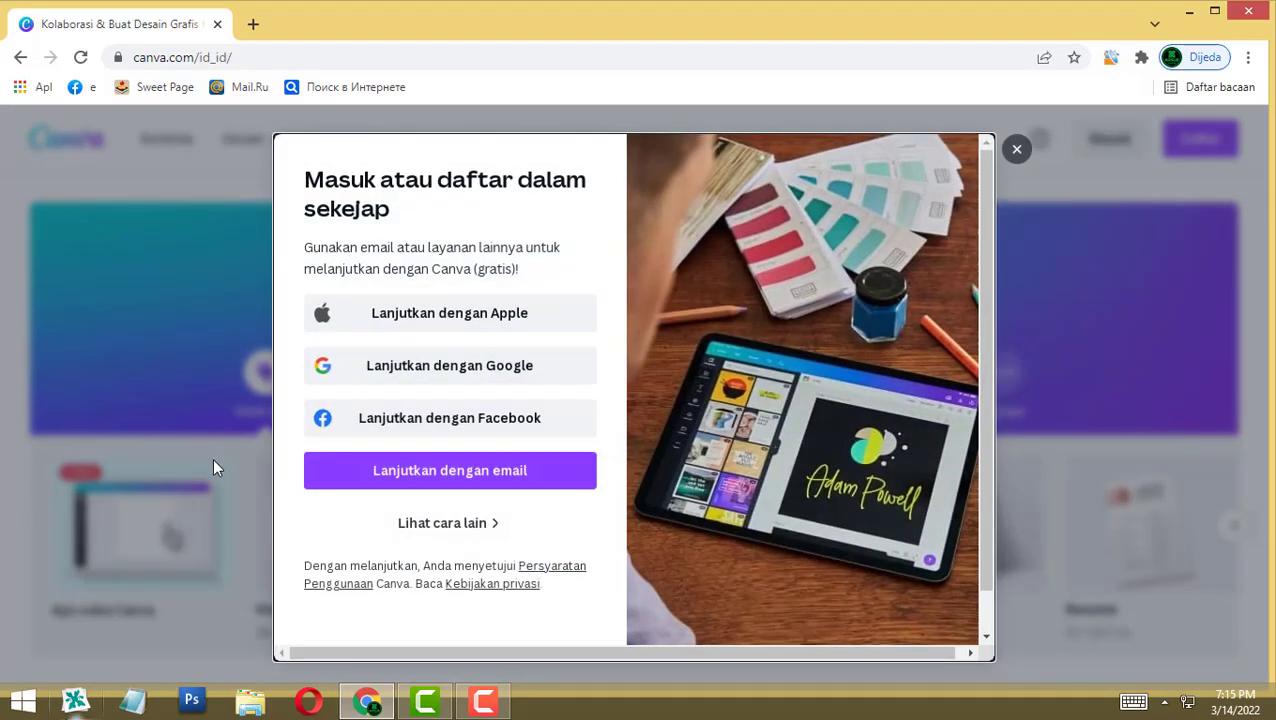
Step: Sign in to Canva with a Google account, choosing the account and entering its password
click(494, 378)
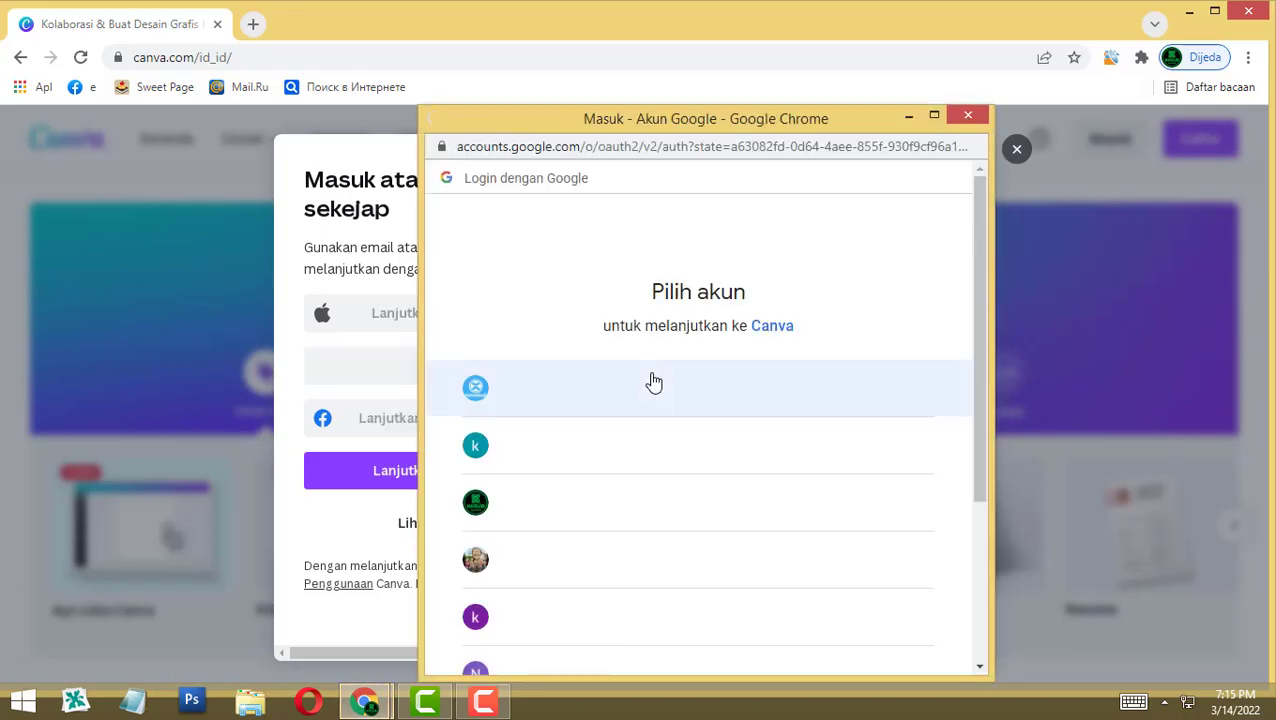
scroll(674, 514, down, 1)
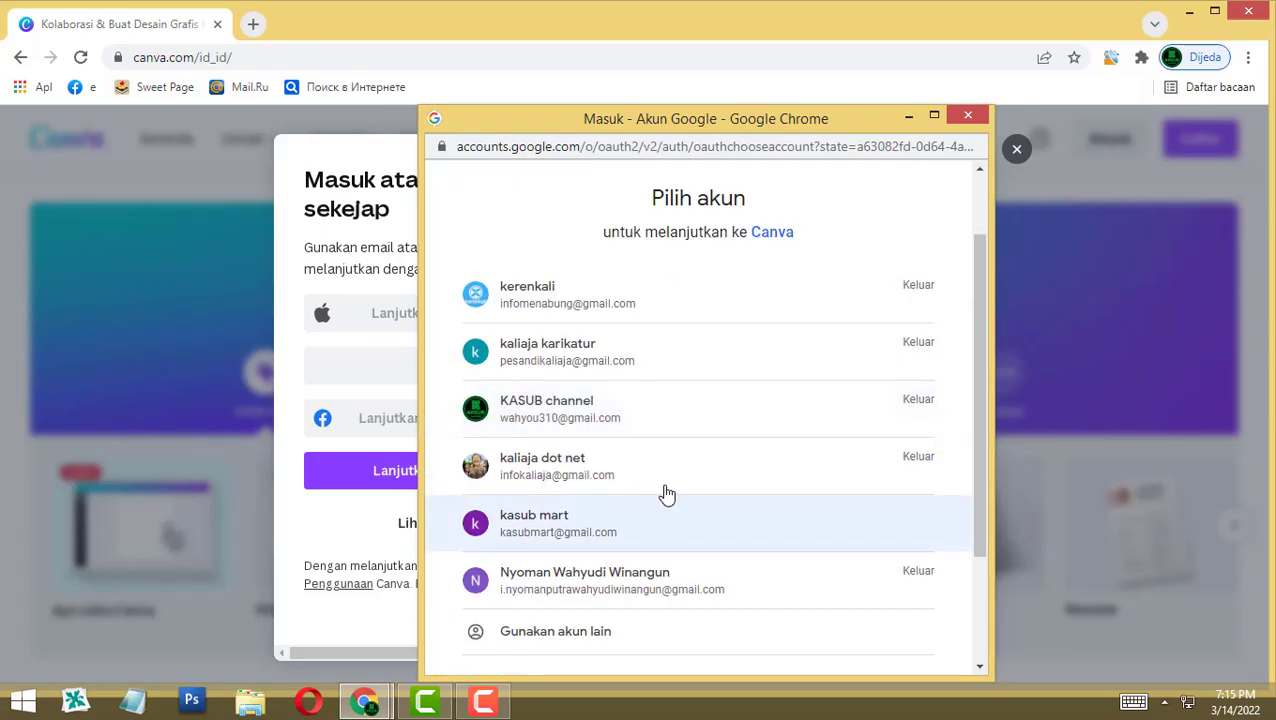
click(589, 598)
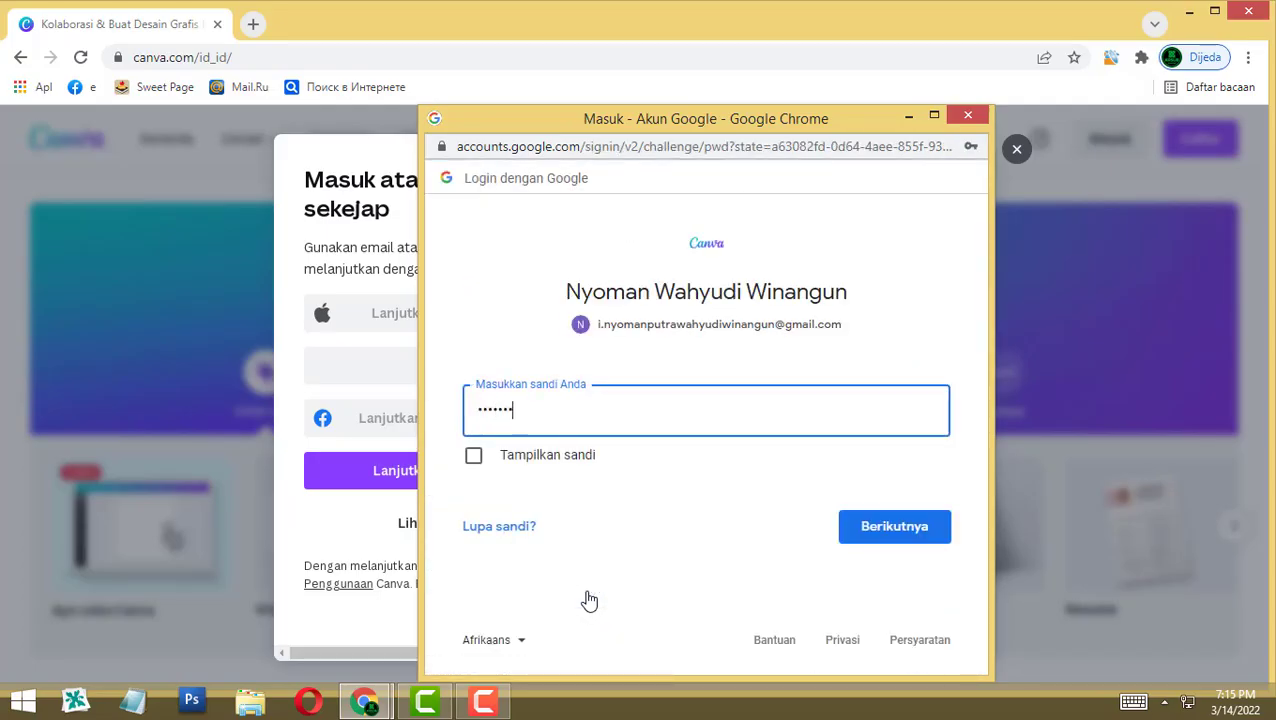
key(Return)
text(*****)
key(Return)
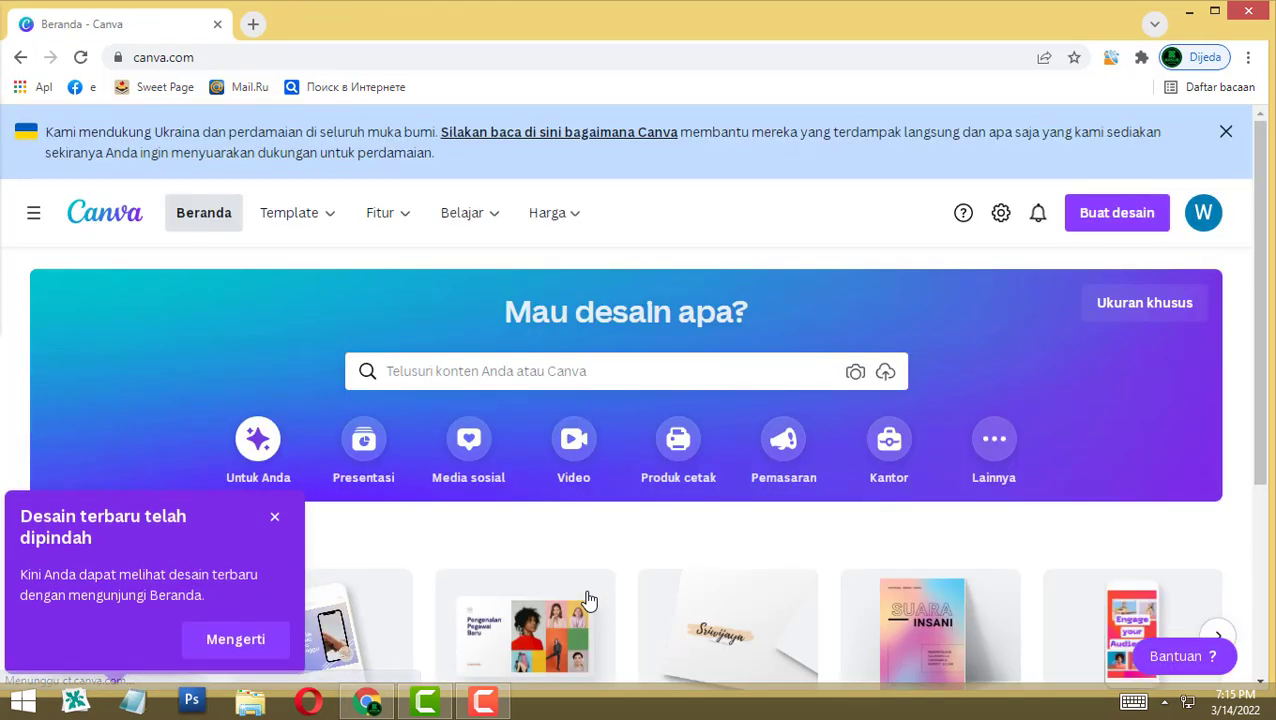
Step: Dismiss the 'Desain terbaru' notice and browse the home page to start a Responsive Presentation
click(274, 516)
scroll(1268, 224, down, 1)
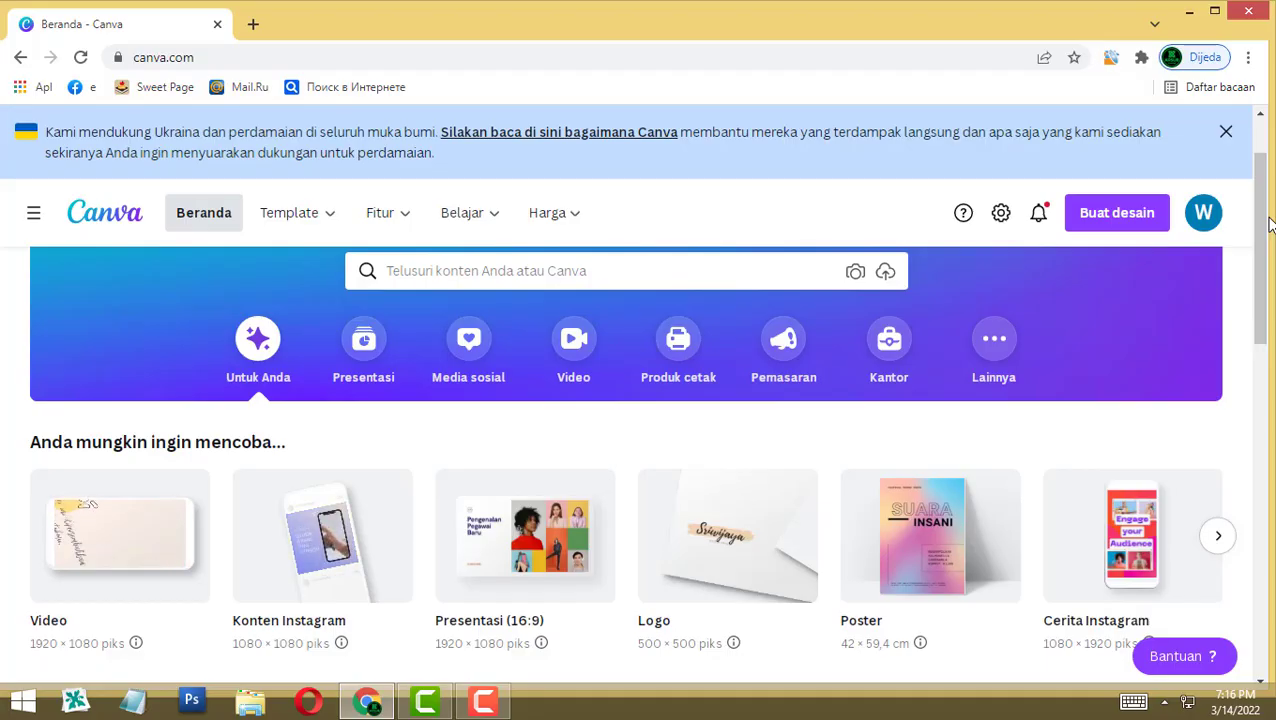
scroll(1268, 224, down, 3)
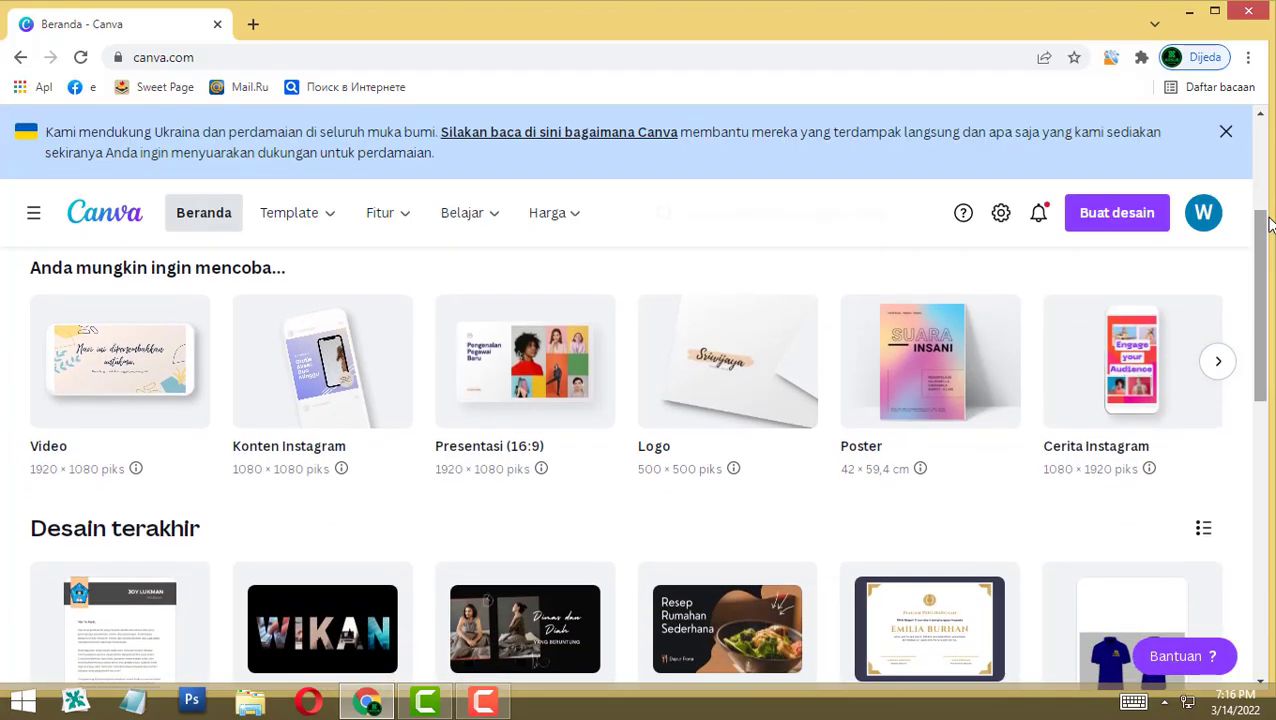
scroll(1268, 224, up, 3)
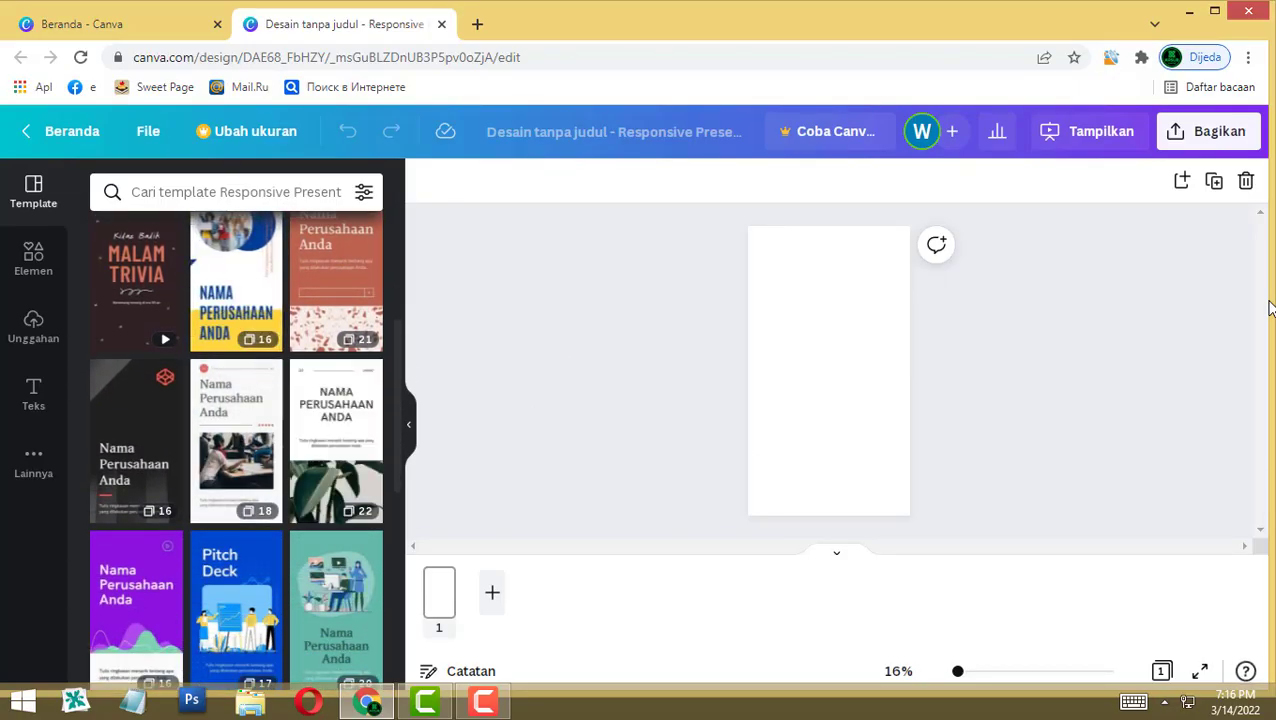
Step: Apply the blue Pitch Deck template to page 1 and zoom the cover in slightly
scroll(236, 536, down, 2)
click(230, 465)
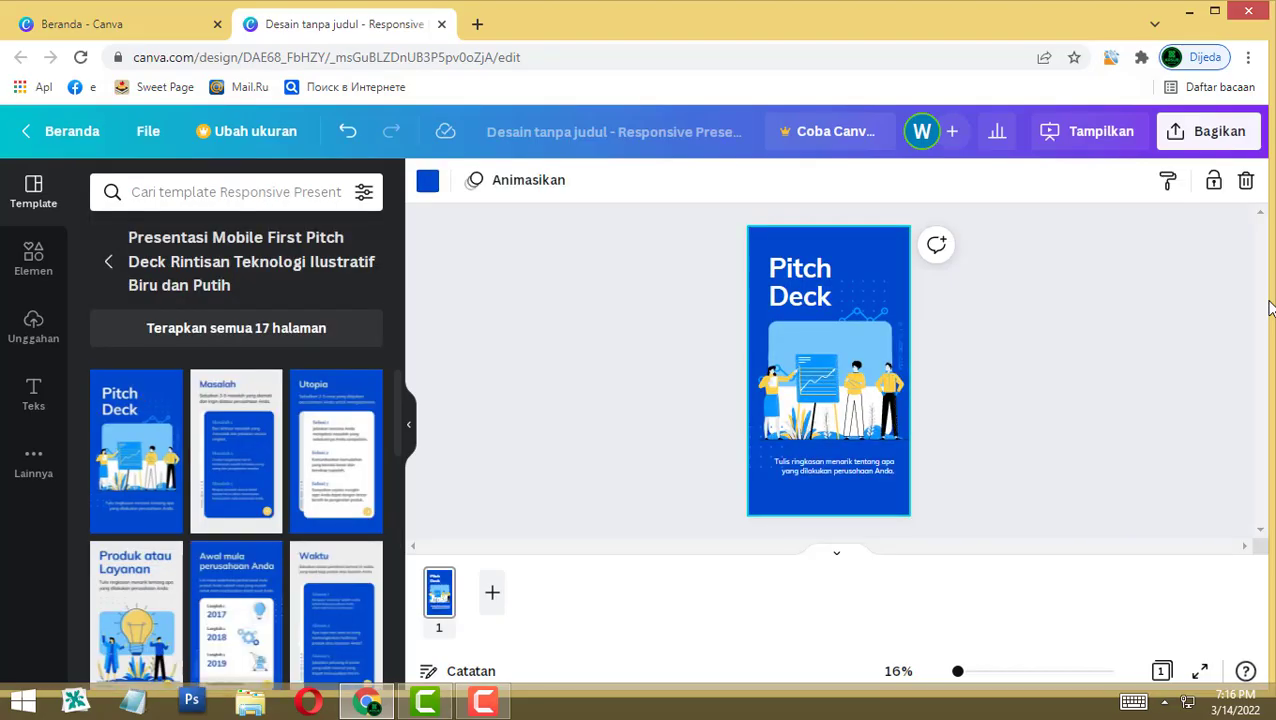
scroll(968, 396, up, 5)
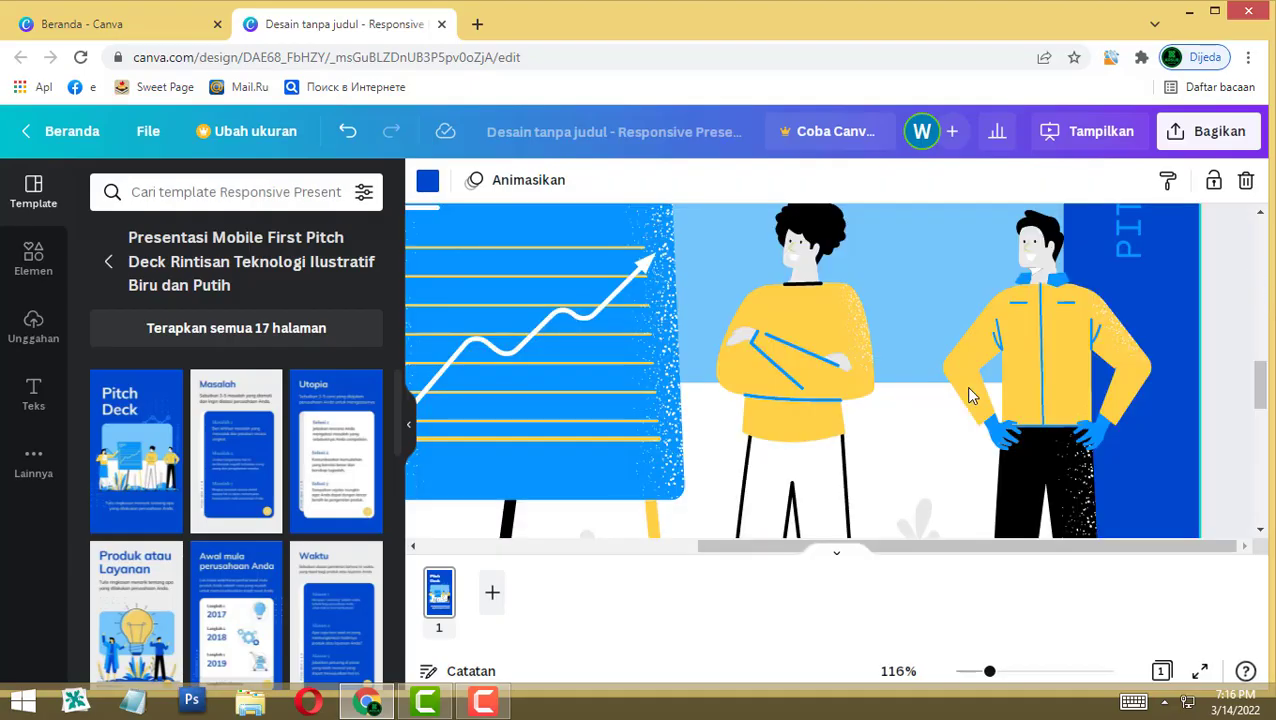
scroll(968, 396, down, 5)
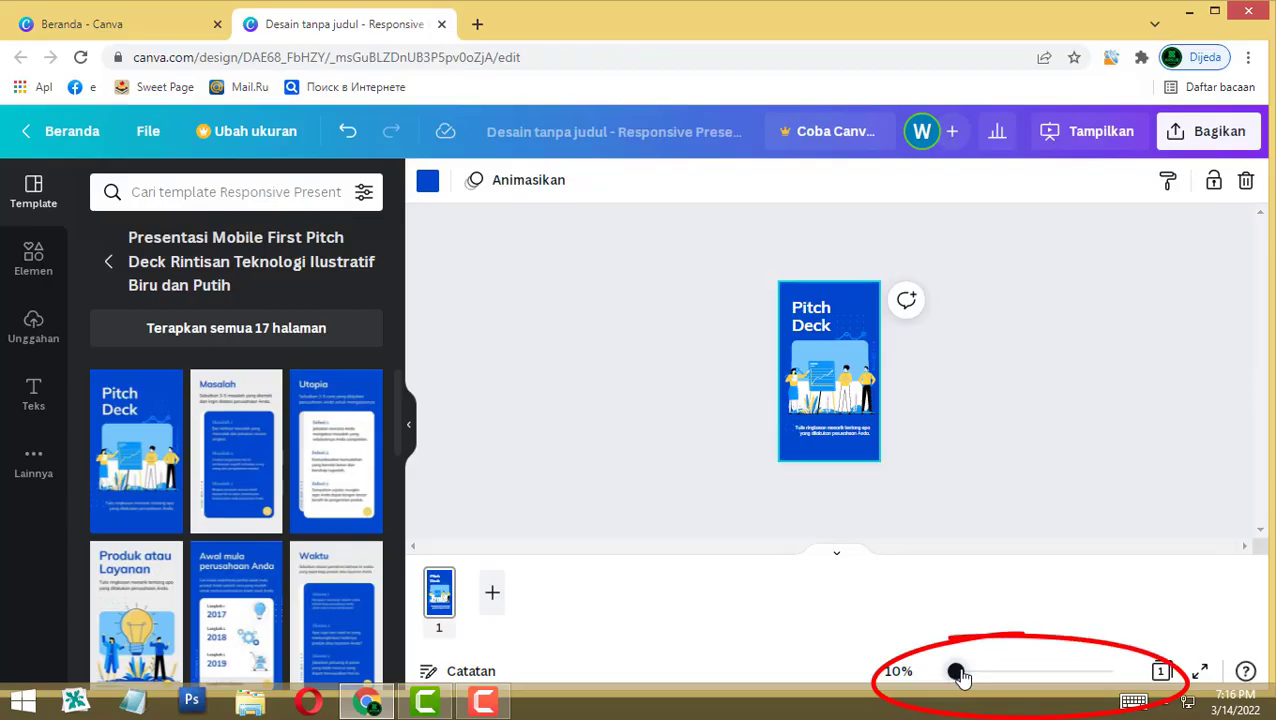
drag(958, 676, 962, 677)
scroll(954, 239, up, 3)
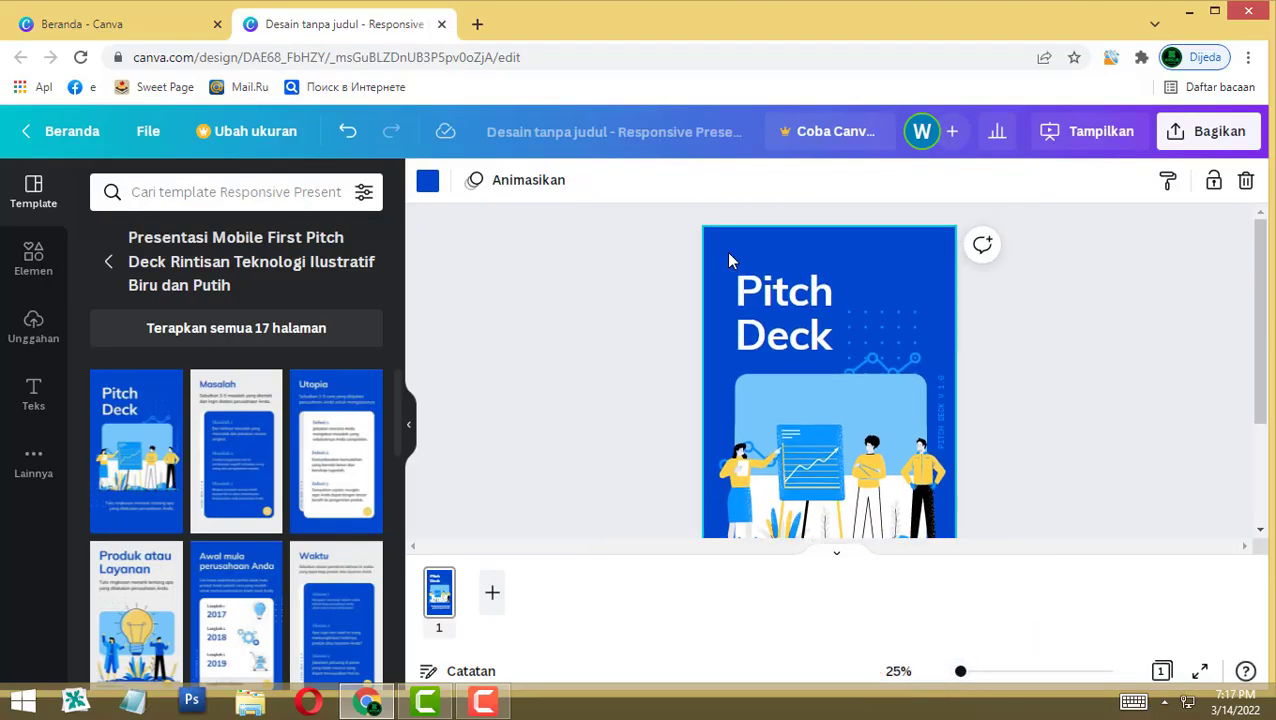
click(757, 287)
Step: Change the Pitch Deck title to 'QUIZ Interaktif' on two lines and shrink it to size 83.7
click(757, 285)
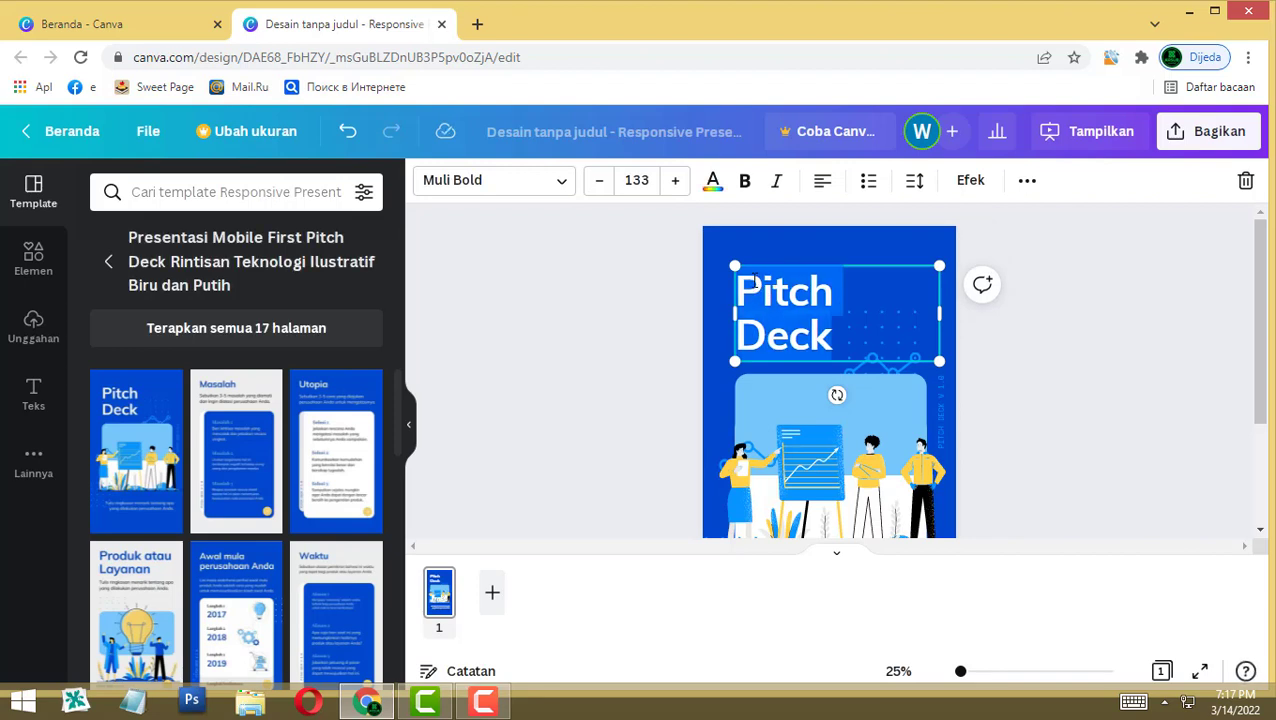
text(QU)
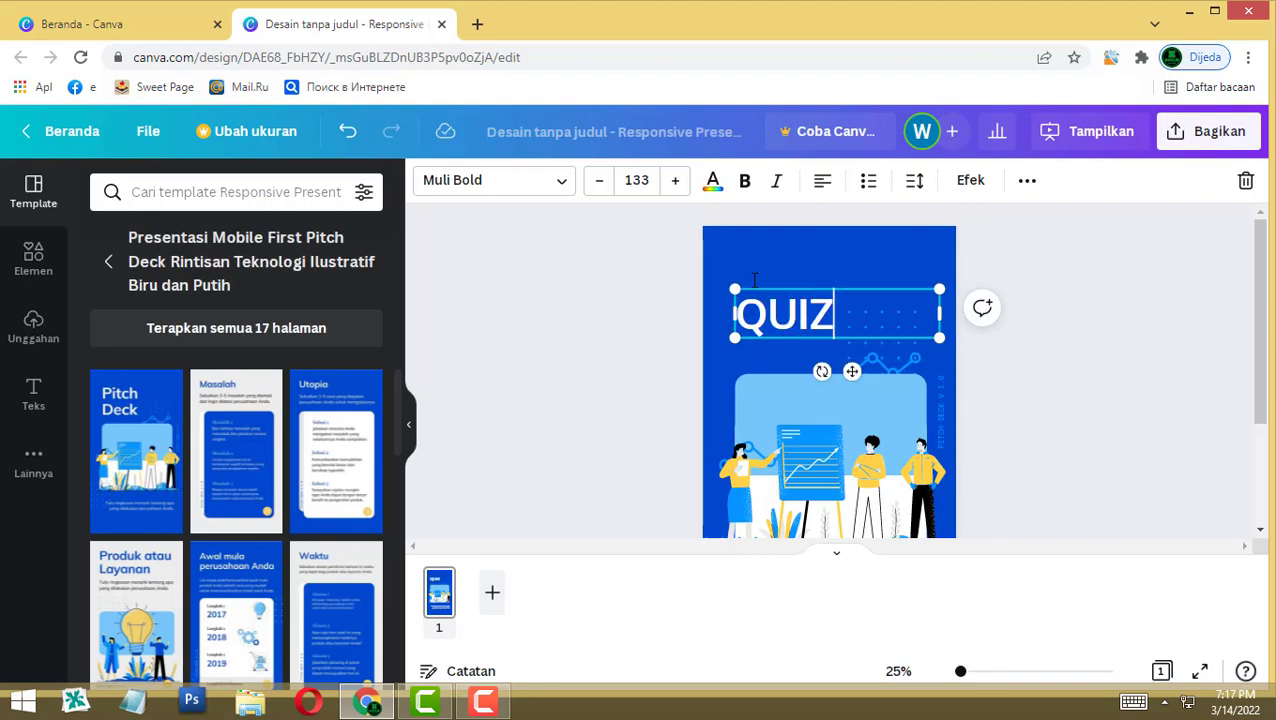
text(IZ)
key(Return)
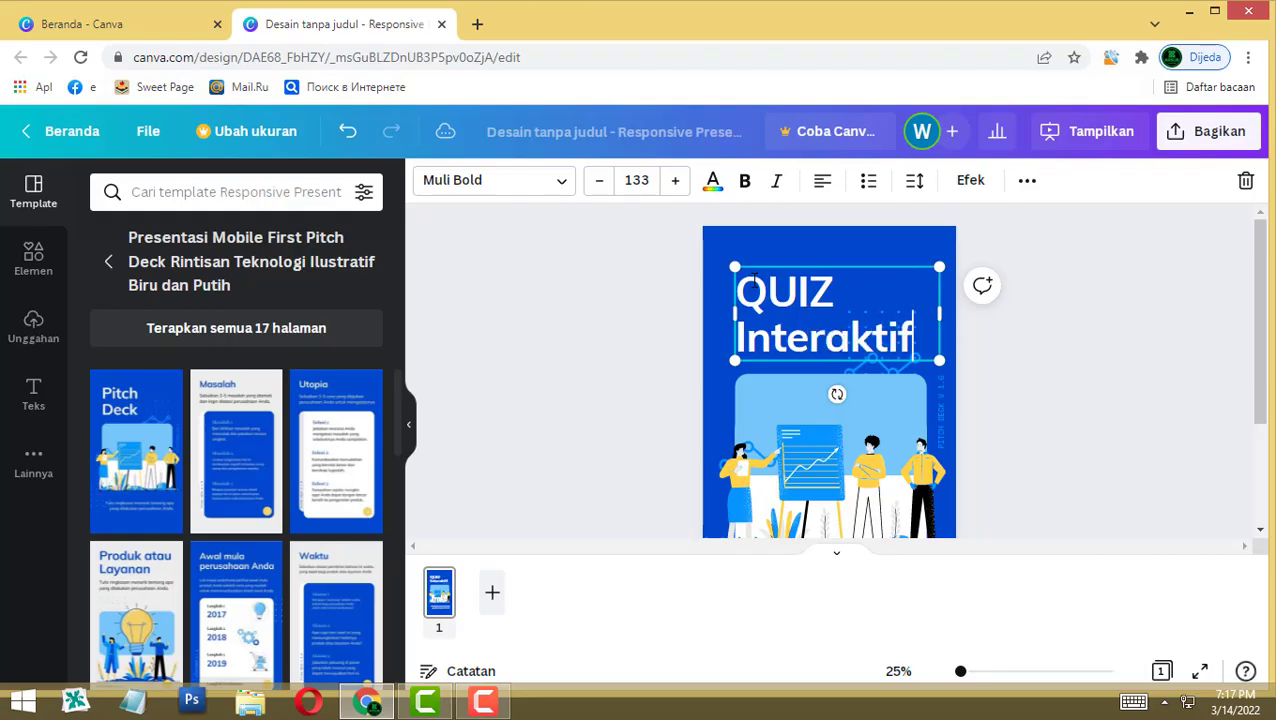
key(Escape)
click(754, 280)
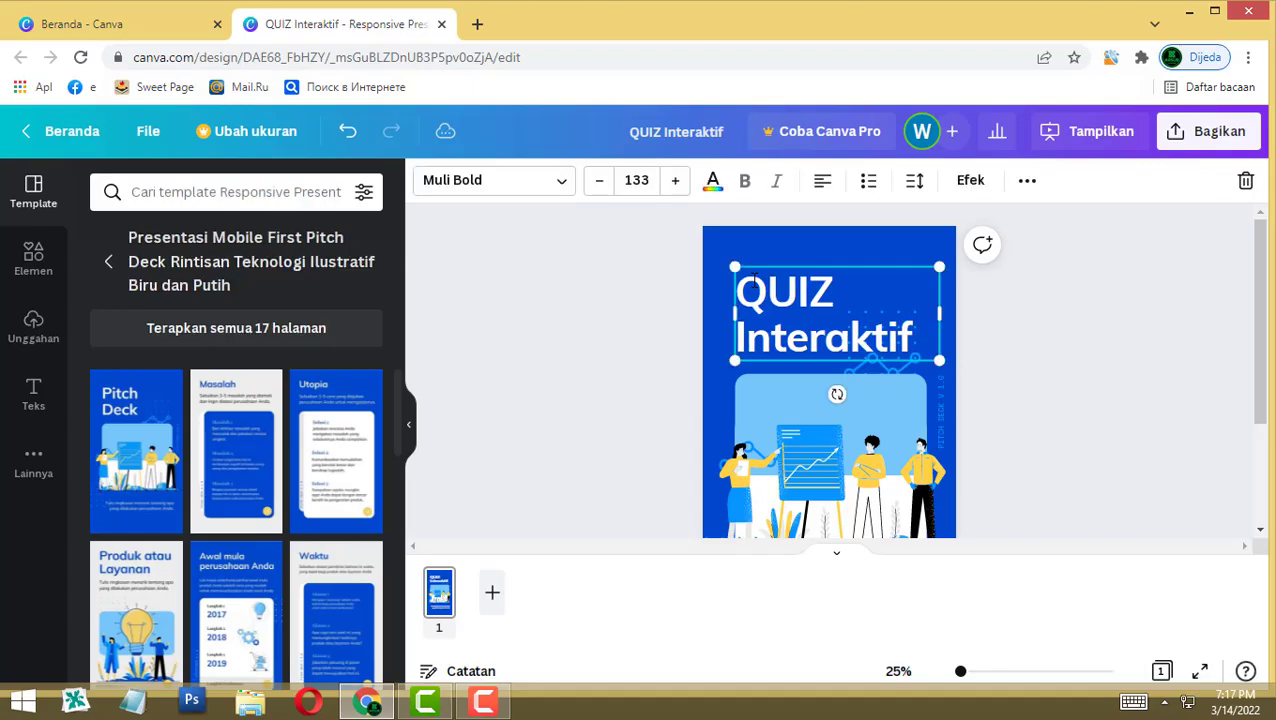
drag(939, 267, 893, 288)
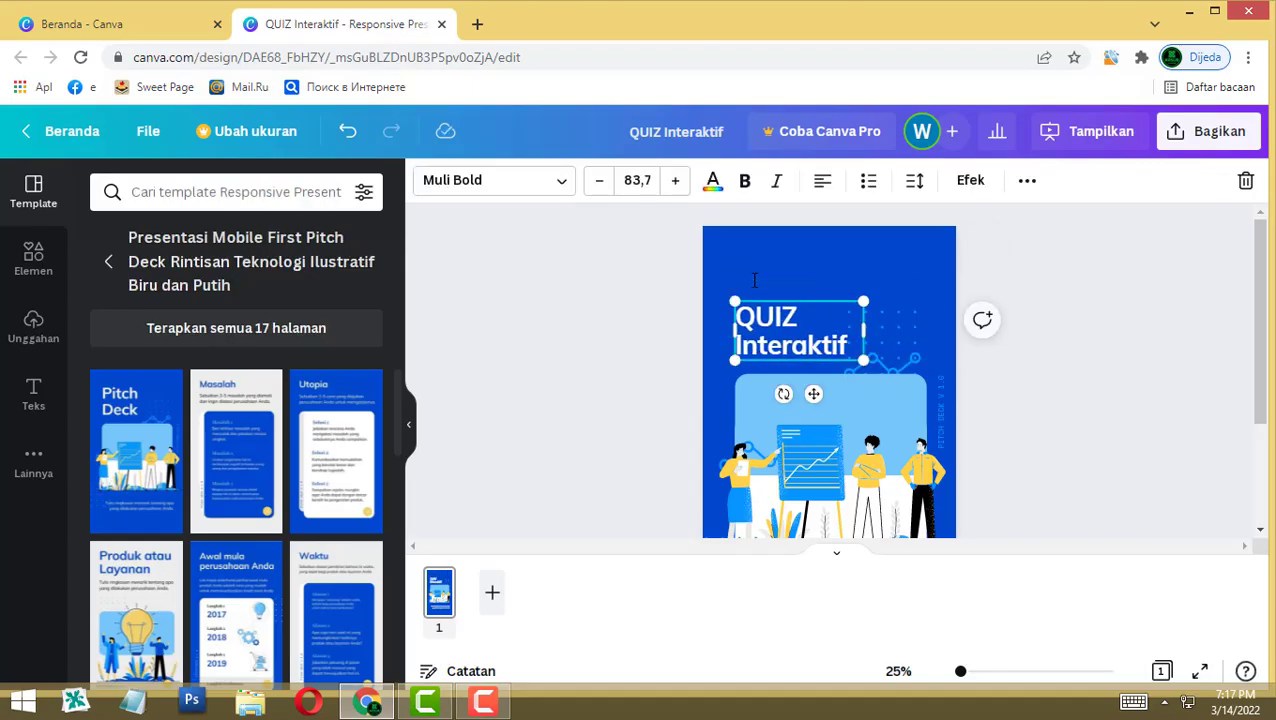
key(Escape)
Step: Move the dotted grid graphic to the cover's top right corner
scroll(755, 280, down, 2)
scroll(755, 280, up, 1)
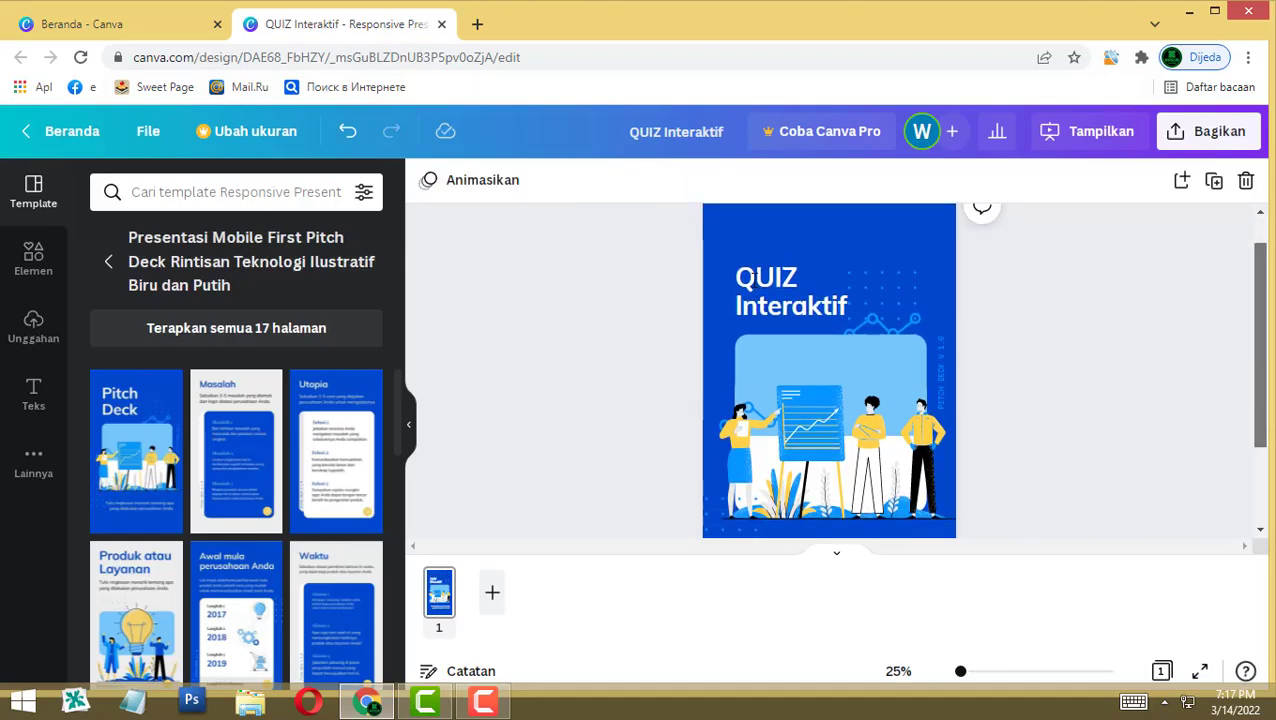
click(881, 303)
drag(881, 303, 899, 273)
key(Escape)
Step: Recolour the cover background orange and delete the people illustration
click(755, 276)
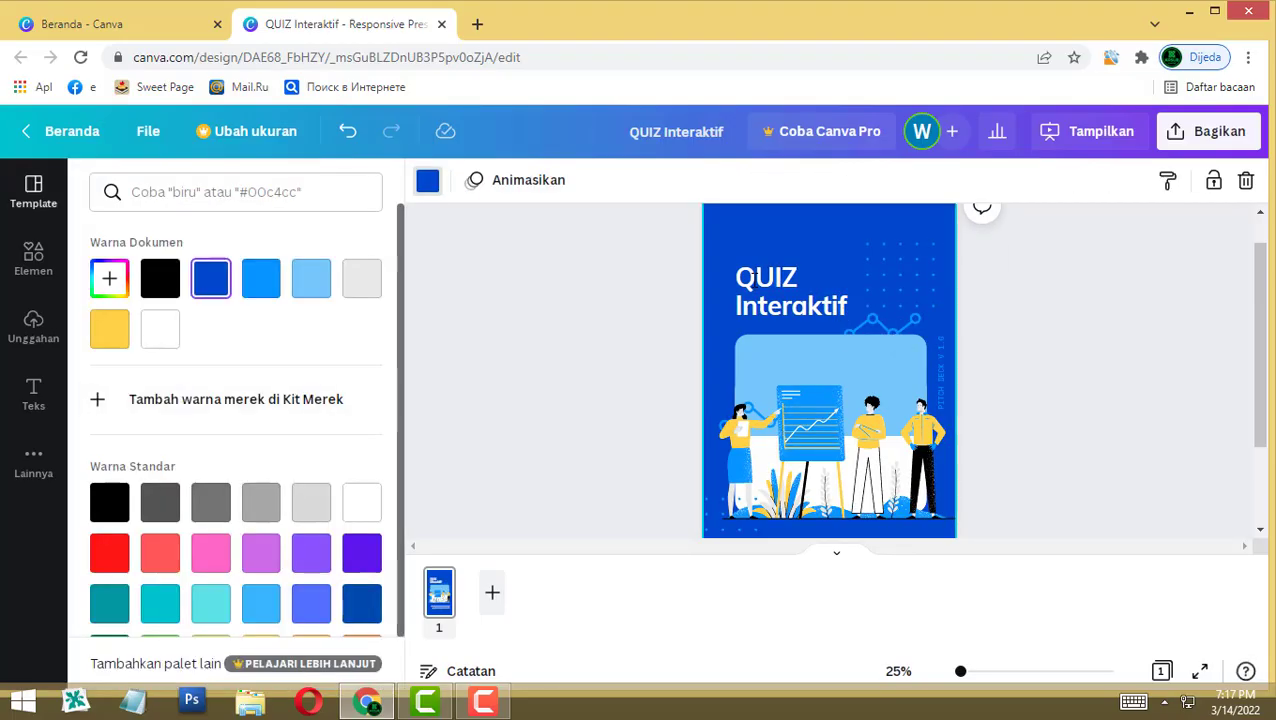
click(311, 278)
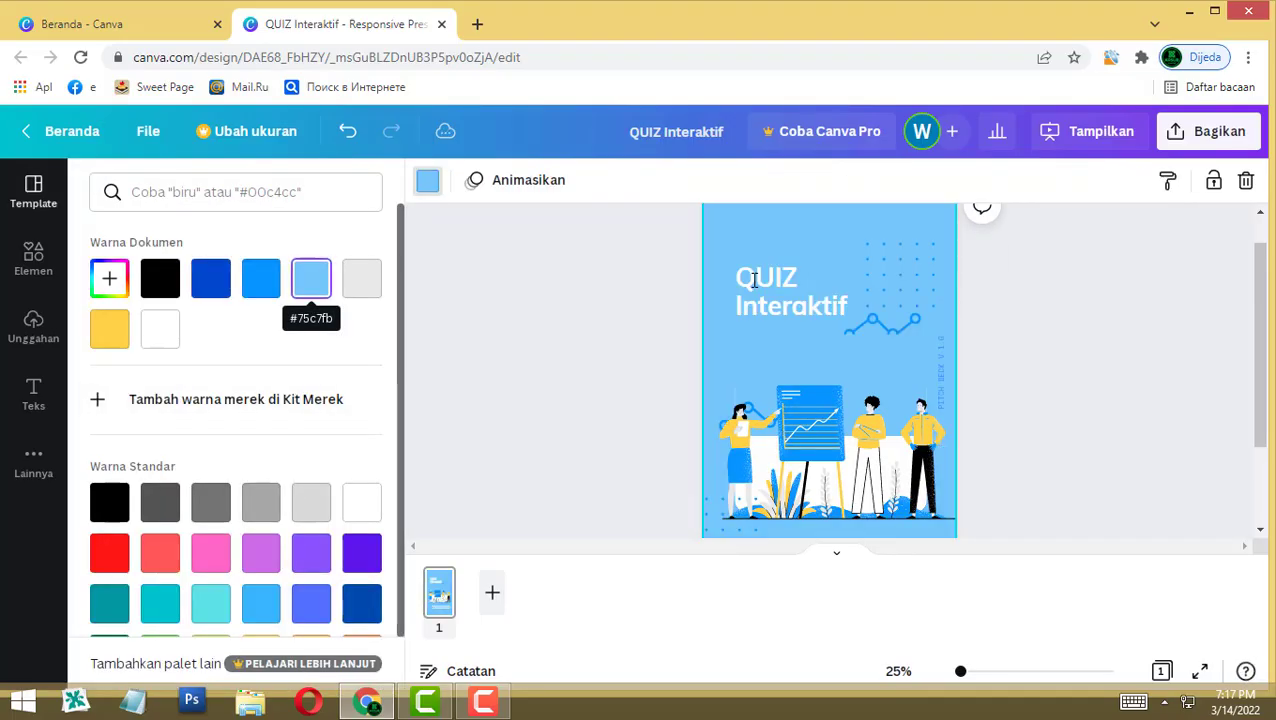
scroll(235, 420, down, 1)
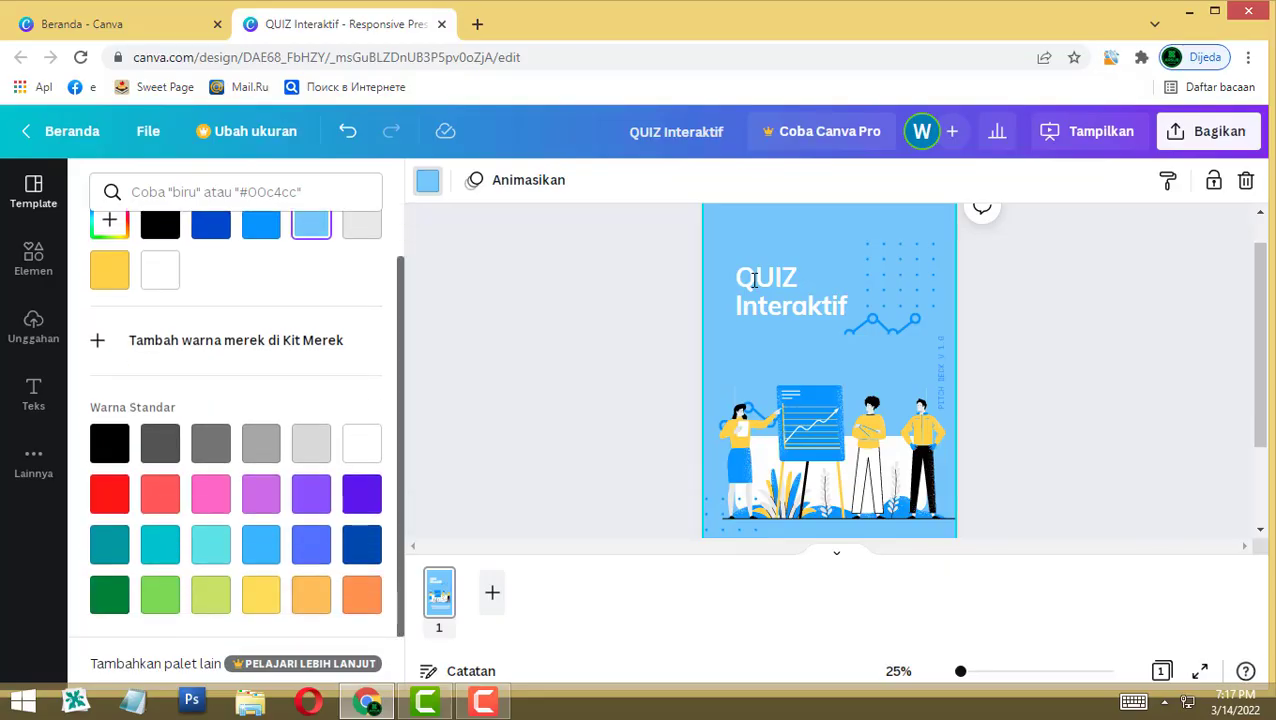
click(361, 594)
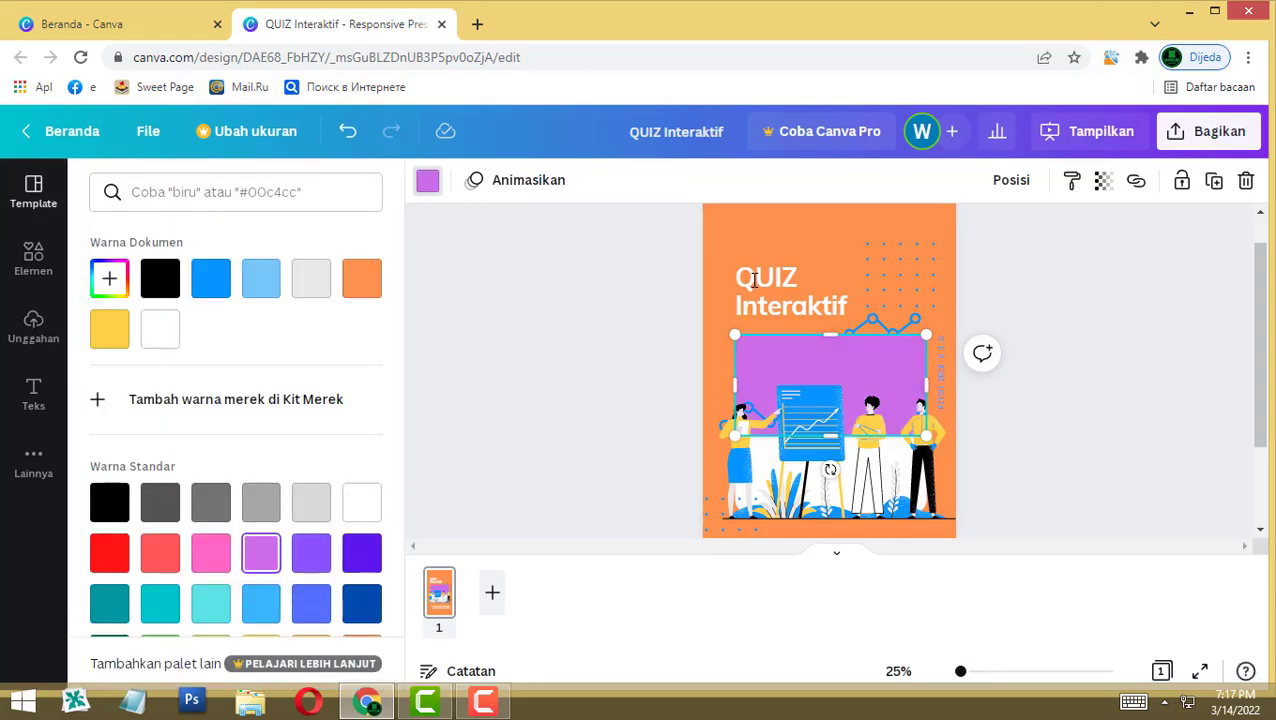
key(Tab)
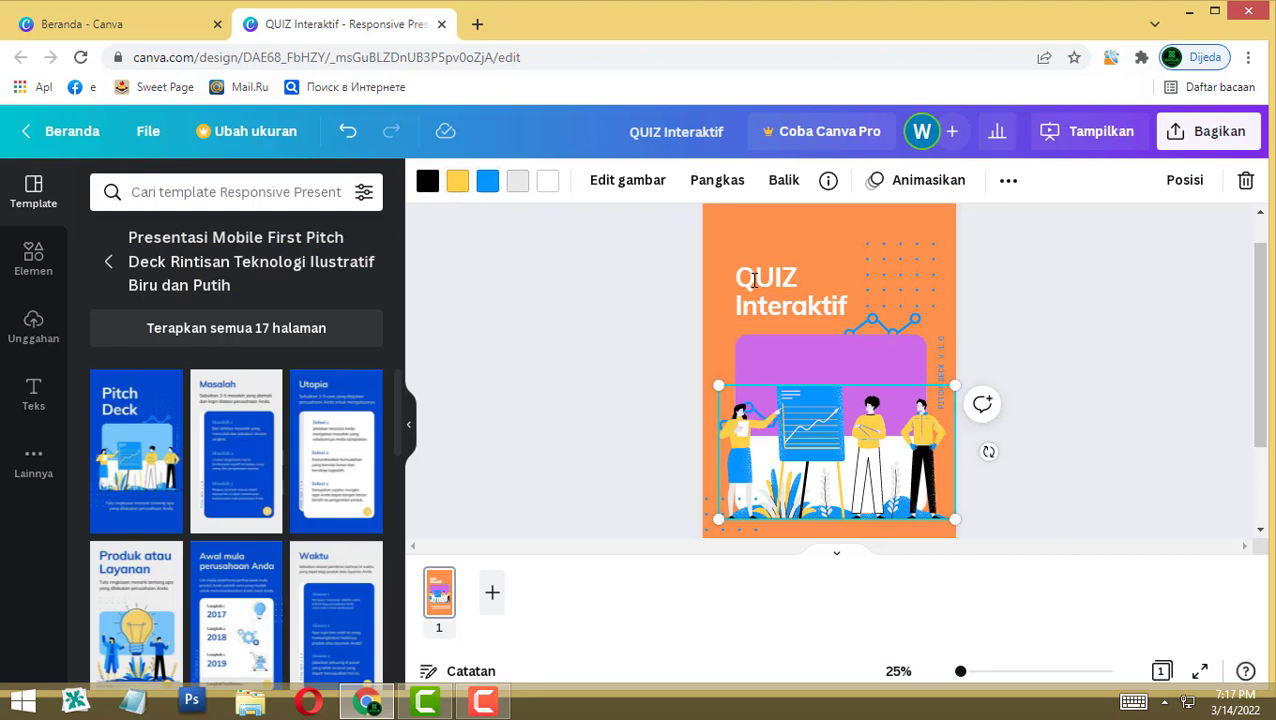
key(Delete)
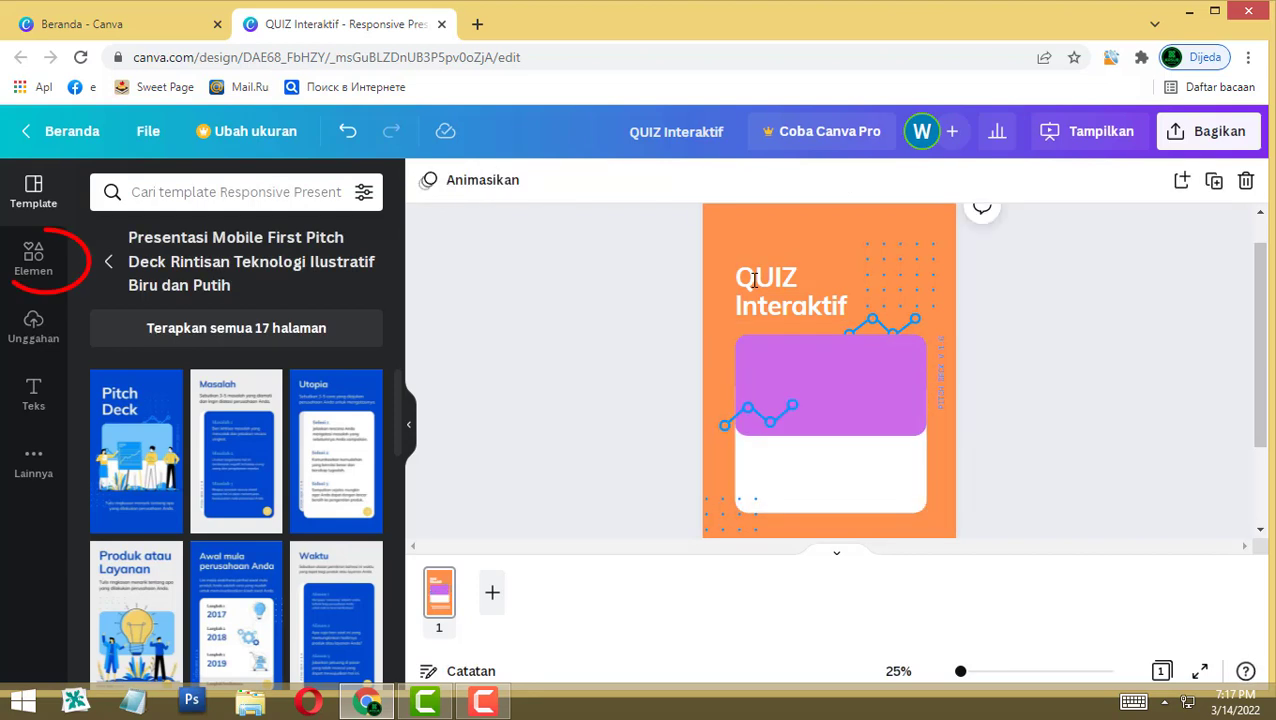
Step: Search elements for 'animal' and add the cartoon deer graphic from Grafis to the cover
key(e)
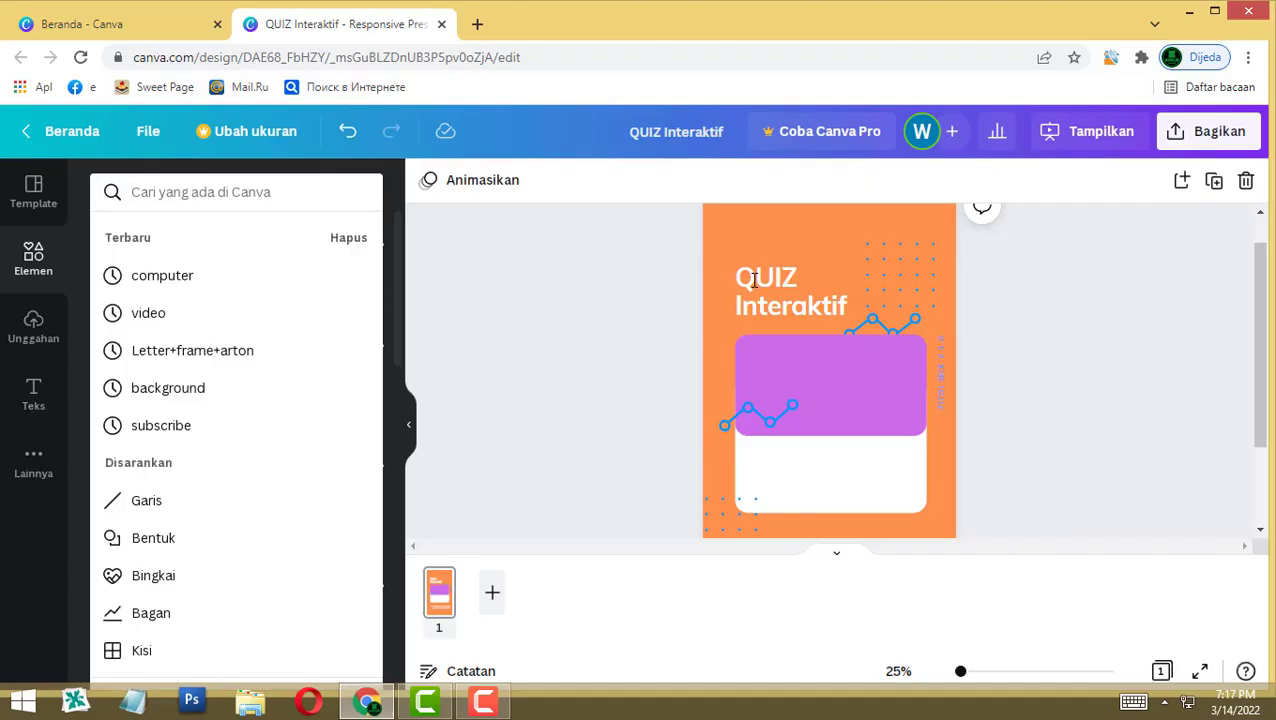
text(animal)
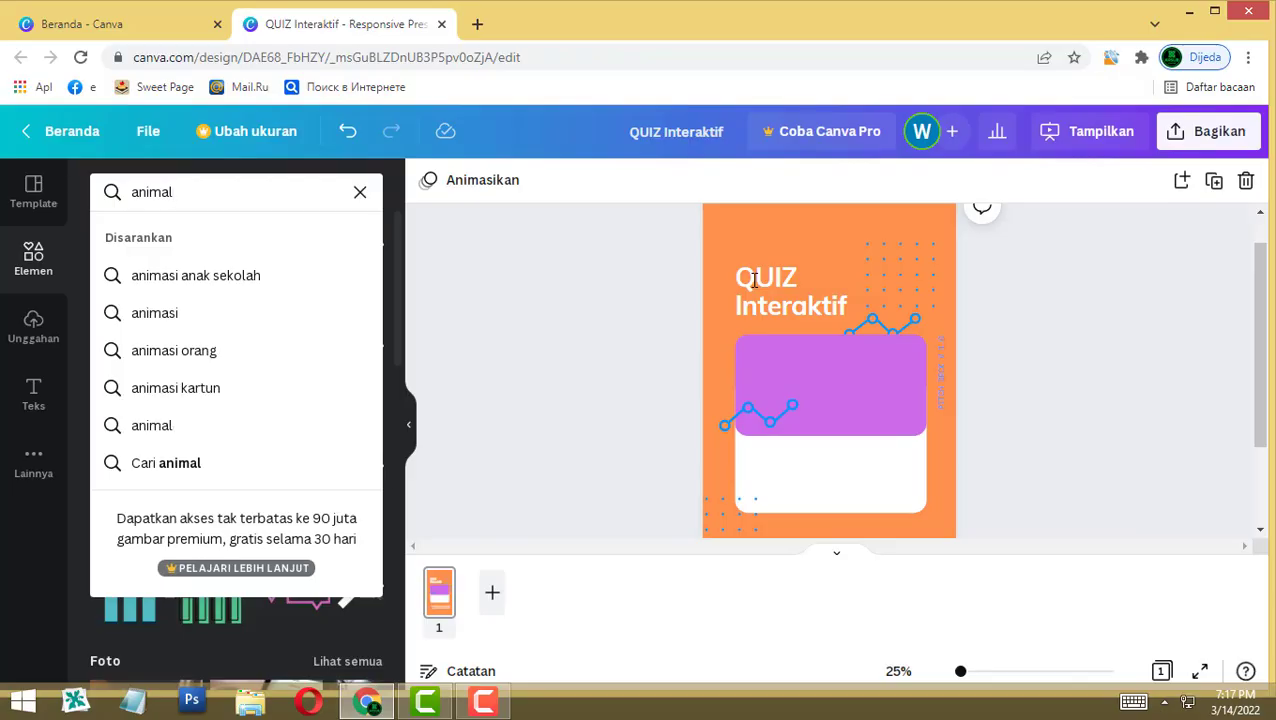
key(Return)
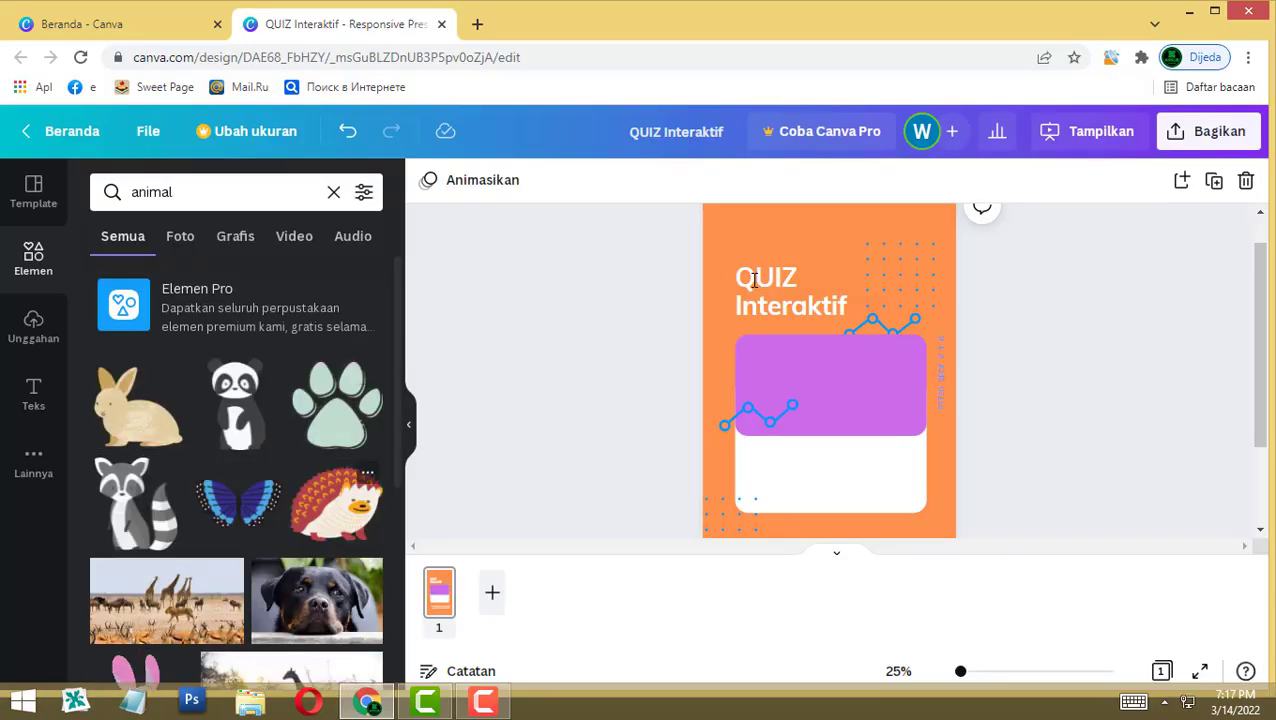
click(235, 236)
scroll(237, 460, down, 3)
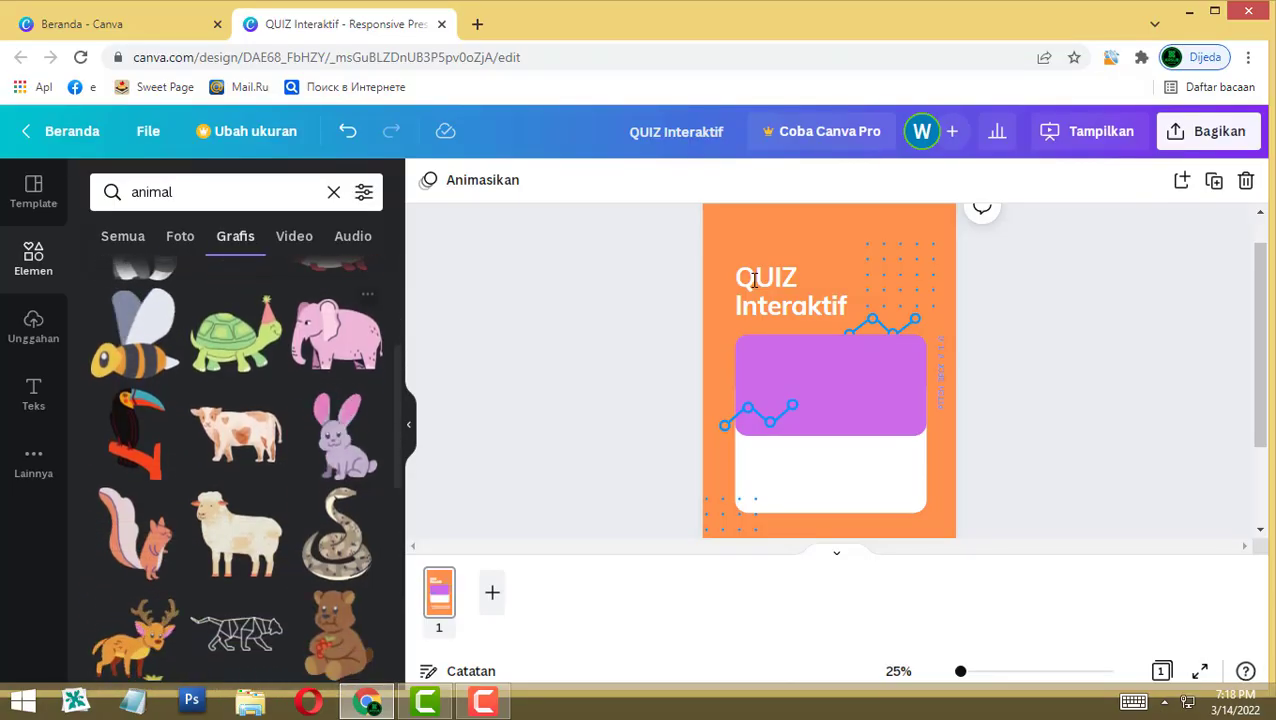
scroll(237, 460, down, 2)
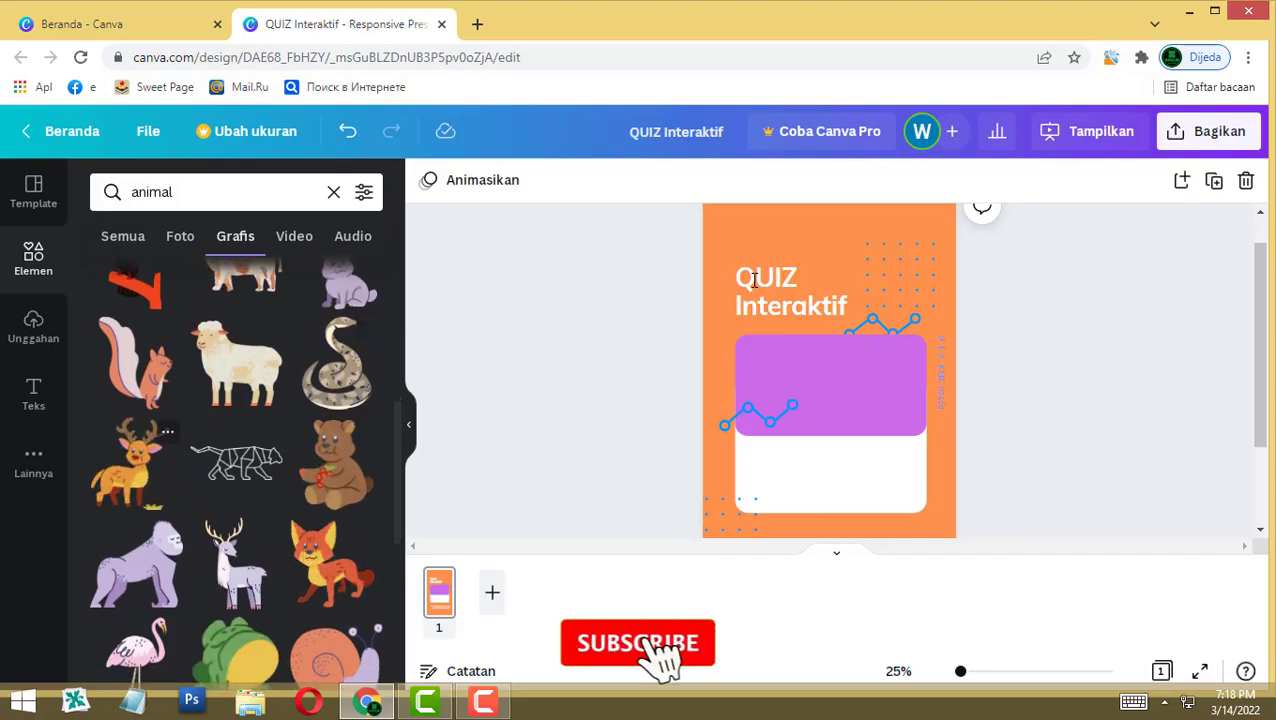
click(130, 462)
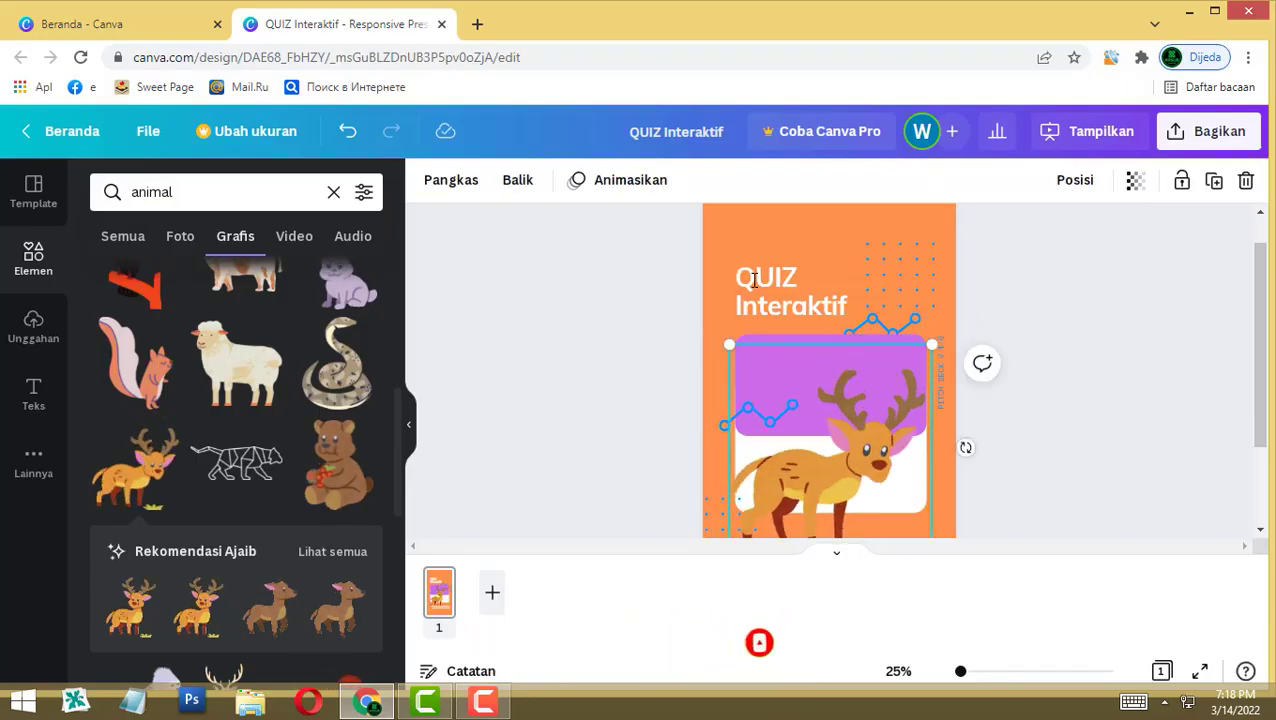
Step: Change the cover background to light blue, Biru muda #38b6ff
key(Escape)
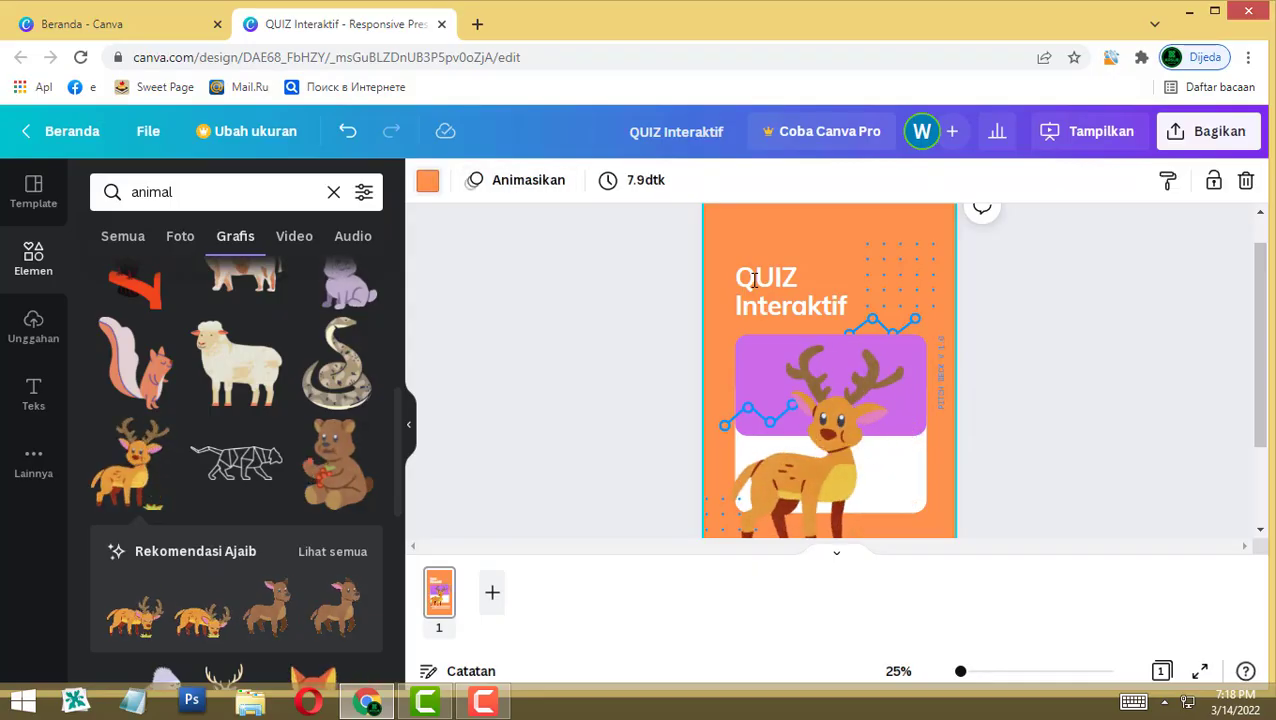
click(428, 180)
click(261, 553)
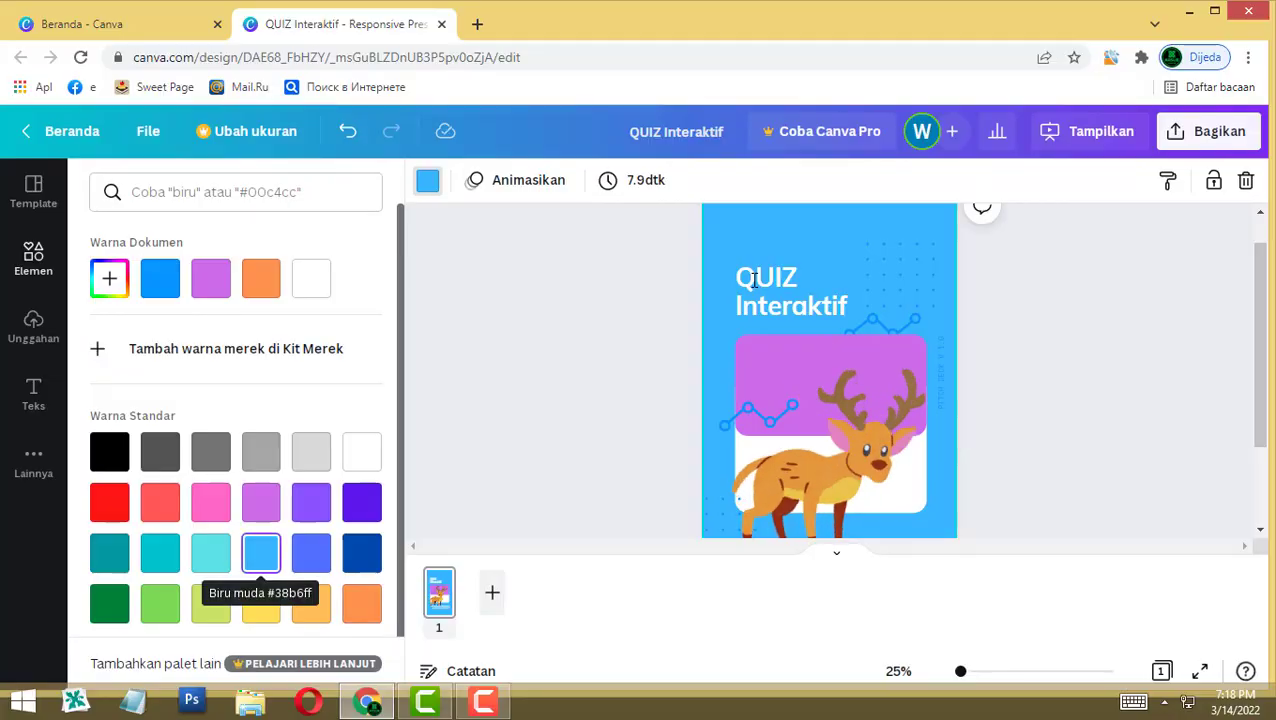
Step: Turn the purple rectangle behind the deer blue
click(830, 470)
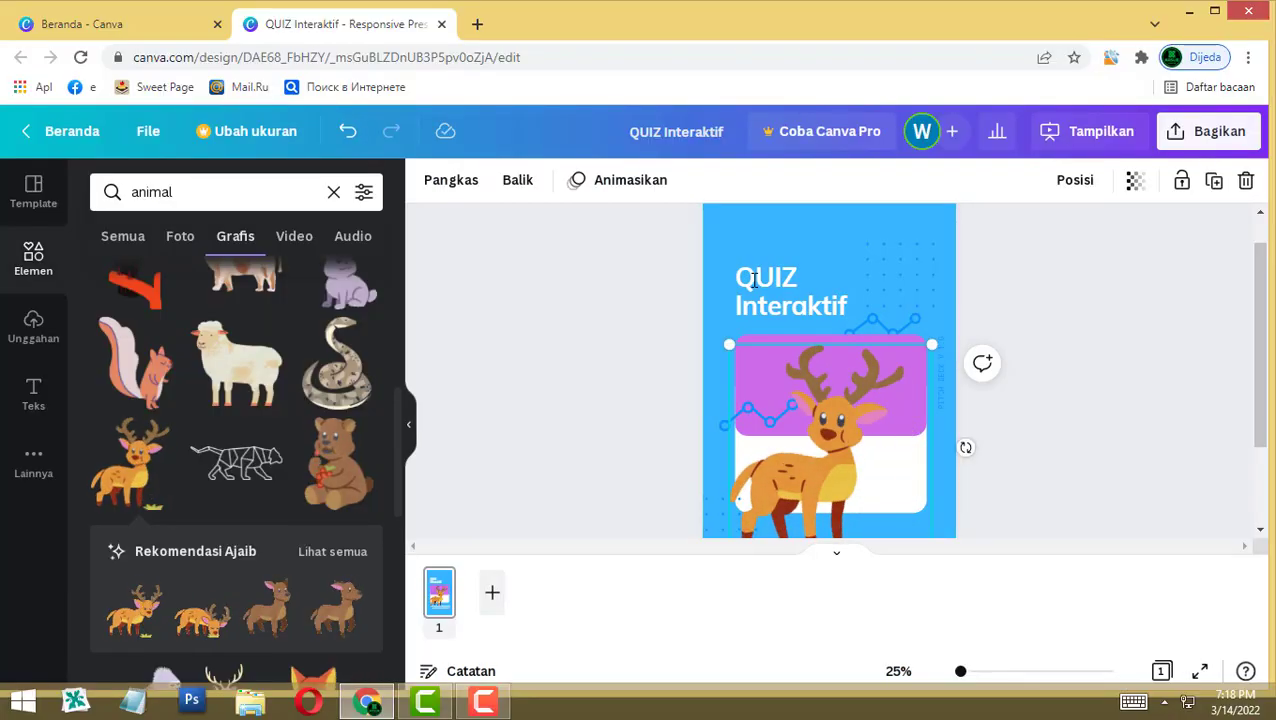
key(Escape)
click(830, 450)
click(770, 370)
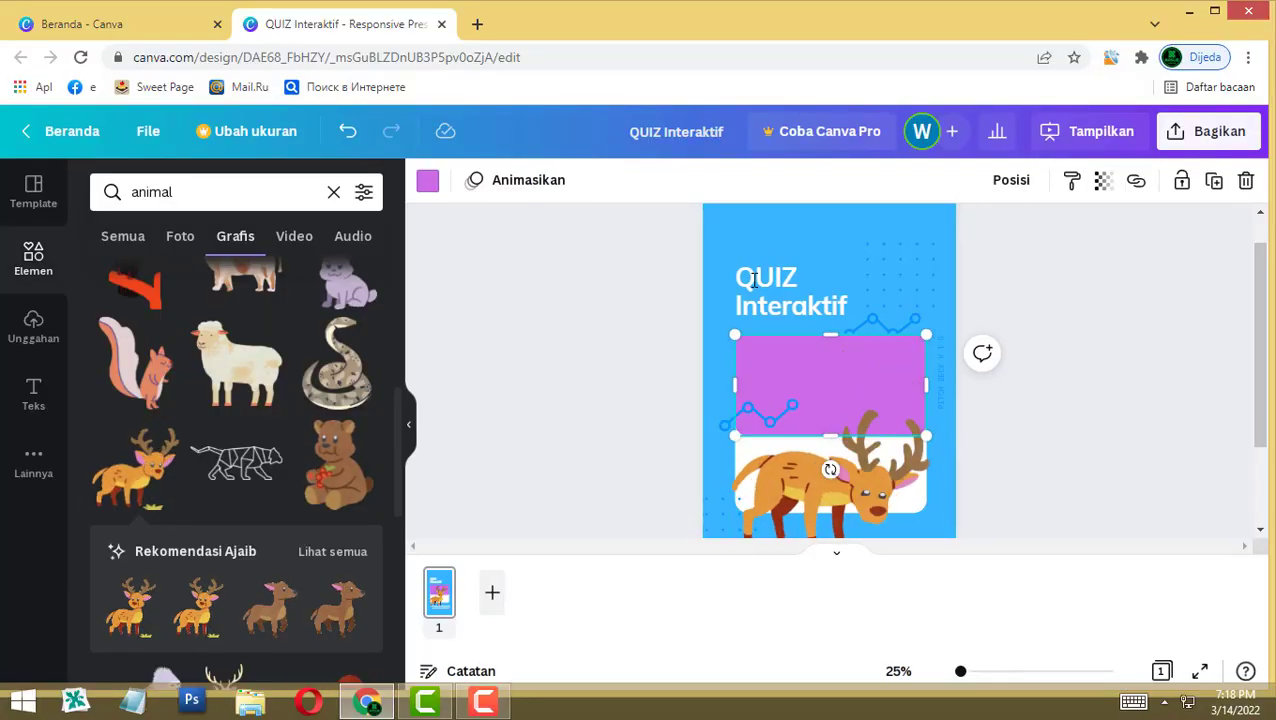
click(428, 180)
click(160, 278)
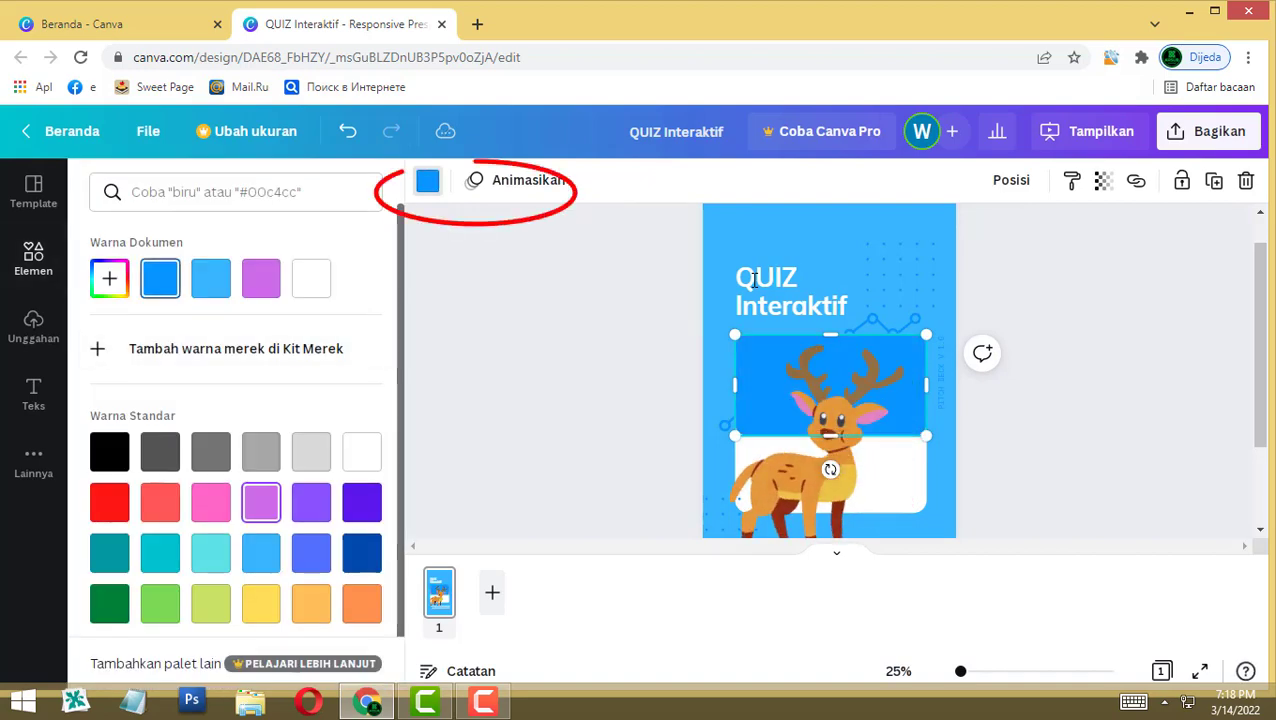
click(428, 180)
scroll(754, 280, down, 3)
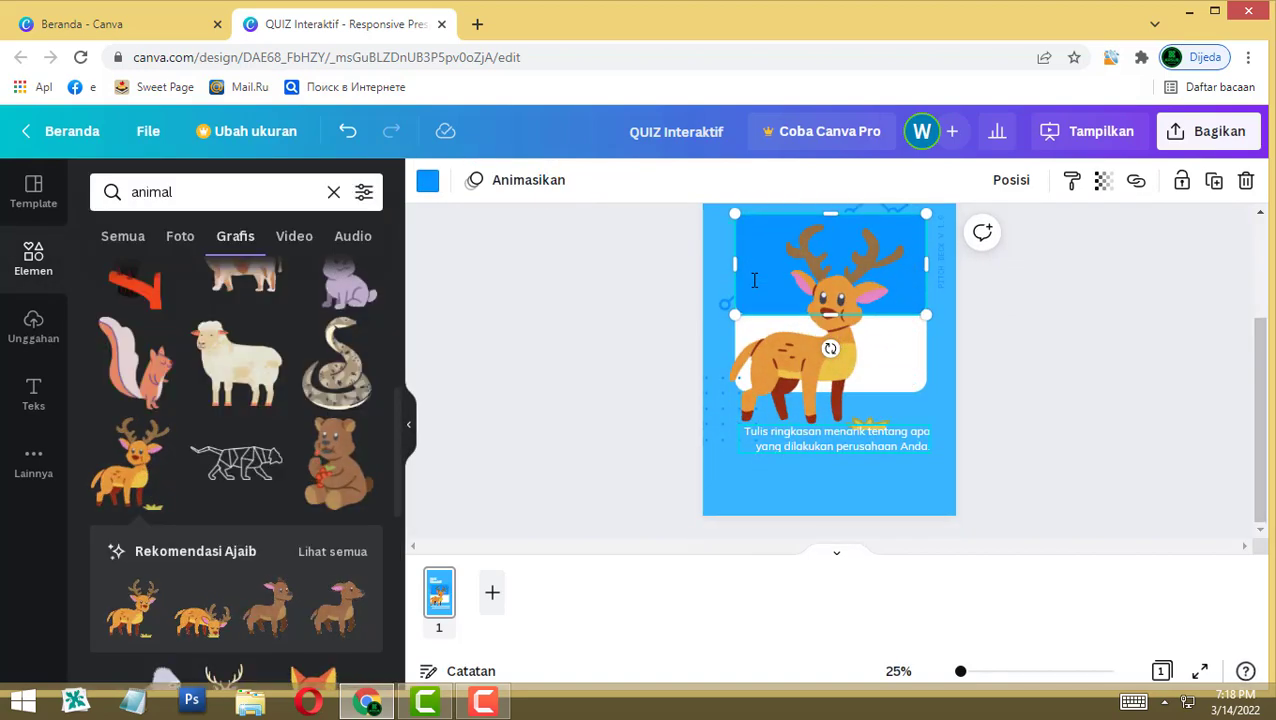
Step: Replace the description text with 'Mengenal Binatang'
double_click(836, 438)
text(Men)
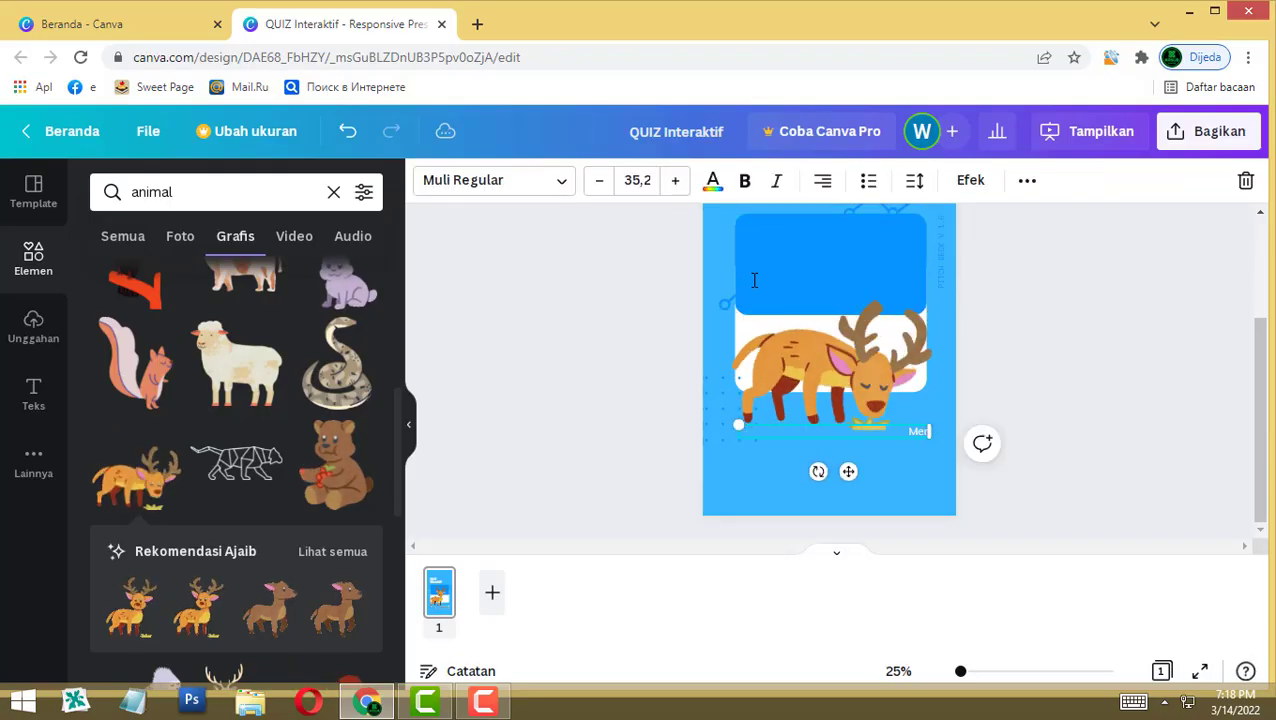
text(genal Bina)
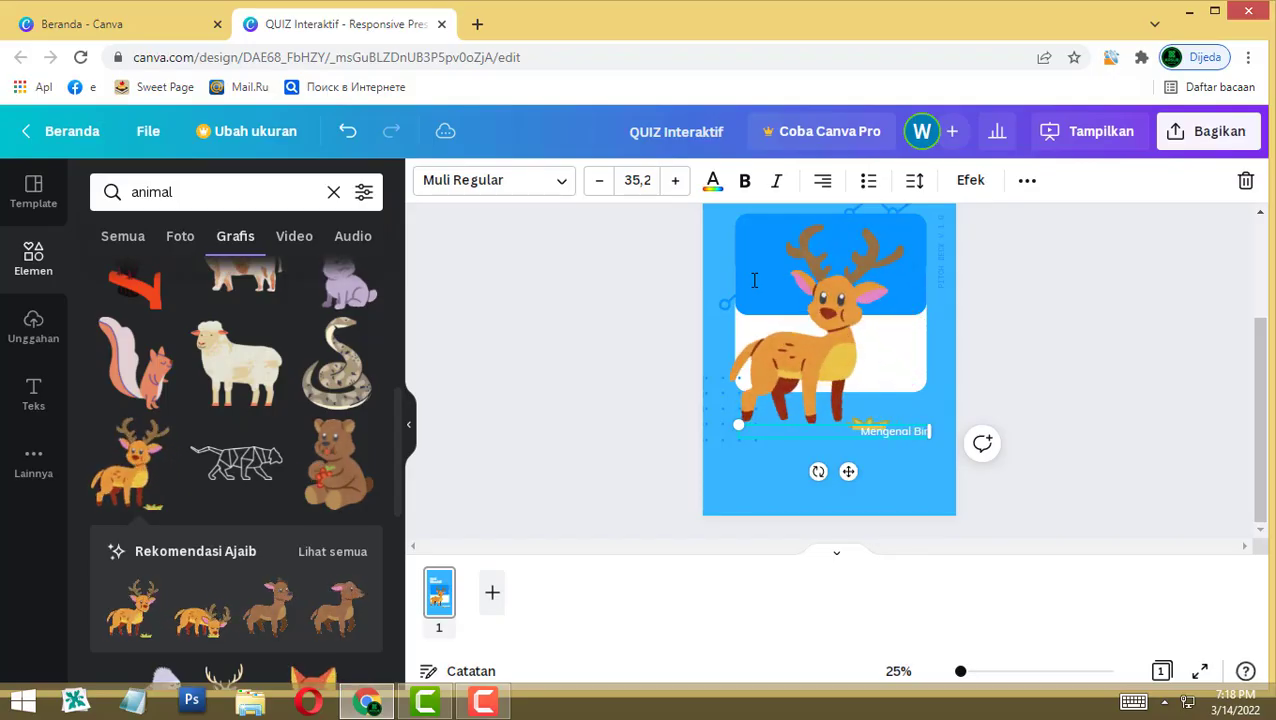
text(tang)
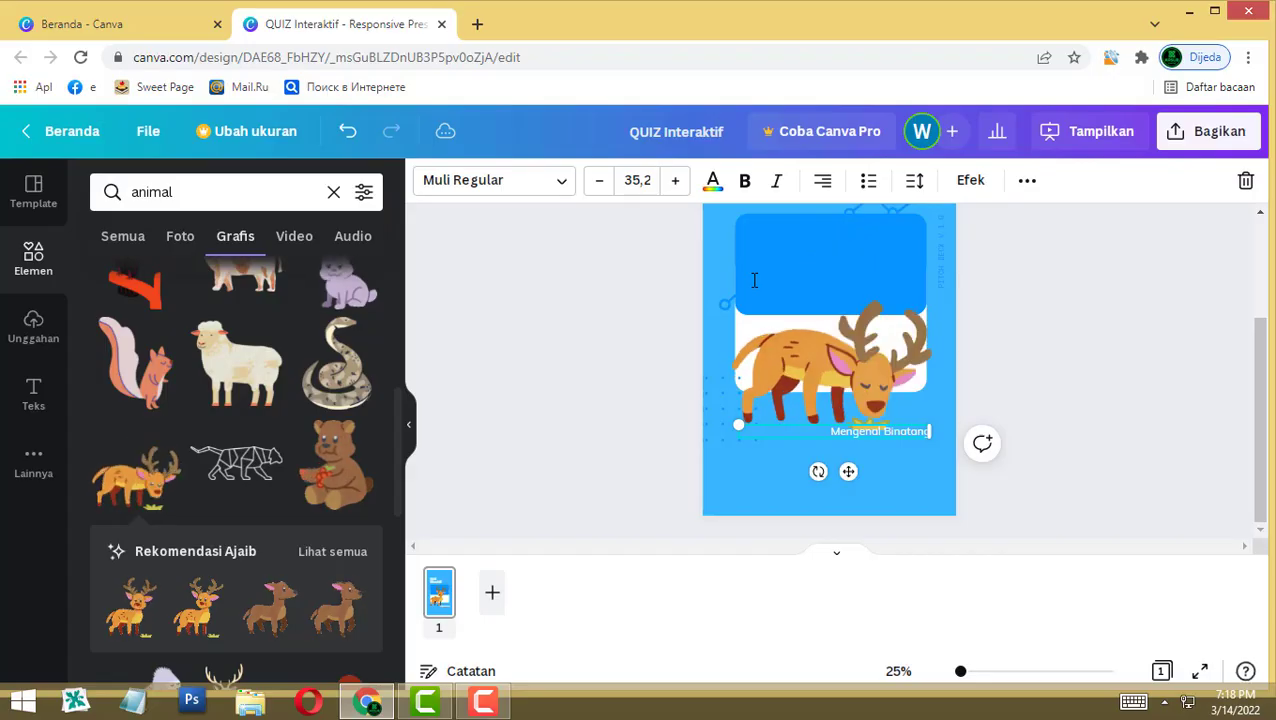
click(754, 280)
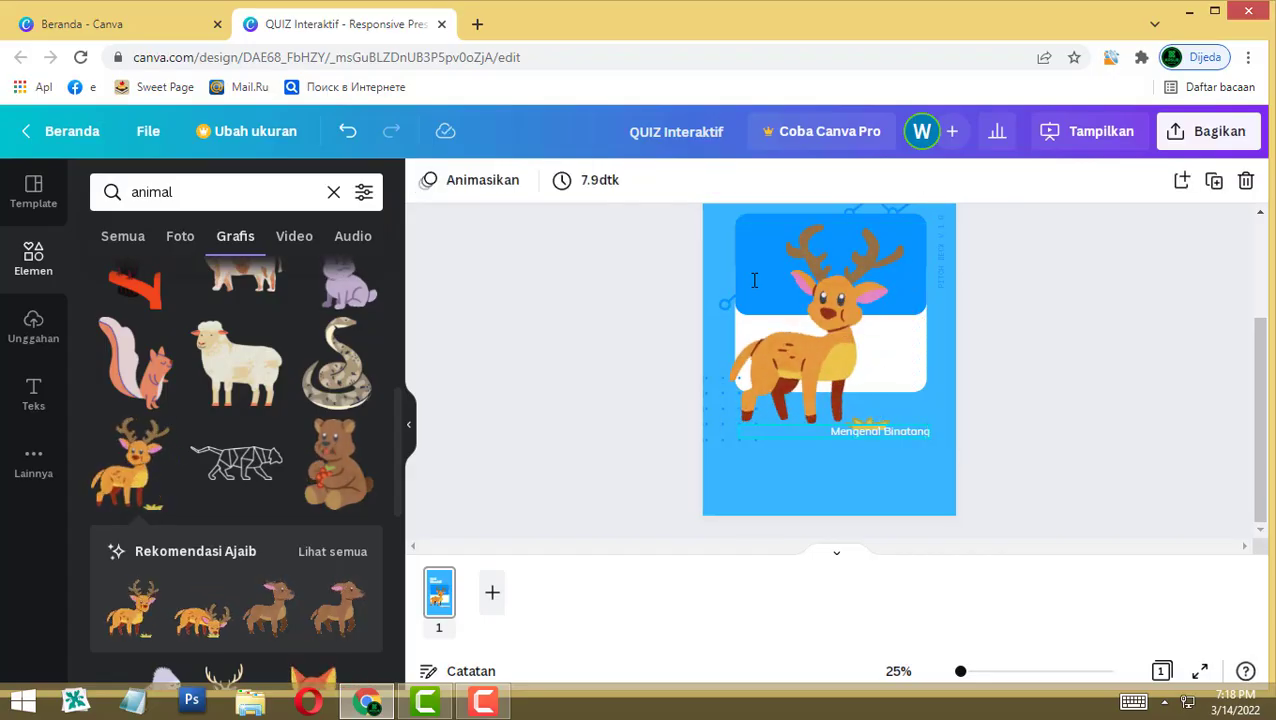
Step: Make the caption bold, enlarge it to 60.3, centre-align it and centre it below the deer
click(897, 432)
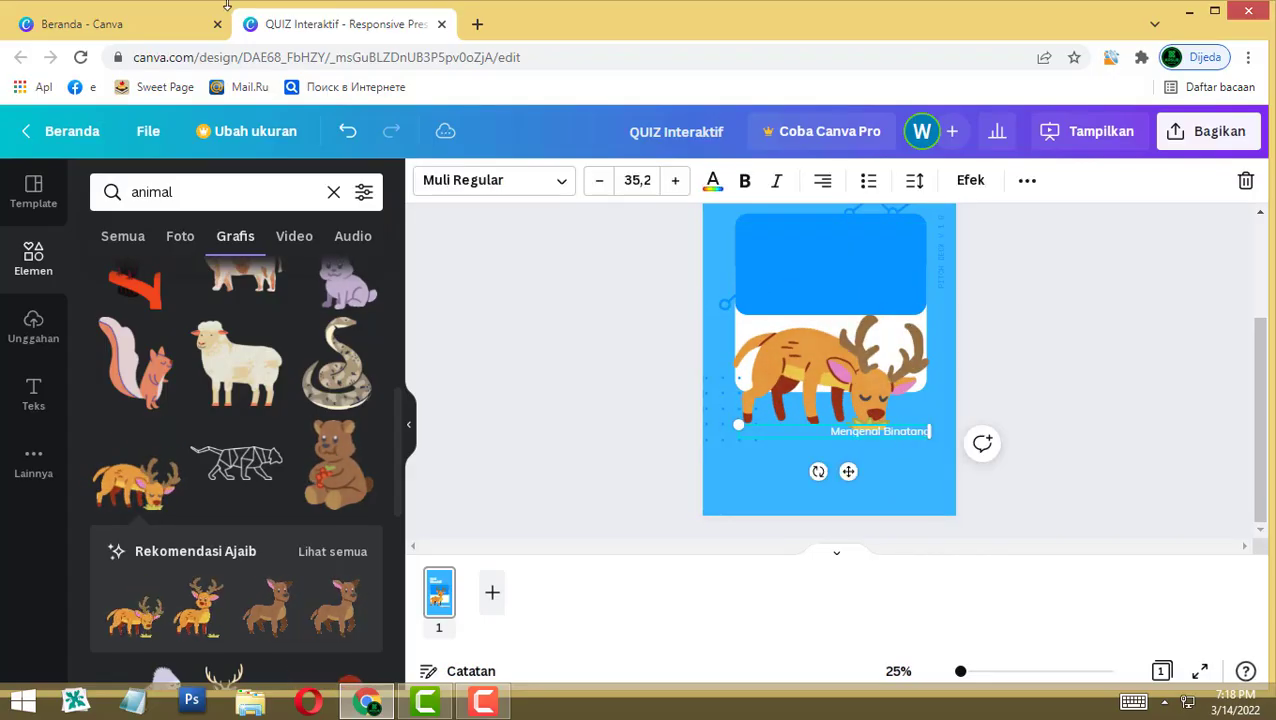
click(748, 182)
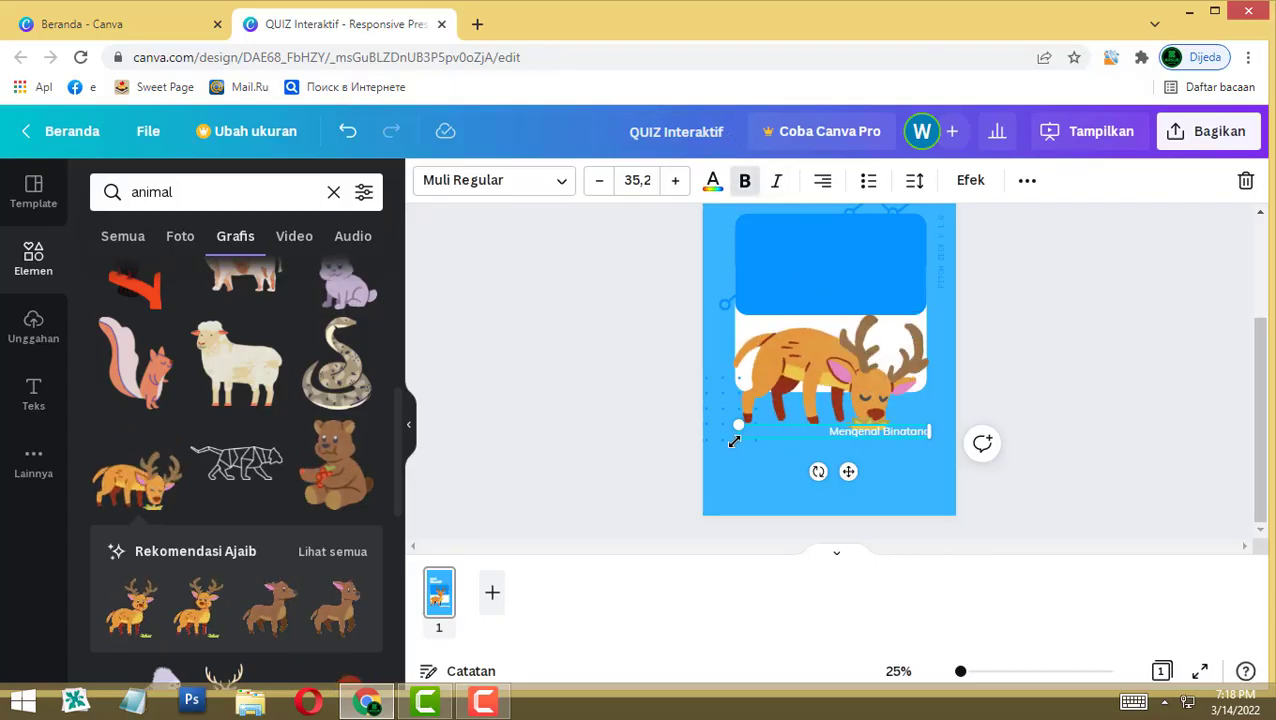
drag(735, 437, 601, 516)
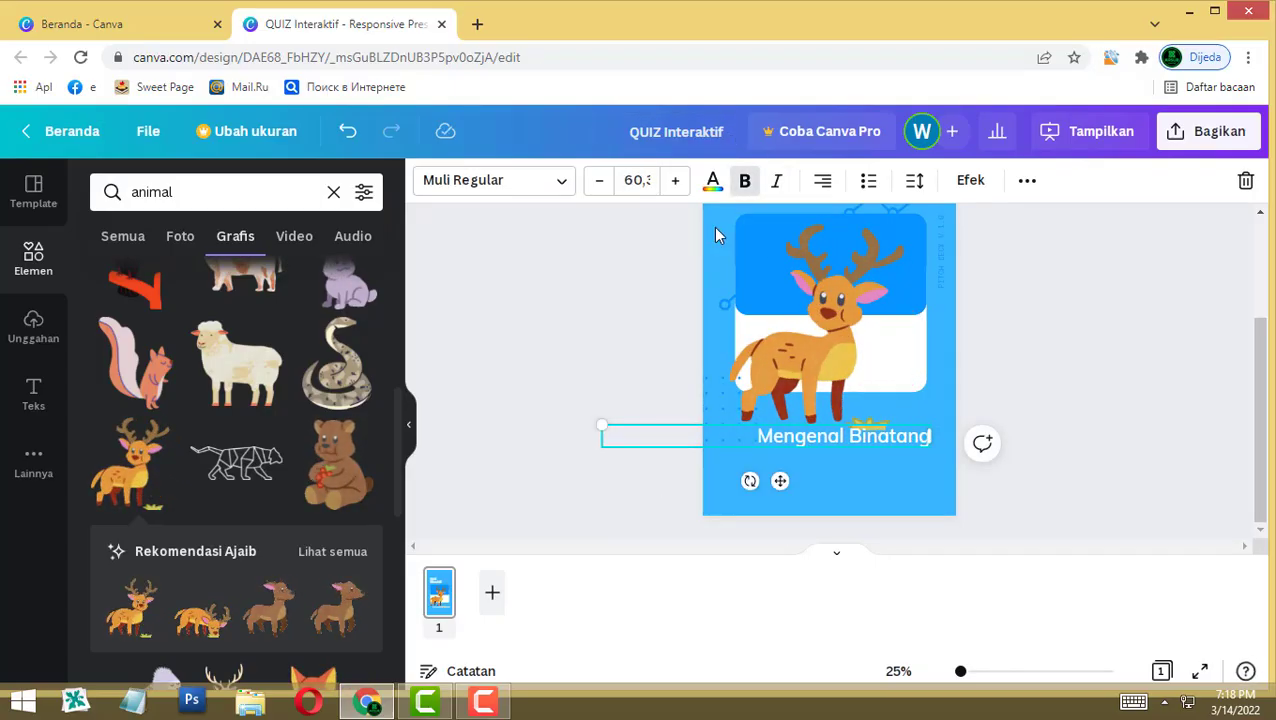
click(822, 190)
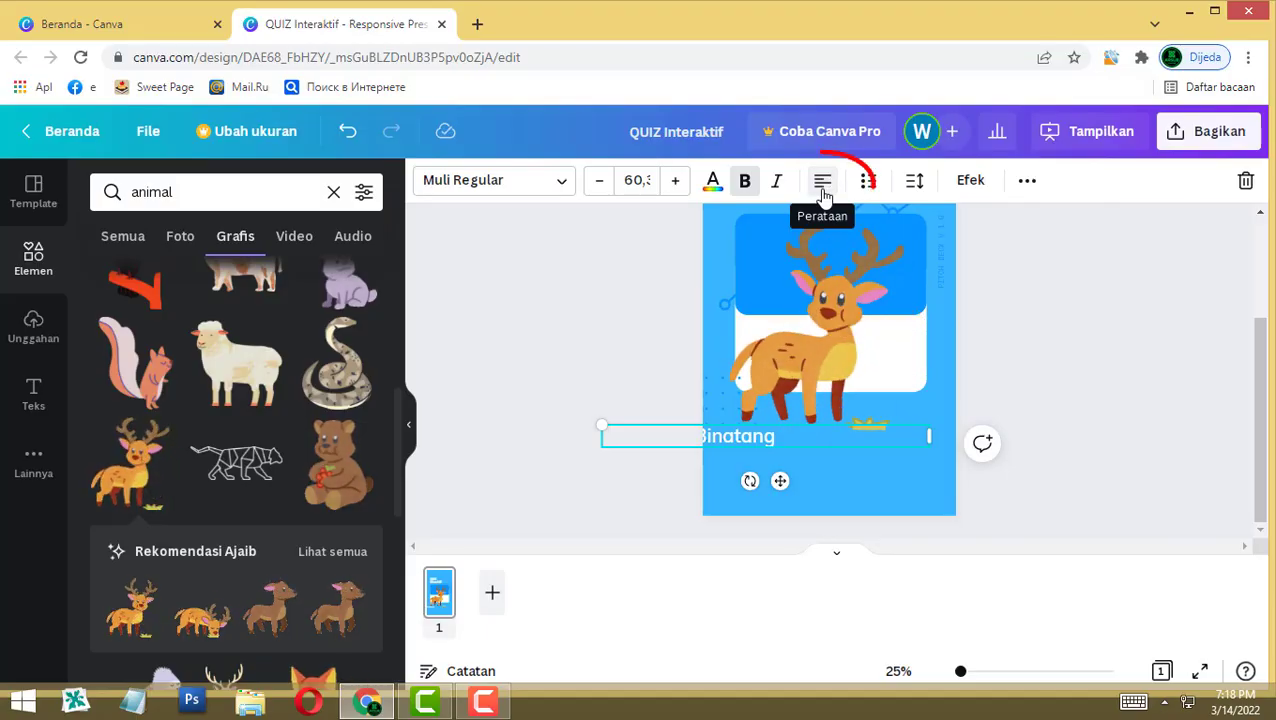
click(822, 190)
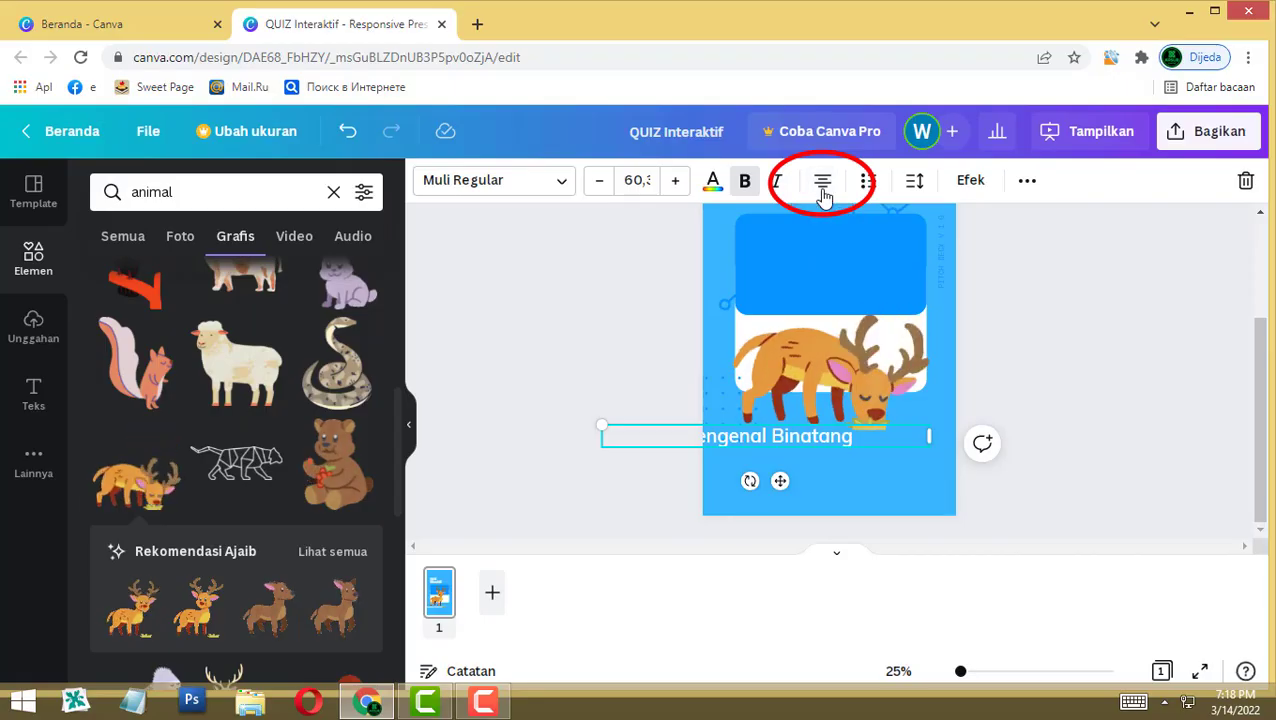
key(Escape)
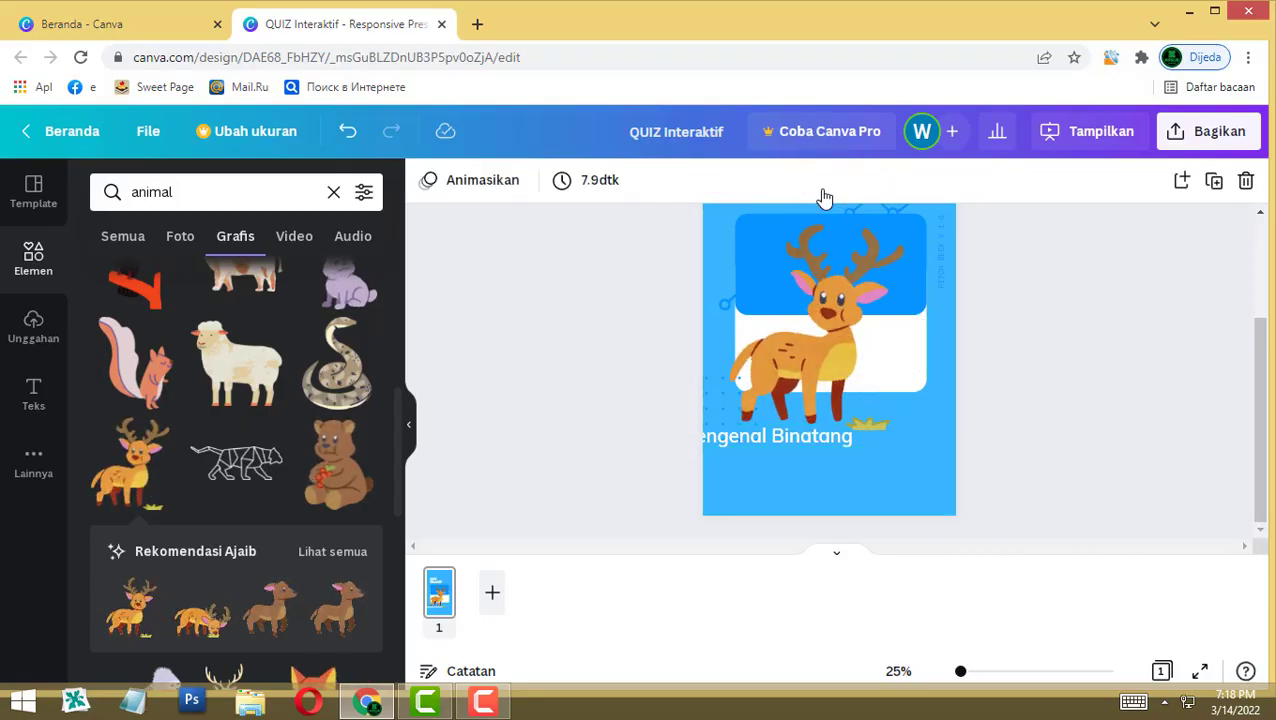
drag(763, 436, 828, 454)
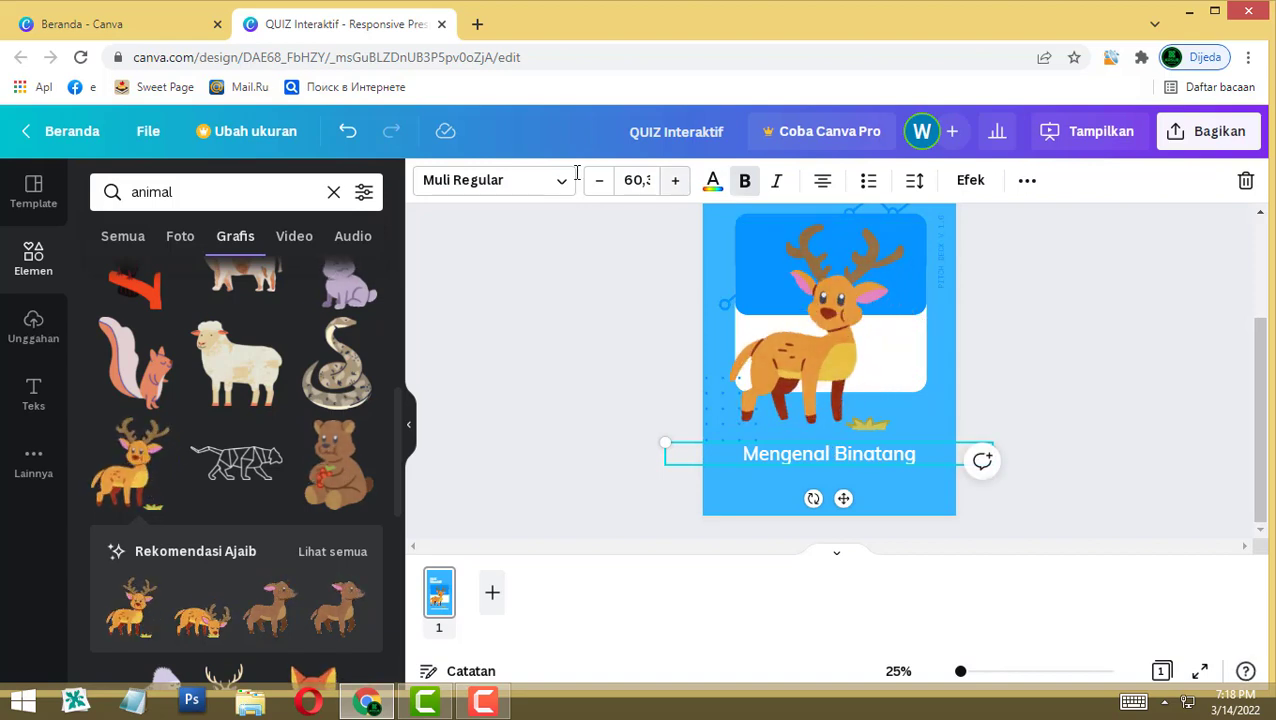
Step: Set the 'Mengenal Binatang' caption to the Anton font in dark blue
click(552, 190)
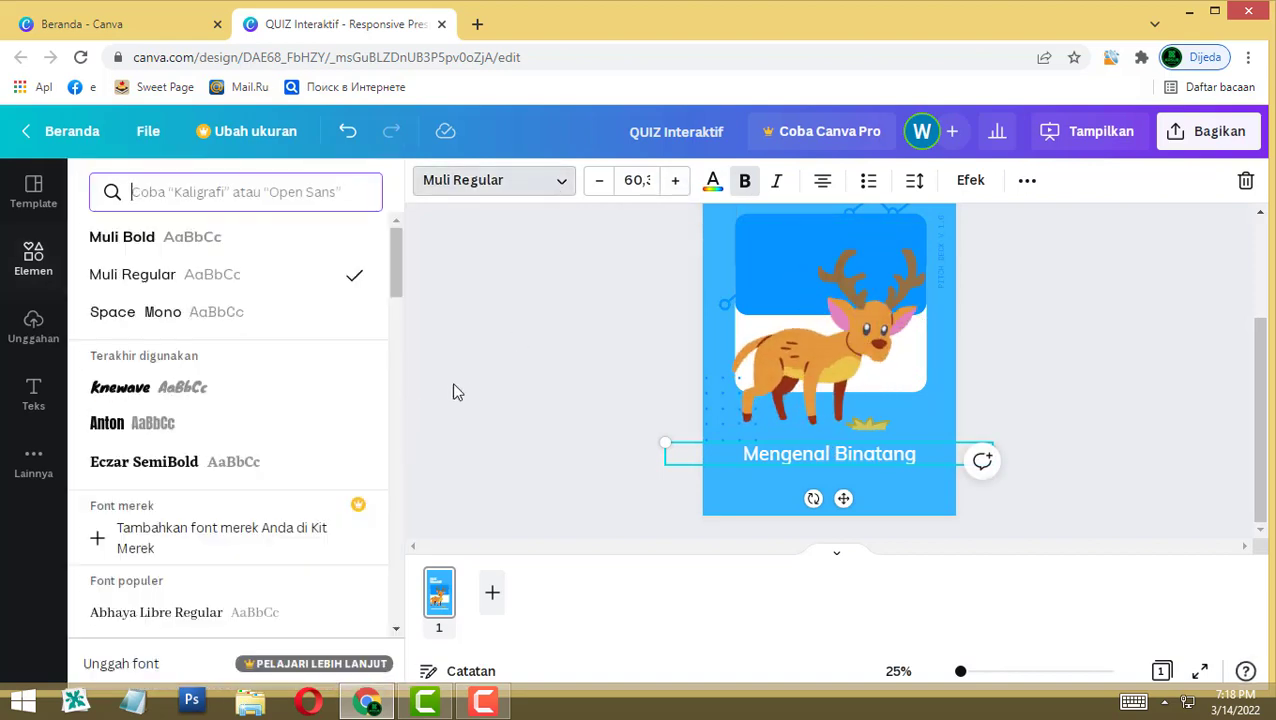
click(172, 433)
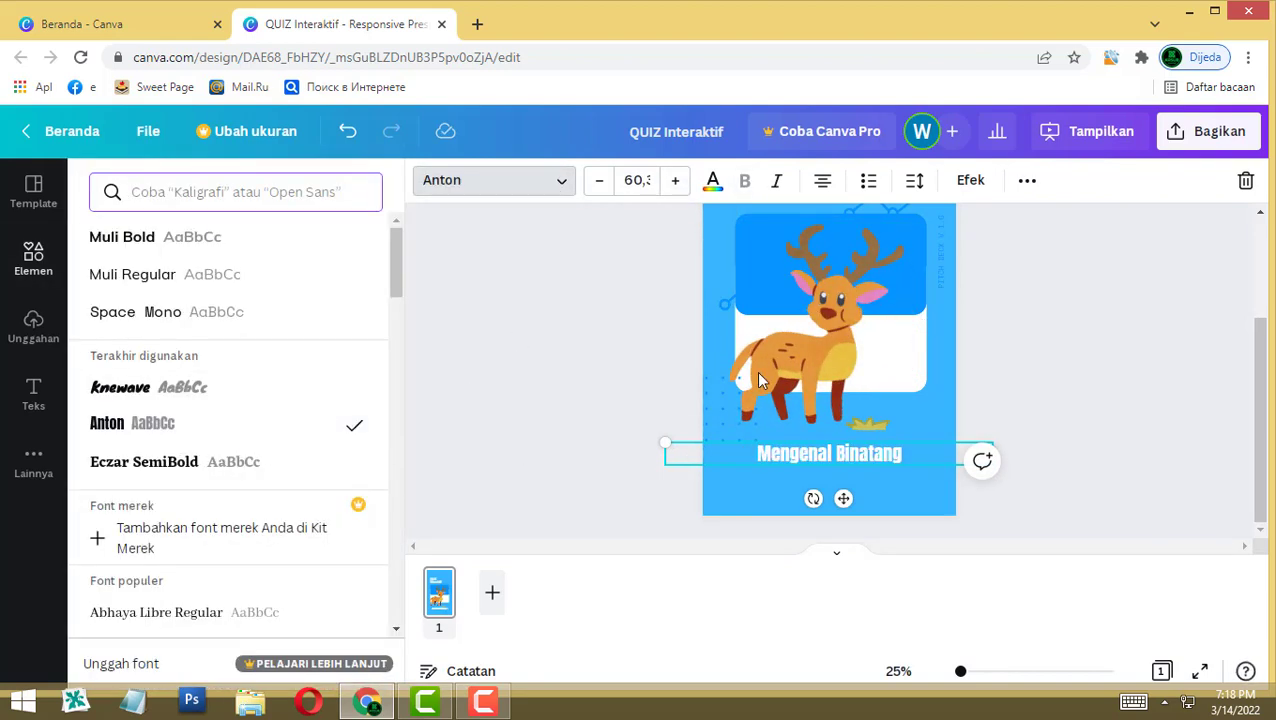
click(712, 184)
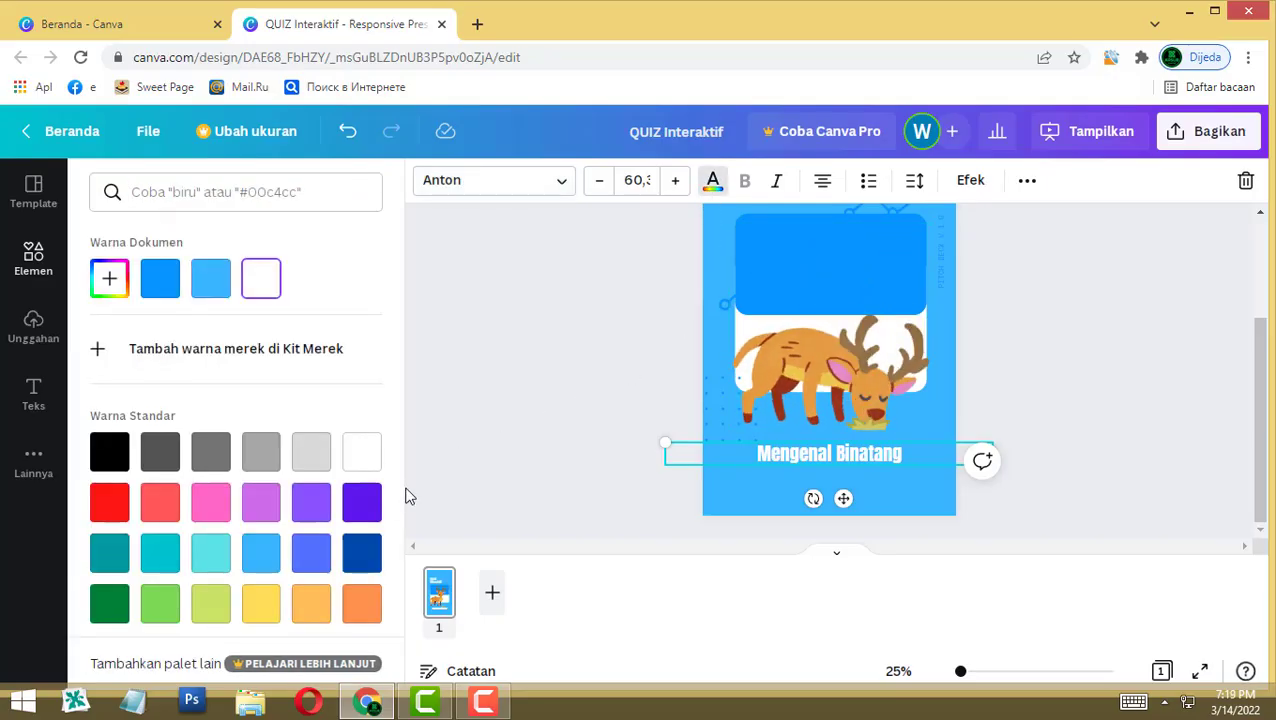
click(368, 565)
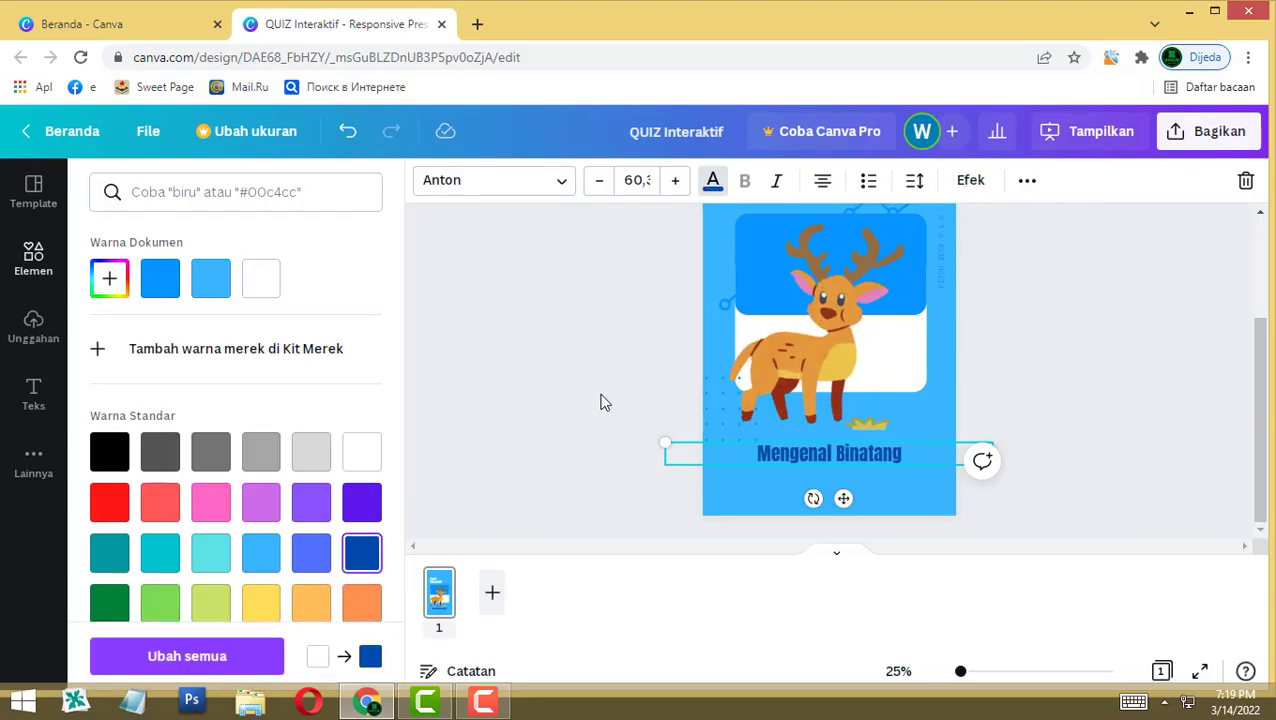
key(Escape)
Step: Colour the 'QUIZ Interaktif' title yellow and zoom out to see the whole page
scroll(830, 373, up, 1)
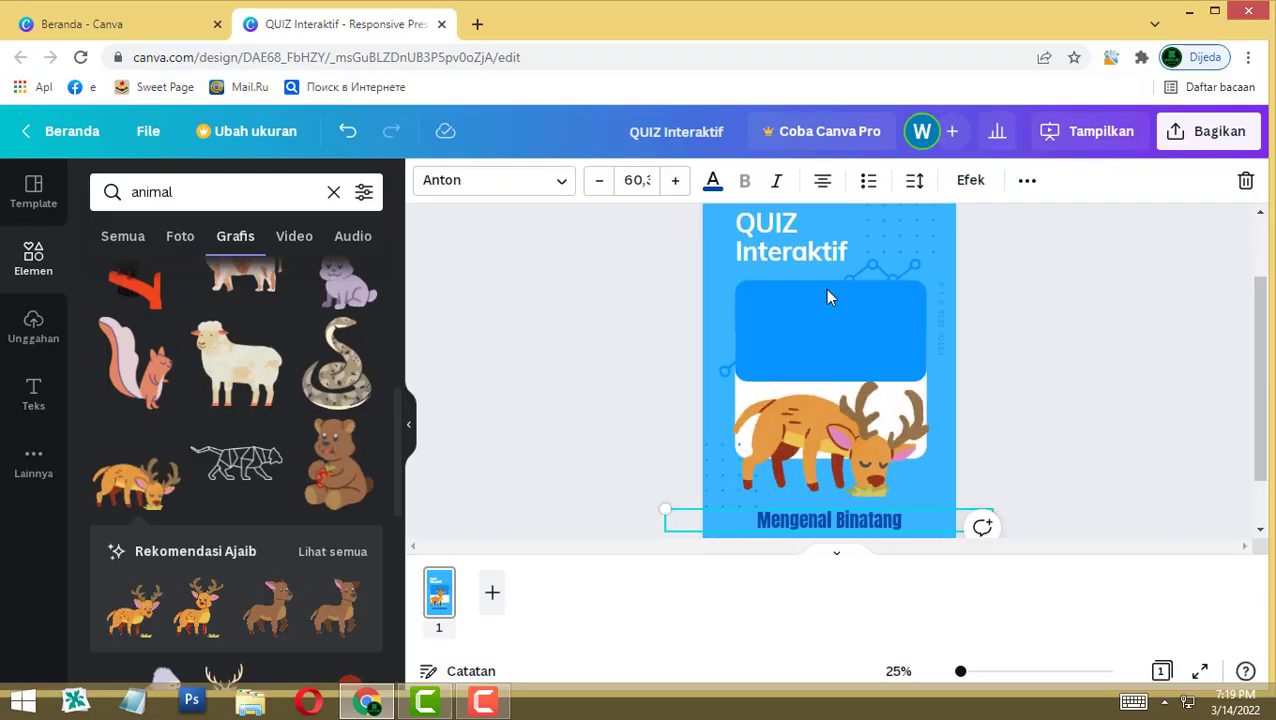
click(791, 253)
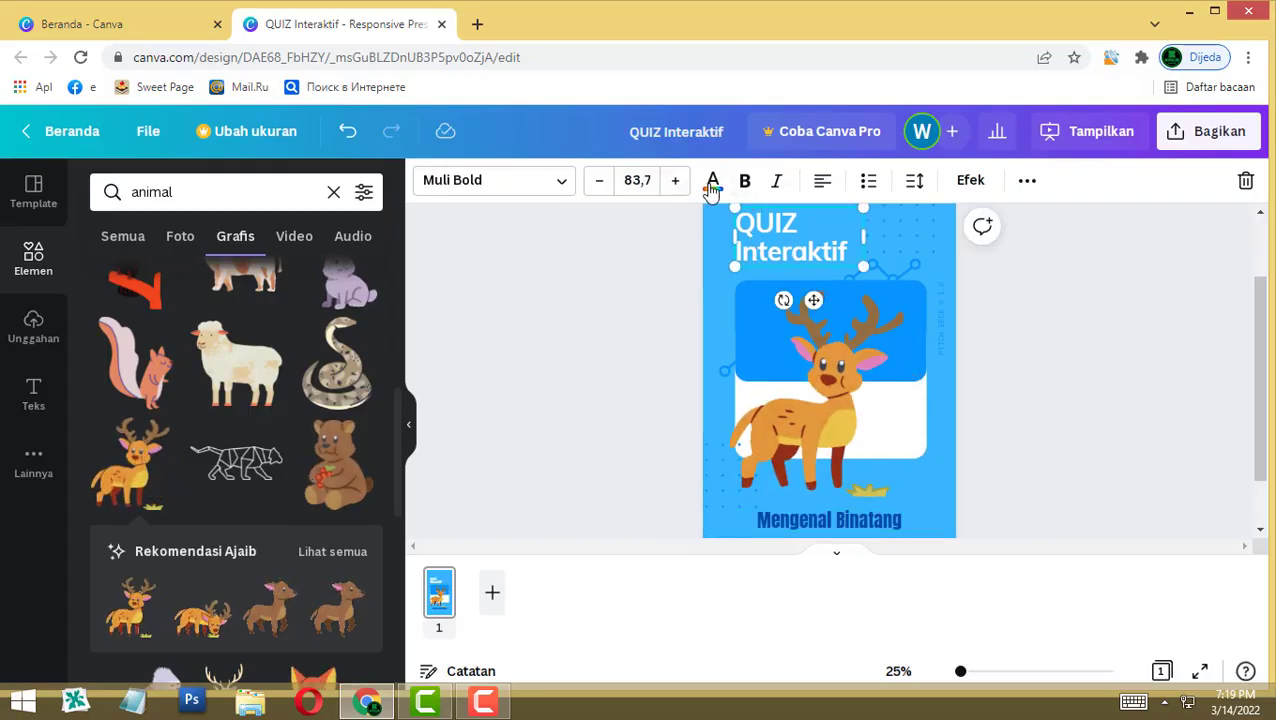
click(712, 184)
click(261, 605)
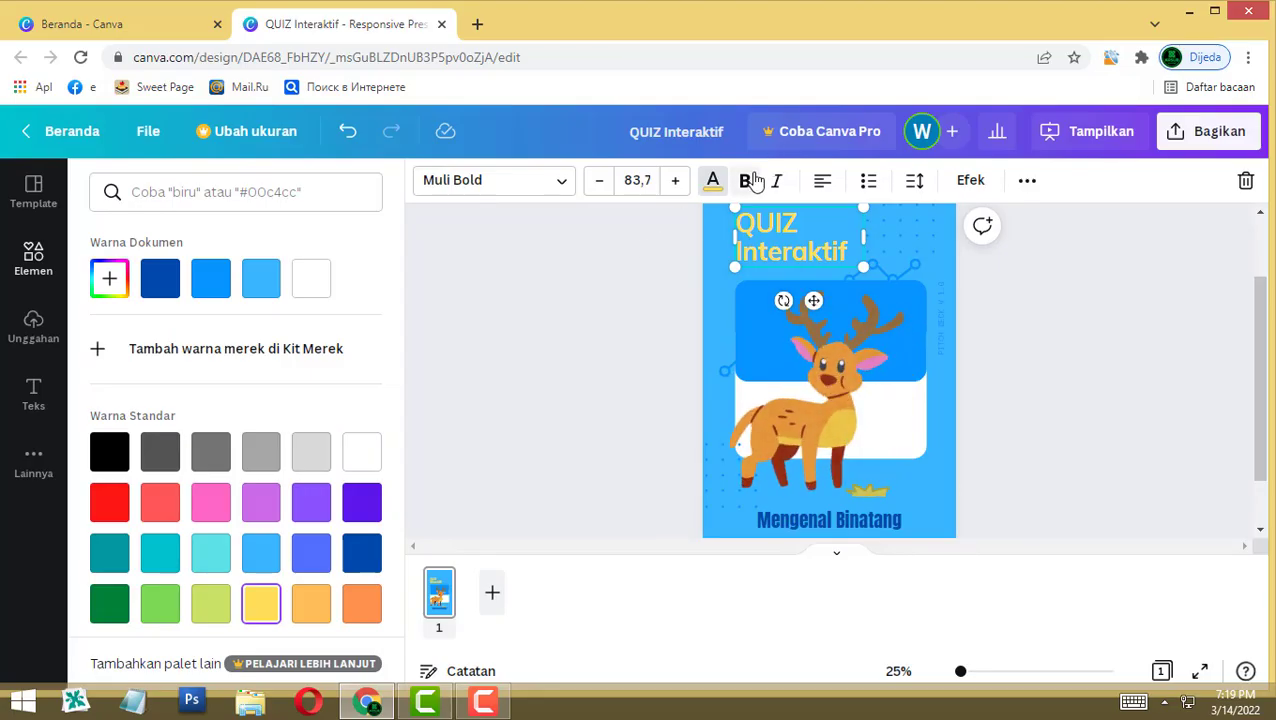
click(1120, 440)
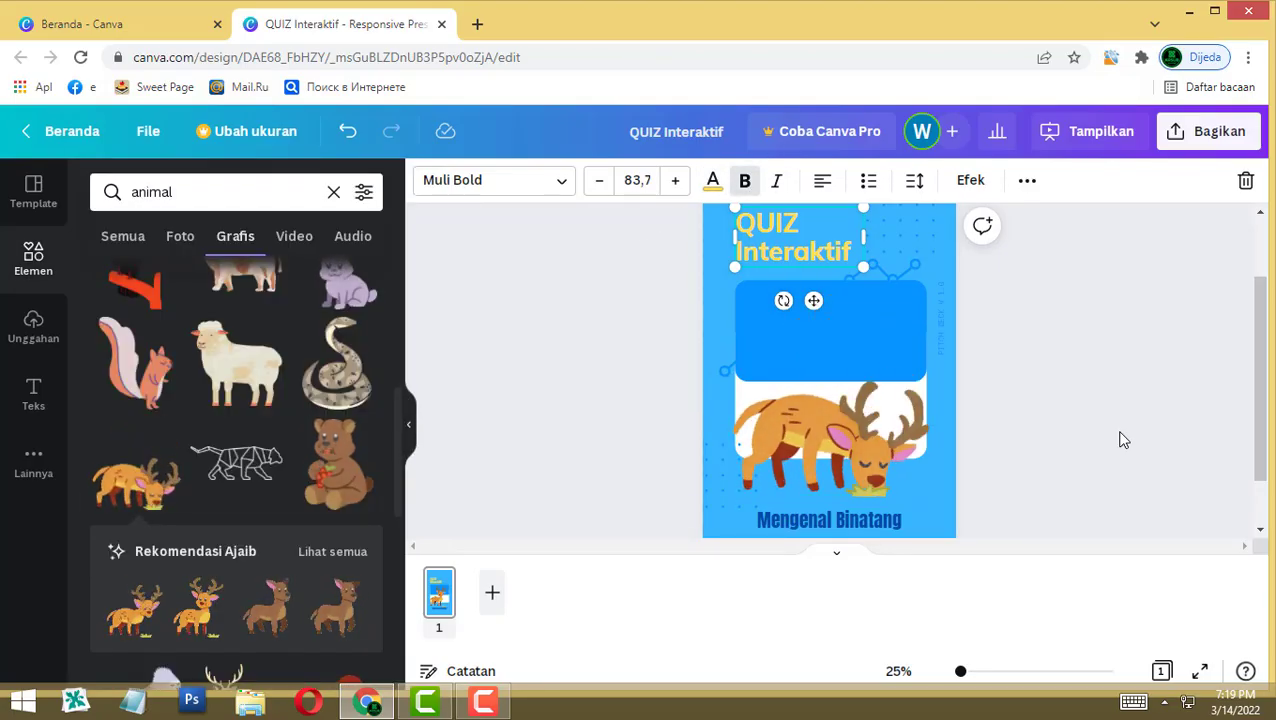
key(ctrl+minus)
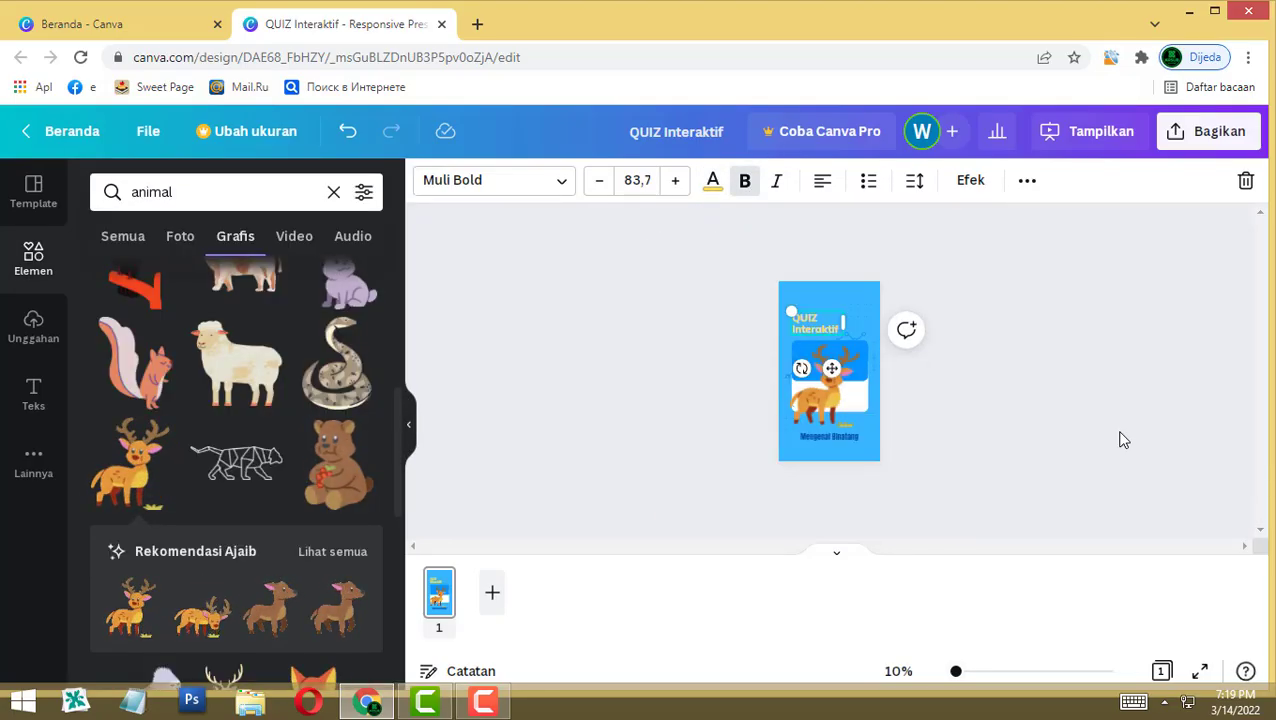
Step: Add a new blank second page after the cover
click(1122, 440)
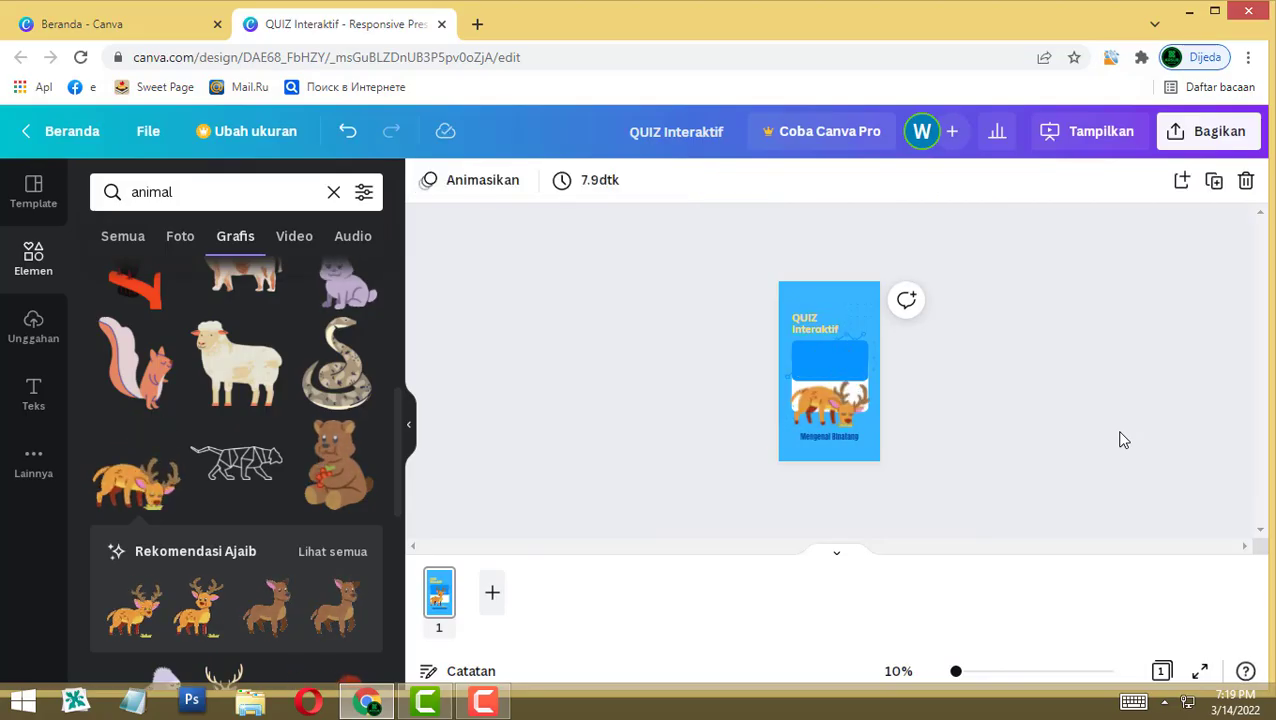
key(ctrl+Return)
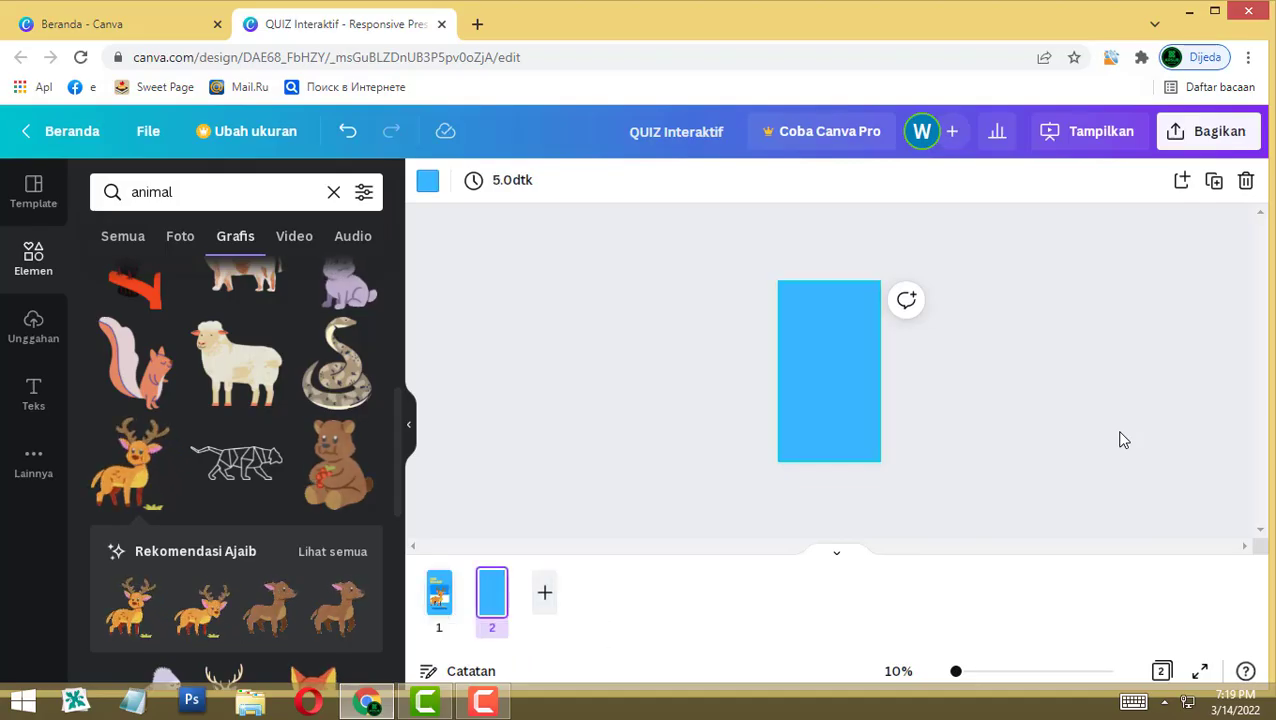
click(1122, 440)
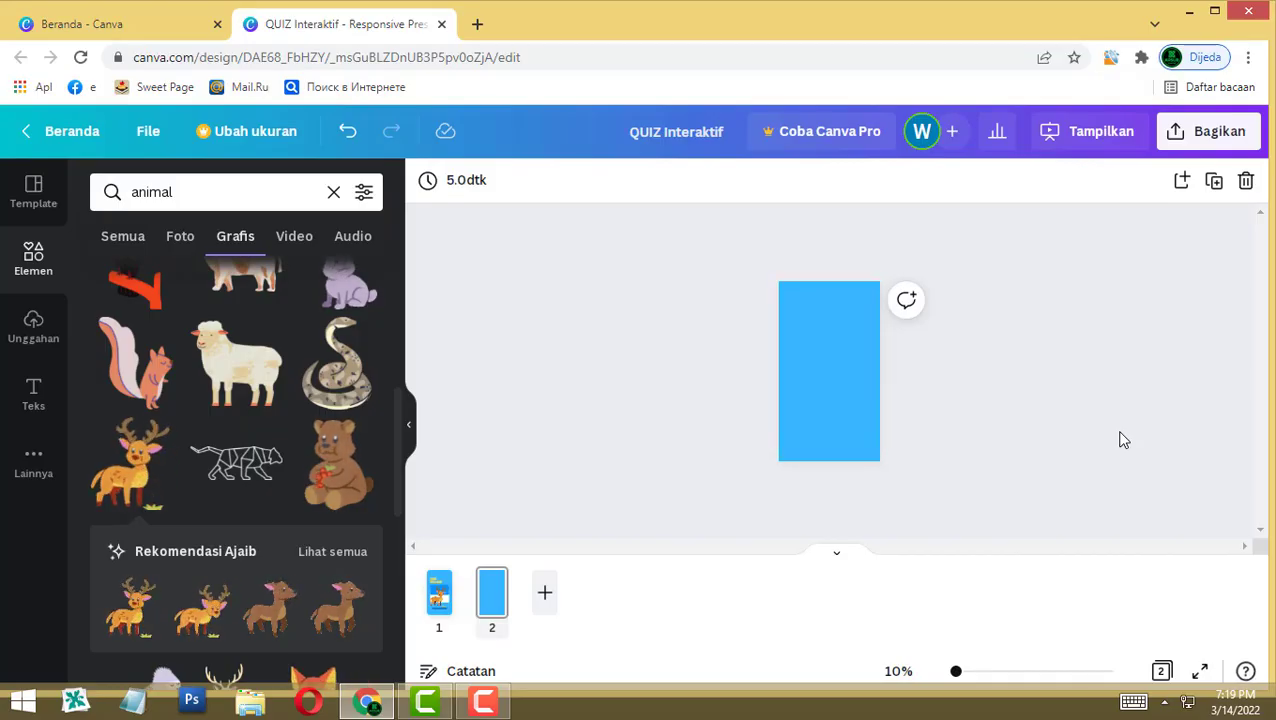
Step: Add a 'Silahkan pilih soalnya' heading to page 2 and move it higher
key(t)
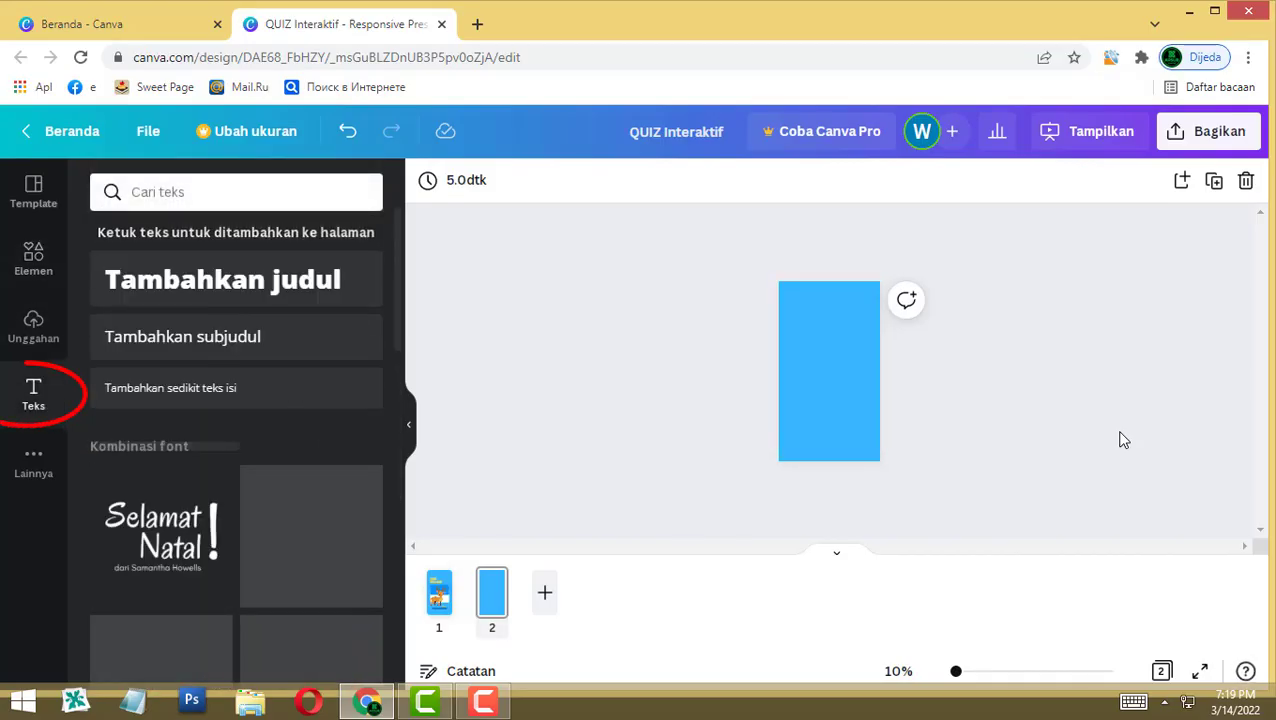
text(t)
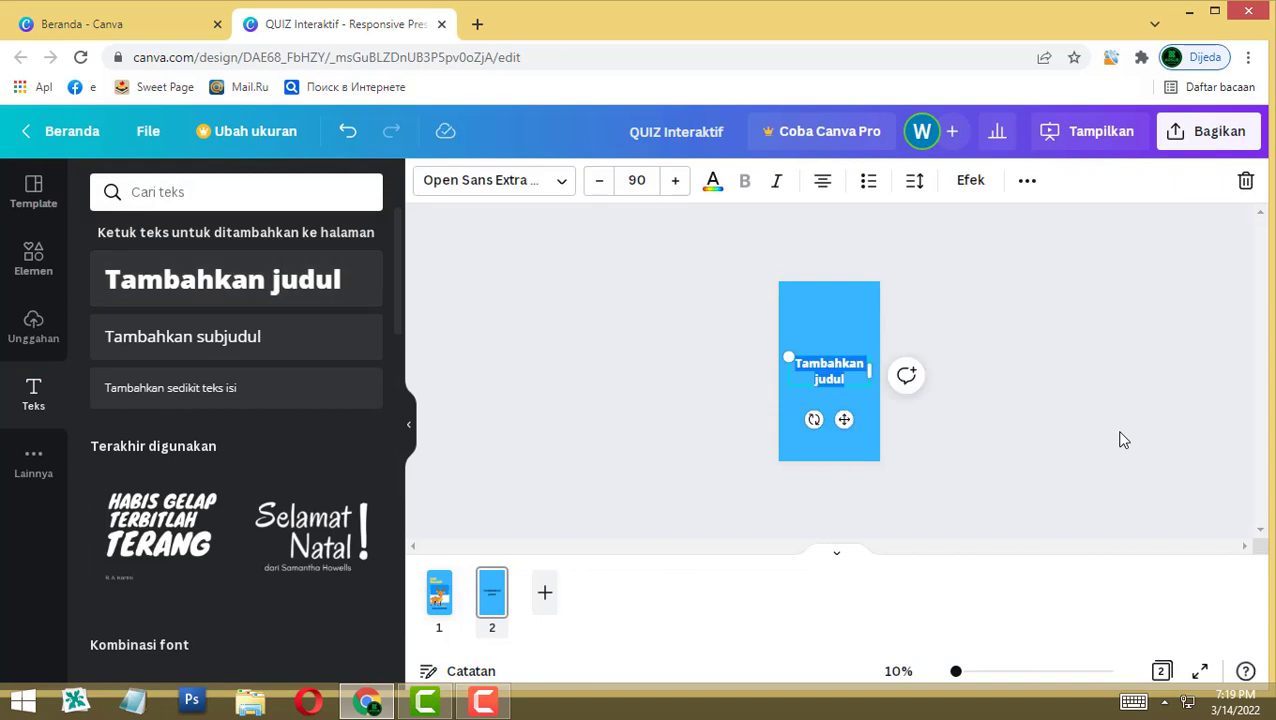
text(silahkan pil)
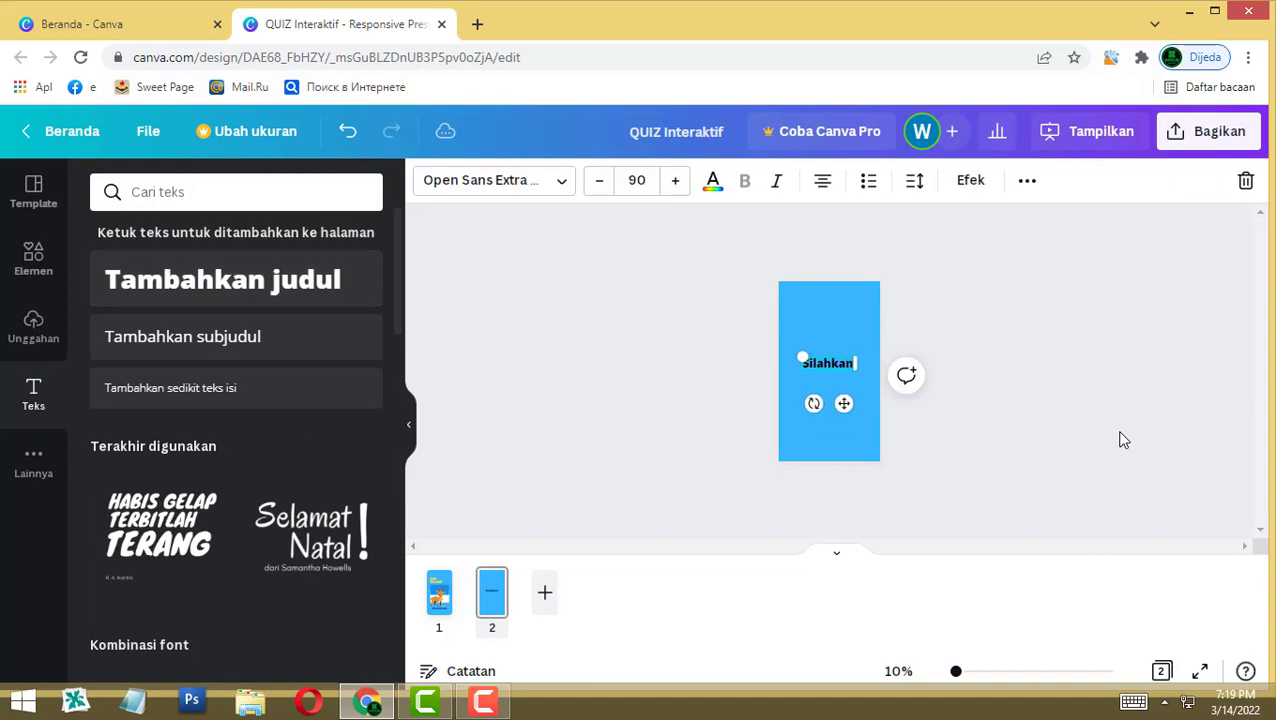
text(ih saoa)
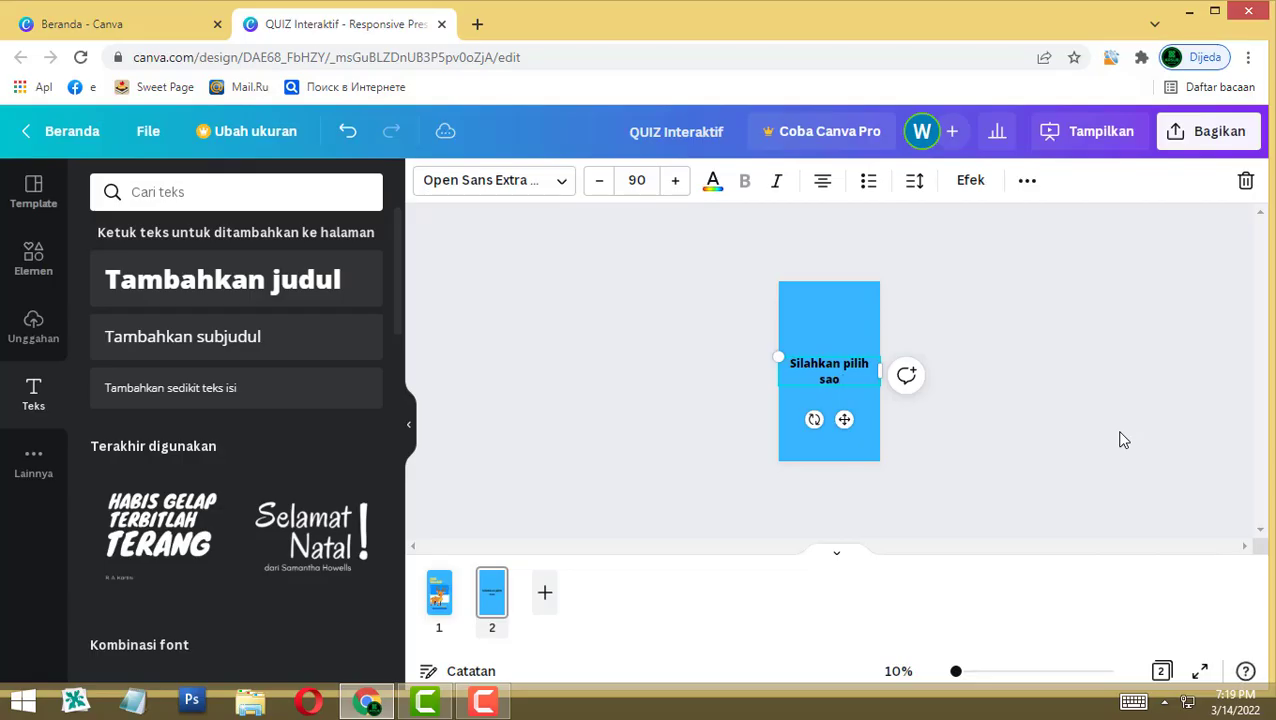
key(BackSpace)
key(BackSpace)
text(oa)
click(1120, 440)
click(829, 371)
drag(829, 371, 829, 334)
click(1120, 440)
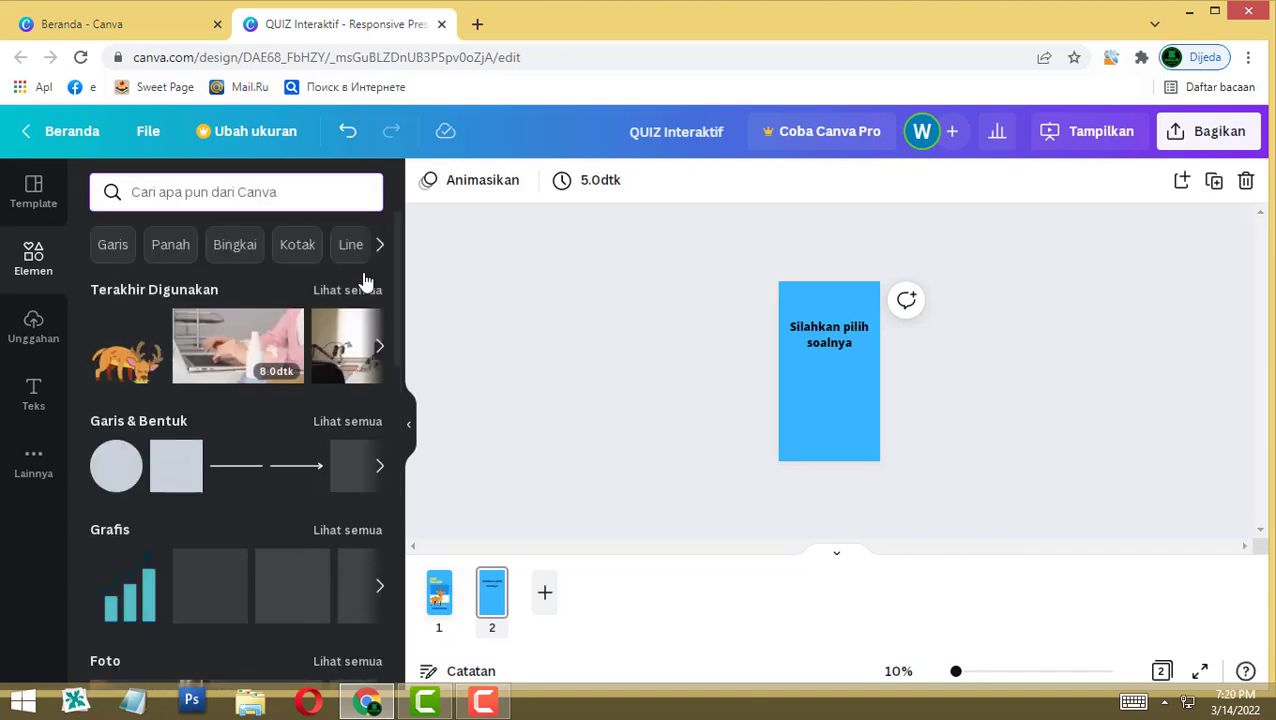
Step: Search the elements library for 'tombol', then replace the term with 'button' and search again
text(tombo)
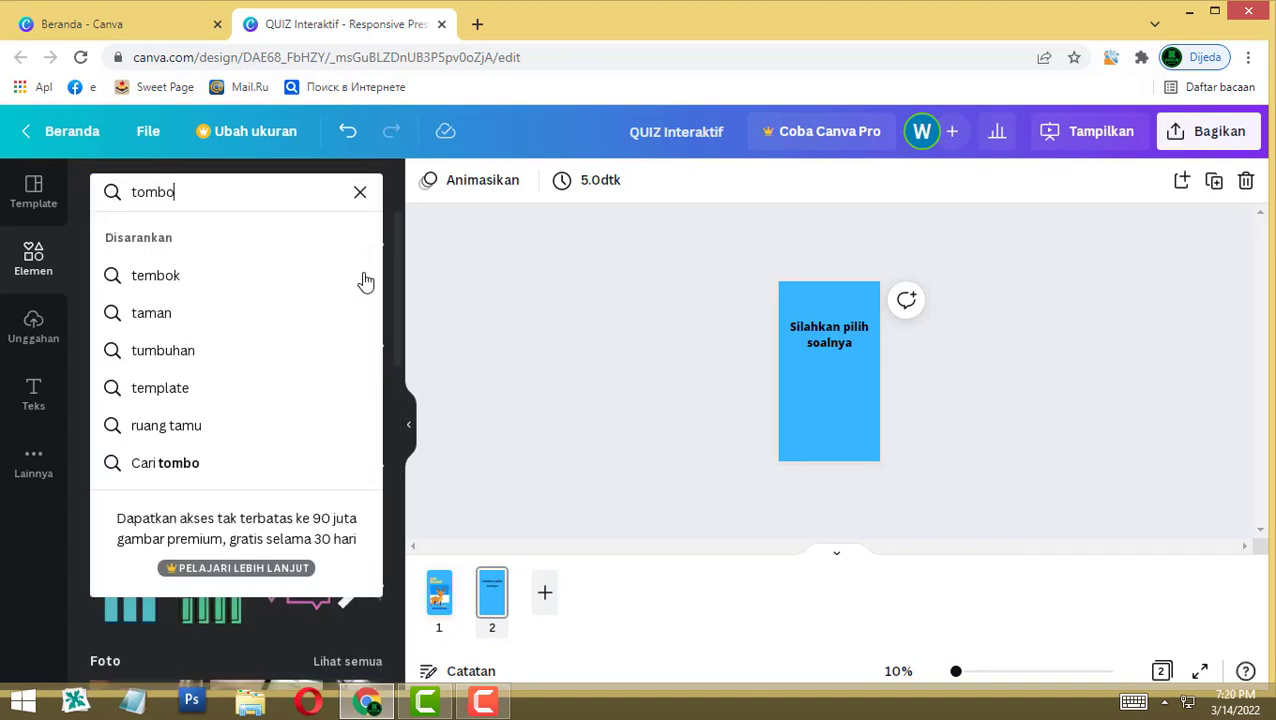
text(l)
key(Return)
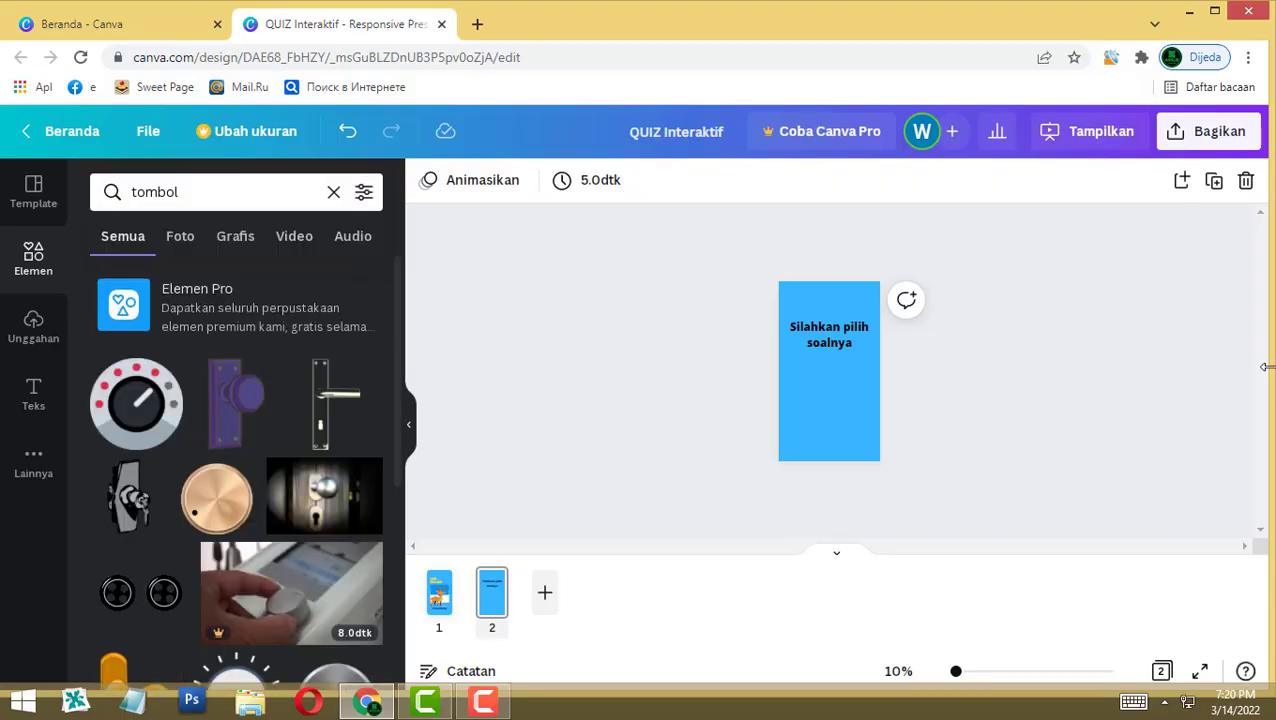
scroll(291, 490, down, 2)
scroll(291, 490, up, 1)
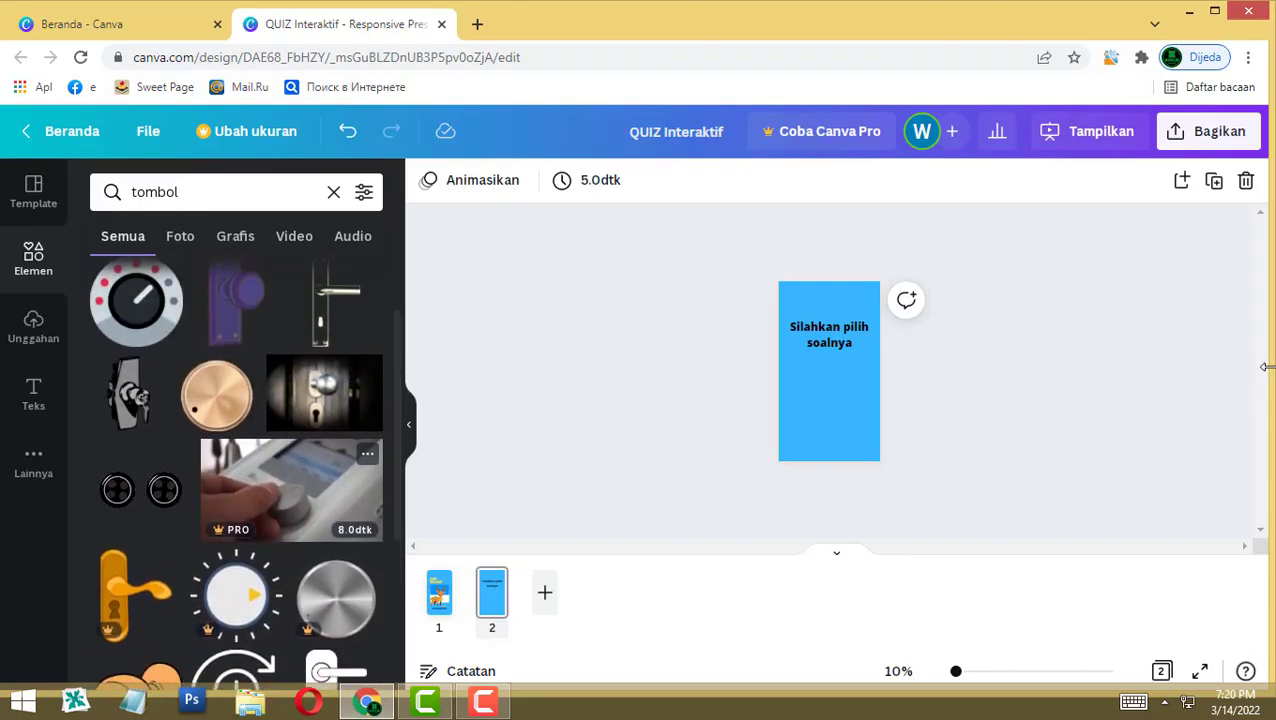
scroll(291, 490, up, 2)
click(172, 200)
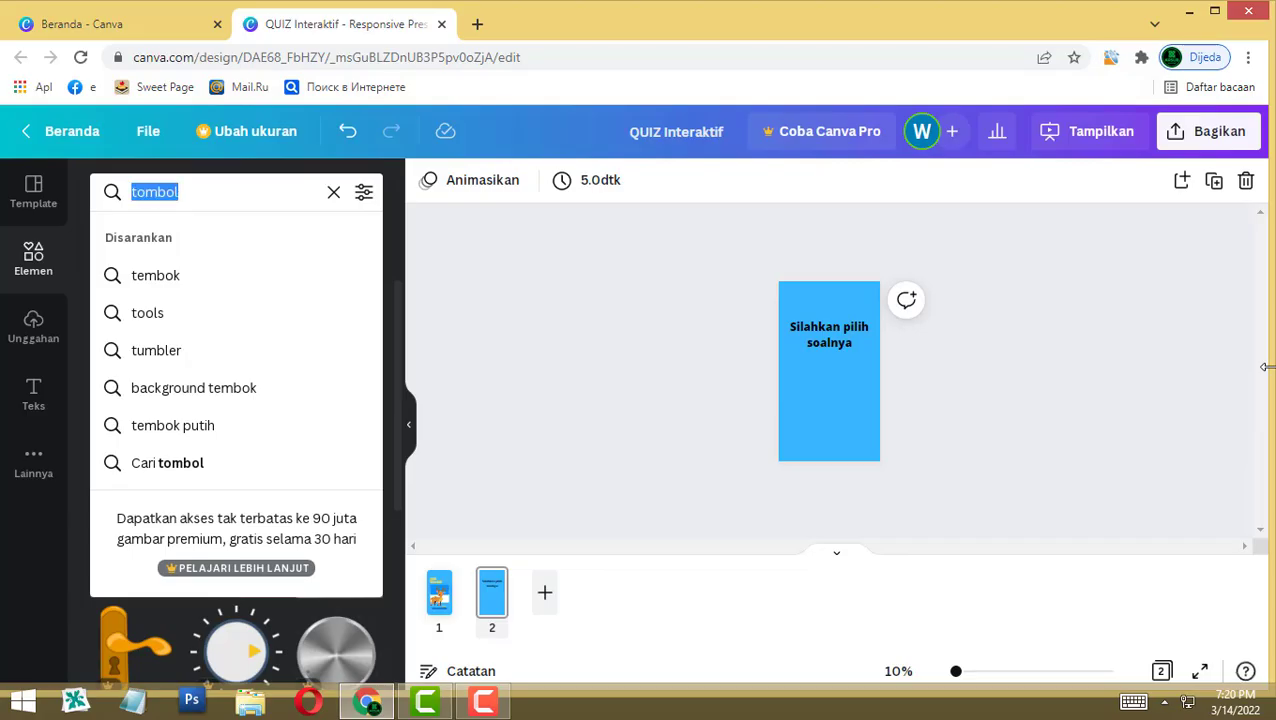
text(button)
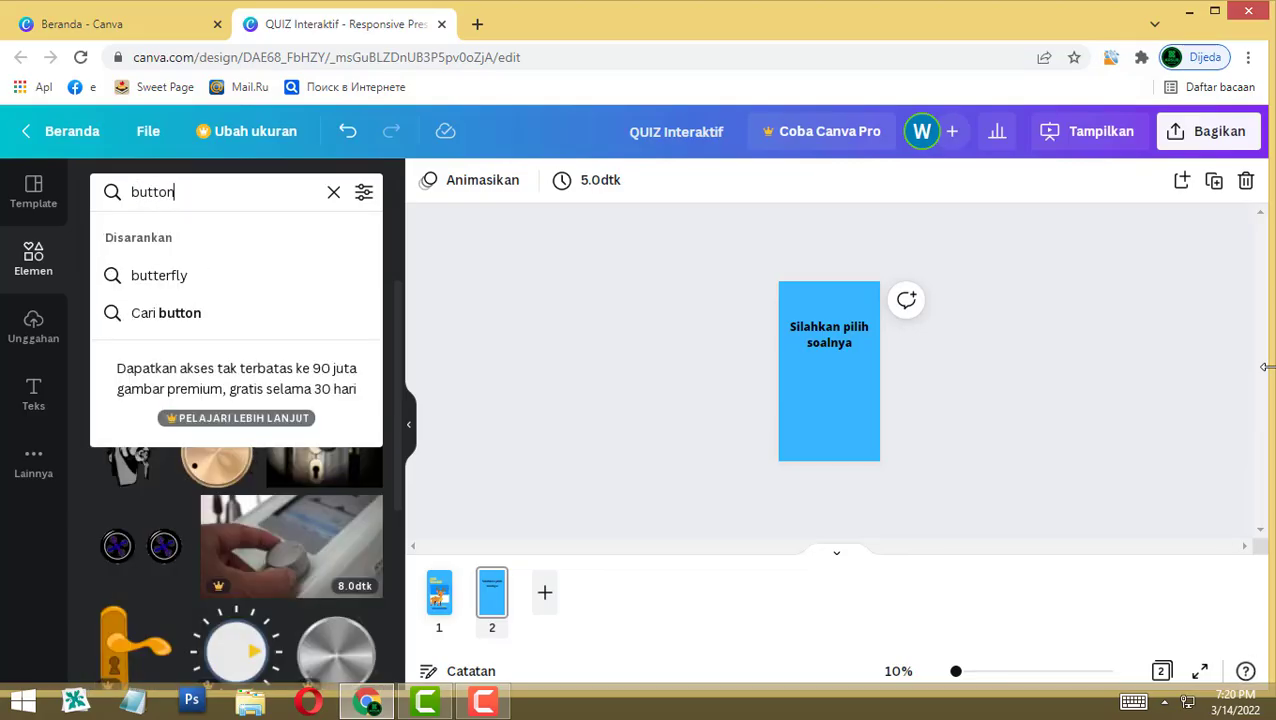
key(Return)
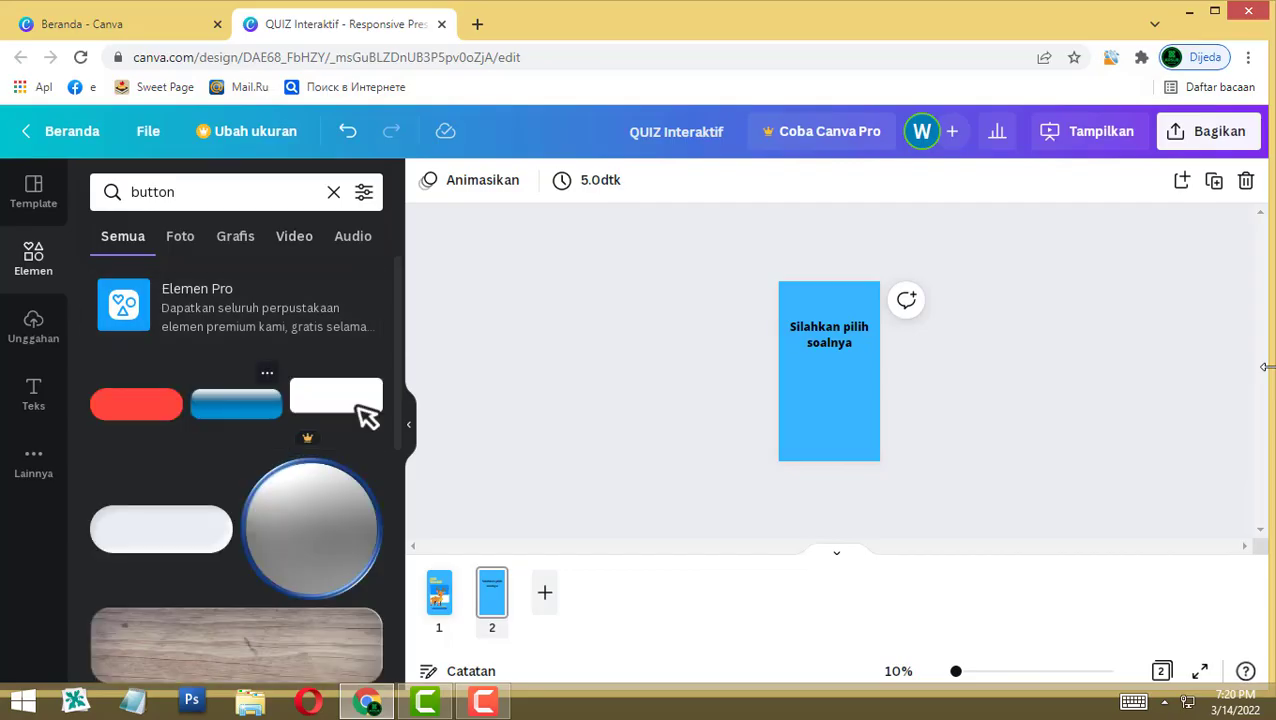
Step: Add the red pill button to page 2, delete the blue button, and position the red one
click(358, 406)
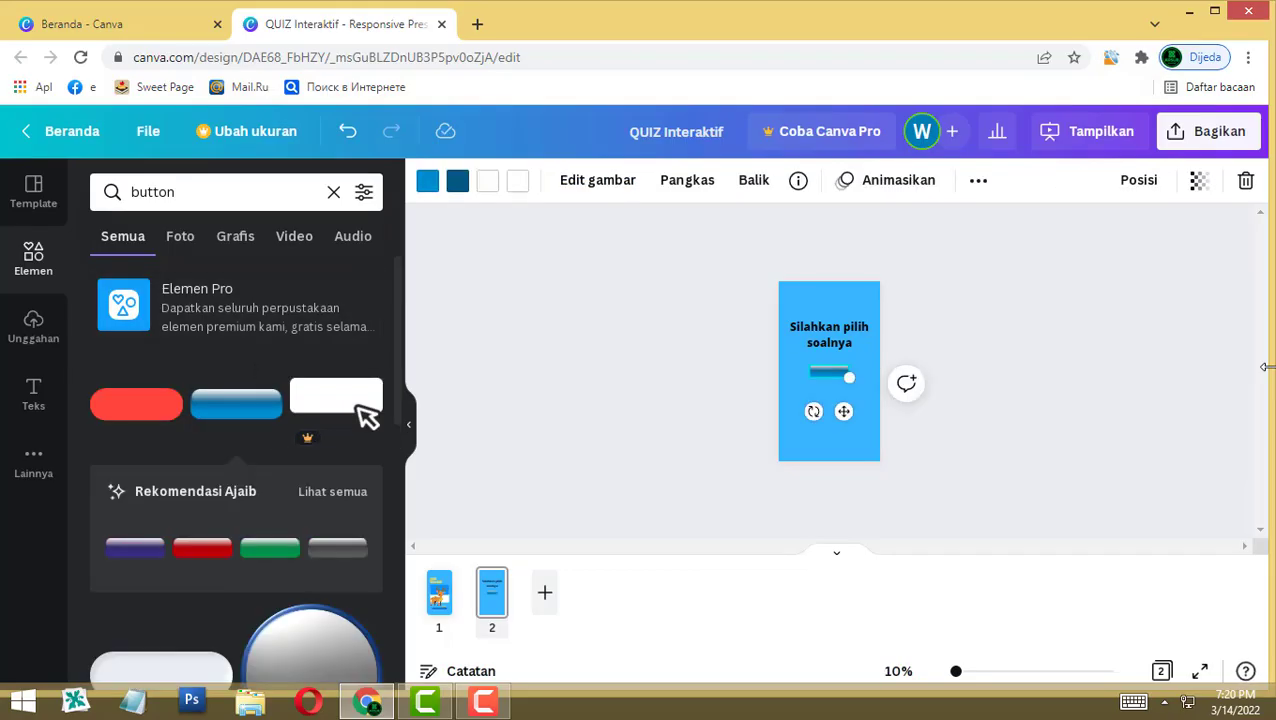
click(136, 404)
key(Escape)
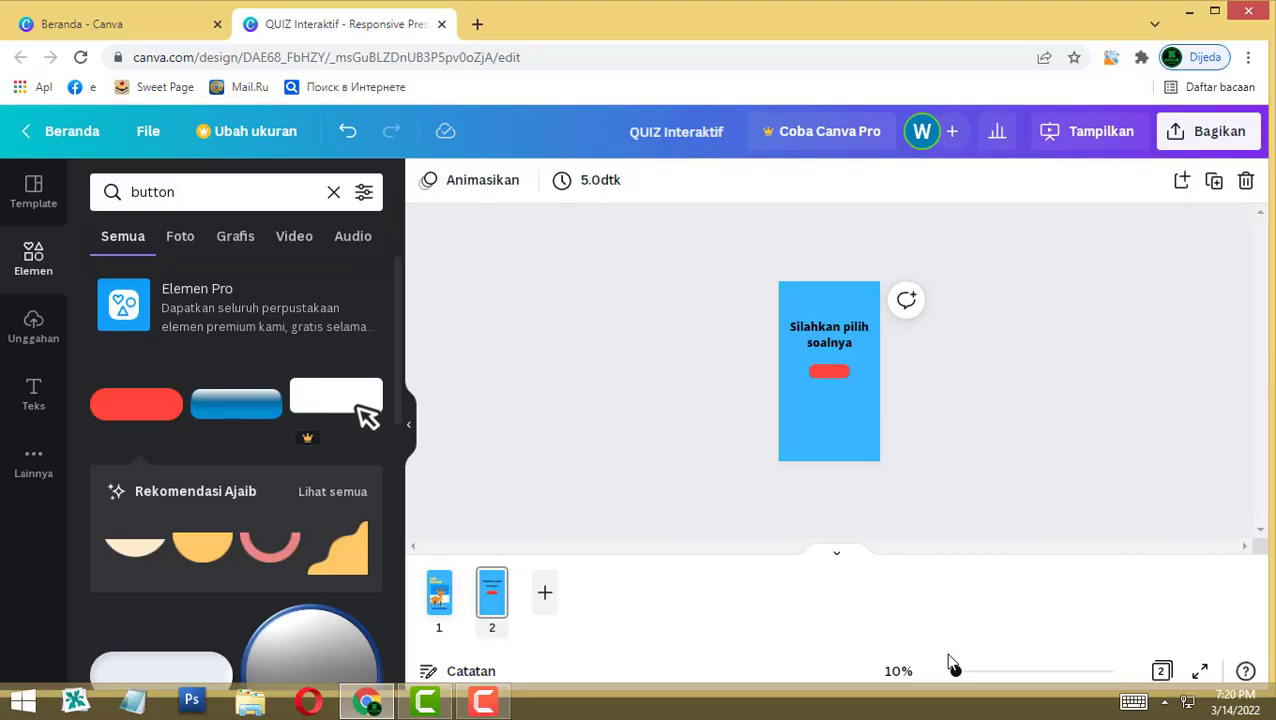
drag(955, 672, 963, 671)
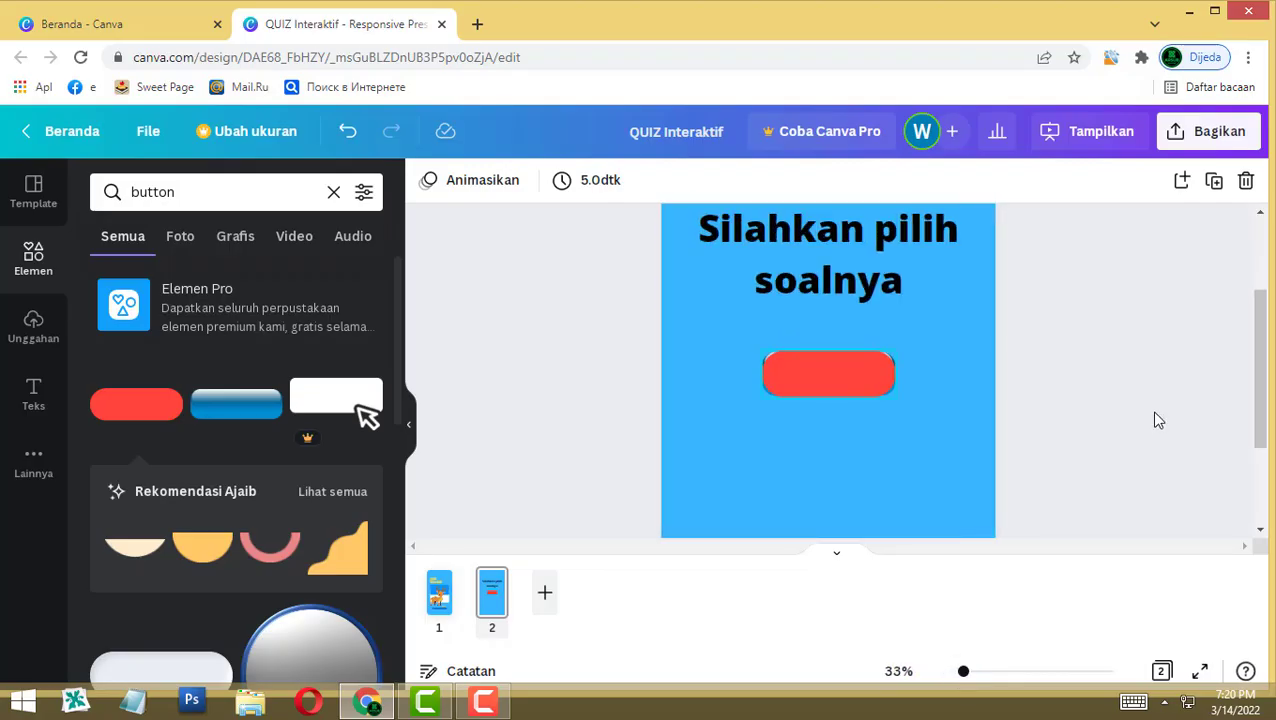
click(828, 373)
mouse_move(828, 373)
mouse_down()
mouse_move(828, 314)
mouse_move(821, 339)
mouse_up()
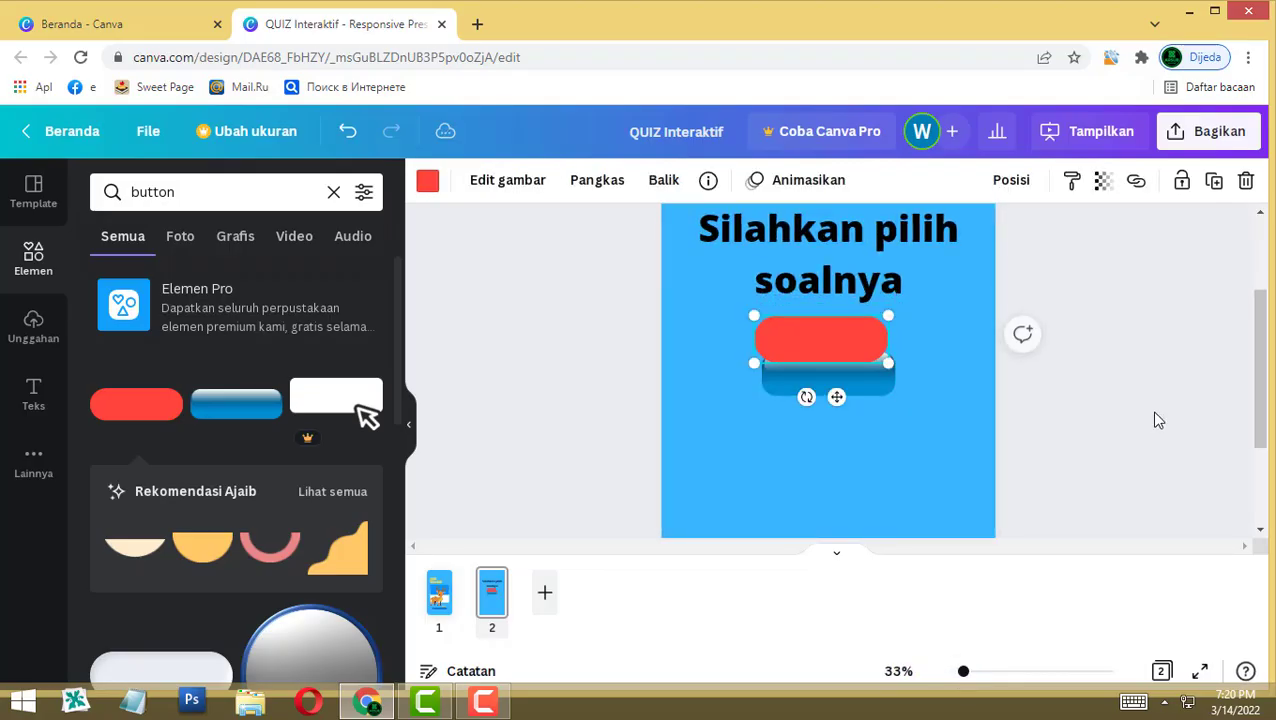
click(828, 380)
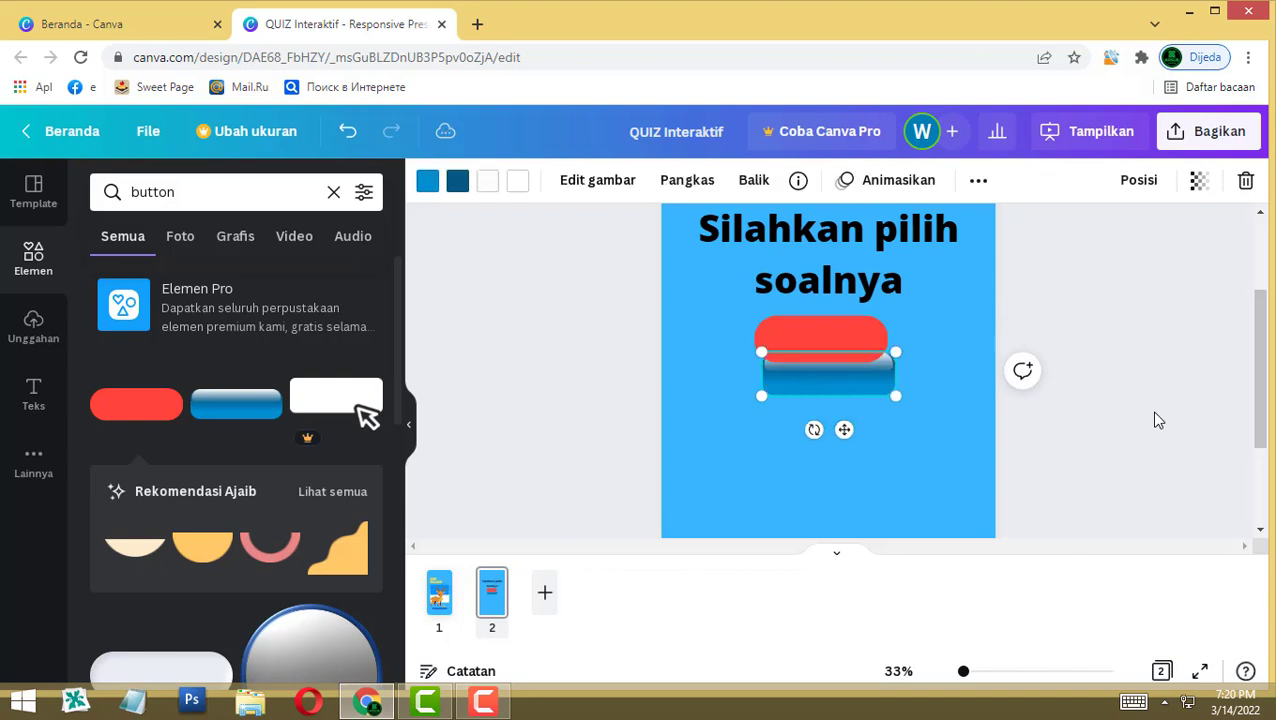
key(Delete)
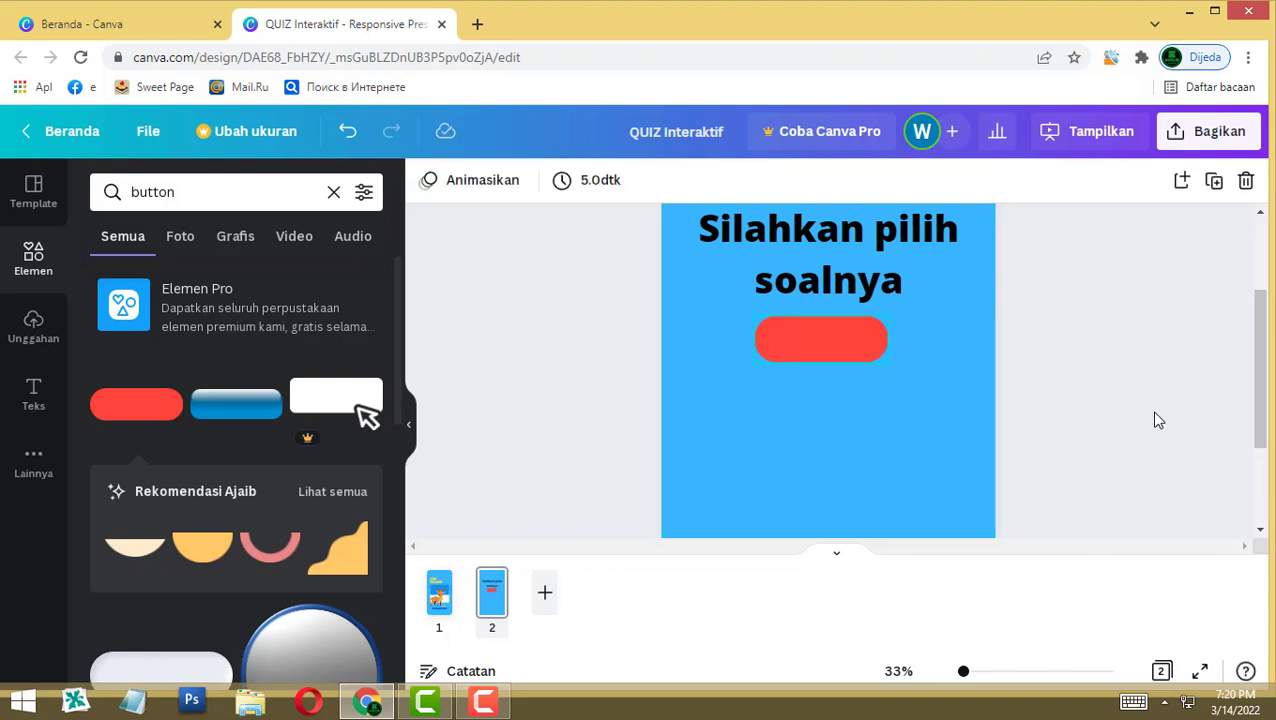
click(820, 338)
drag(820, 338, 819, 373)
key(shift+Up)
key(shift+Up)
key(shift+Up)
key(shift+Up)
key(shift+Up)
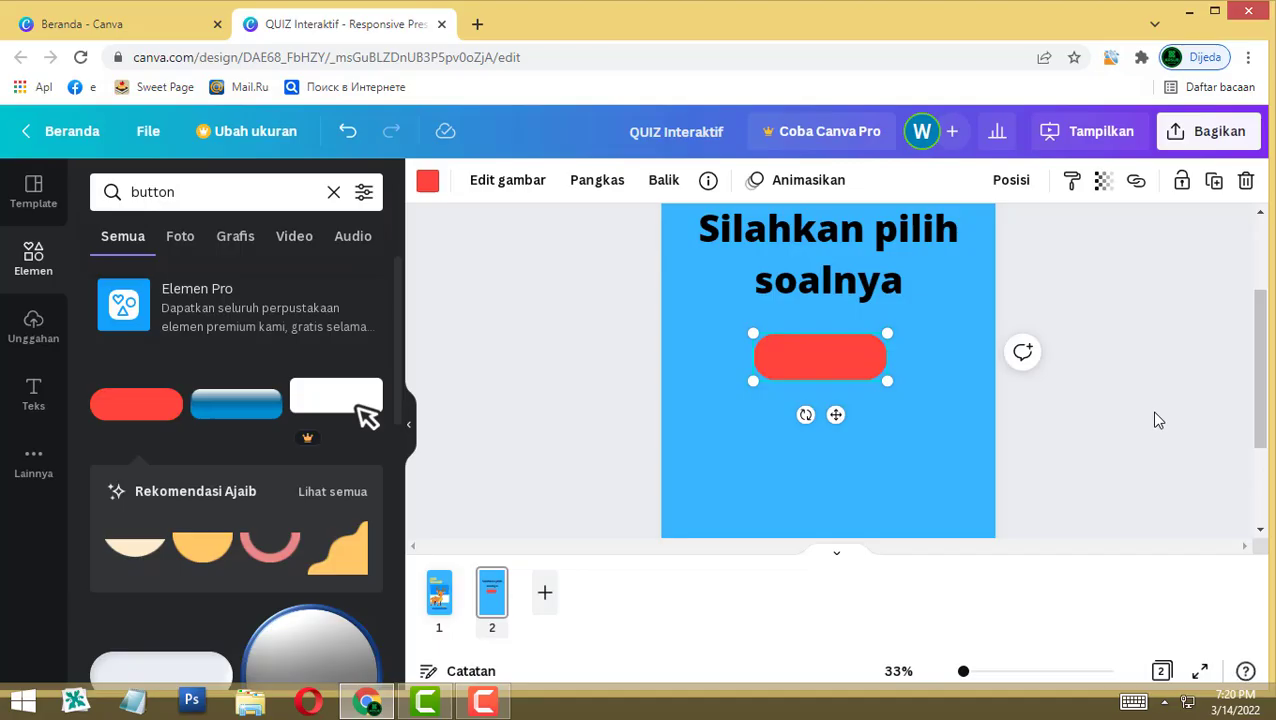
Step: Duplicate the red button twice, stacking the copies in a column beneath it
key(ctrl)
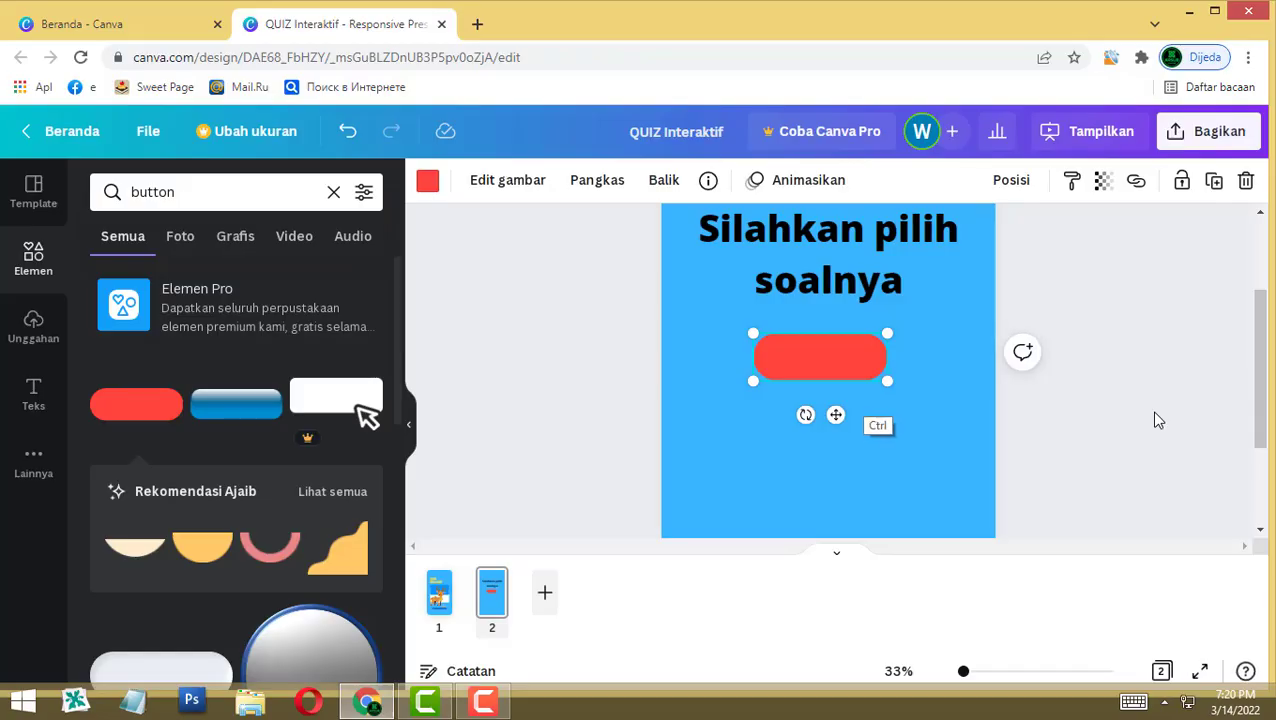
key(ctrl+d)
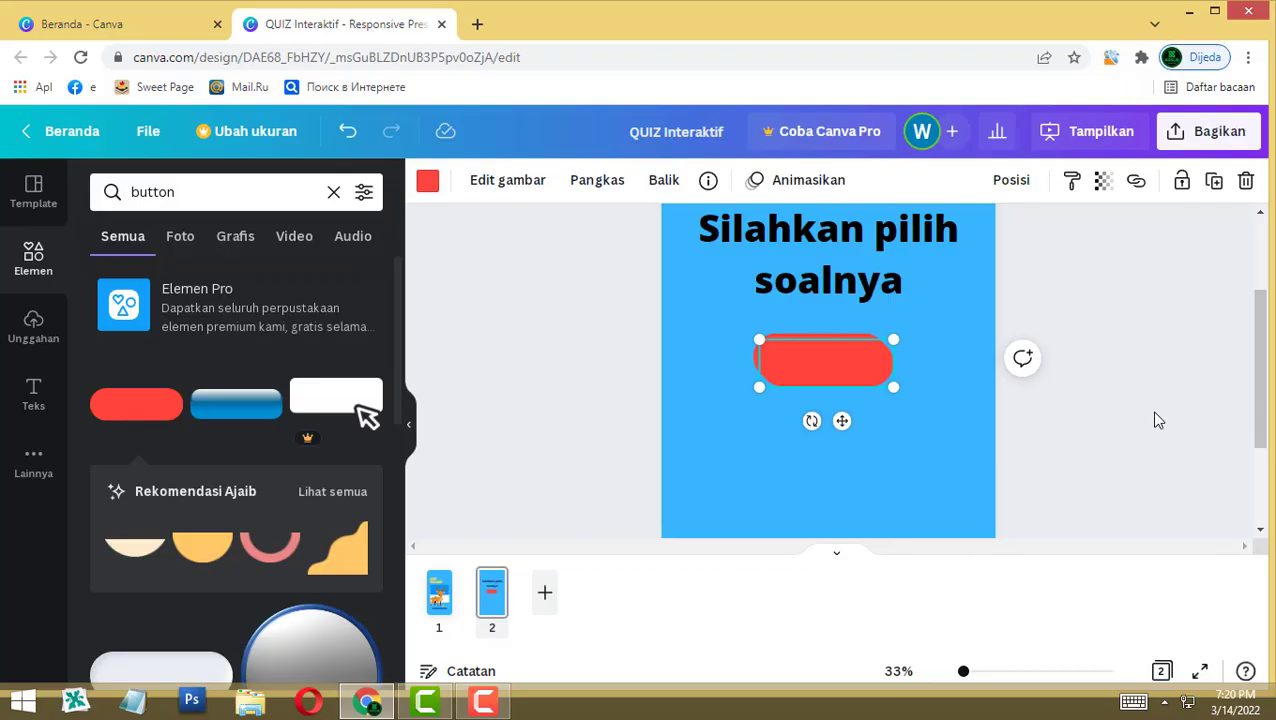
key(shift+Down)
key(shift+Down)
key(shift+Down)
key(shift+Down)
key(shift+Down)
key(shift+Down)
key(shift+Down)
key(shift+Down)
key(shift+Down)
key(shift+Down)
key(shift+Down)
key(shift+Down)
key(shift+Down)
key(shift+Down)
key(shift+Down)
key(shift+Down)
key(shift+Down)
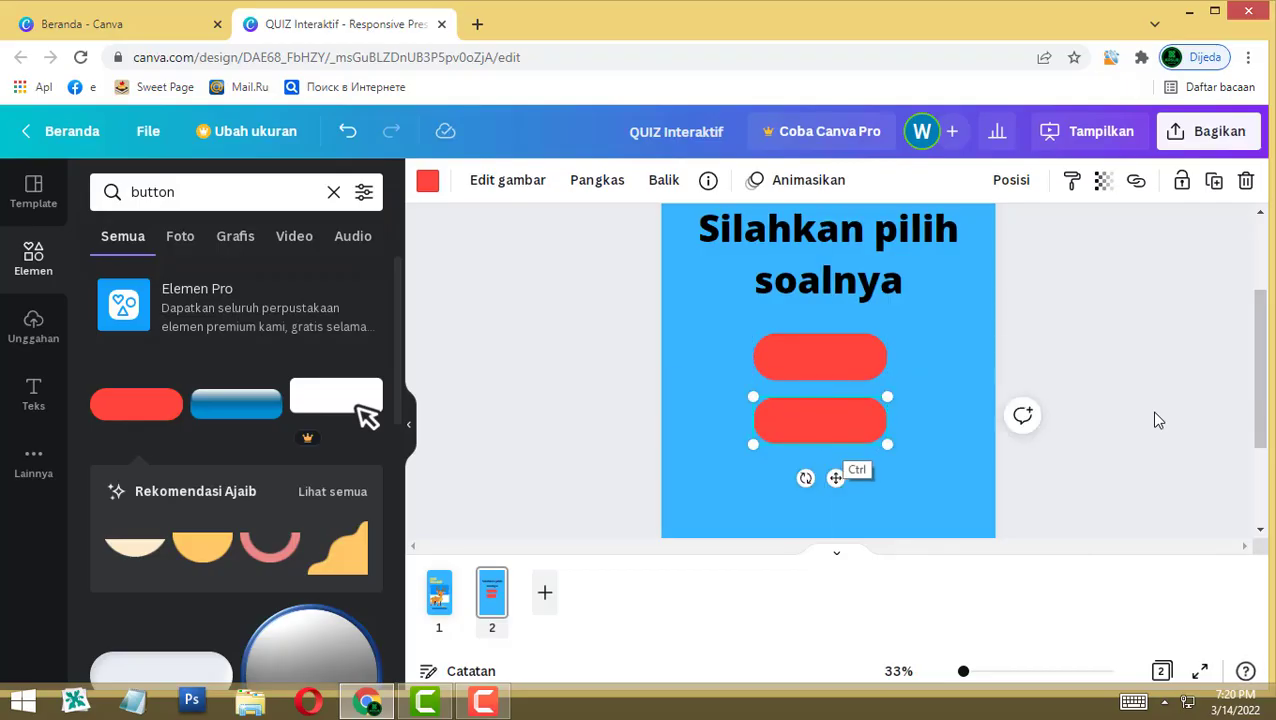
key(ctrl+d)
key(shift+Left)
key(shift+Left)
key(shift+Down)
key(shift+Down)
key(shift+Down)
key(shift+Down)
key(shift+Down)
key(shift+Down)
key(shift+Down)
key(shift+Down)
key(shift+Down)
key(shift+Down)
key(shift+Down)
key(shift+Down)
key(shift+Down)
key(shift+Down)
key(shift+Down)
key(shift+Down)
key(shift+Down)
key(shift+Down)
key(shift+Down)
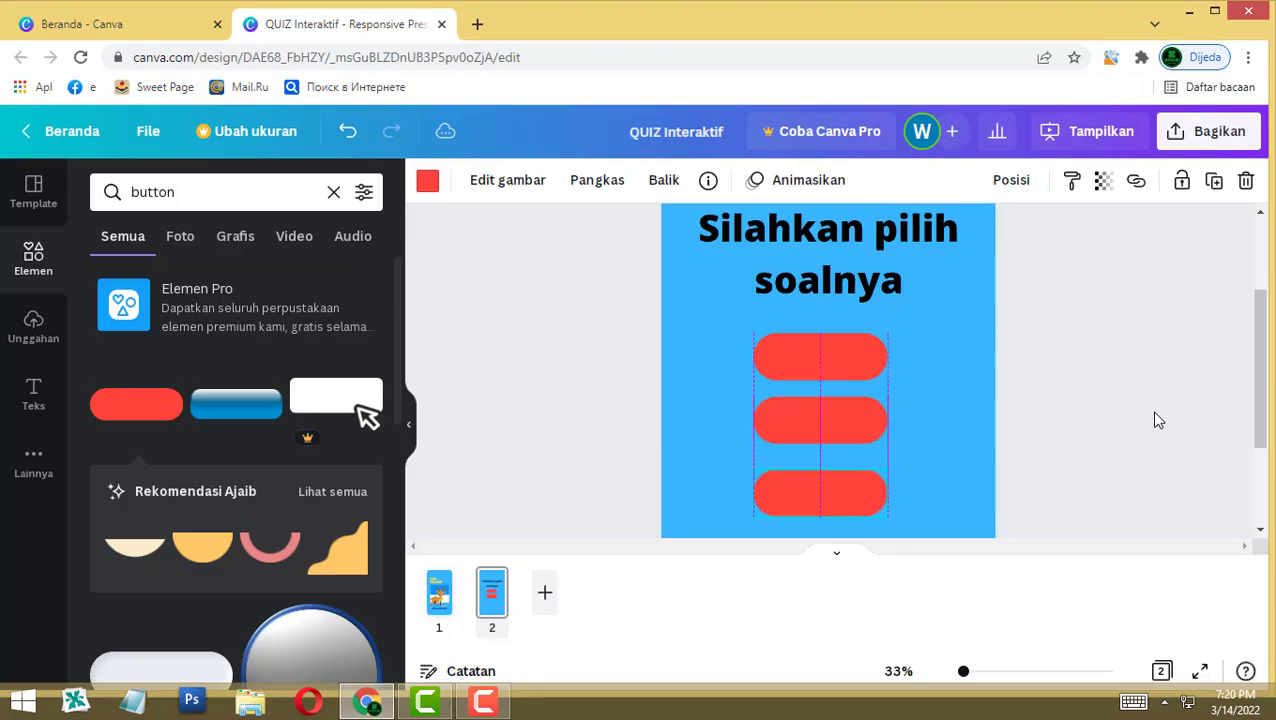
click(1156, 420)
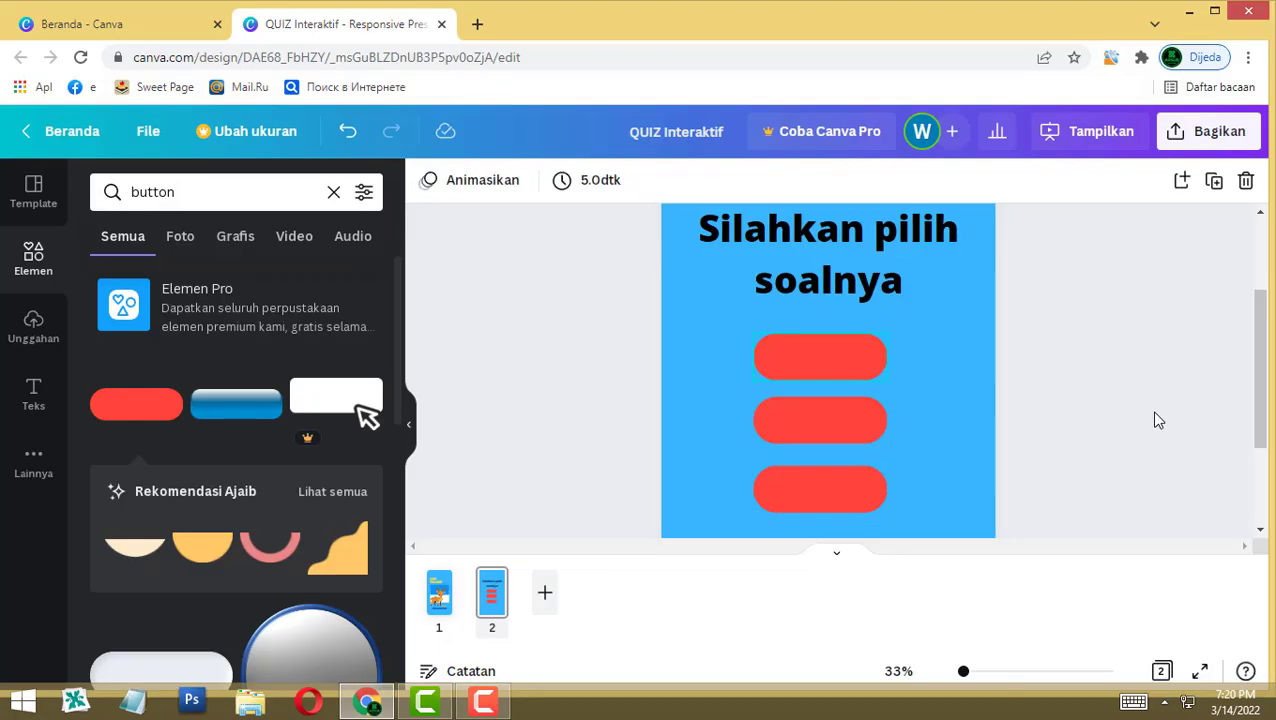
Step: Colour the top button purple and the middle button yellow
key(Tab)
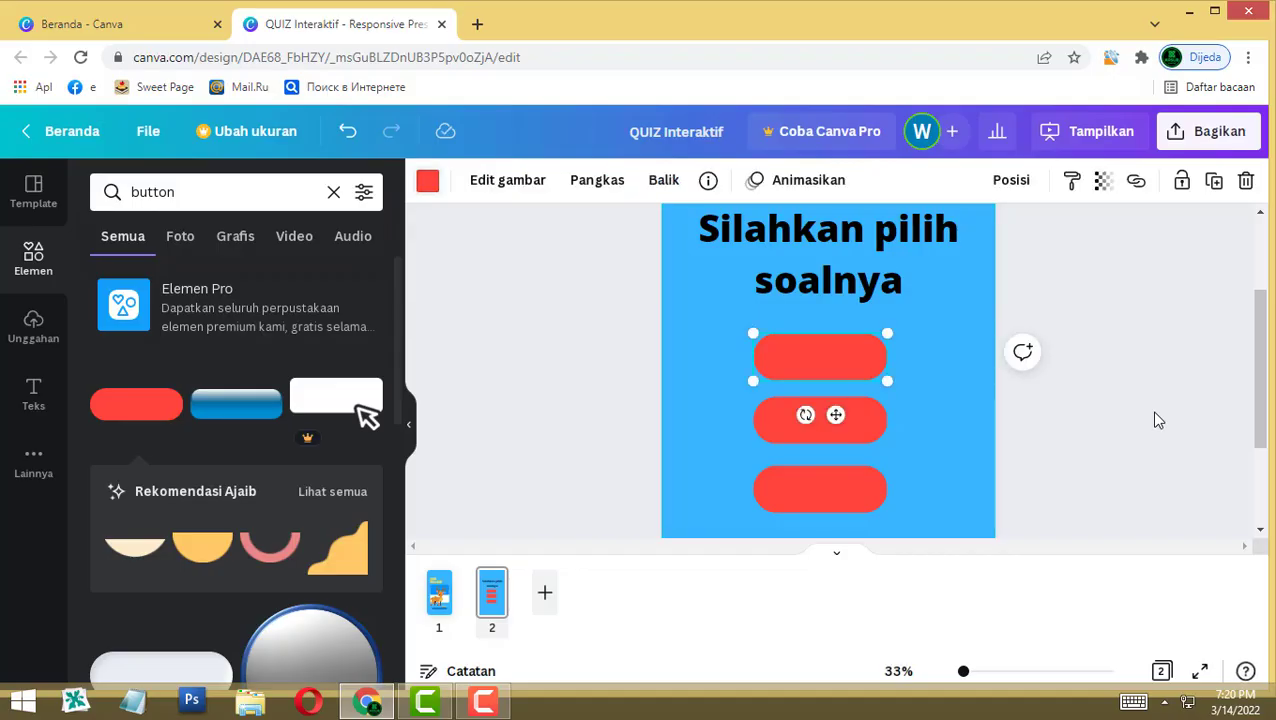
click(428, 180)
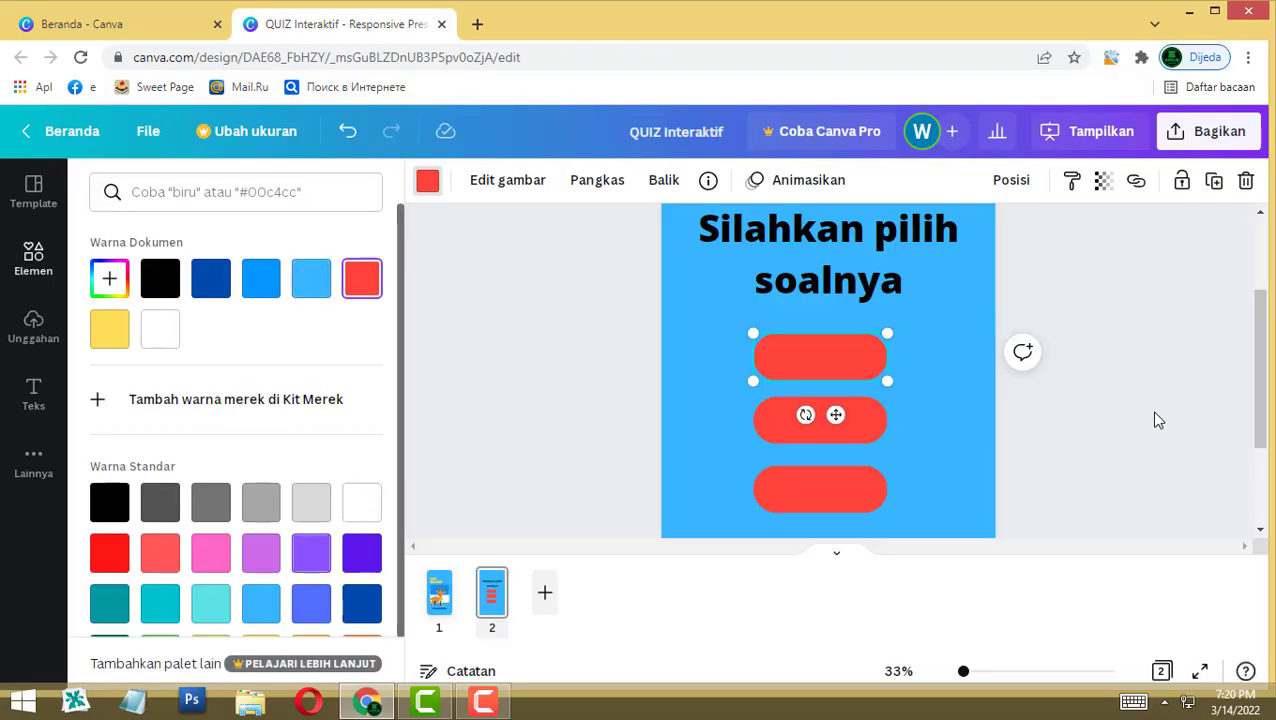
click(261, 553)
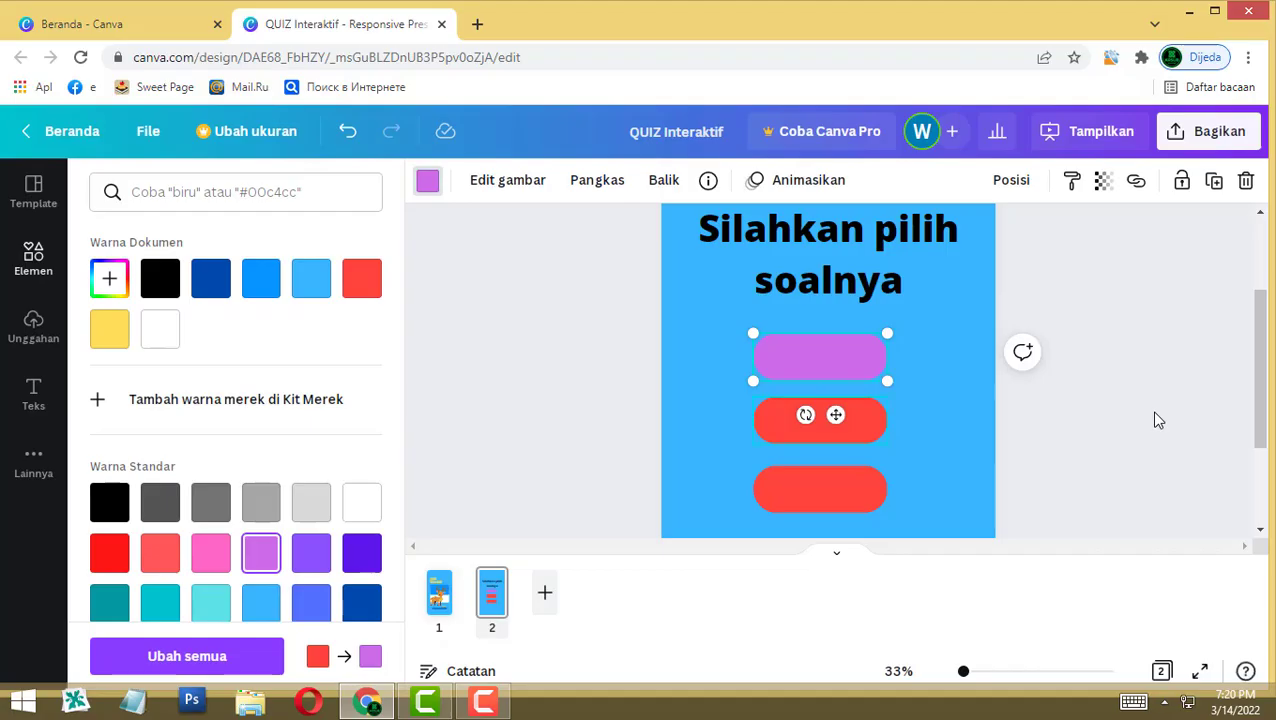
key(Tab)
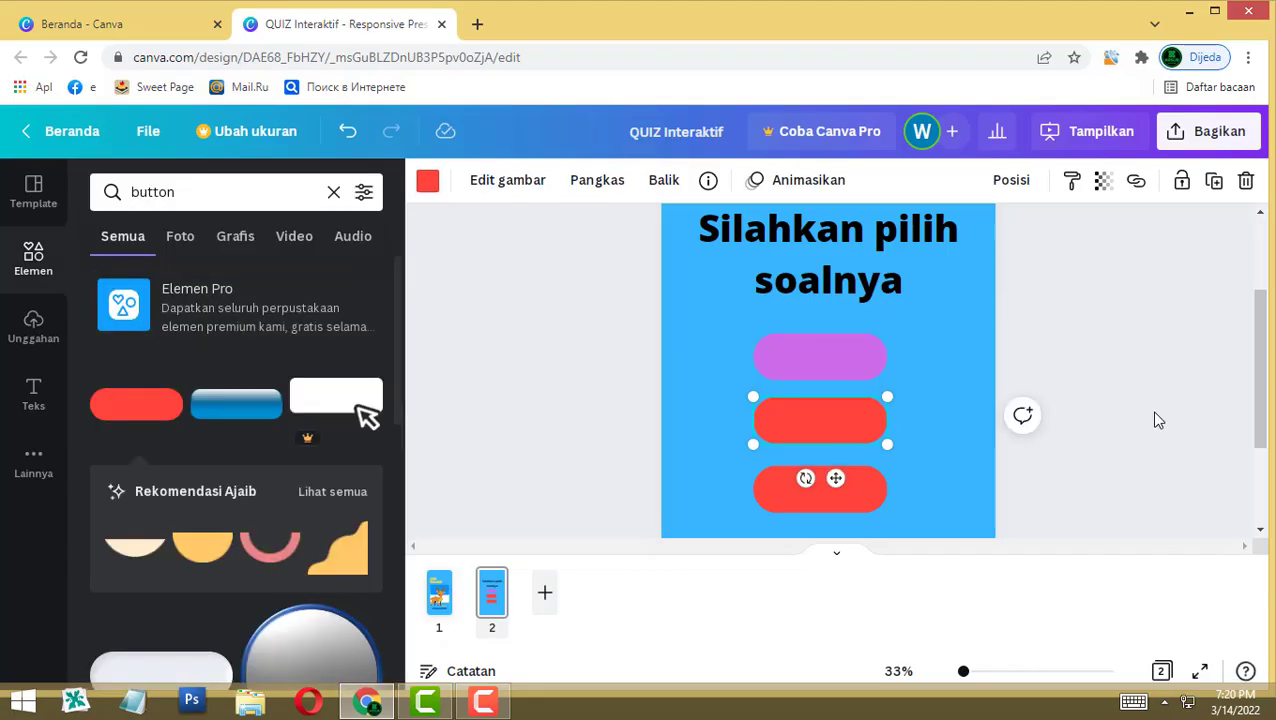
click(428, 180)
click(160, 329)
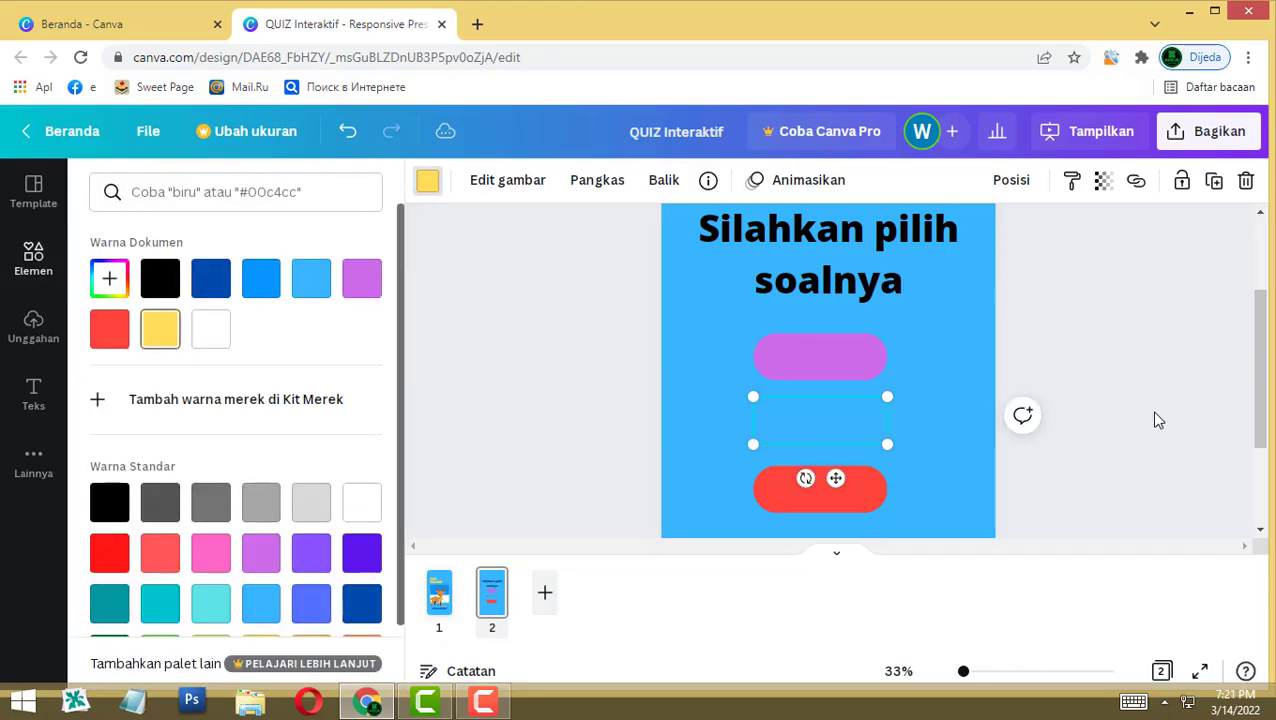
Step: Colour the bottom button light green
click(820, 489)
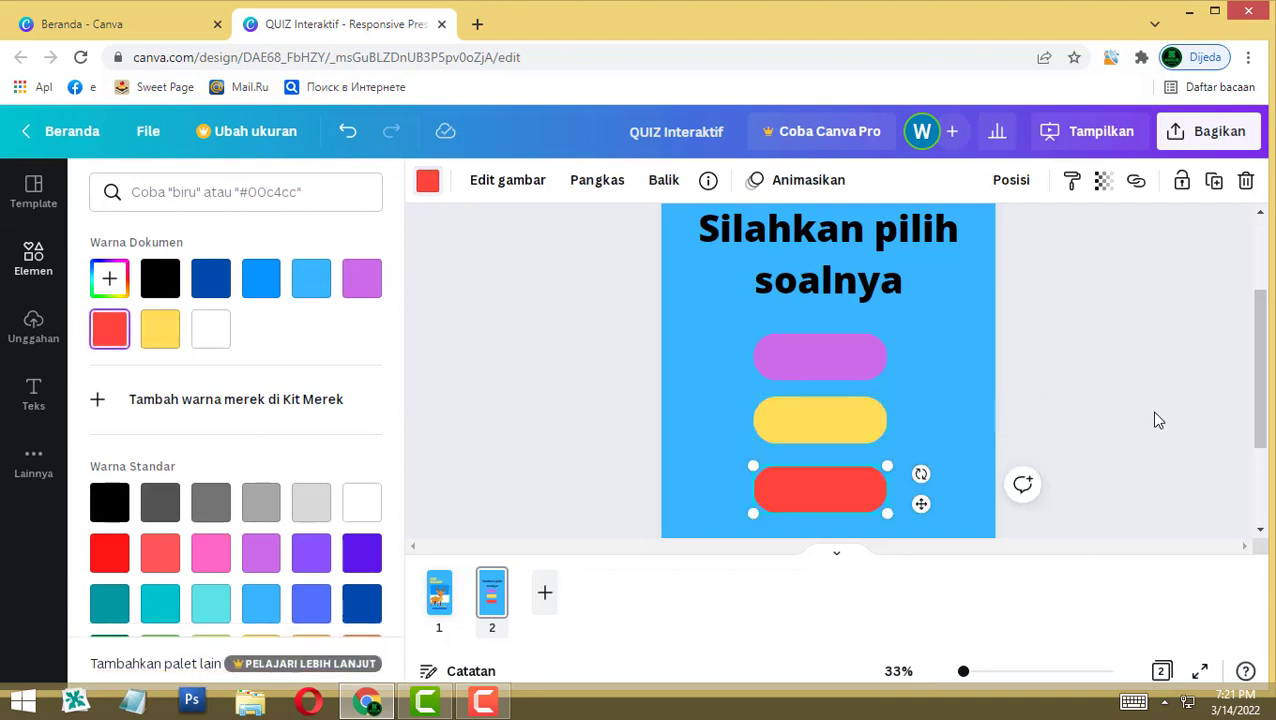
click(428, 180)
click(428, 180)
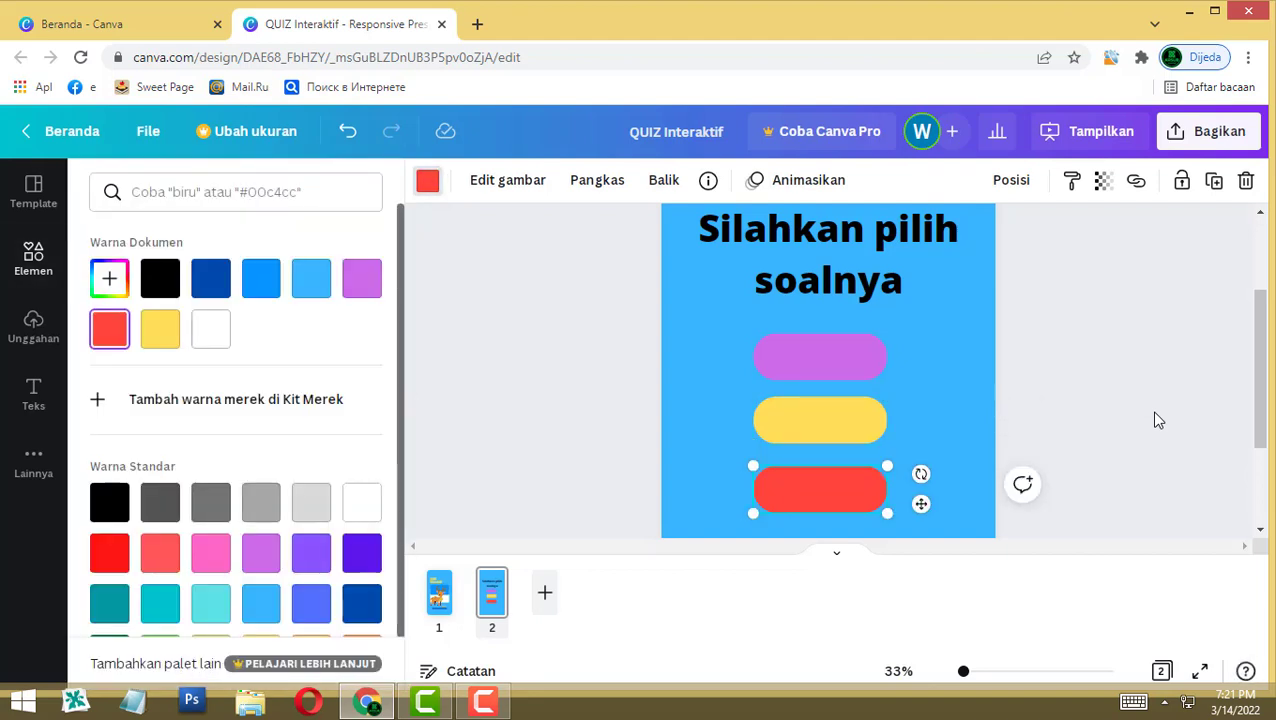
scroll(361, 553, down, 1)
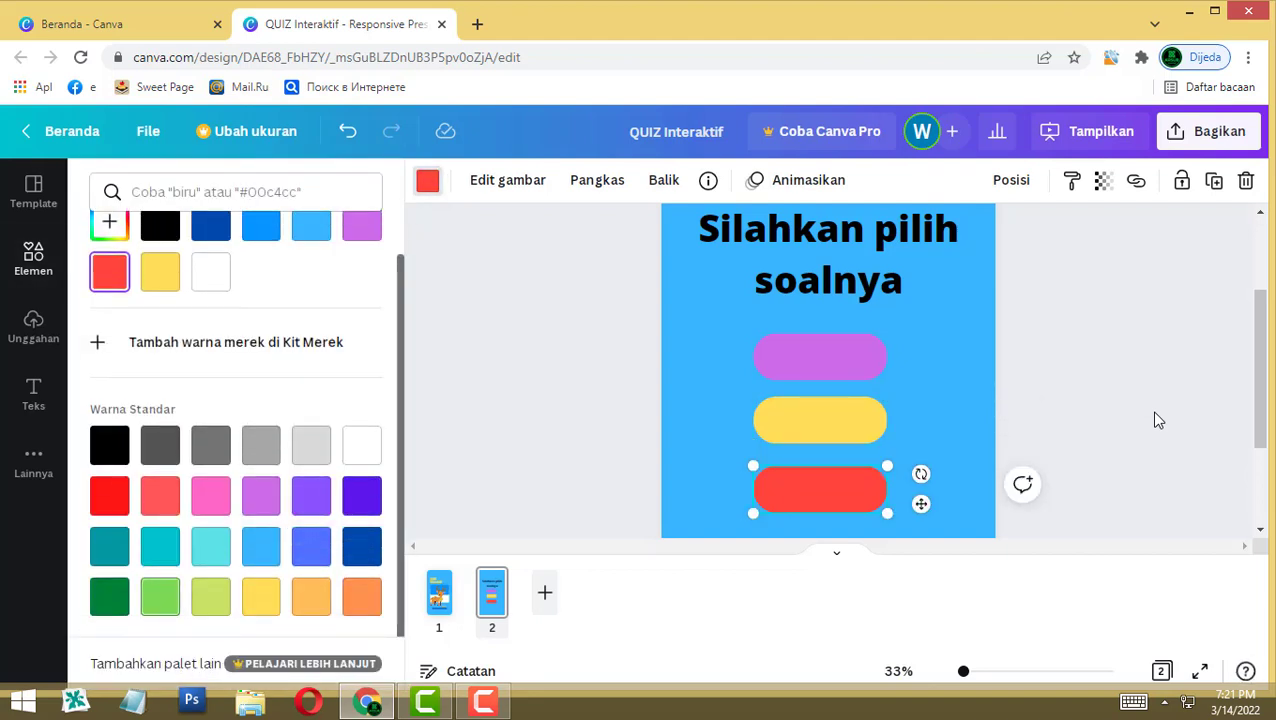
click(160, 596)
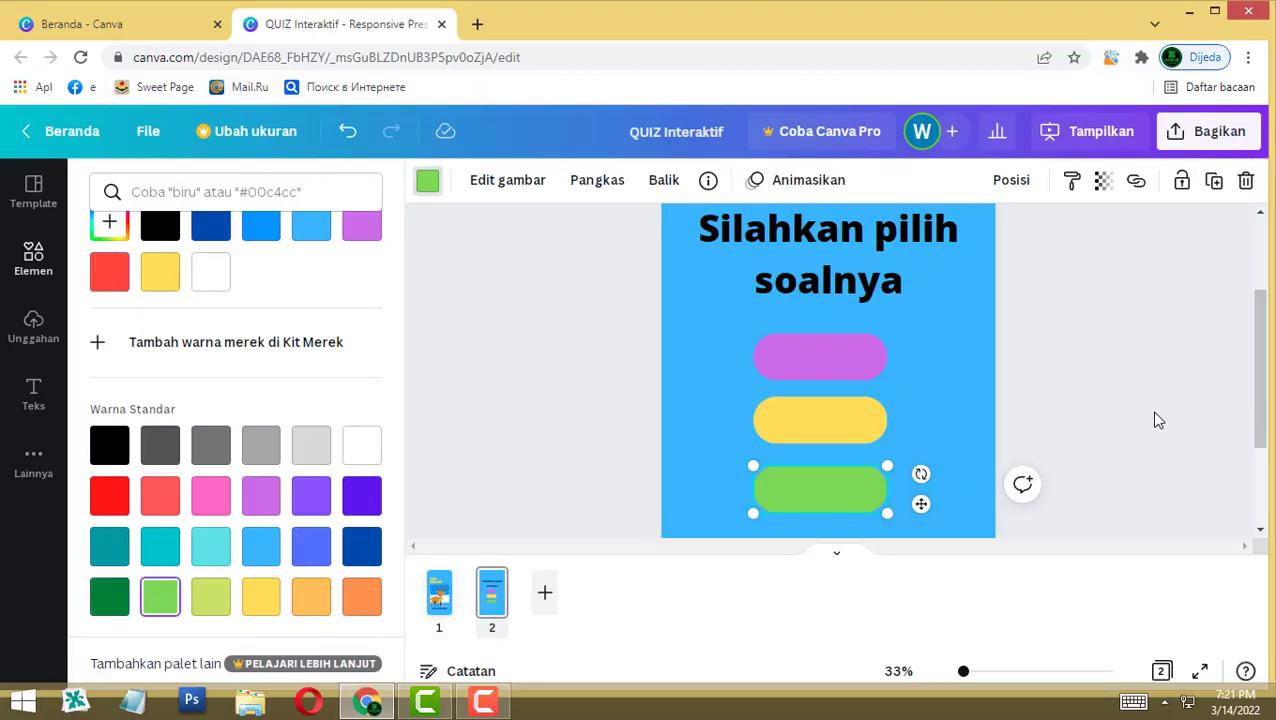
click(428, 180)
click(1158, 420)
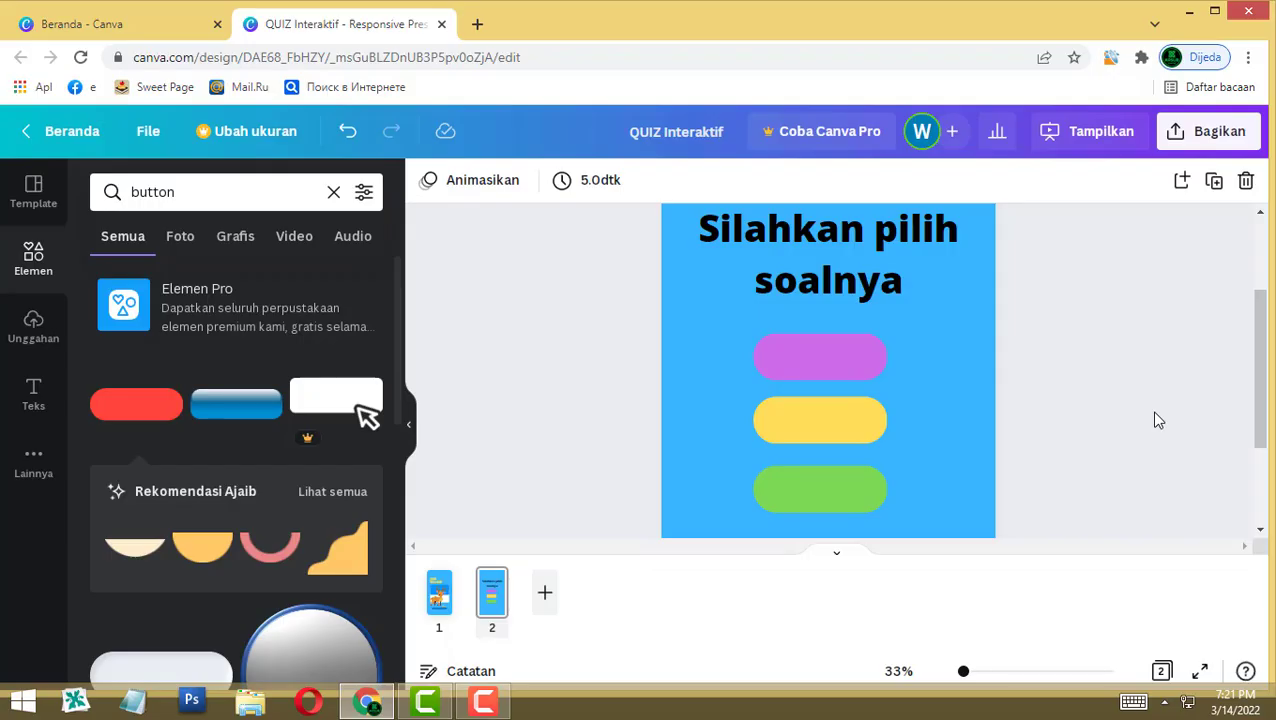
Step: Add a 'Soal 1' label in bold white Open Sans Extra Bold on the purple button
key(t)
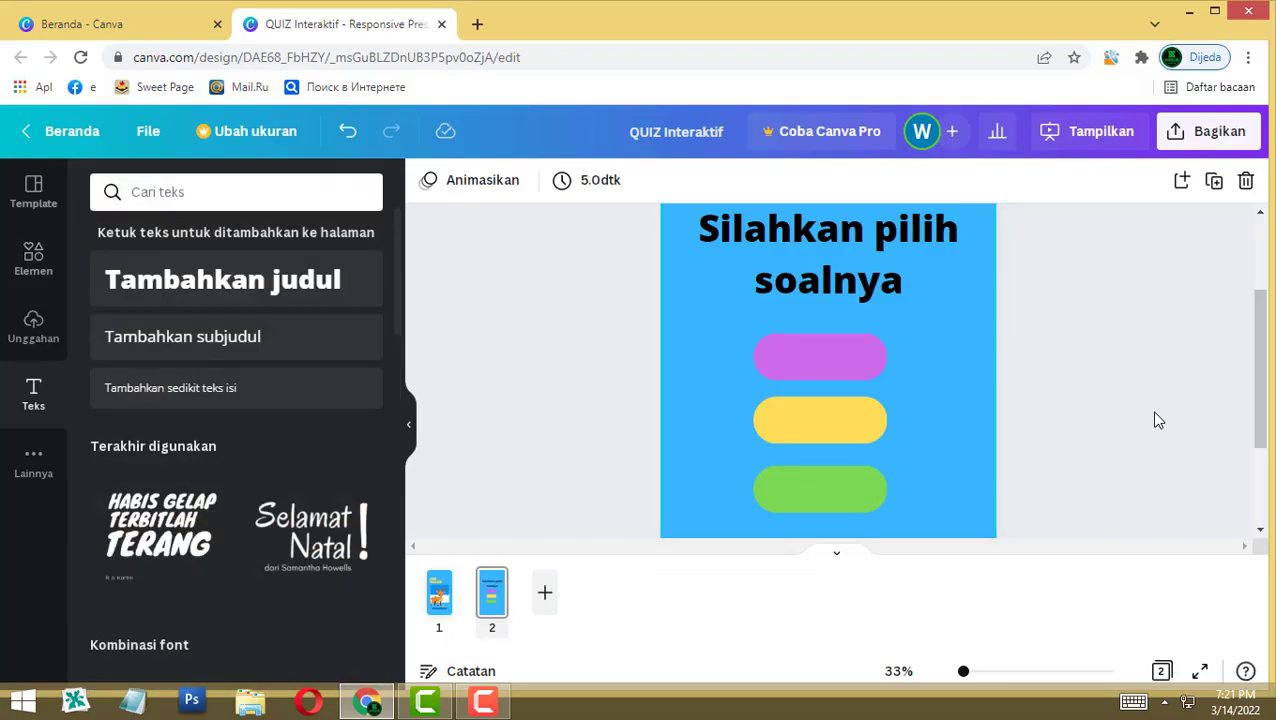
text(t)
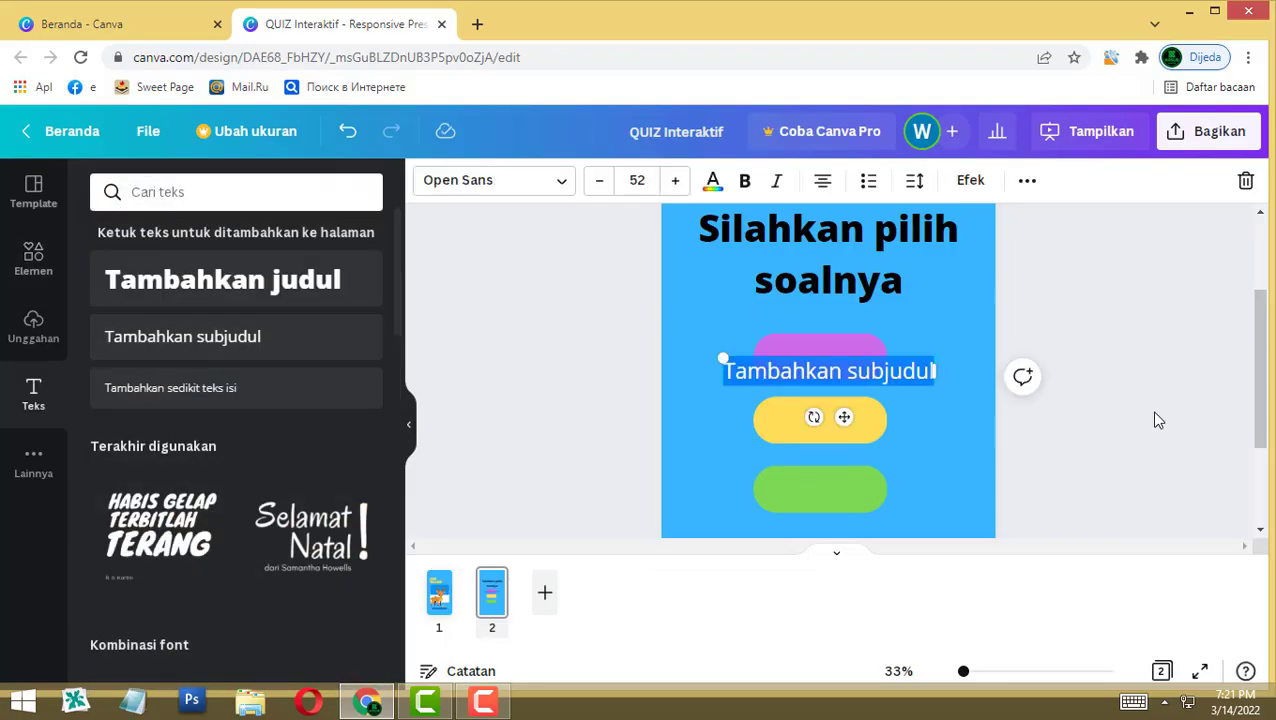
text(Soal 1)
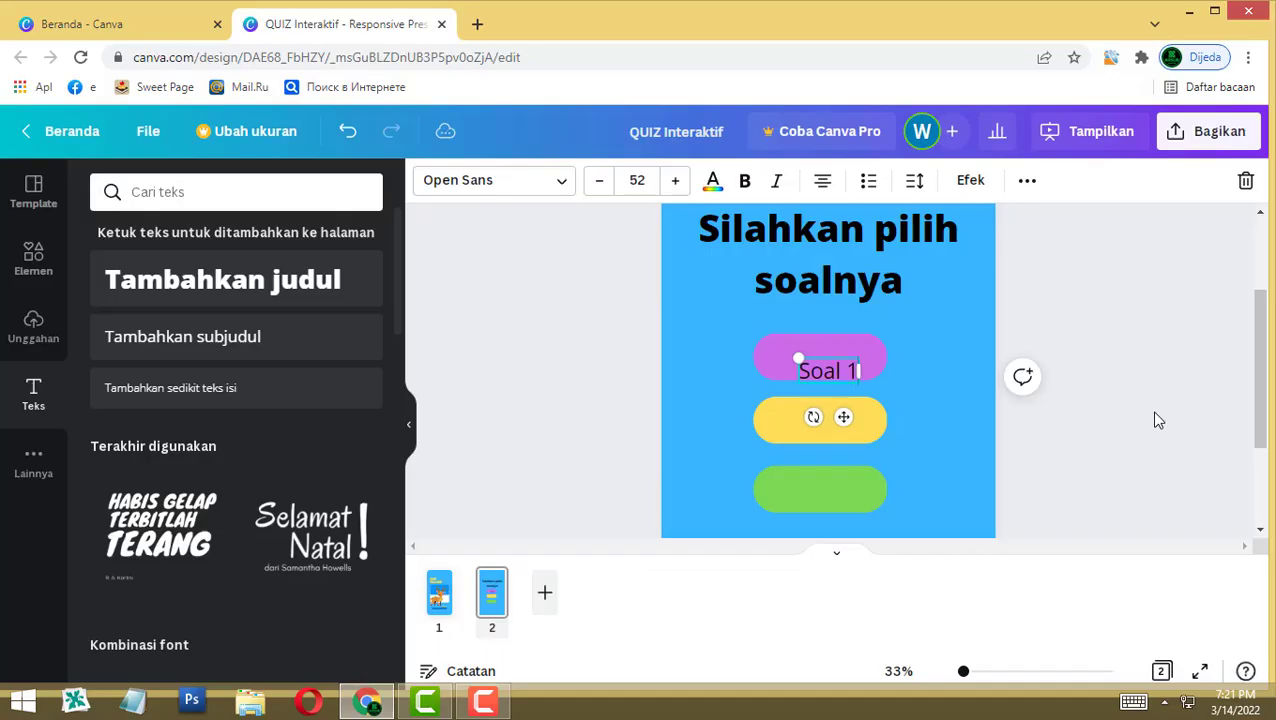
key(ctrl+b)
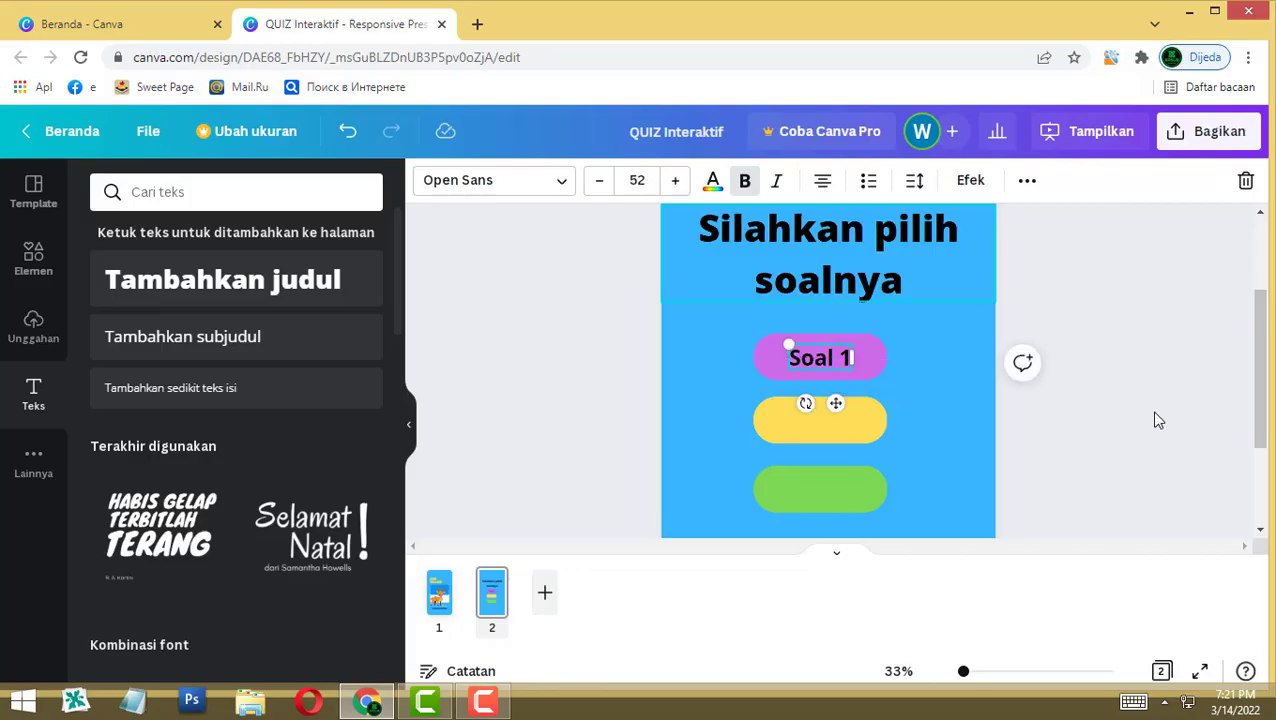
key(ctrl+shift+f)
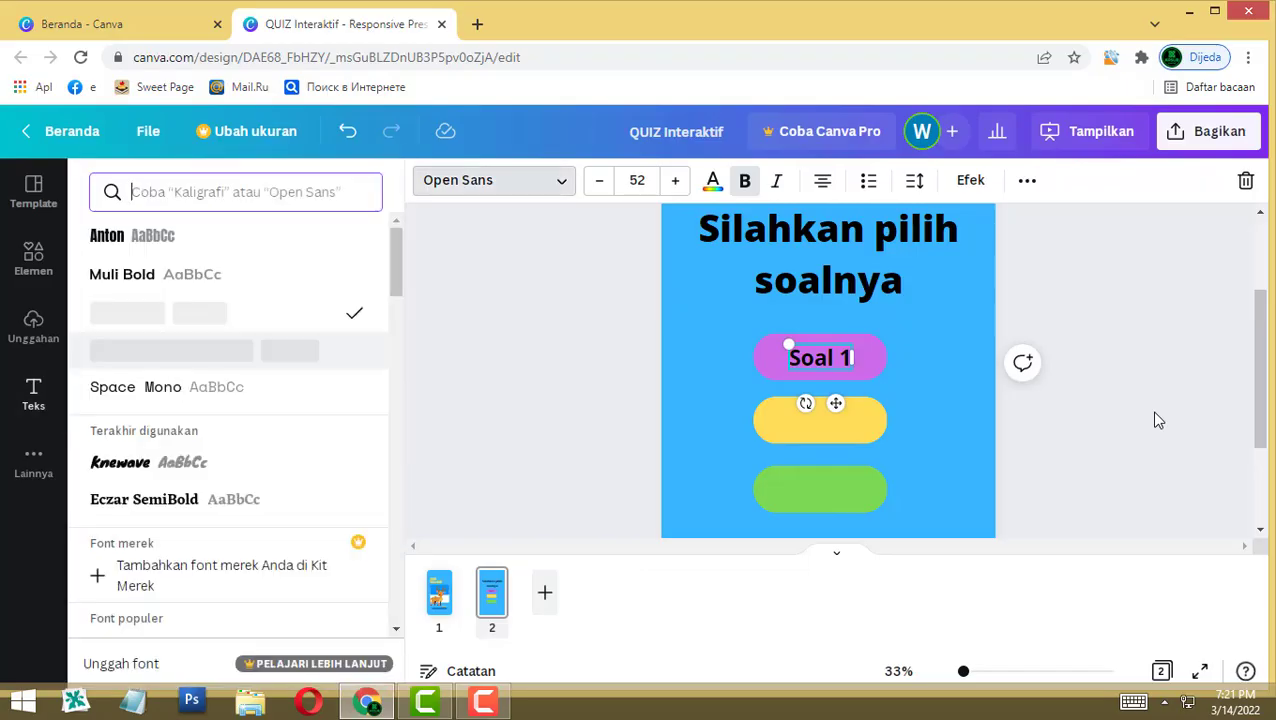
key(Return)
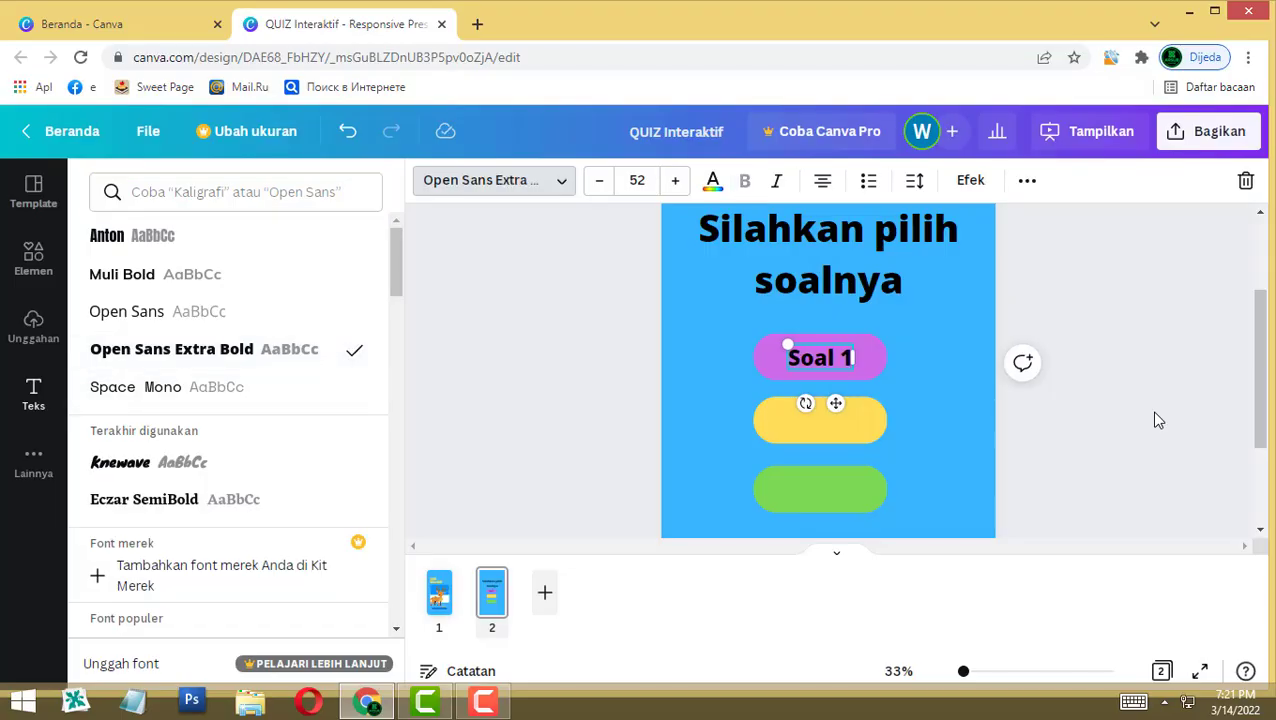
key(Escape)
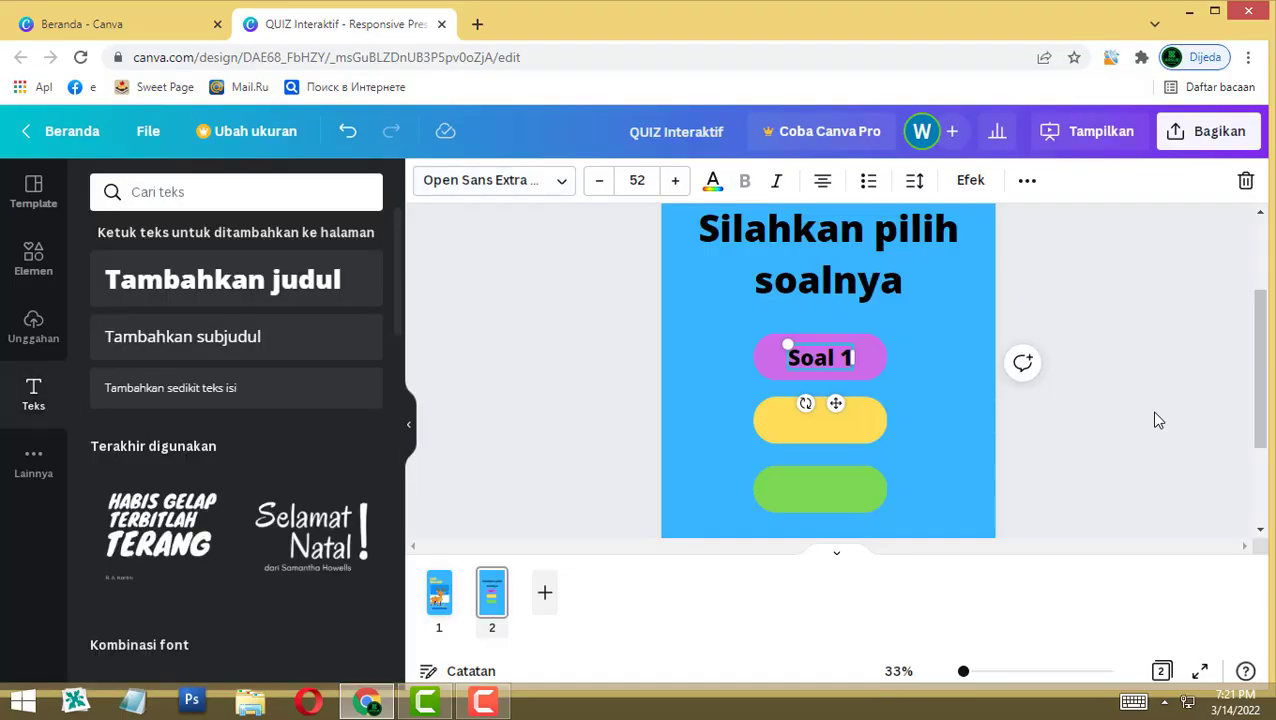
key(ctrl+shift+c)
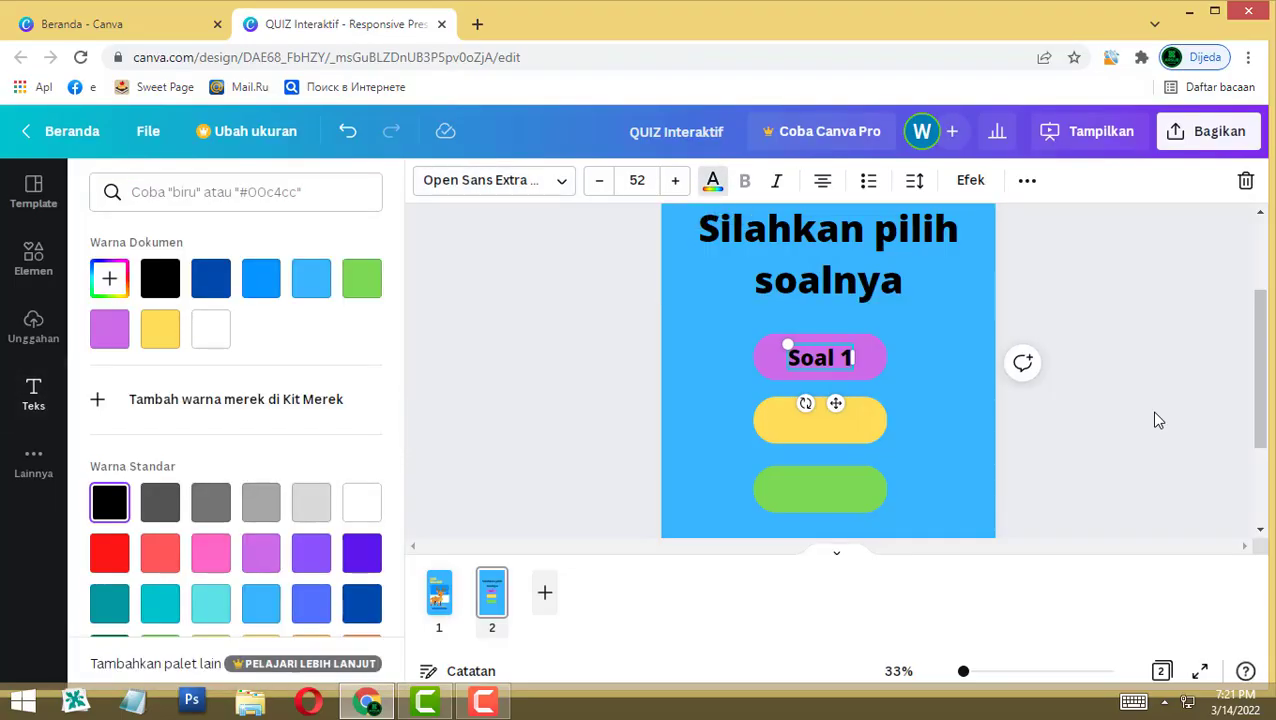
click(210, 329)
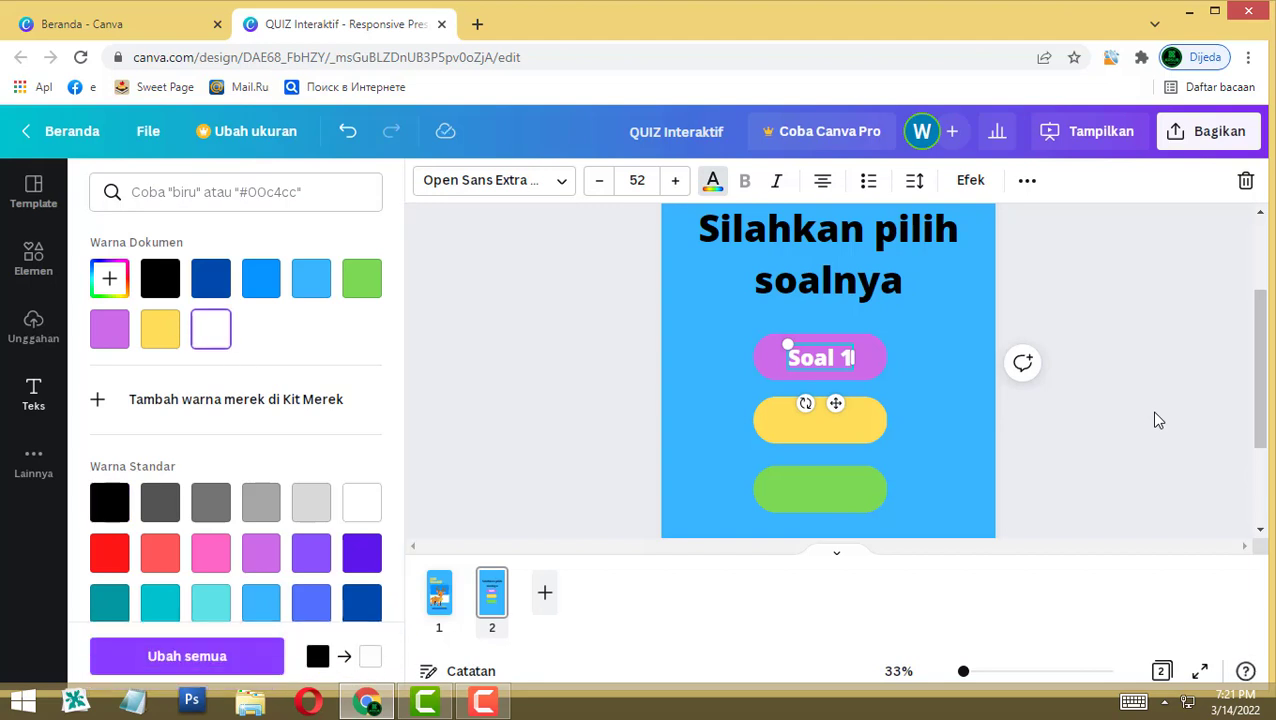
key(Escape)
Step: Copy the label onto the yellow button as 'Soal 2' and paste another onto the green button
key(ctrl+c)
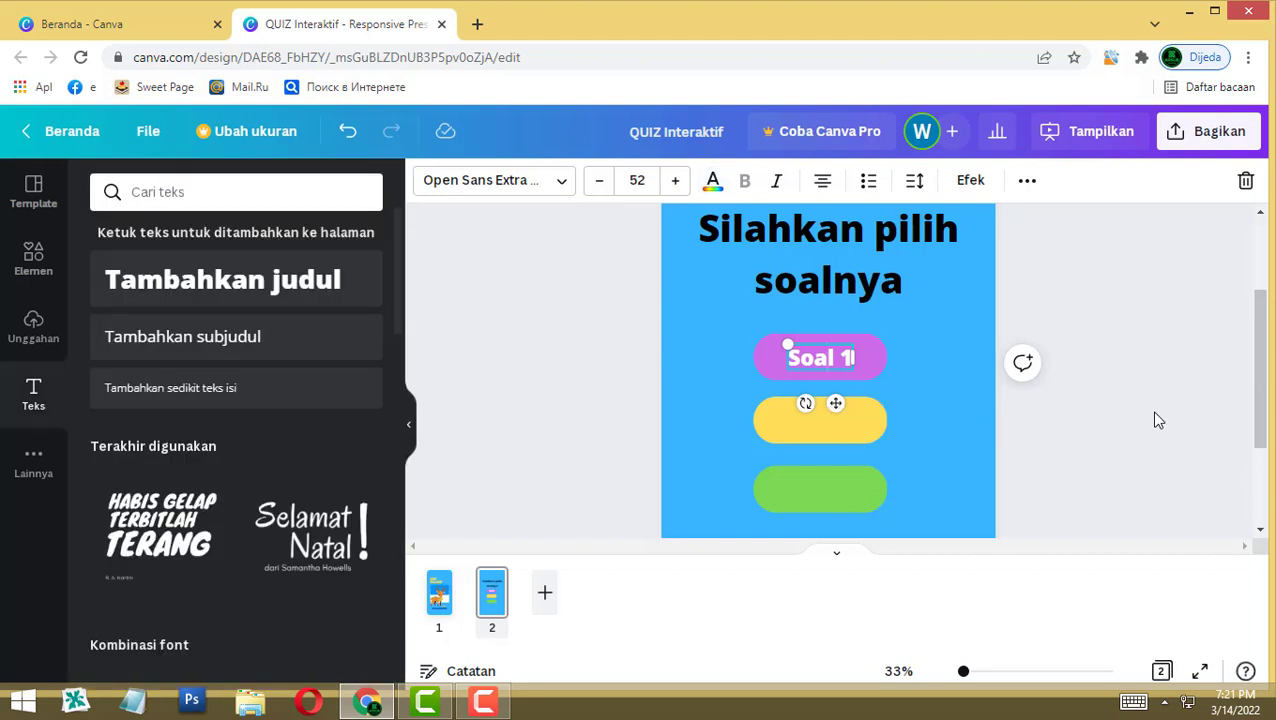
key(ctrl+v)
key(ctrl+v)
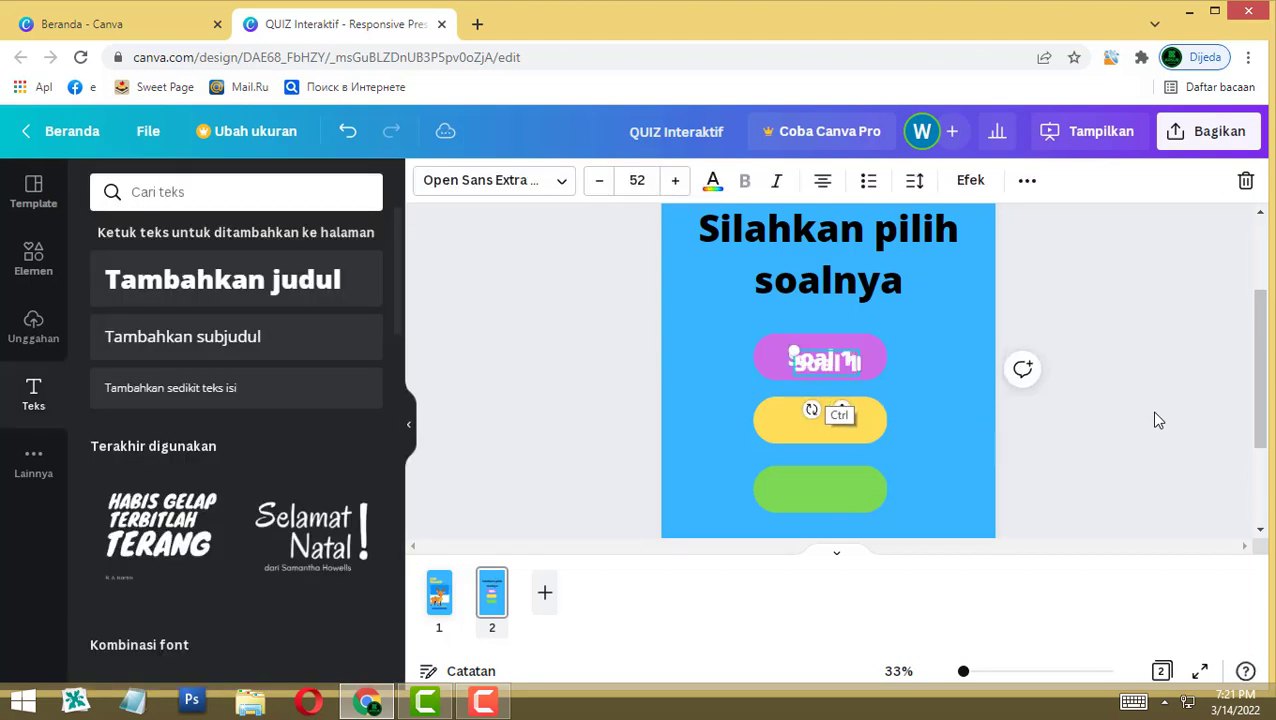
drag(826, 364, 820, 420)
double_click(846, 421)
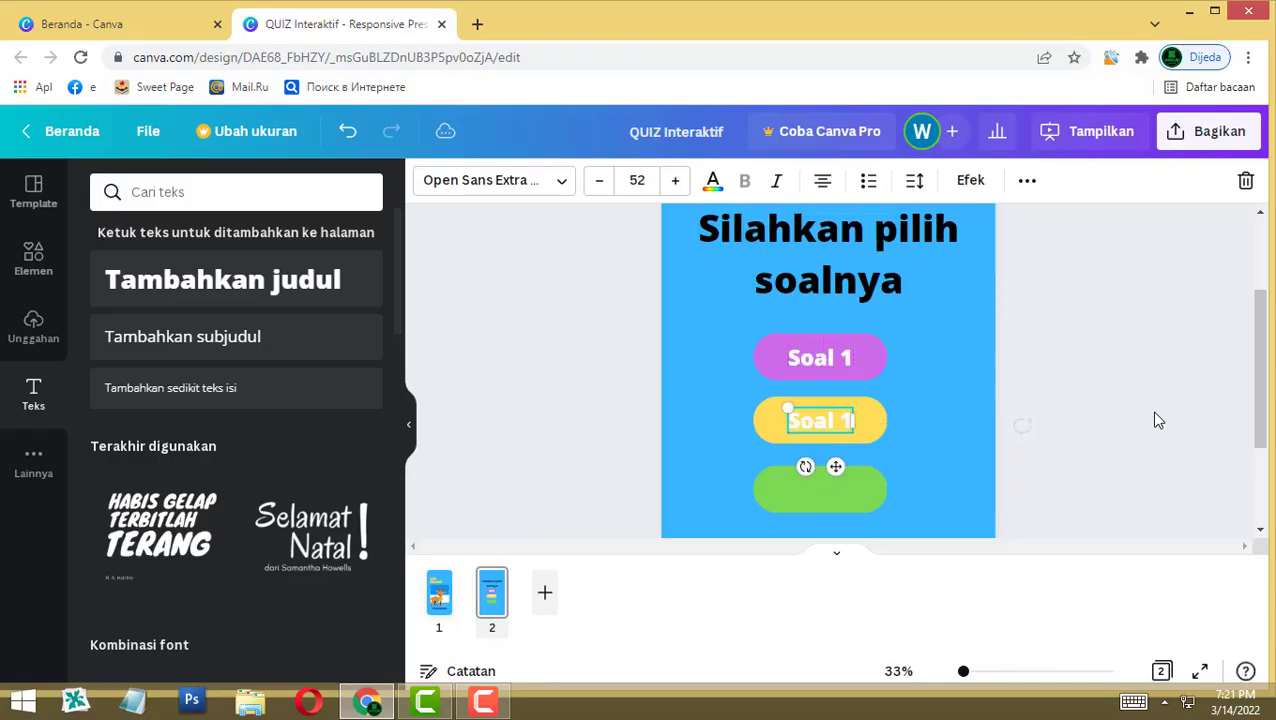
text(2)
click(957, 414)
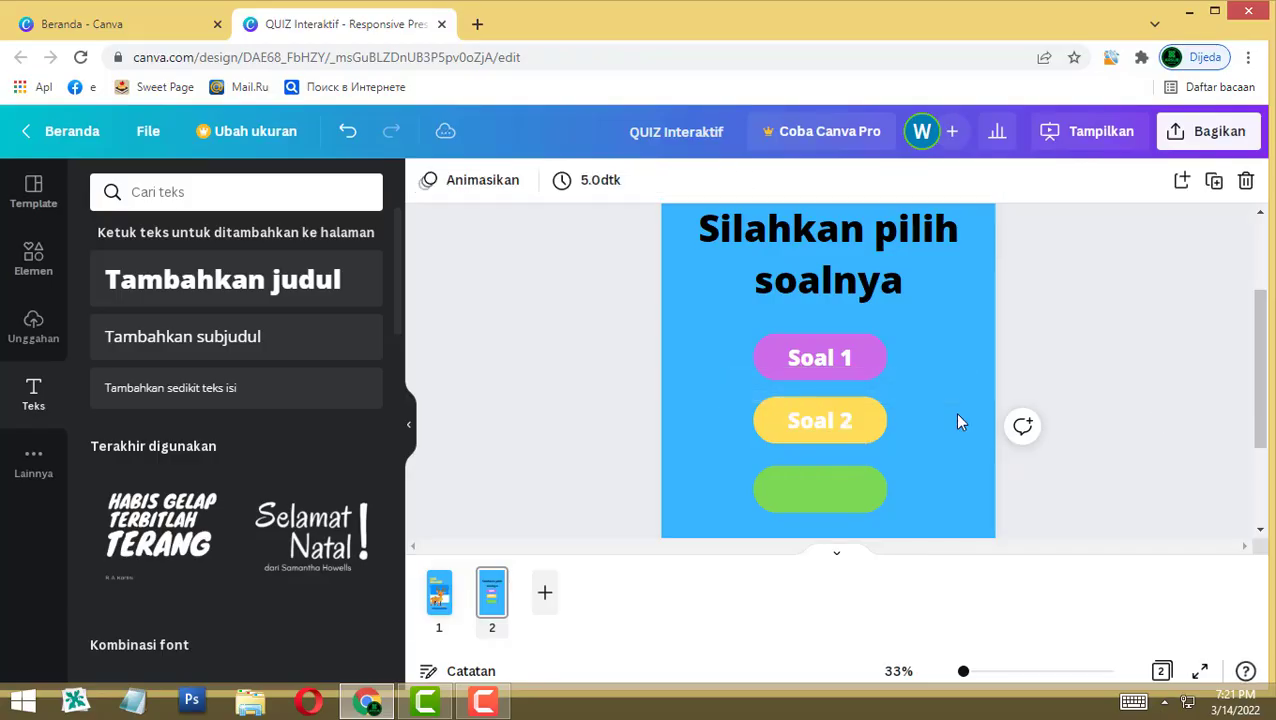
key(ctrl+v)
drag(826, 364, 820, 490)
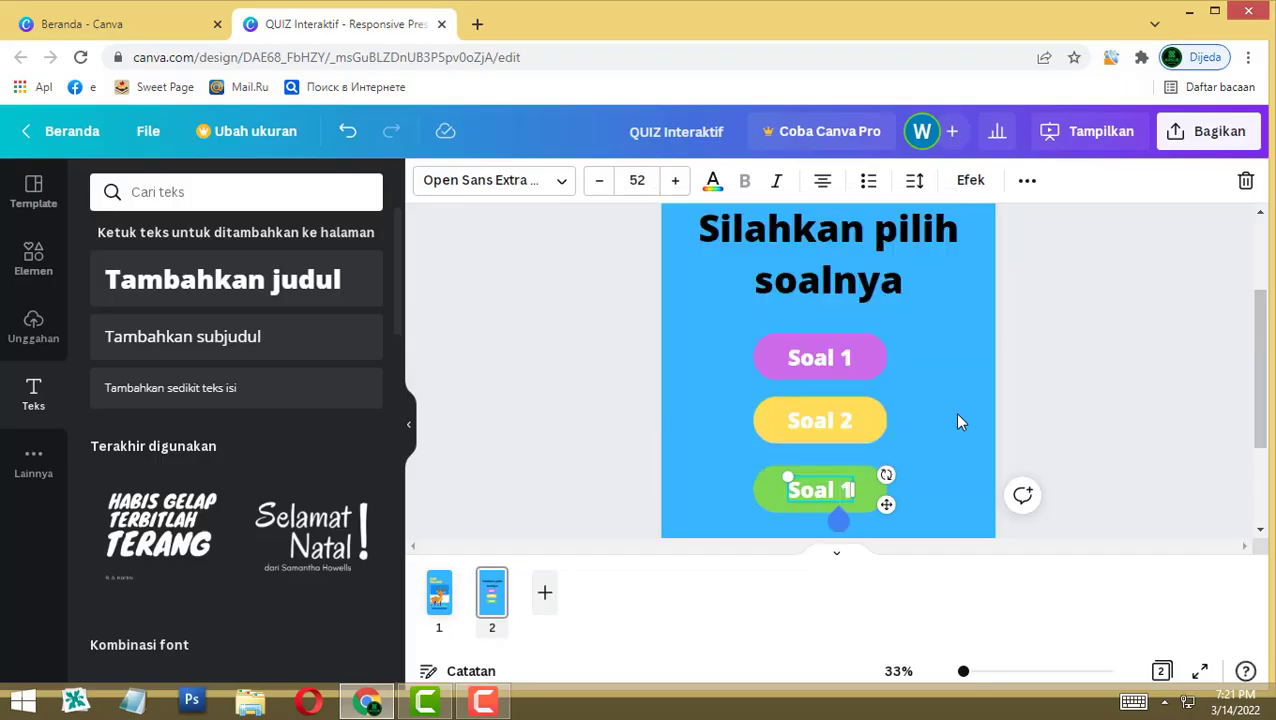
Step: Finish the green button's label as 'Soal 3' and make the title text white
text(3)
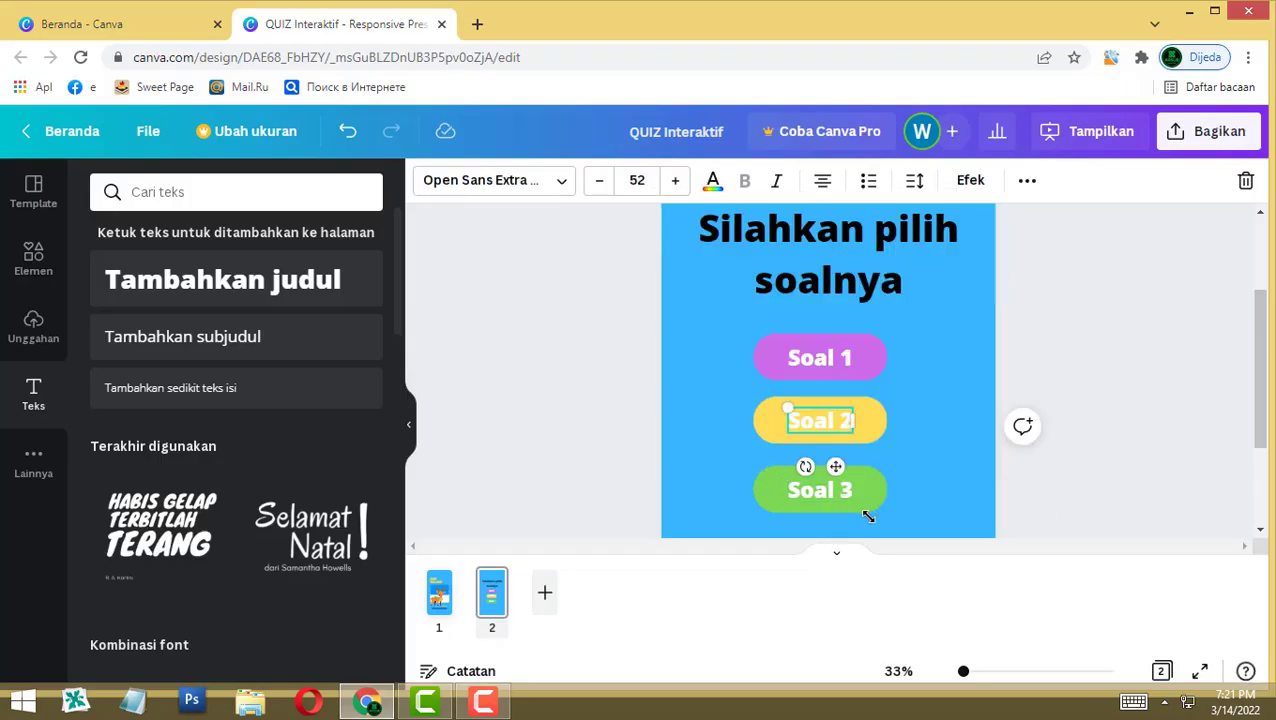
click(868, 516)
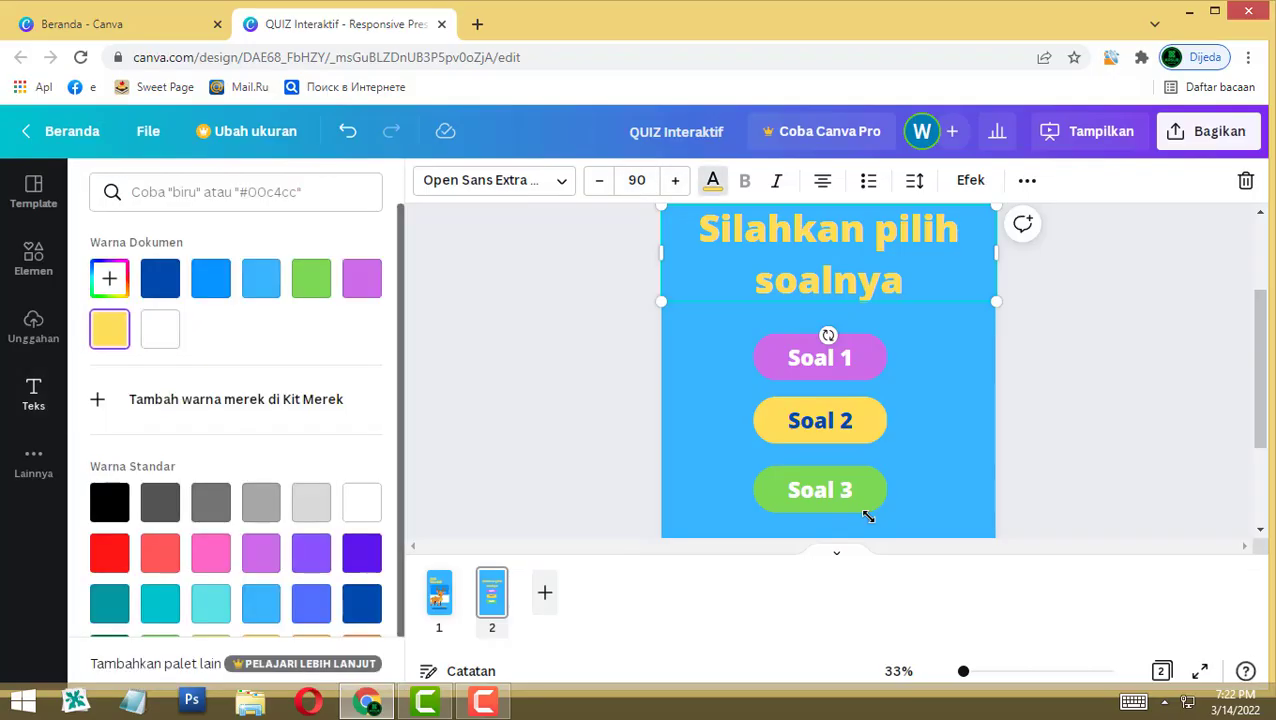
click(361, 278)
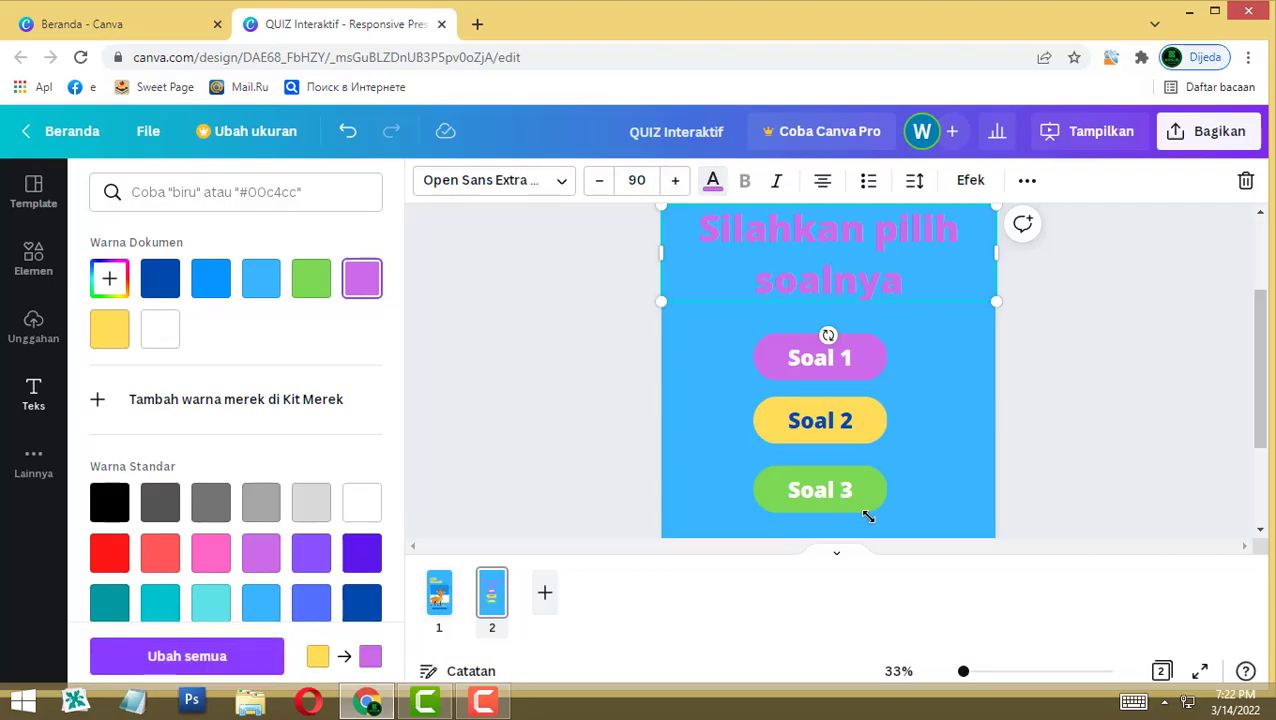
click(33, 393)
click(712, 180)
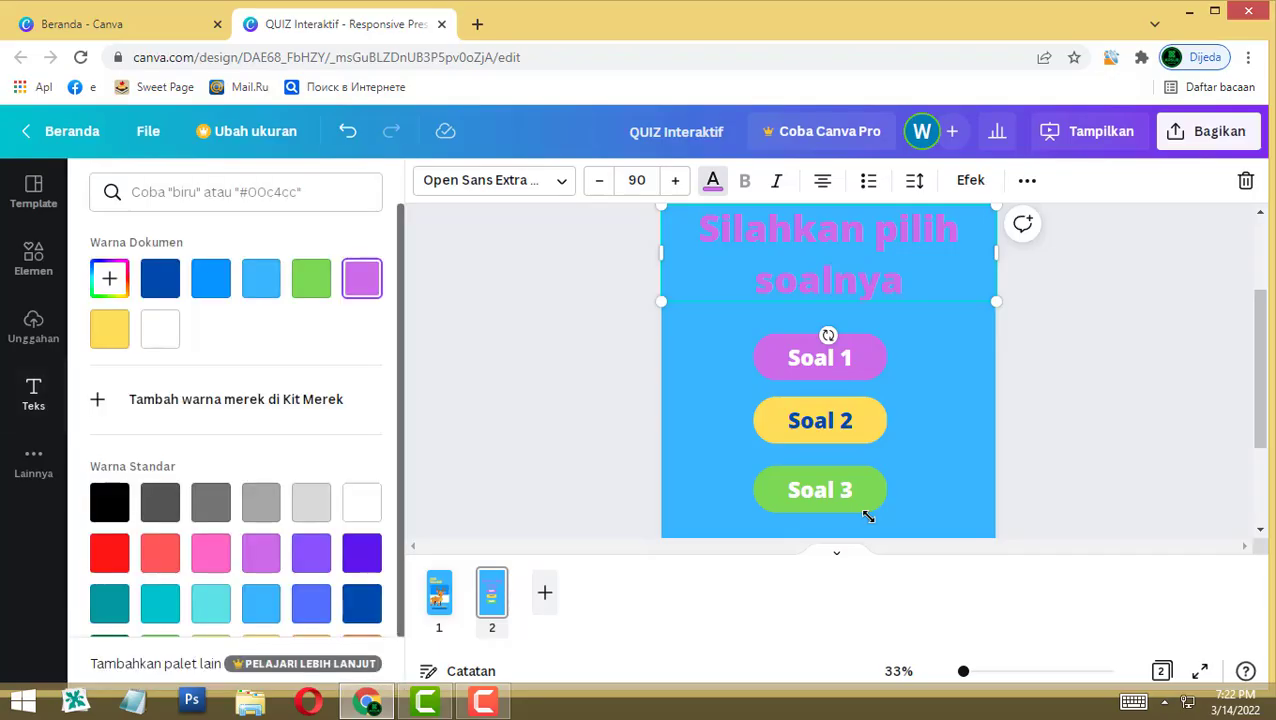
click(157, 328)
click(33, 393)
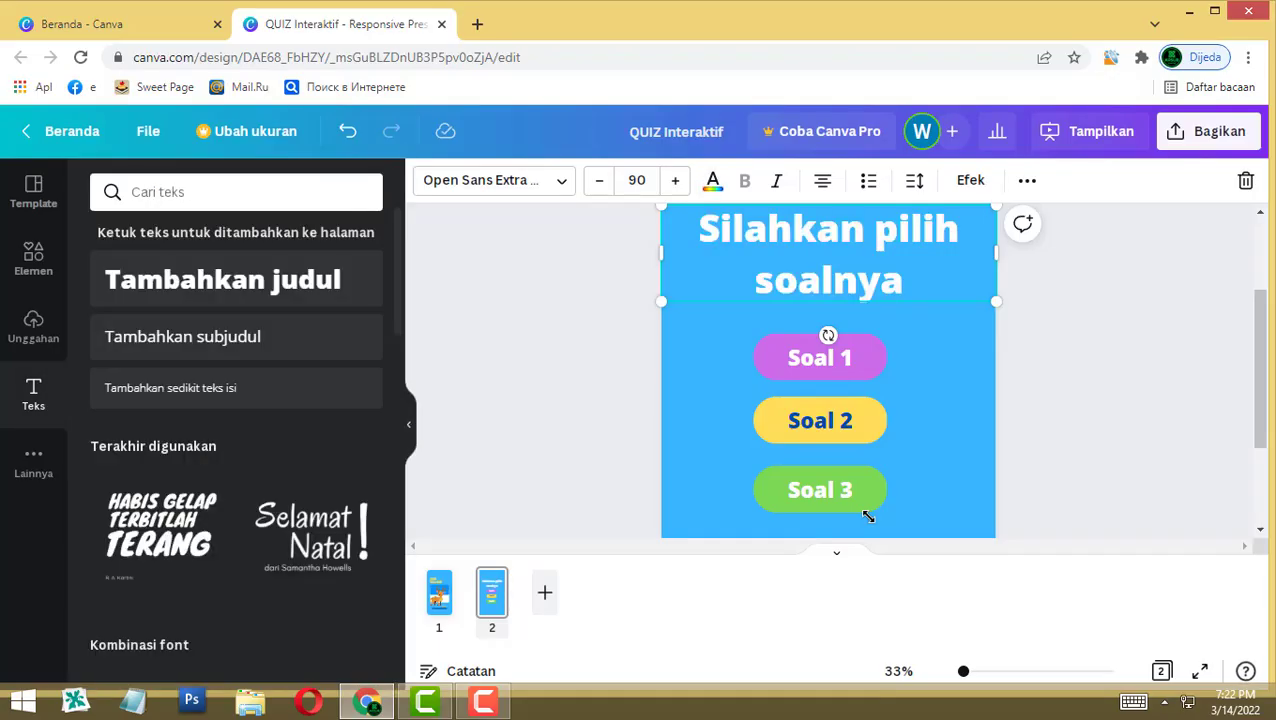
Step: Set the 'Silahkan pilih soalnya' title in the Knewave font
click(493, 180)
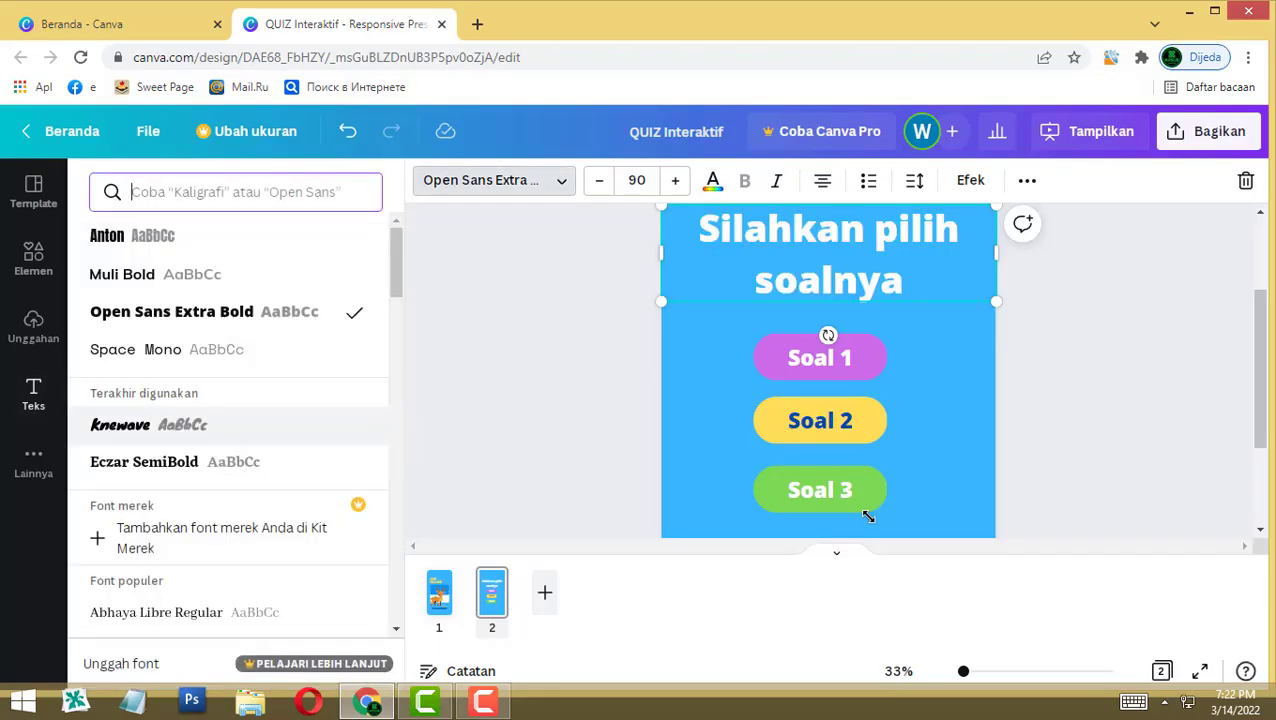
click(148, 424)
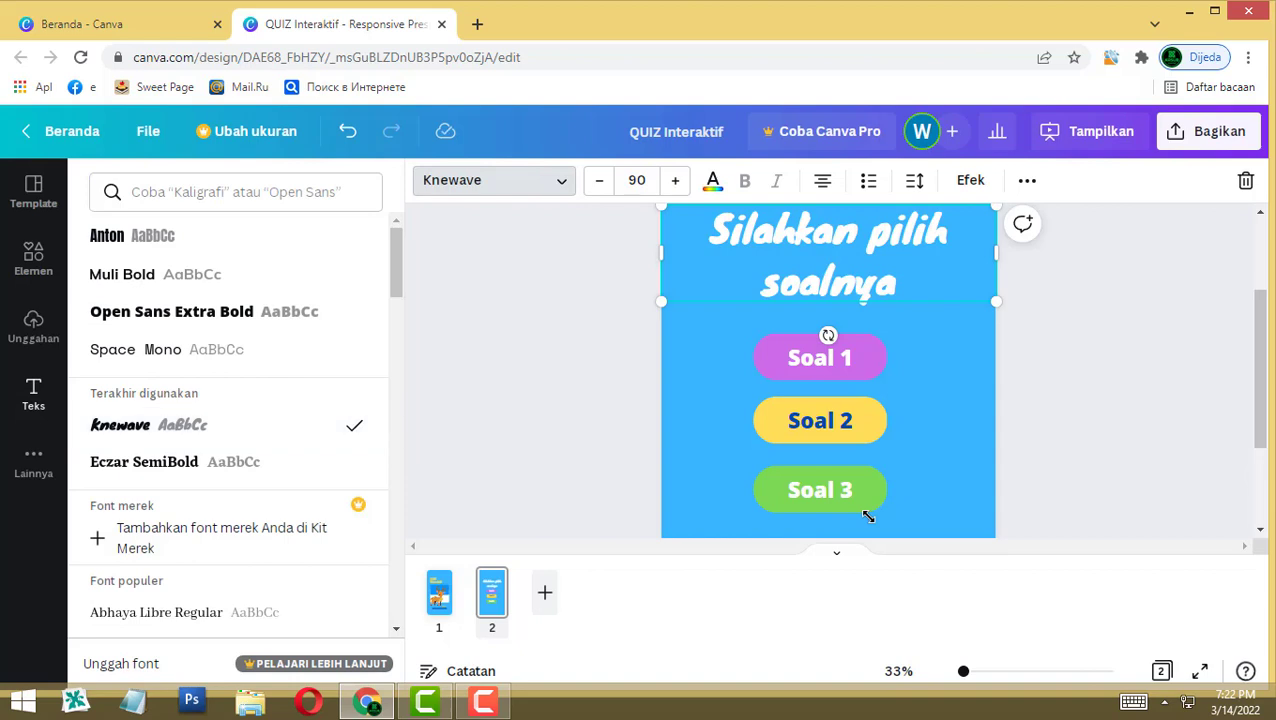
click(33, 393)
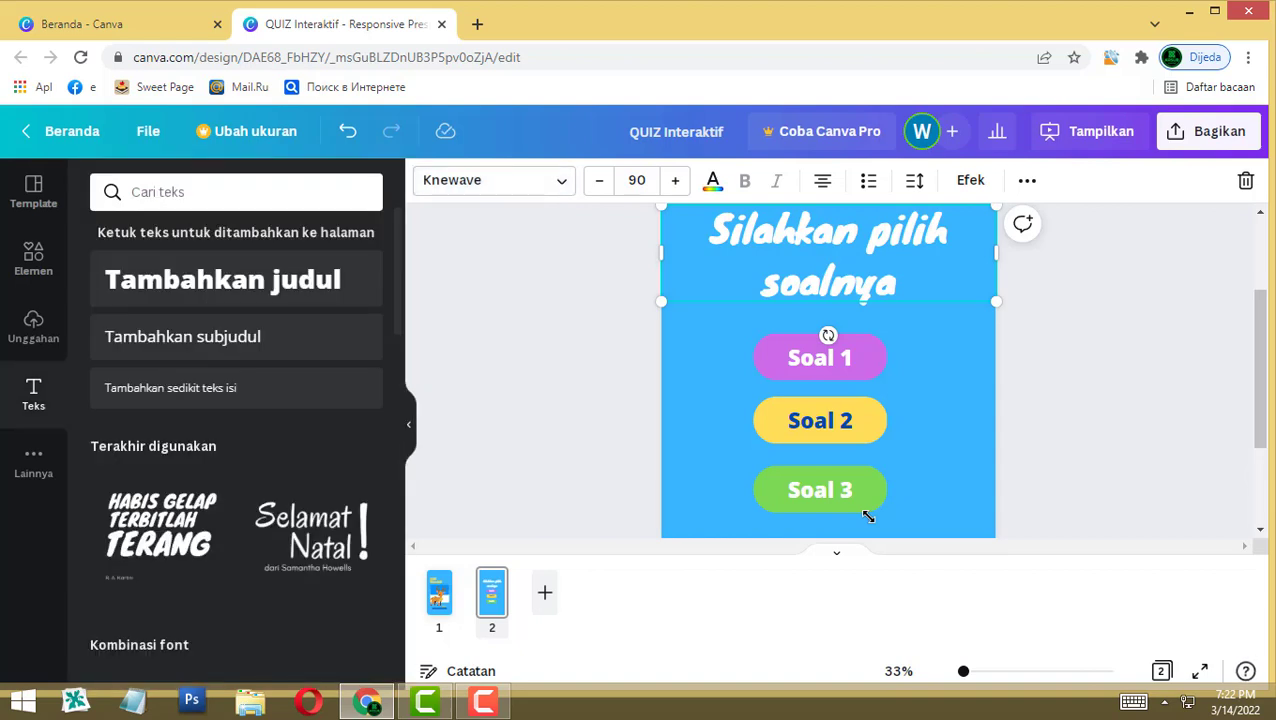
scroll(868, 516, up, 3)
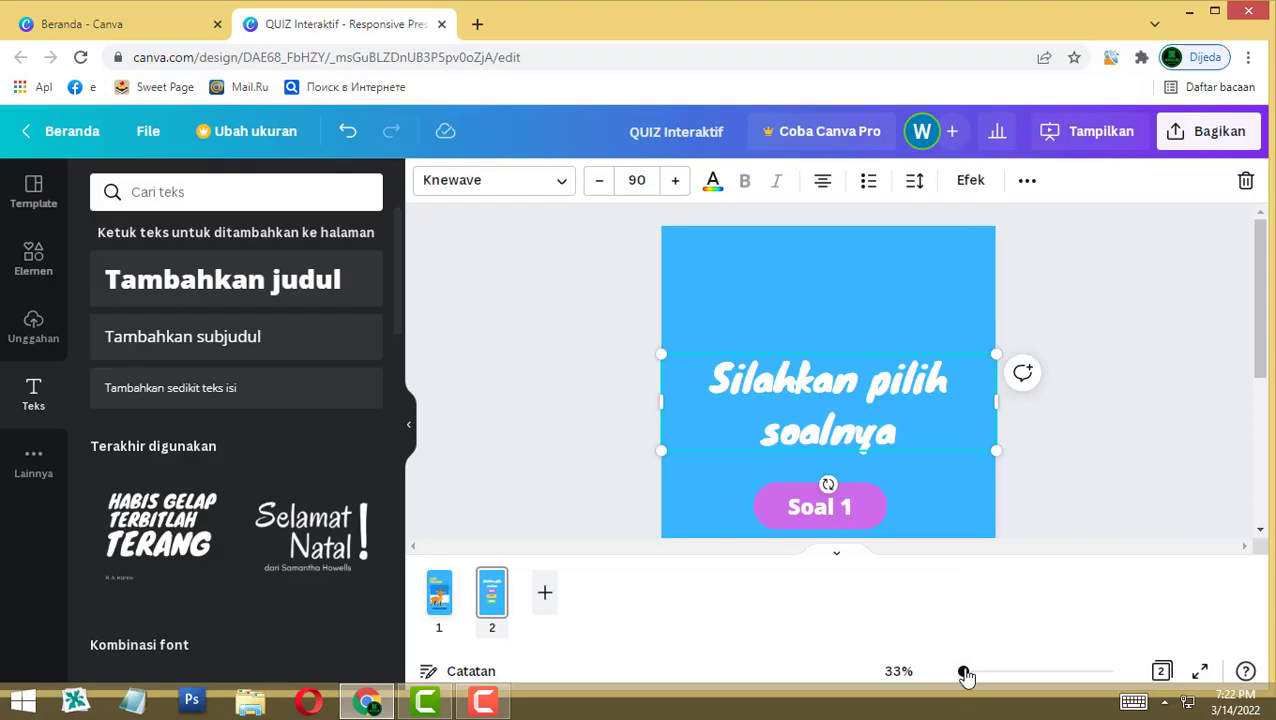
Step: Zoom out and nudge the 'Silahkan pilih soalnya' title slightly upward
drag(964, 675, 959, 673)
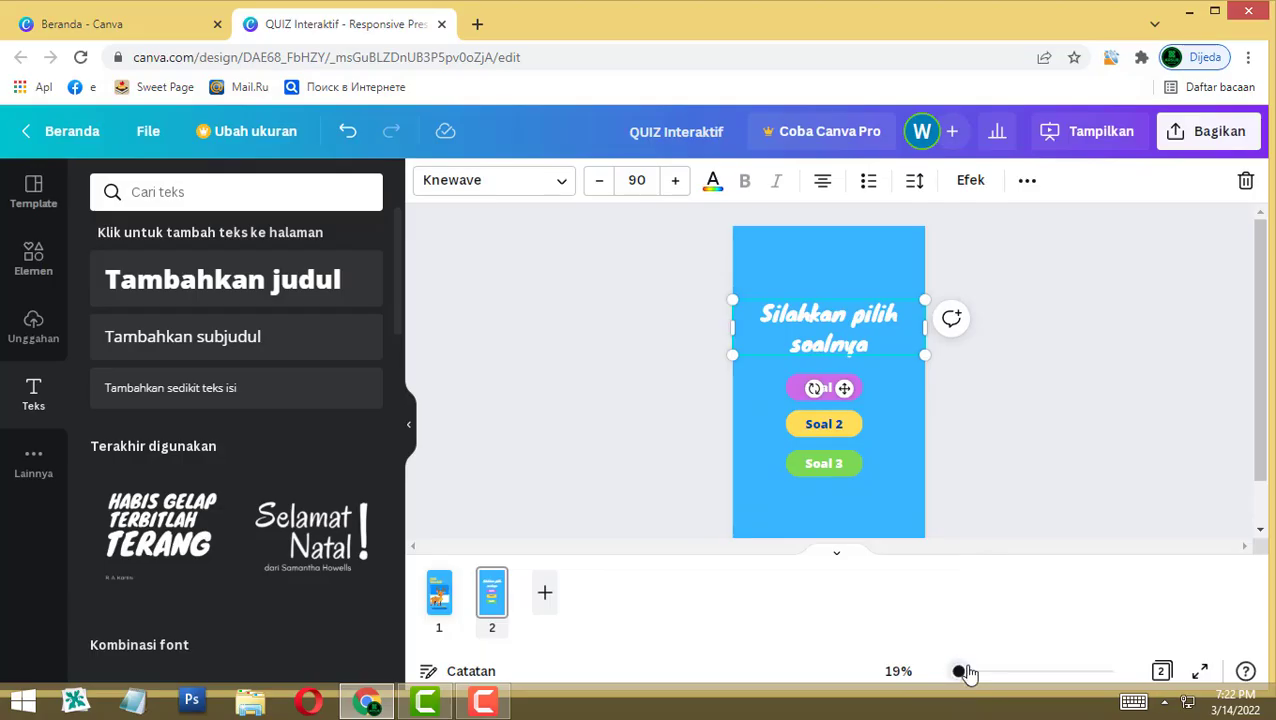
click(993, 477)
key(Tab)
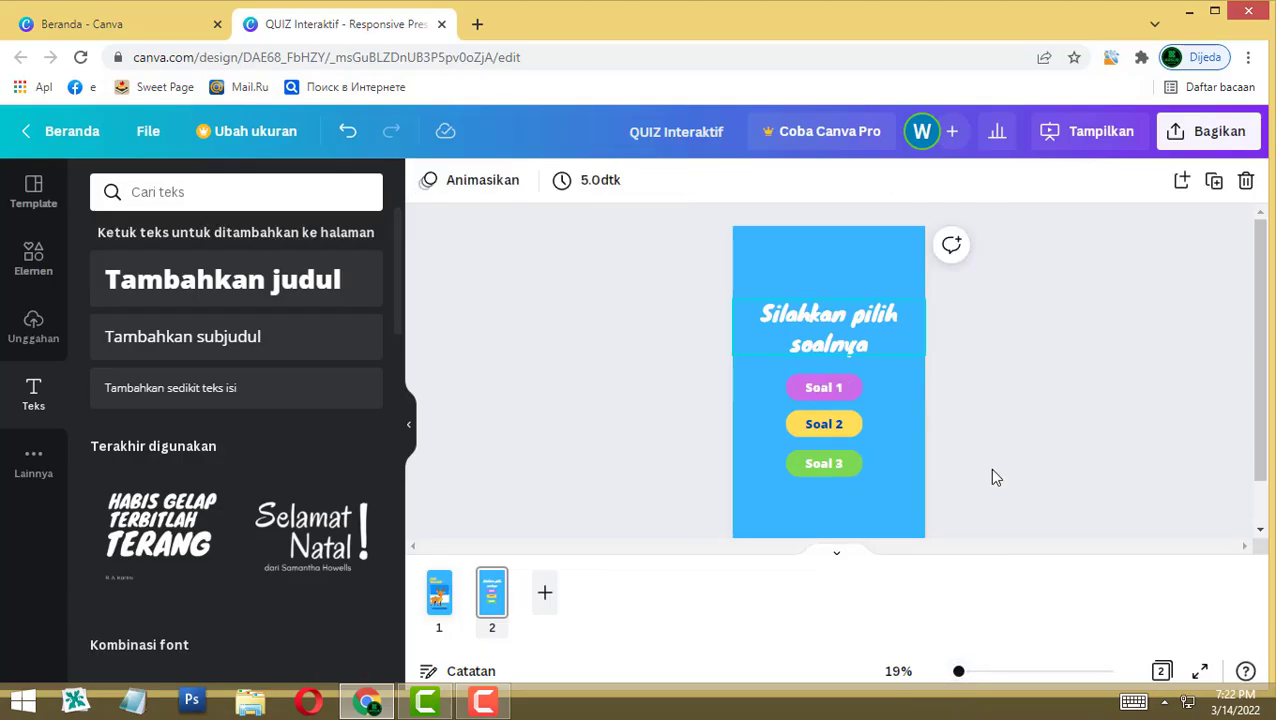
key(Up)
key(Up)
key(Up)
key(Up)
key(Up)
key(Up)
key(Up)
key(Up)
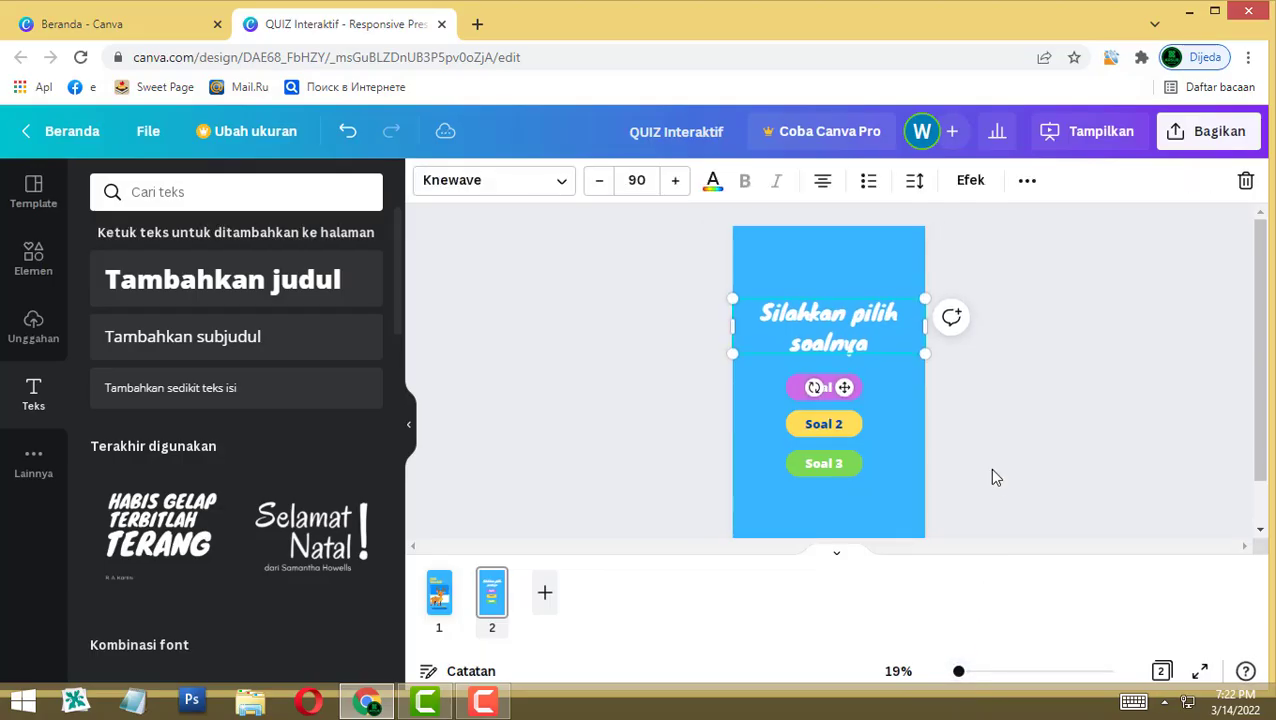
key(Escape)
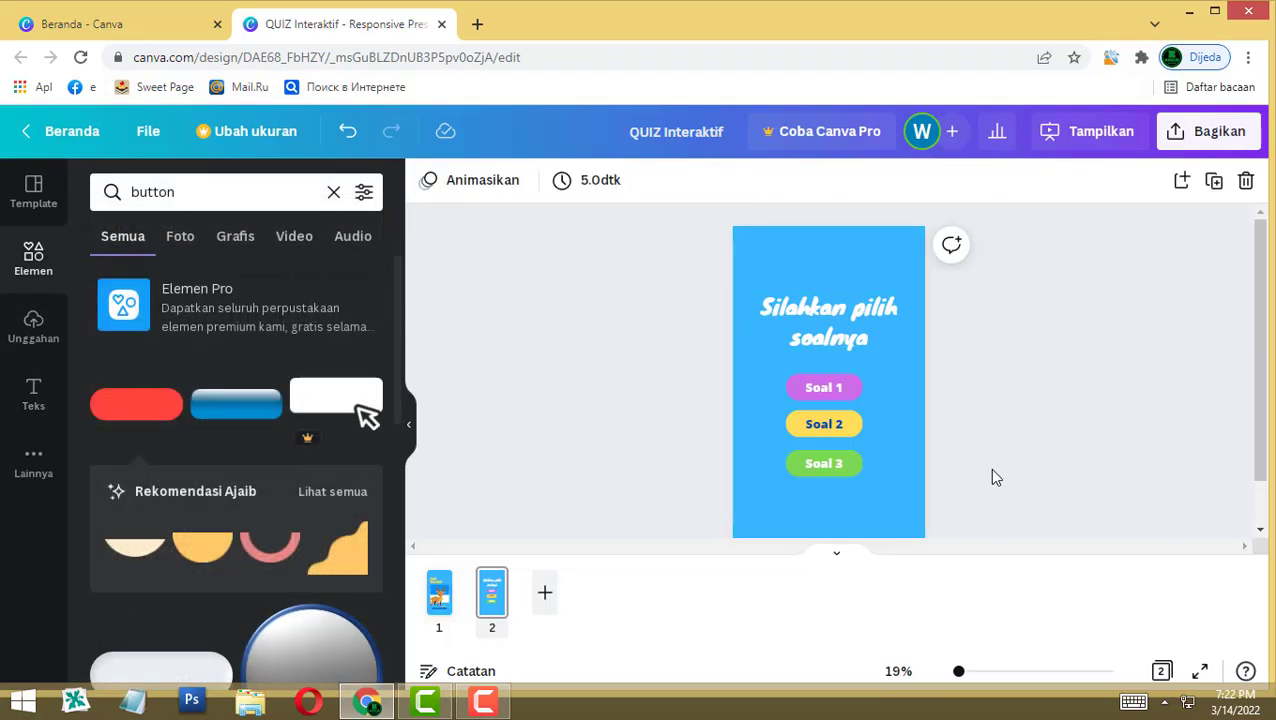
Step: Search elements for 'forest' and place the rock-and-flowers illustration at the page's bottom-right
key(ctrl+a)
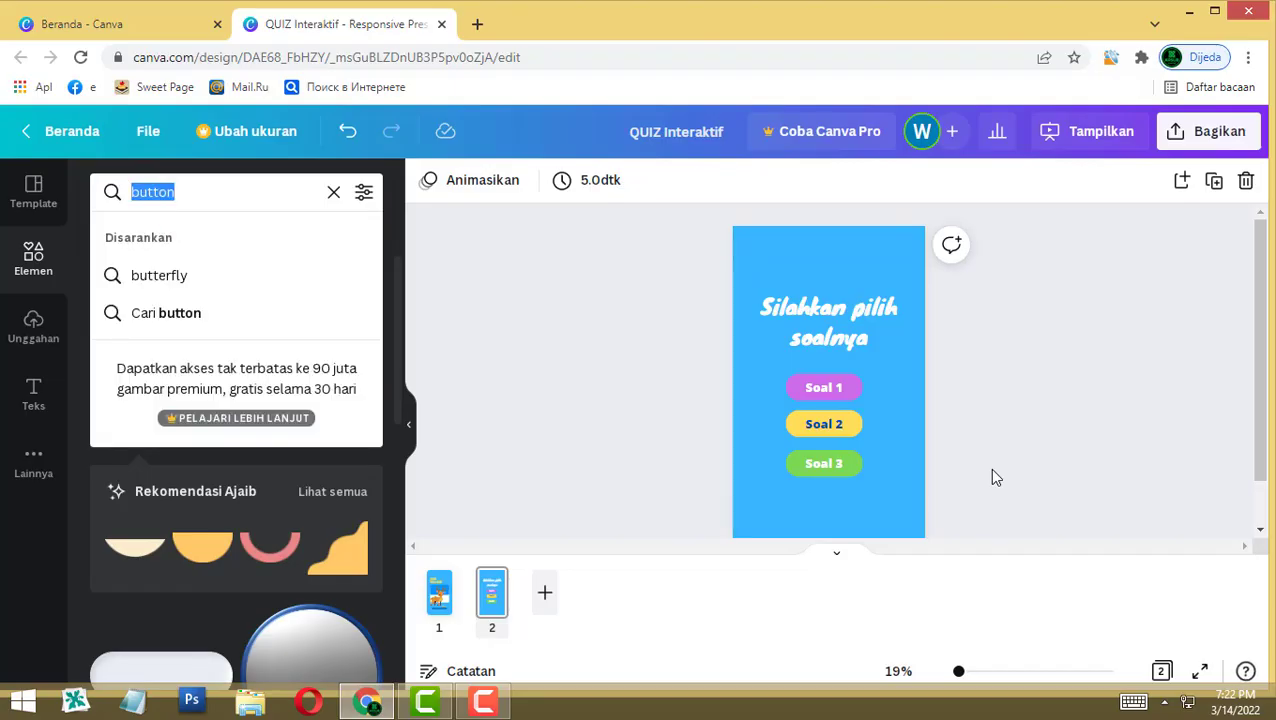
text(forest)
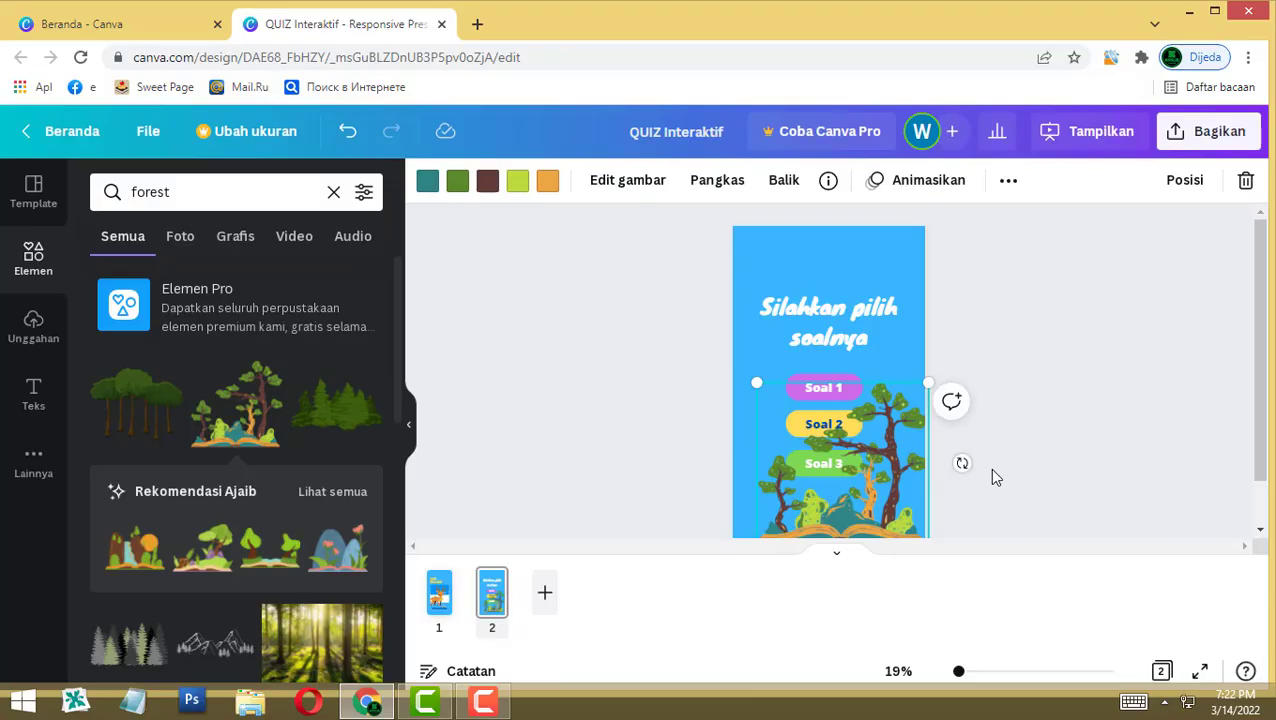
key(Delete)
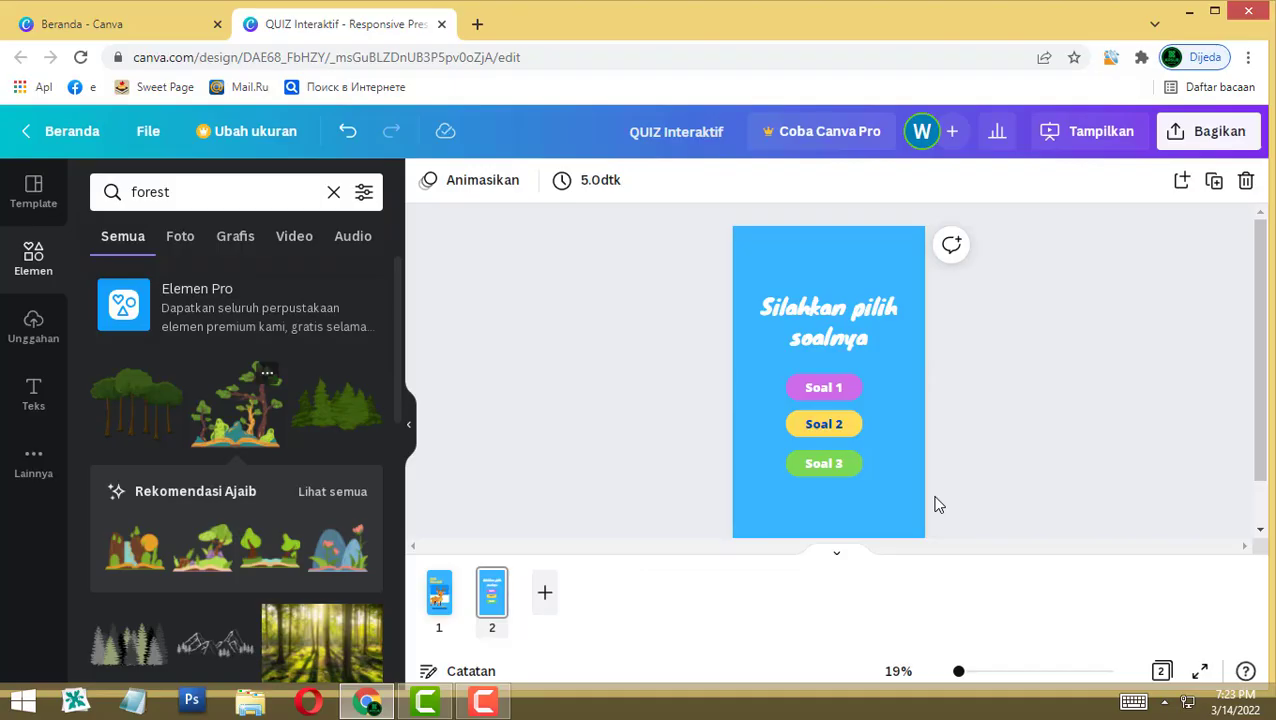
scroll(270, 440, down, 1)
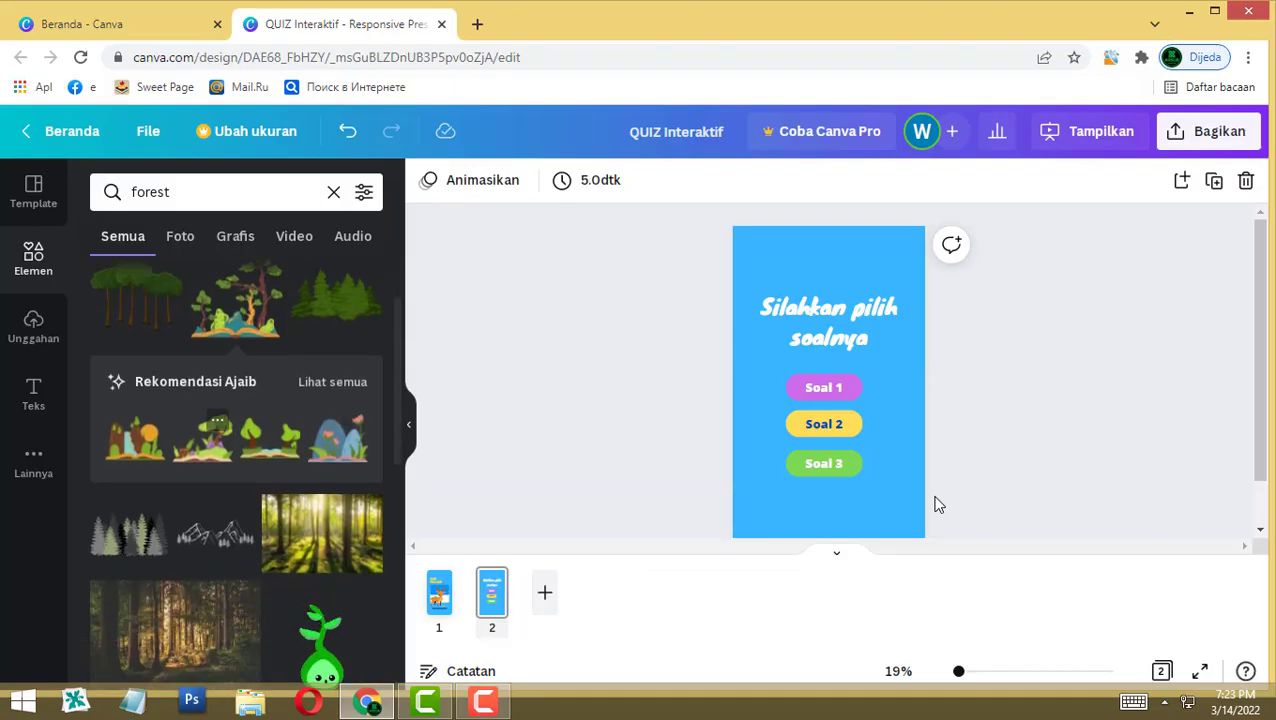
click(338, 438)
drag(829, 400, 893, 514)
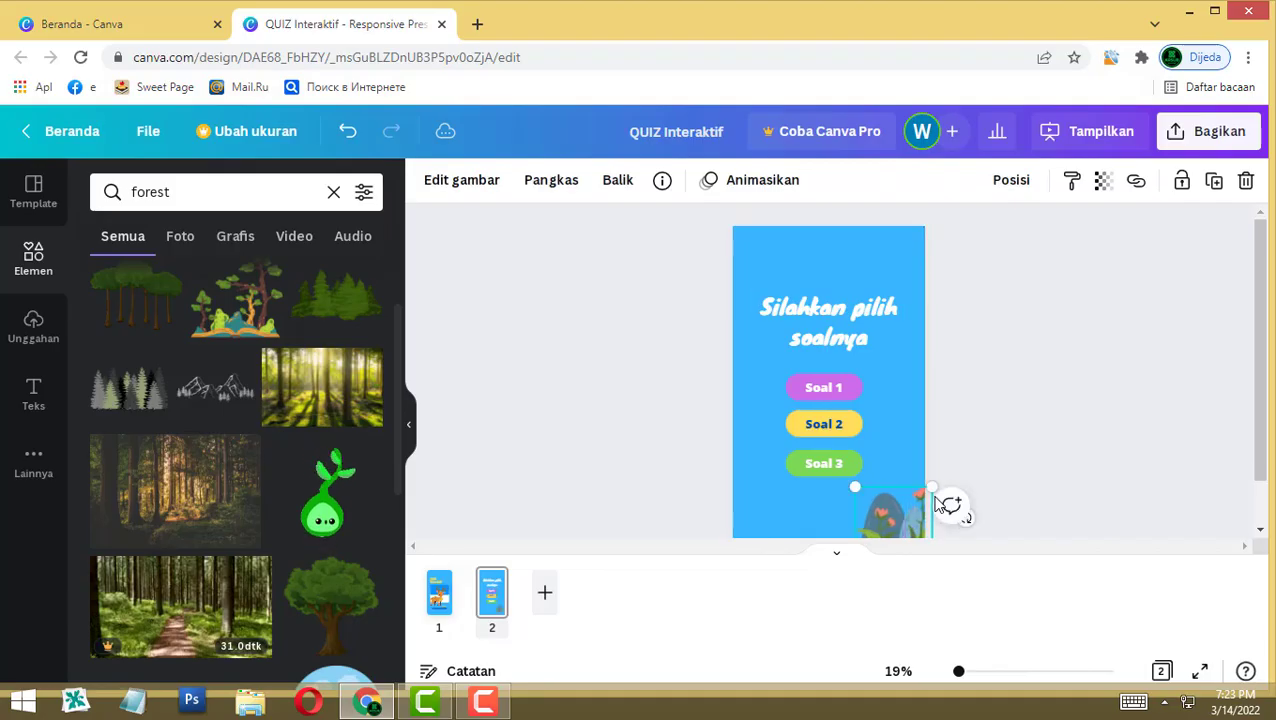
Step: Add the pine-trees graphic to the page's bottom-left corner
scroll(236, 470, down, 2)
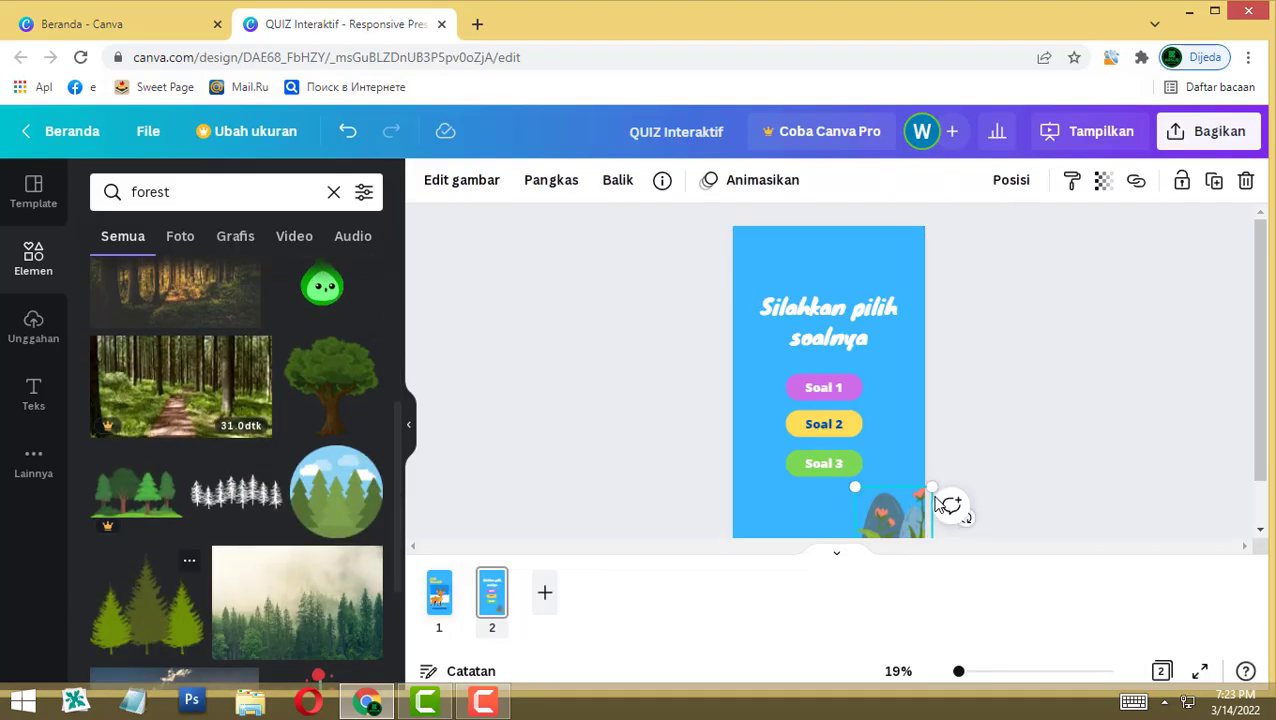
click(147, 604)
drag(829, 400, 751, 518)
click(938, 504)
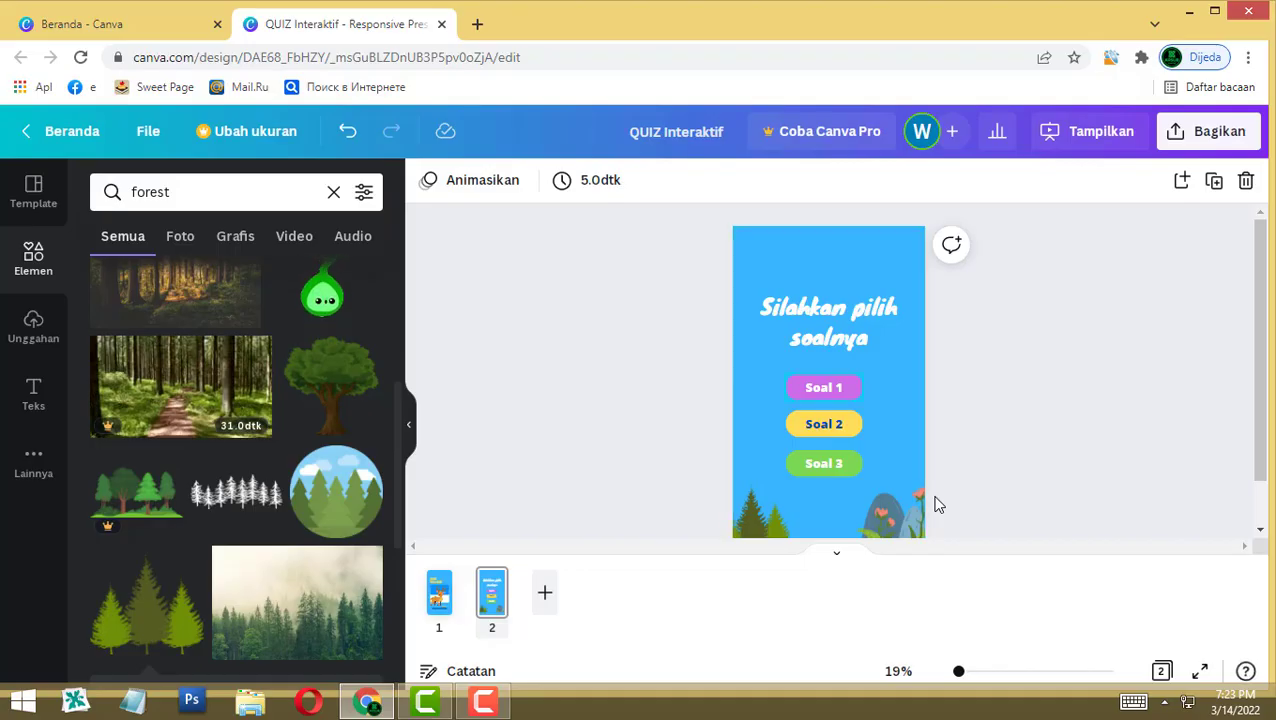
click(824, 387)
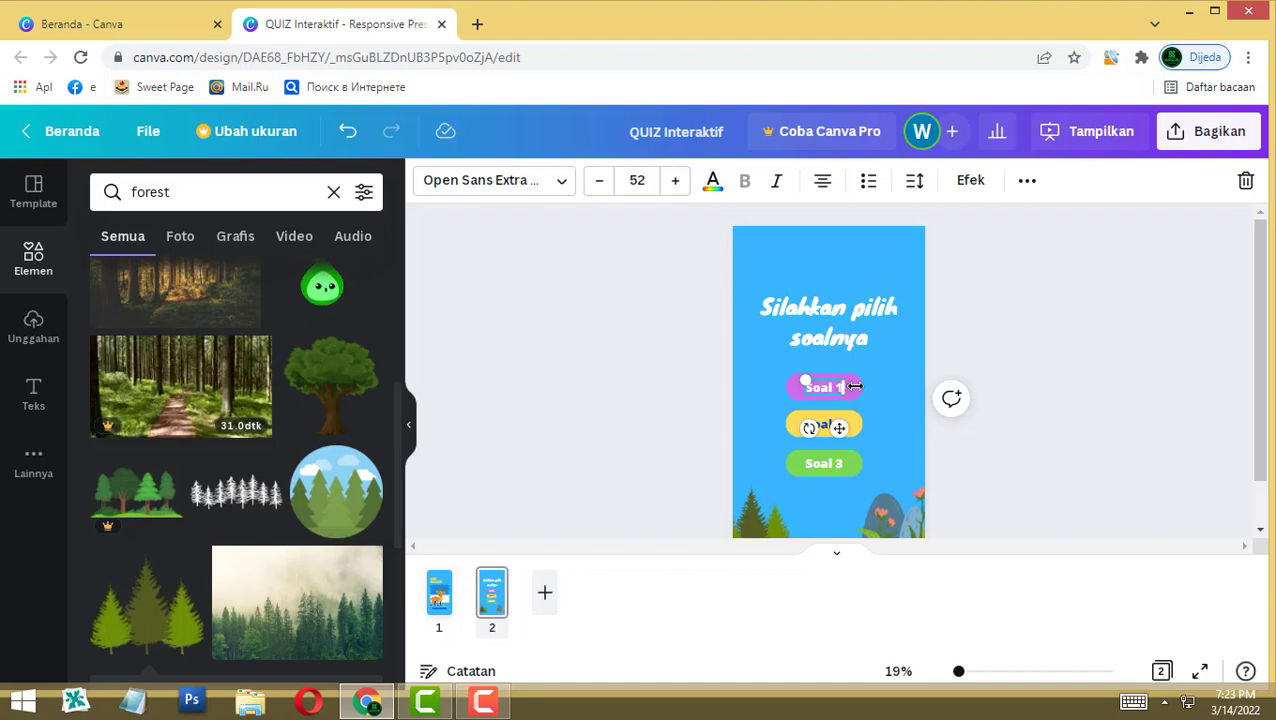
key(ctrl+g)
click(922, 356)
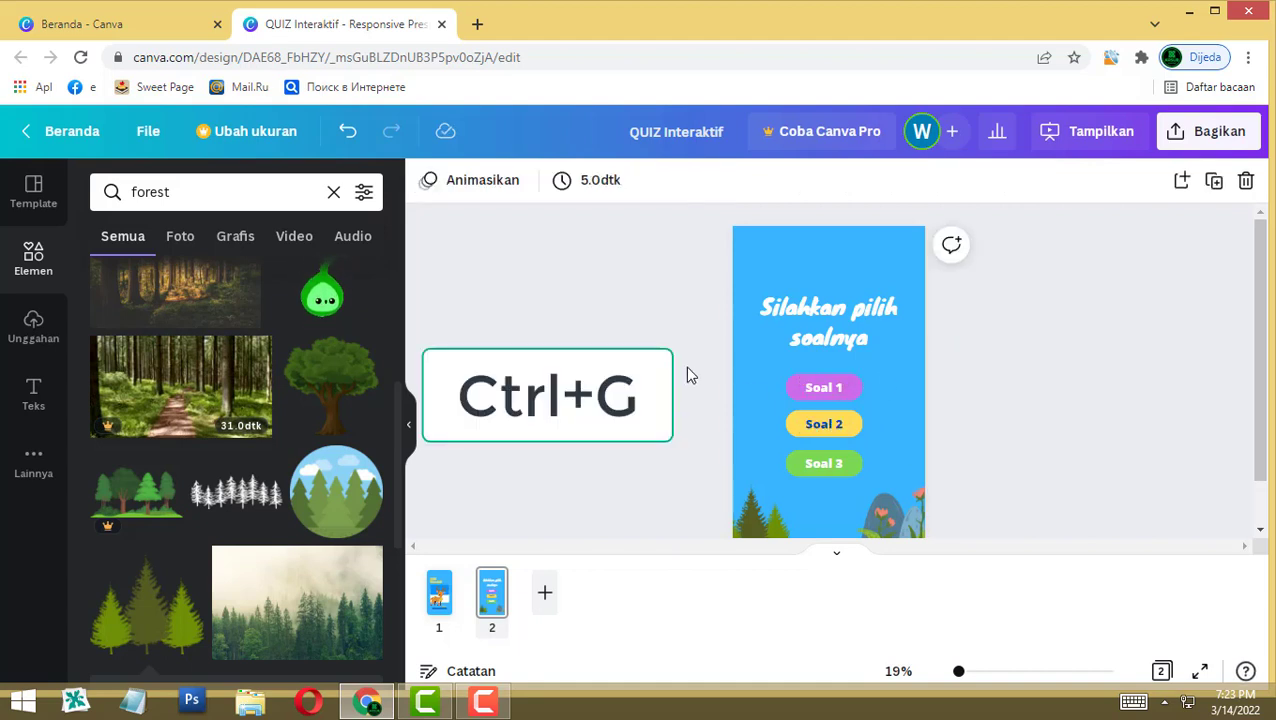
drag(687, 365, 882, 405)
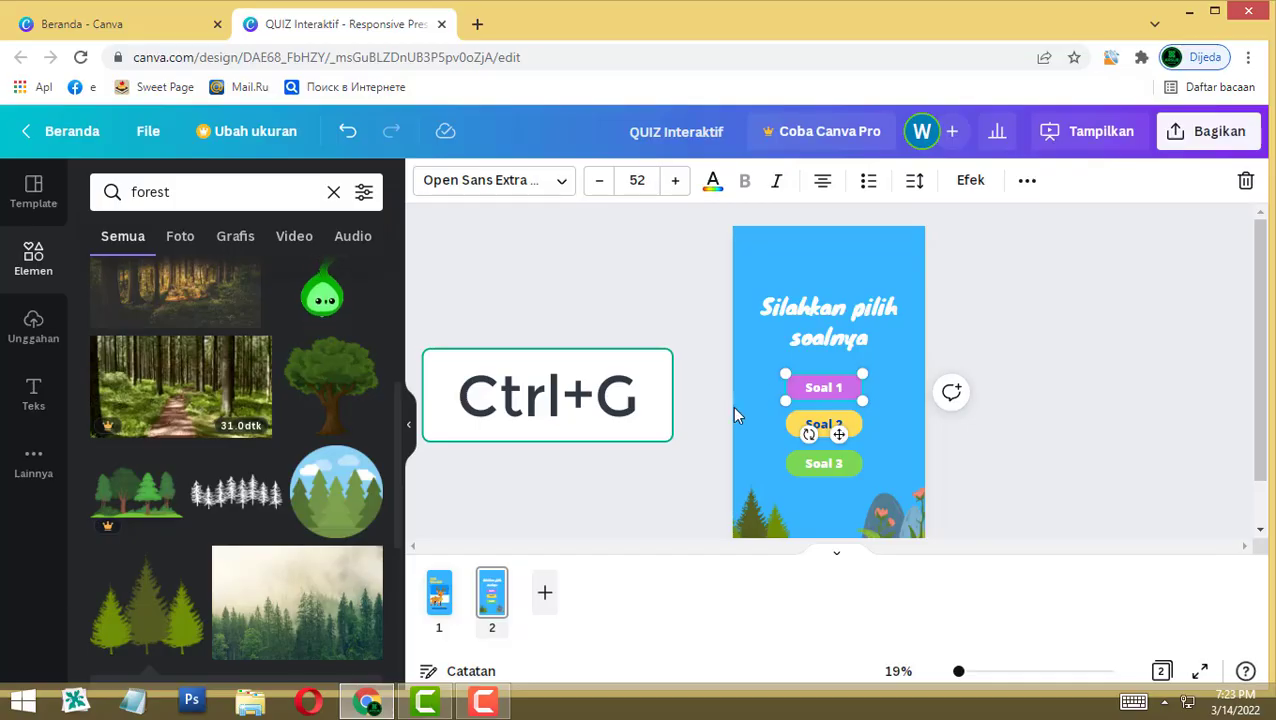
drag(709, 406, 894, 442)
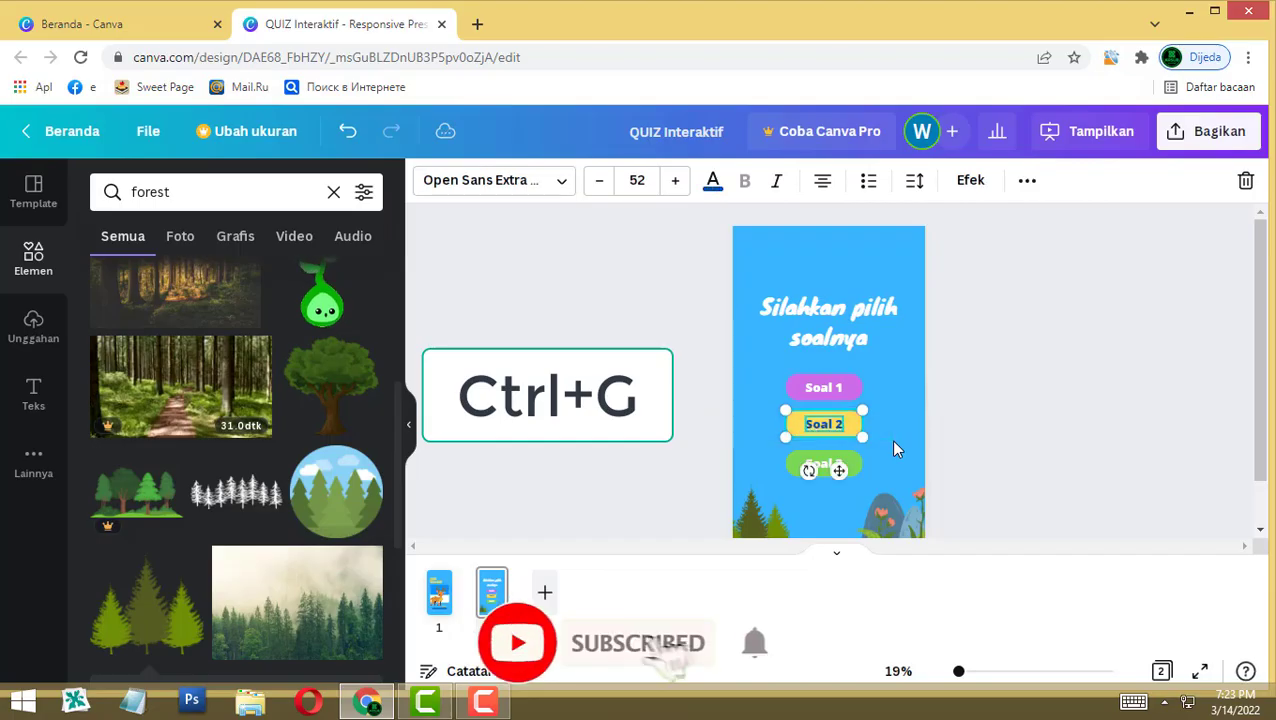
drag(682, 443, 873, 484)
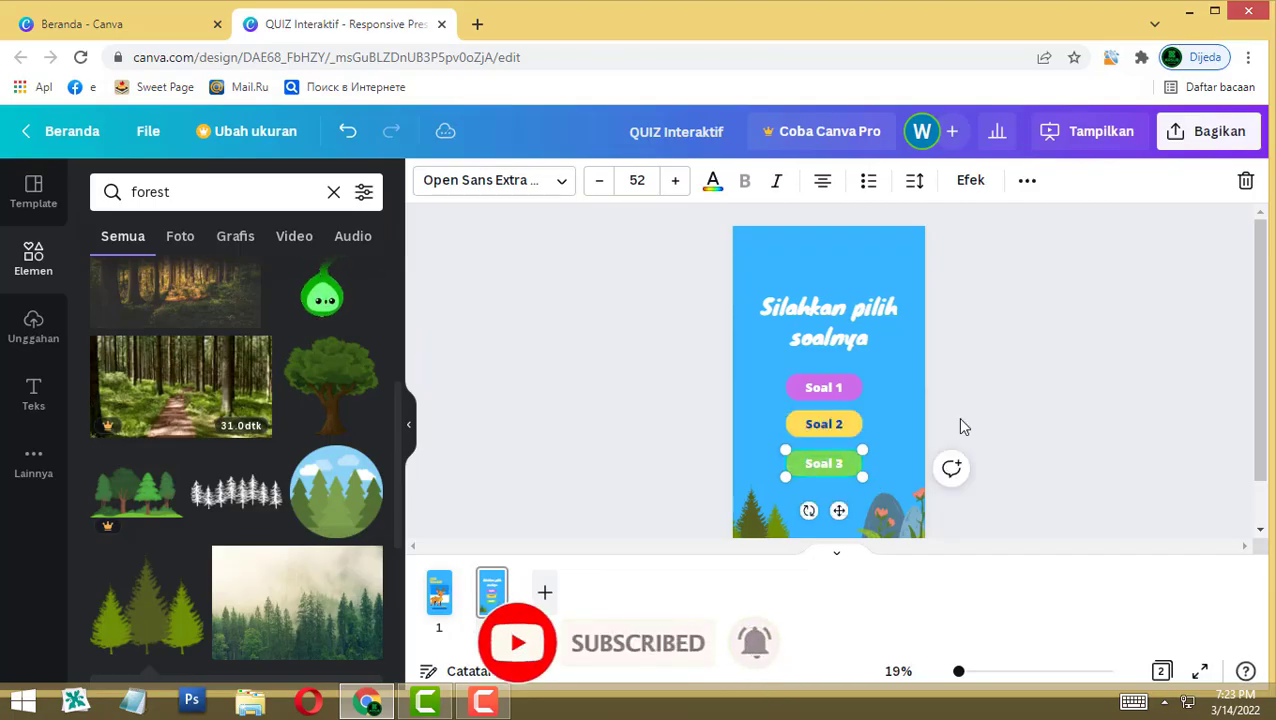
click(727, 419)
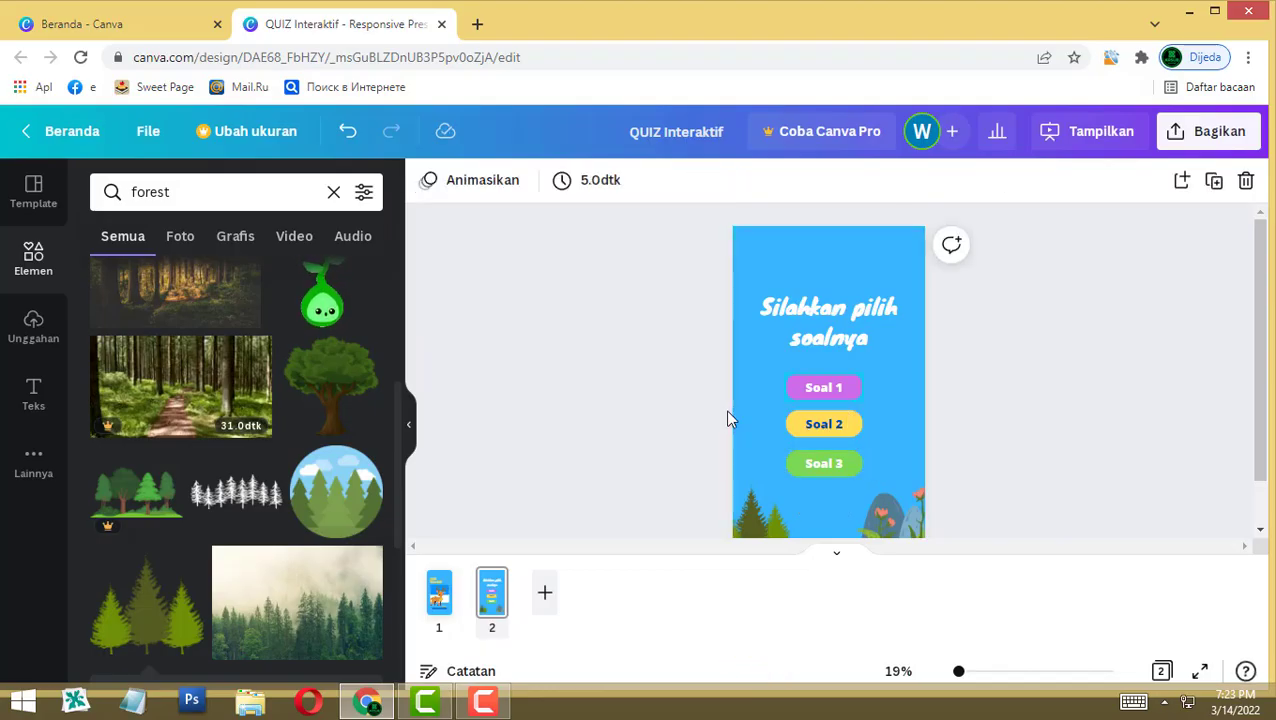
click(824, 387)
drag(824, 387, 886, 362)
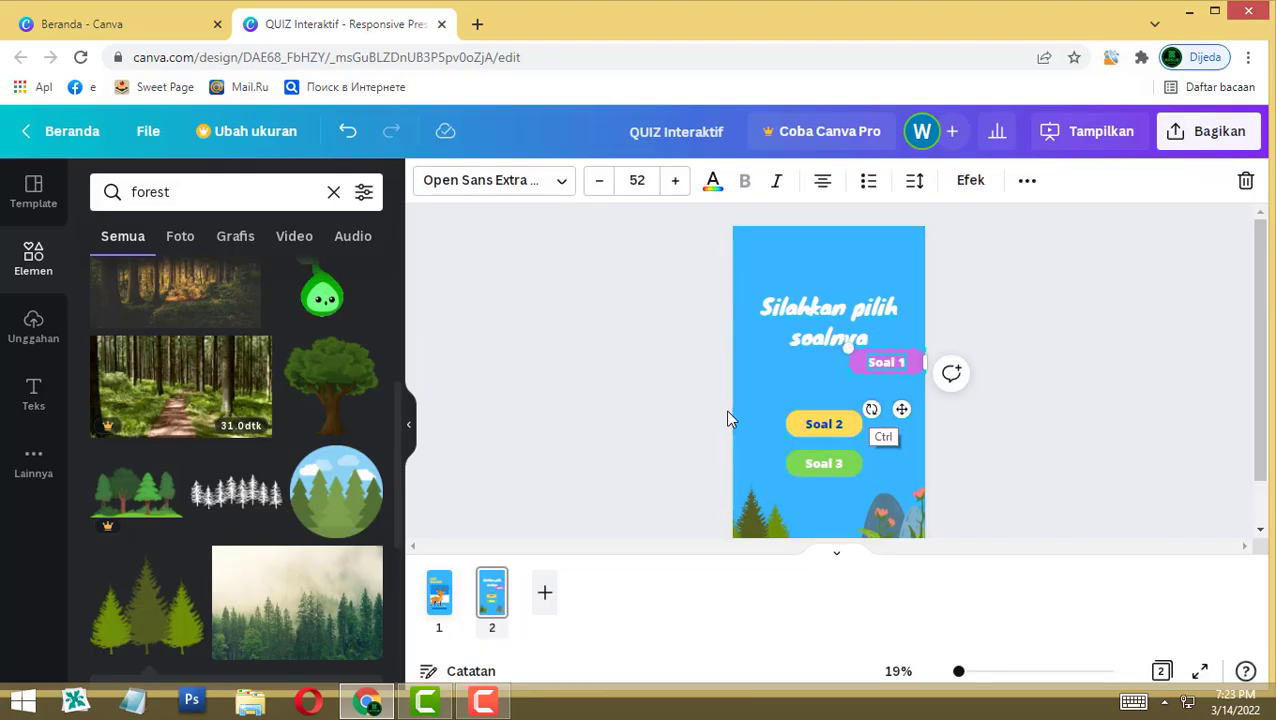
key(ctrl+z)
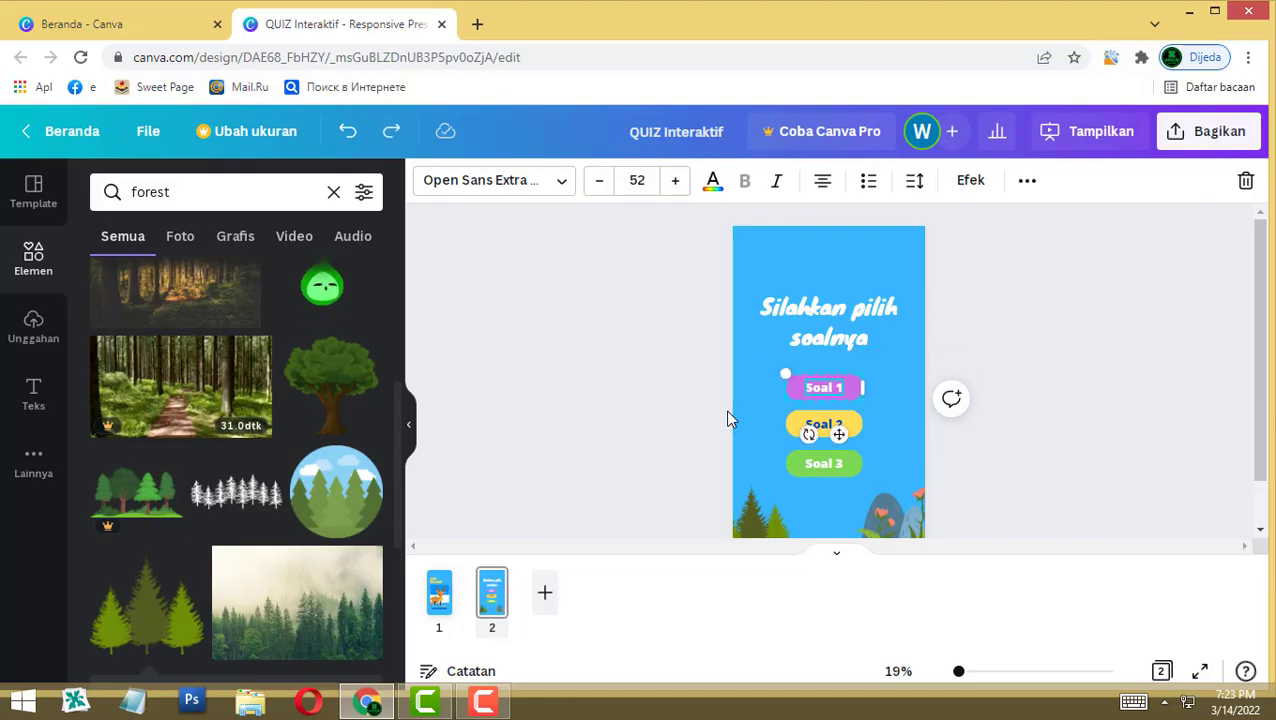
key(ctrl+y)
key(ctrl+z)
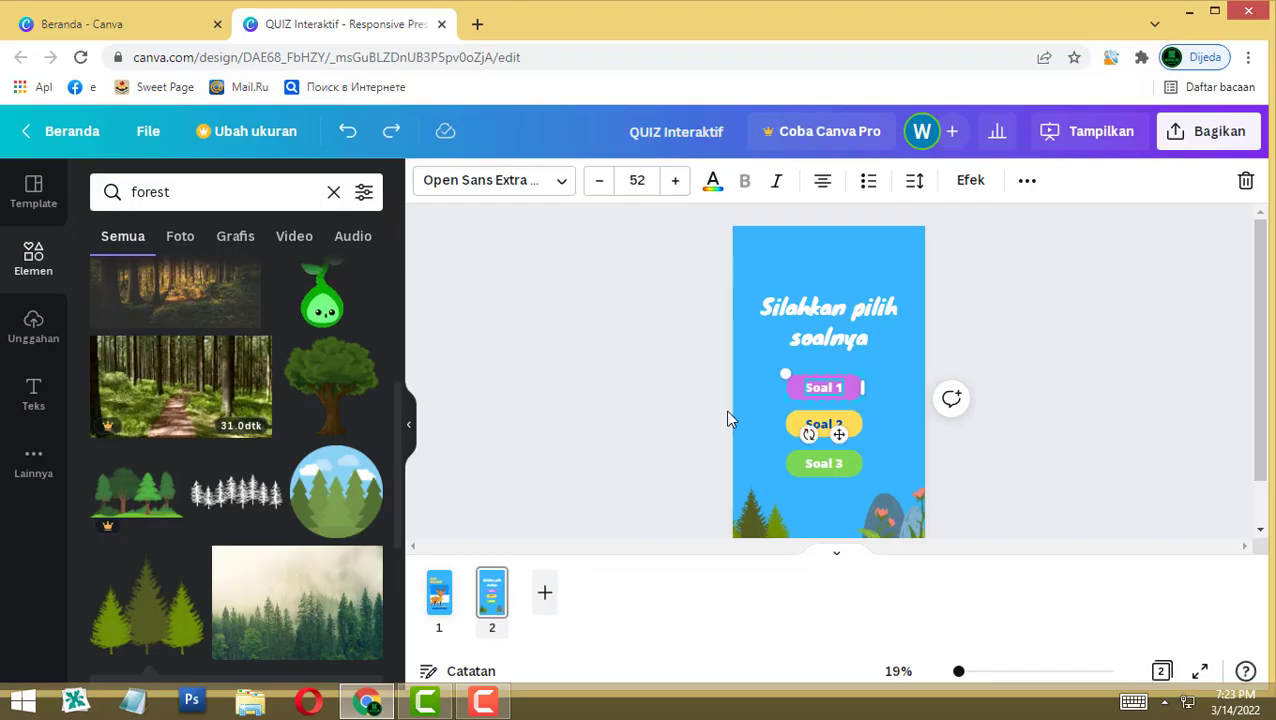
click(727, 419)
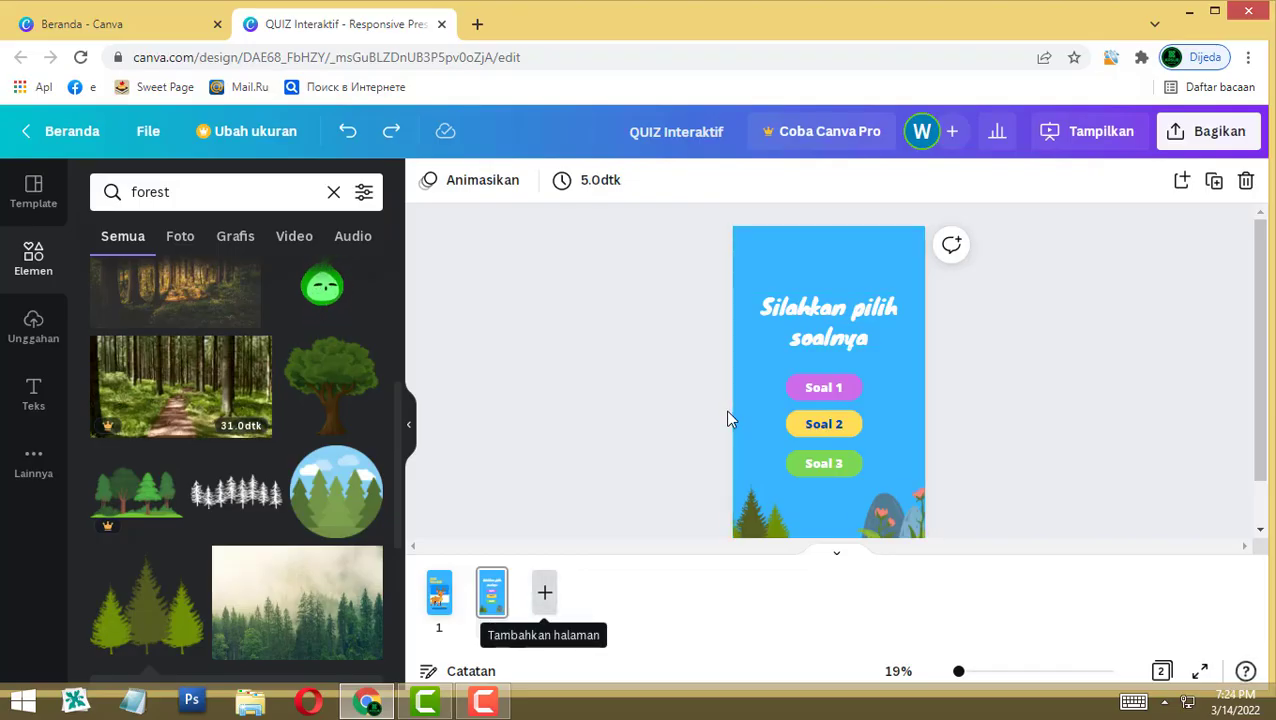
Step: Add a blank third page with a small bright blue circle in its top-left corner
key(ctrl+Return)
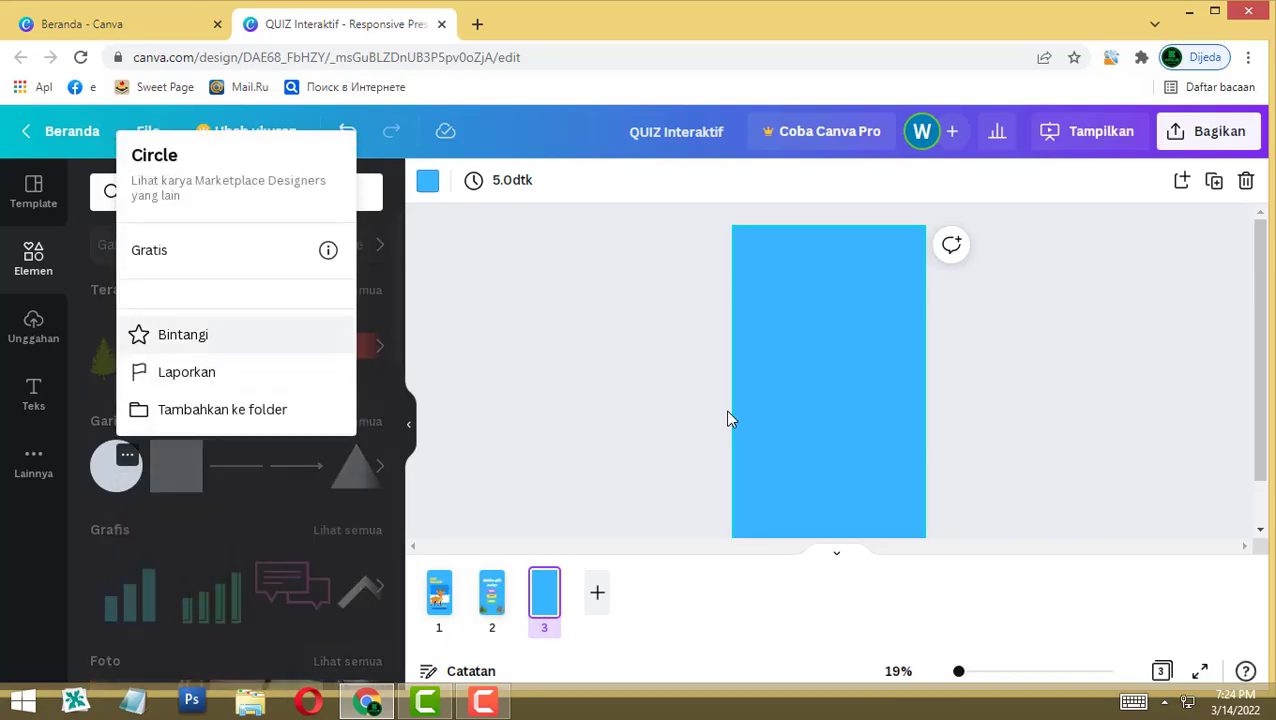
click(728, 411)
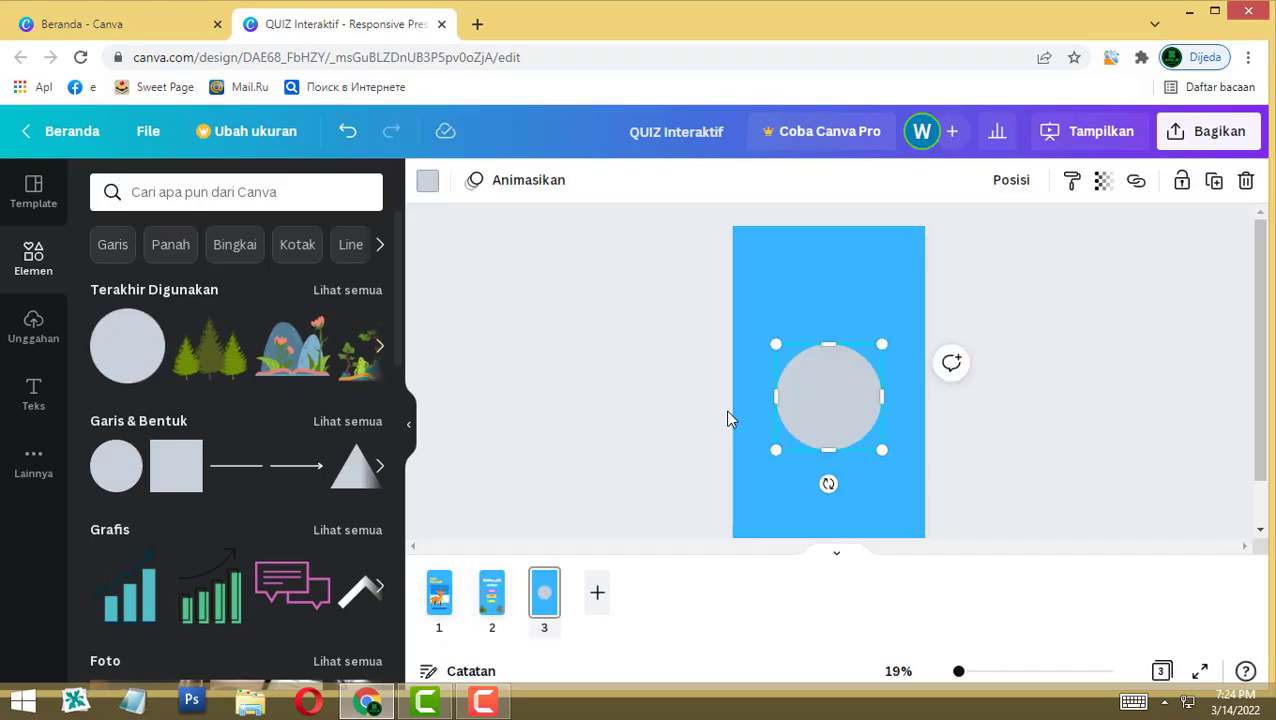
drag(828, 397, 776, 278)
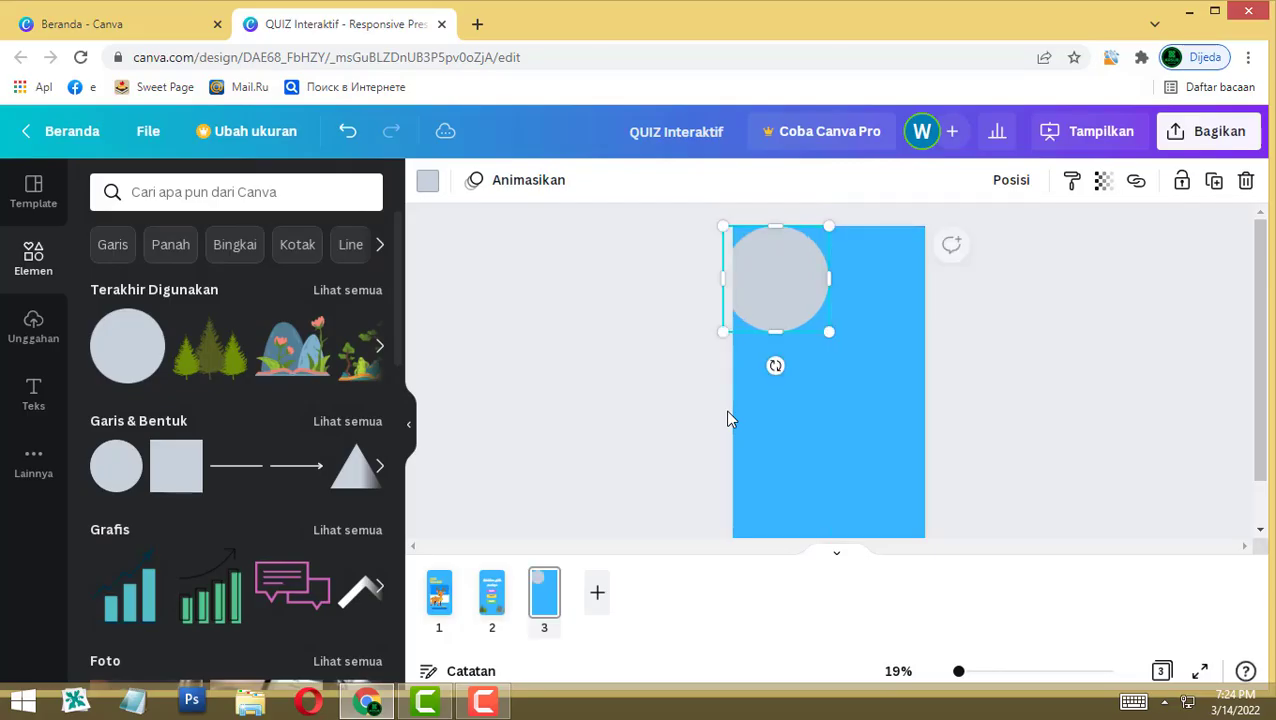
drag(829, 331, 769, 269)
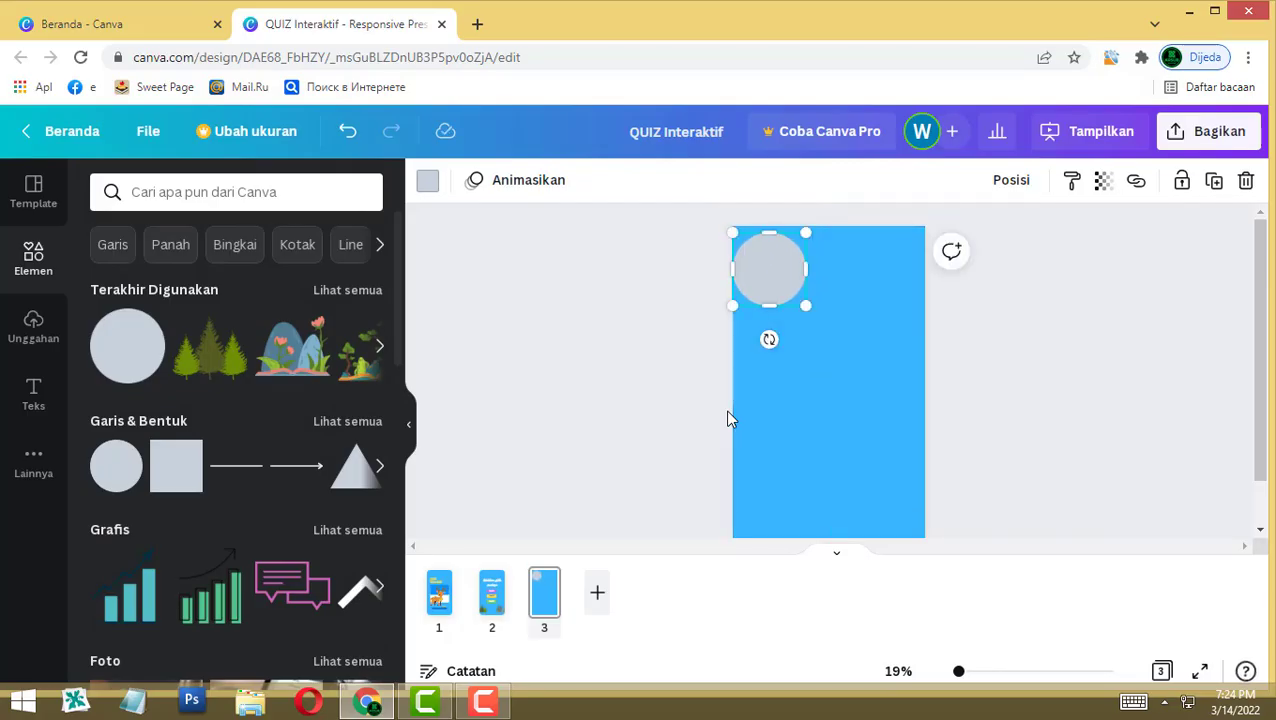
click(427, 180)
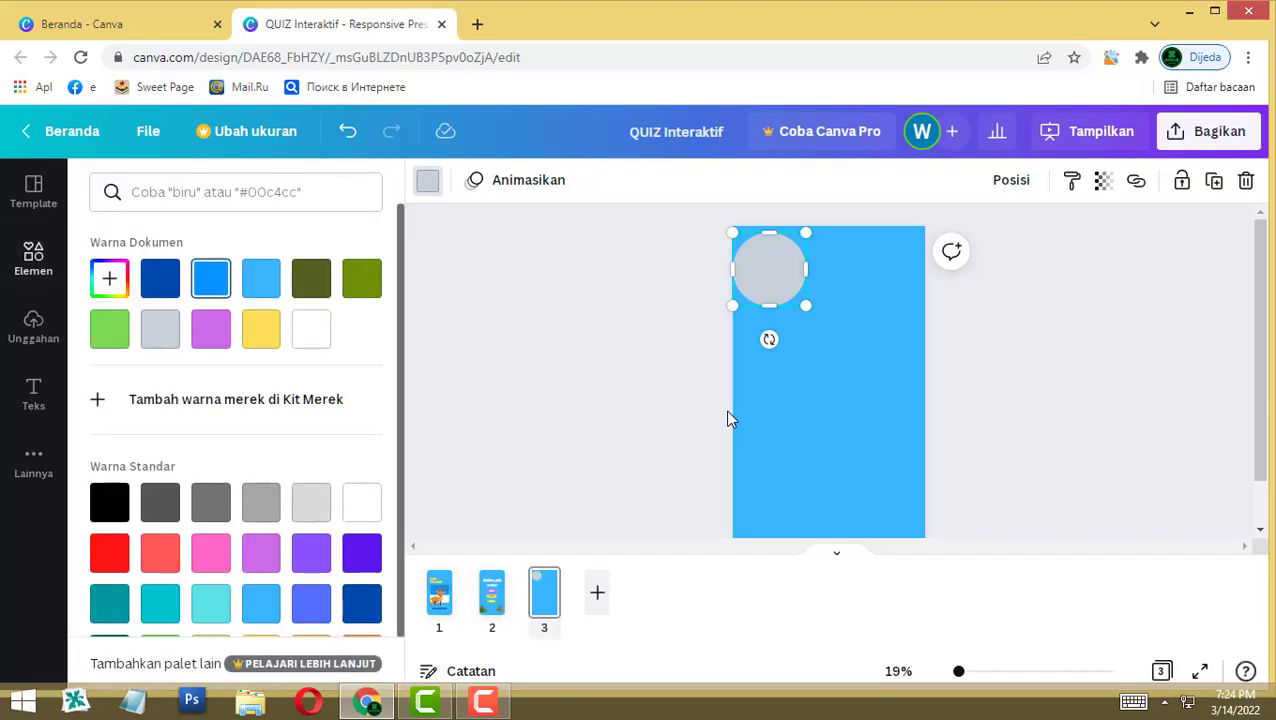
click(210, 278)
click(33, 258)
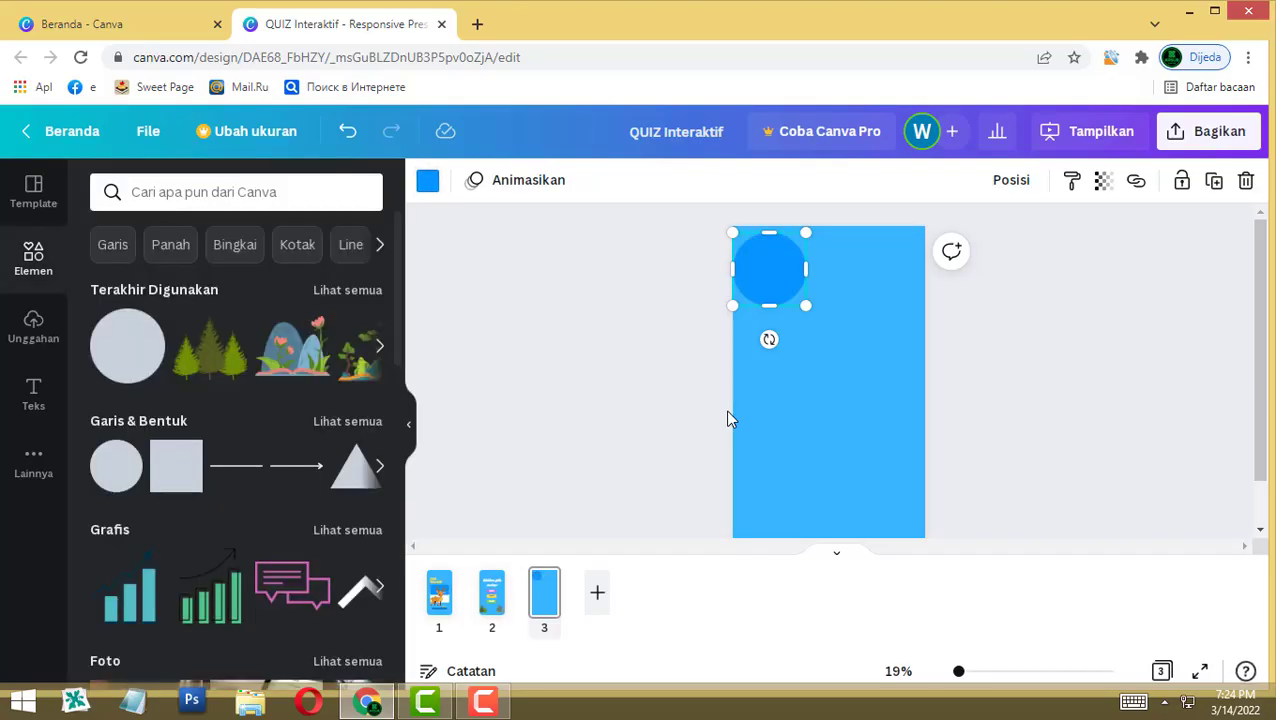
click(33, 393)
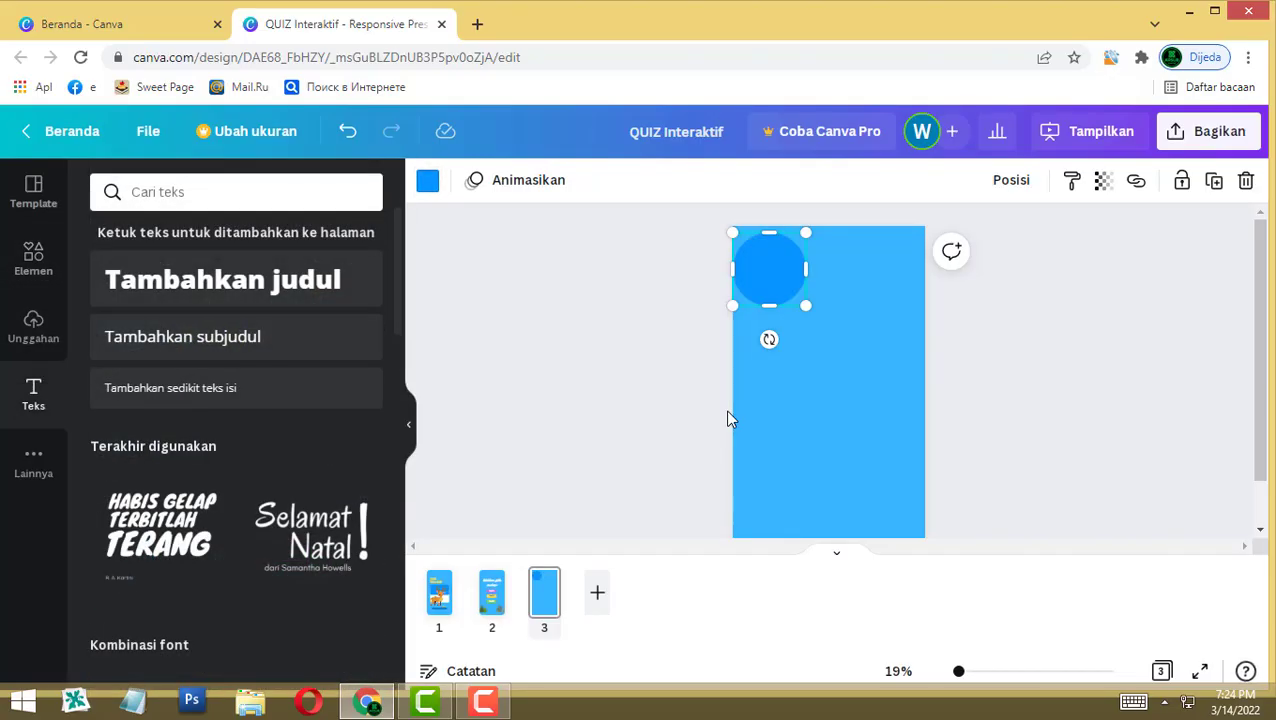
Step: Add a 'Soal 1' subheading and move it into the blue circle
click(182, 336)
text(Sa)
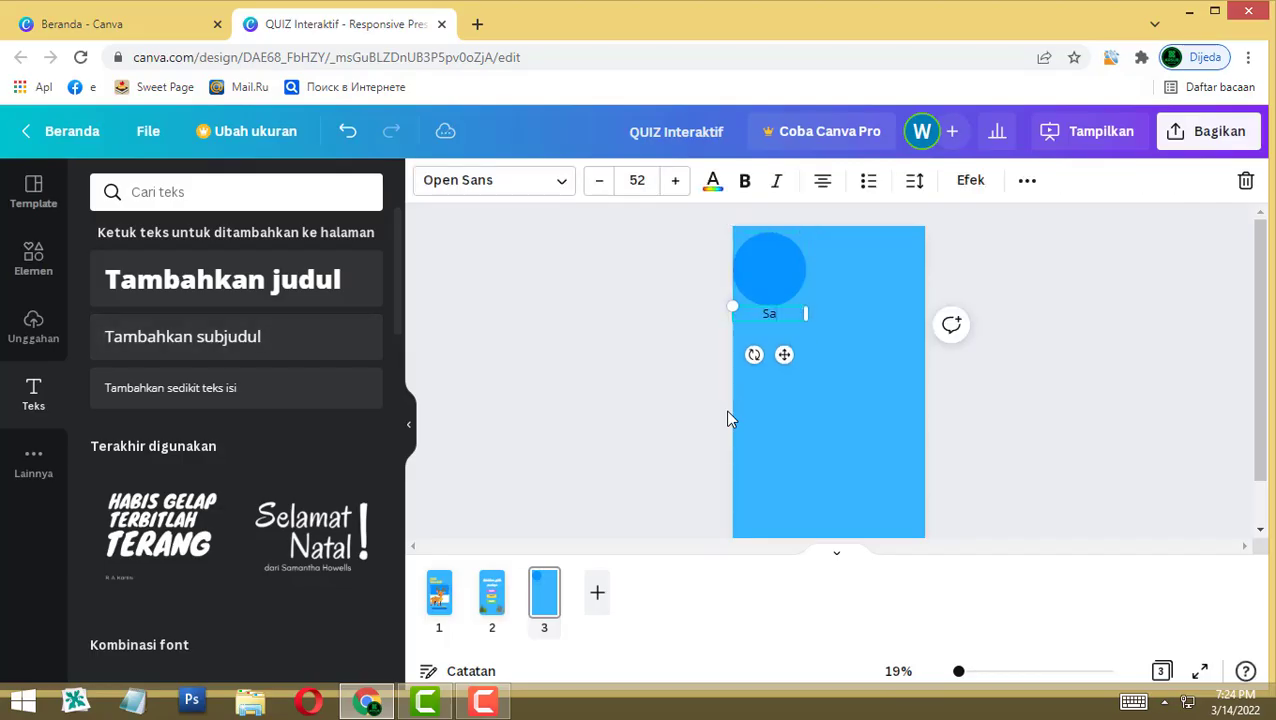
text(ol)
key(BackSpace)
key(BackSpace)
key(BackSpace)
text(oal 1)
click(728, 413)
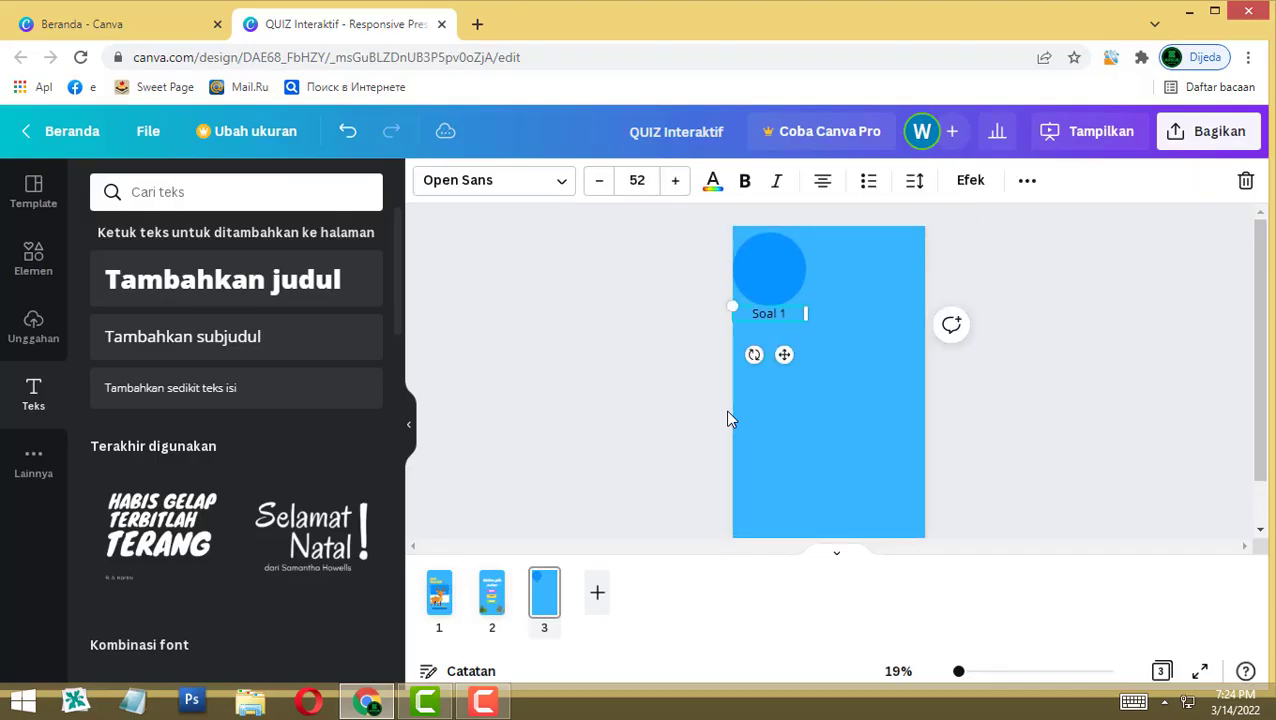
drag(768, 313, 768, 269)
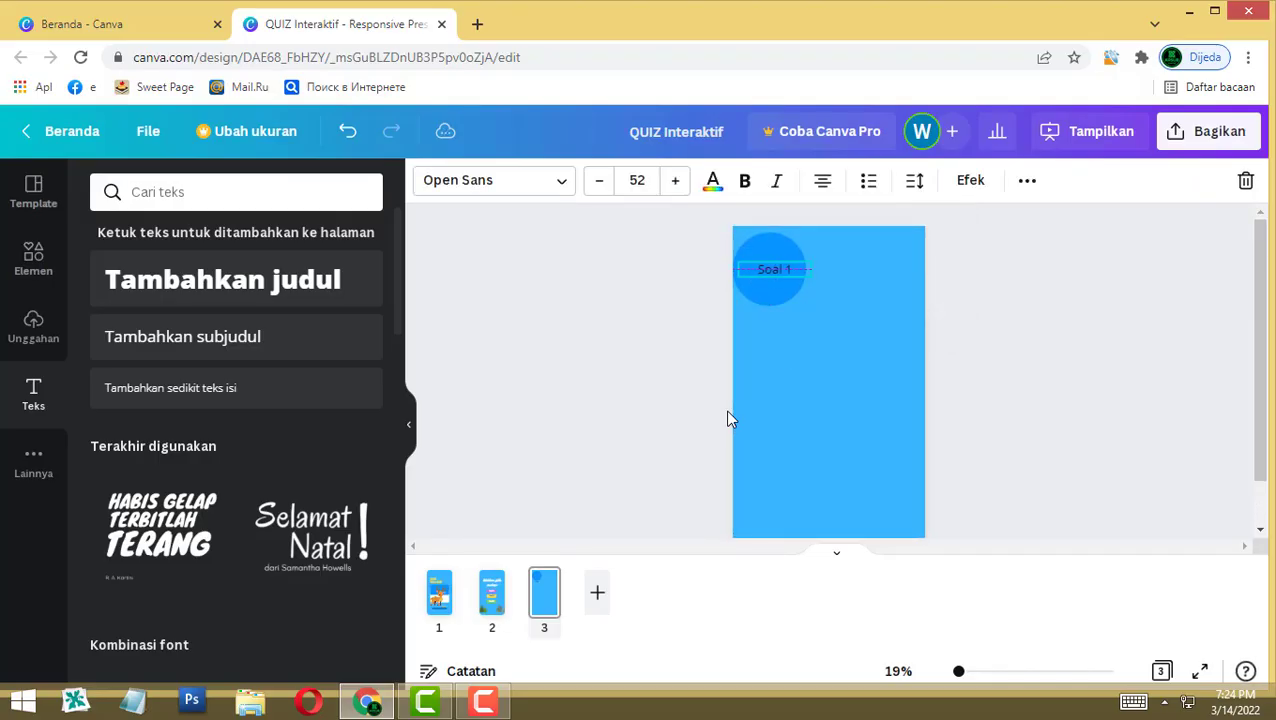
click(797, 383)
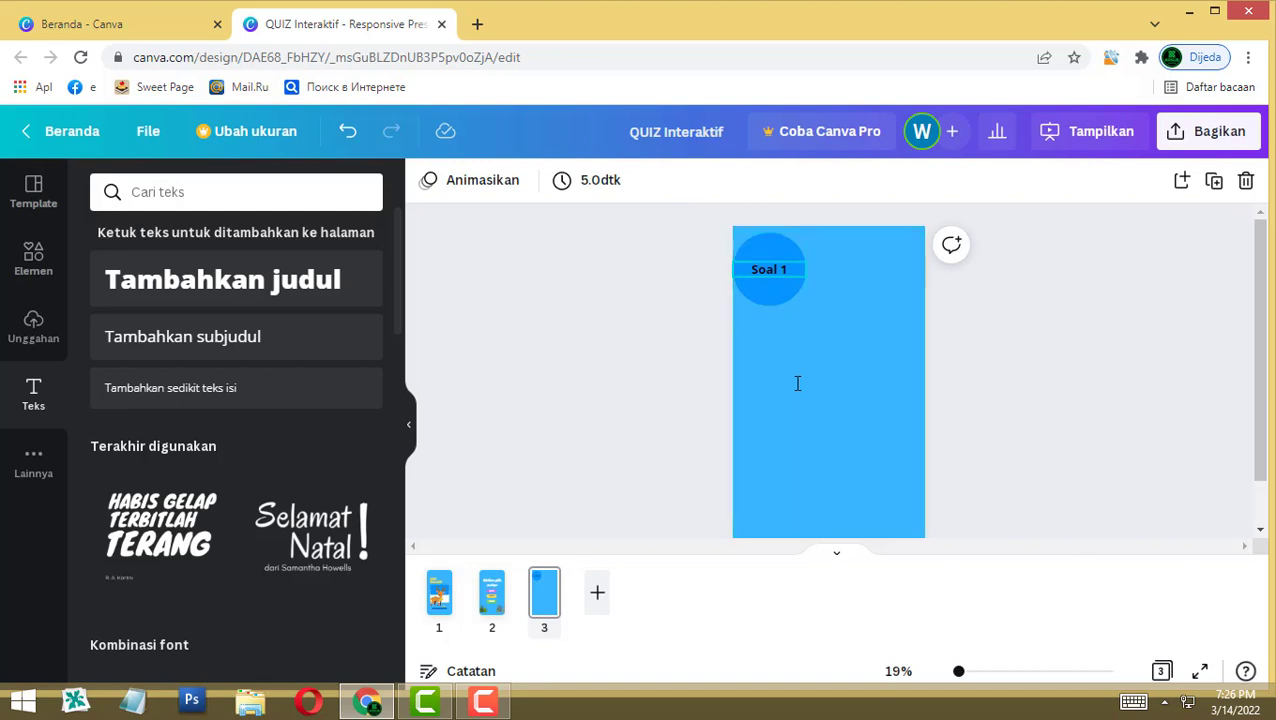
Step: Add the question 'Manakah yang disebut SINGA' in Knewave below the circle, wrapping SINGA to line two
key(t)
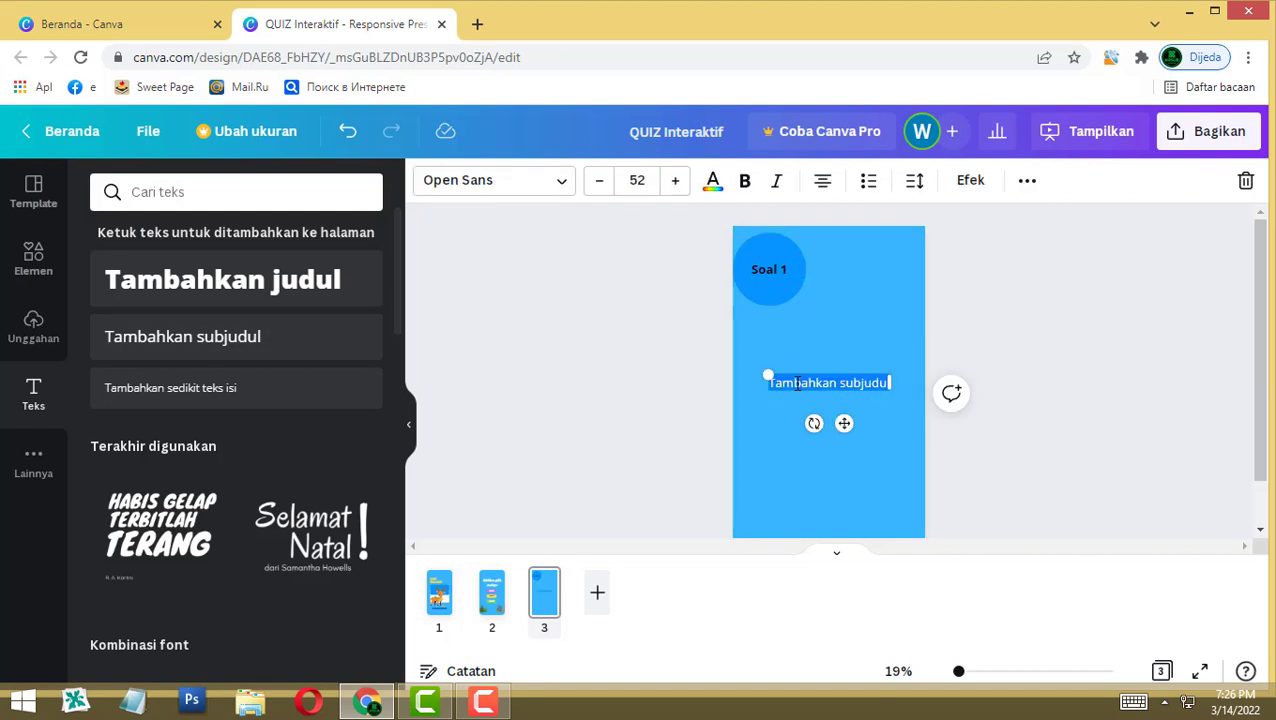
text(Manakah yang disebu)
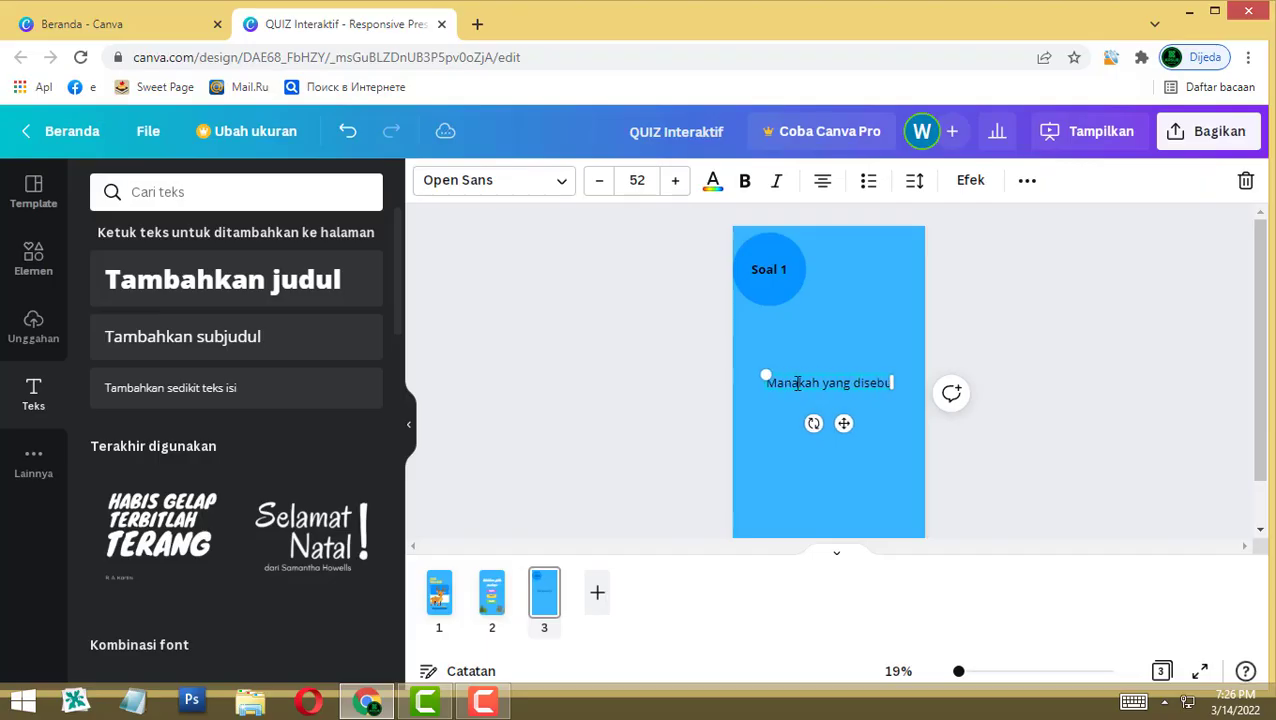
text(t SINGA)
key(ctrl+shift+f)
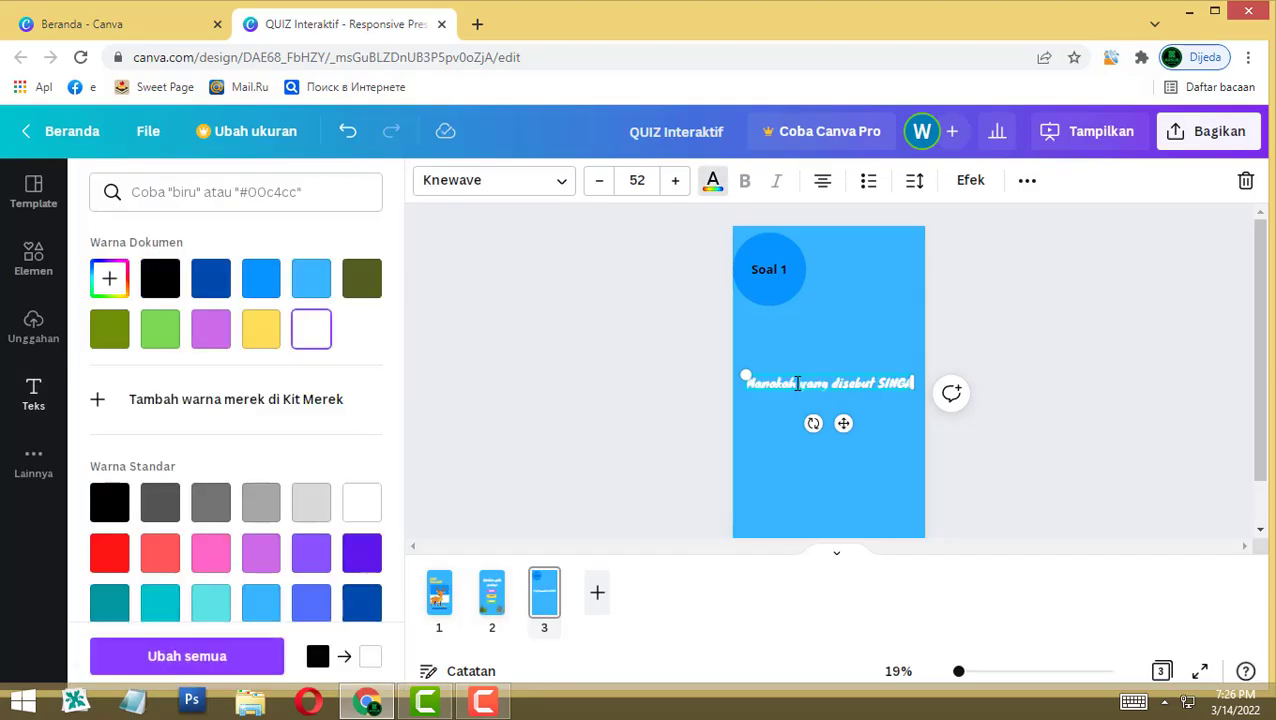
key(Escape)
click(798, 383)
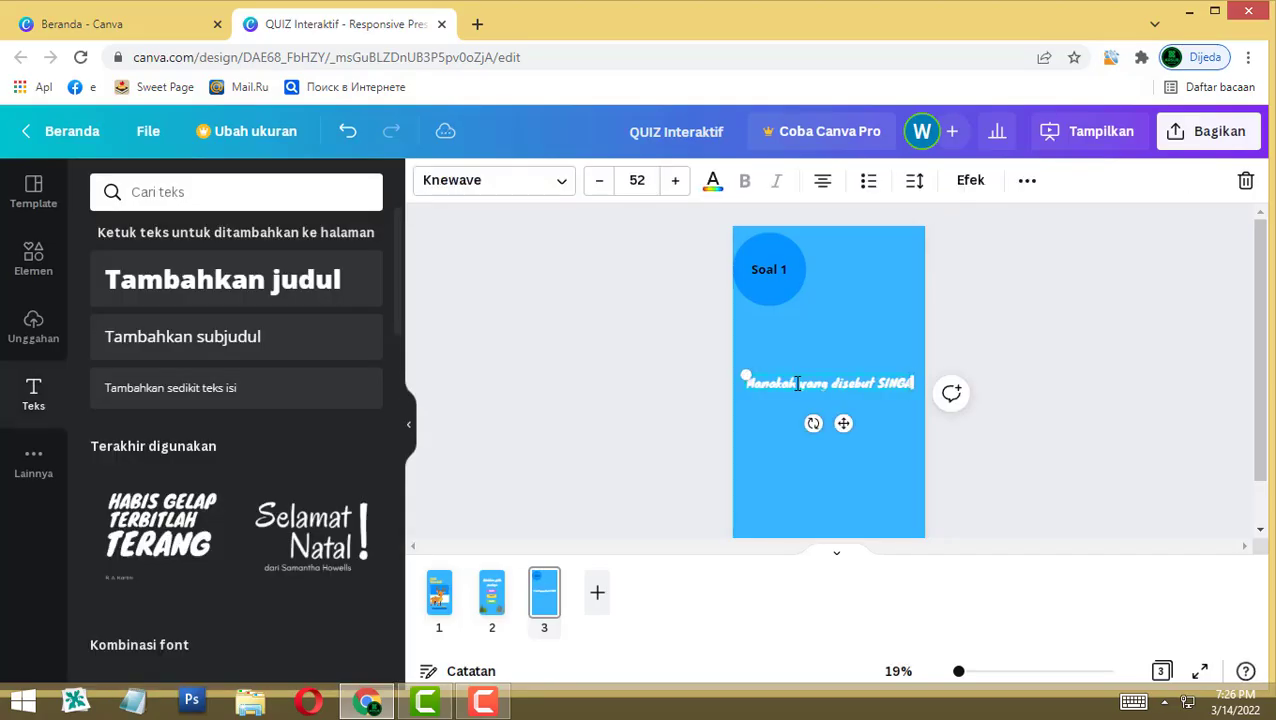
drag(798, 383, 804, 331)
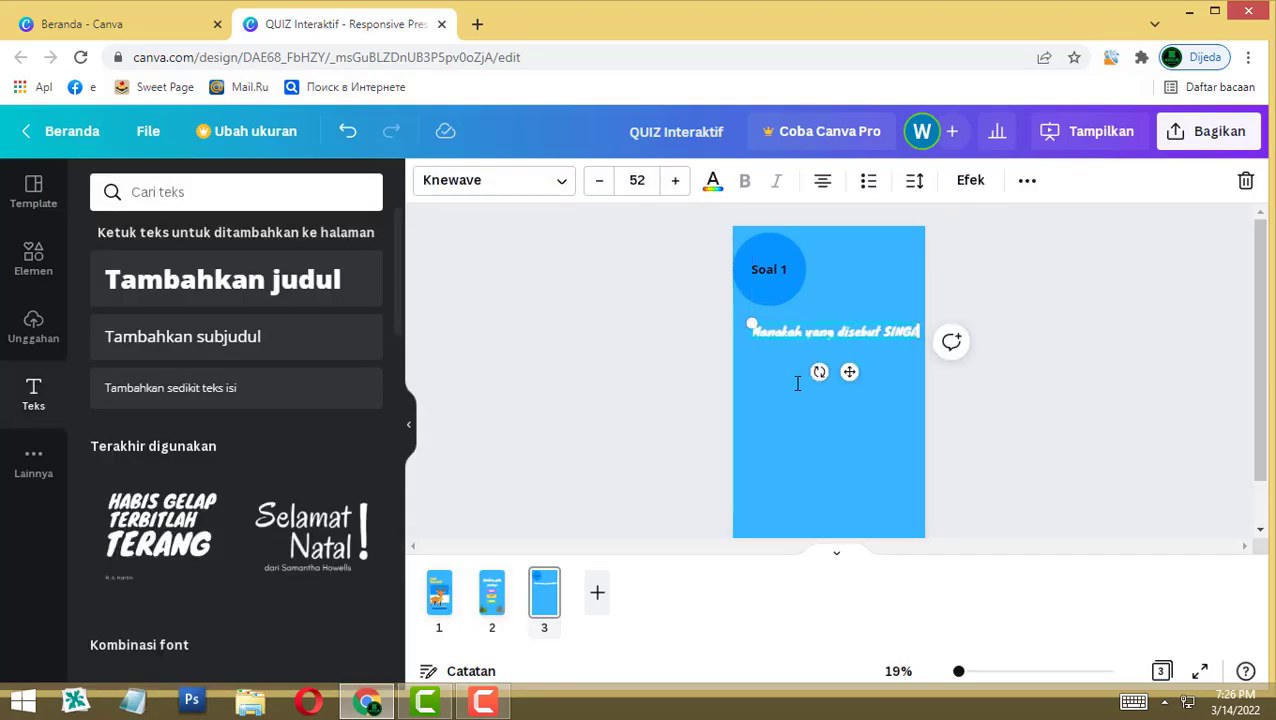
drag(918, 331, 894, 339)
key(Escape)
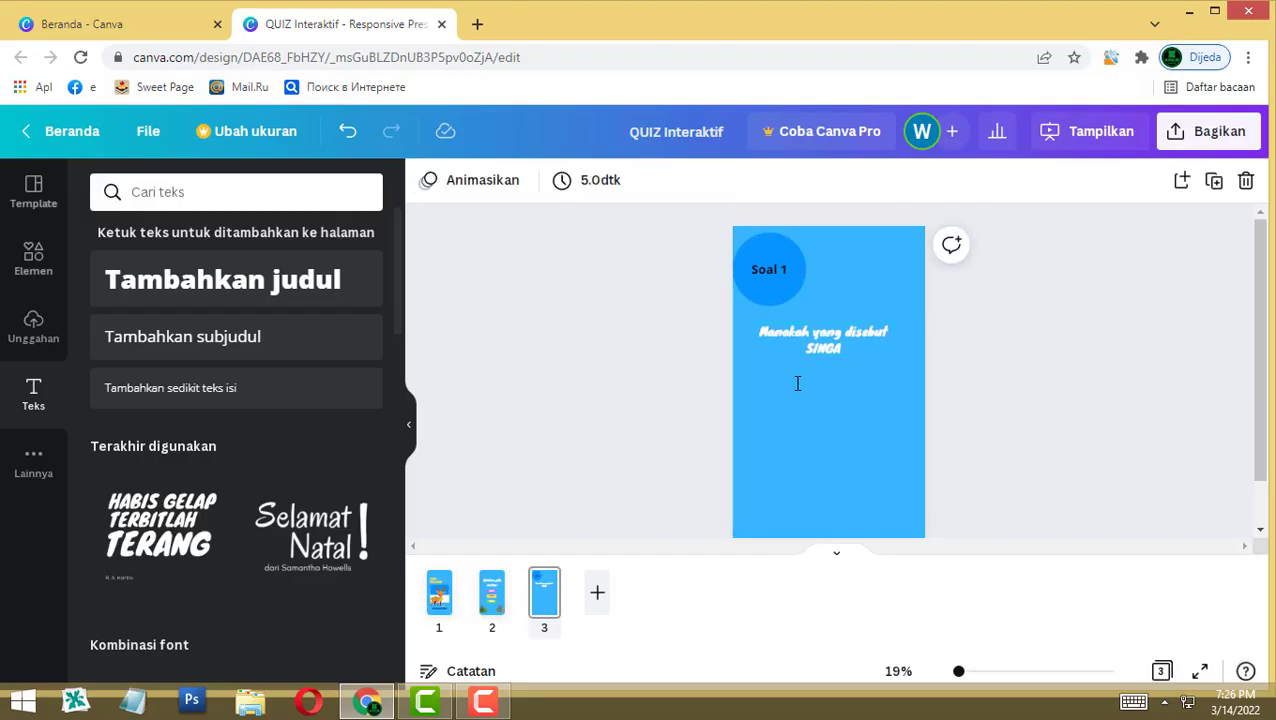
Step: Search elements for 'singa' and add the cartoon lion to page 3
click(33, 258)
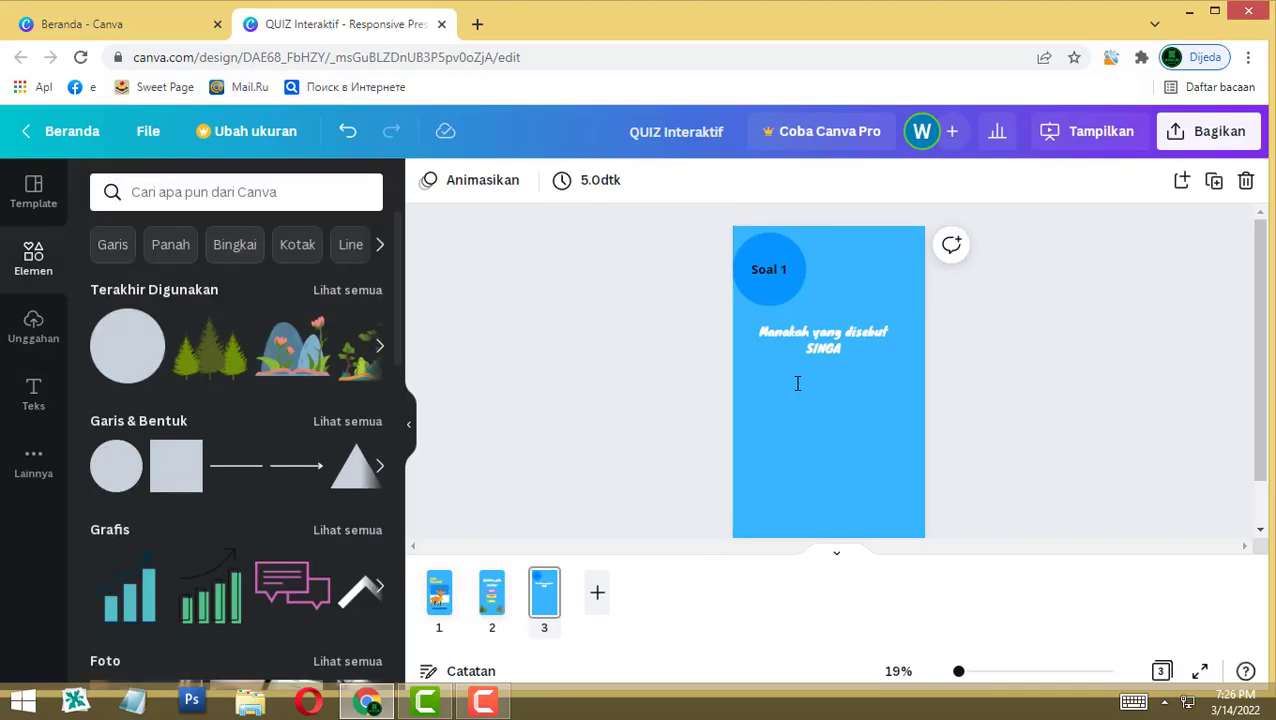
click(236, 192)
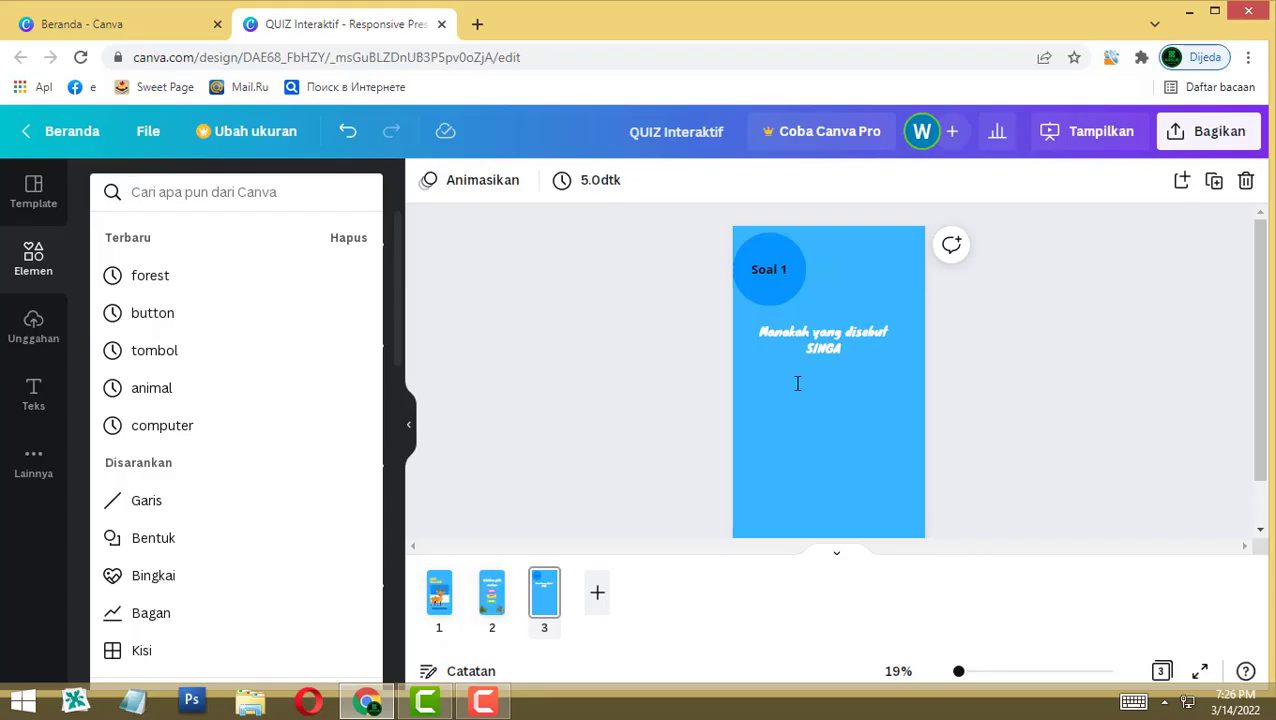
text(singa)
key(Return)
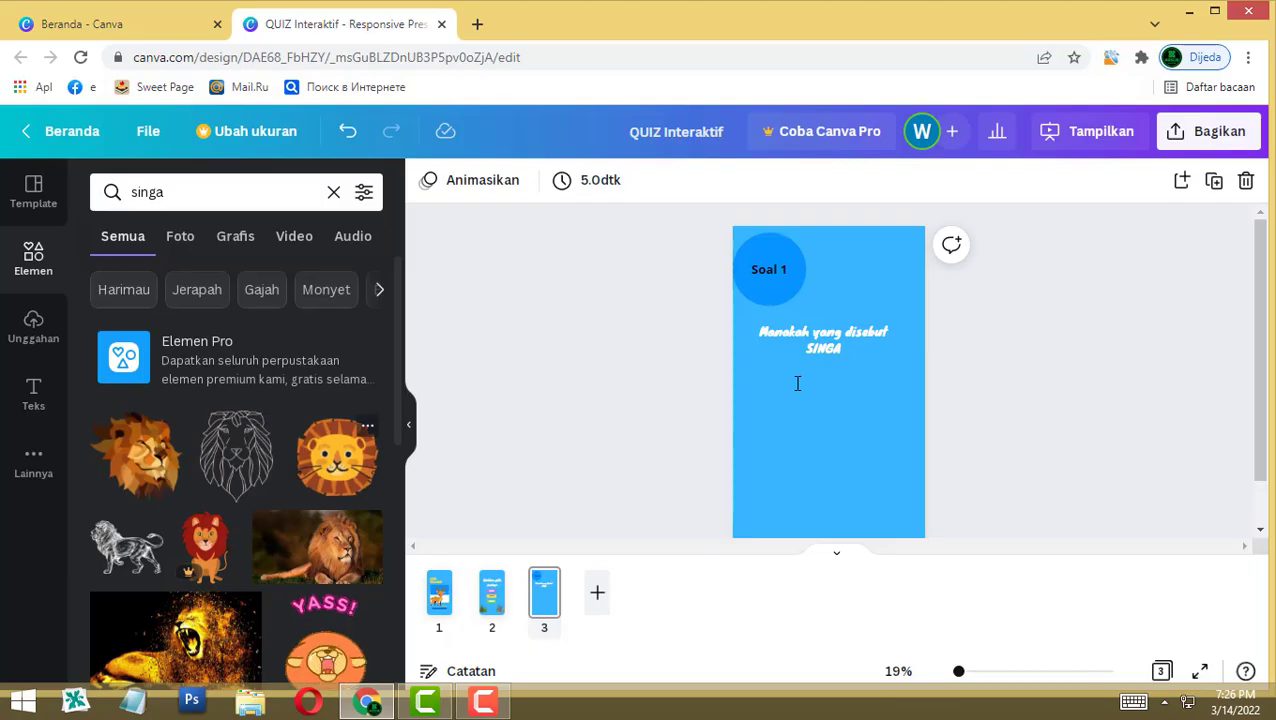
click(336, 455)
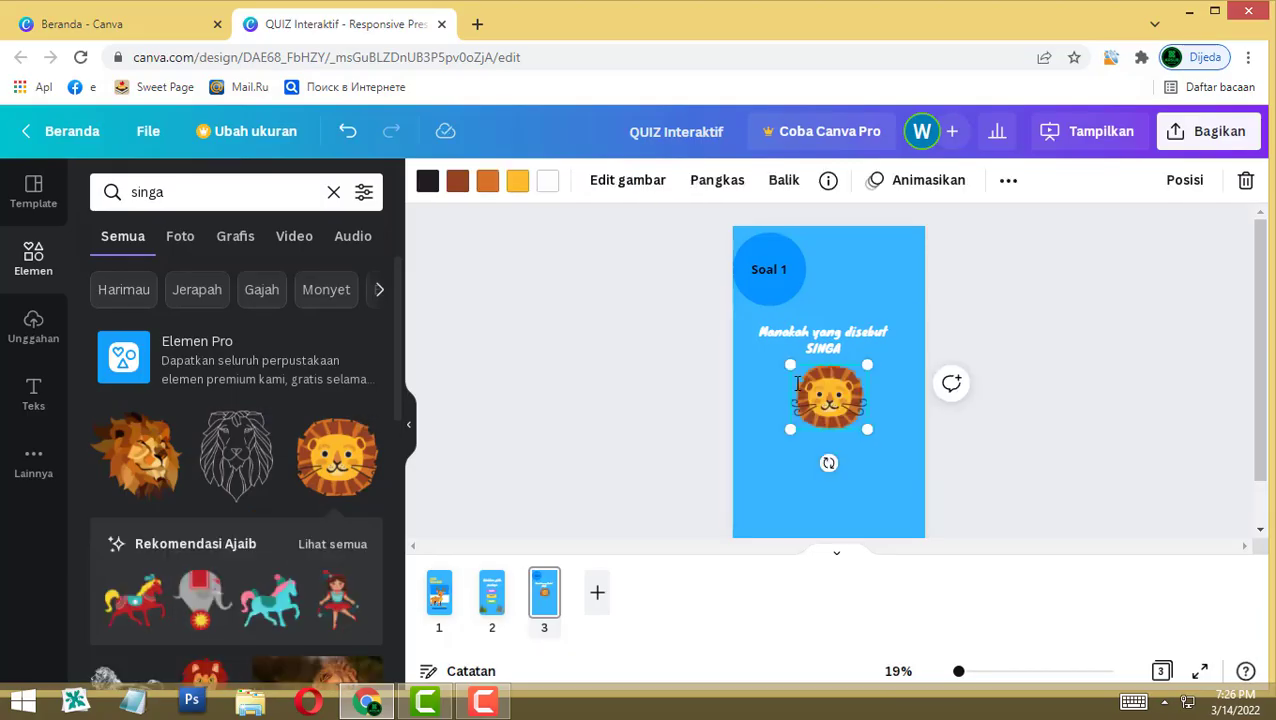
Step: Search 'gajah', add the elephant and gorilla, and shrink the three animals to fit
click(162, 192)
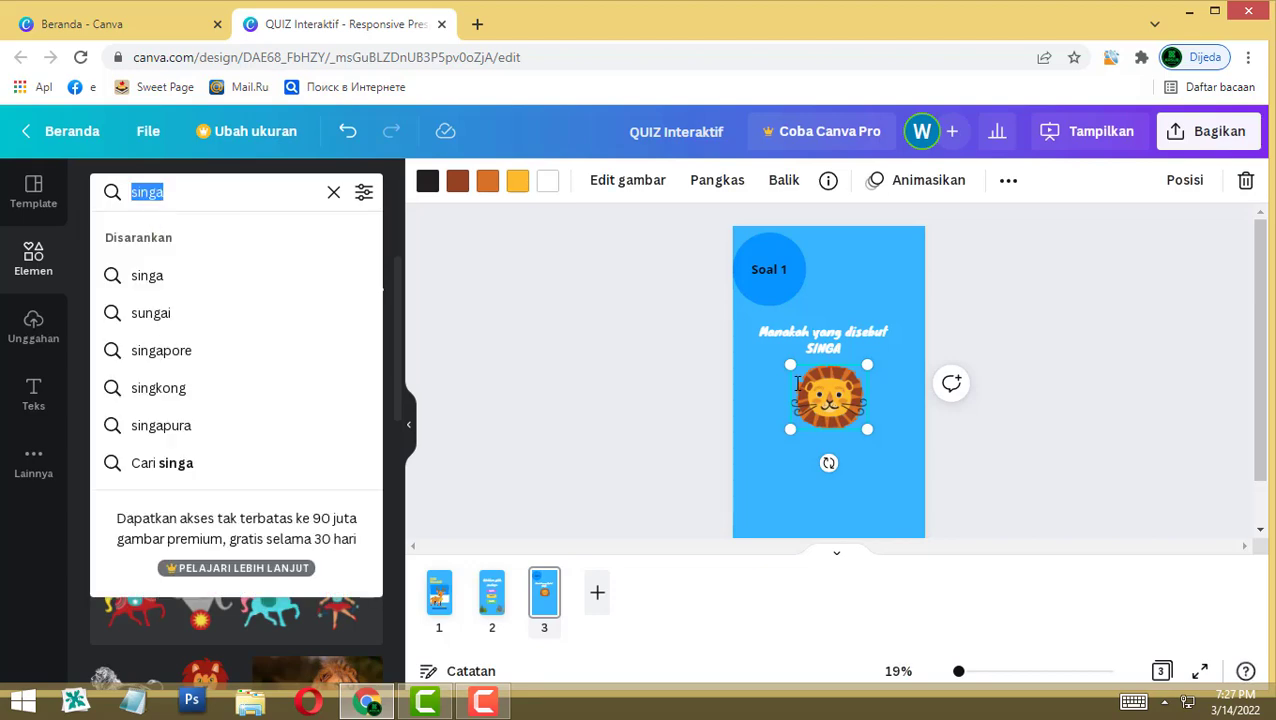
text(gajah)
key(Return)
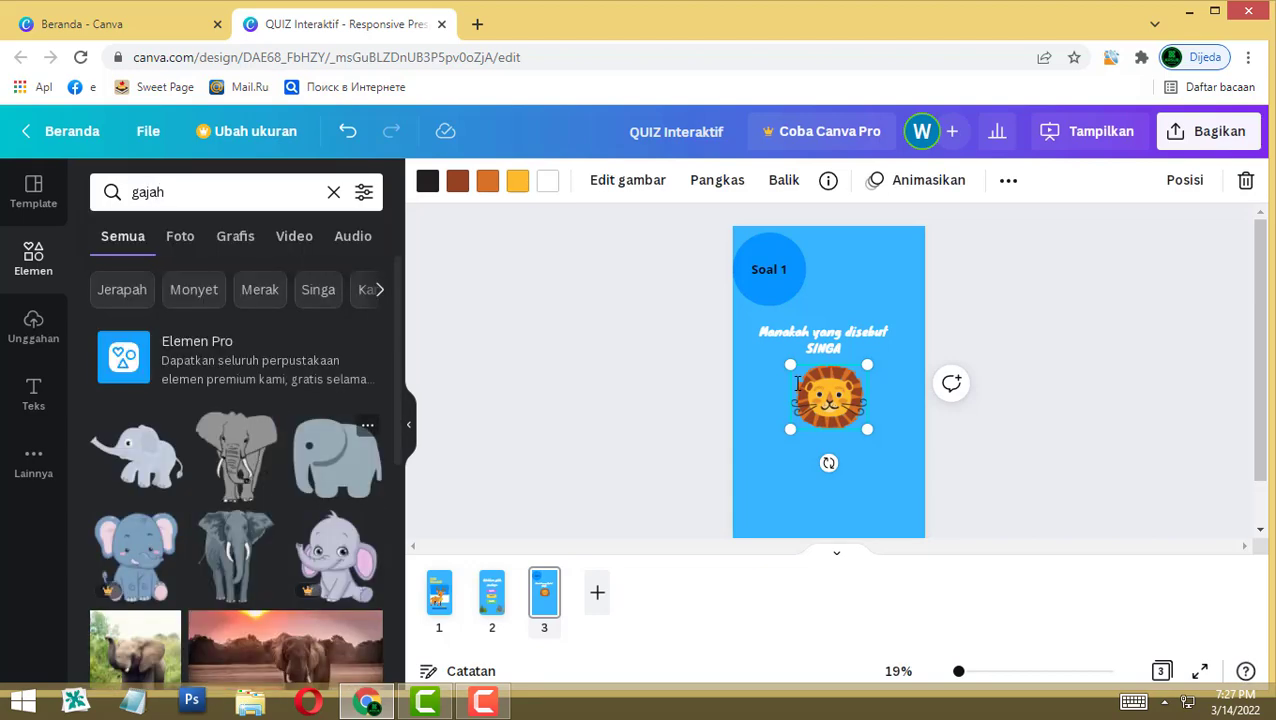
drag(797, 383, 798, 451)
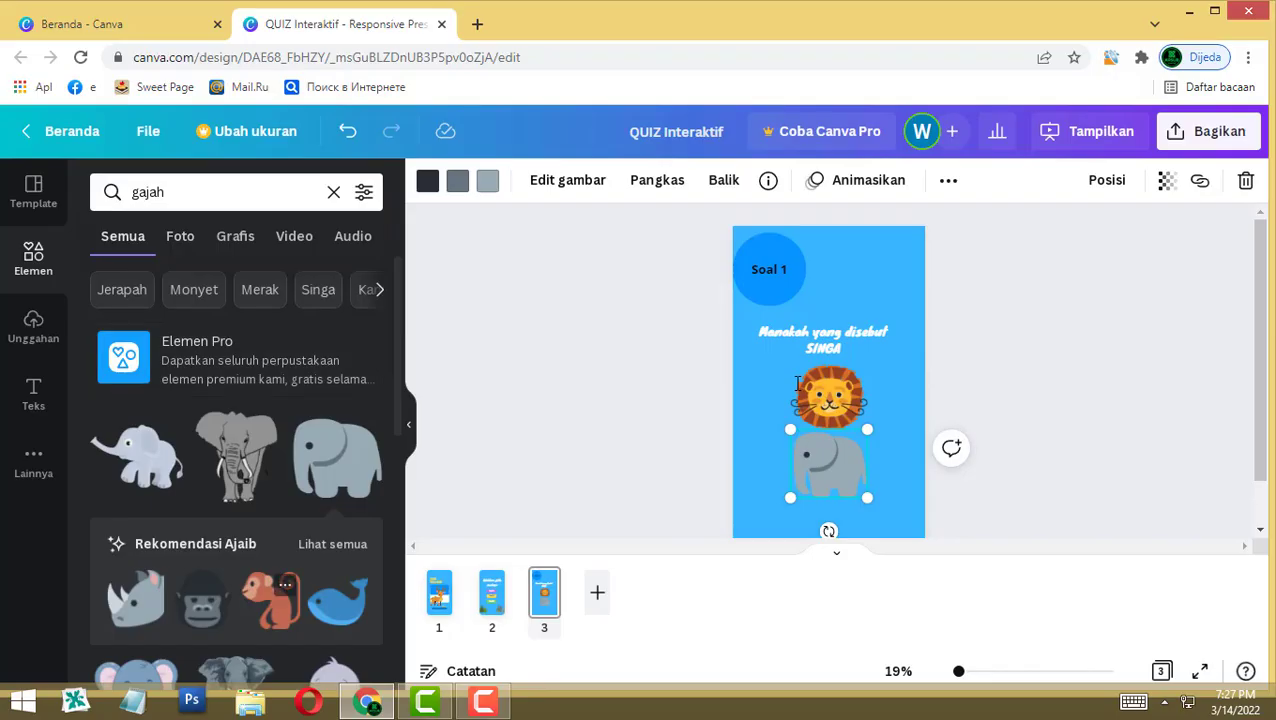
click(203, 598)
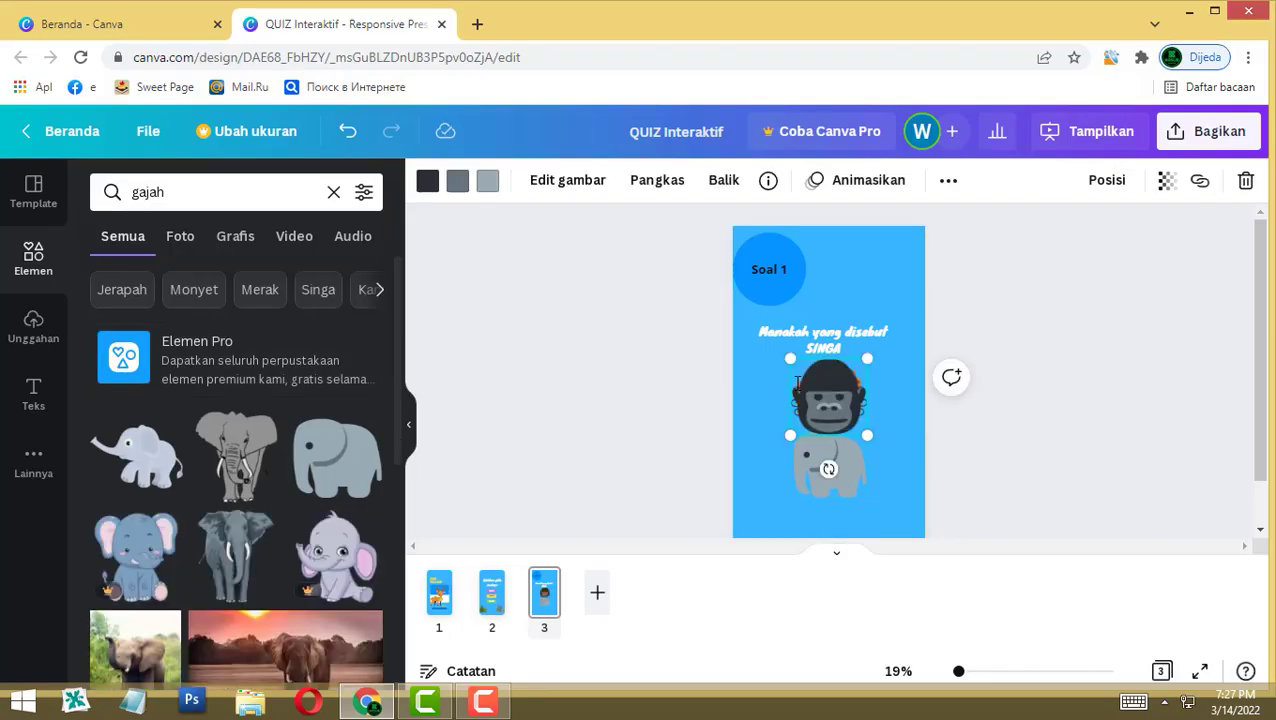
drag(828, 397, 828, 515)
shift+click(797, 384)
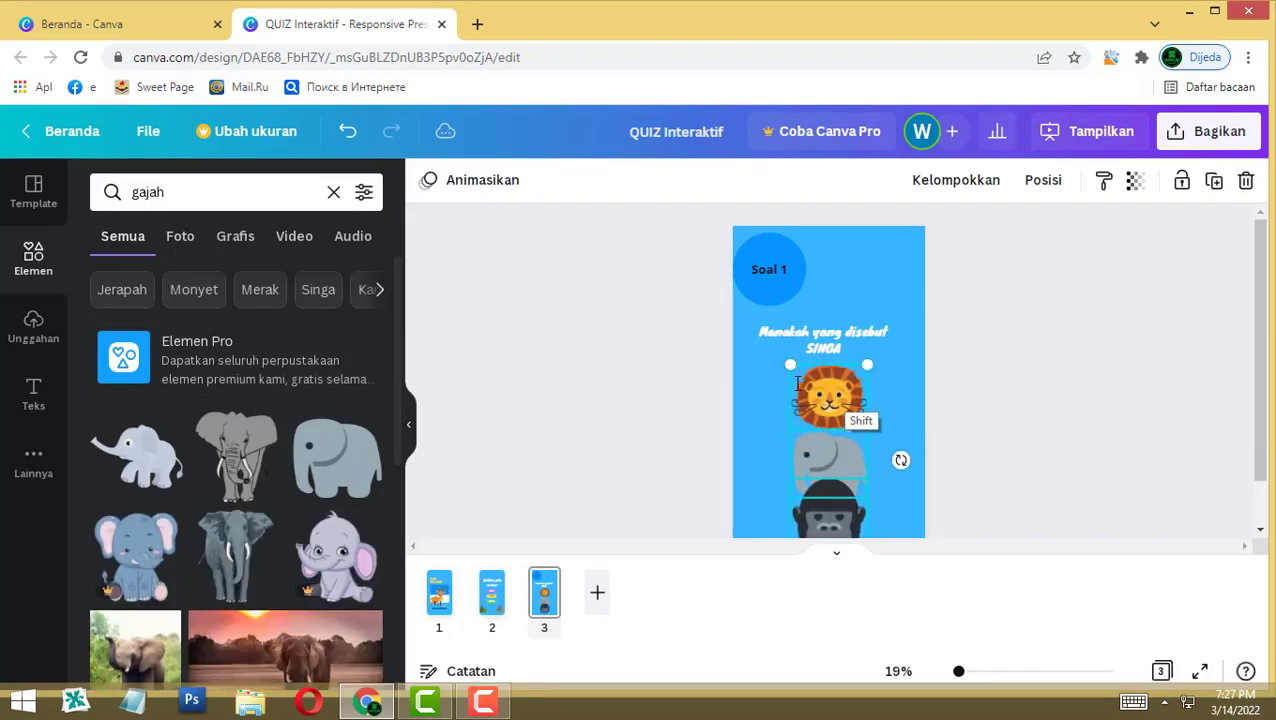
drag(867, 365, 847, 413)
drag(881, 499, 843, 456)
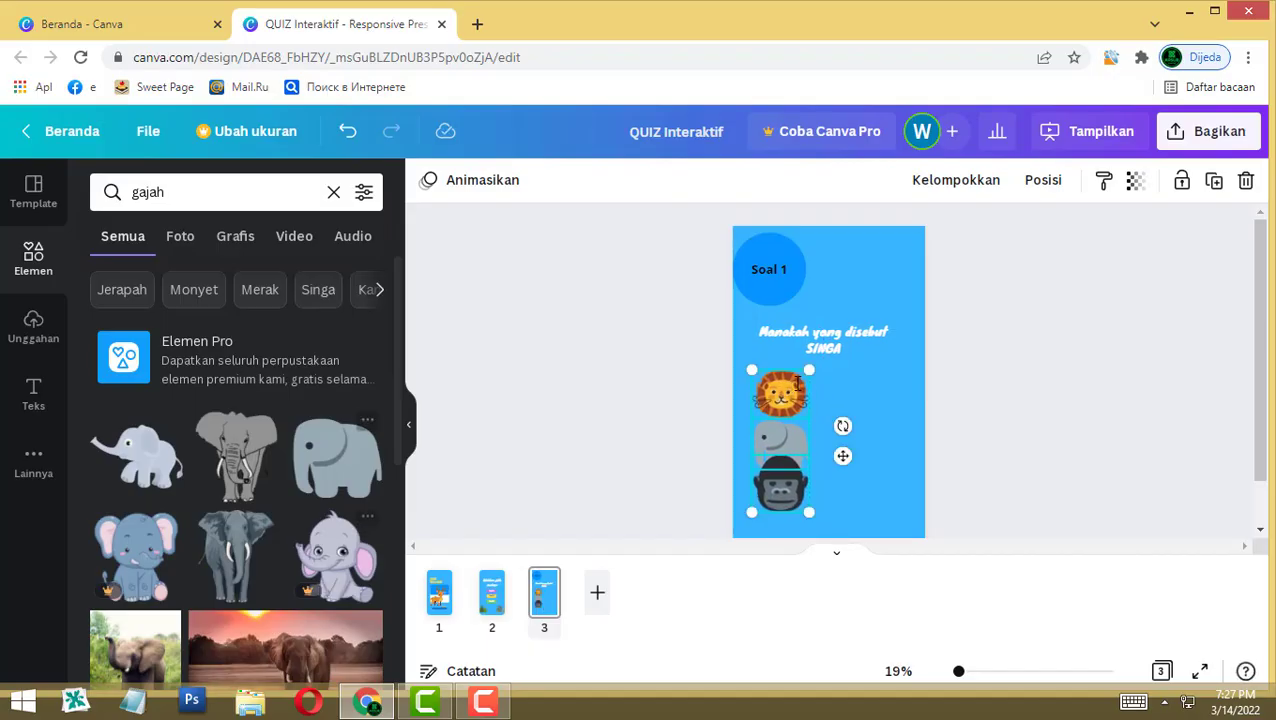
Step: Search 'tupai' and add a resized squirrel picture at the page's bottom-left
click(158, 200)
double_click(158, 195)
text(t)
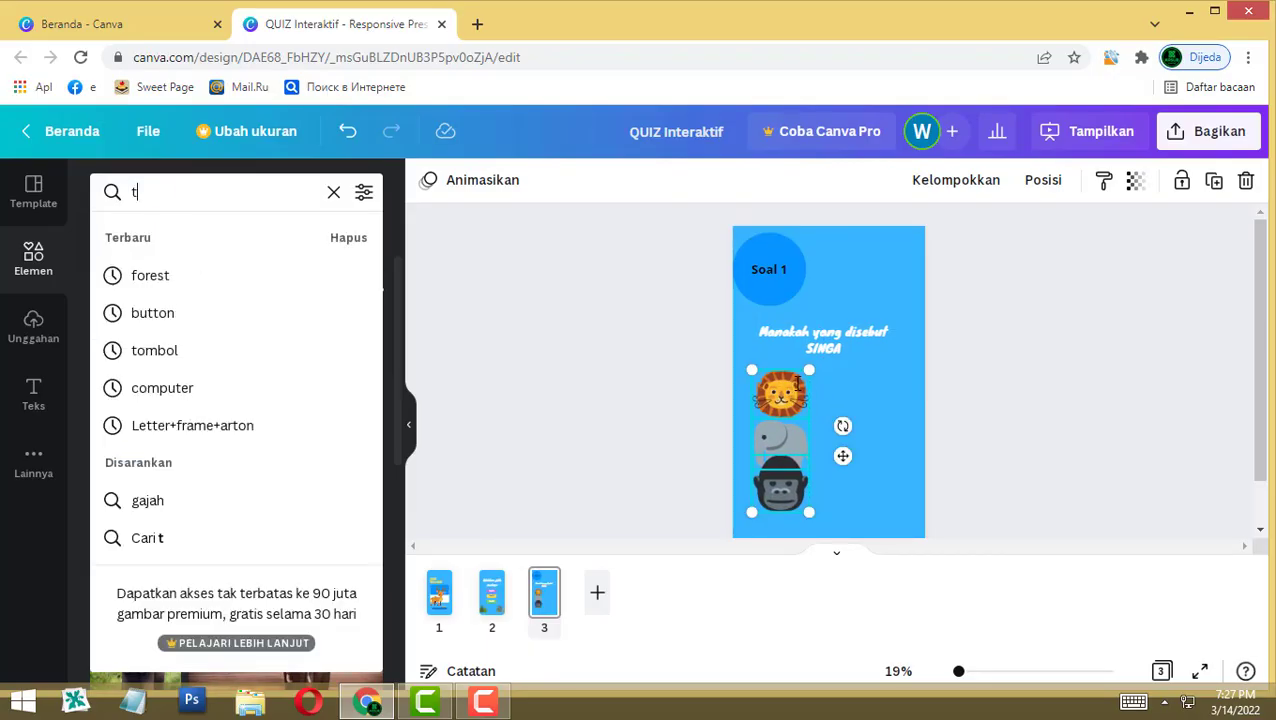
text(upai)
key(Return)
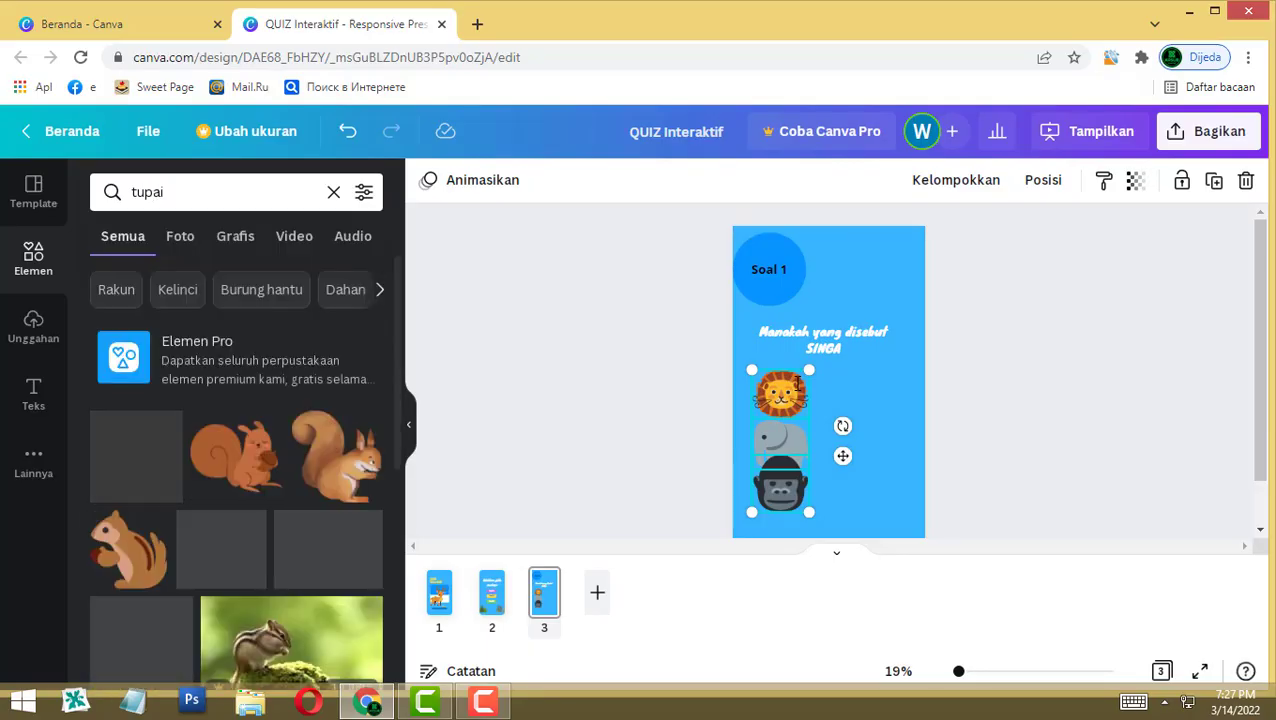
click(336, 456)
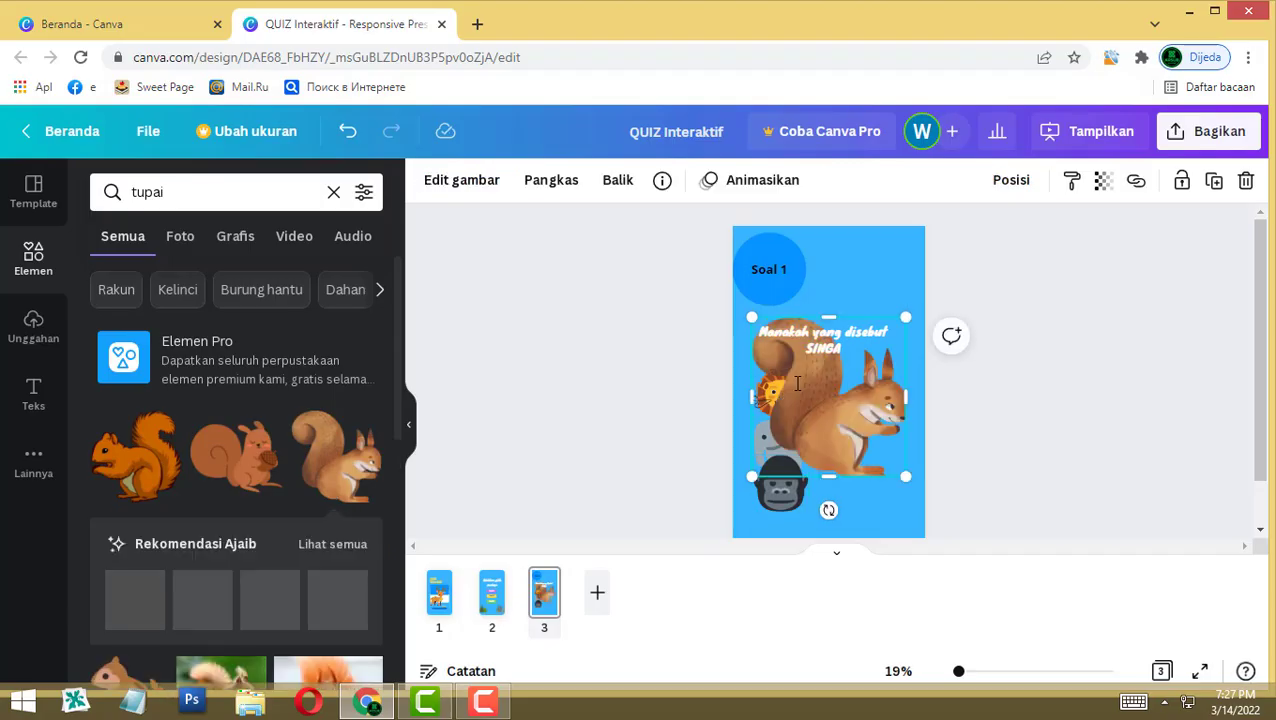
drag(906, 316, 827, 402)
drag(790, 440, 745, 497)
click(870, 440)
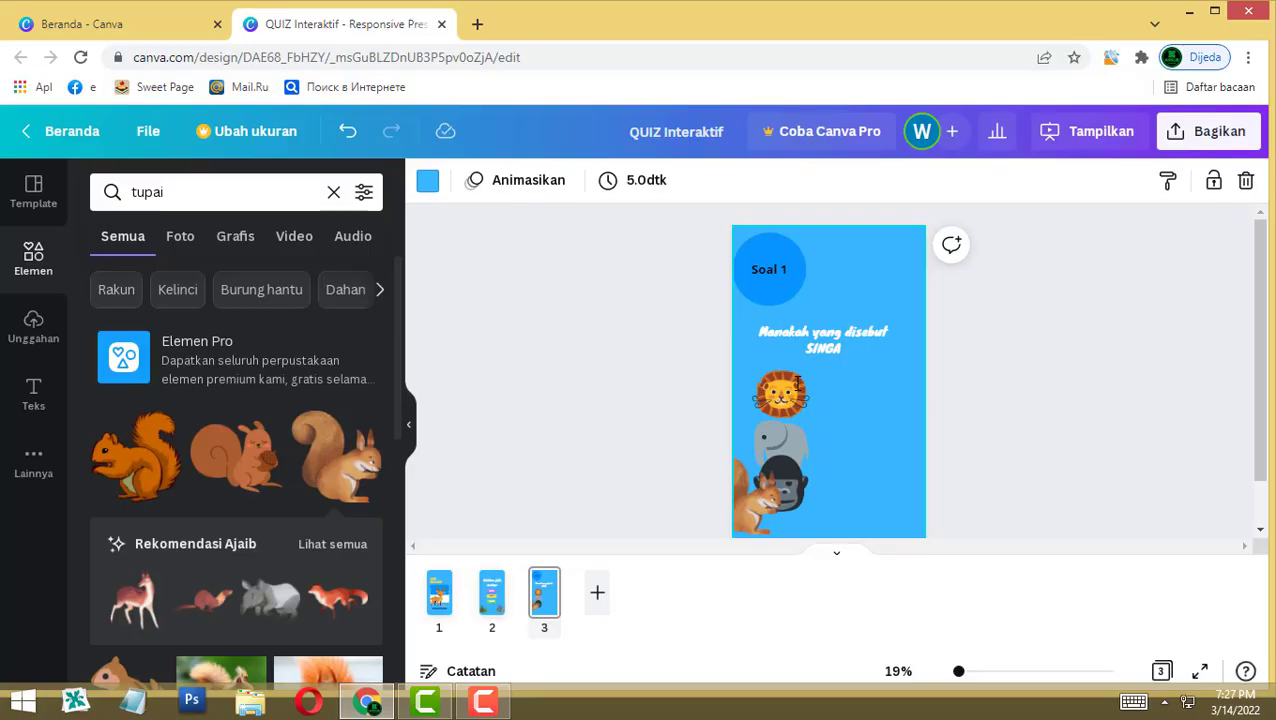
Step: Arrange the four animals in a 2×2 grid and centre the Soal 1 circle at the top
drag(780, 440, 866, 393)
drag(797, 502, 880, 482)
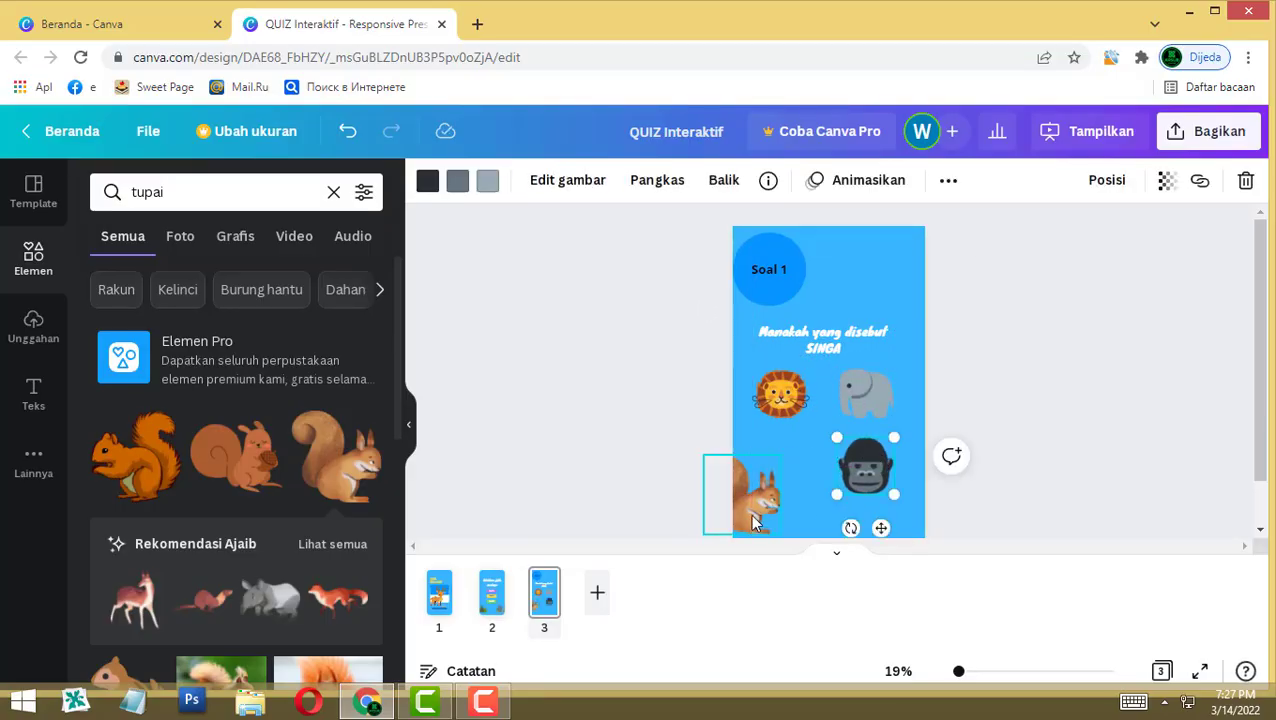
drag(752, 522, 790, 487)
drag(820, 420, 800, 440)
drag(777, 485, 785, 477)
click(822, 433)
drag(769, 282, 827, 295)
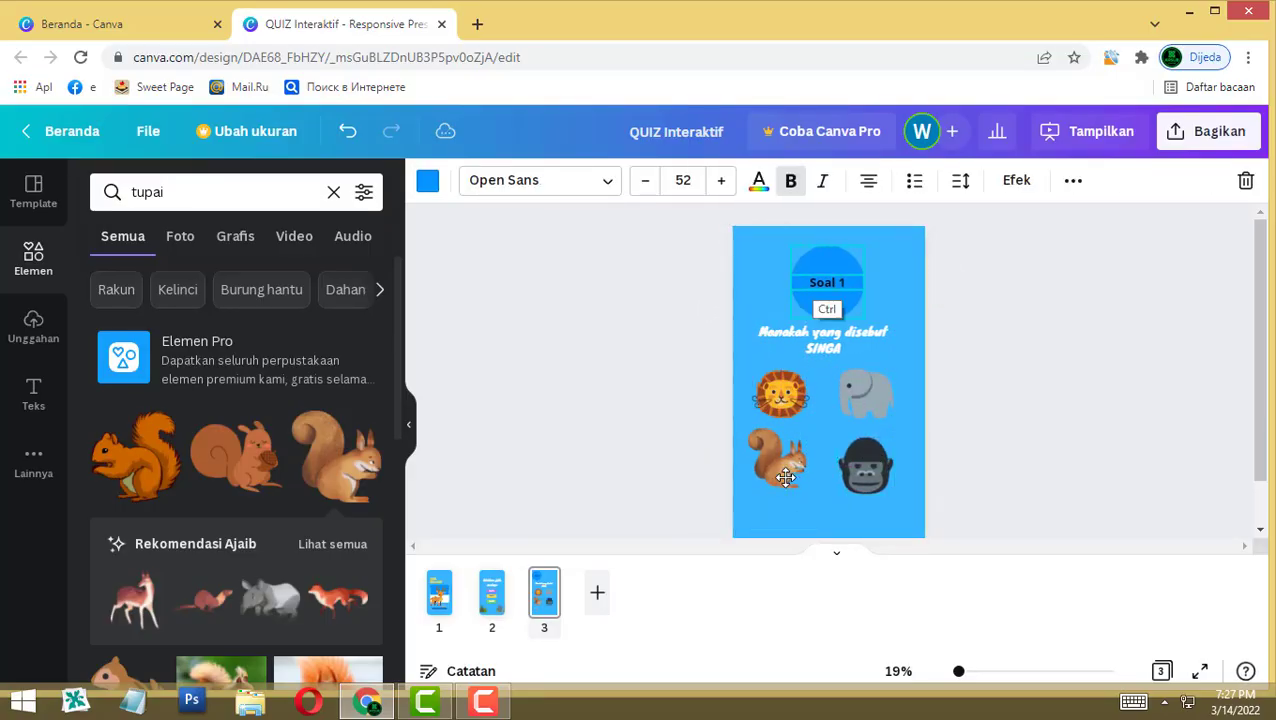
click(960, 350)
drag(782, 471, 785, 477)
click(866, 393)
click(960, 350)
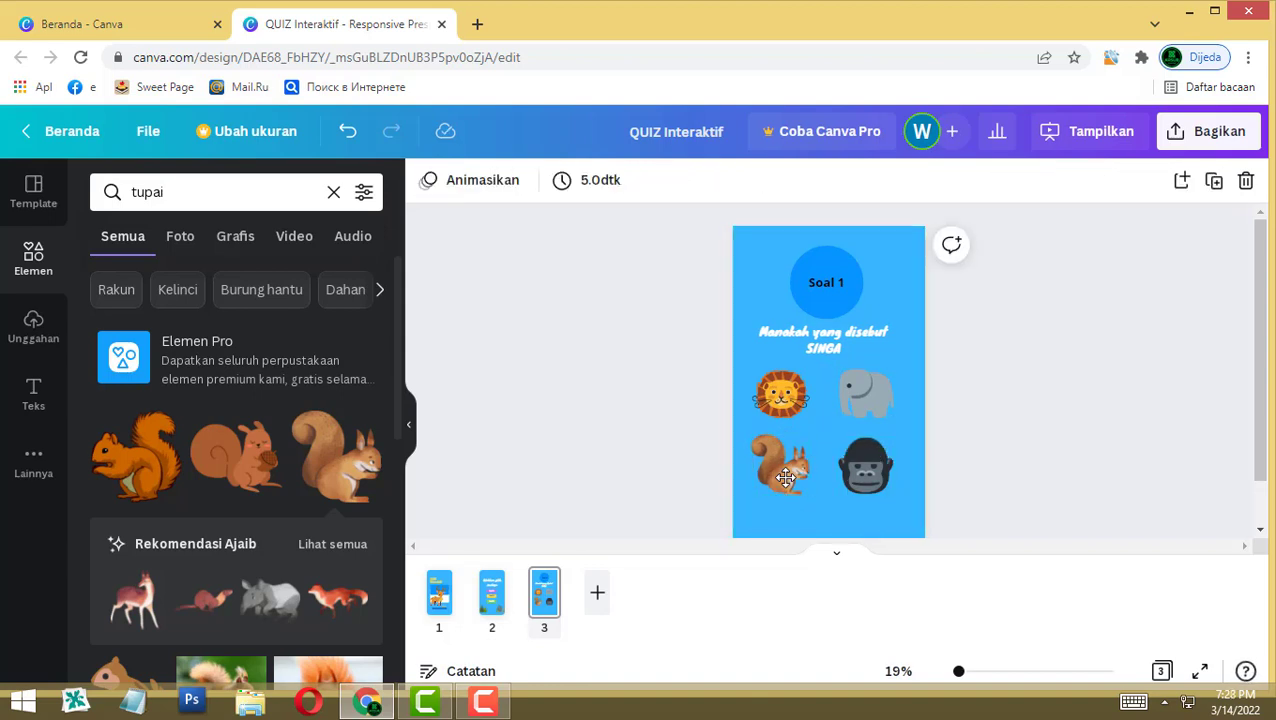
Step: Add a blank page 4 and paste the Soal 1 circle and label onto it
click(597, 592)
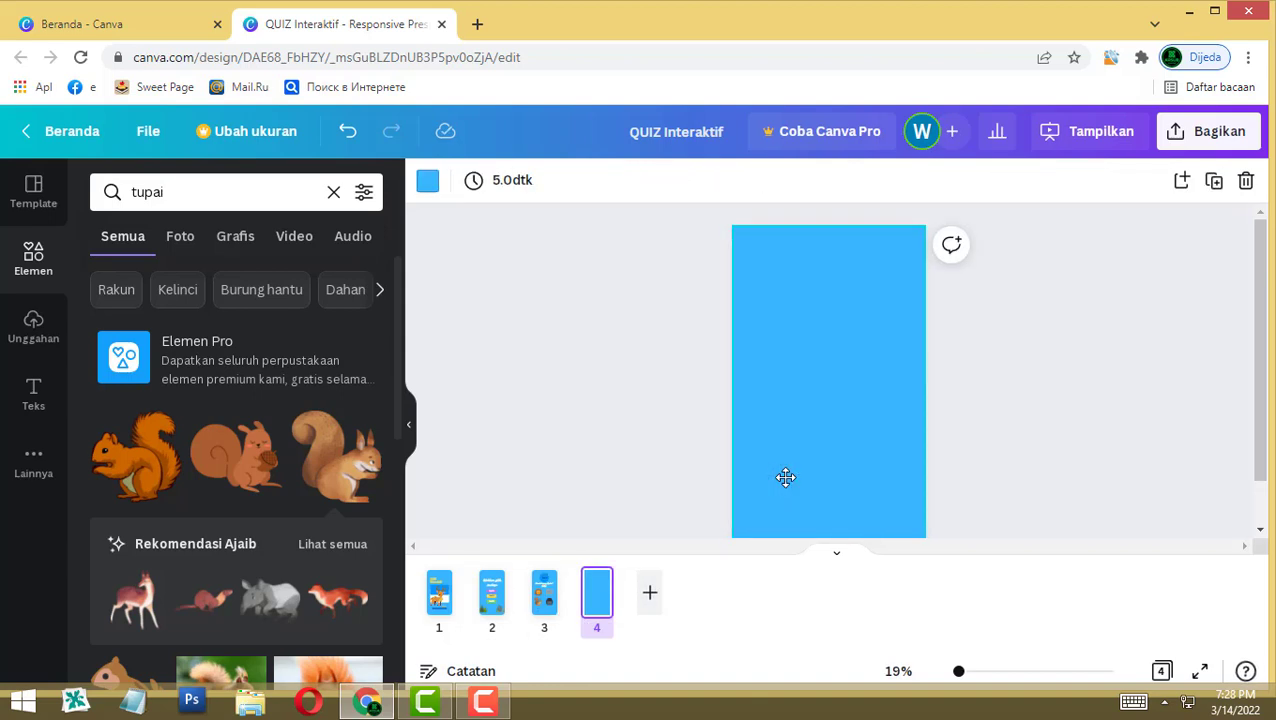
click(544, 592)
click(826, 282)
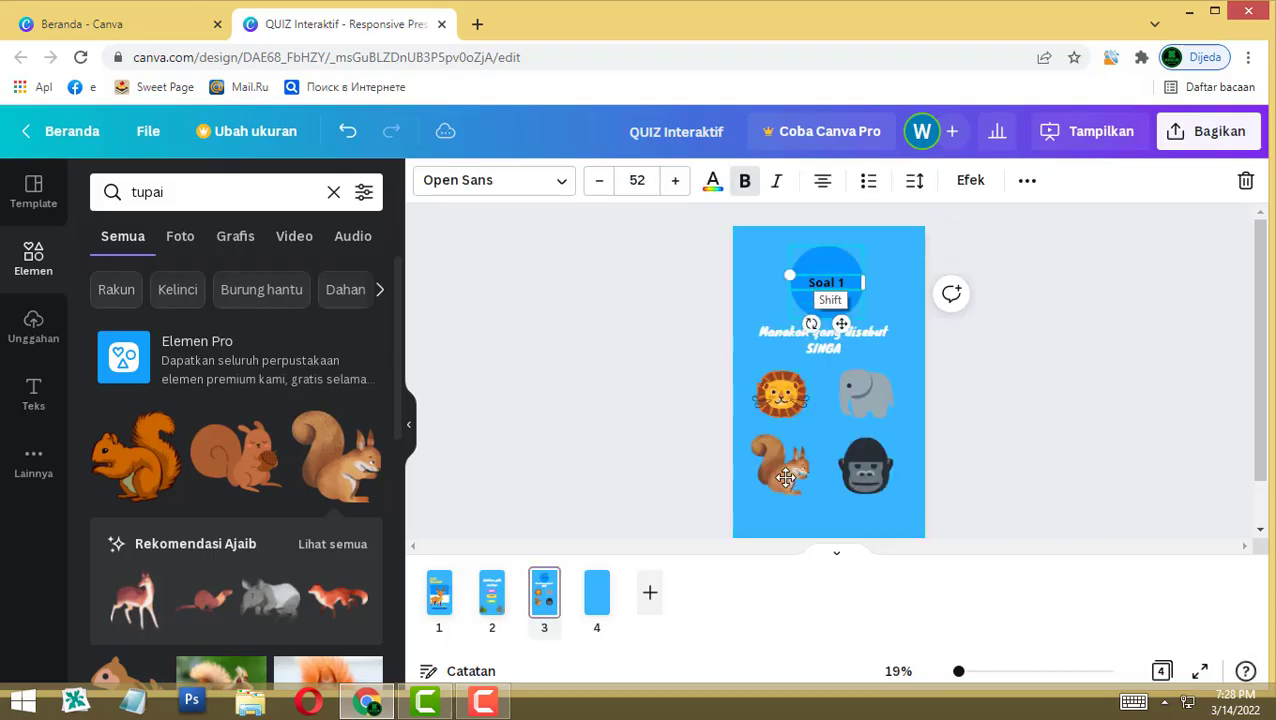
shift+click(826, 305)
click(597, 592)
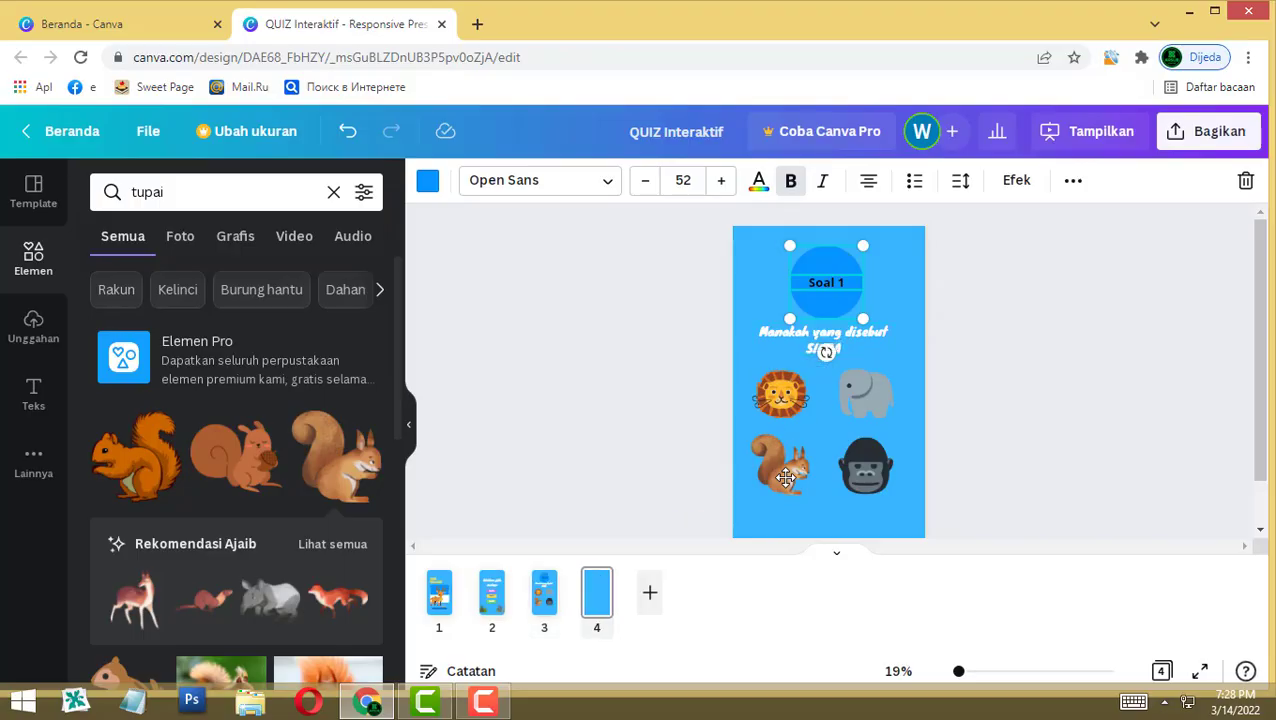
key(ctrl+v)
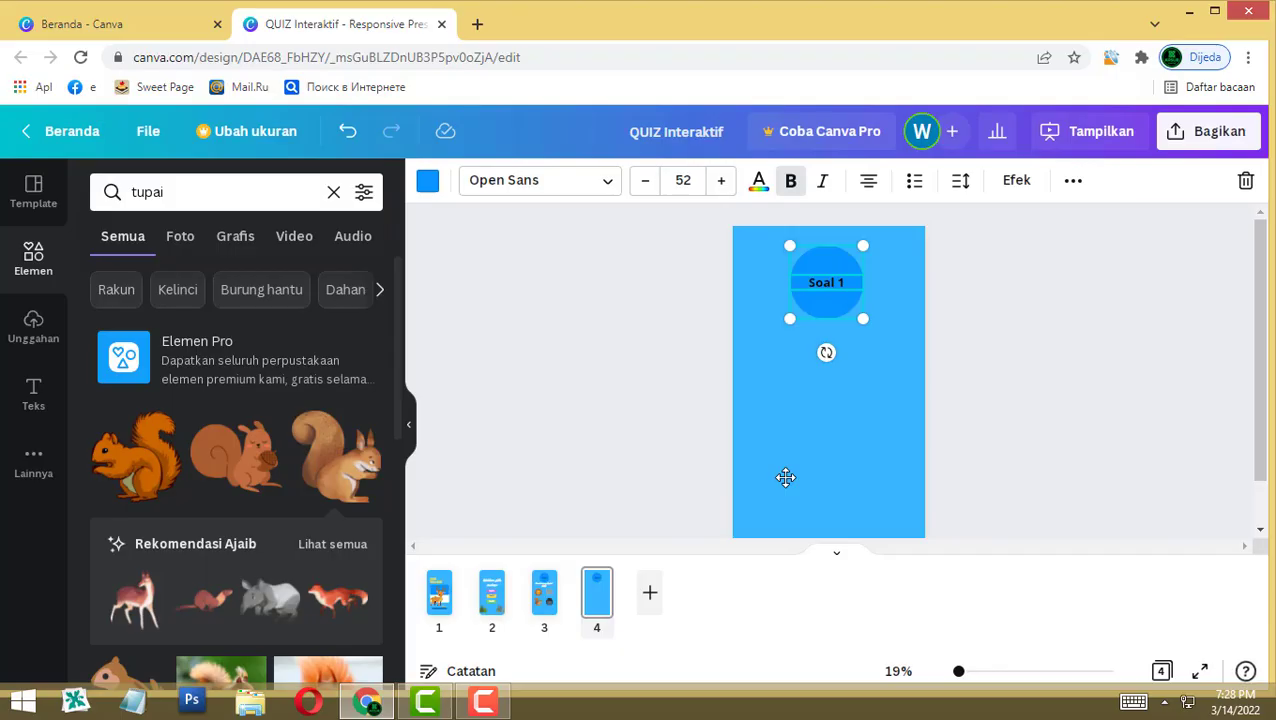
Step: Copy the 'Manakah yang disebut SINGA' question text from page 3 onto page 4
click(544, 592)
click(823, 340)
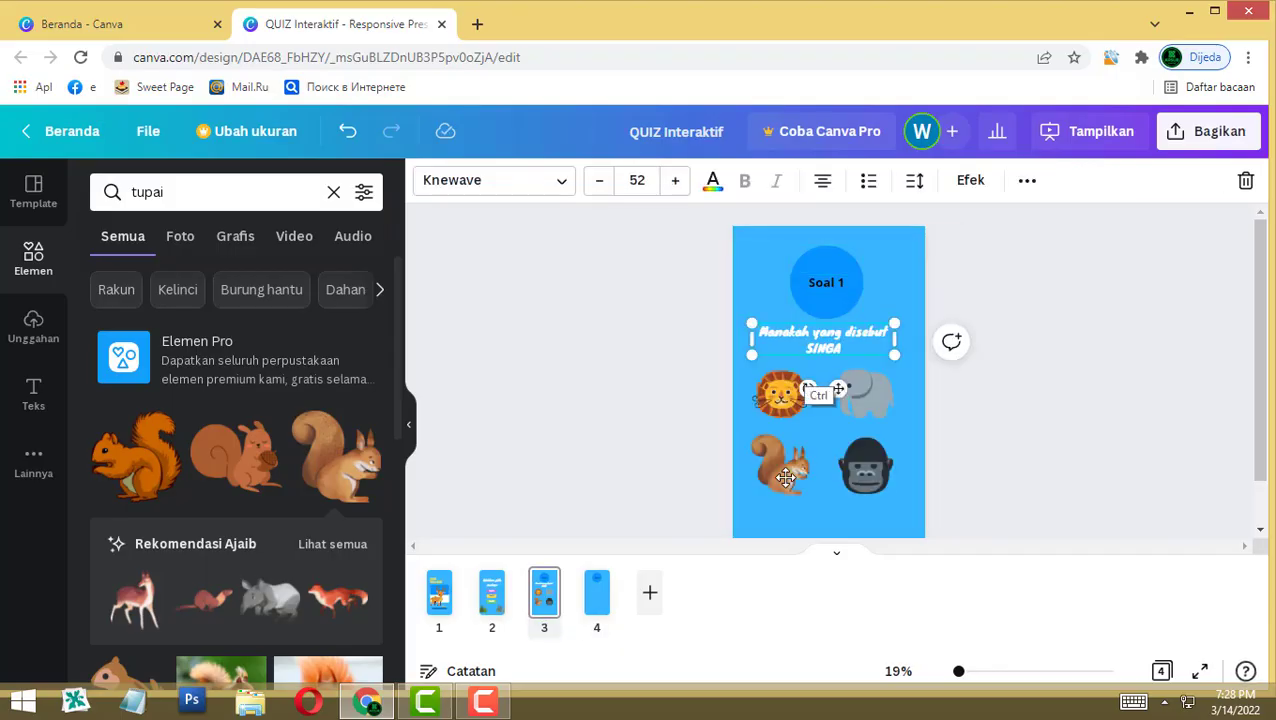
key(ctrl+c)
click(596, 592)
key(ctrl+v)
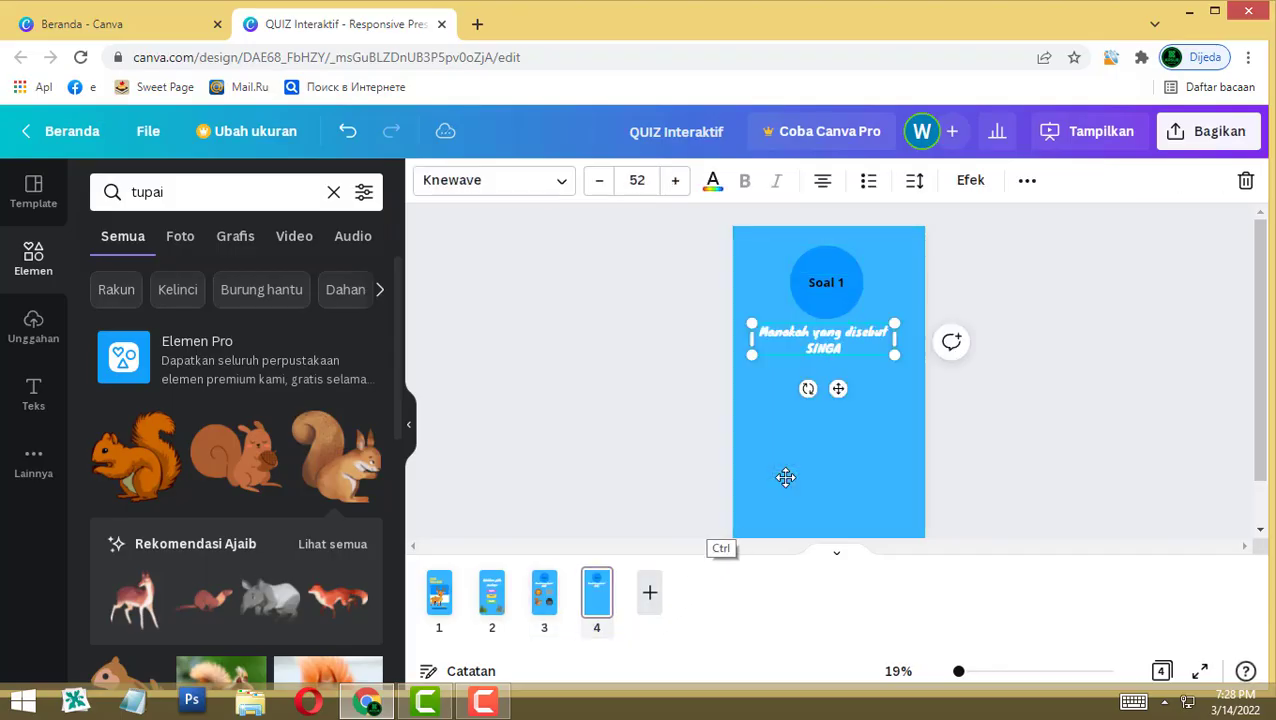
click(785, 477)
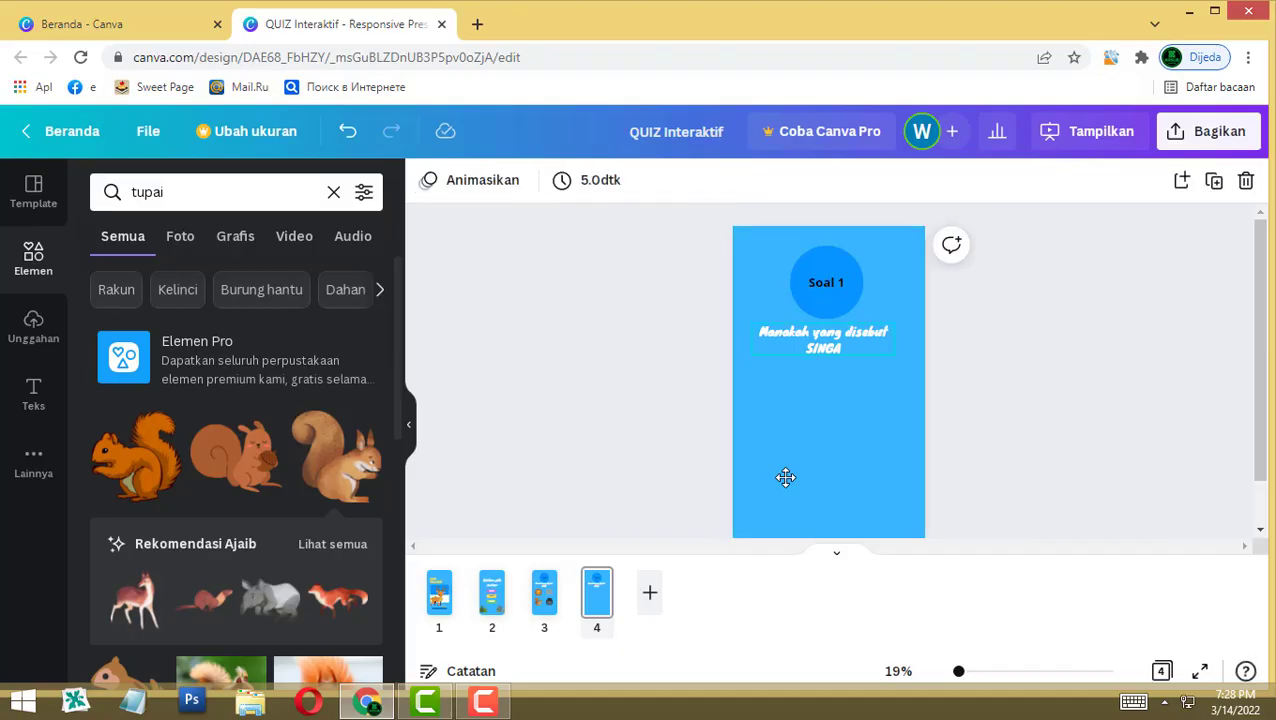
Step: Change the page 4 circle label from Soal 1 to Soal 2
key(Tab)
key(Return)
click(840, 282)
key(BackSpace)
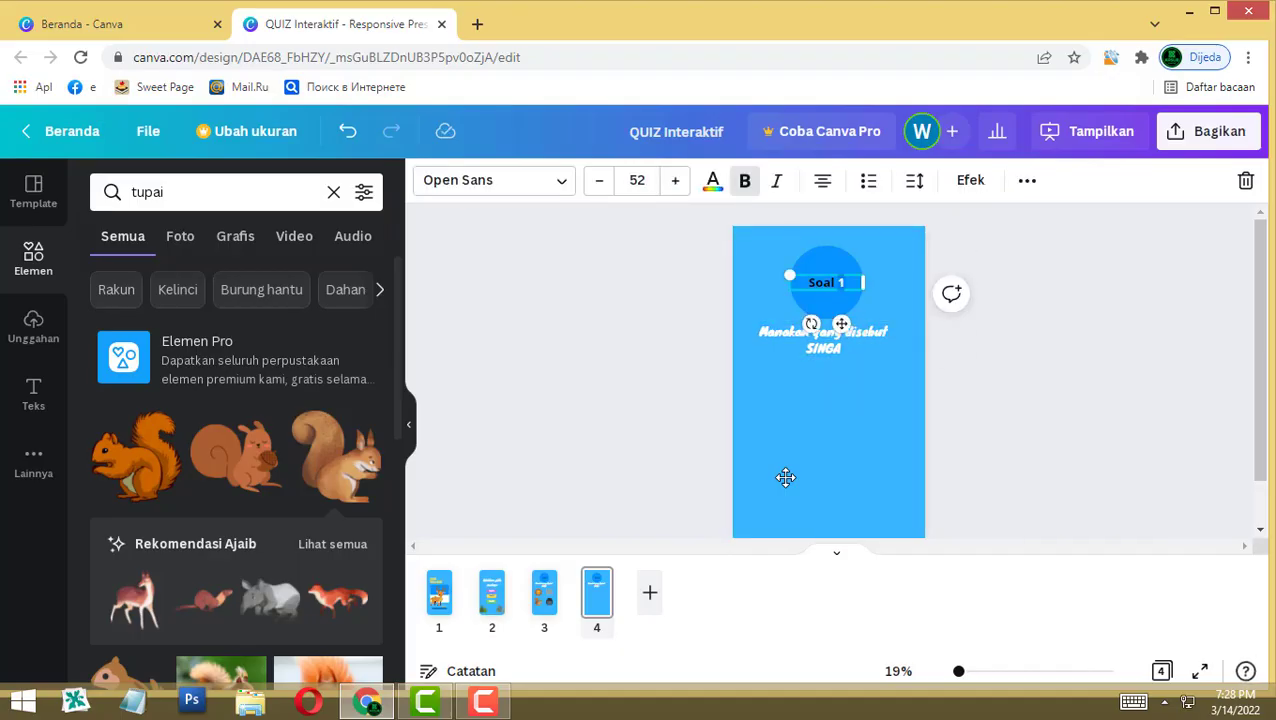
text(2)
click(785, 477)
scroll(320, 475, down, 3)
scroll(320, 475, up, 1)
Step: Rewrite the page 4 question as 'BINATANG APAKAH INI?' and place a monkey picture above it
click(333, 192)
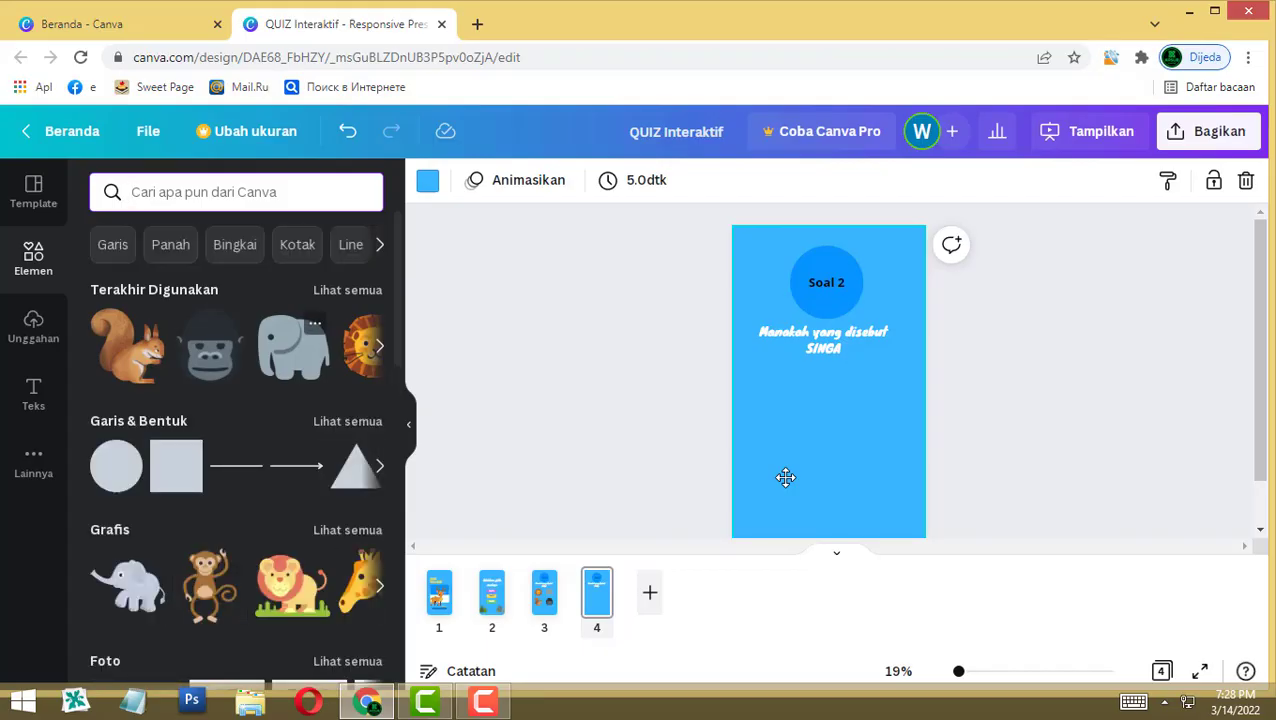
mouse_move(209, 586)
mouse_down()
mouse_move(772, 338)
mouse_move(817, 390)
mouse_up()
triple_click(823, 340)
text(BINATANG APAKAH INI?)
drag(770, 340, 825, 345)
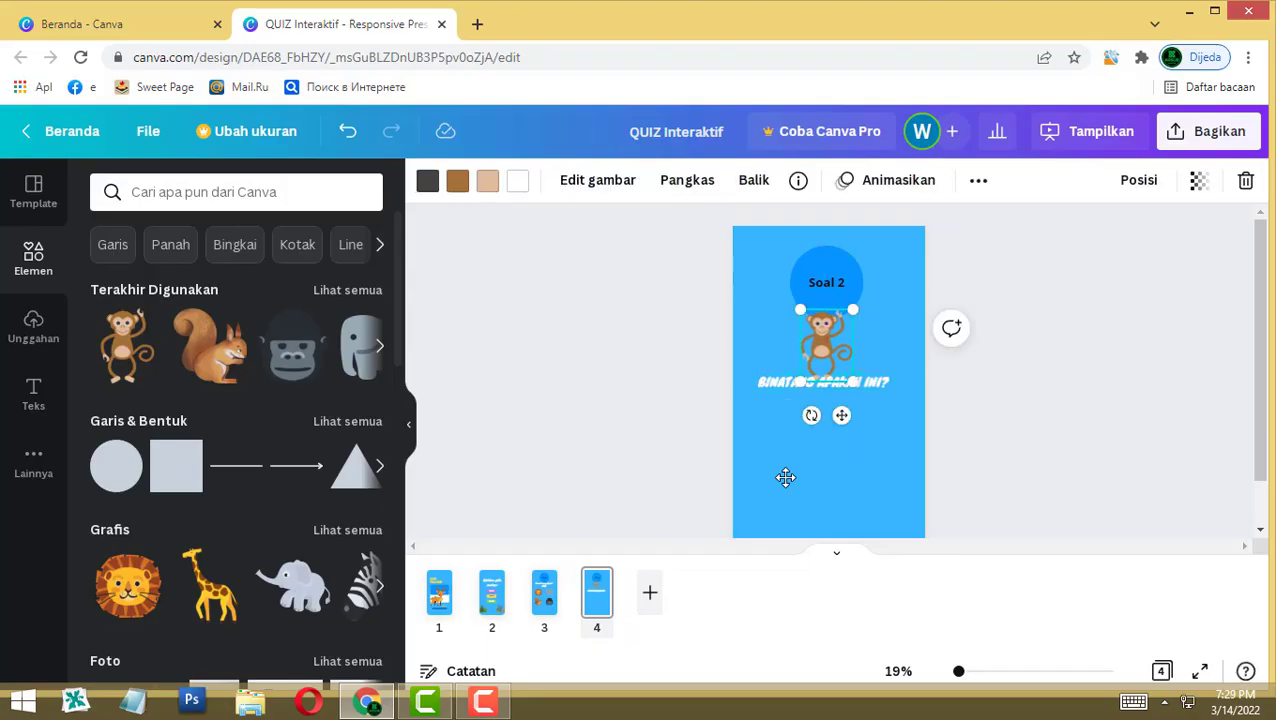
Step: Replace the monkey with a giraffe graphic, resized and centred above the question text
scroll(236, 450, down, 3)
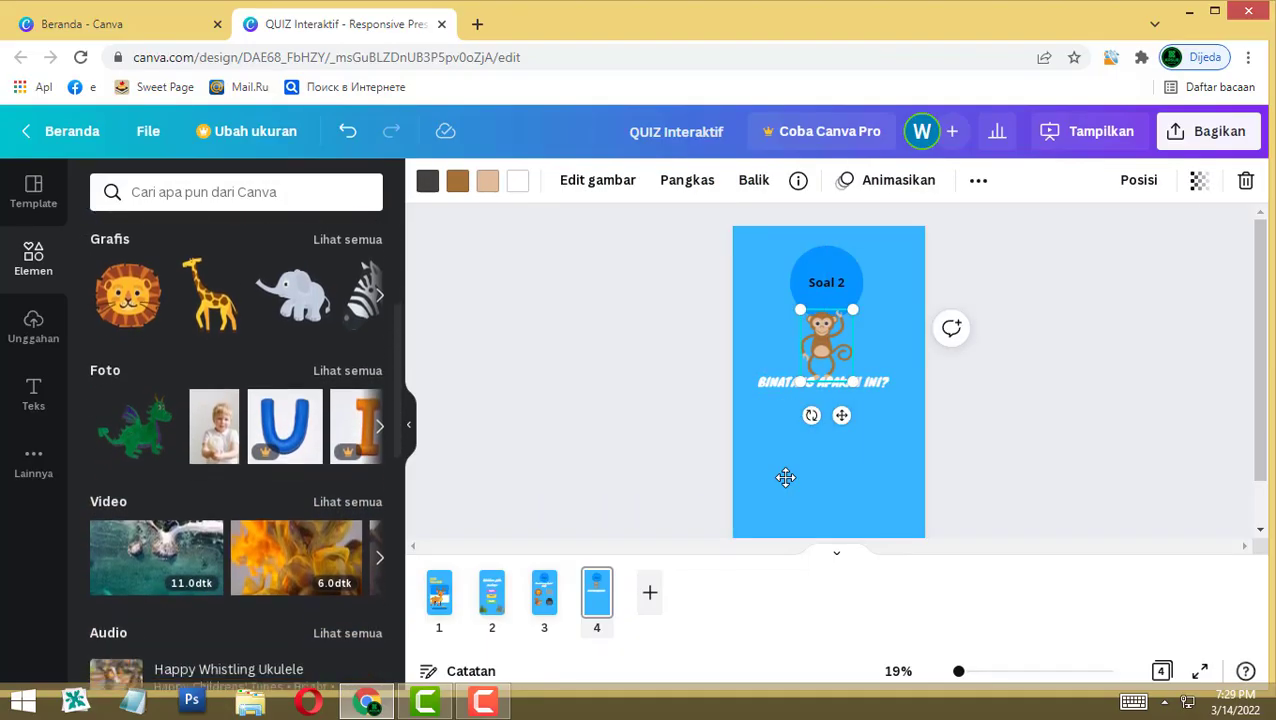
scroll(236, 450, up, 2)
click(348, 379)
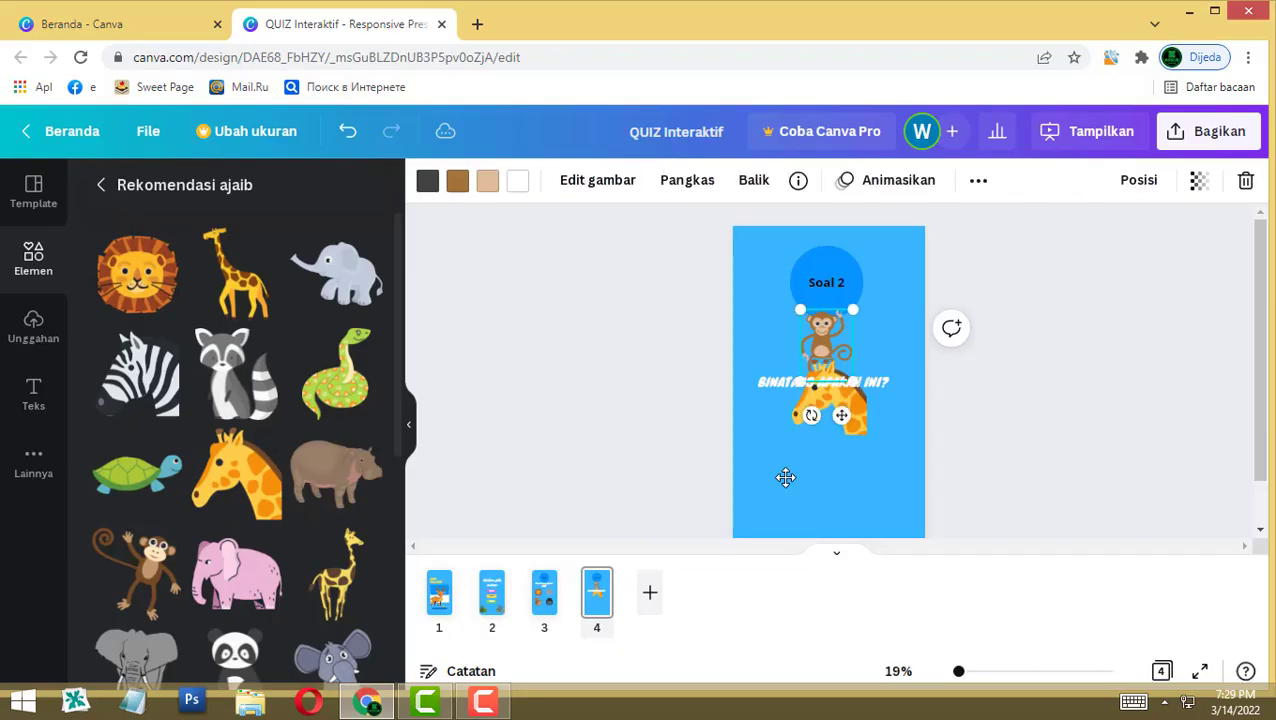
key(Delete)
mouse_move(867, 435)
mouse_down()
mouse_move(829, 397)
mouse_move(867, 435)
mouse_up()
drag(829, 397, 834, 336)
drag(834, 406, 848, 423)
click(886, 382)
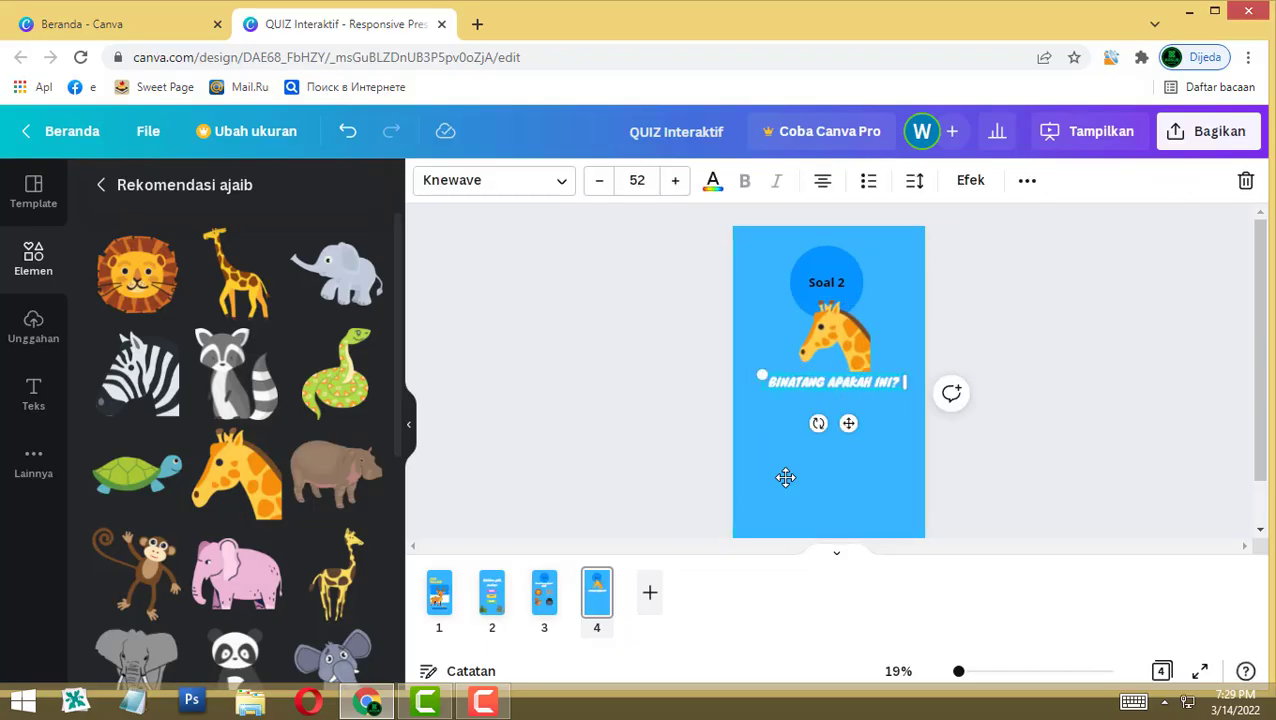
click(33, 259)
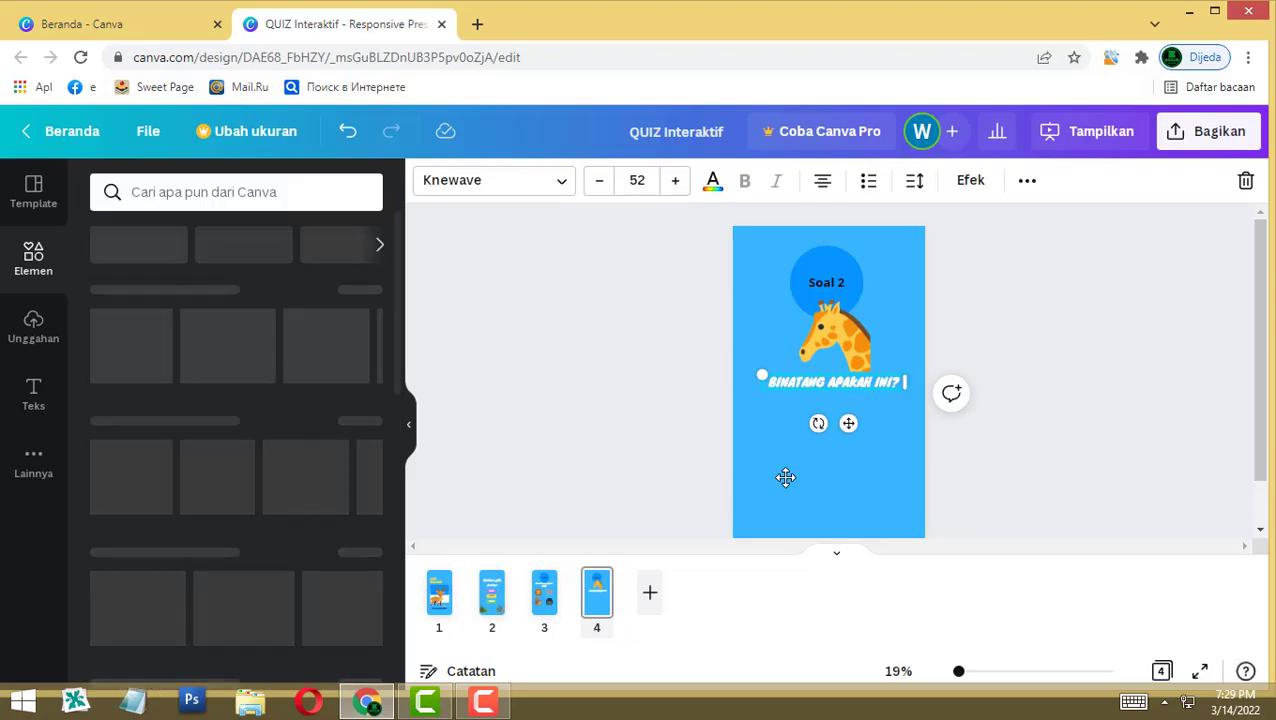
Step: Add an 'A. GAJAH' subheading at size 72 just below the question
click(33, 327)
click(33, 394)
key(Return)
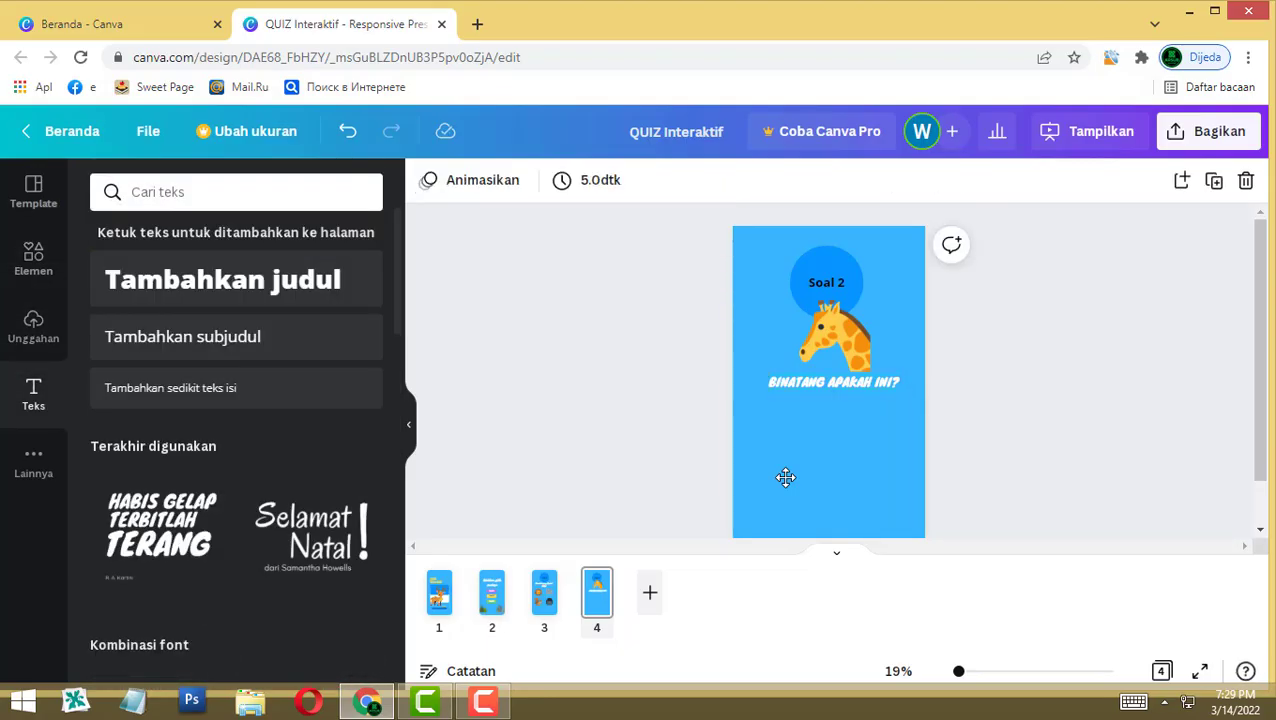
click(182, 336)
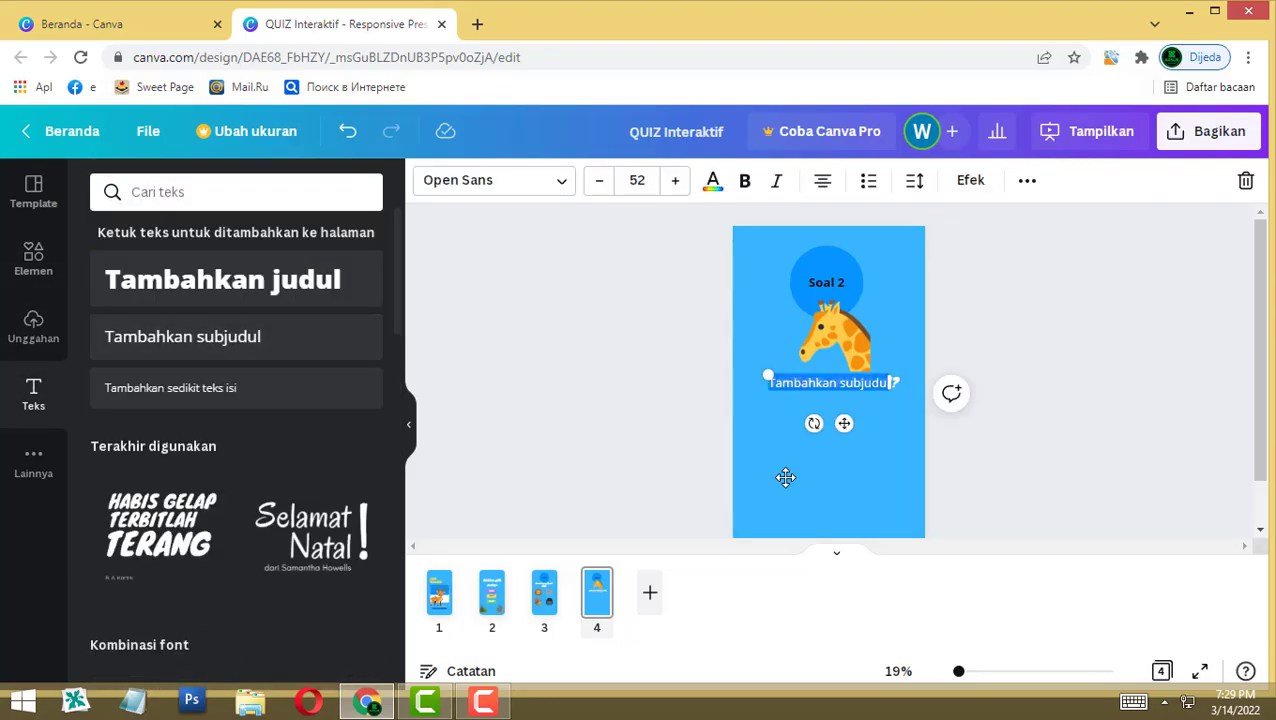
text(A)
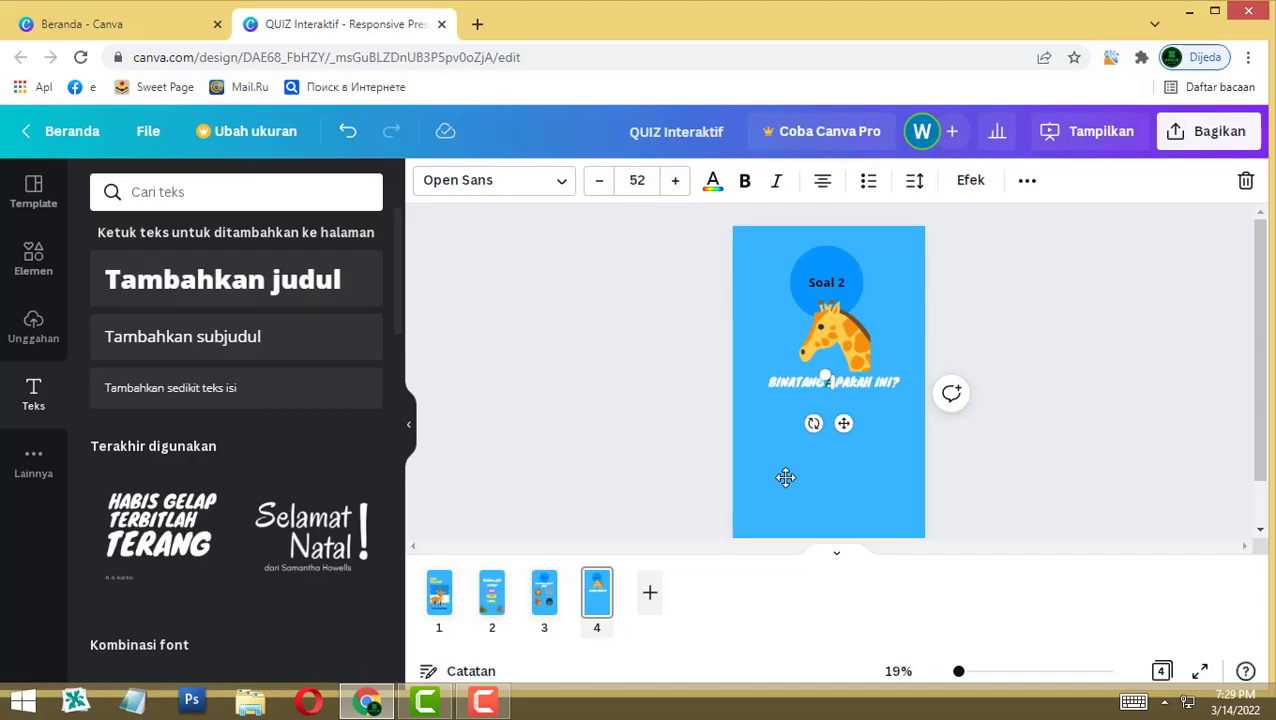
text(. GAJAH)
click(785, 477)
mouse_move(826, 383)
mouse_down()
mouse_move(826, 427)
mouse_move(826, 404)
mouse_up()
click(744, 180)
triple_click(675, 180)
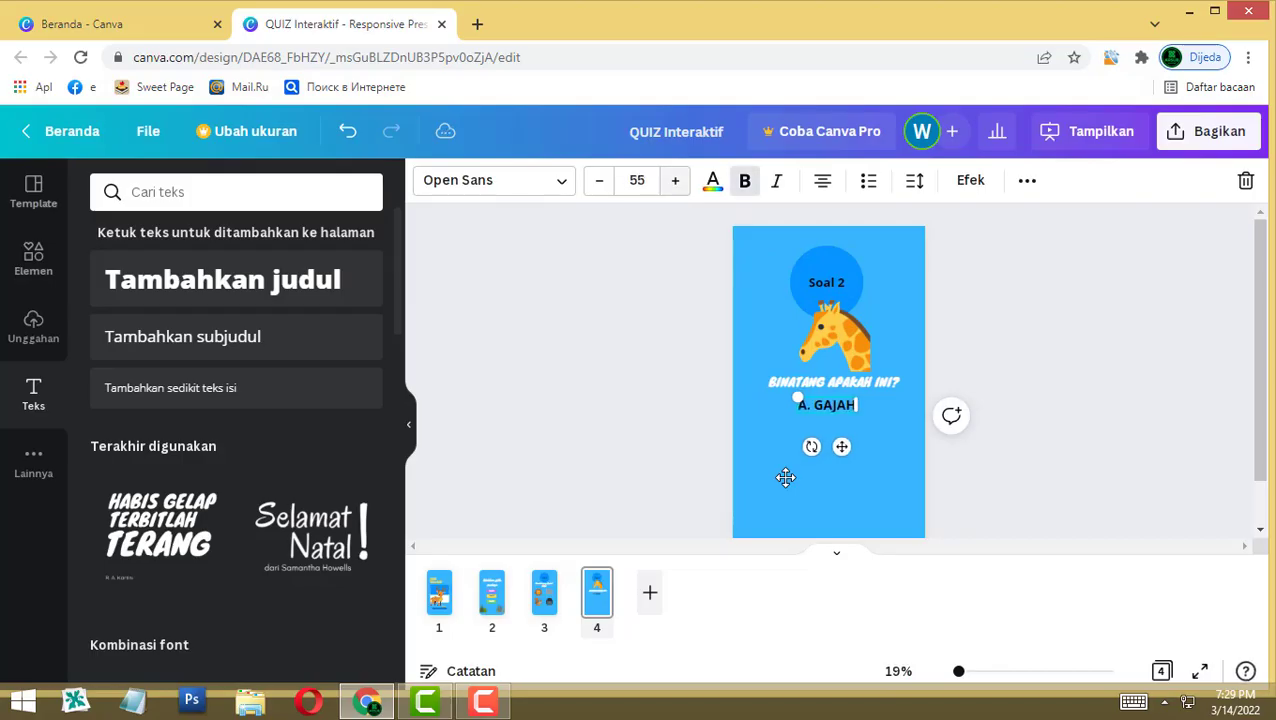
click(675, 180)
click(636, 180)
click(785, 477)
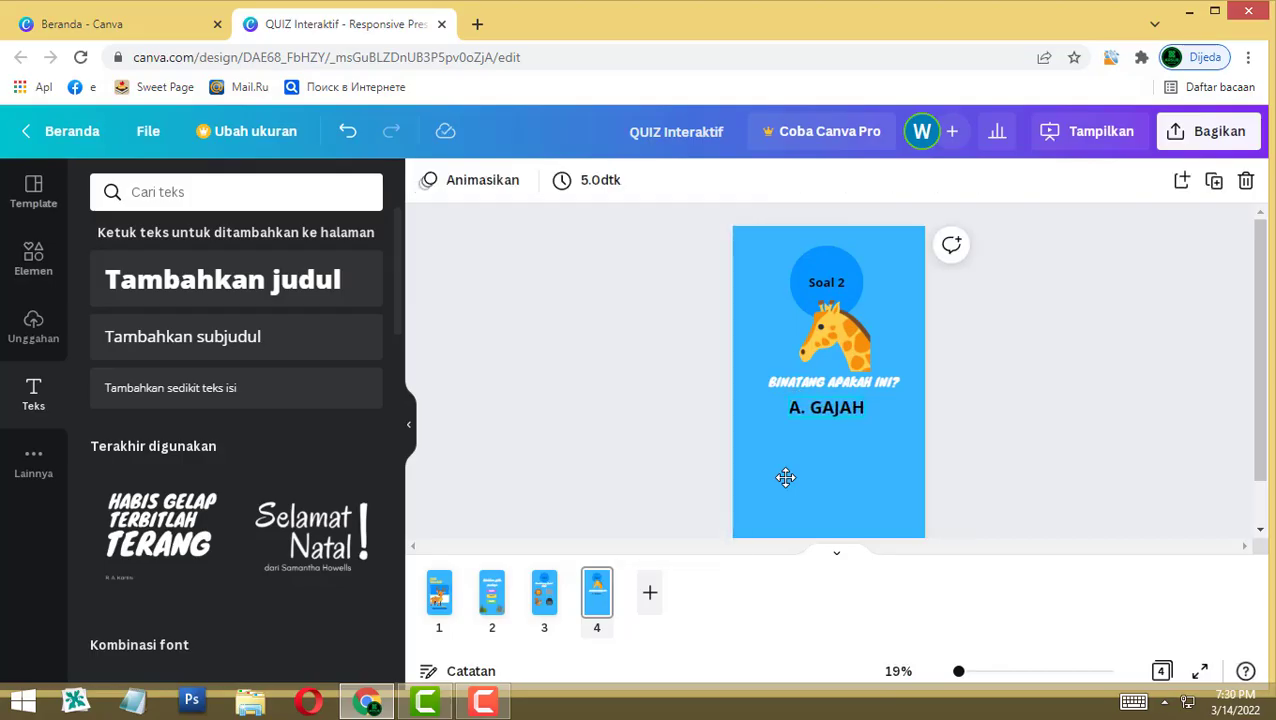
click(862, 407)
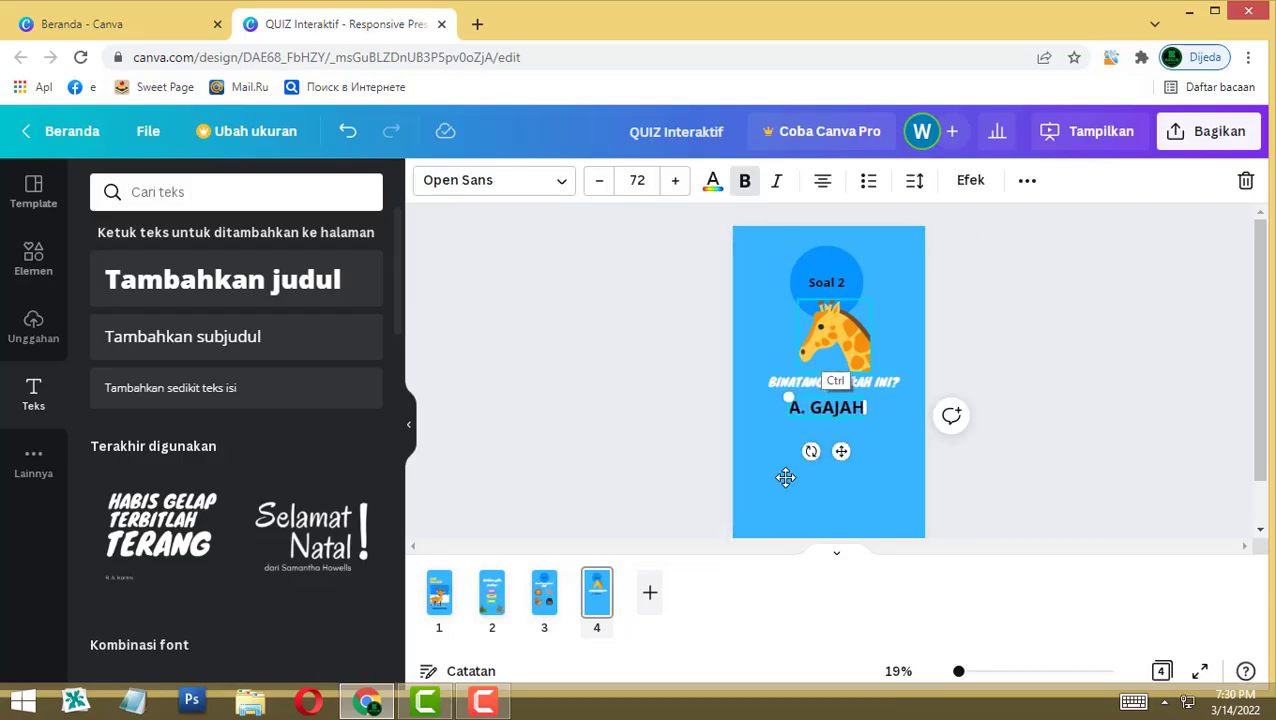
Step: Duplicate the answer beneath itself and change the copy to 'B. SINGA'
key(ctrl+d)
drag(830, 411, 826, 434)
double_click(804, 434)
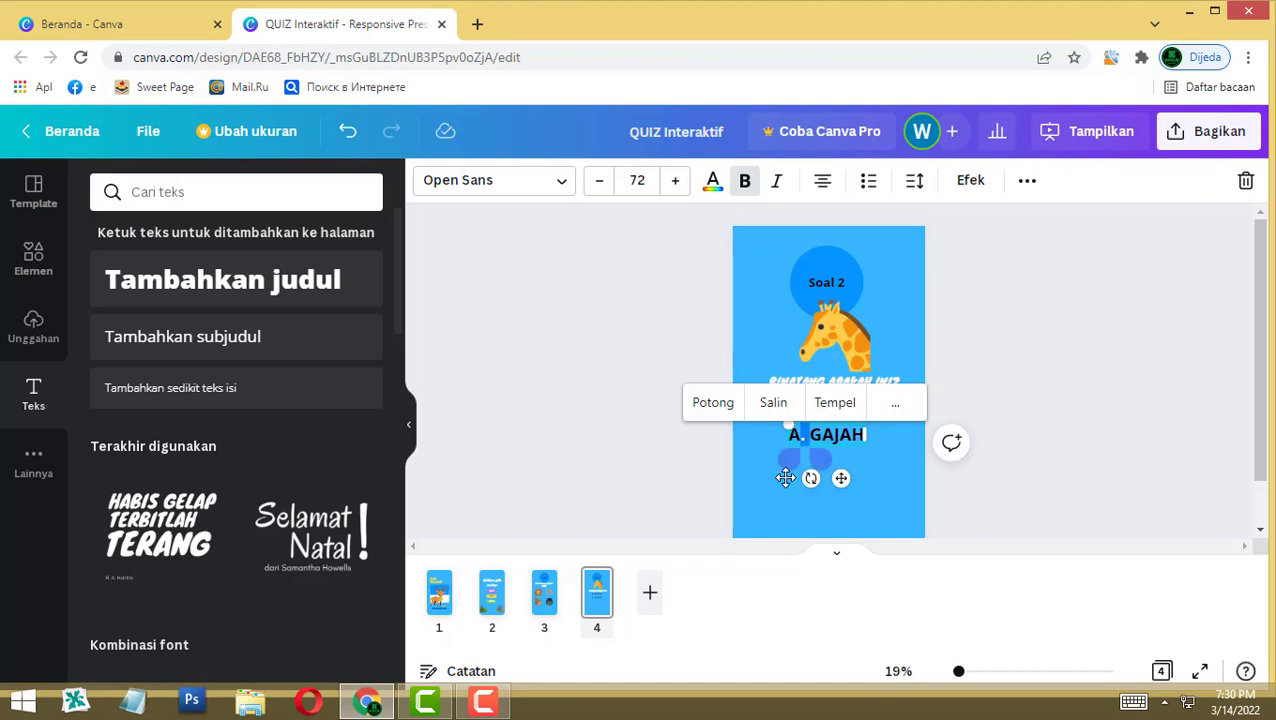
key(BackSpace)
text(B)
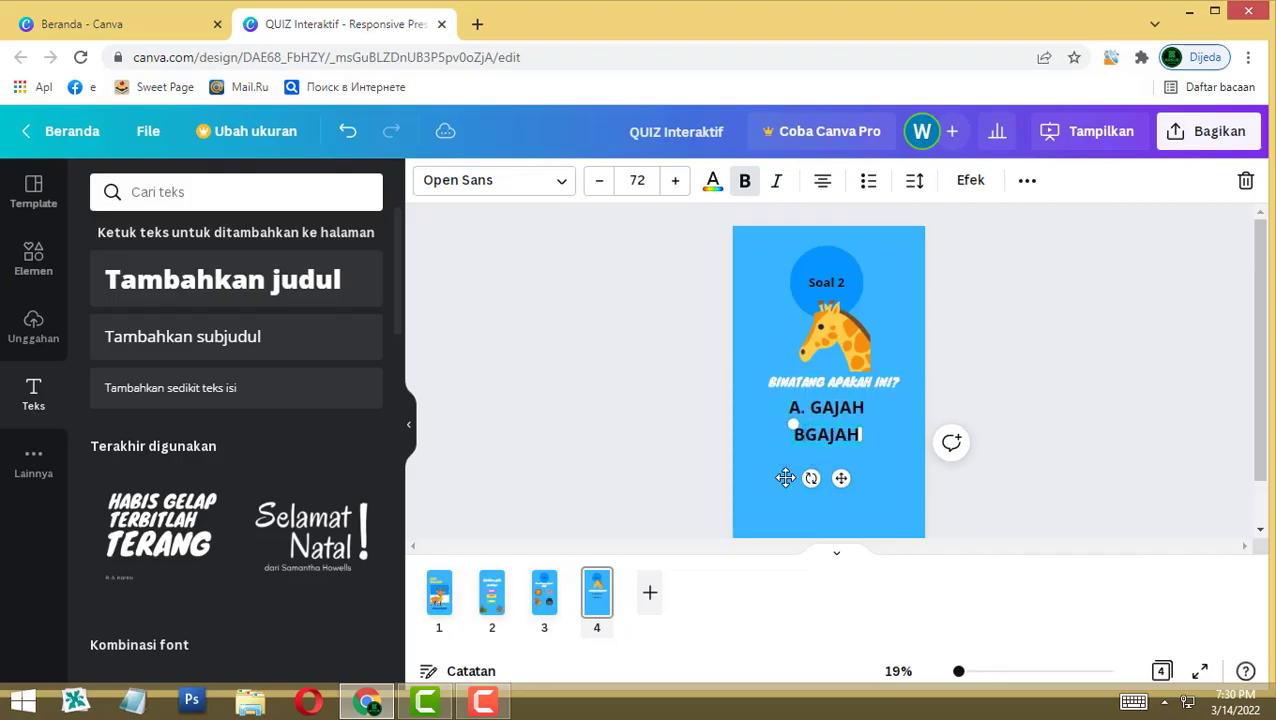
text(. Sin)
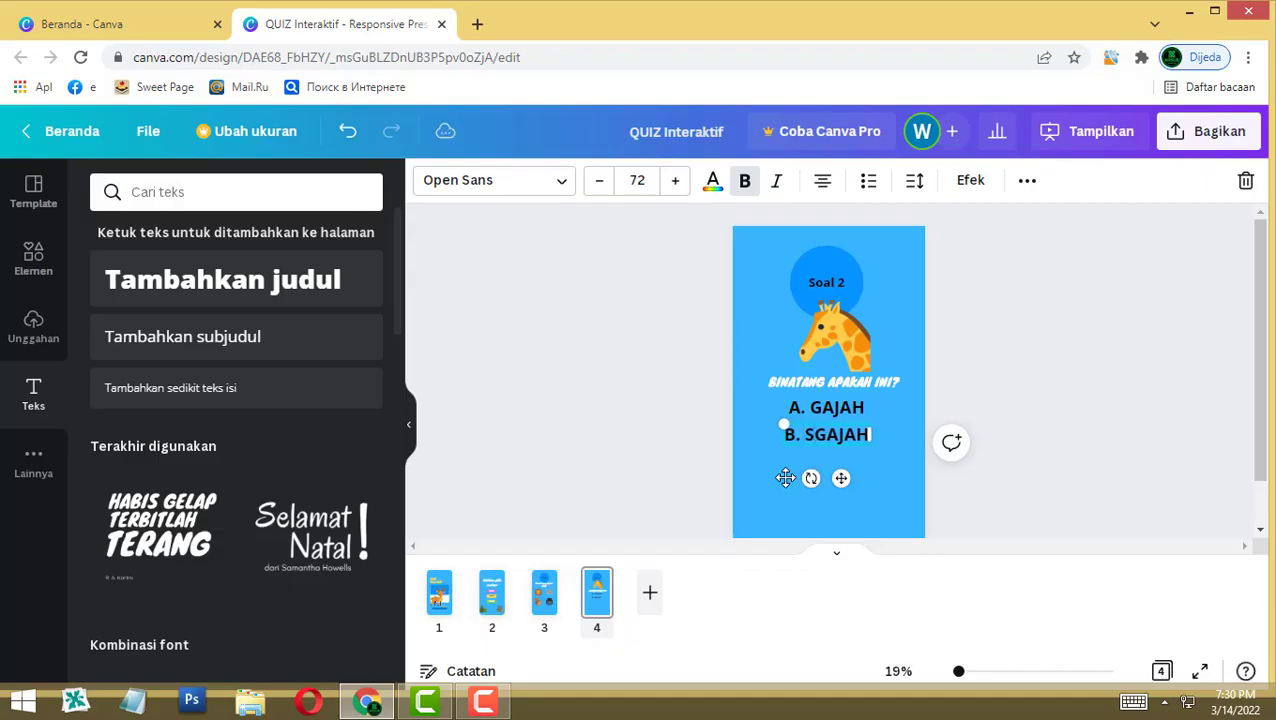
key(BackSpace)
key(BackSpace)
text(INGA)
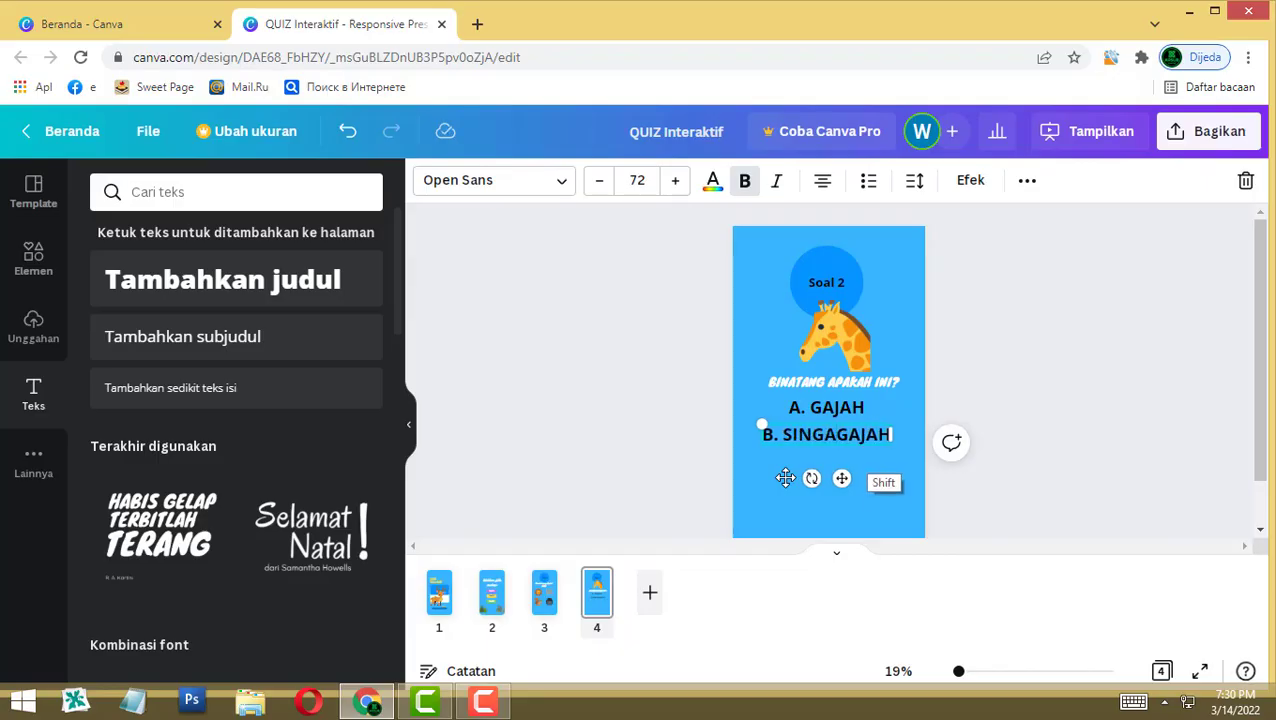
key(shift+Right)
key(shift+Right)
key(shift+Right)
key(shift+Right)
key(BackSpace)
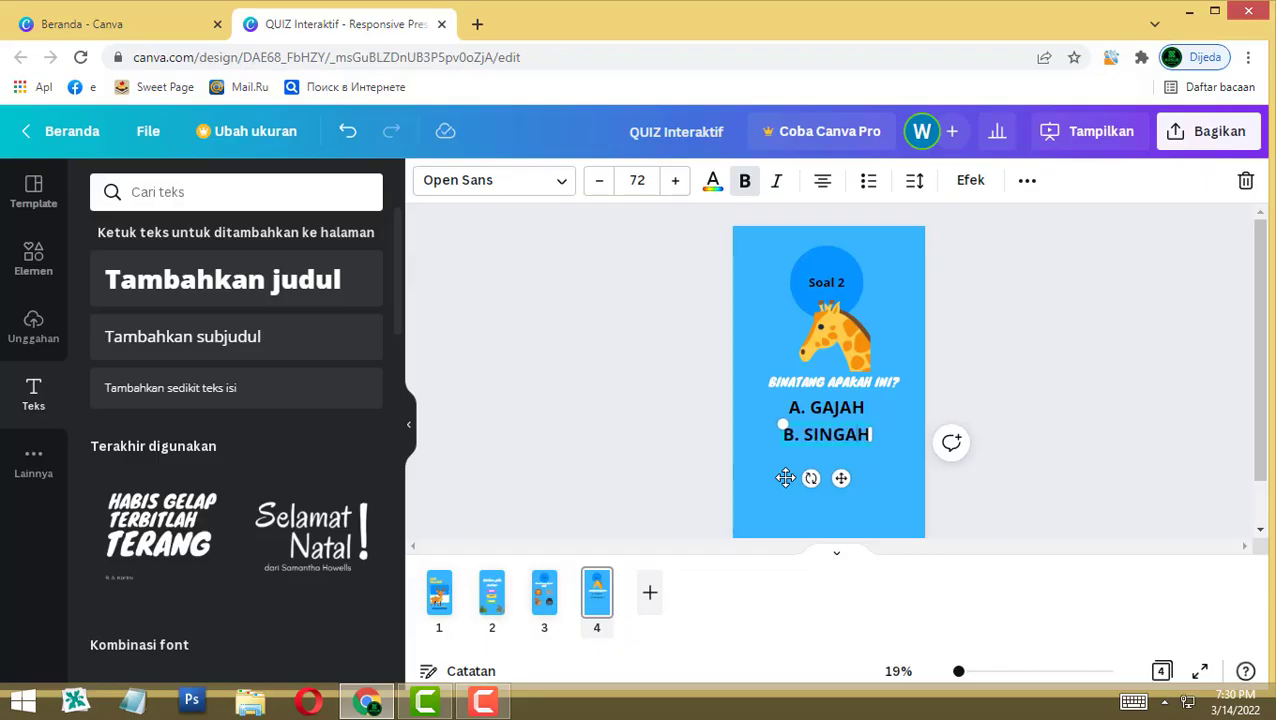
key(BackSpace)
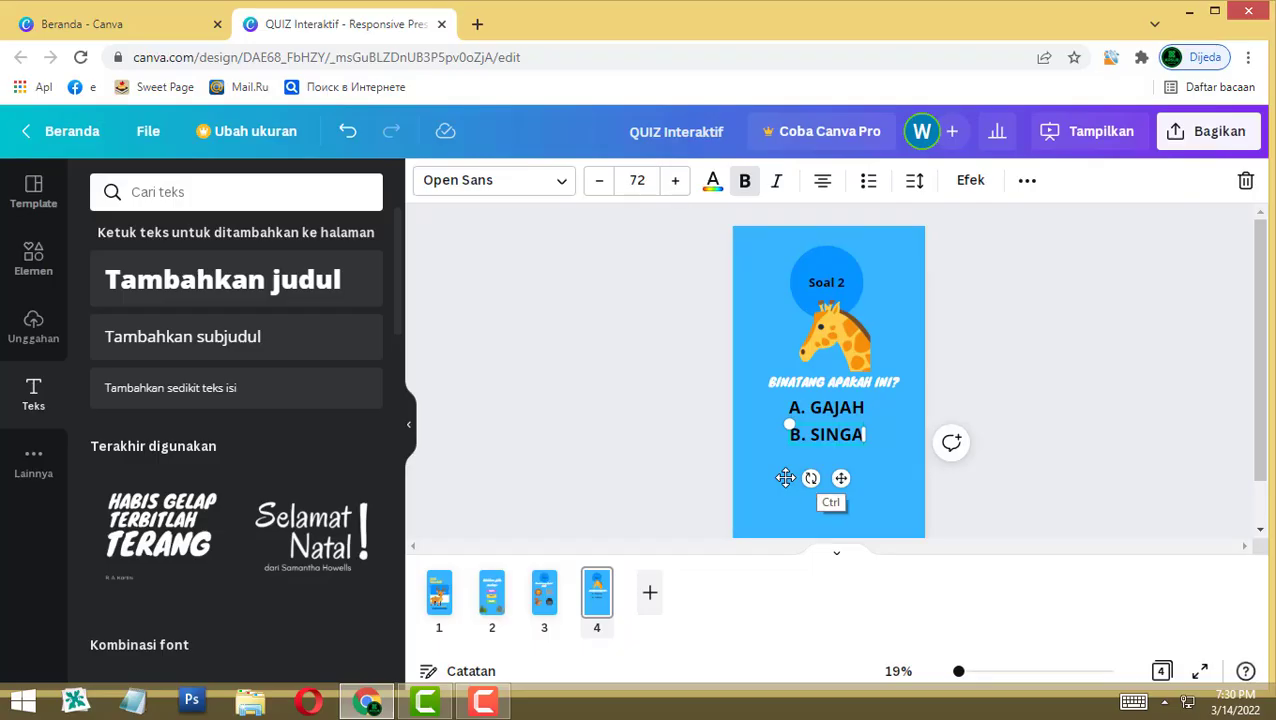
Step: Add the third and fourth answers, 'C. KELINCI' and 'D. JERAPAH', as duplicates below
key(ctrl+d)
drag(801, 450, 806, 489)
key(ctrl+a)
text(C. KELINCI)
key(Escape)
key(ctrl+d)
triple_click(806, 489)
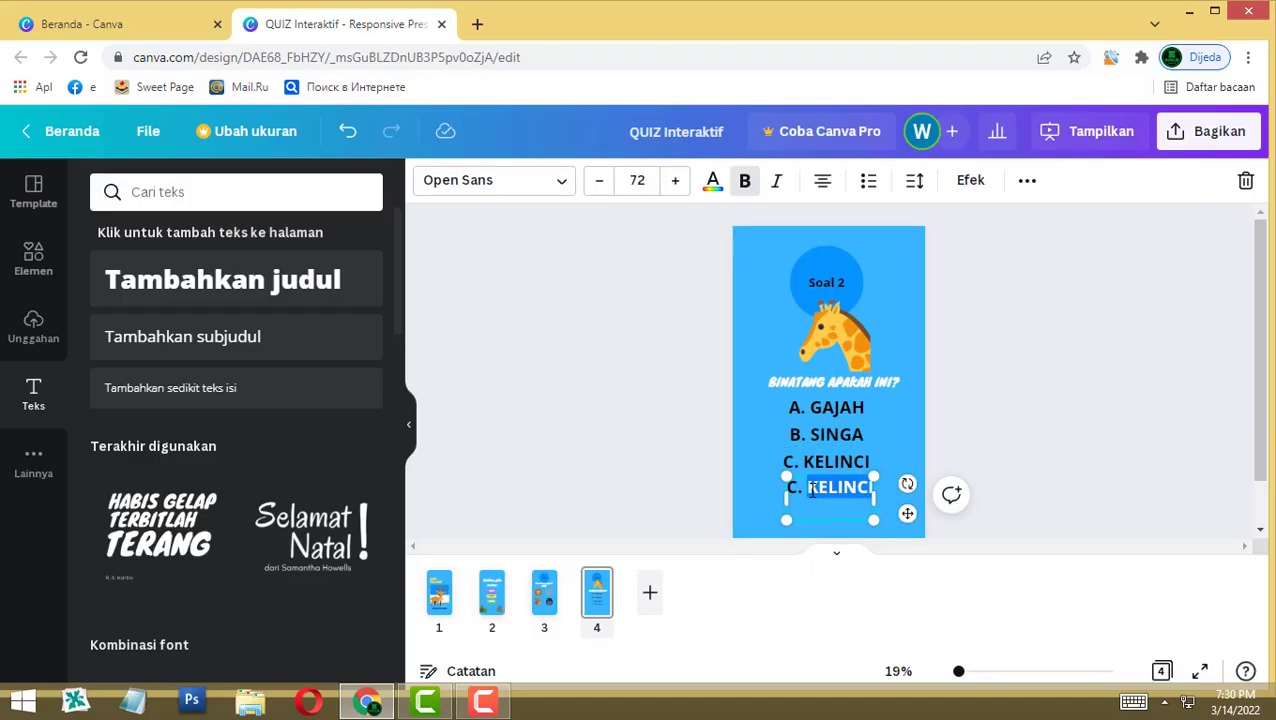
text(D. ONTA)
key(ctrl+a)
click(848, 487)
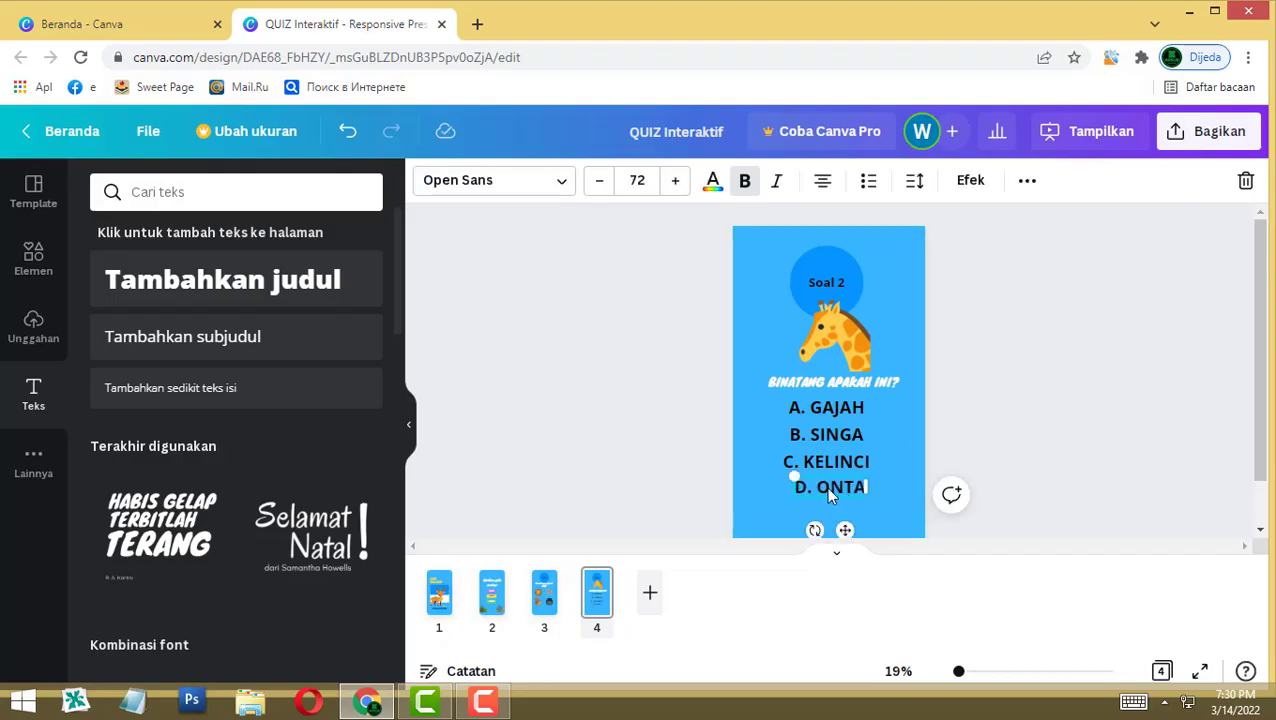
key(ctrl+z)
key(ctrl+z)
triple_click(836, 490)
drag(831, 474, 810, 489)
text(D. JERAPAH)
Step: Align the four answer lines A–D with each other
shift+click(806, 490)
shift+click(818, 410)
click(822, 180)
click(828, 461)
click(1071, 441)
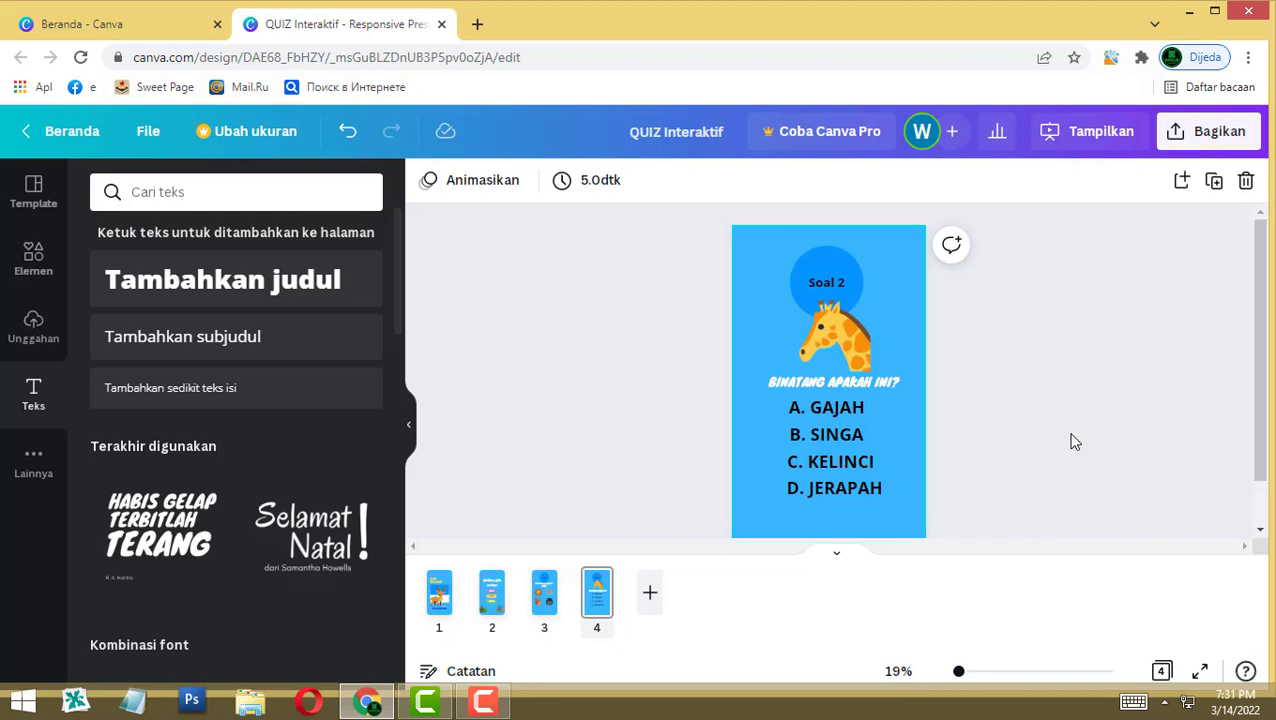
Step: Add a blank page 5 and copy the Soal 2 circle and label from page 4
key(ctrl+Return)
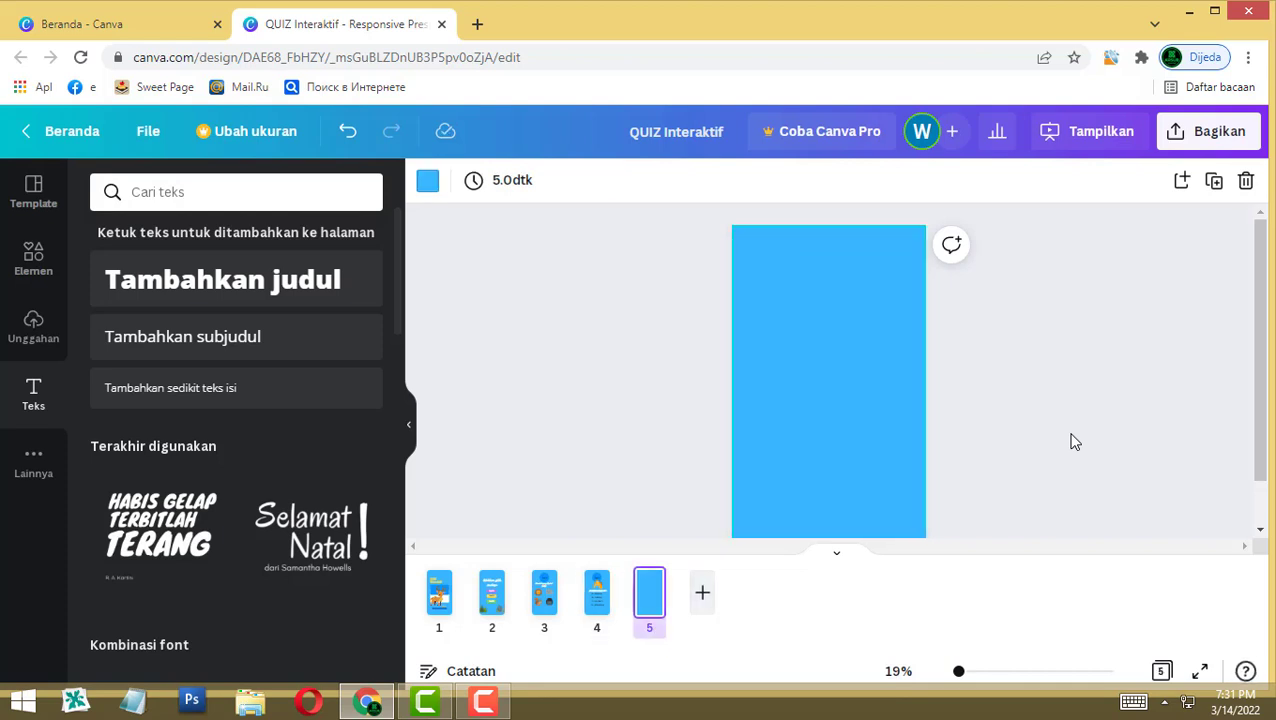
click(596, 592)
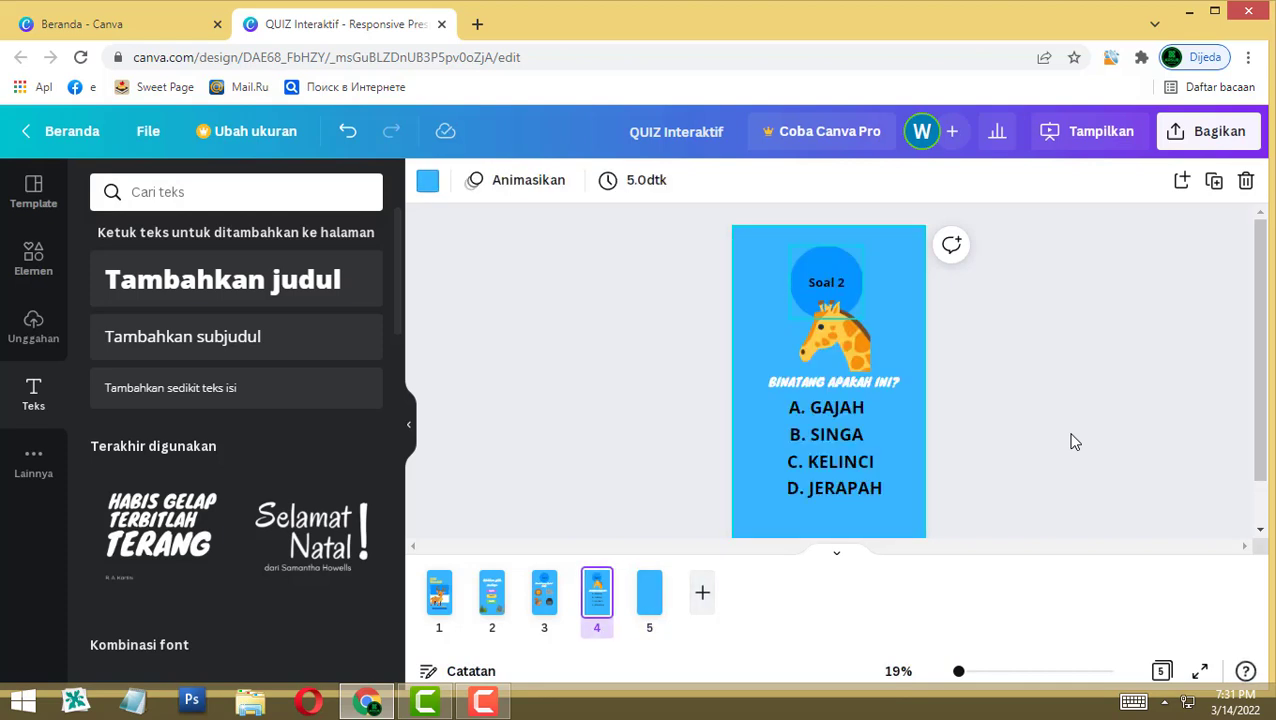
click(826, 262)
shift+click(826, 282)
key(ctrl+v)
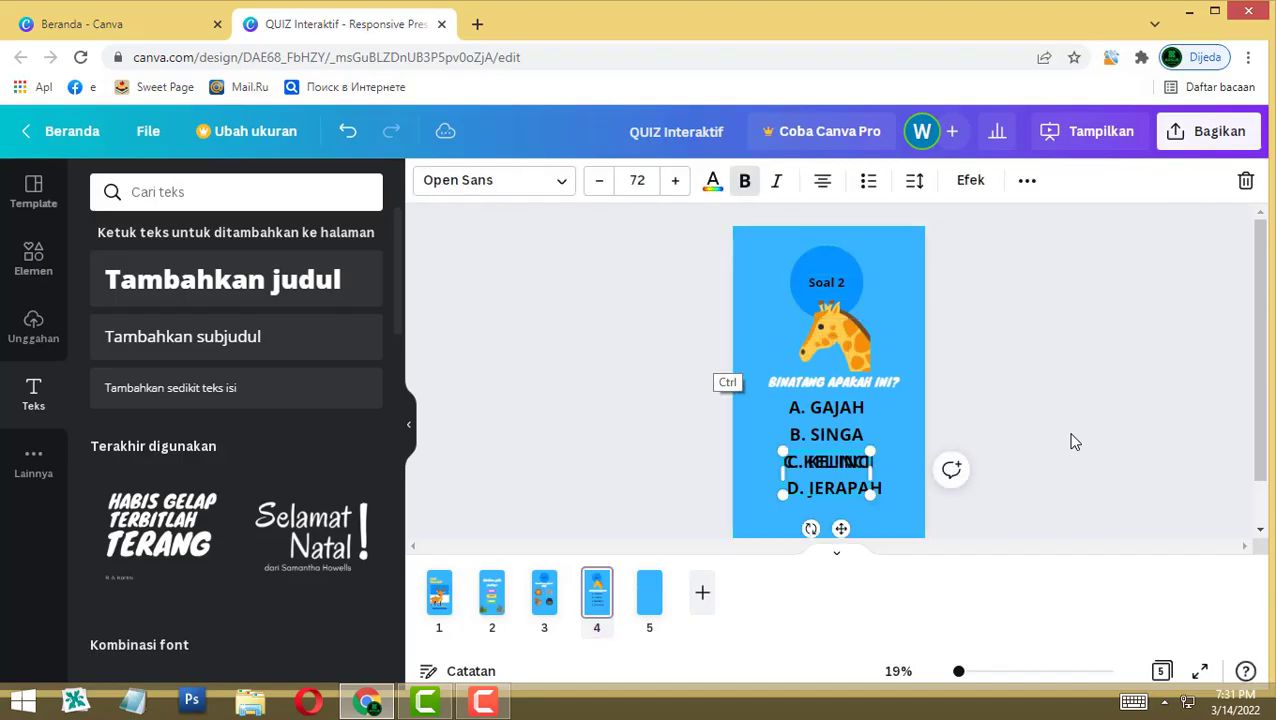
key(ctrl+z)
click(826, 282)
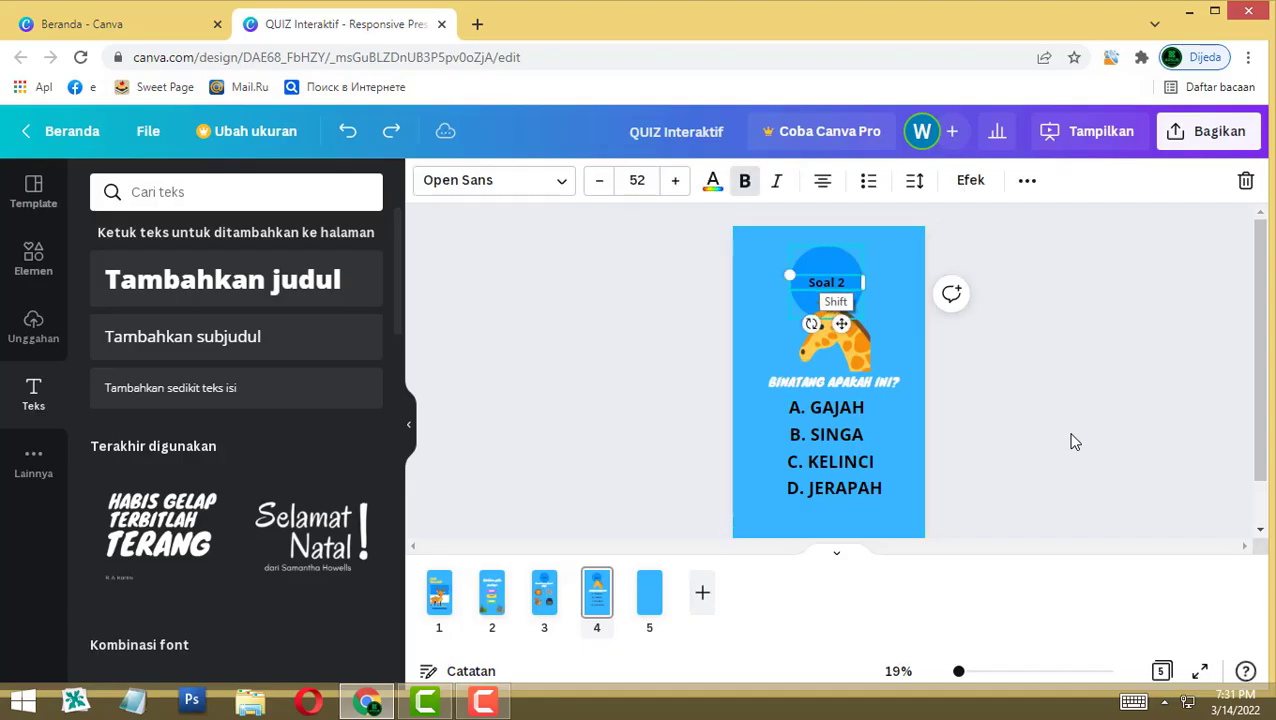
shift+click(818, 300)
key(ctrl+c)
Step: Paste the circle into page 5's top-left corner and relabel it Soal 3
click(649, 592)
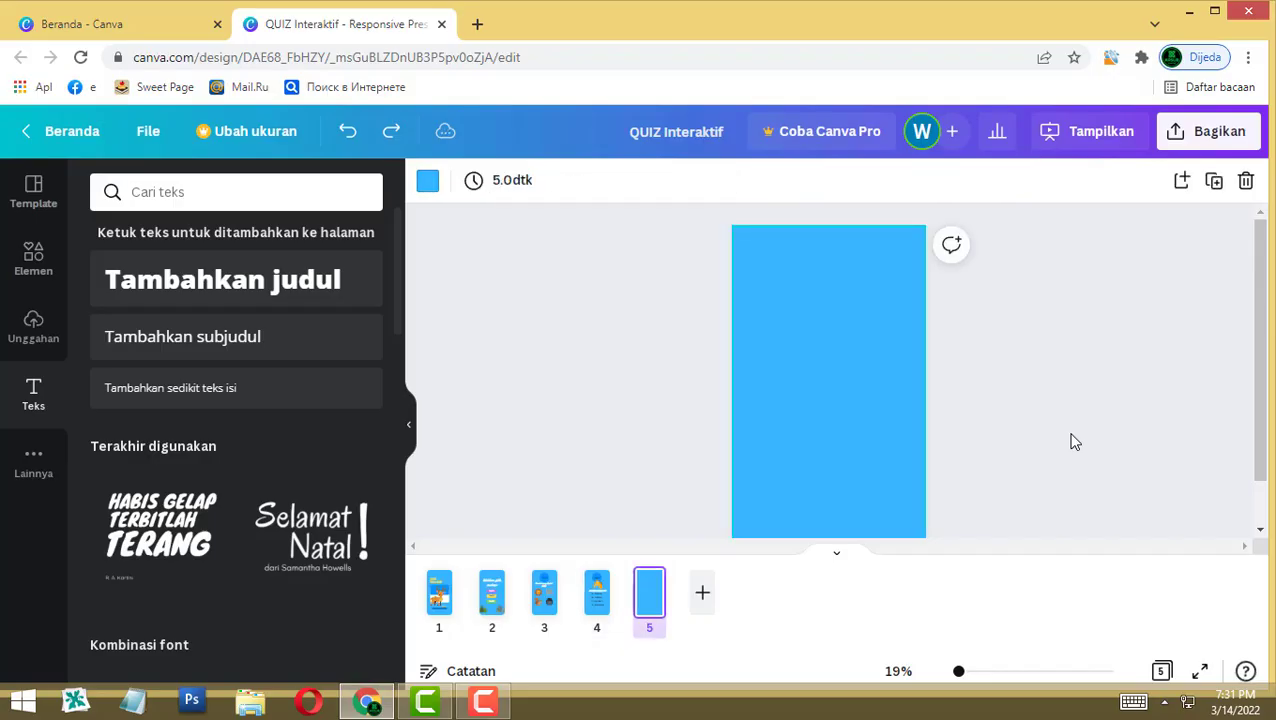
key(ctrl+v)
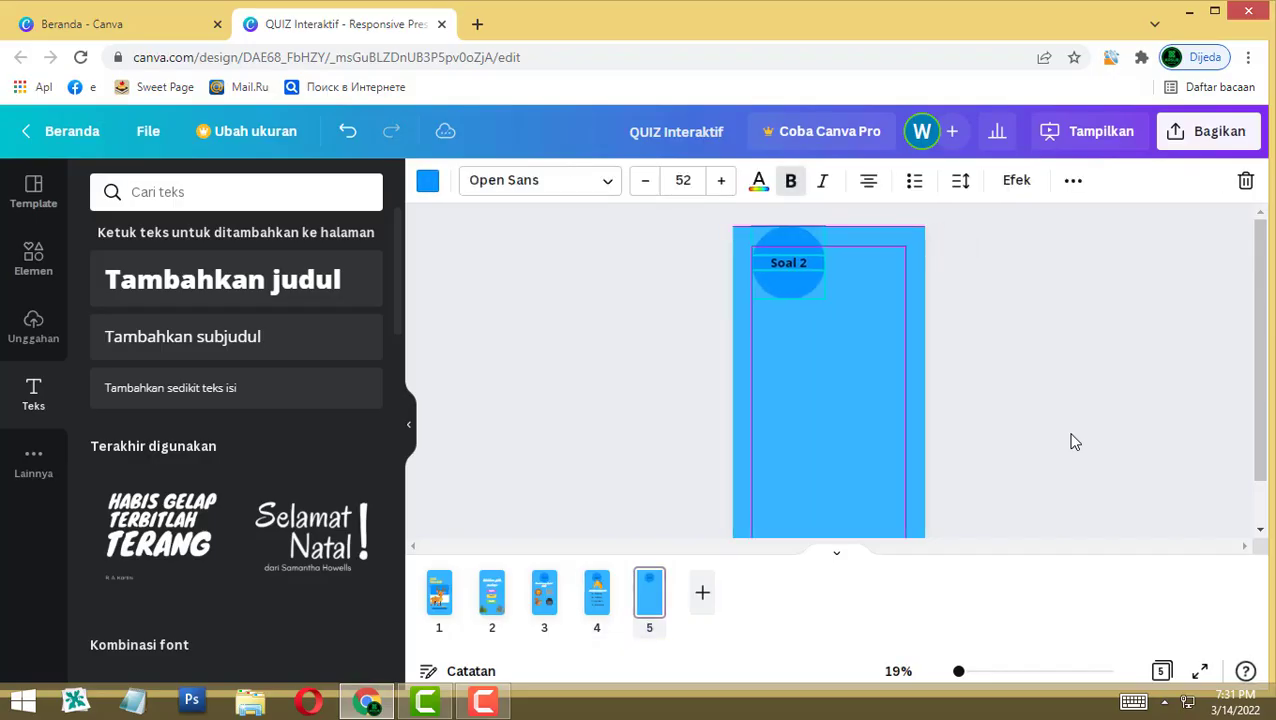
drag(752, 254, 764, 250)
click(1075, 441)
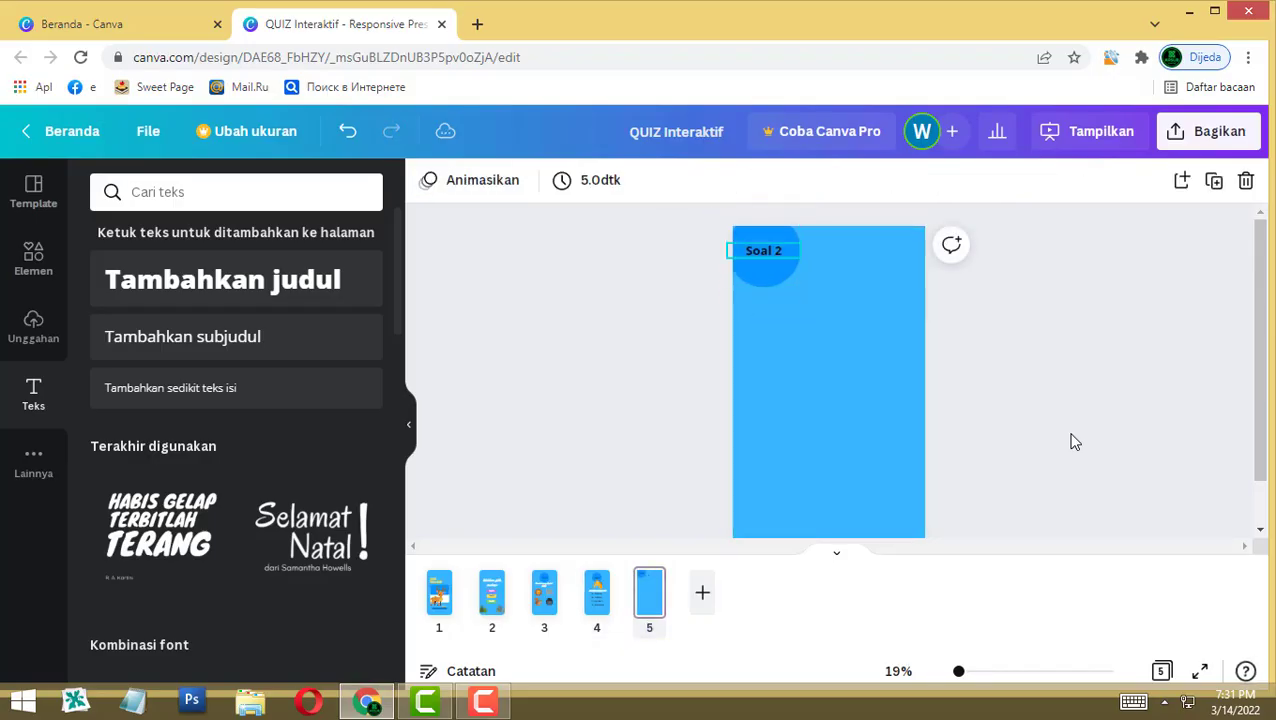
click(764, 250)
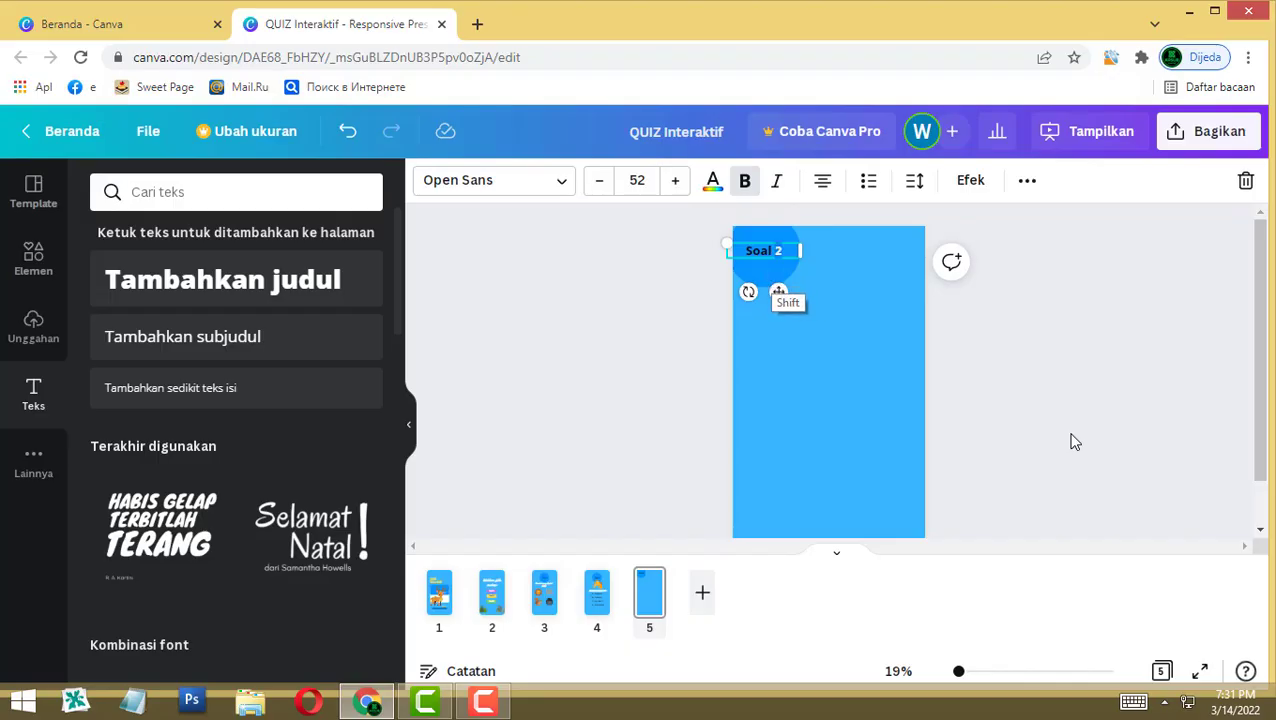
click(1075, 441)
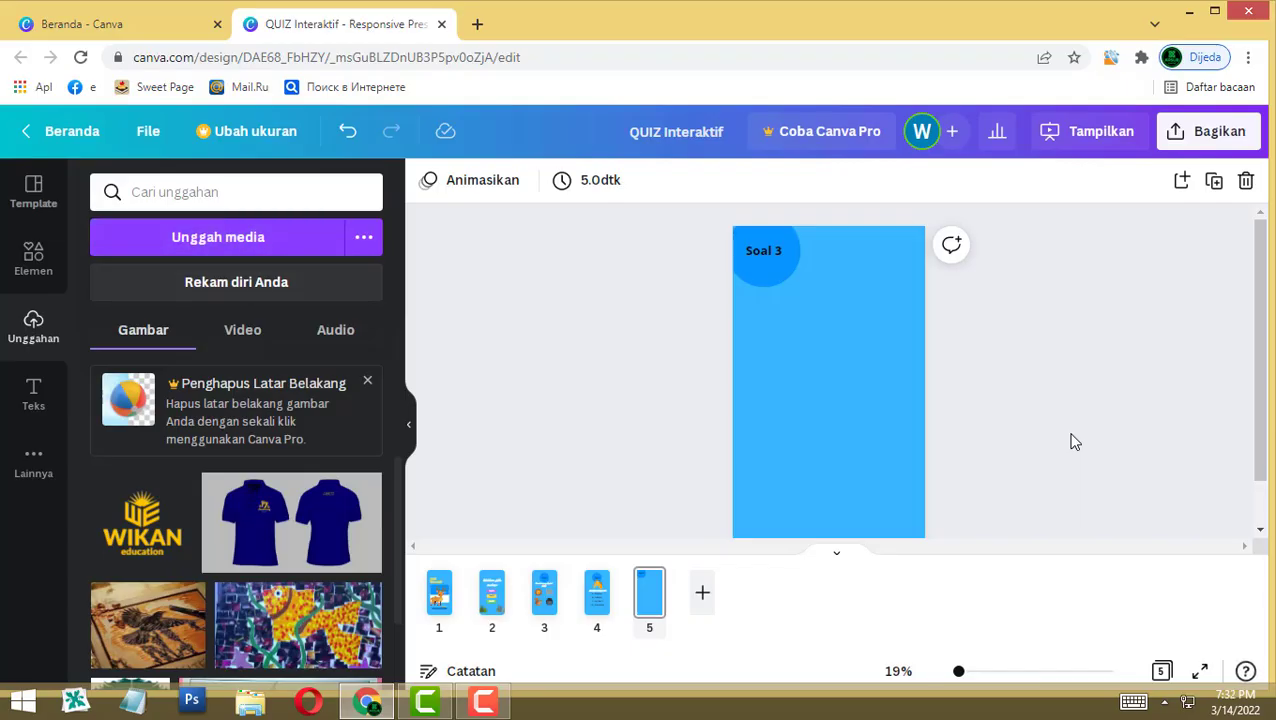
Step: Search elements for 'animal', filter to videos, and place the bear clip under the Soal 3 circle
click(33, 258)
click(231, 192)
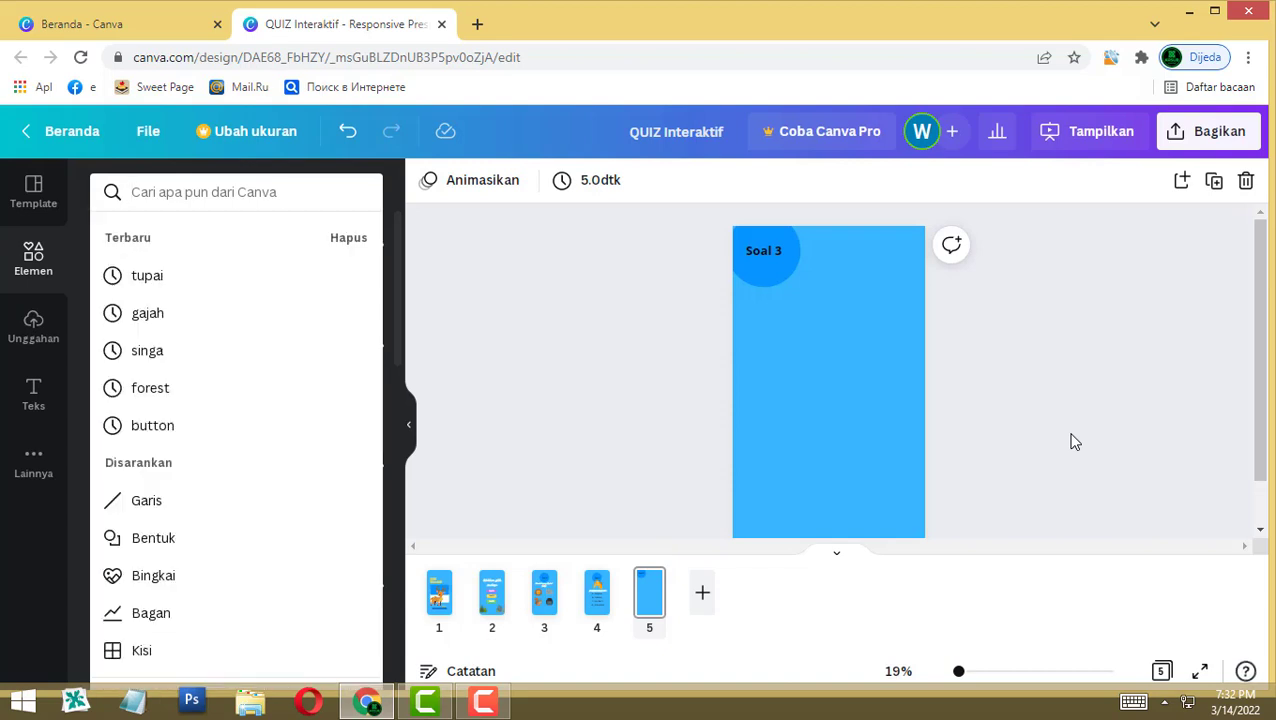
text(animal)
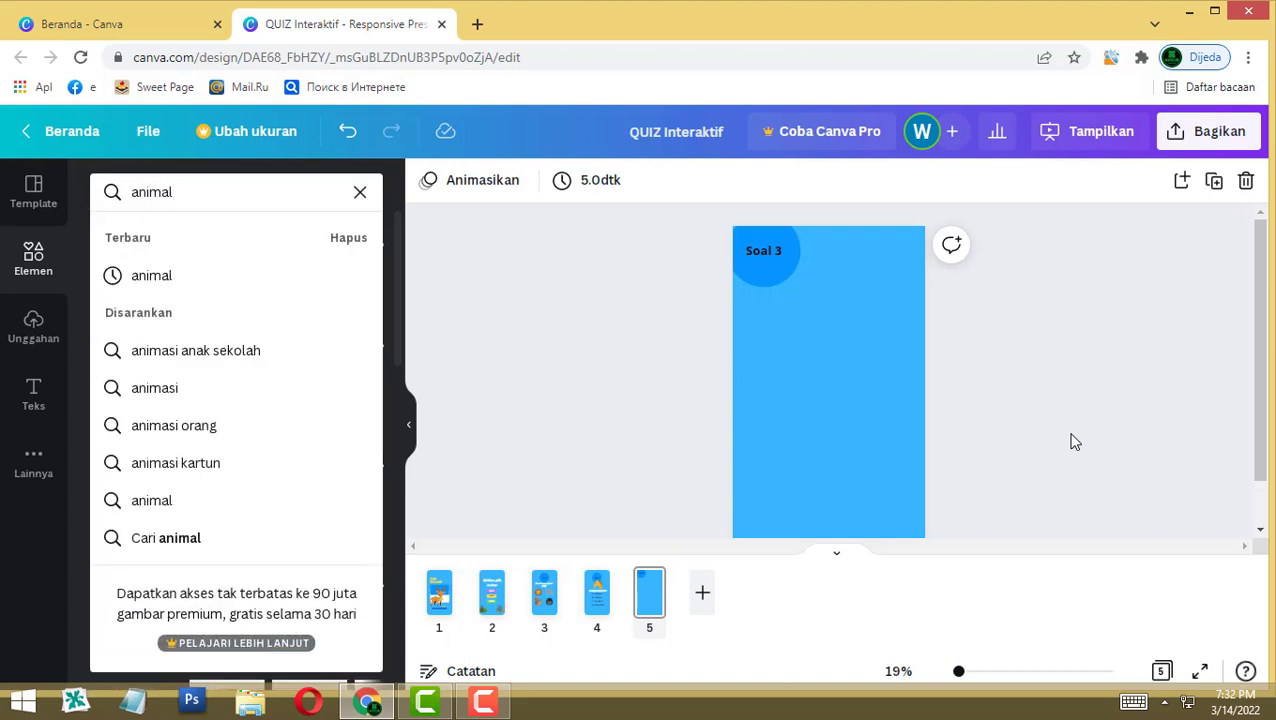
key(Return)
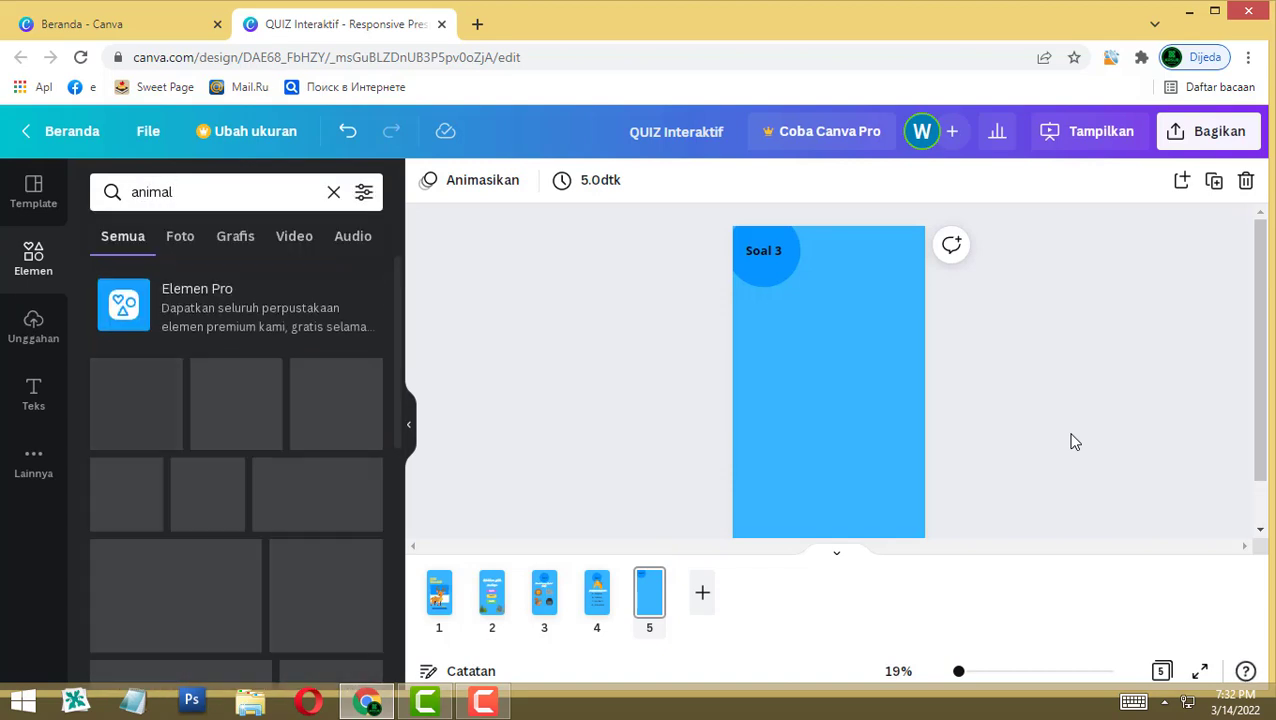
click(294, 236)
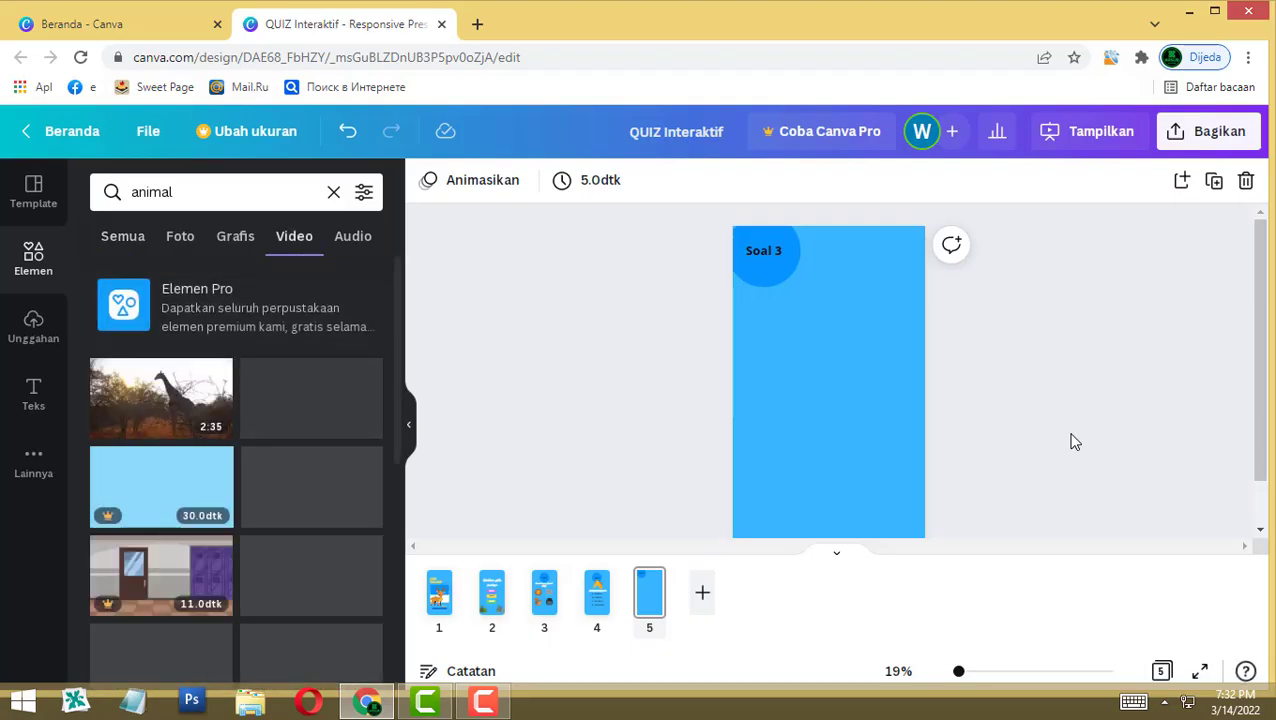
scroll(310, 455, down, 3)
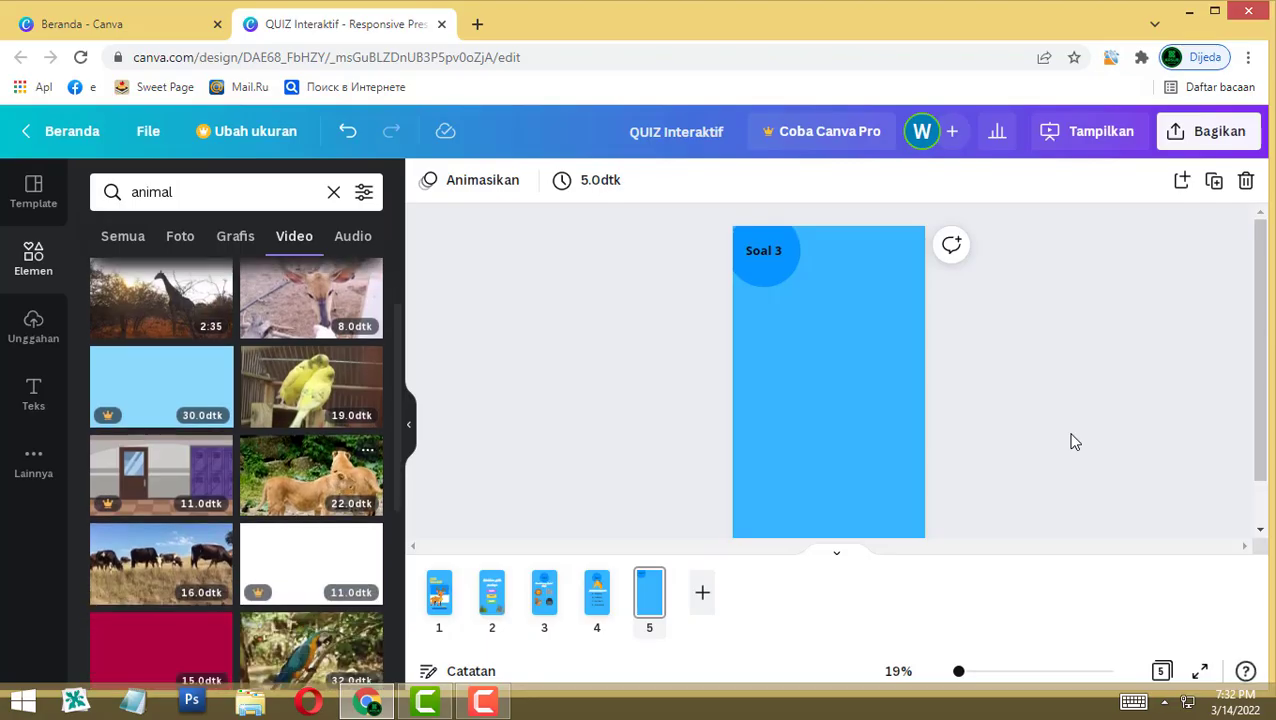
scroll(310, 455, down, 2)
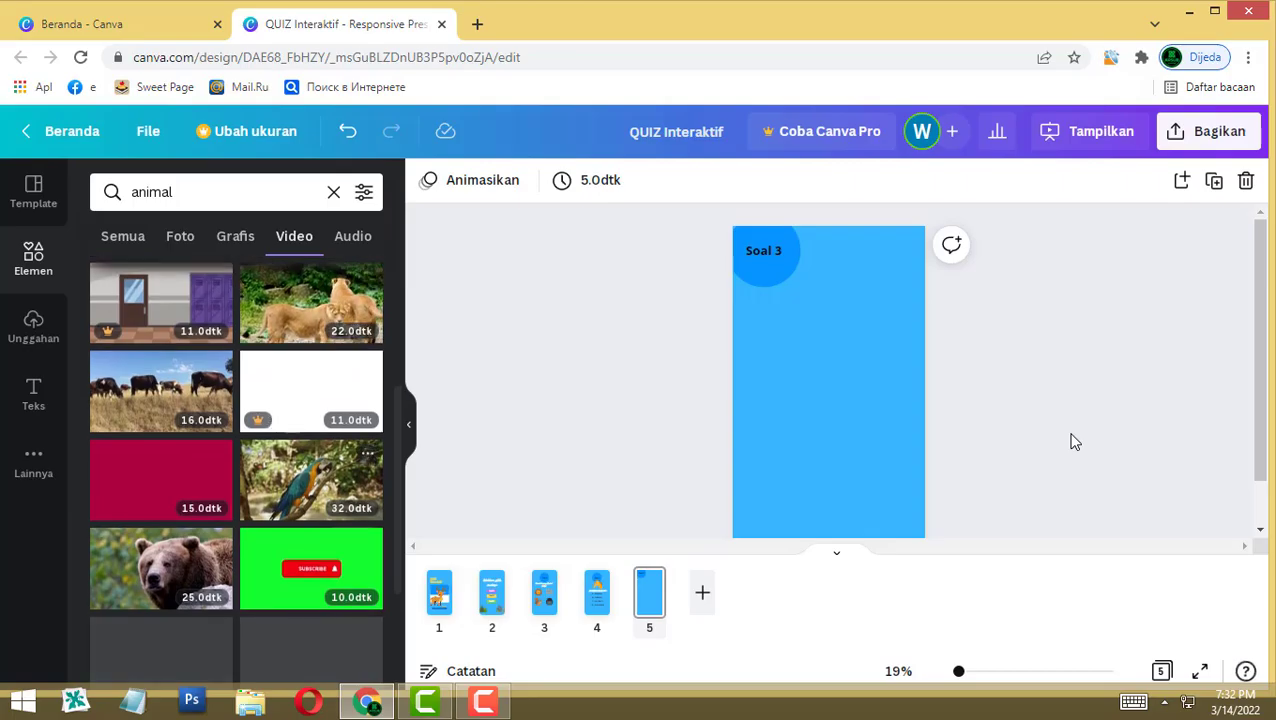
click(160, 568)
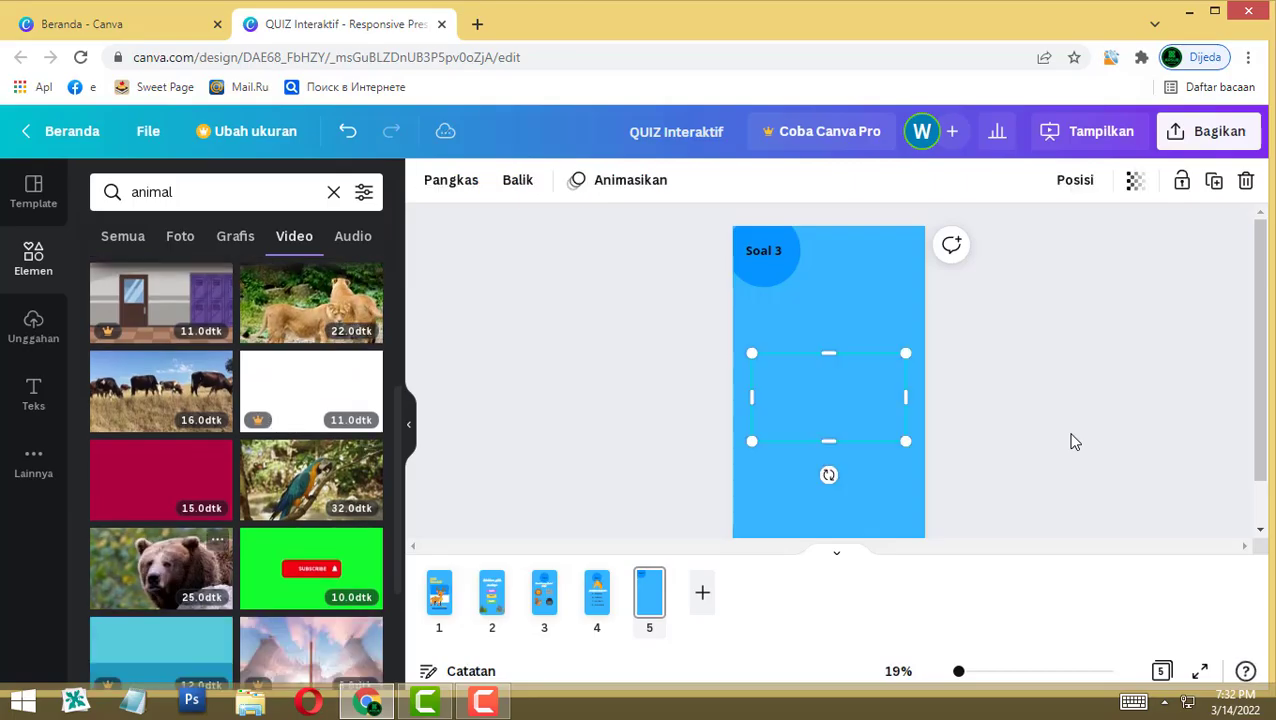
mouse_move(828, 396)
mouse_down()
mouse_move(828, 312)
mouse_move(826, 330)
mouse_up()
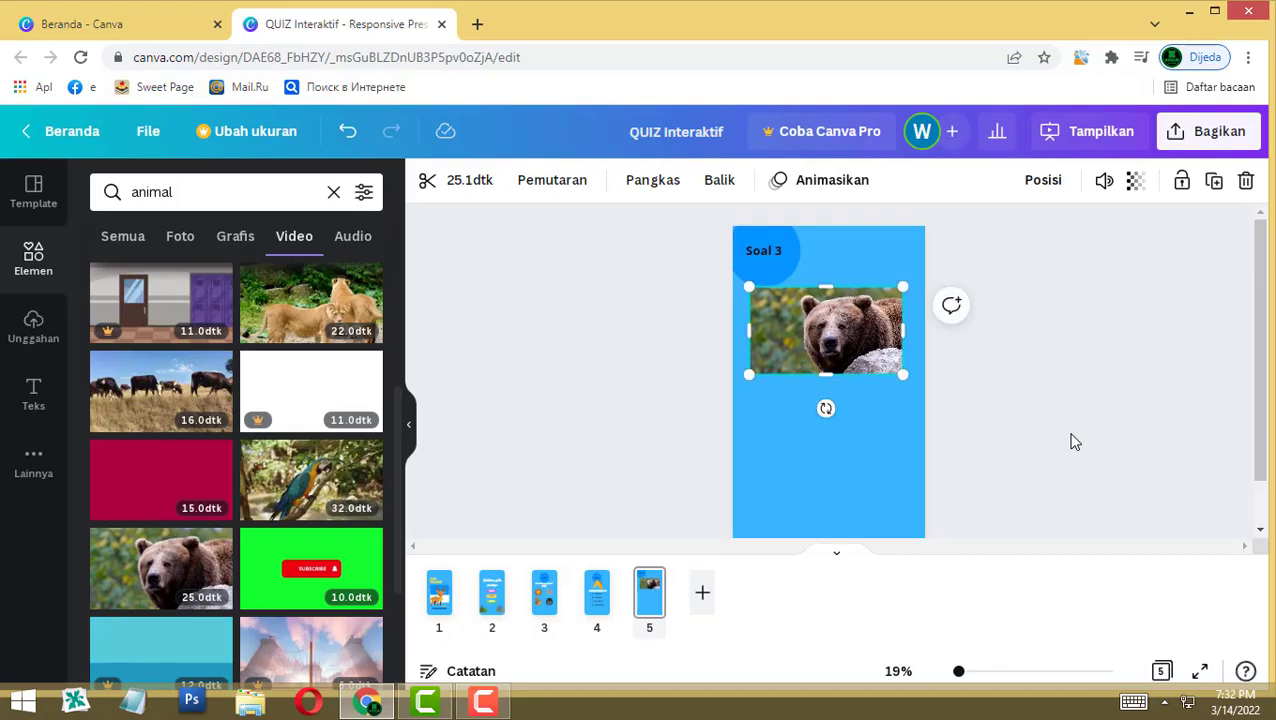
Step: Copy the 'BINATANG APAKAH INI?' question onto page 5 just below the bear video
click(596, 592)
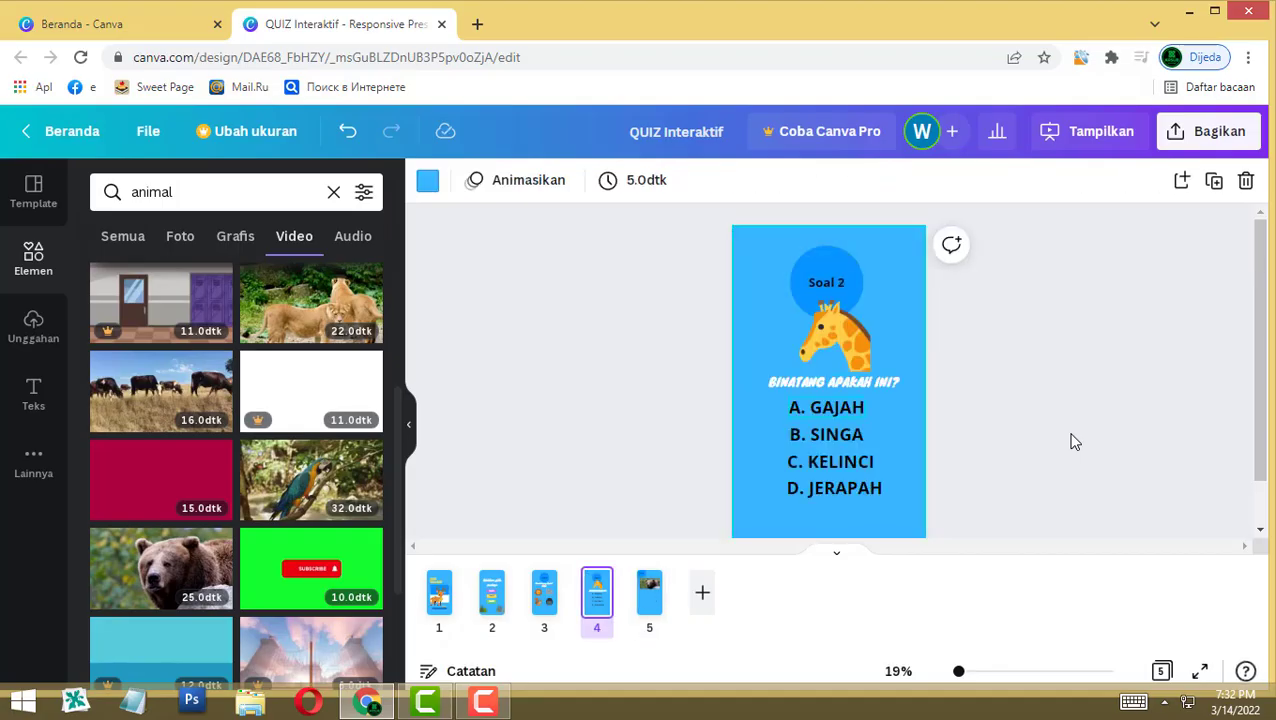
click(832, 382)
click(649, 592)
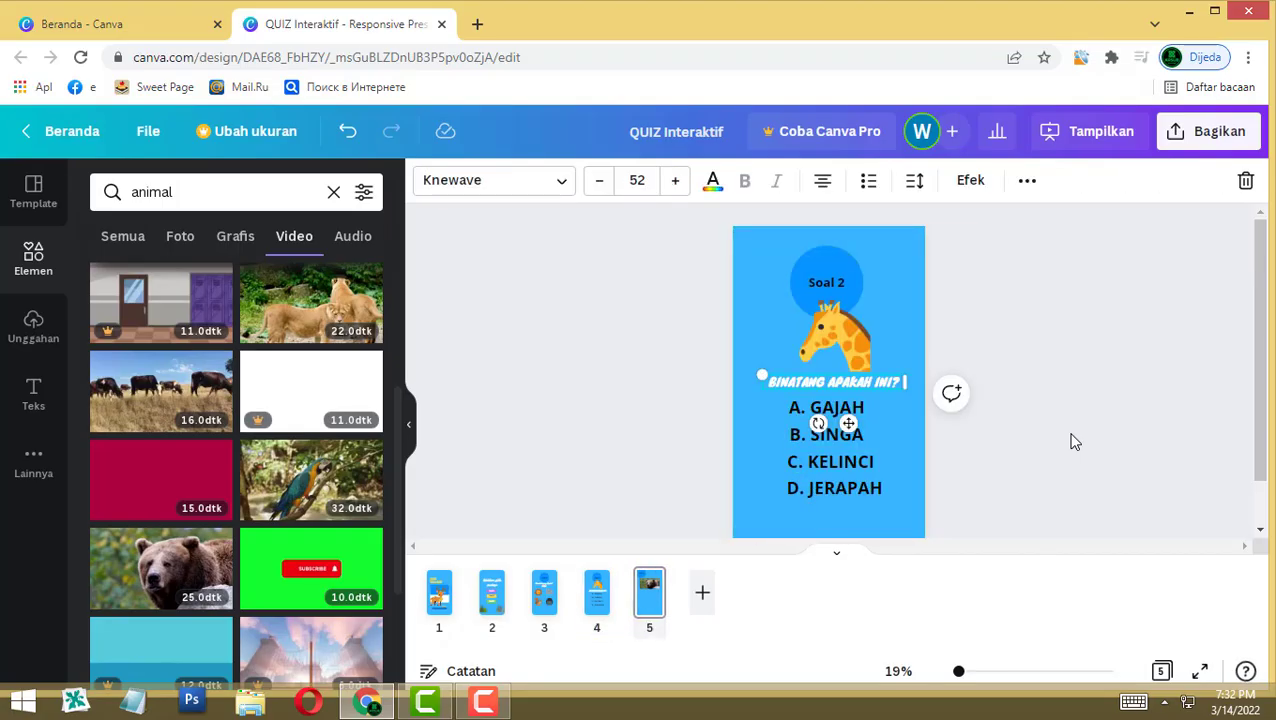
key(ctrl+v)
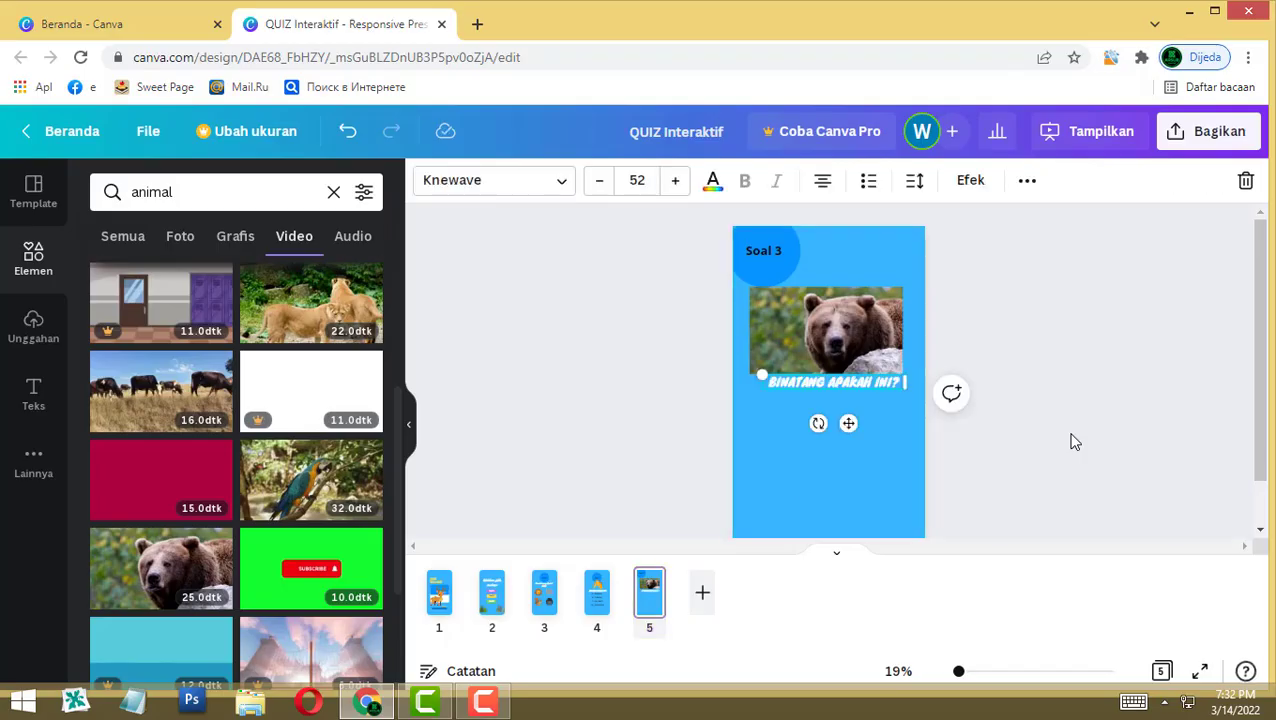
drag(832, 382, 825, 390)
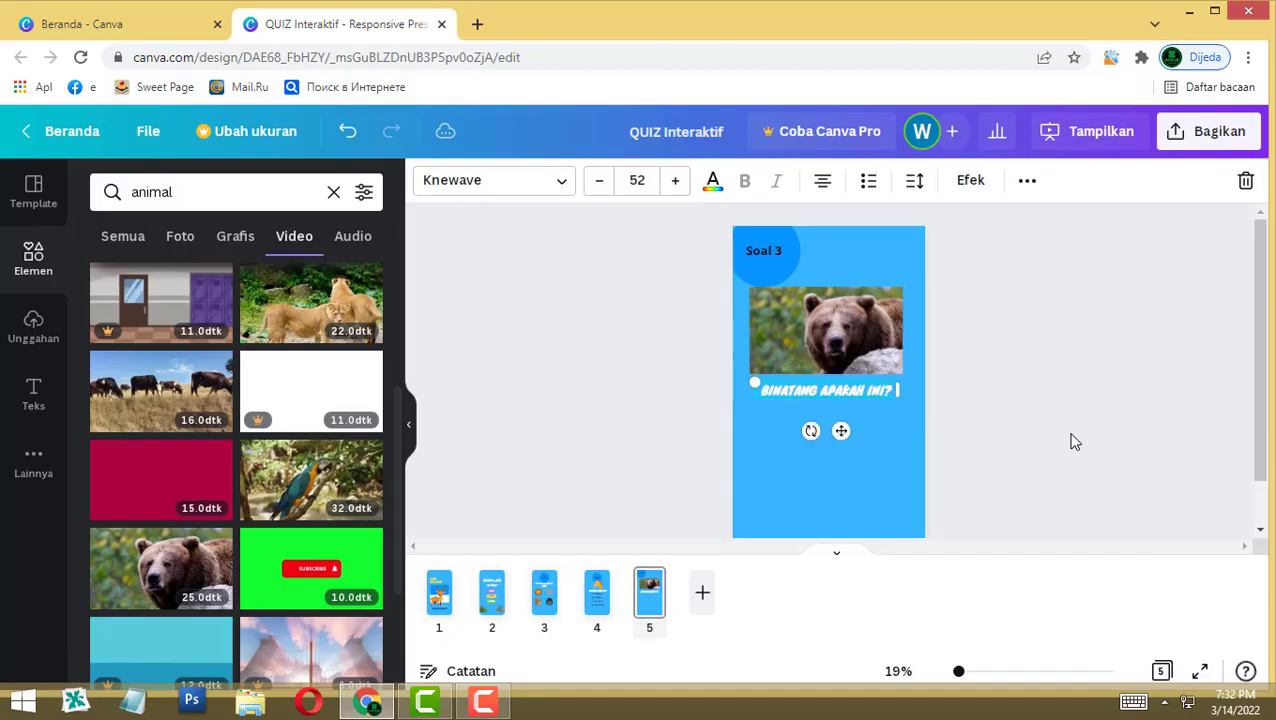
Step: Copy the A–D answer list from the Soal 2 page onto the Soal 3 page
click(596, 592)
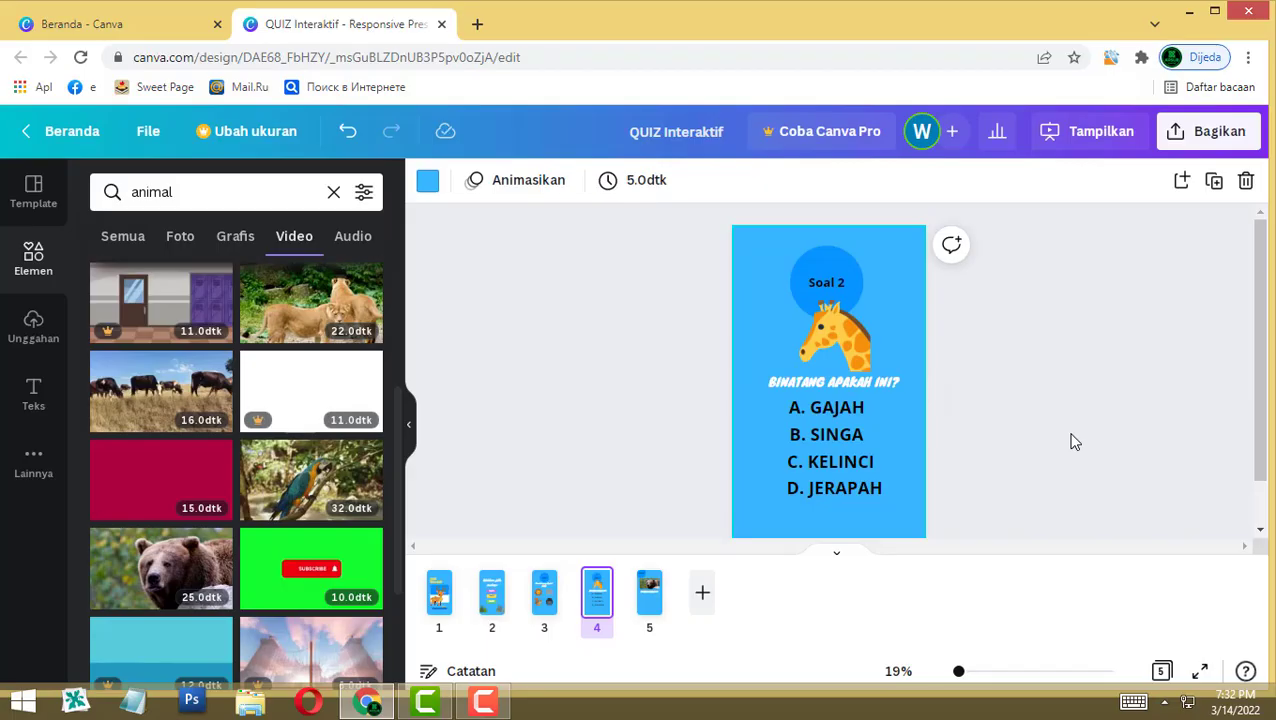
click(828, 450)
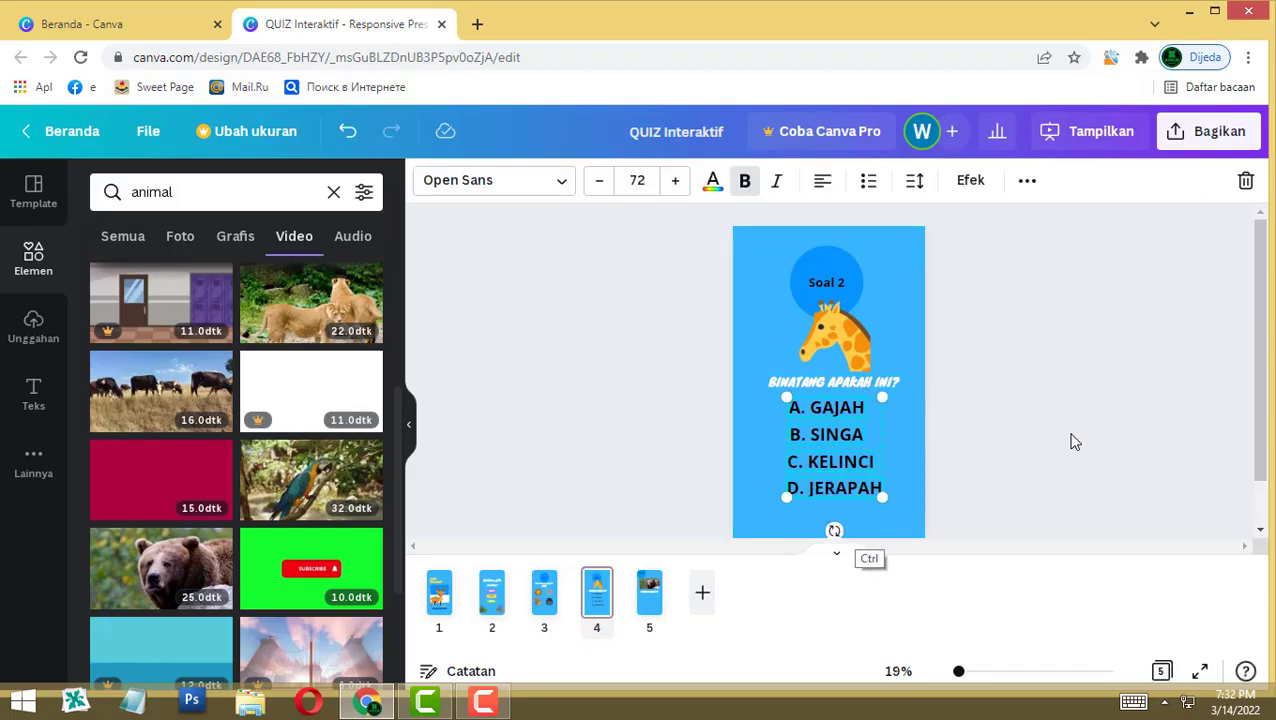
click(649, 592)
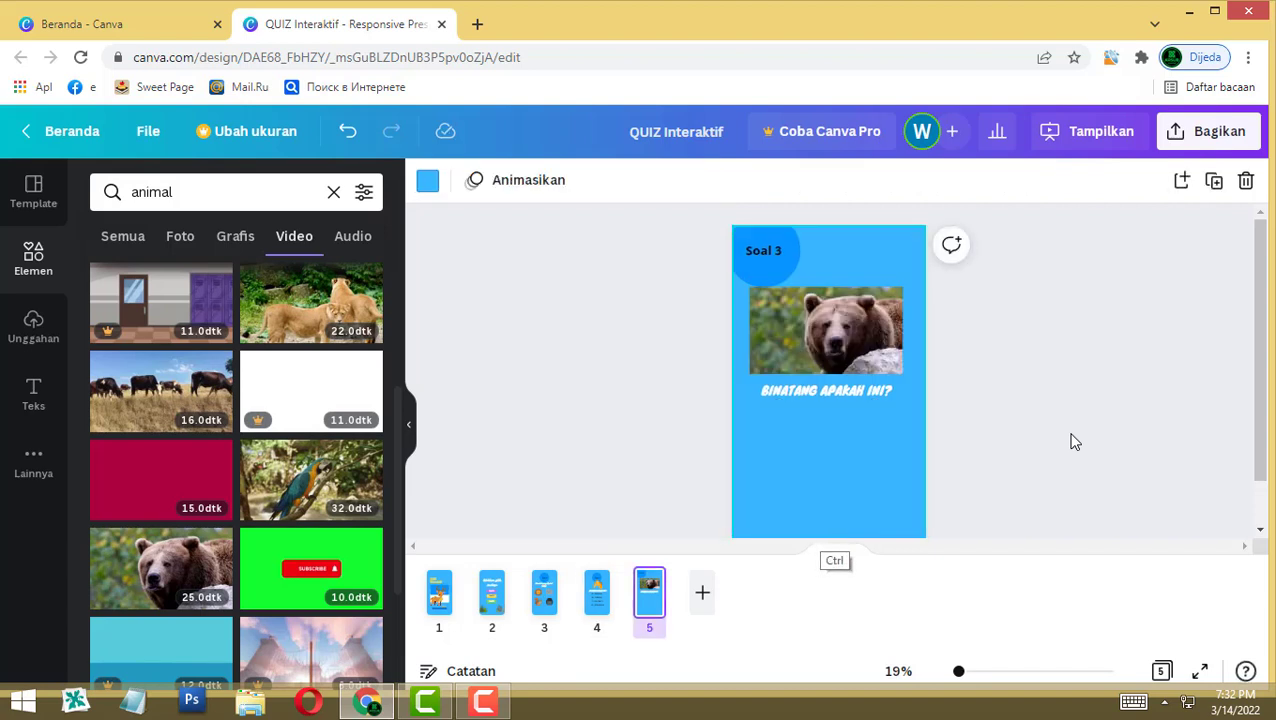
key(ctrl+v)
key(Escape)
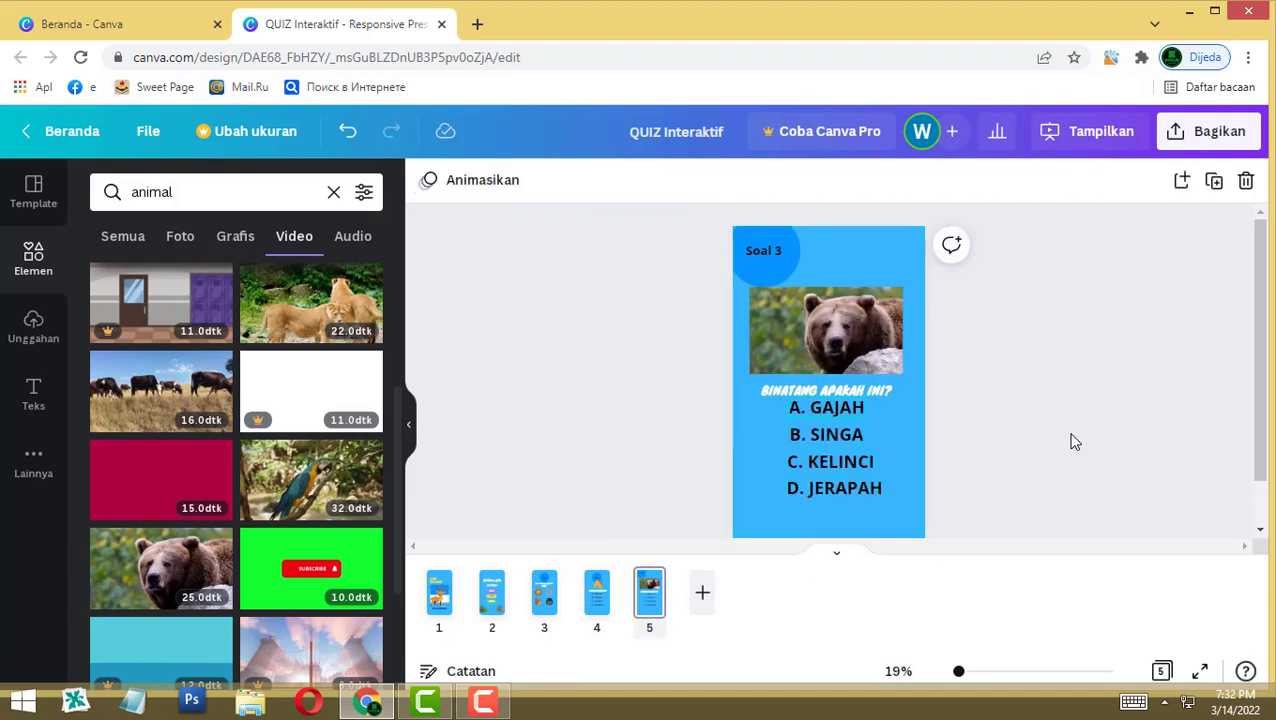
Step: Change the first answer on page 5 from 'A. GAJAH' to 'A. BERUANG'
click(826, 407)
drag(810, 407, 840, 407)
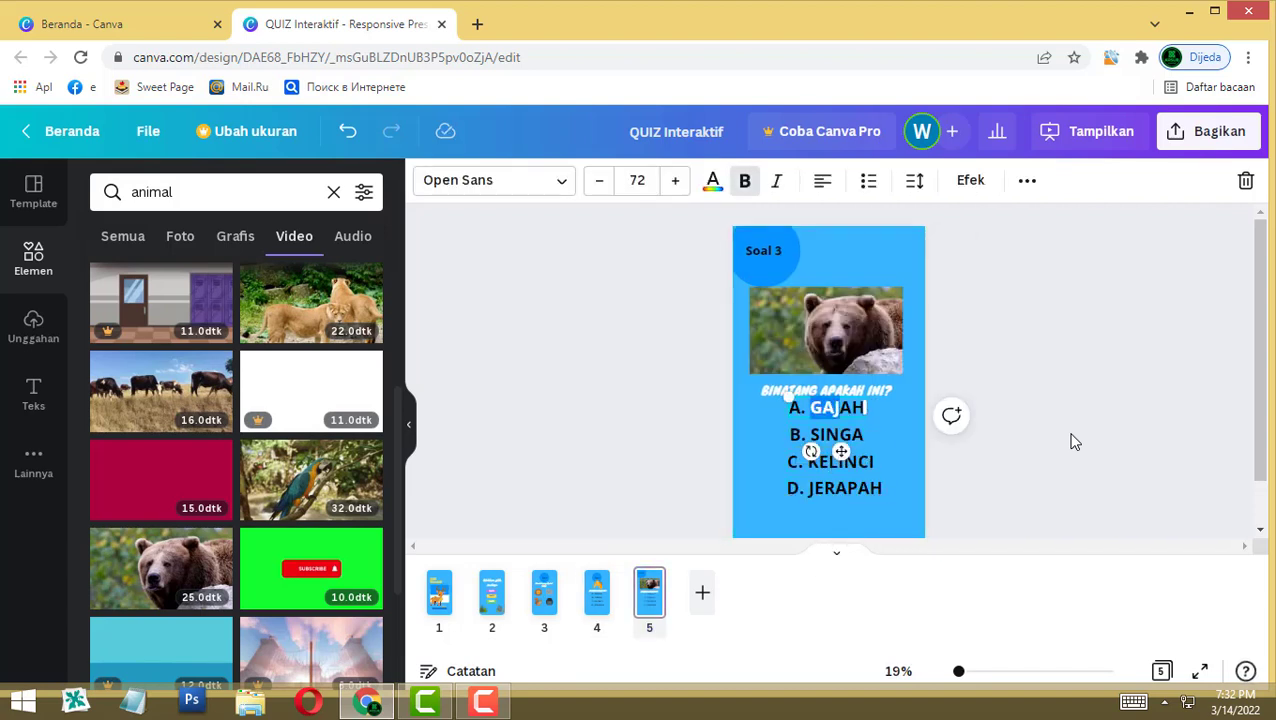
key(shift+End)
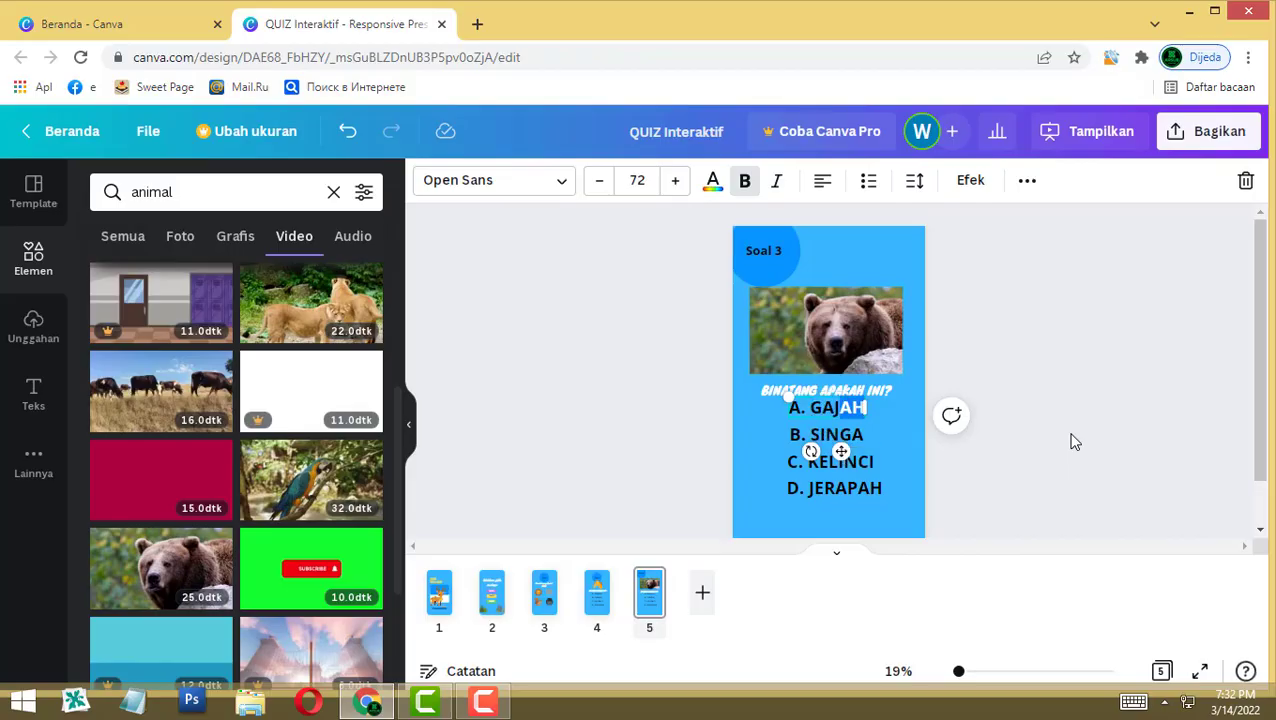
key(BackSpace)
key(BackSpace)
key(BackSpace)
key(BackSpace)
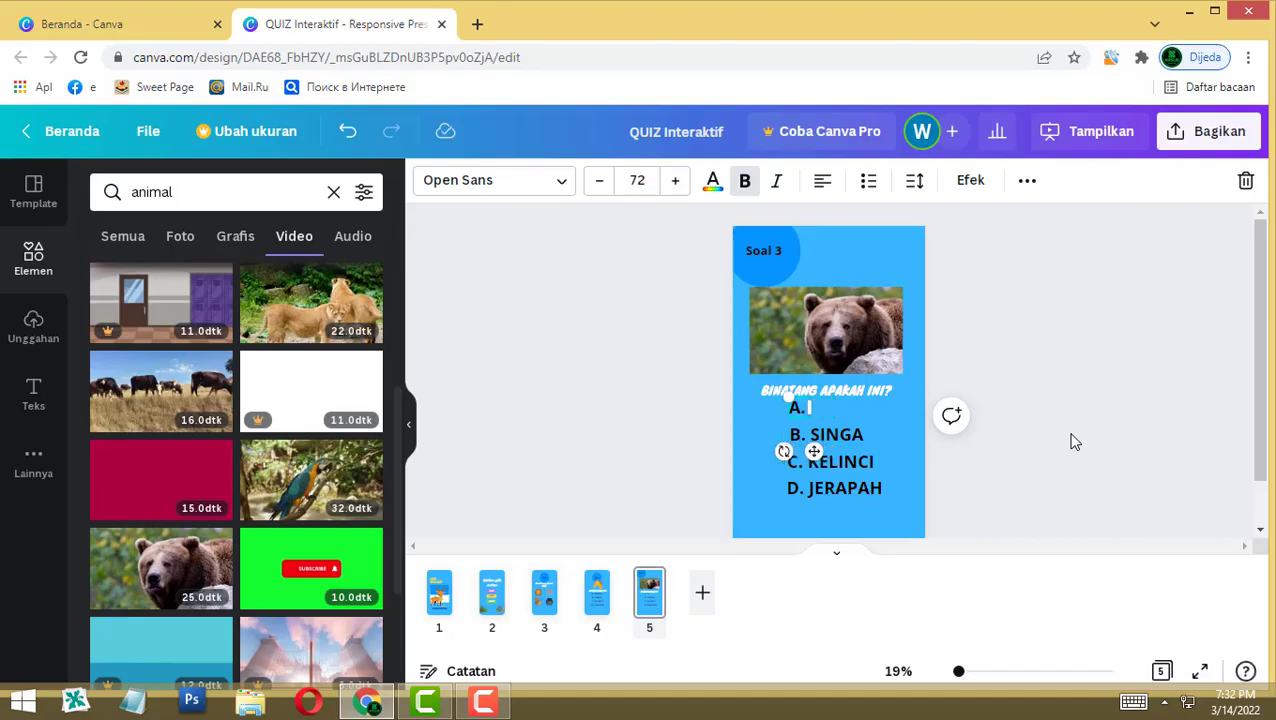
text(BERUANG)
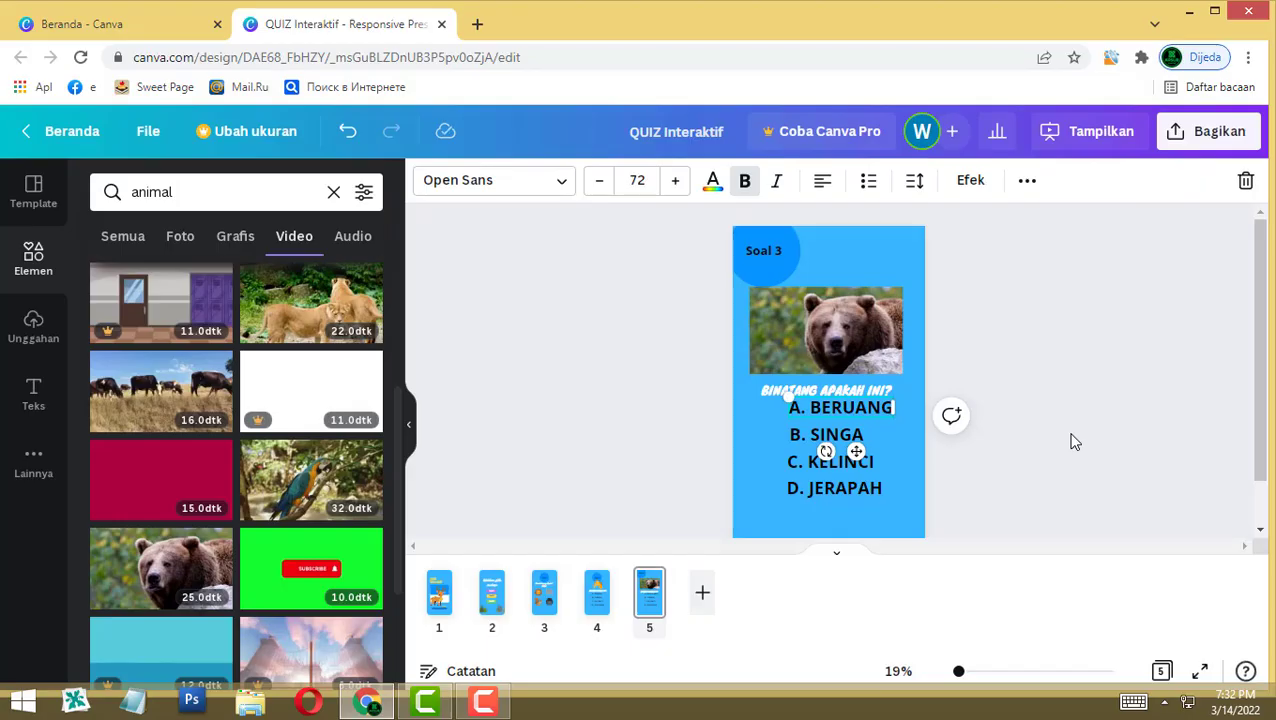
click(1075, 441)
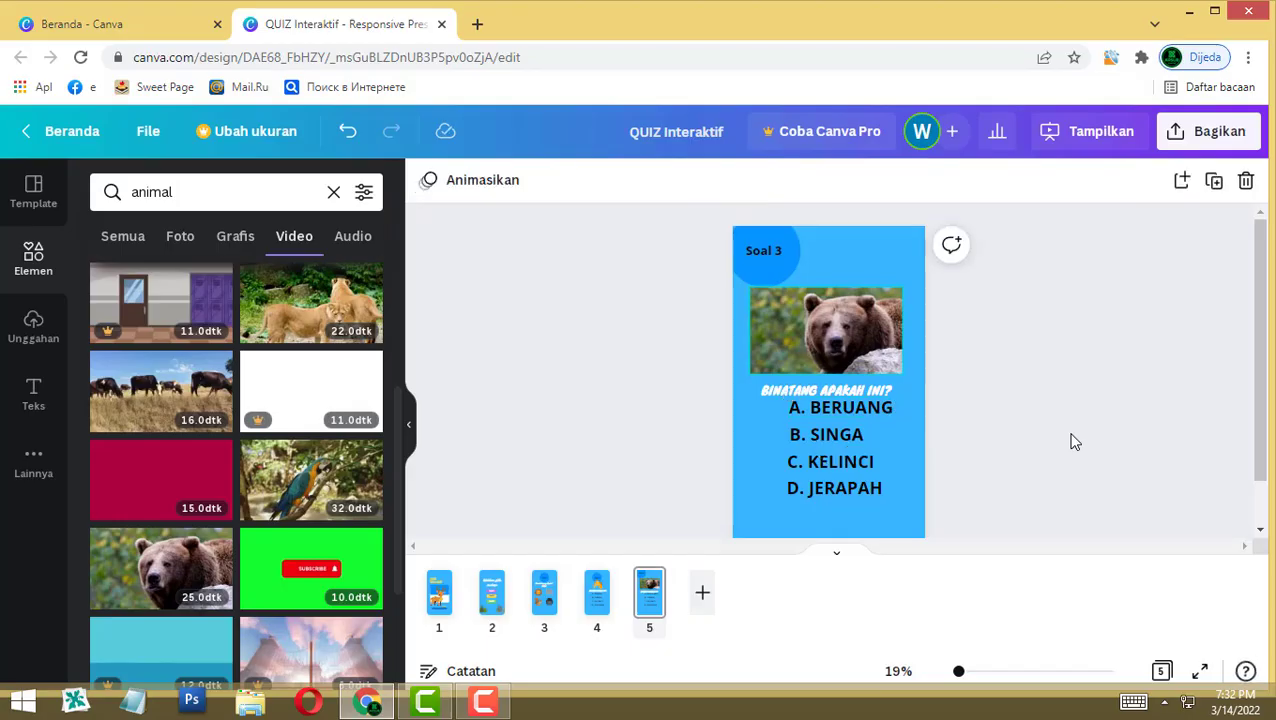
click(1075, 441)
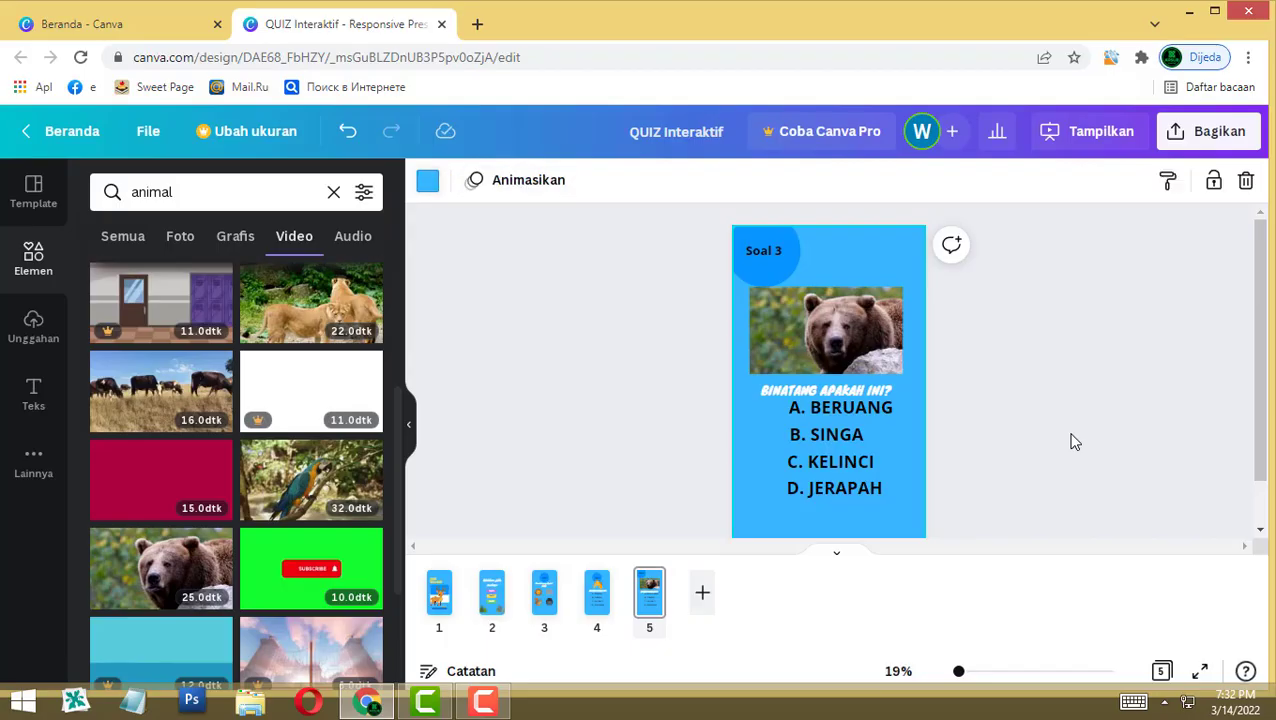
Step: Colour the Soal 3 page background light green and the Soal 2 page brown
click(427, 180)
click(311, 329)
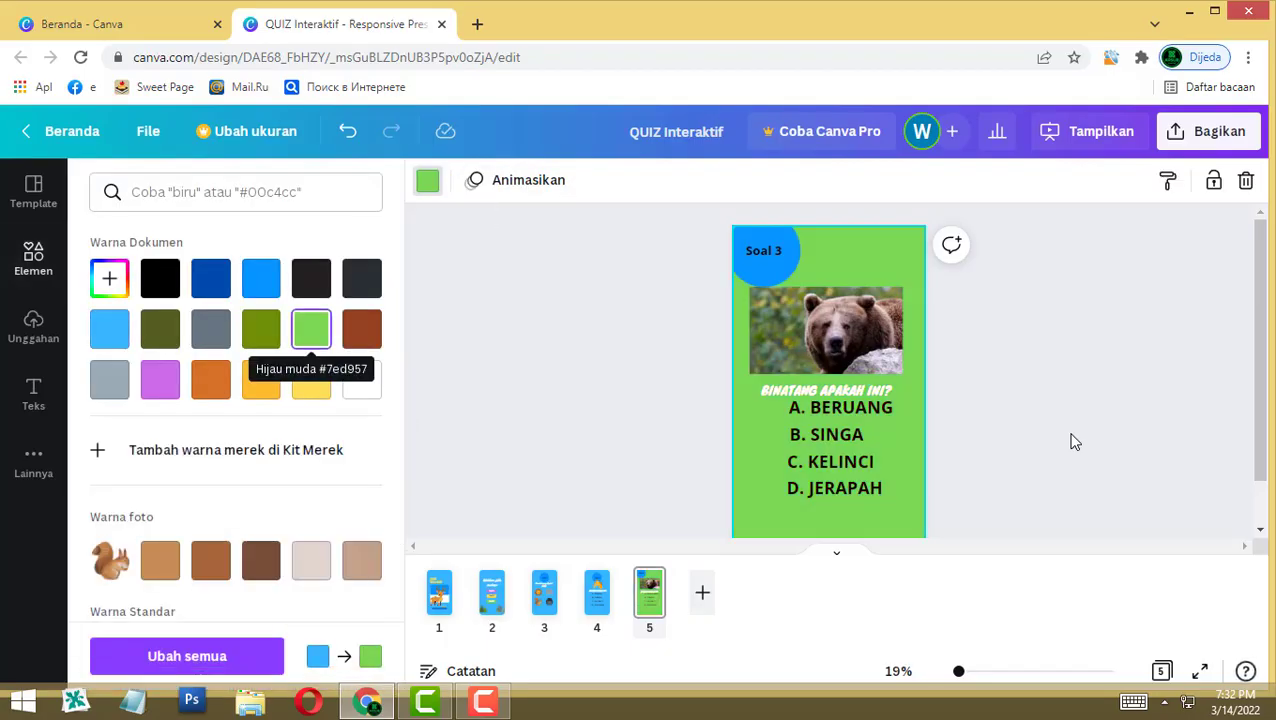
click(1075, 441)
key(Page_Up)
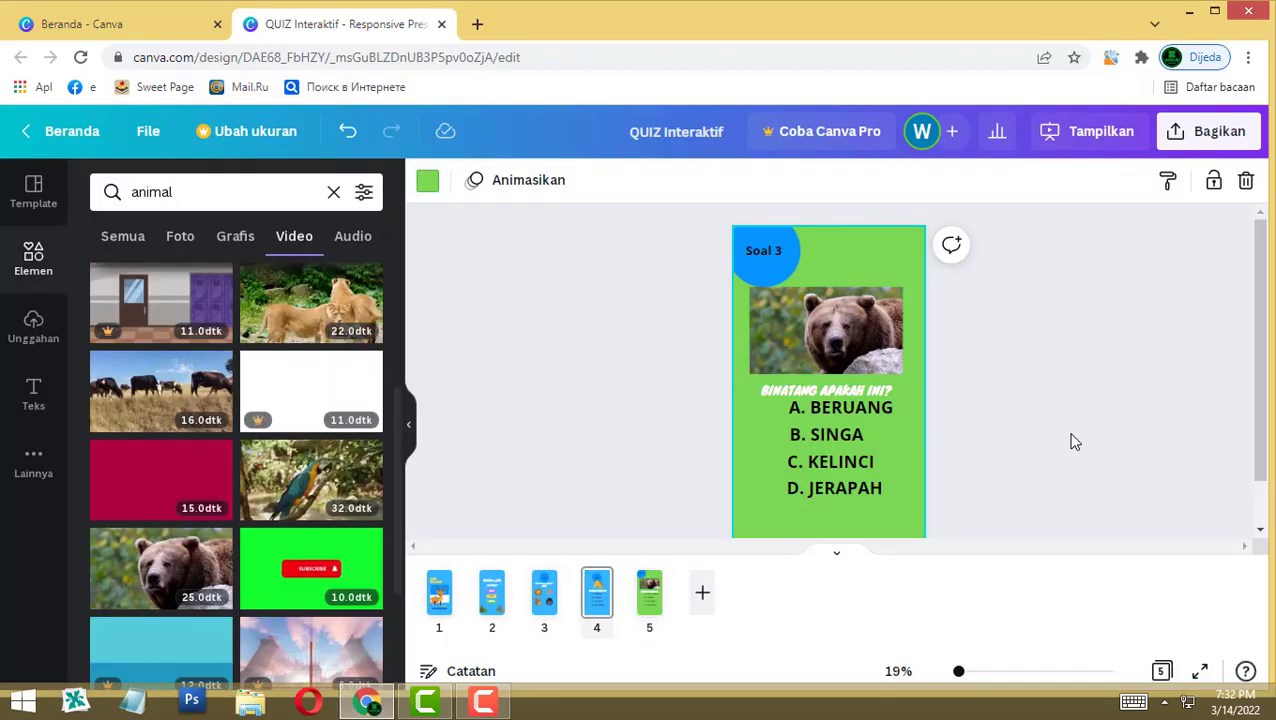
click(1075, 441)
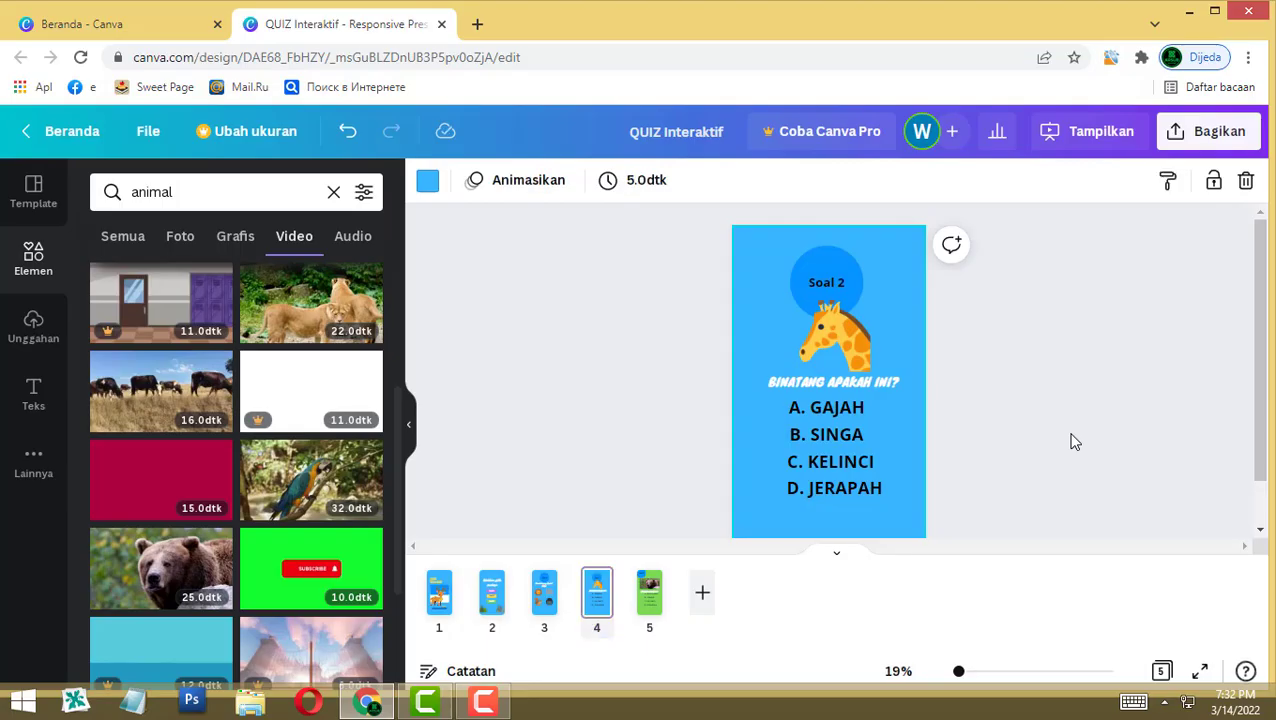
click(427, 180)
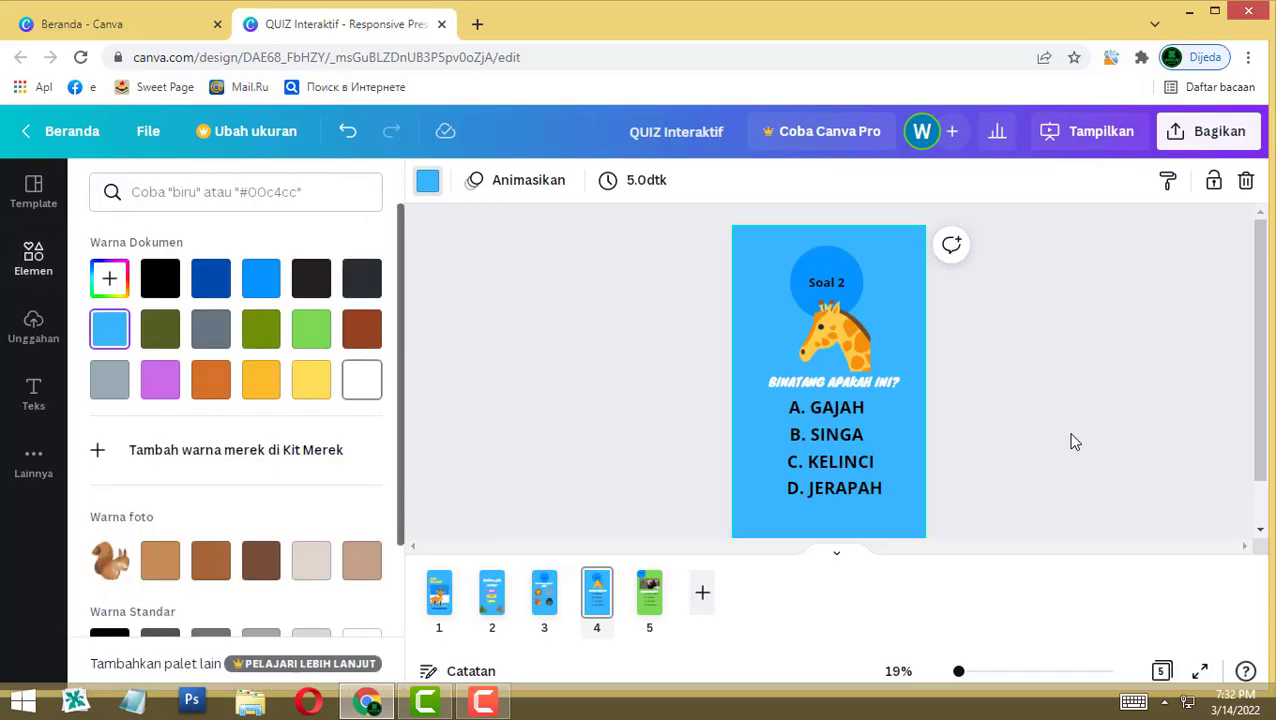
click(362, 329)
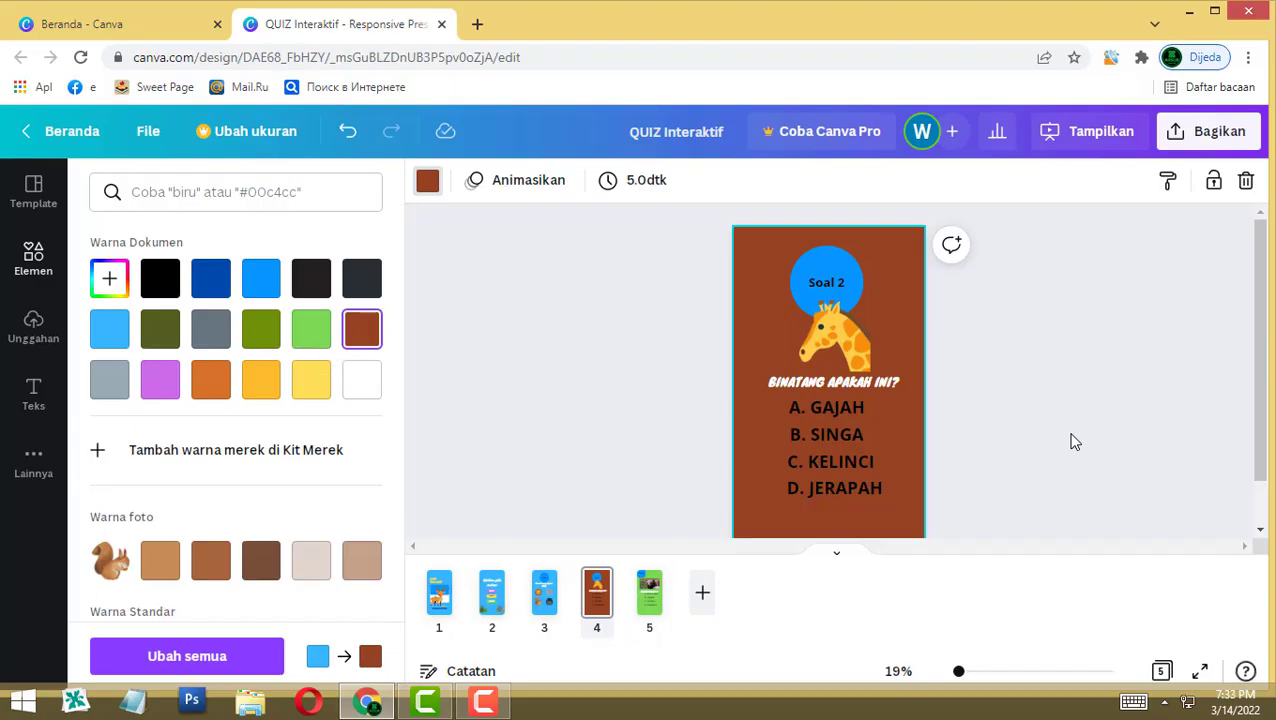
Step: Make the Soal 1 page background purple
click(544, 592)
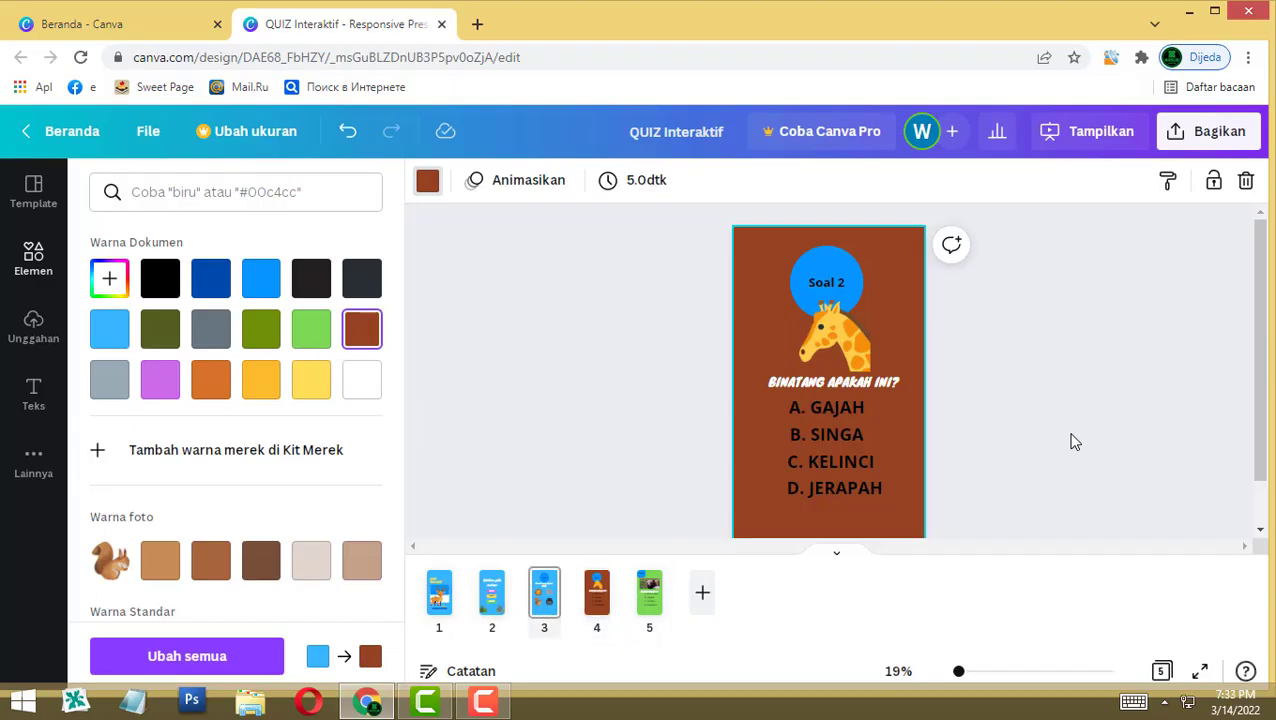
click(427, 180)
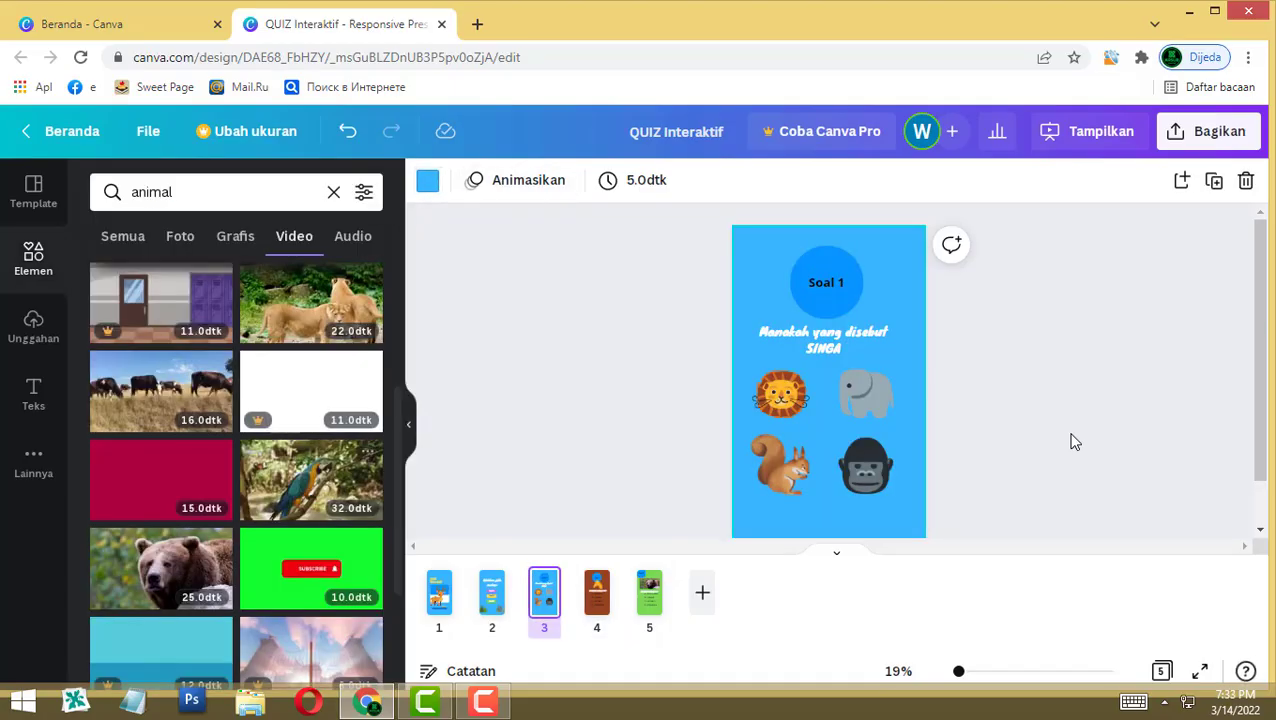
click(427, 180)
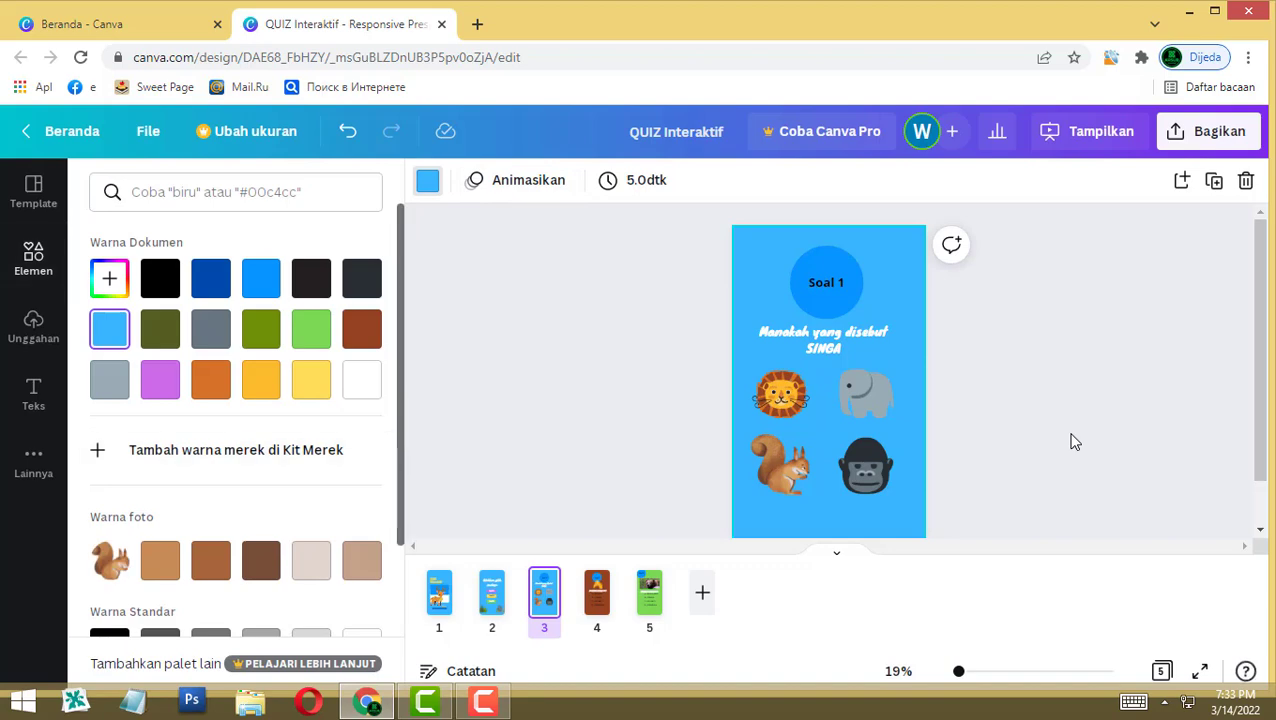
click(160, 379)
click(1071, 441)
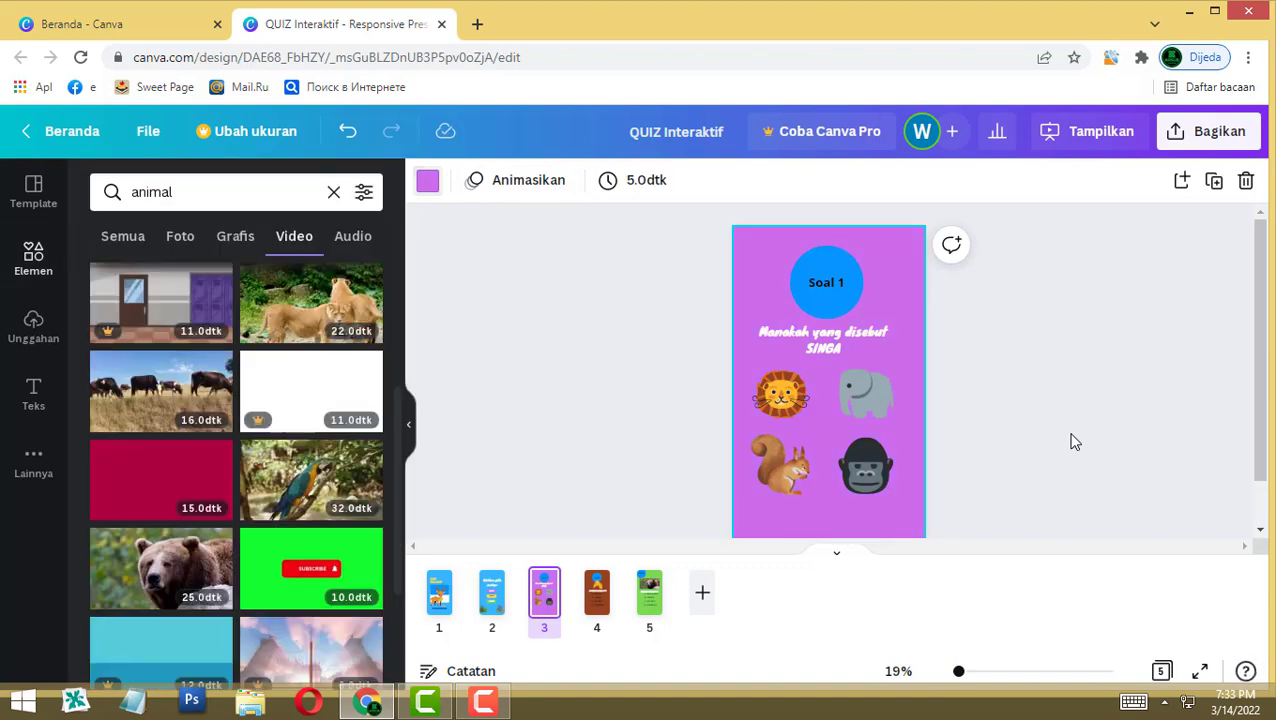
Step: Recolour the Soal 1 circle yellow and the Soal 2 circle orange
click(826, 262)
click(427, 180)
click(311, 379)
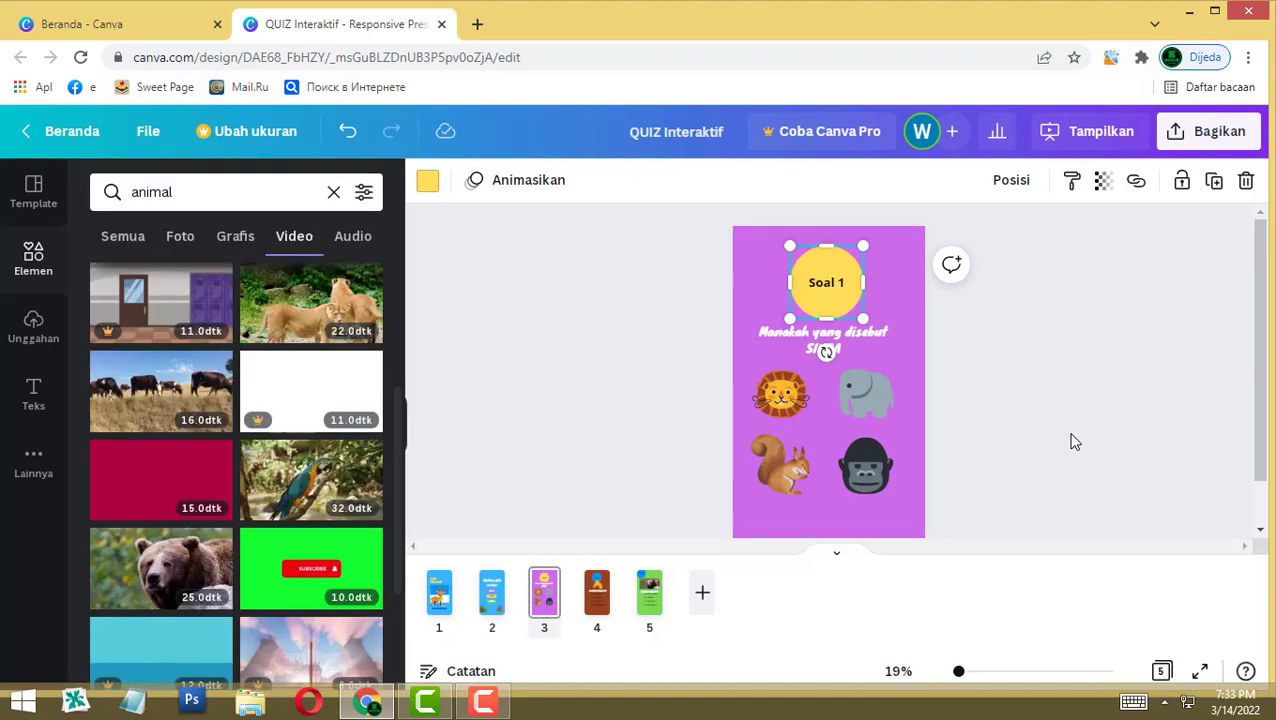
click(597, 592)
click(826, 262)
click(427, 180)
click(260, 380)
click(359, 328)
click(211, 380)
Step: Make the Soal 3 circle olive green and its label text white
click(649, 592)
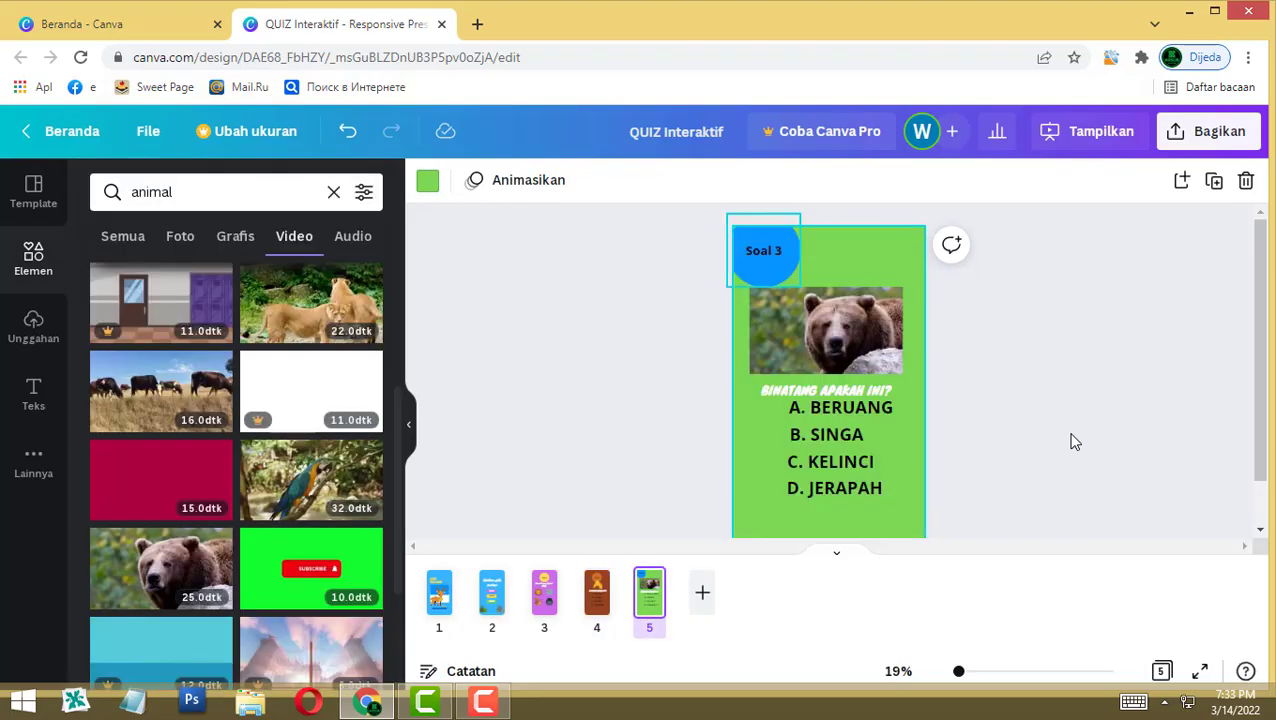
click(763, 250)
click(427, 180)
click(161, 328)
click(763, 250)
click(712, 180)
click(359, 379)
click(1071, 441)
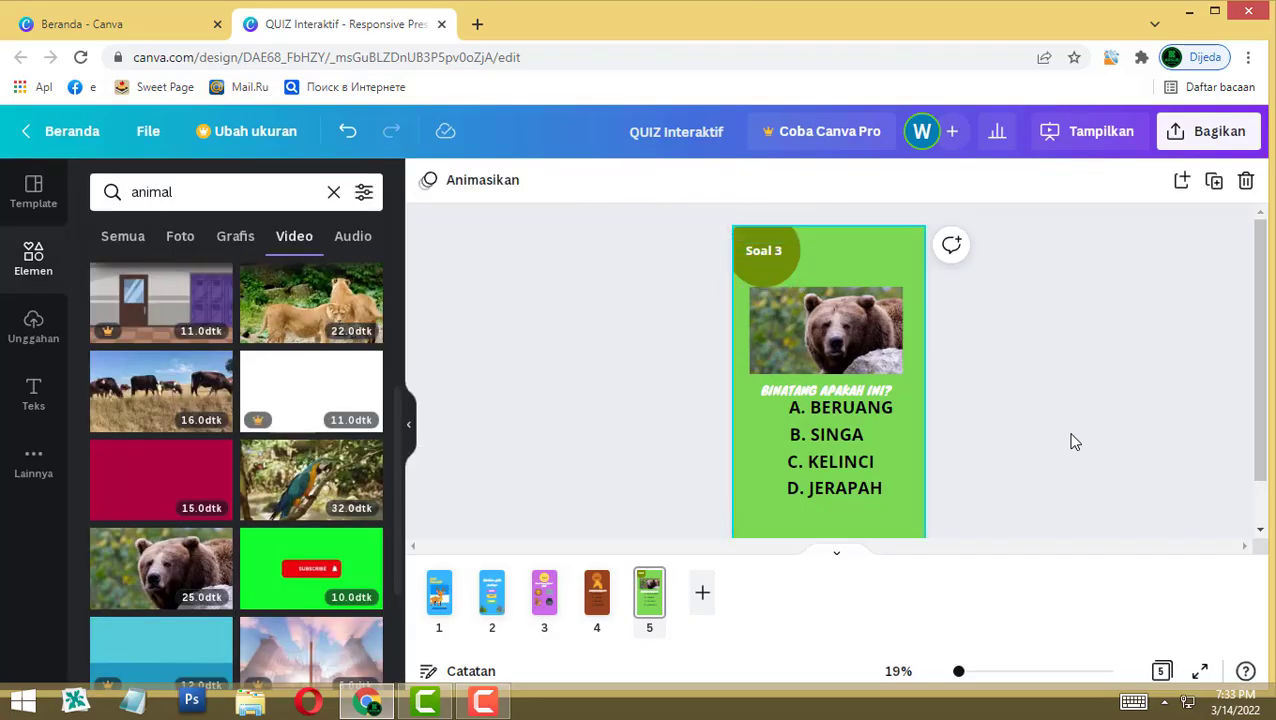
Step: Add a blank sixth page after the Soal 3 page
click(840, 407)
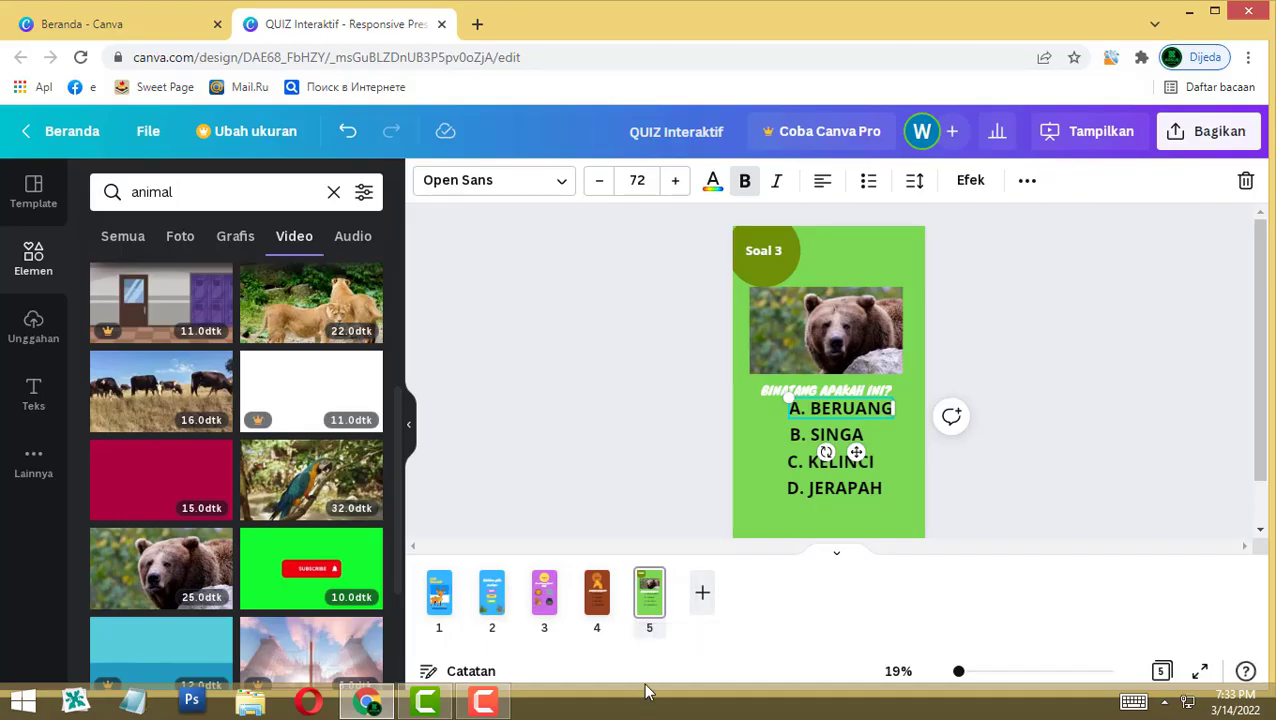
click(702, 593)
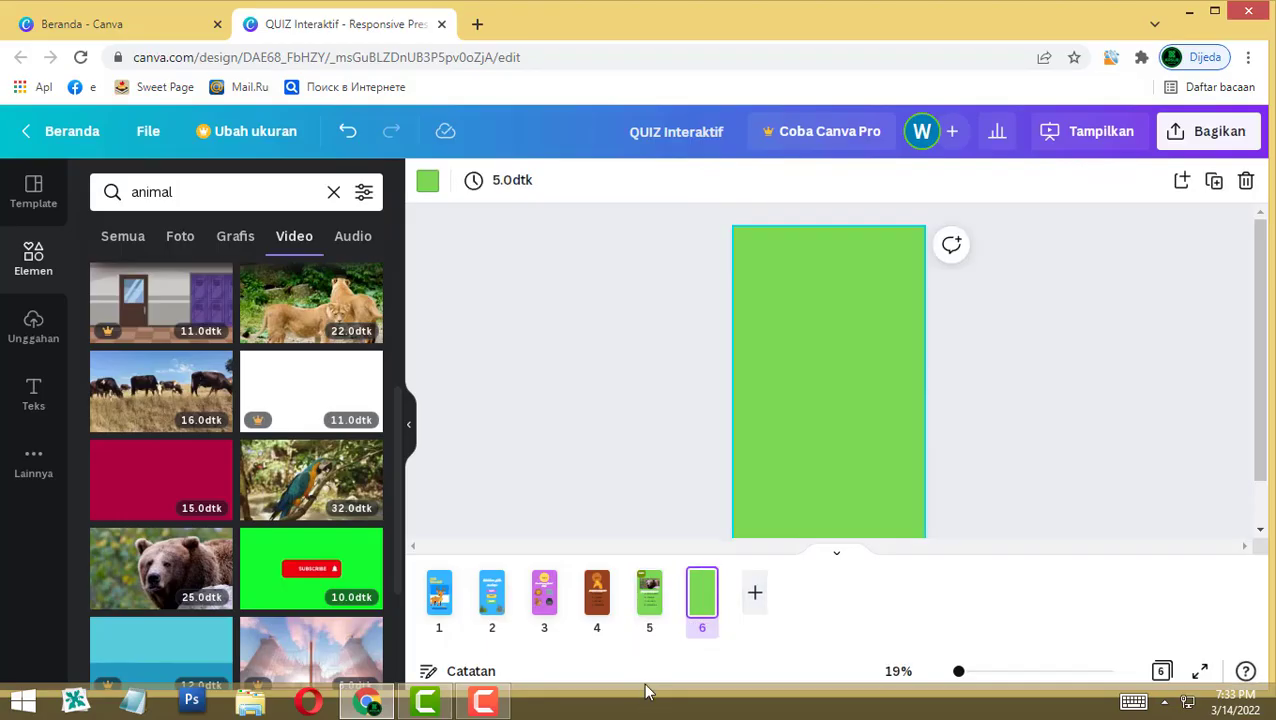
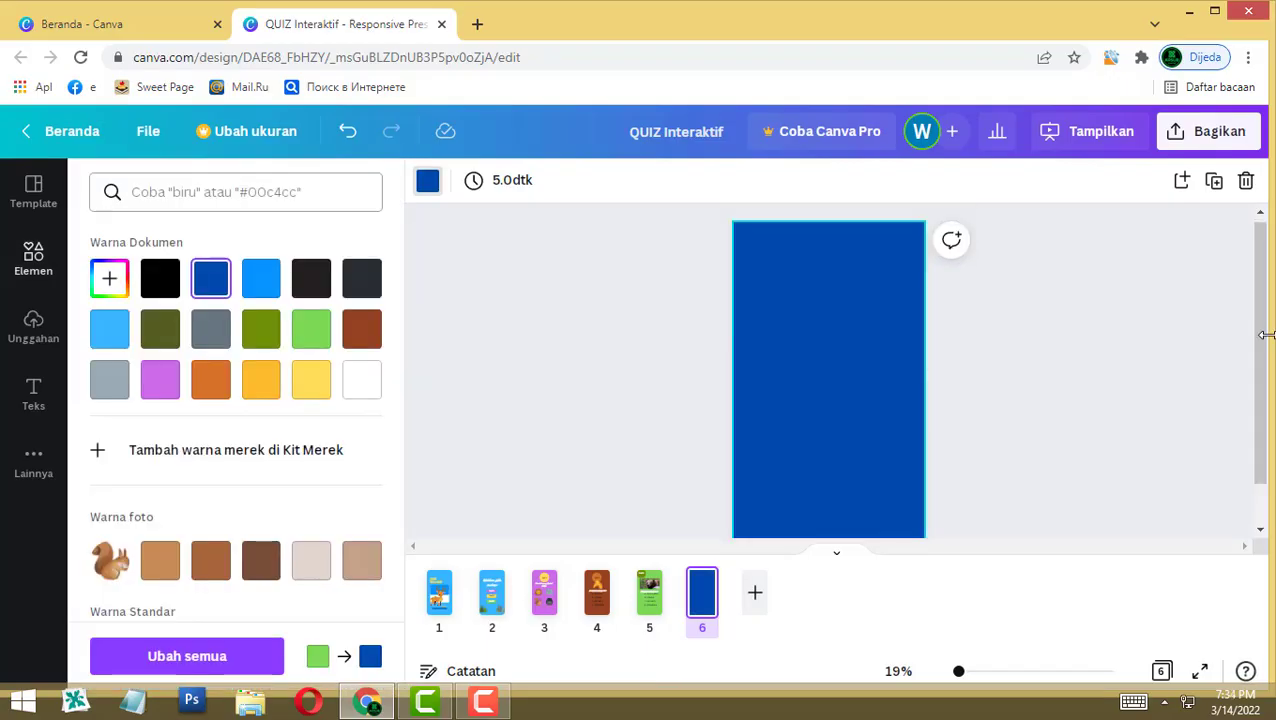
Step: Search the elements for 'YES' and browse the results
key(Escape)
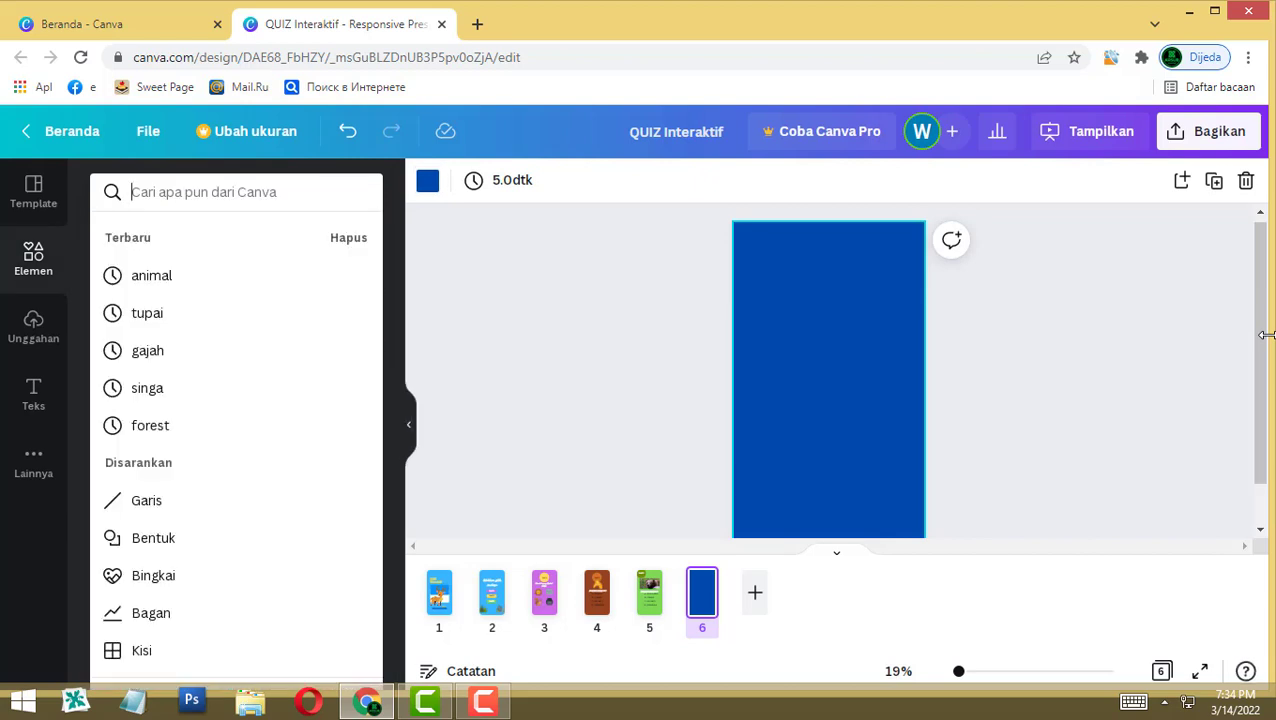
text(YES)
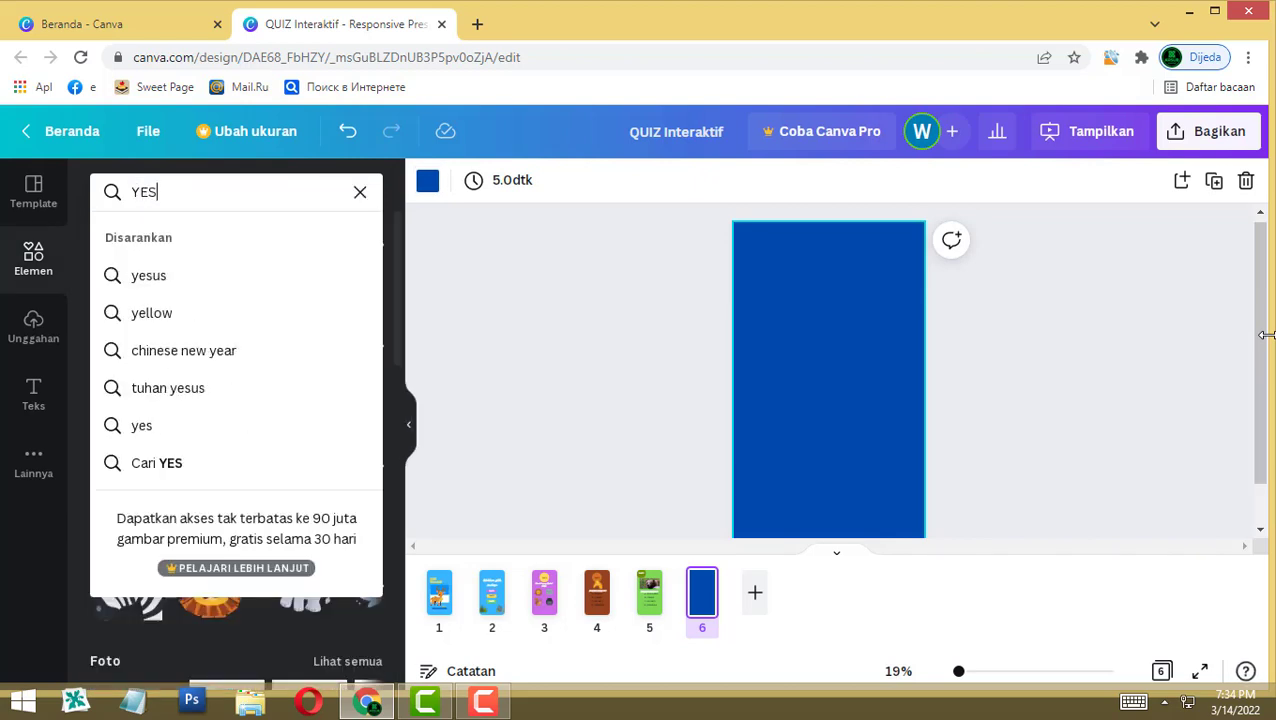
key(Return)
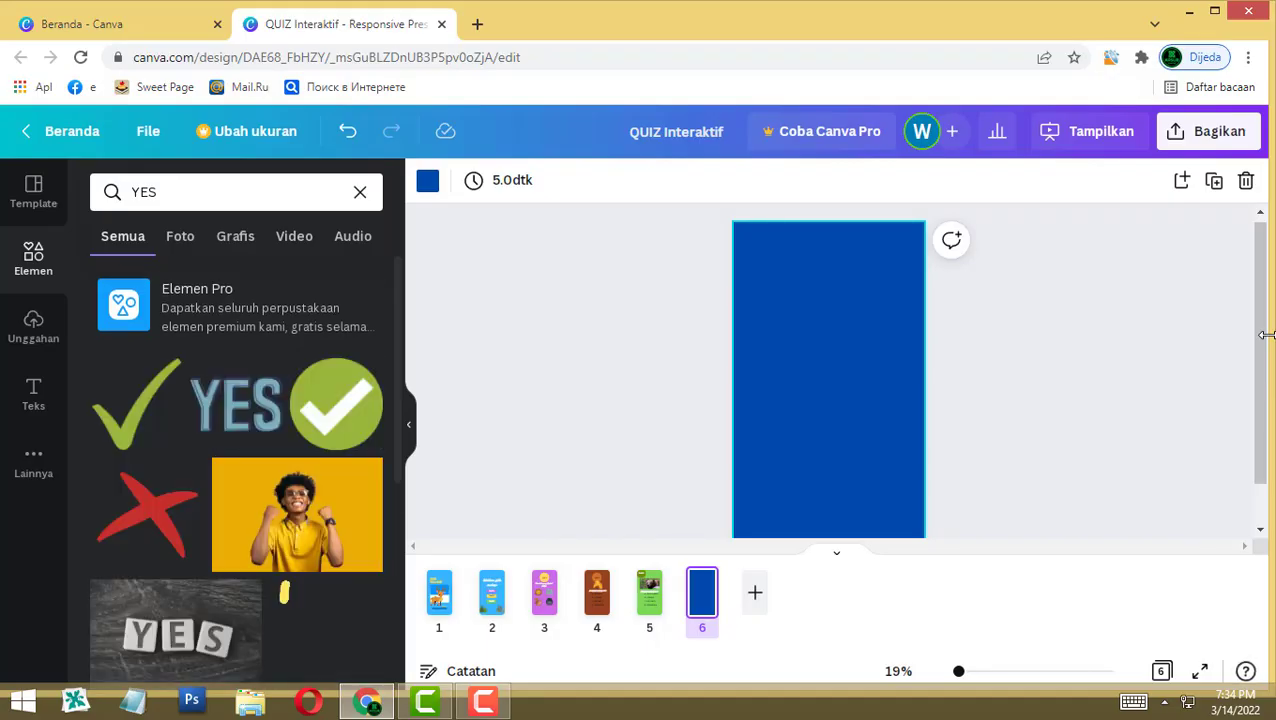
scroll(330, 495, down, 3)
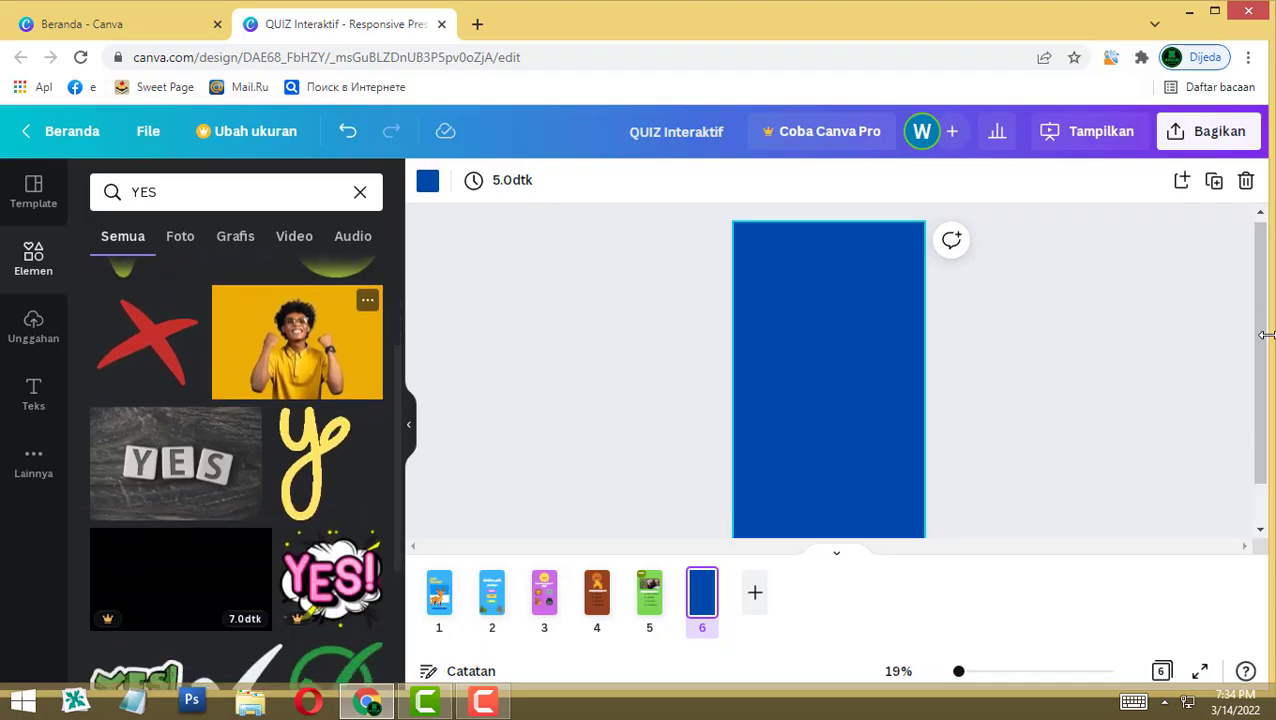
scroll(330, 480, down, 2)
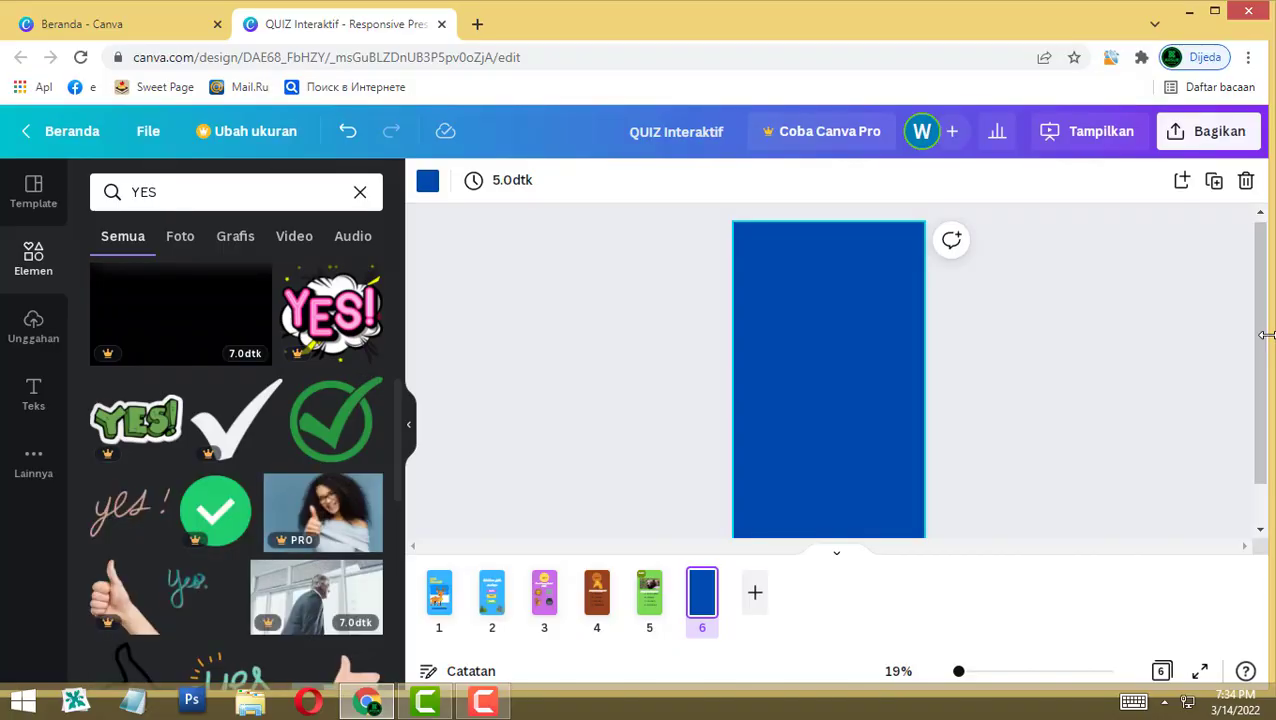
scroll(330, 450, down, 2)
scroll(335, 430, down, 4)
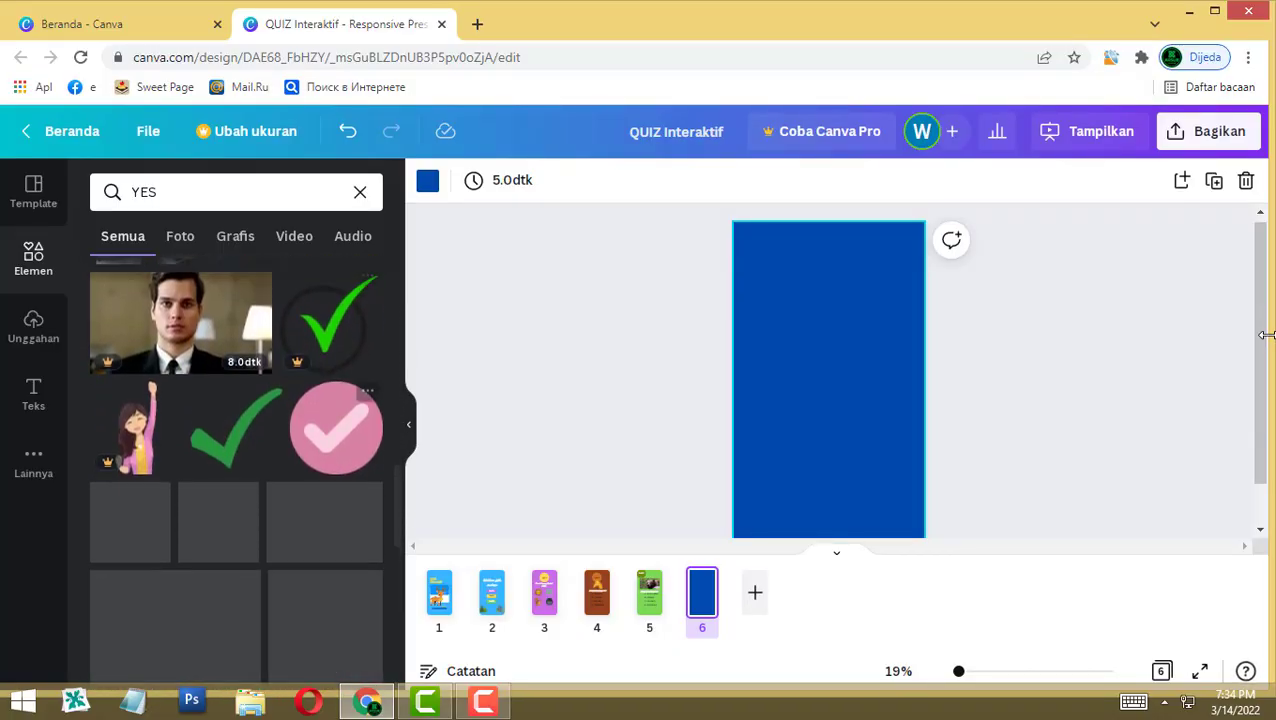
scroll(325, 450, down, 2)
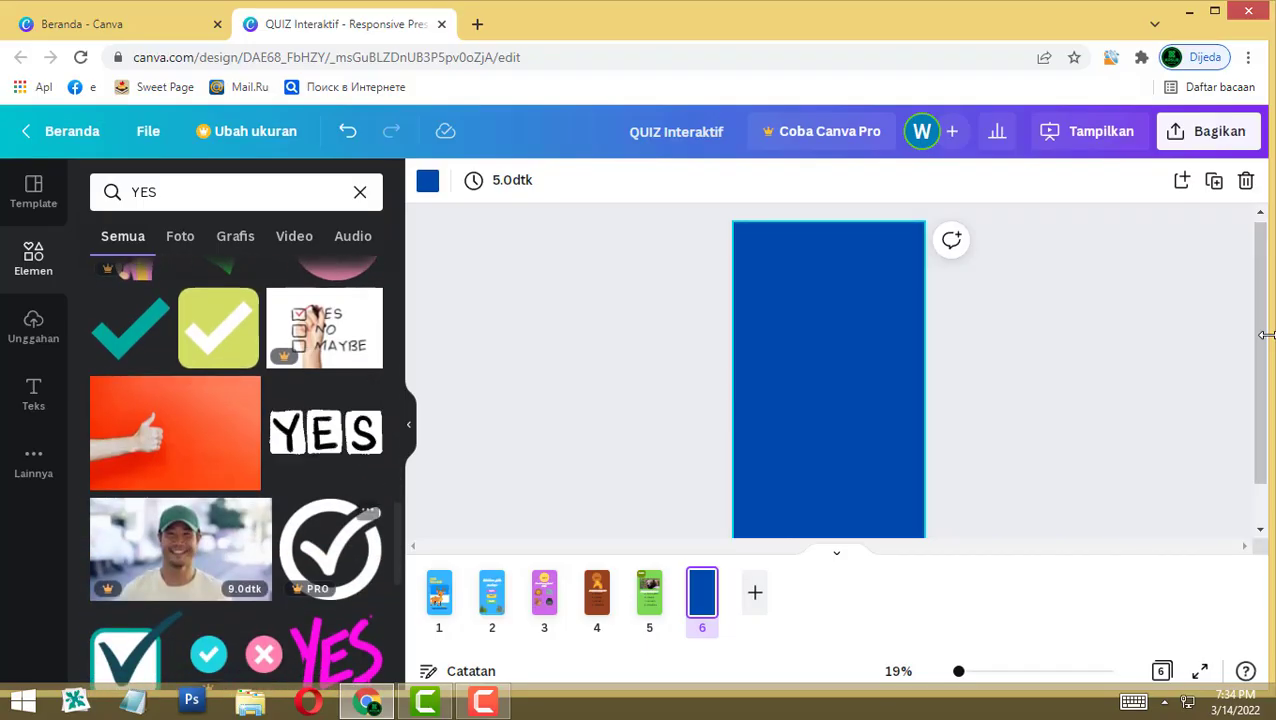
scroll(236, 450, down, 3)
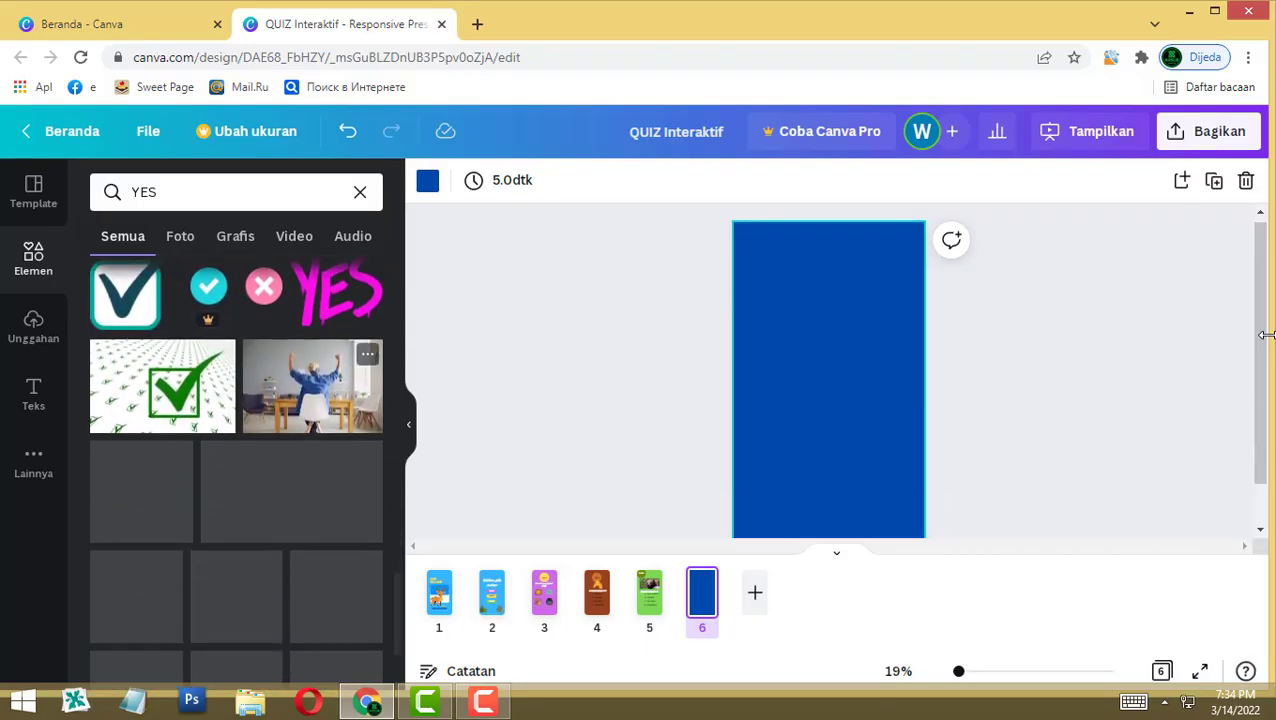
Step: Place the pink-haired YES! character from the Grafis results on page 6, then add a blank page 7
click(235, 236)
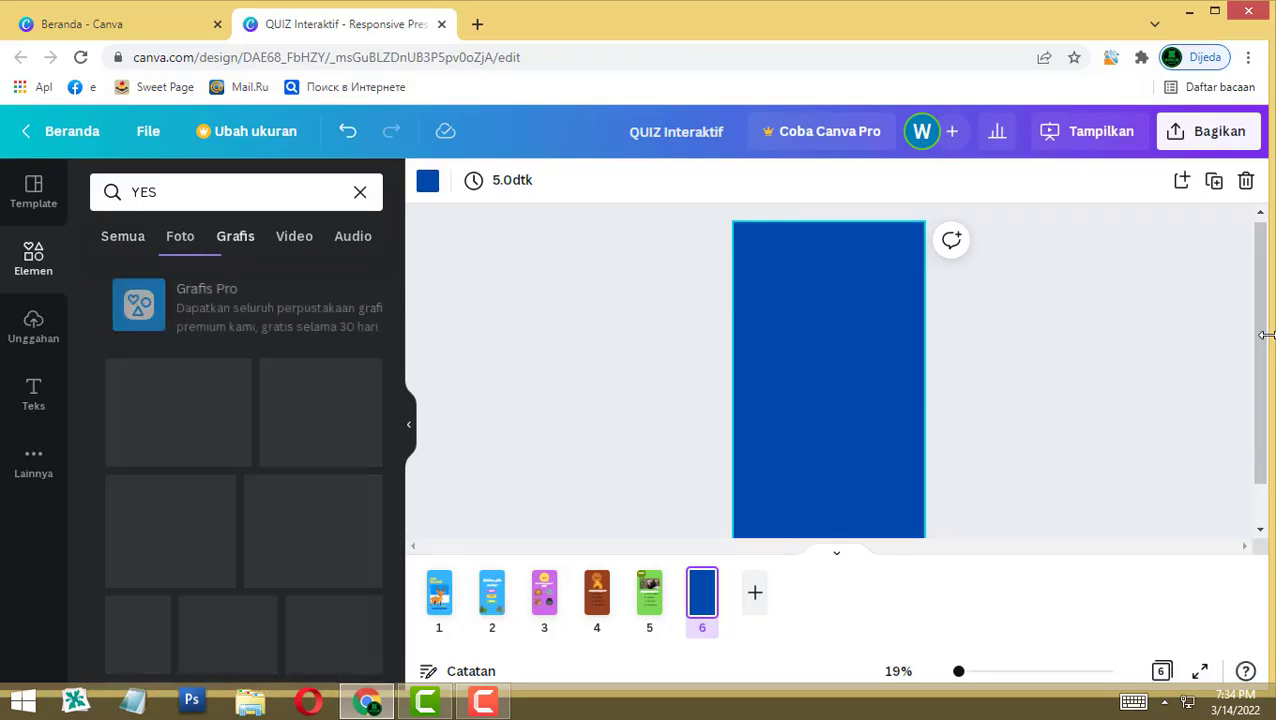
scroll(336, 450, down, 1)
scroll(336, 420, down, 2)
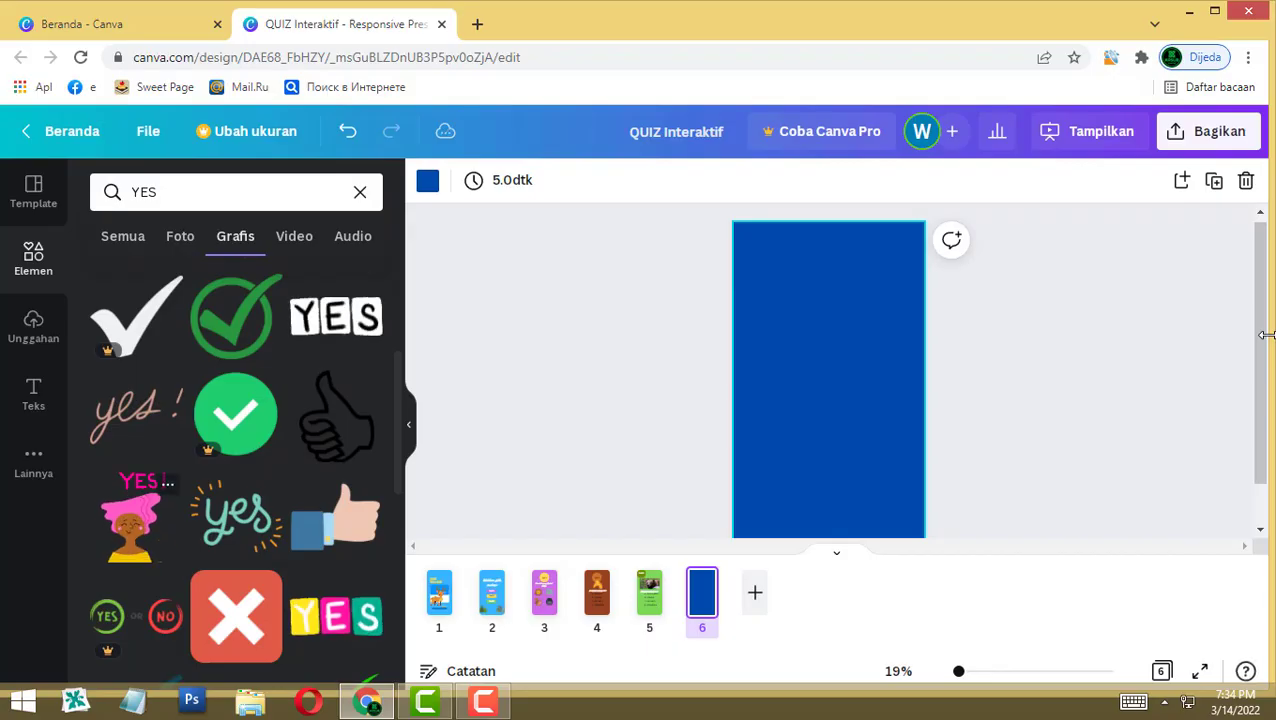
click(130, 515)
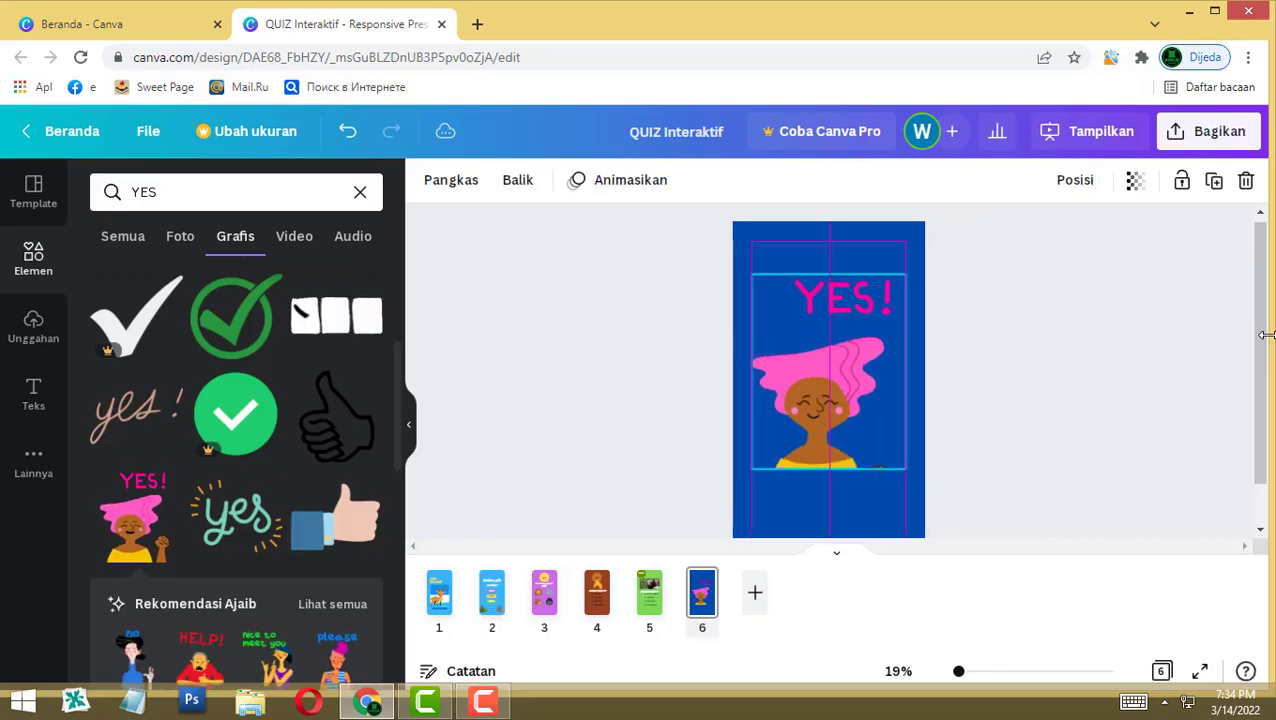
key(Escape)
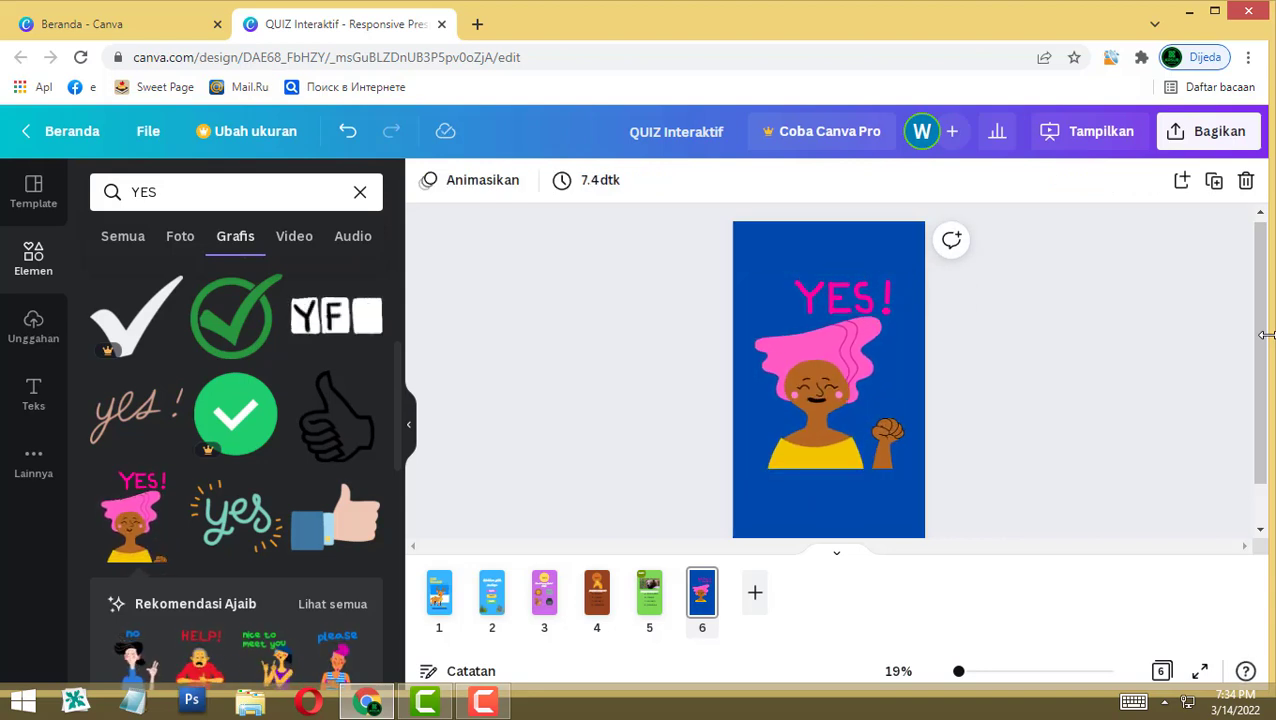
key(ctrl+Return)
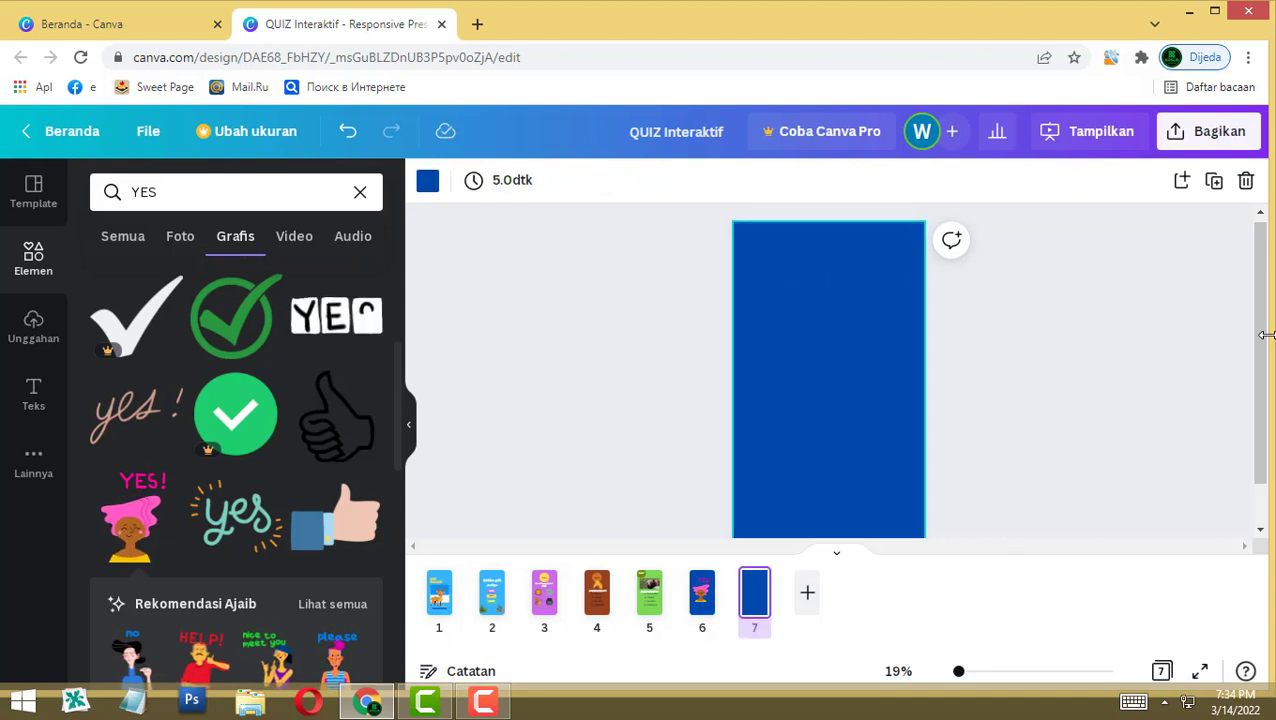
Step: Set page 7's background to bright red #FF0303
click(427, 180)
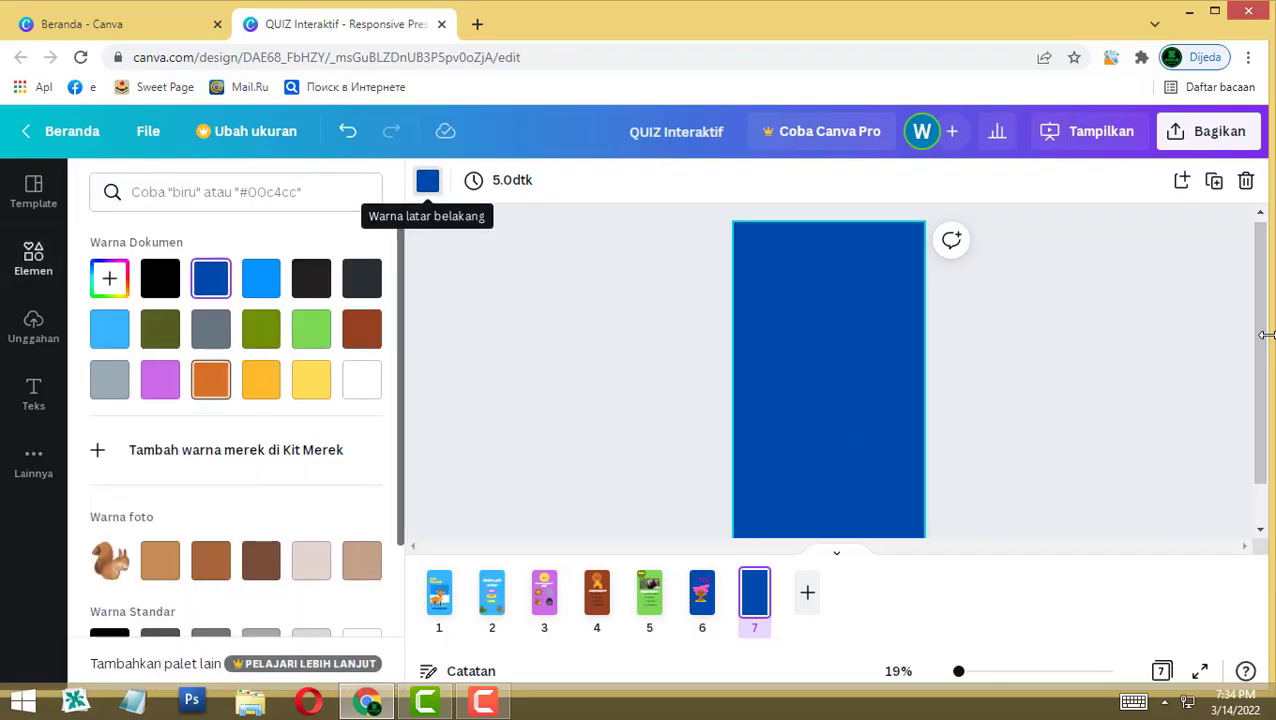
click(109, 278)
triple_click(208, 470)
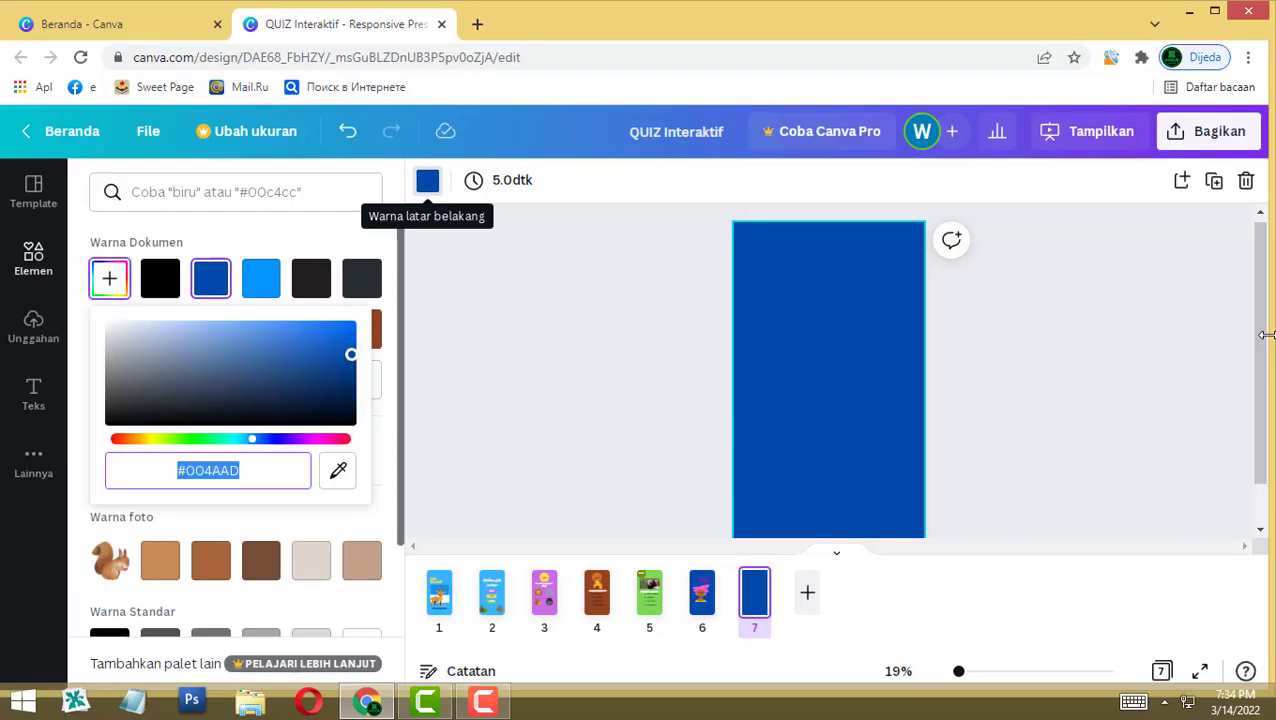
text(#AD0024)
key(BackSpace)
key(BackSpace)
text(00)
click(352, 322)
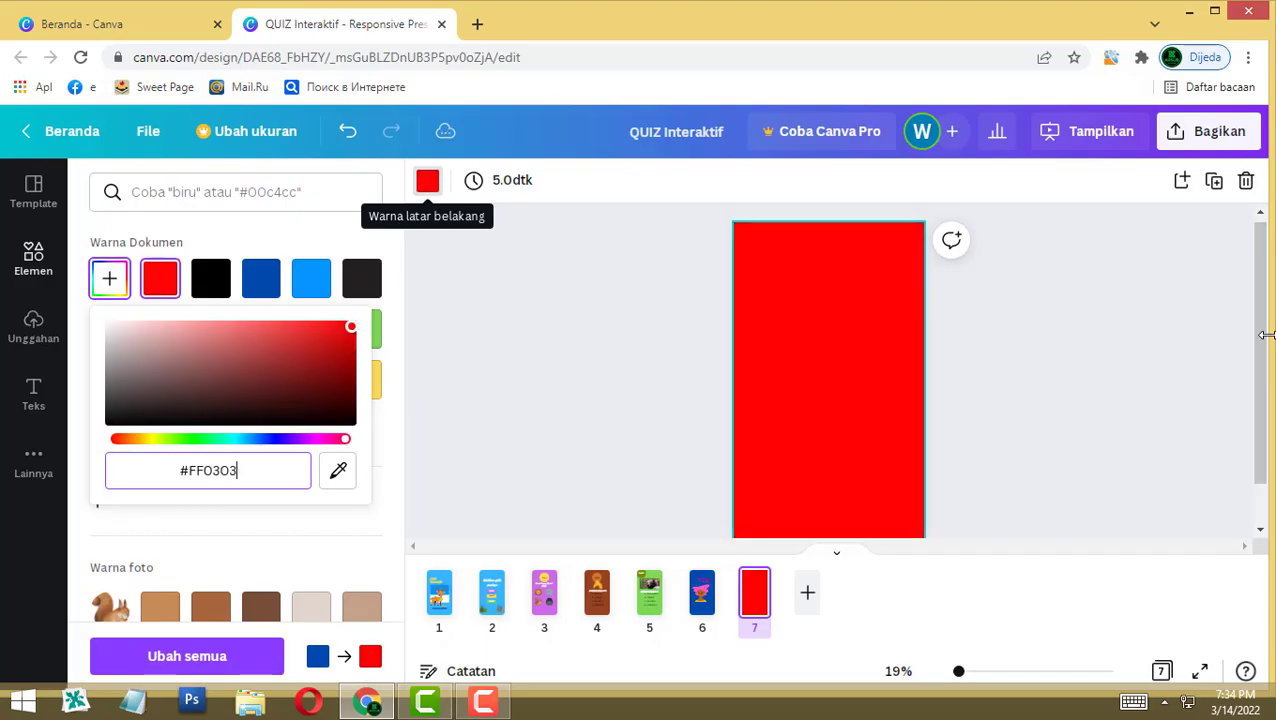
key(Escape)
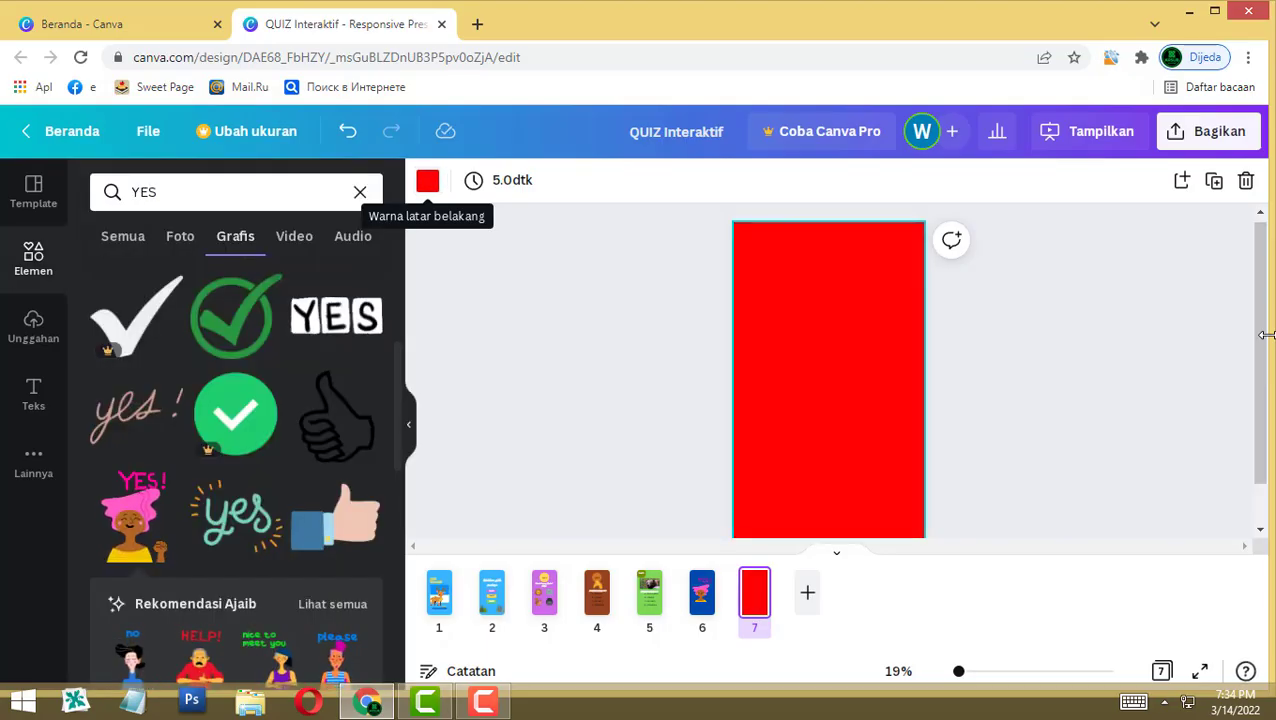
Step: Add the 'no' head-shaking woman graphic to page 7, then add a blank page 8
click(157, 204)
key(BackSpace)
key(BackSpace)
key(BackSpace)
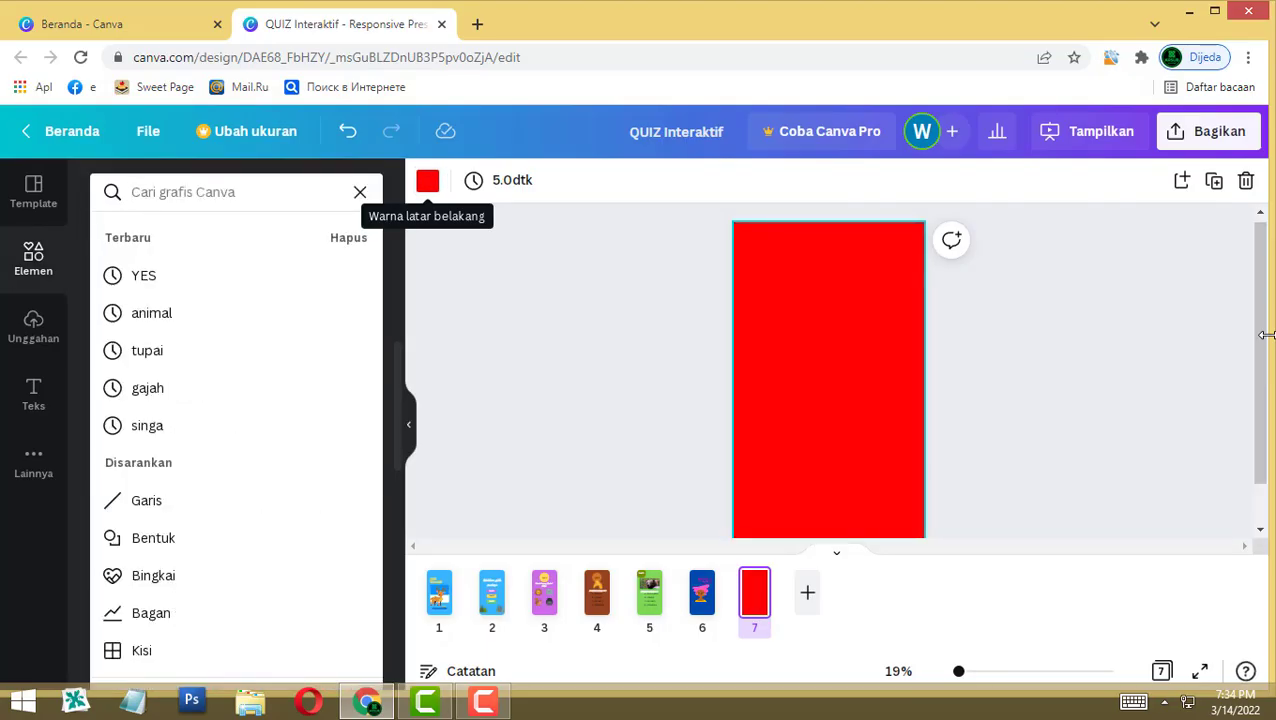
text(no)
key(Return)
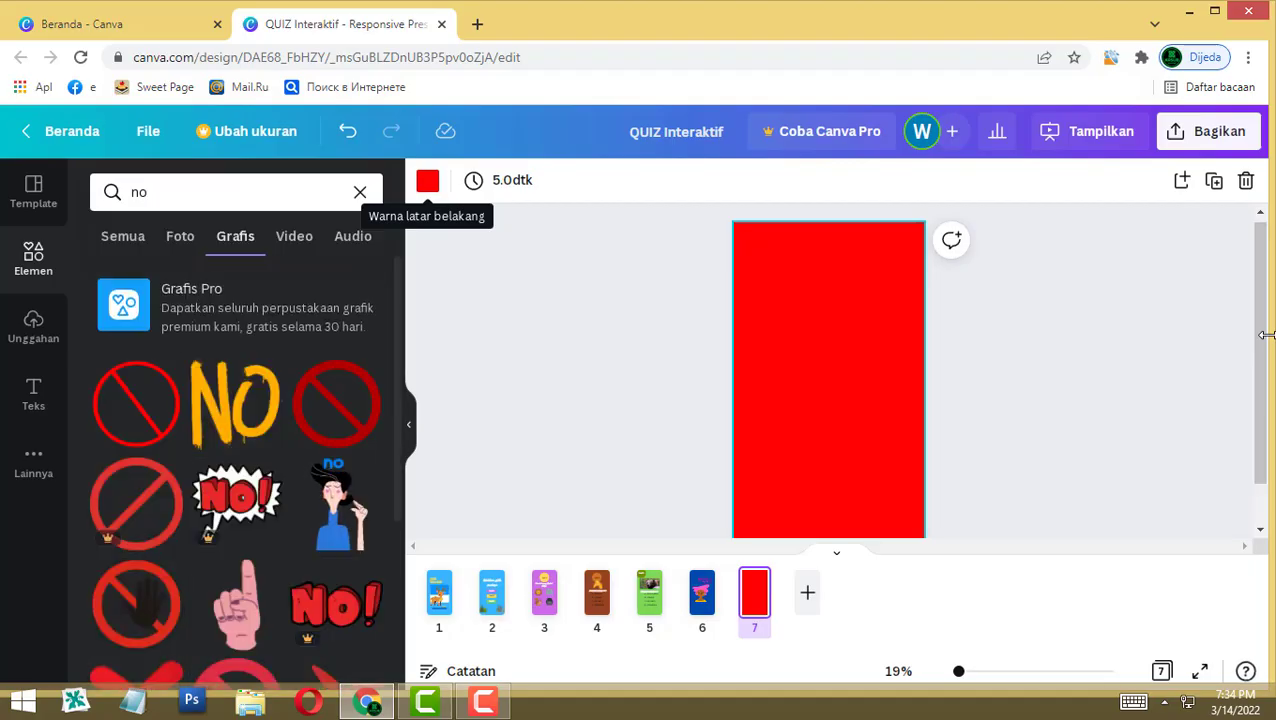
scroll(236, 460, down, 2)
scroll(236, 470, up, 1)
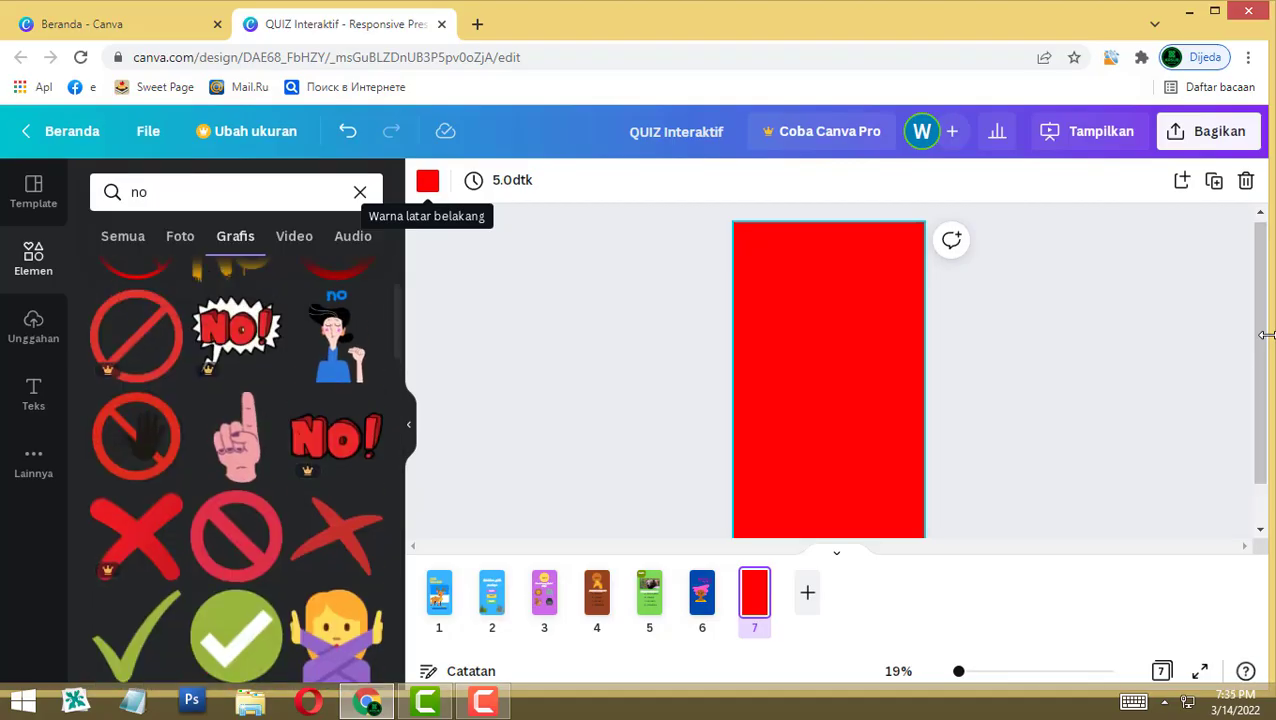
click(336, 338)
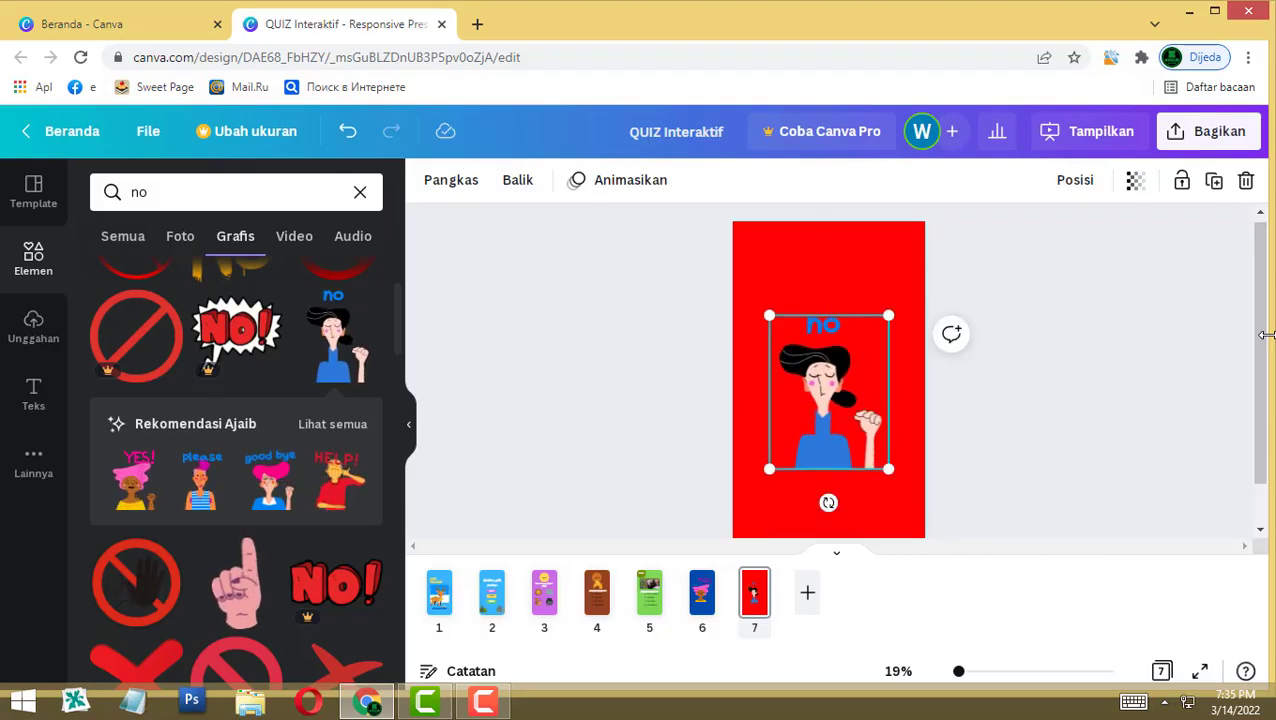
key(Escape)
scroll(1266, 335, down, 1)
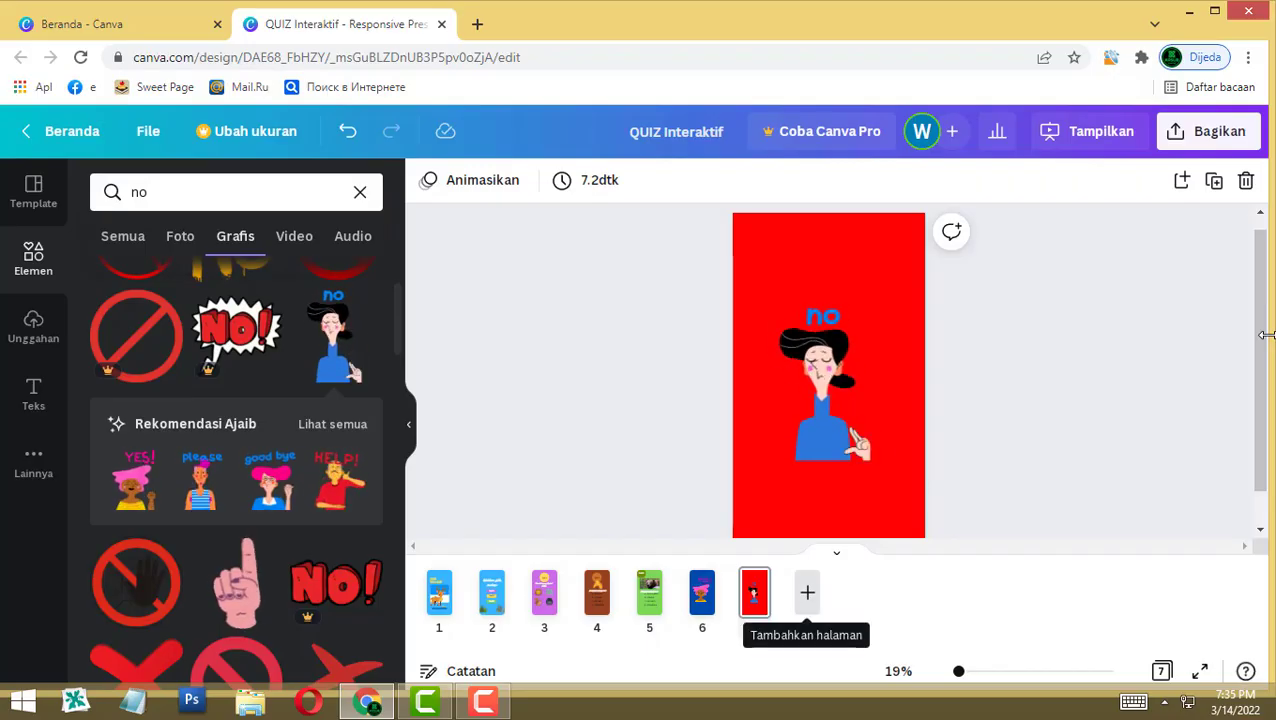
key(ctrl+Return)
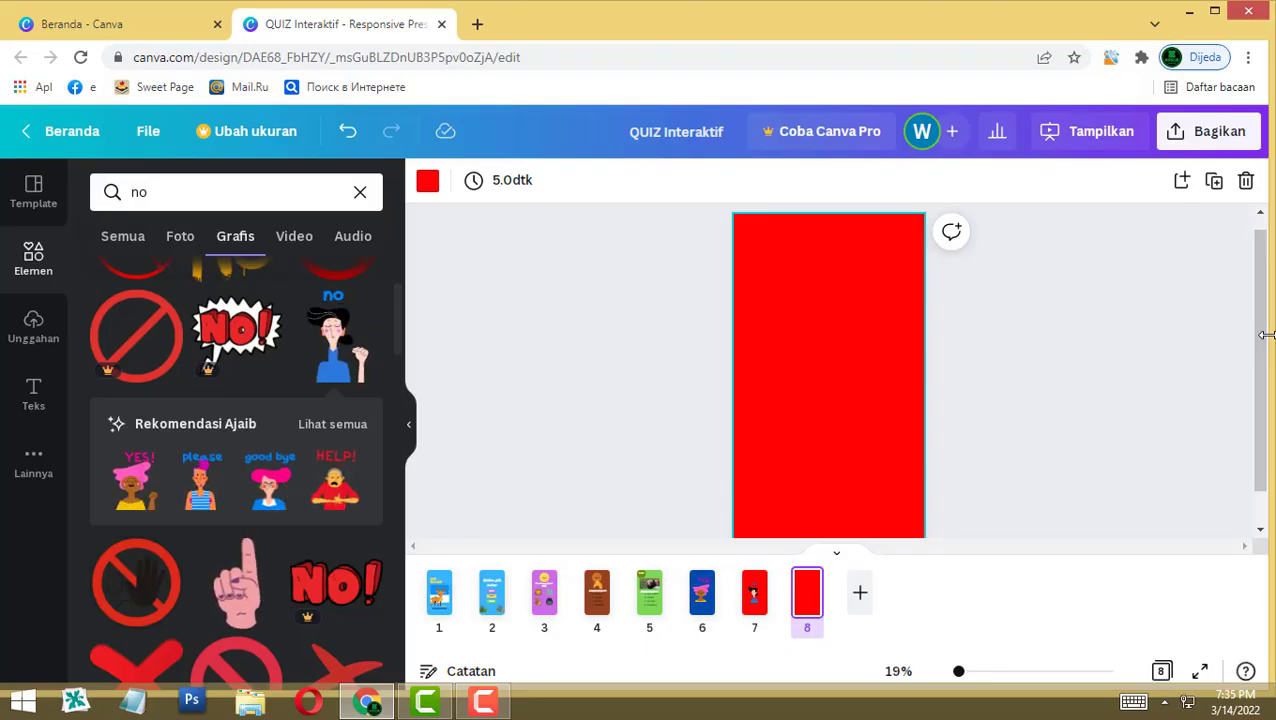
Step: Put the waving 'thank you' woman graphic on page 8
click(145, 192)
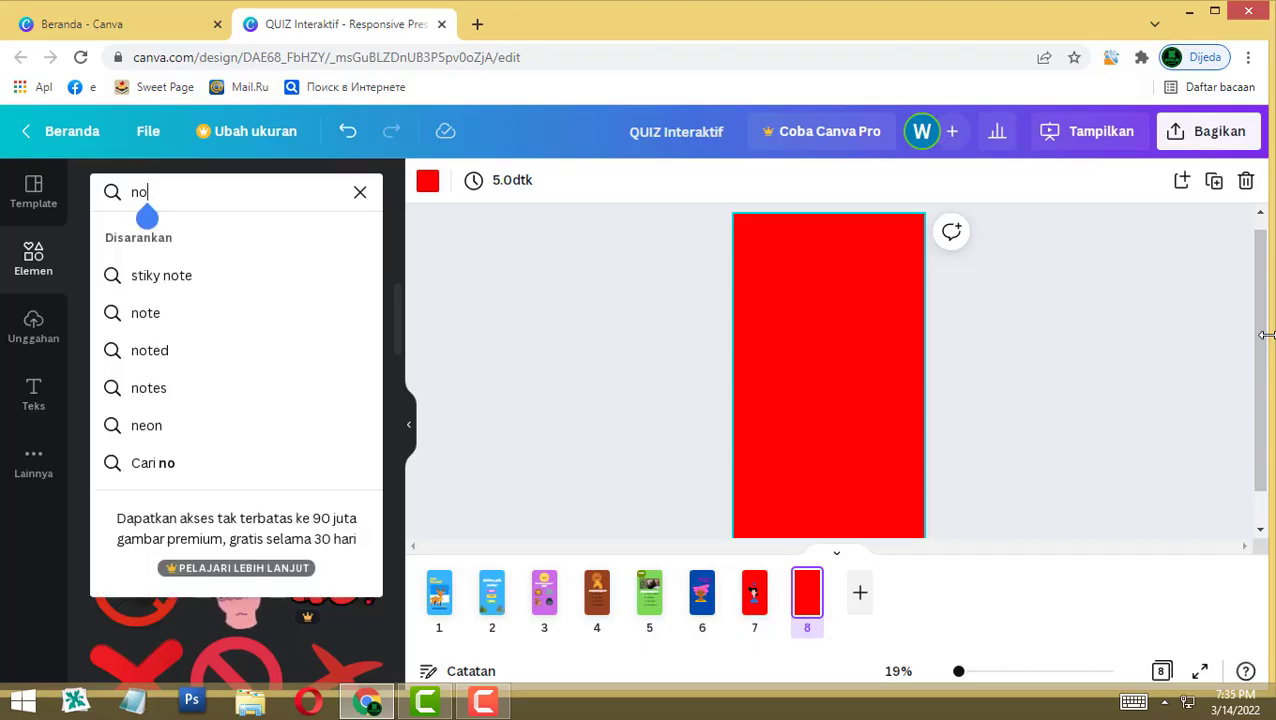
text(thank you)
key(Return)
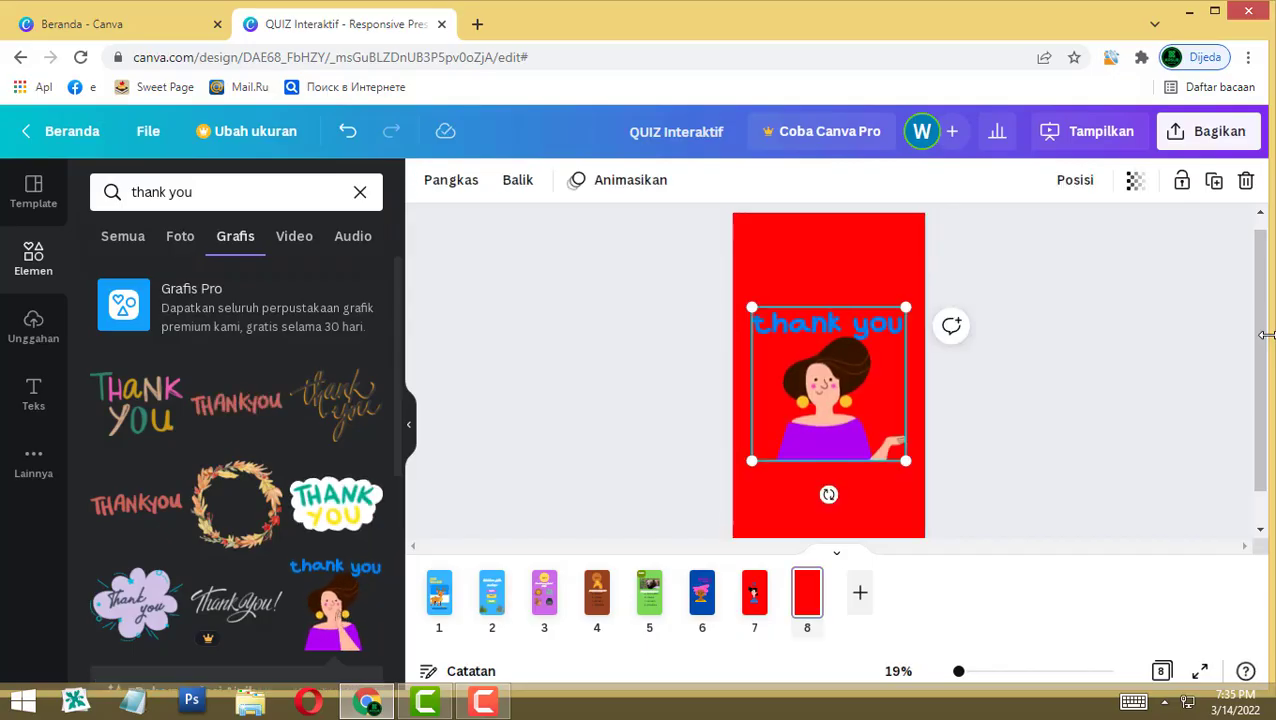
key(Escape)
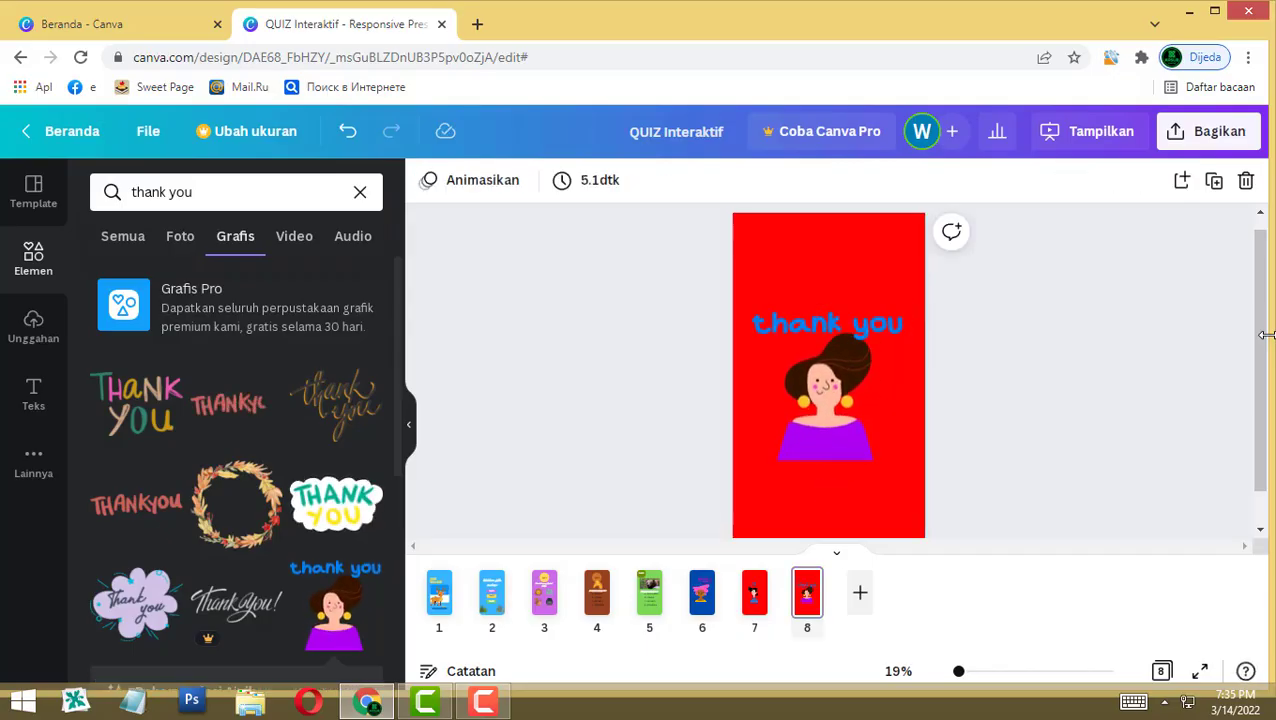
Step: Make page 8's background black, then return to page 7
key(Tab)
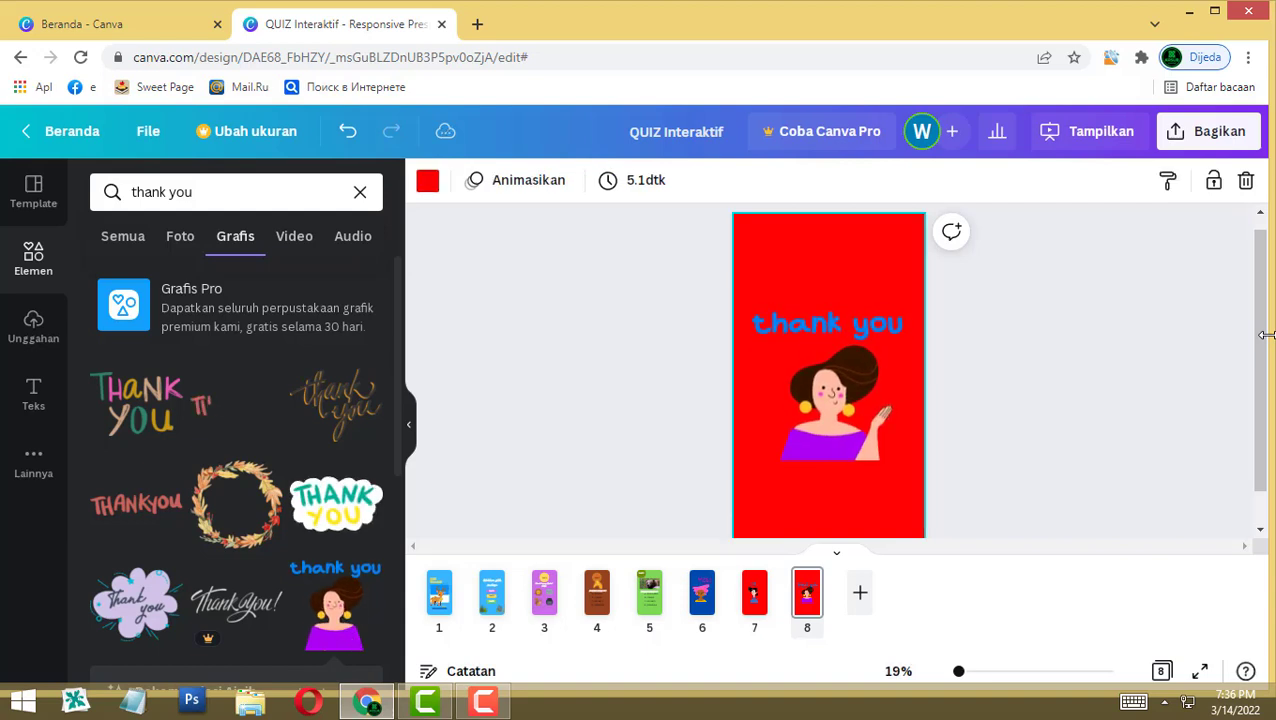
click(427, 180)
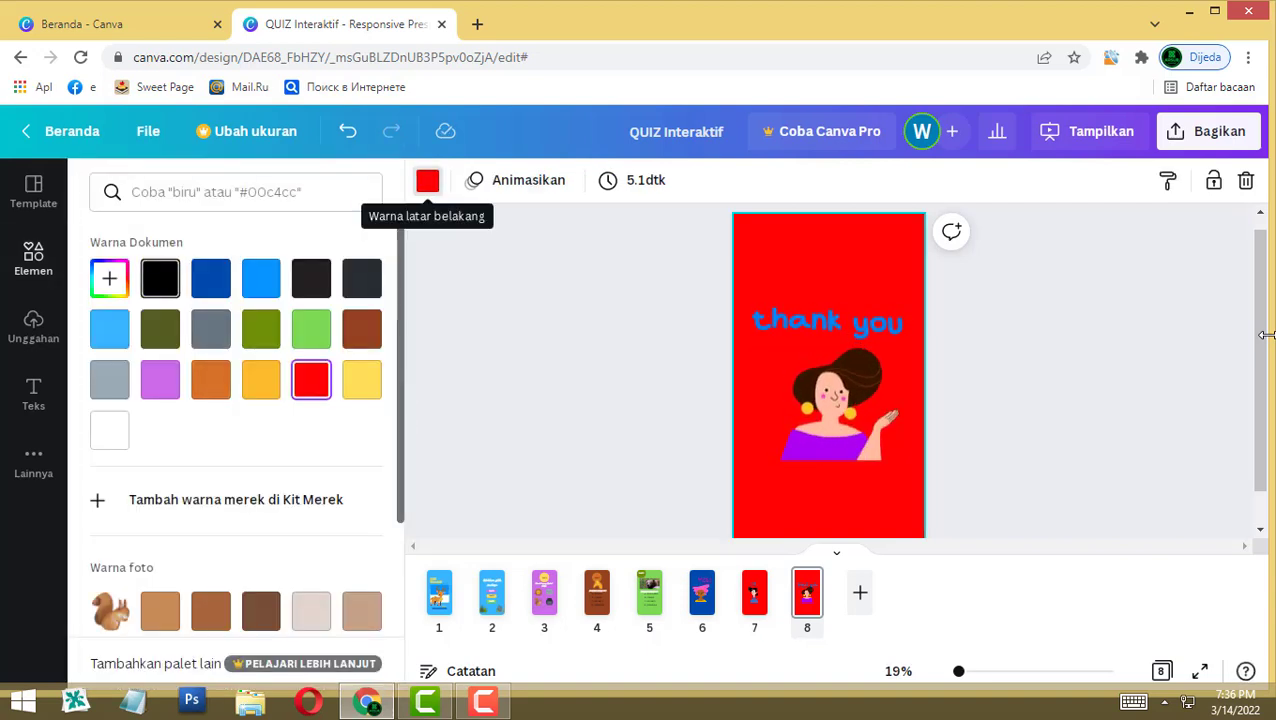
click(160, 278)
key(Escape)
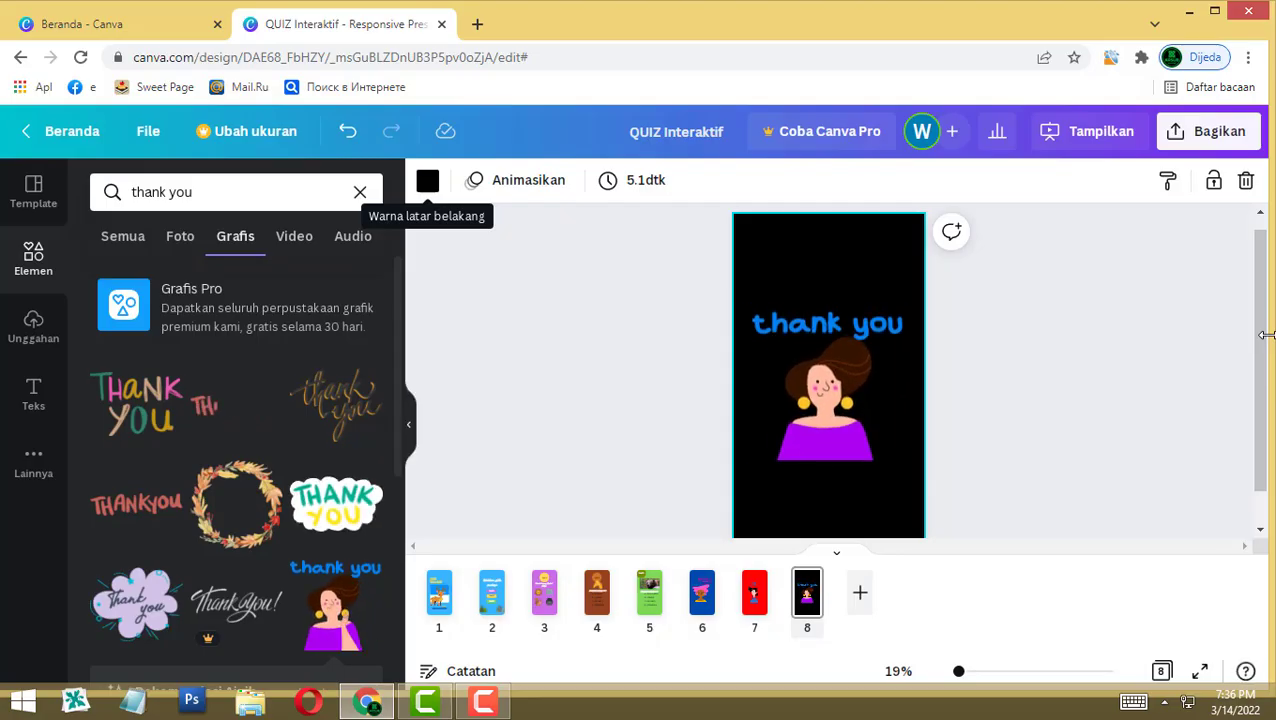
key(Escape)
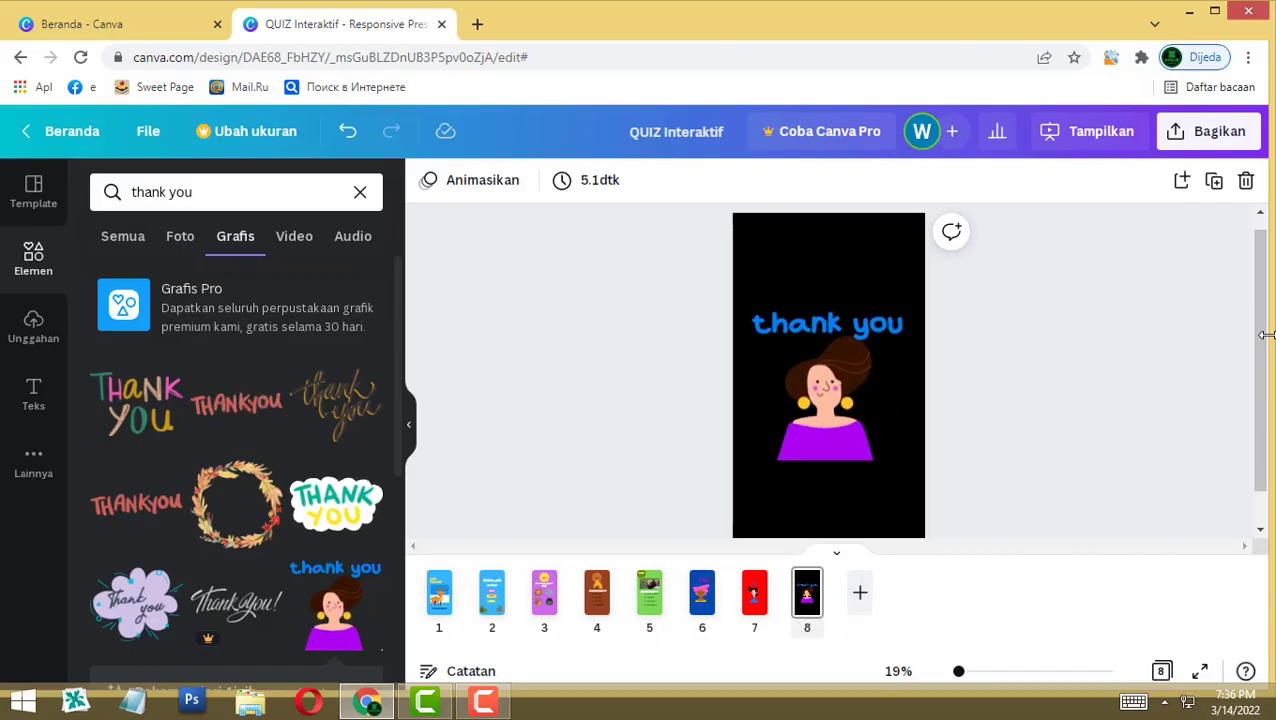
key(Page_Up)
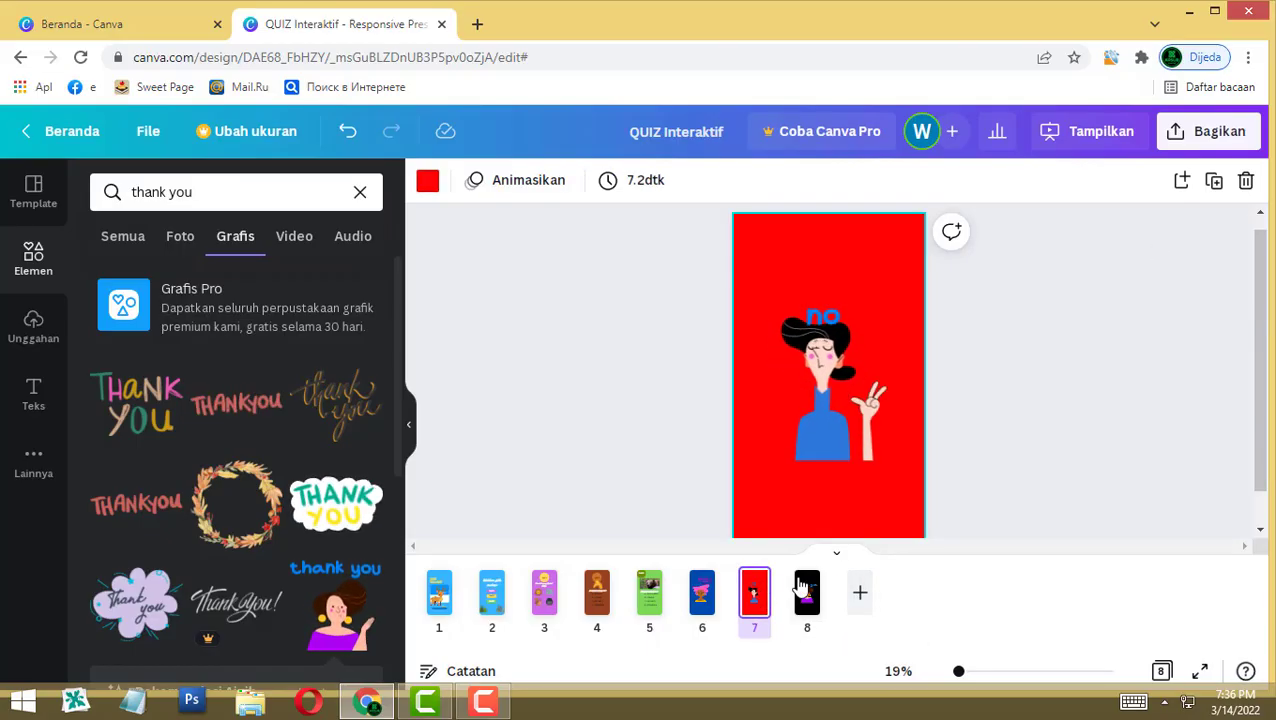
Step: Add a blank page and move it before the thank-you page so it becomes page 8
click(858, 596)
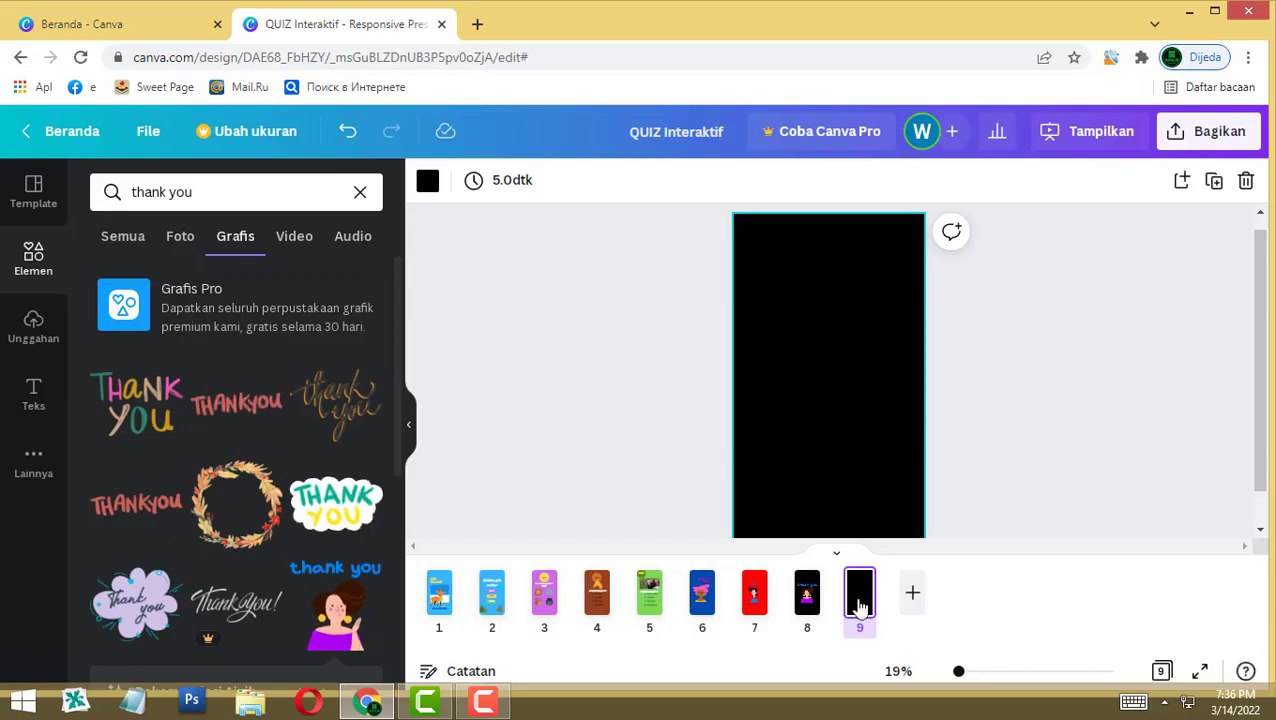
drag(859, 605, 810, 598)
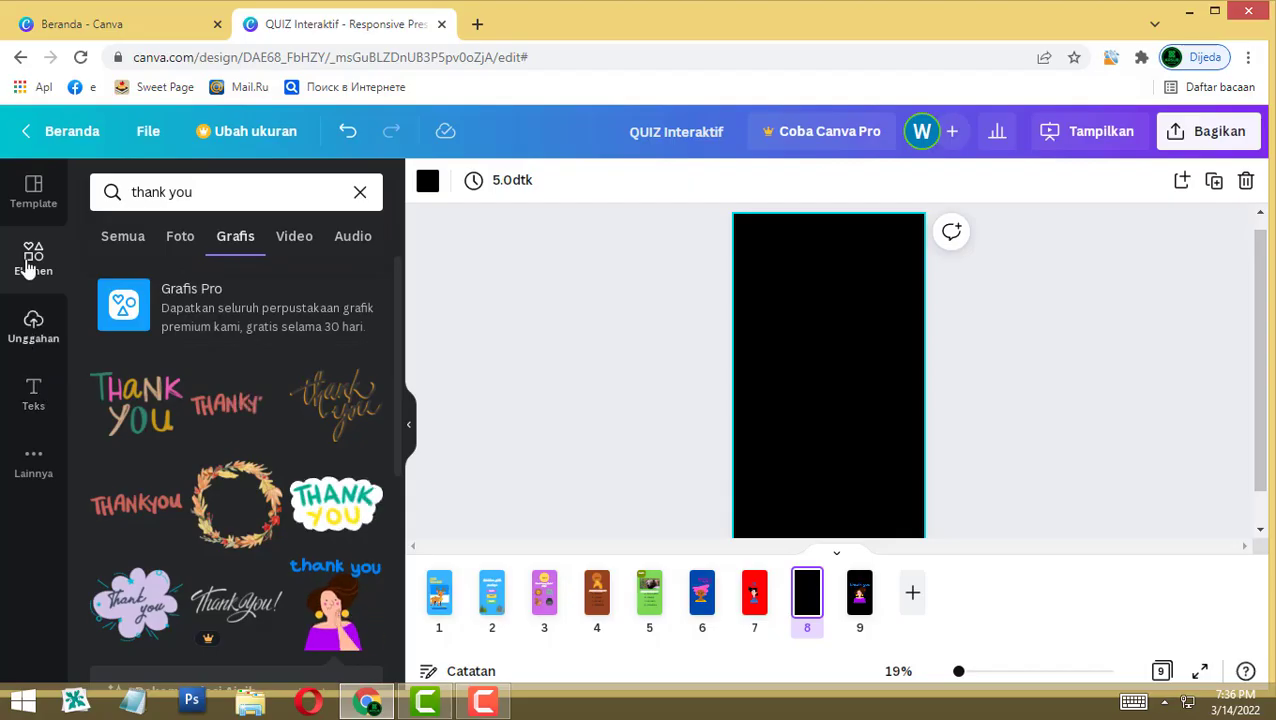
click(36, 330)
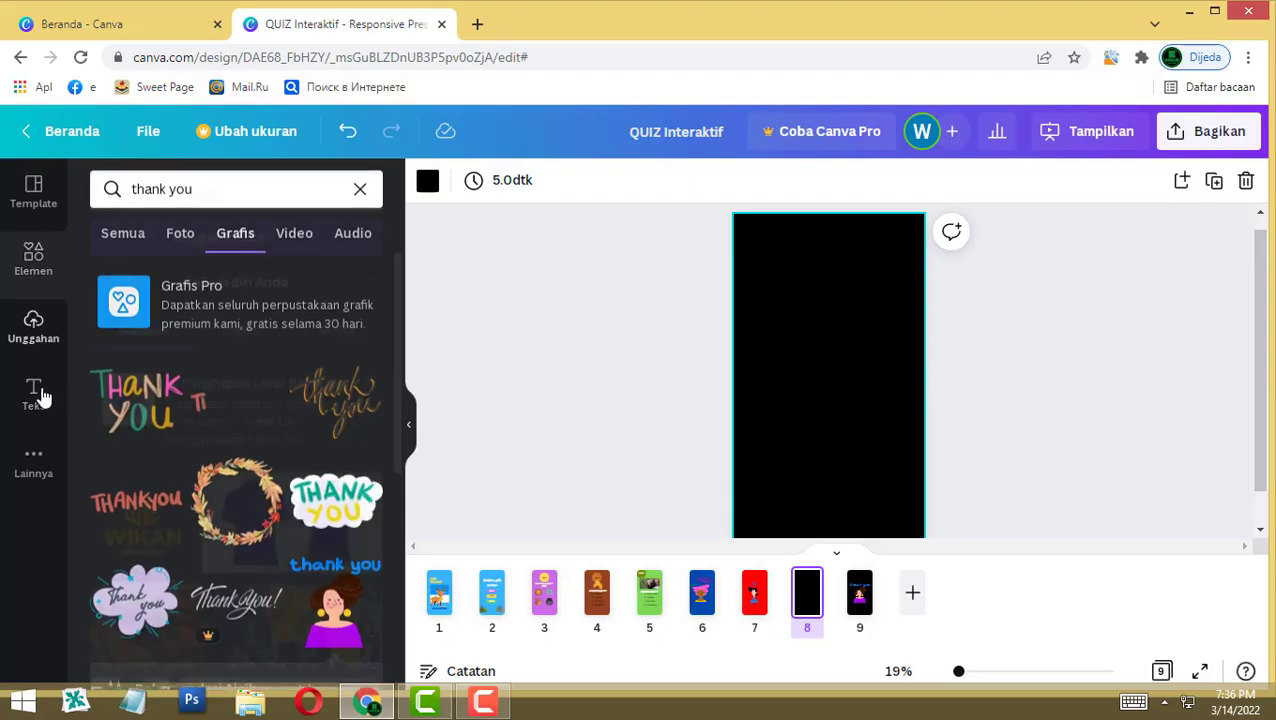
Step: Add 'YAKIN MAU KELUAR?' to black page 8 in the Knewave font, nudged slightly higher
click(33, 393)
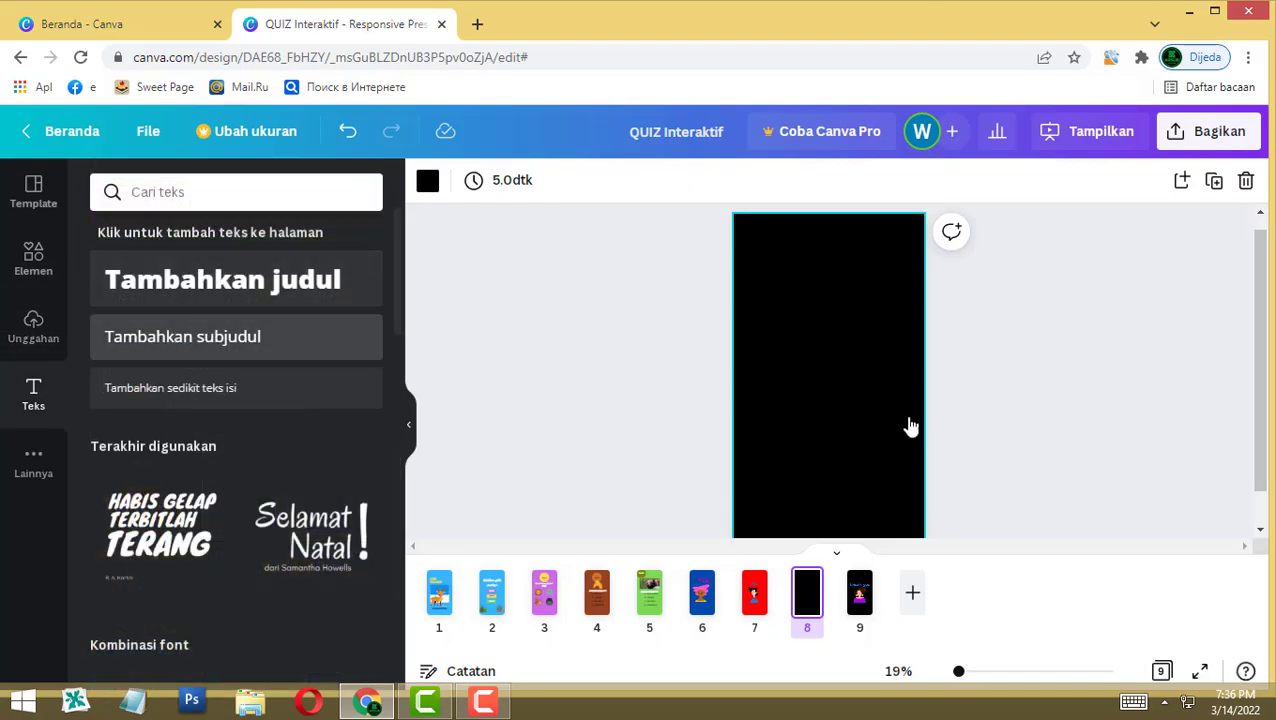
text(YAK)
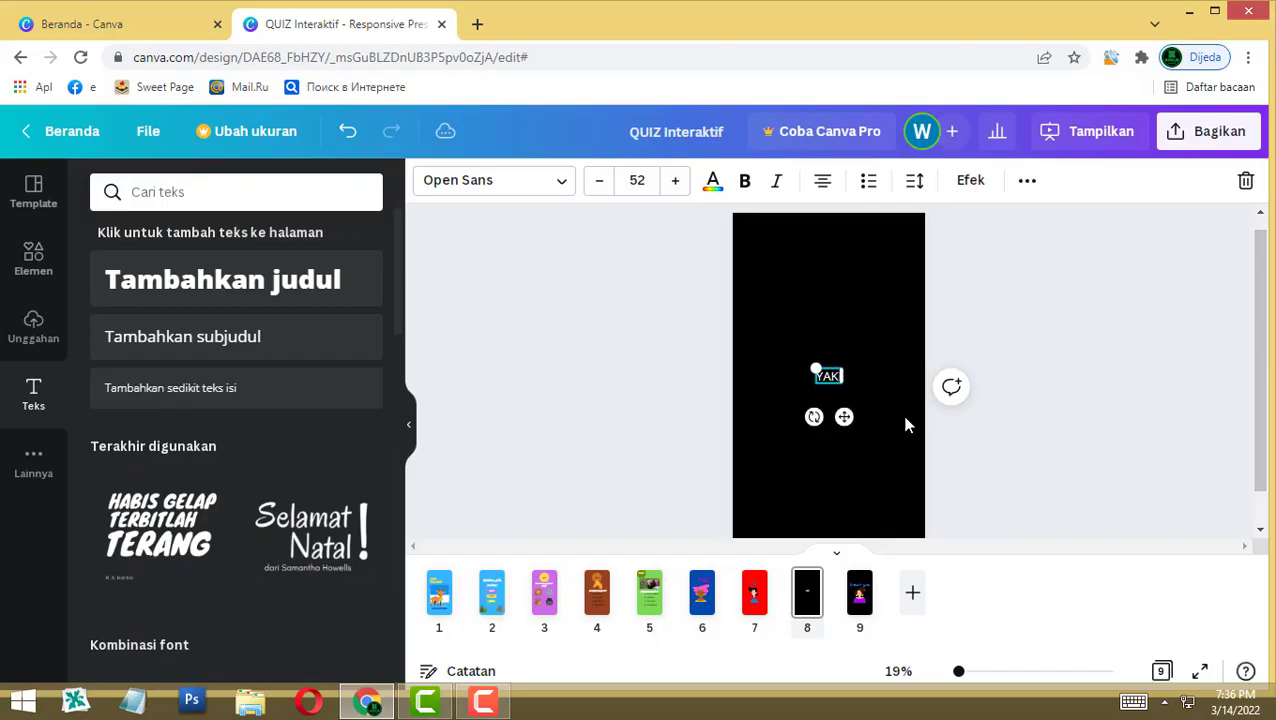
text(IN MAU)
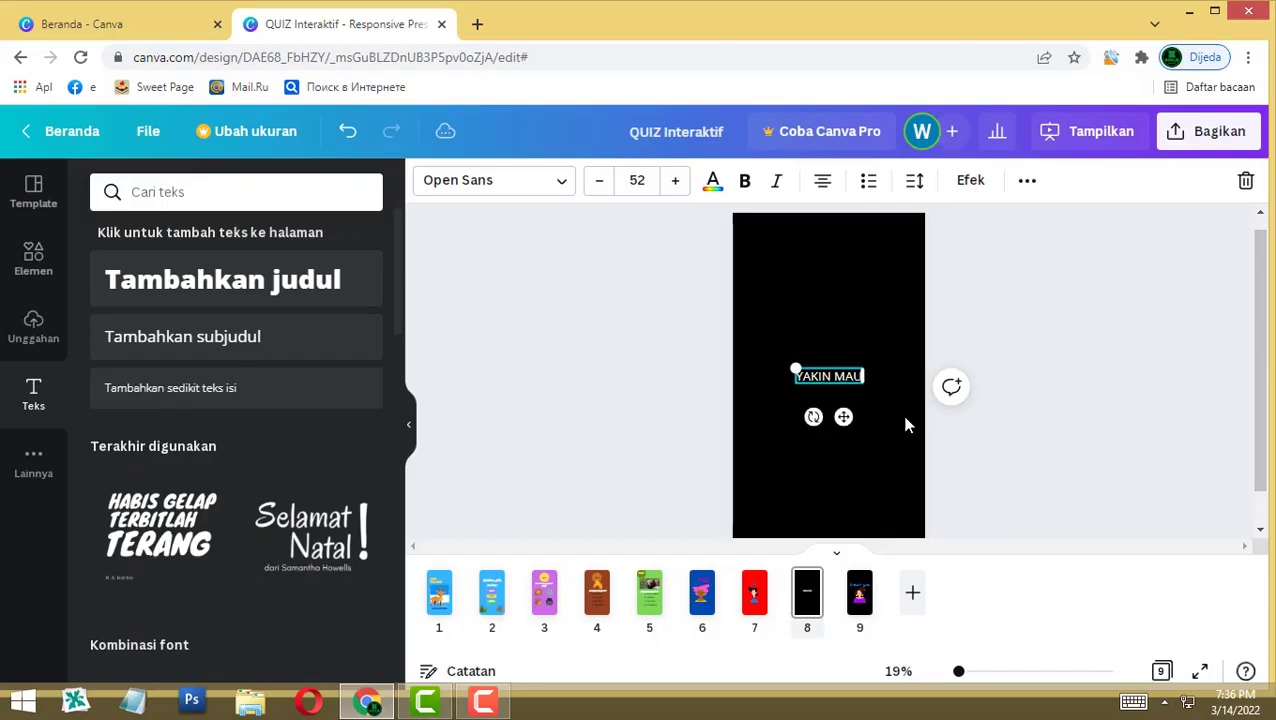
text( KE)
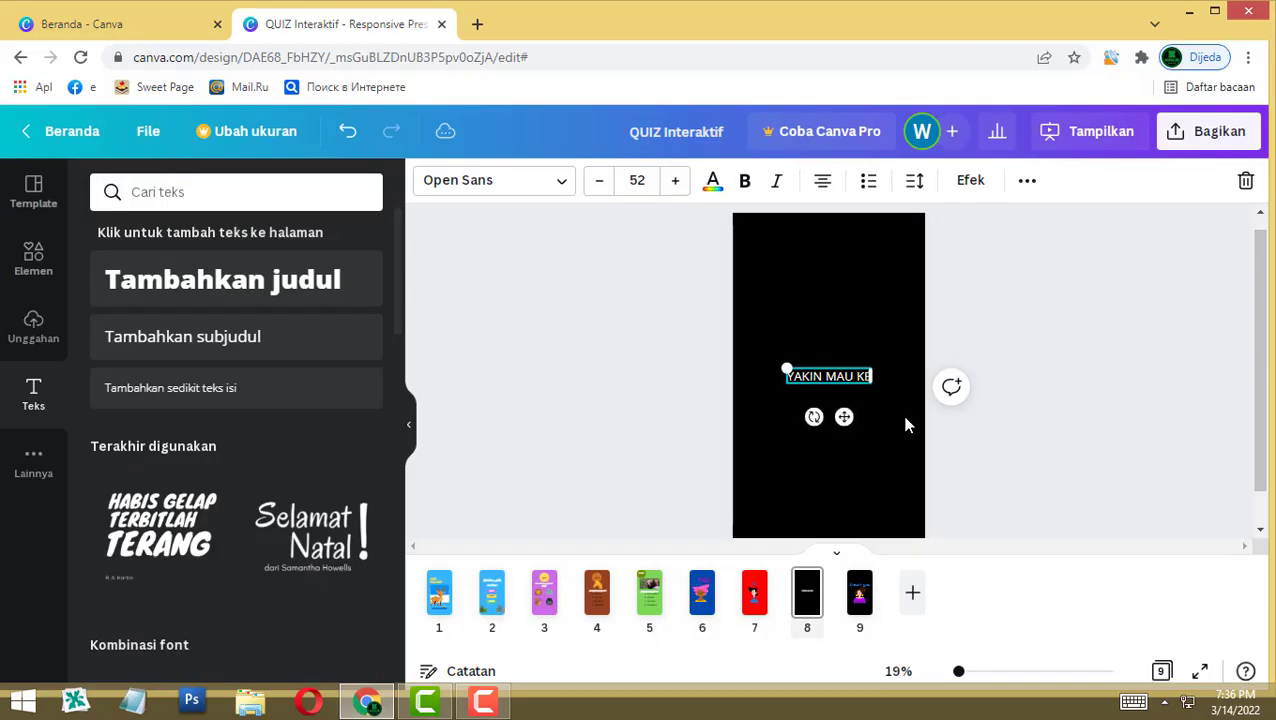
text(LUAR?)
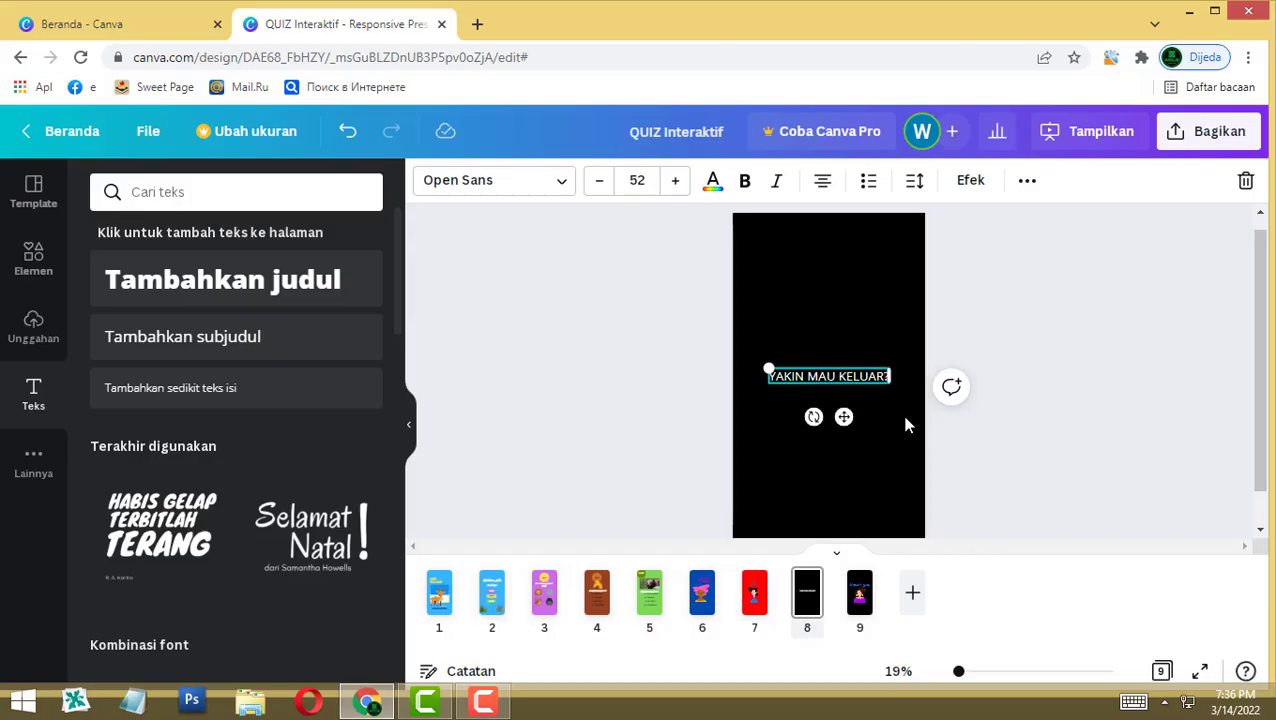
click(616, 414)
click(797, 374)
click(566, 188)
click(230, 275)
click(630, 321)
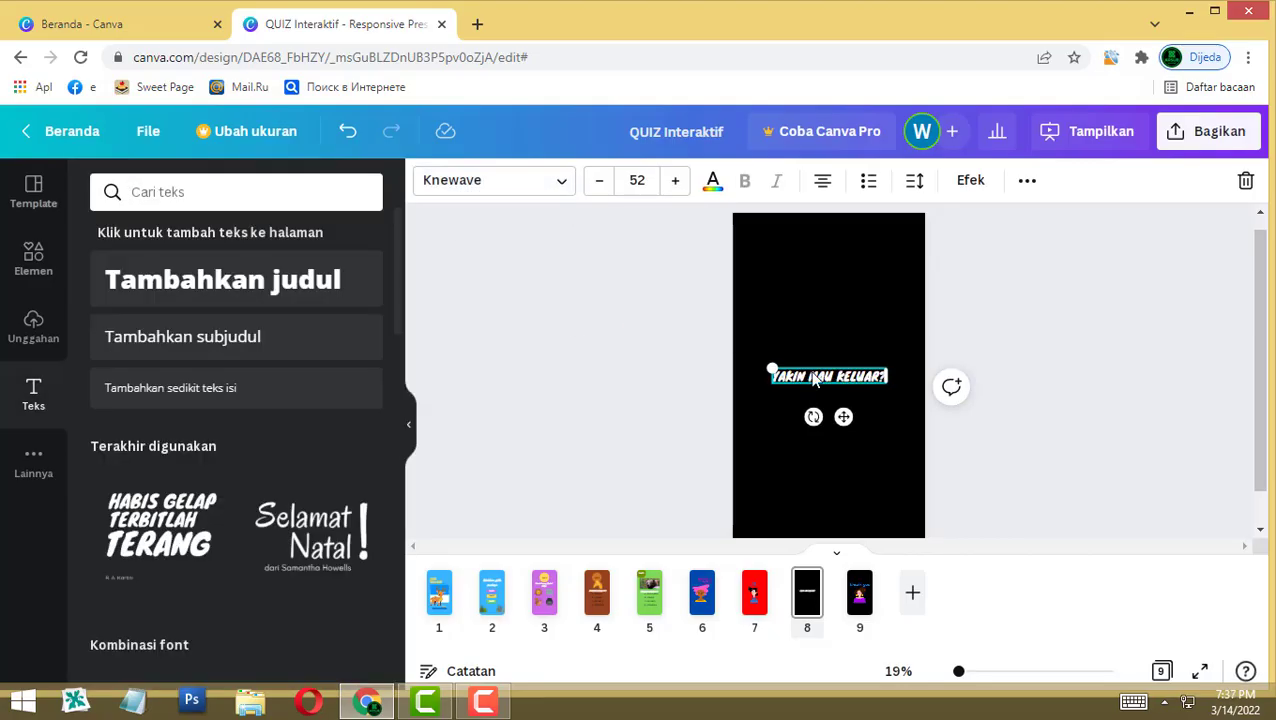
drag(829, 376, 829, 347)
click(450, 351)
Step: Add a purple button graphic under the question and paste a copy below it
click(33, 278)
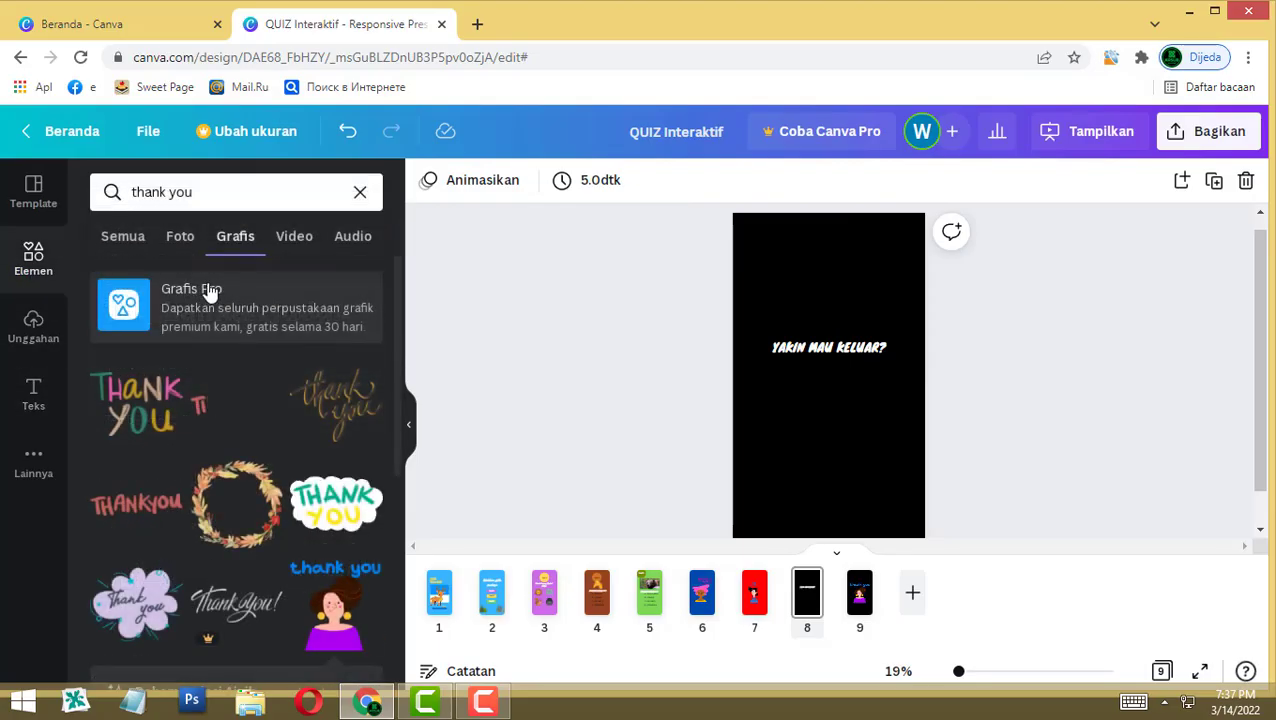
click(106, 198)
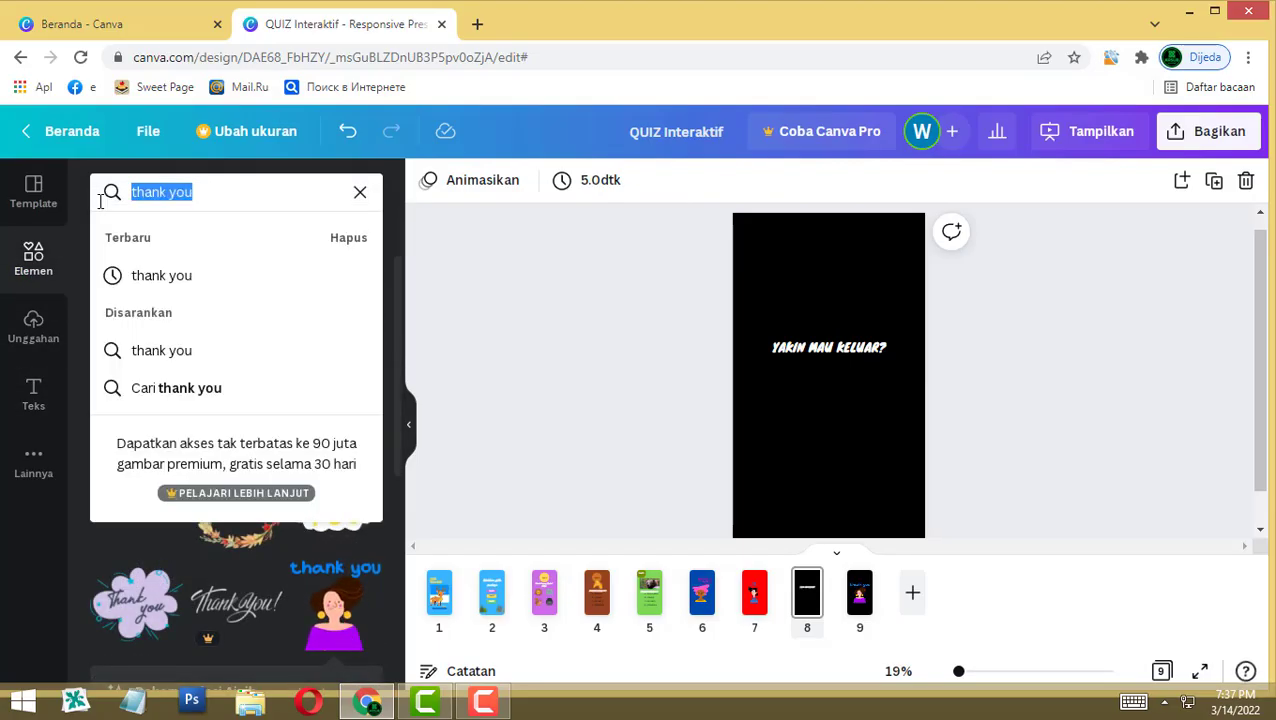
text(bu)
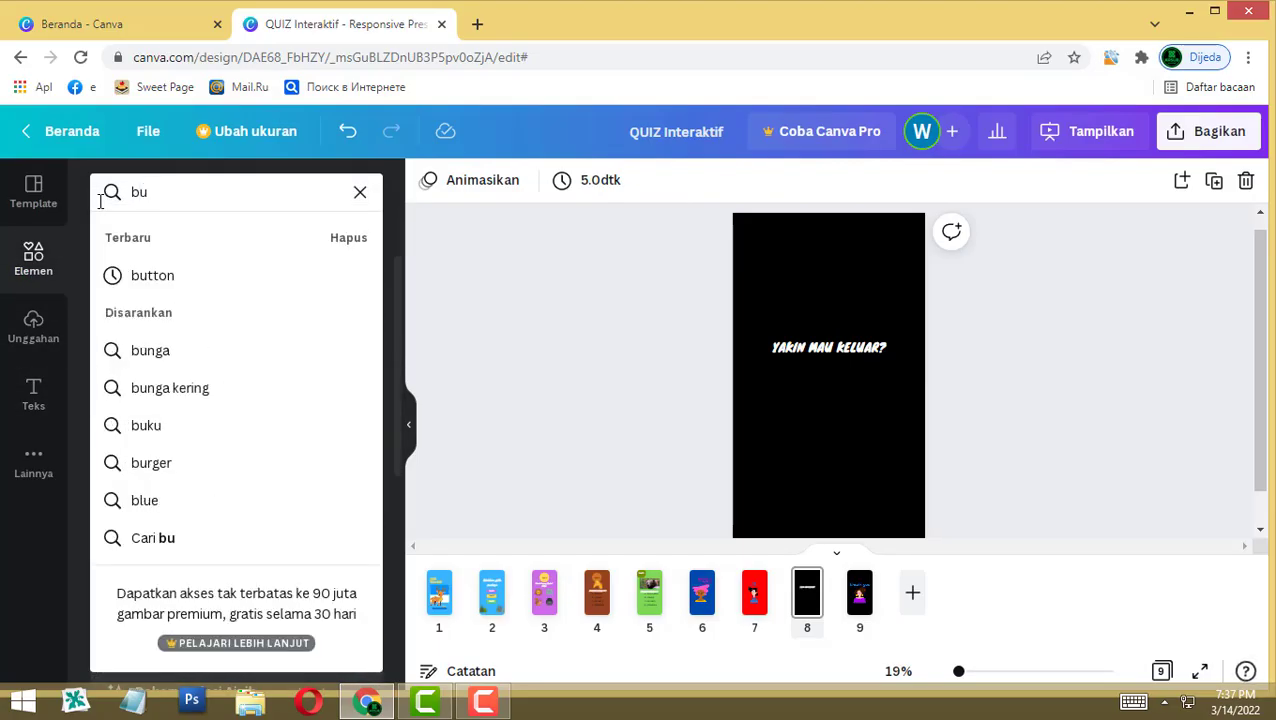
click(222, 276)
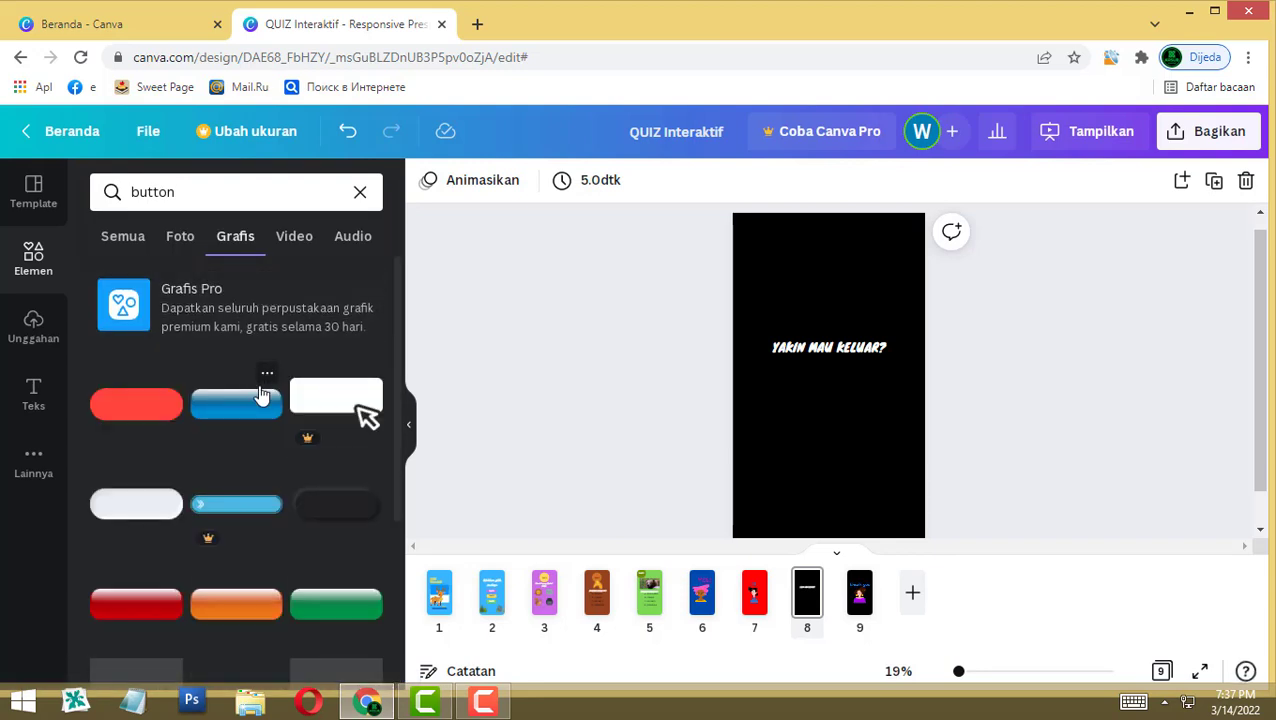
scroll(258, 430, down, 5)
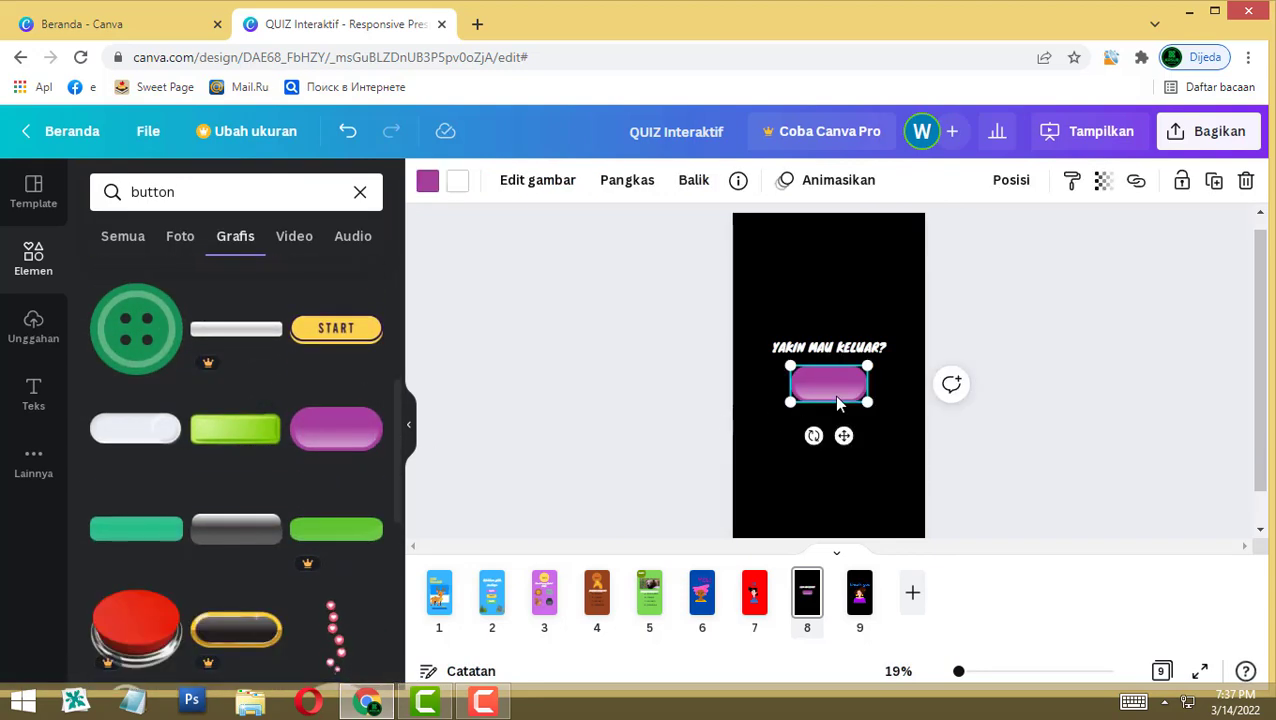
key(ctrl+c)
key(ctrl+v)
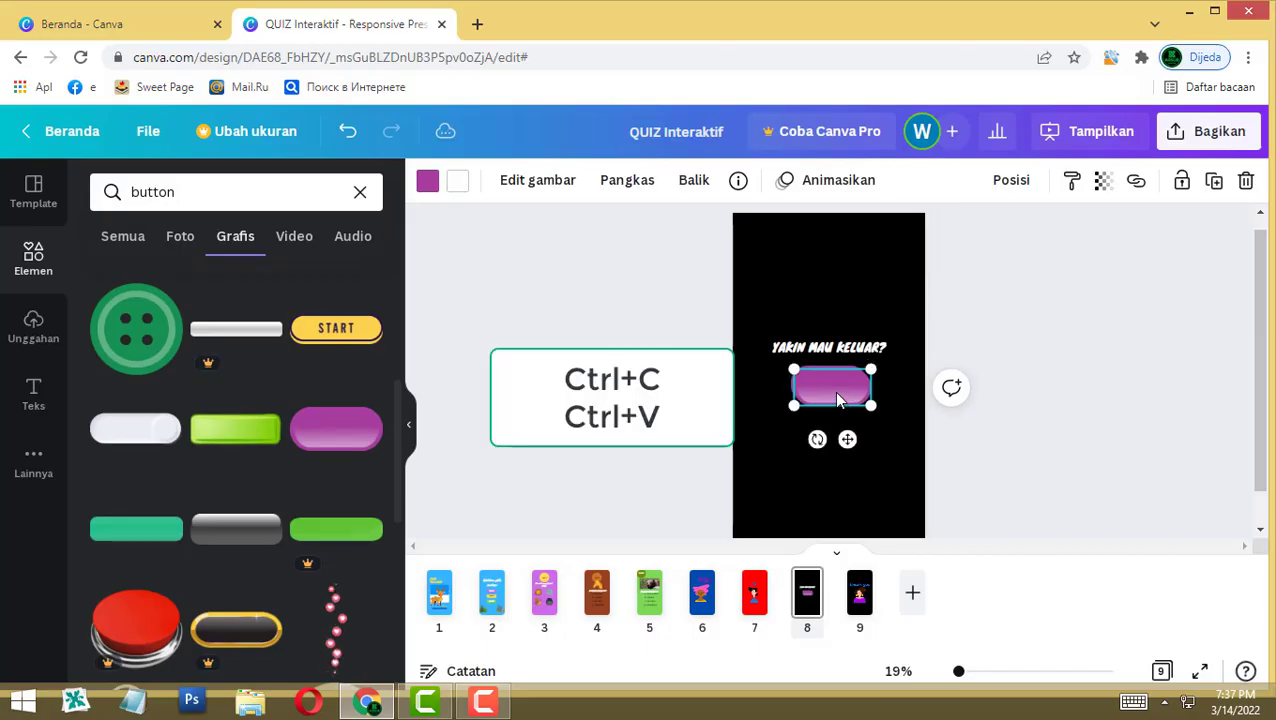
drag(833, 391, 835, 436)
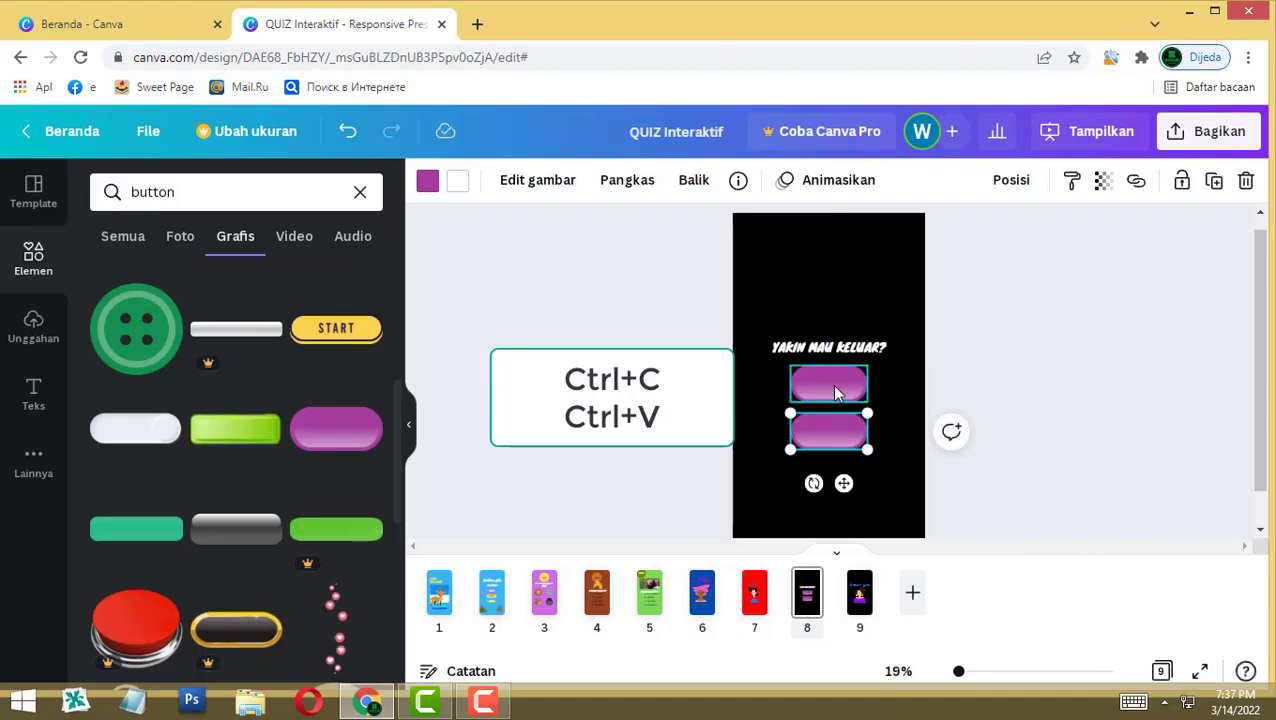
Step: Recolour the upper button red and the lower button green
click(831, 384)
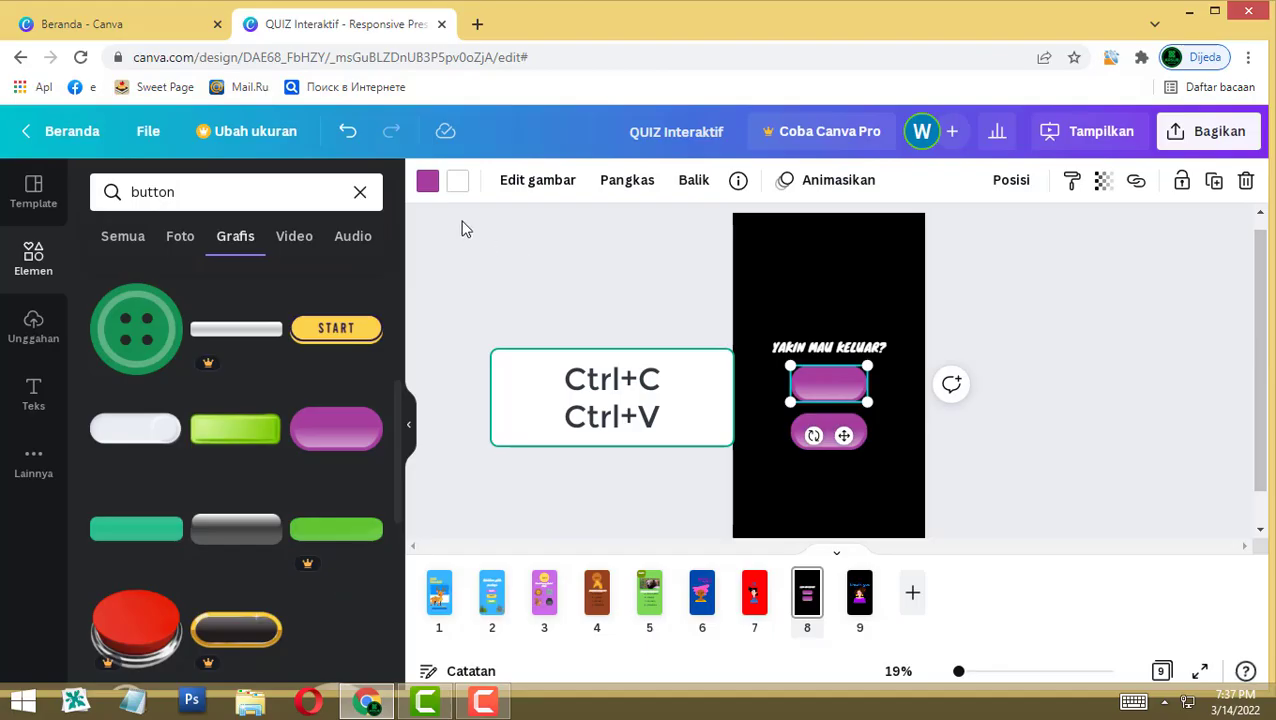
click(427, 180)
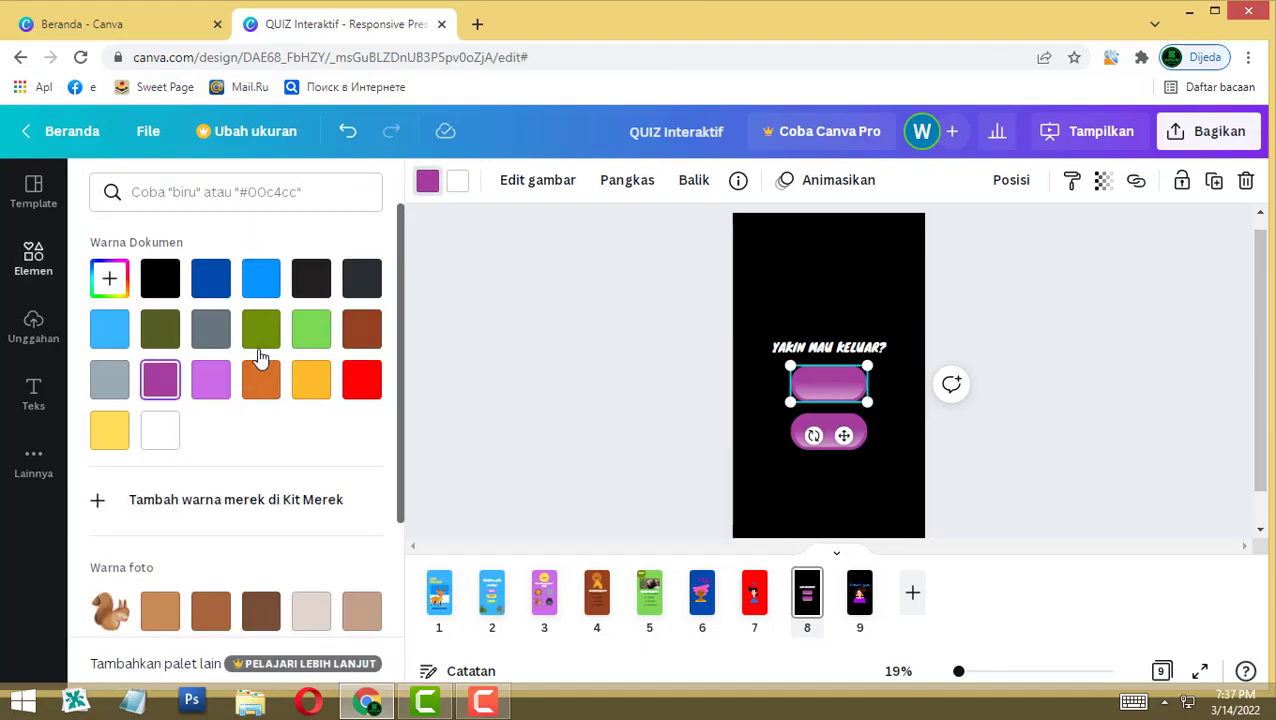
click(307, 334)
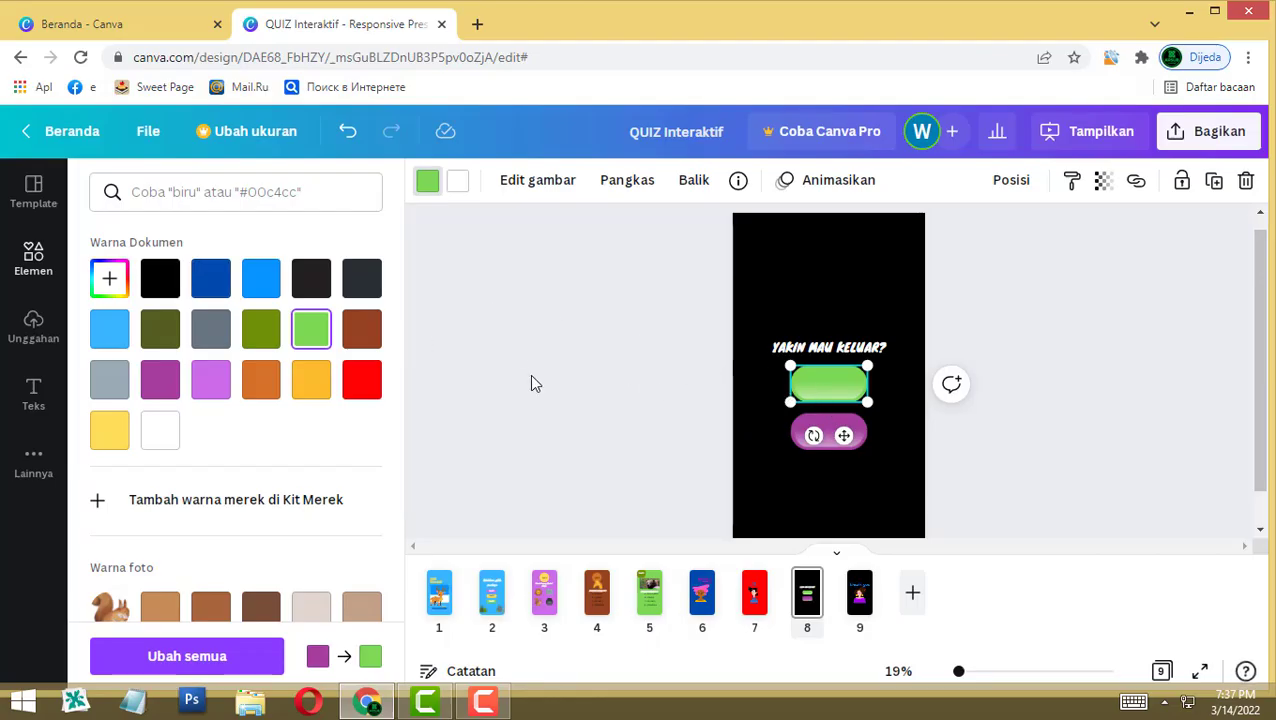
click(377, 379)
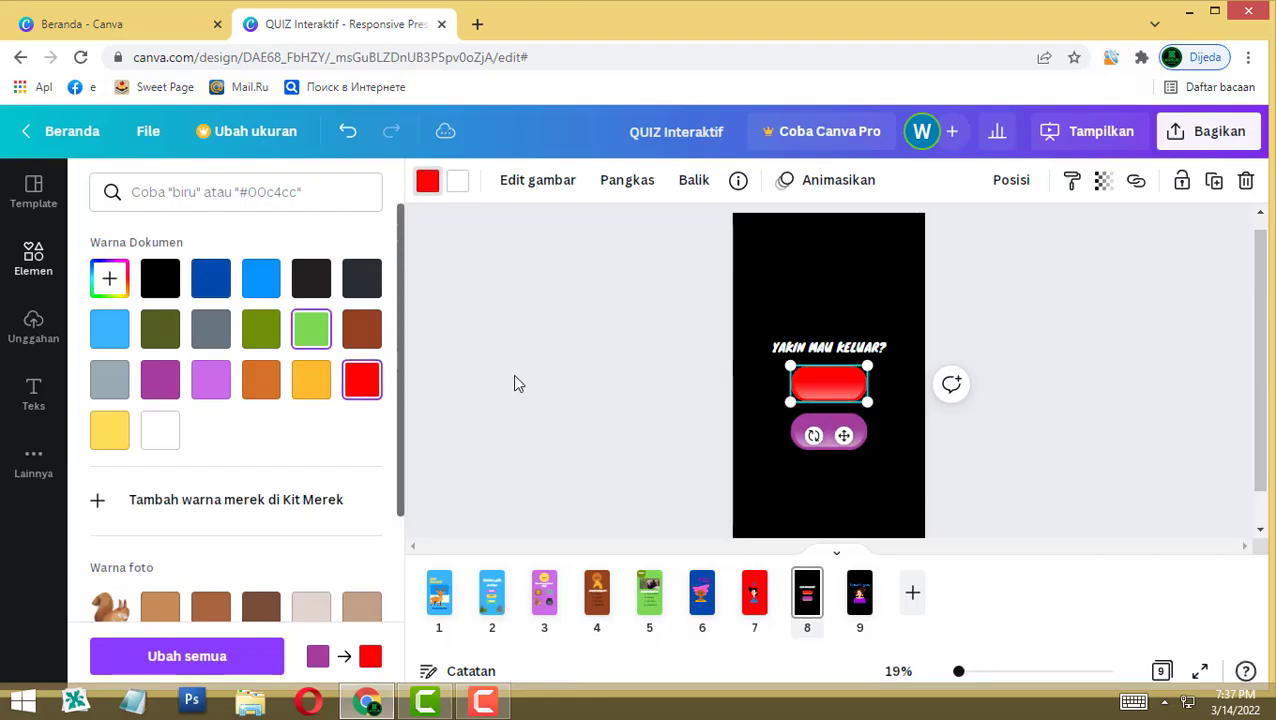
click(864, 438)
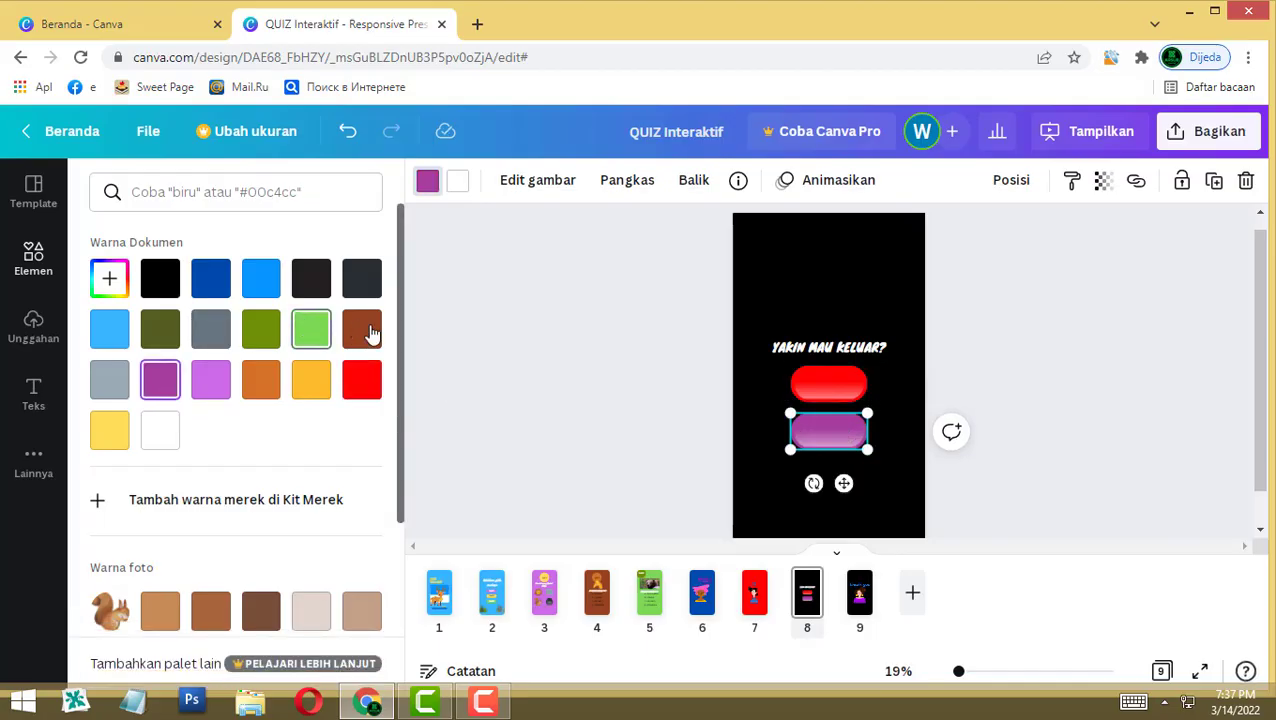
click(311, 329)
click(1108, 424)
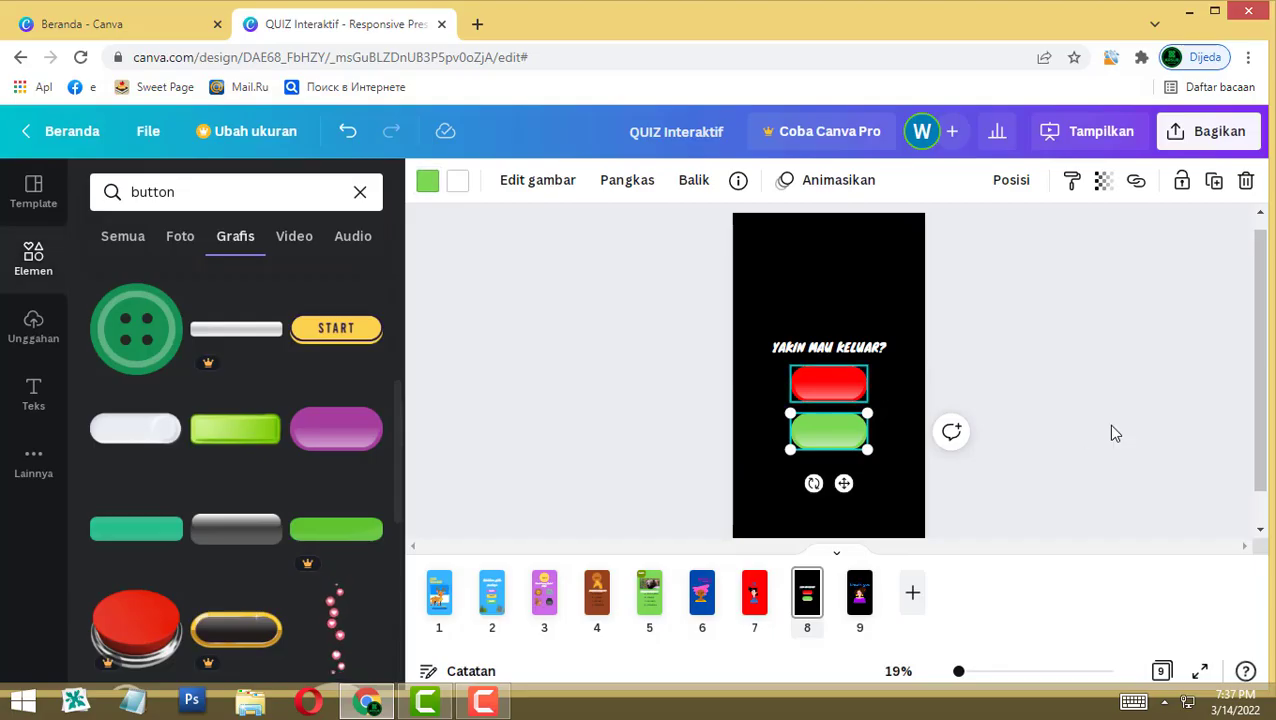
Step: Place a bold 'COBA LAGI' heading on the red button
click(846, 384)
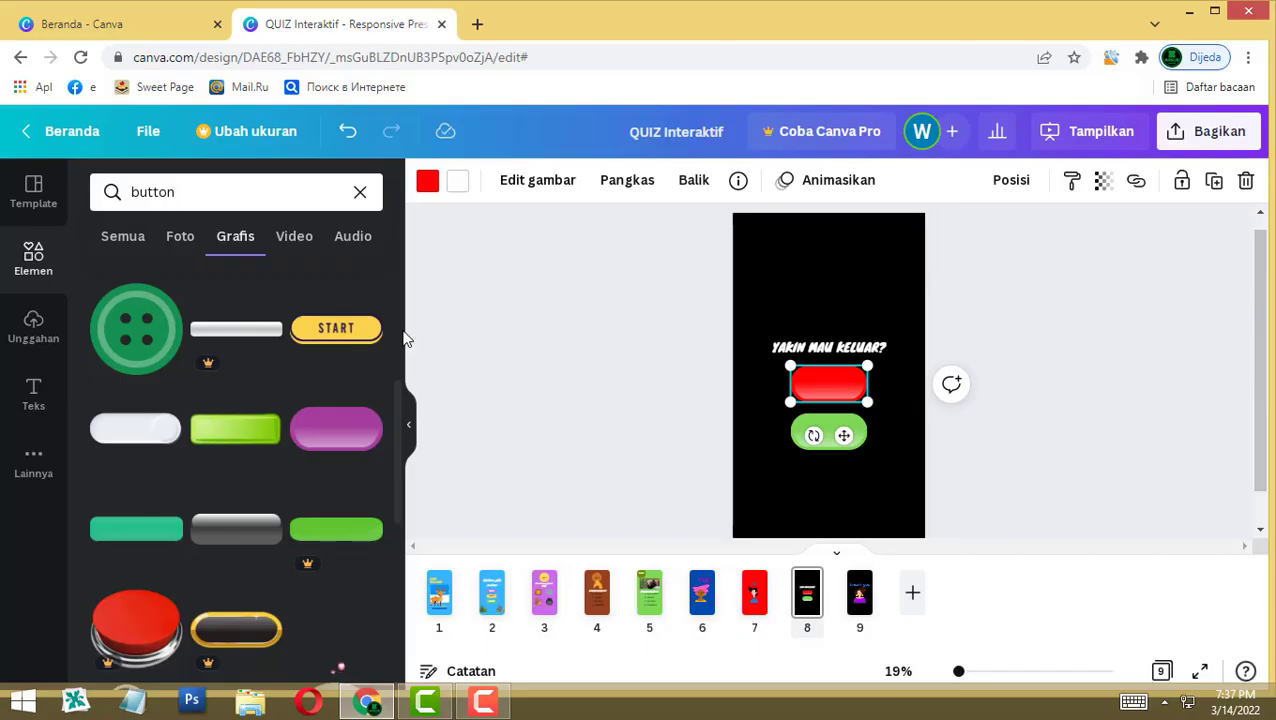
click(31, 392)
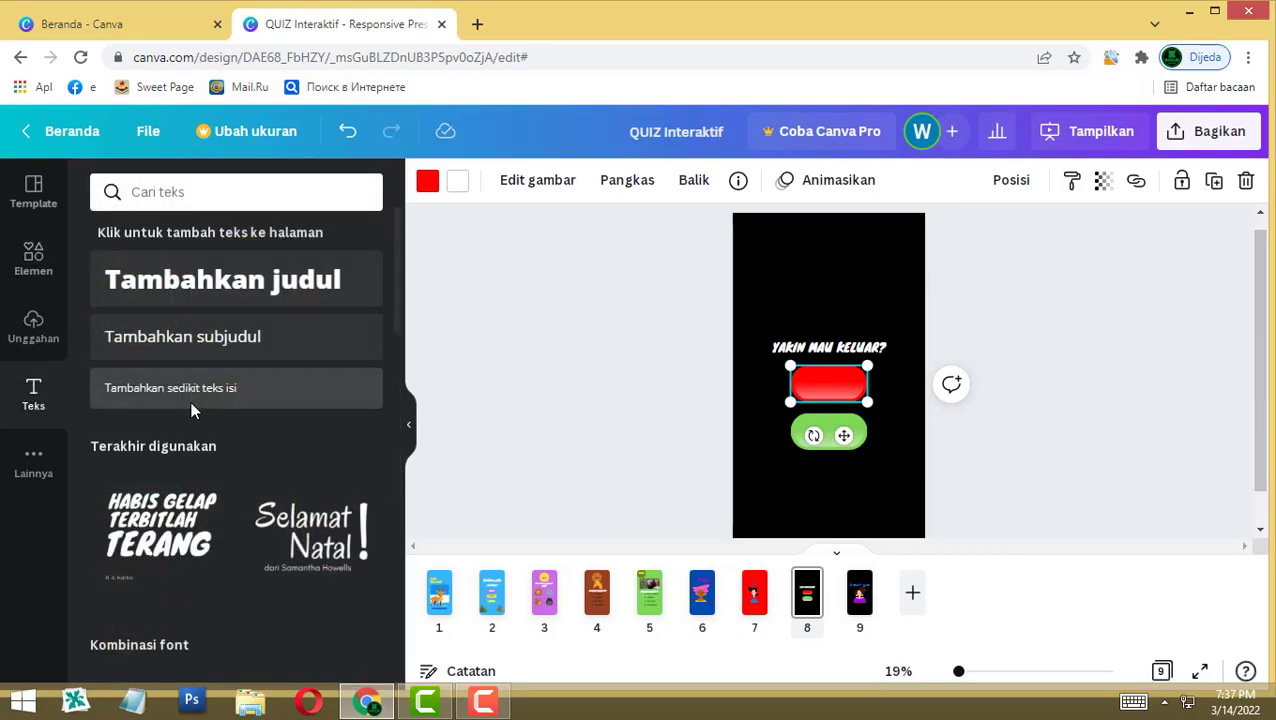
click(188, 285)
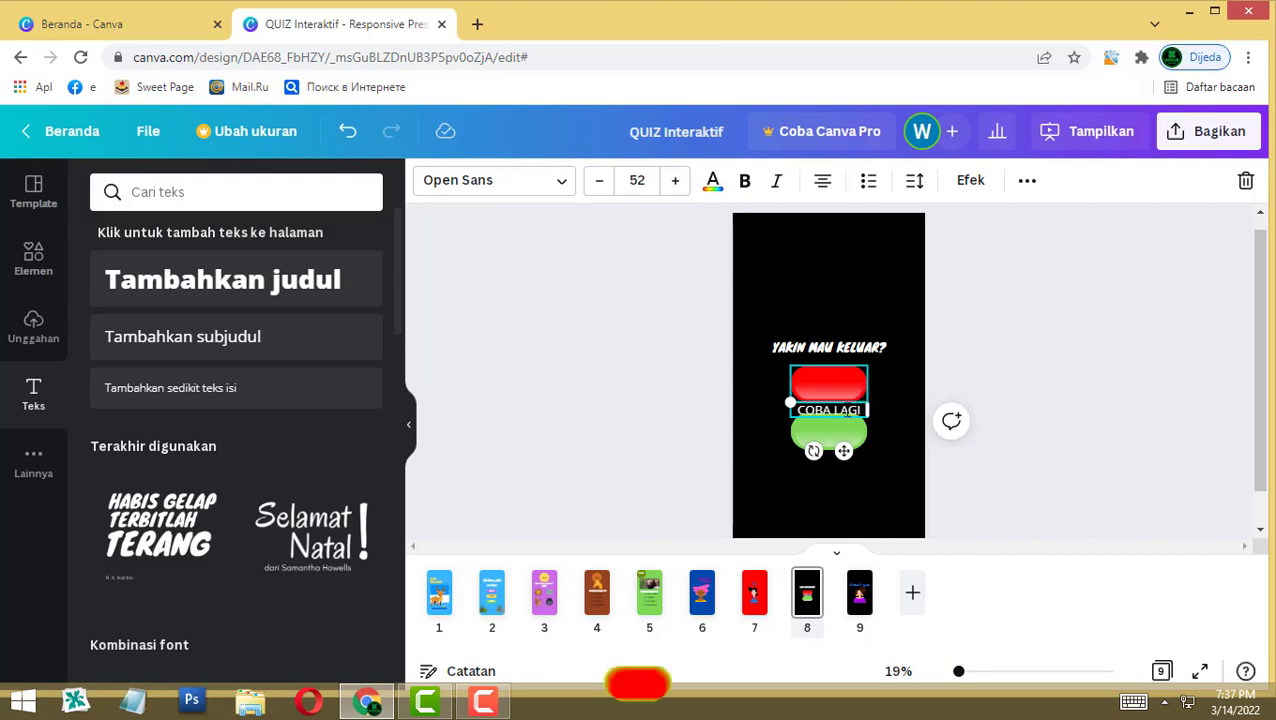
click(497, 397)
drag(826, 414, 822, 380)
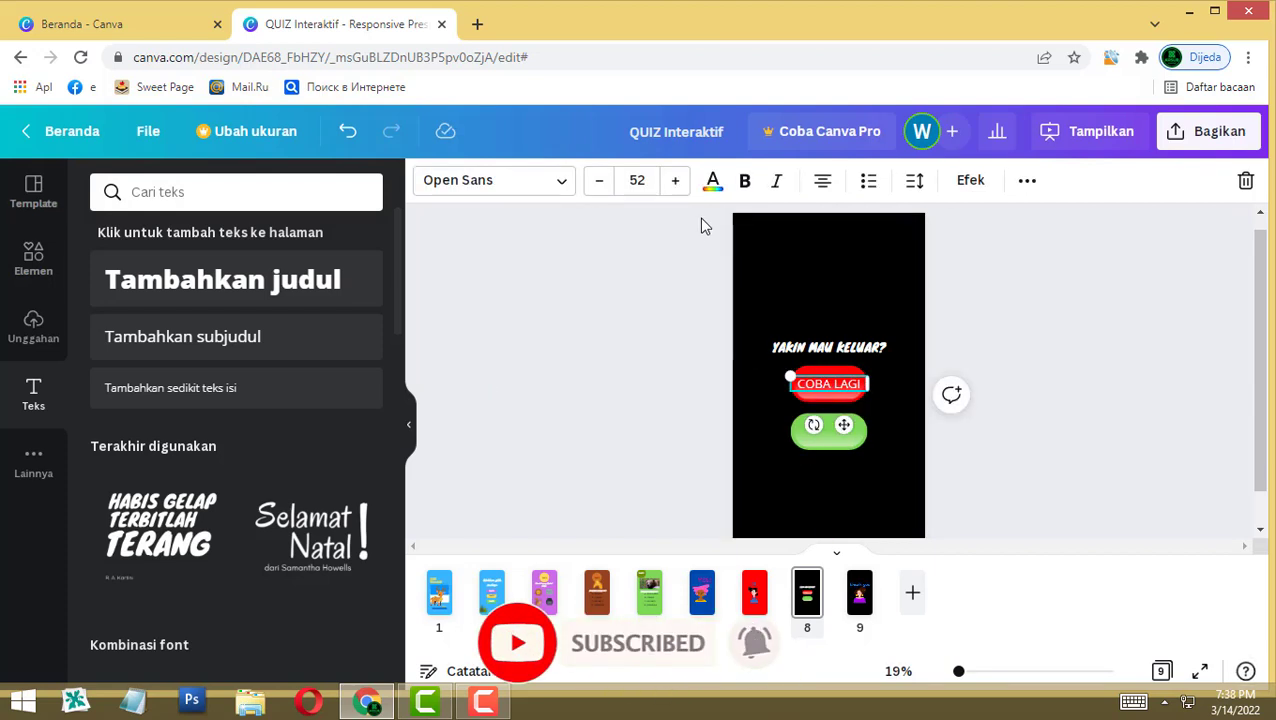
click(746, 181)
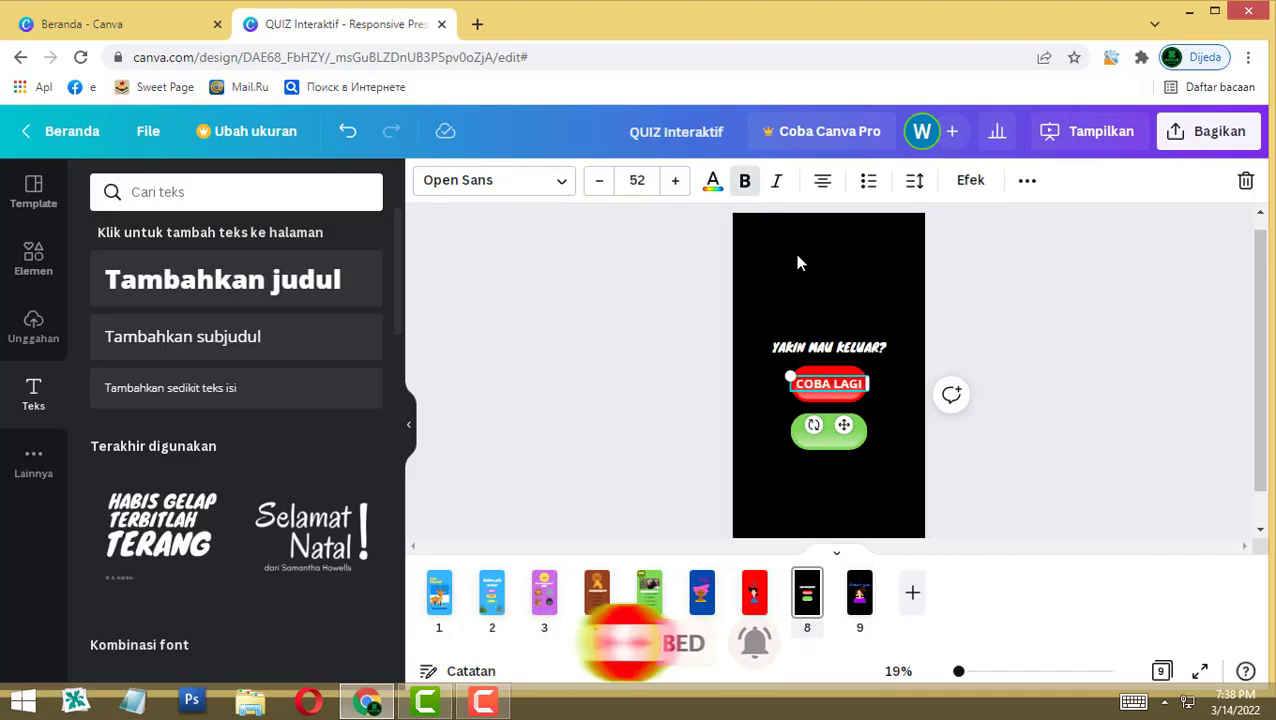
Step: Duplicate the label onto the green button as 'KELUAR' in a dark text colour
key(ctrl+d)
drag(843, 395, 840, 441)
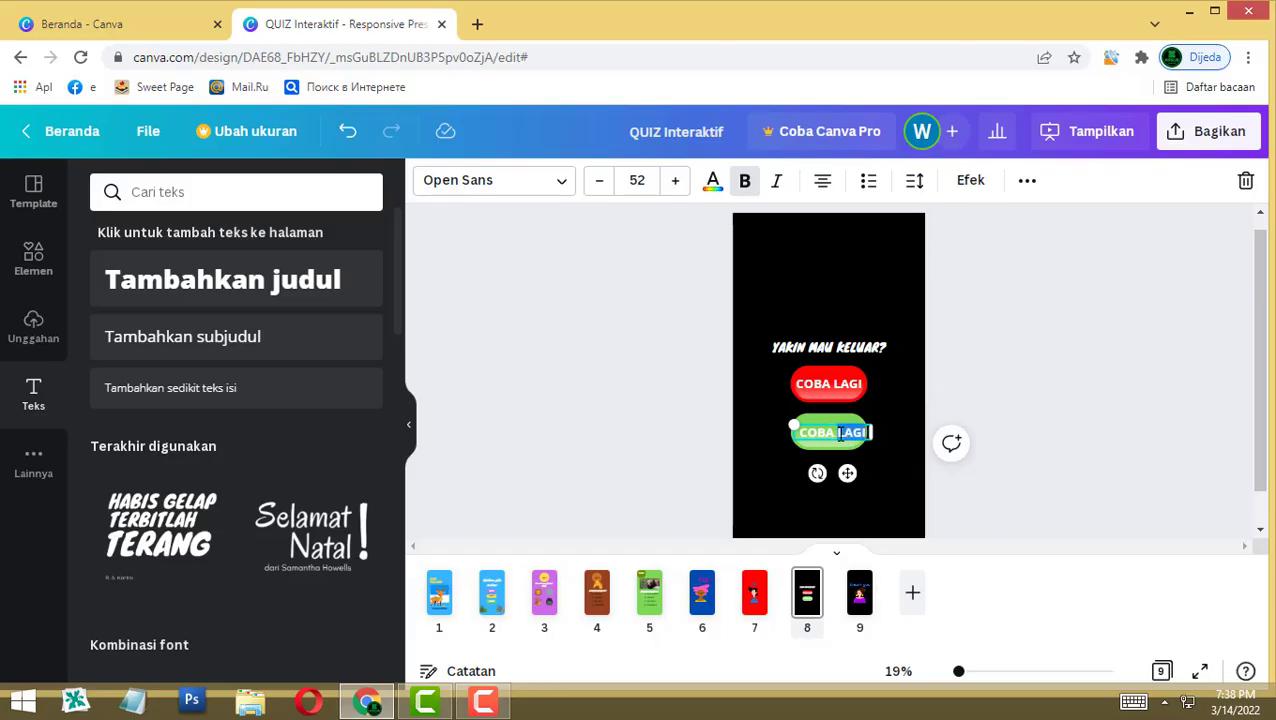
text(KELUAR)
click(1032, 376)
click(832, 432)
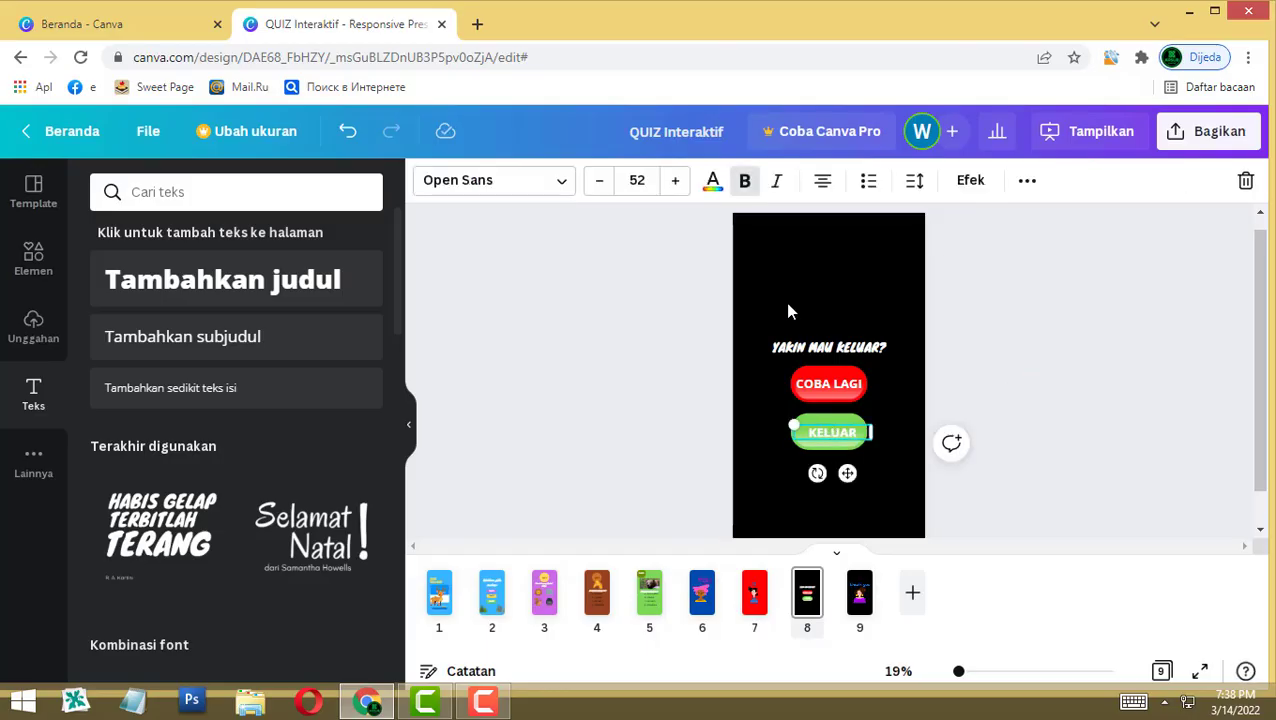
click(713, 180)
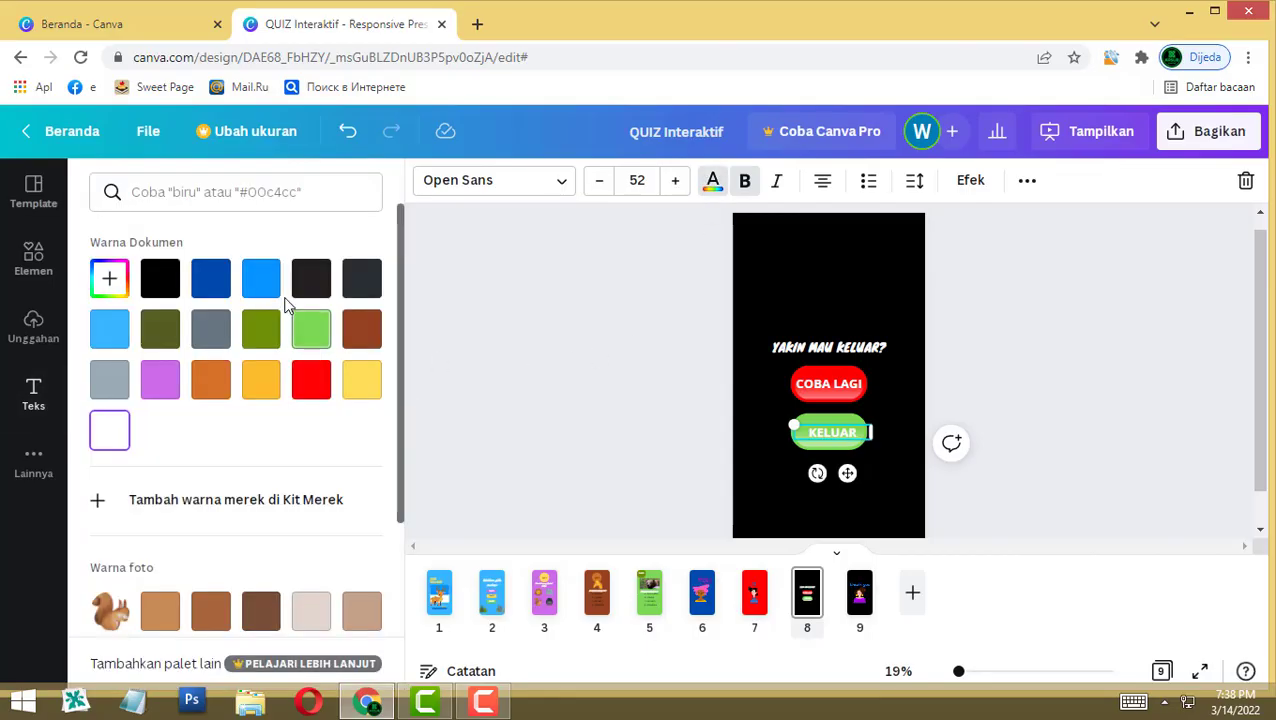
click(1172, 343)
key(Tab)
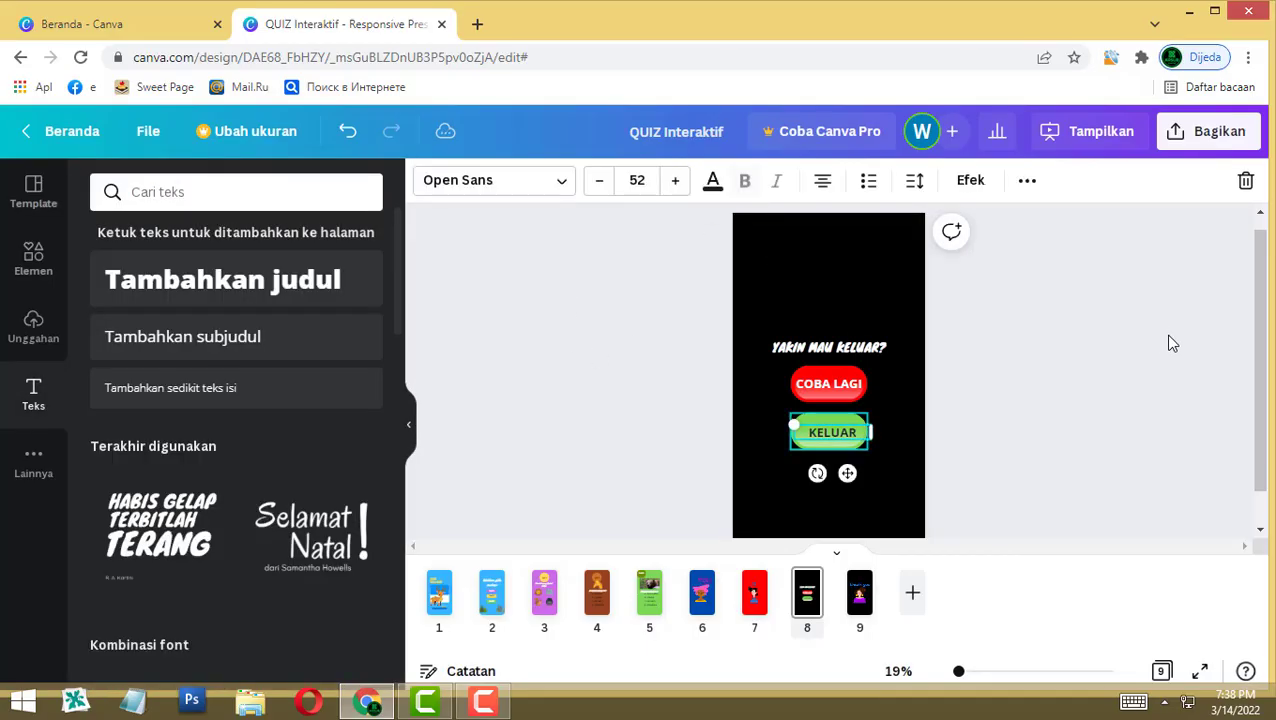
key(shift+Left)
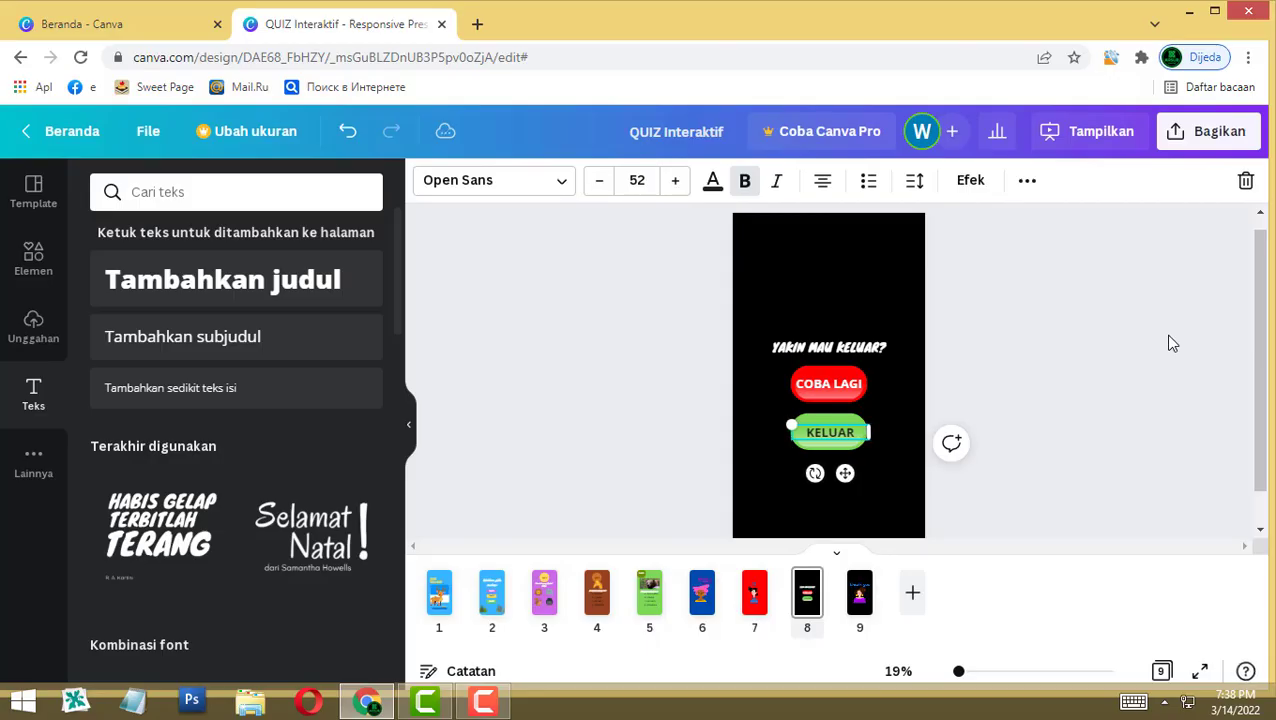
click(1172, 343)
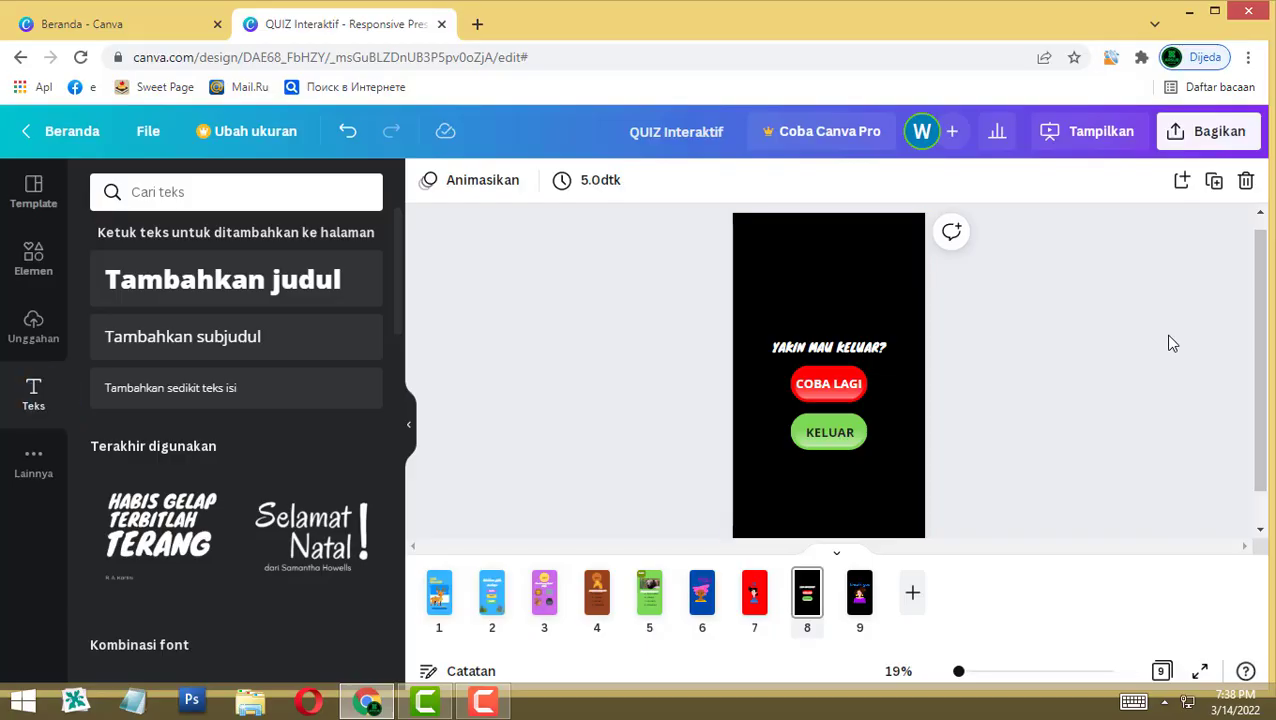
drag(681, 484, 943, 423)
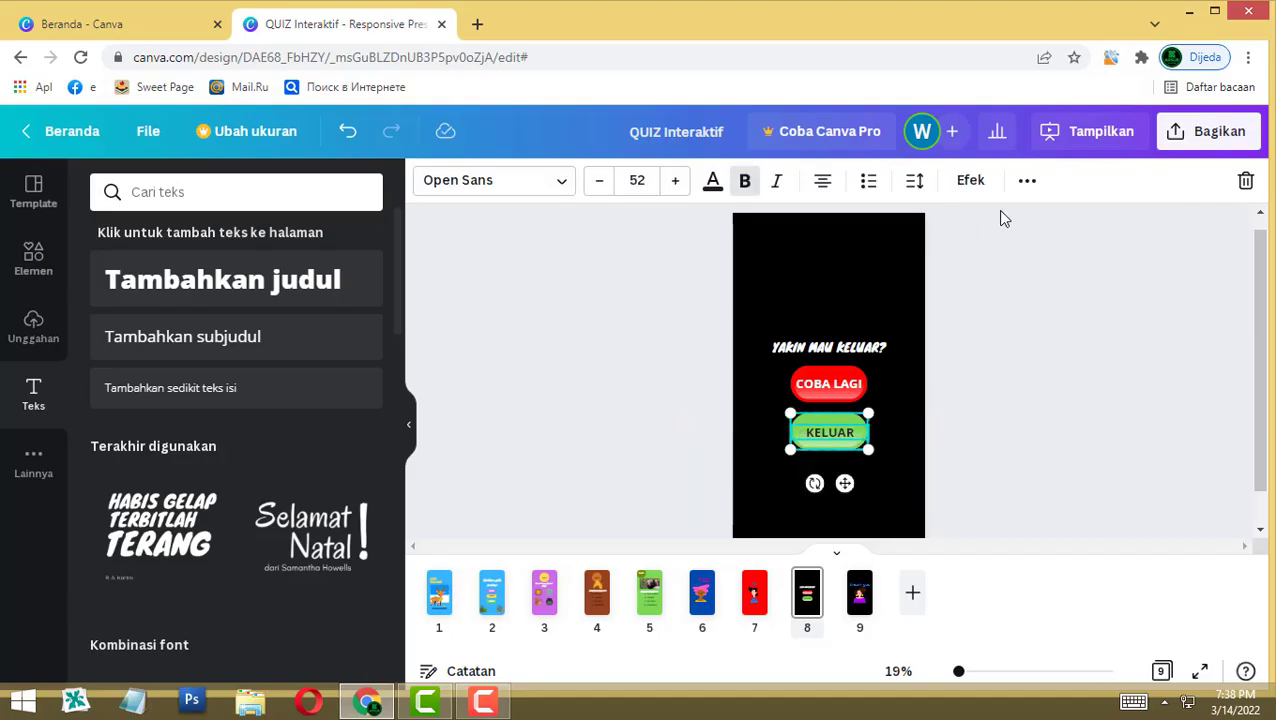
Step: Group KELUAR with the green button and COBA LAGI with the red button
click(1026, 182)
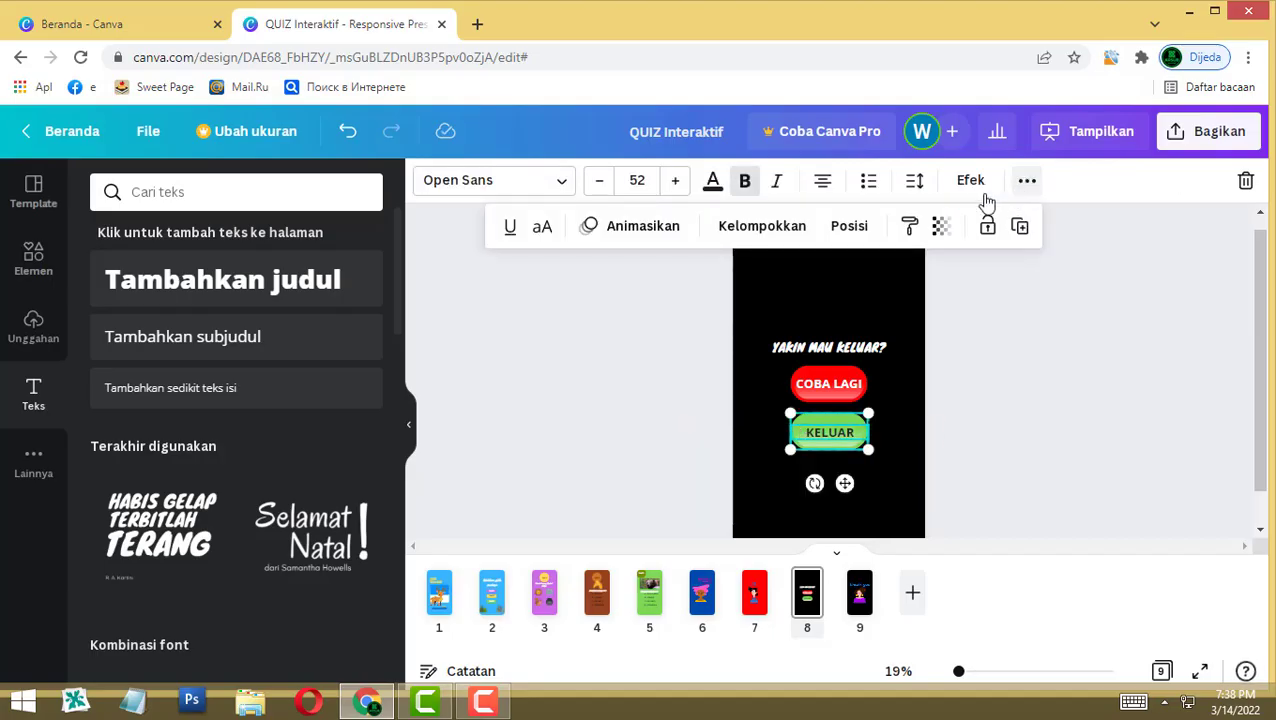
click(735, 229)
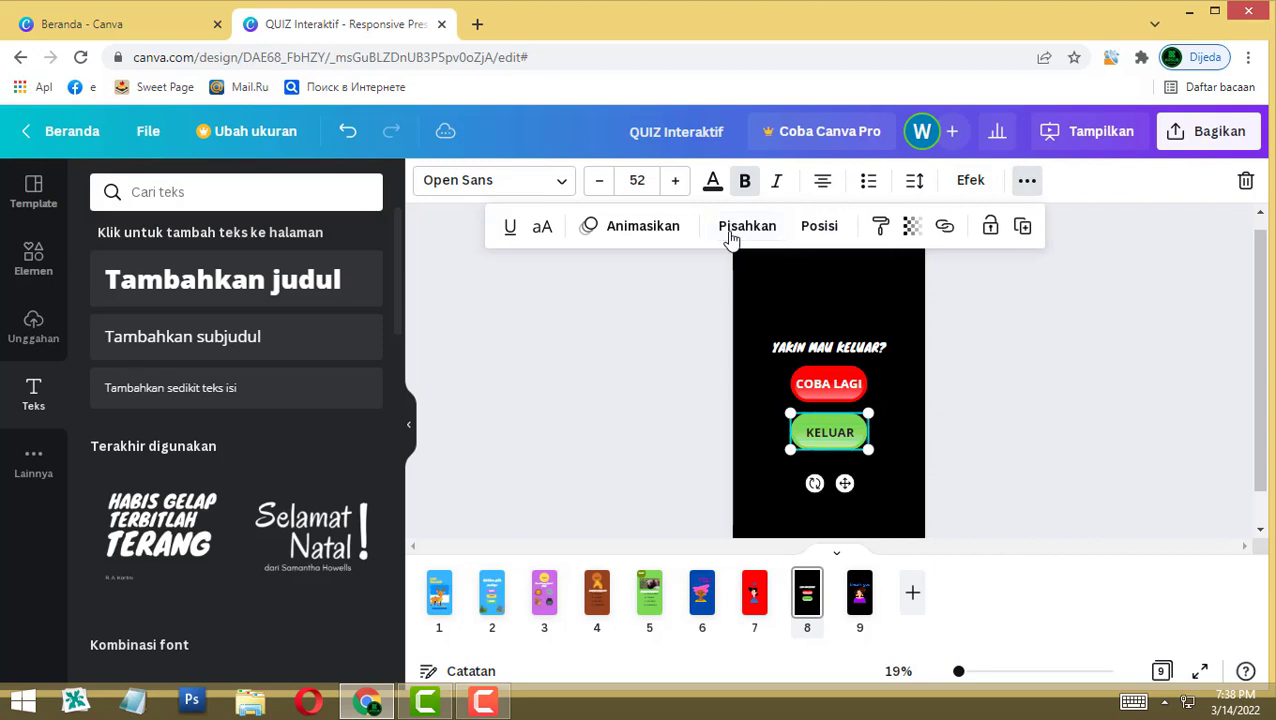
click(832, 385)
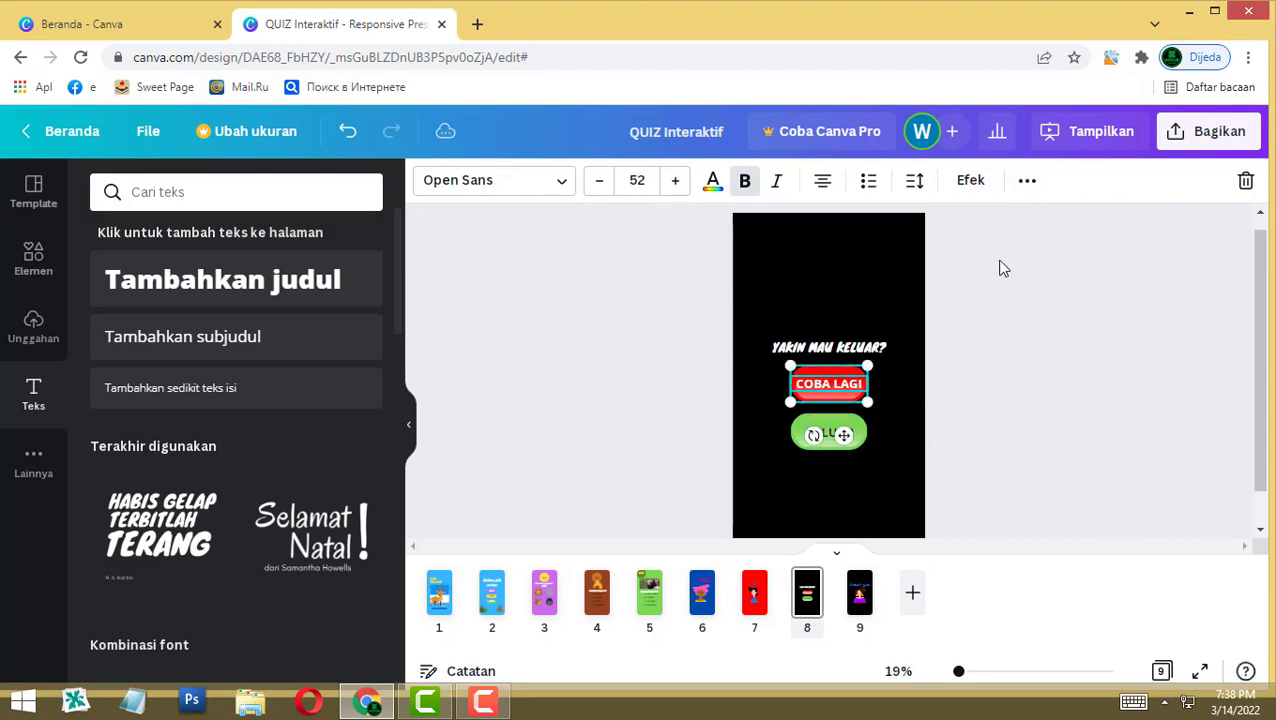
click(1024, 183)
click(778, 228)
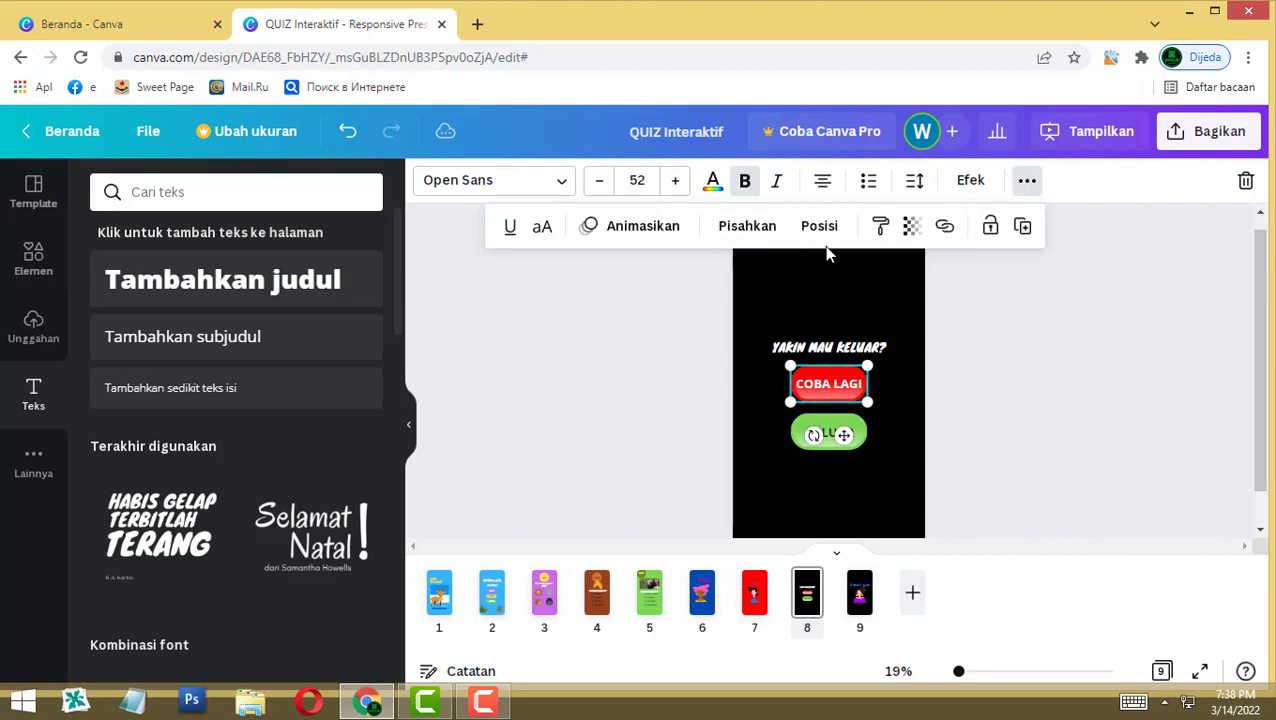
Step: Test-move and rotate the COBA LAGI button, undoing both changes
drag(827, 385, 885, 395)
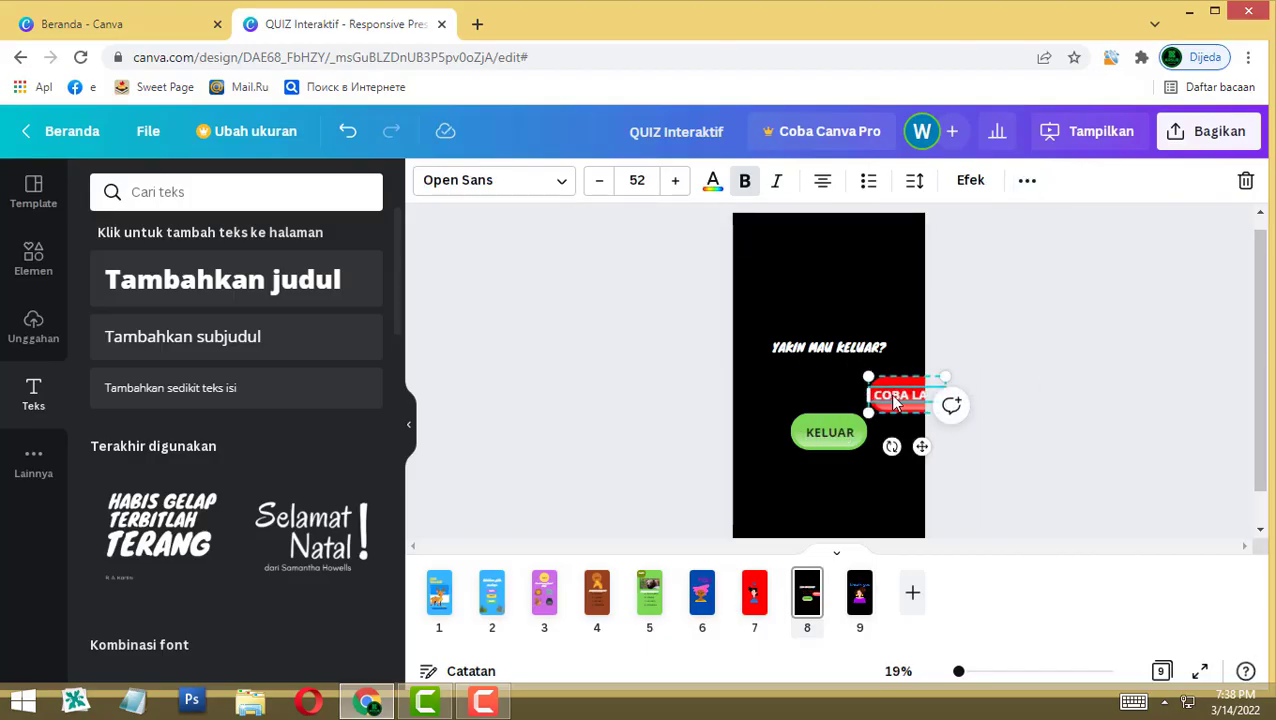
key(ctrl+z)
drag(808, 430, 900, 447)
key(ctrl+z)
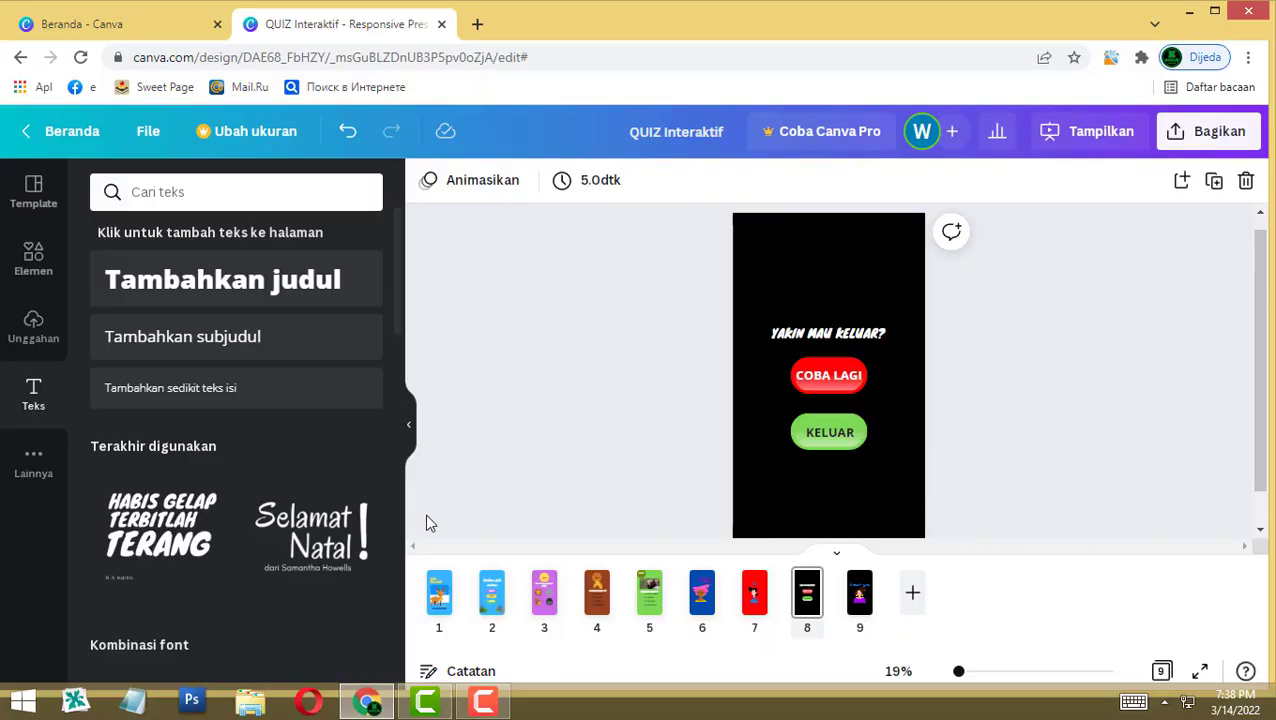
Step: Add a 'next' arrow graphic to page 1, just above the Mengenal Binatang title
click(439, 600)
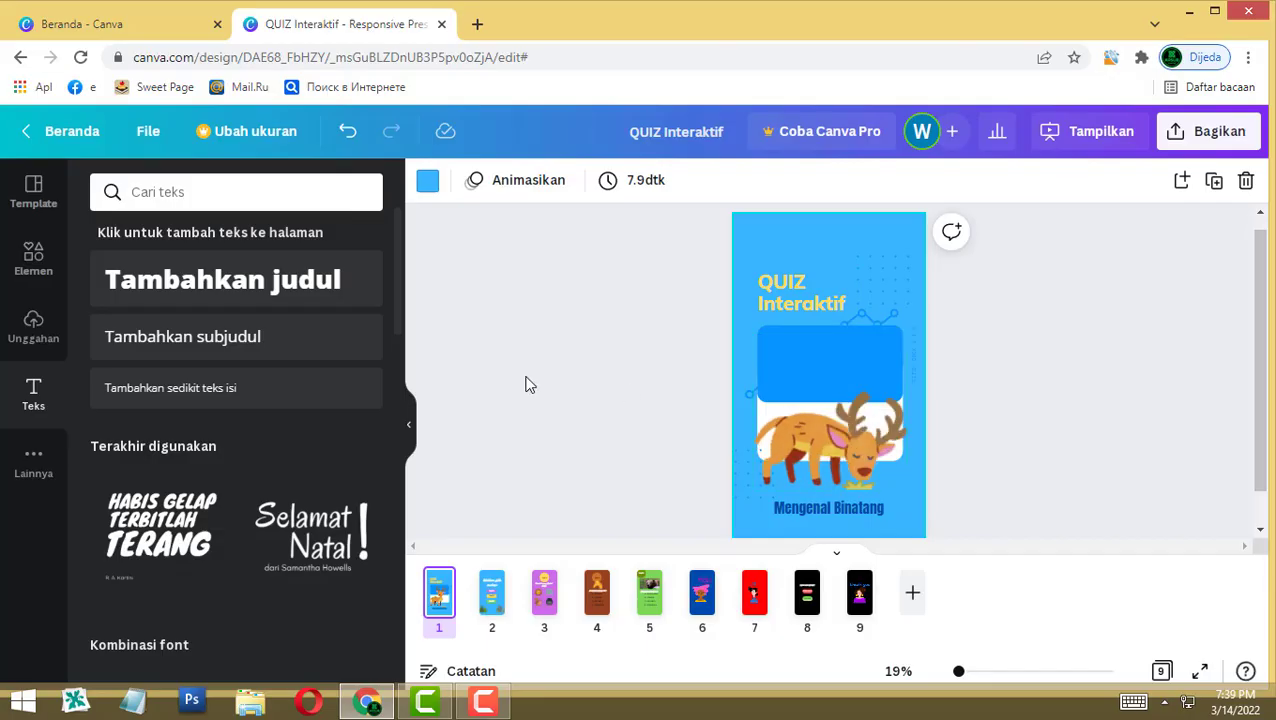
click(24, 260)
click(202, 202)
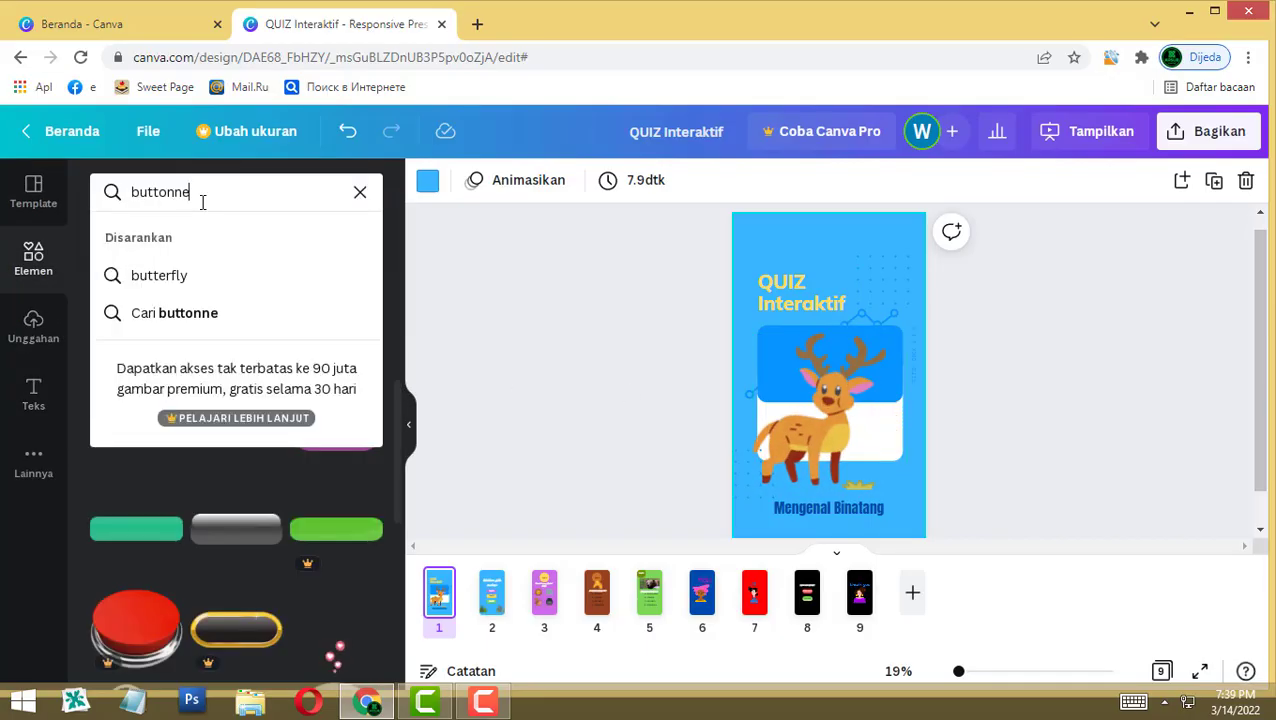
double_click(202, 202)
text(next)
key(Return)
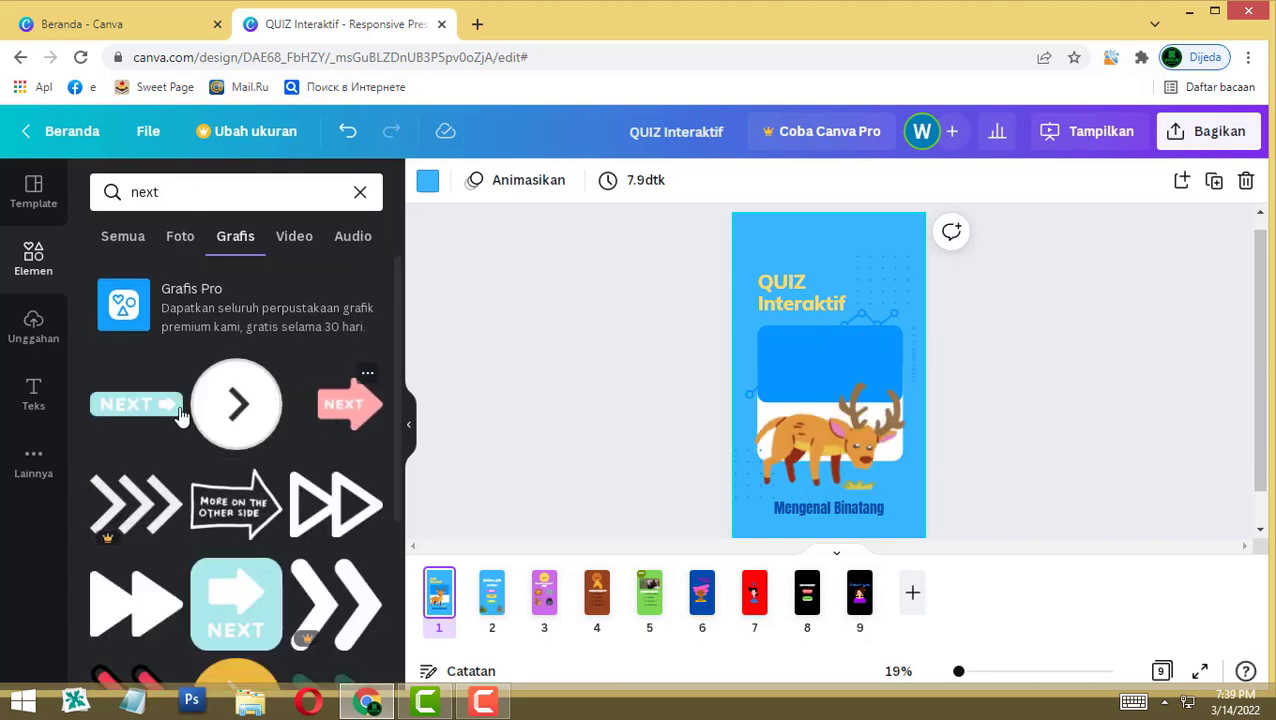
click(172, 410)
drag(832, 390, 879, 487)
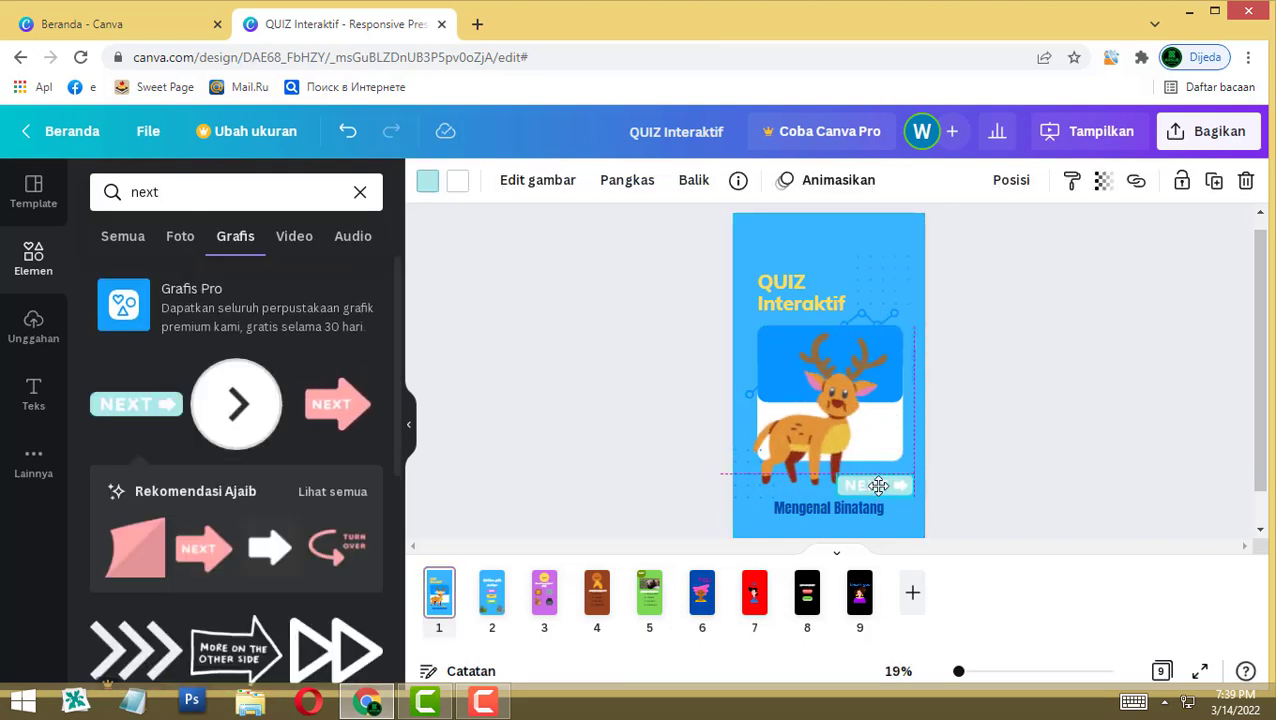
click(1047, 444)
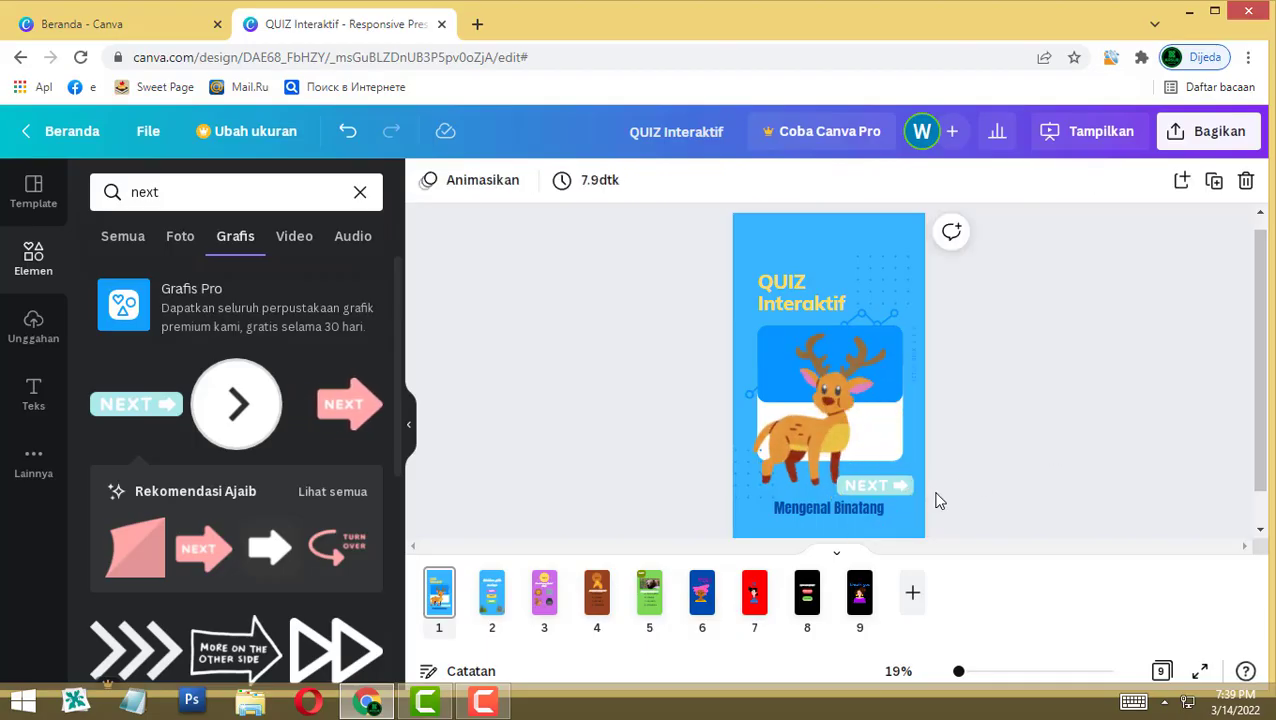
Step: Recolour the NEXT graphic brown
click(868, 486)
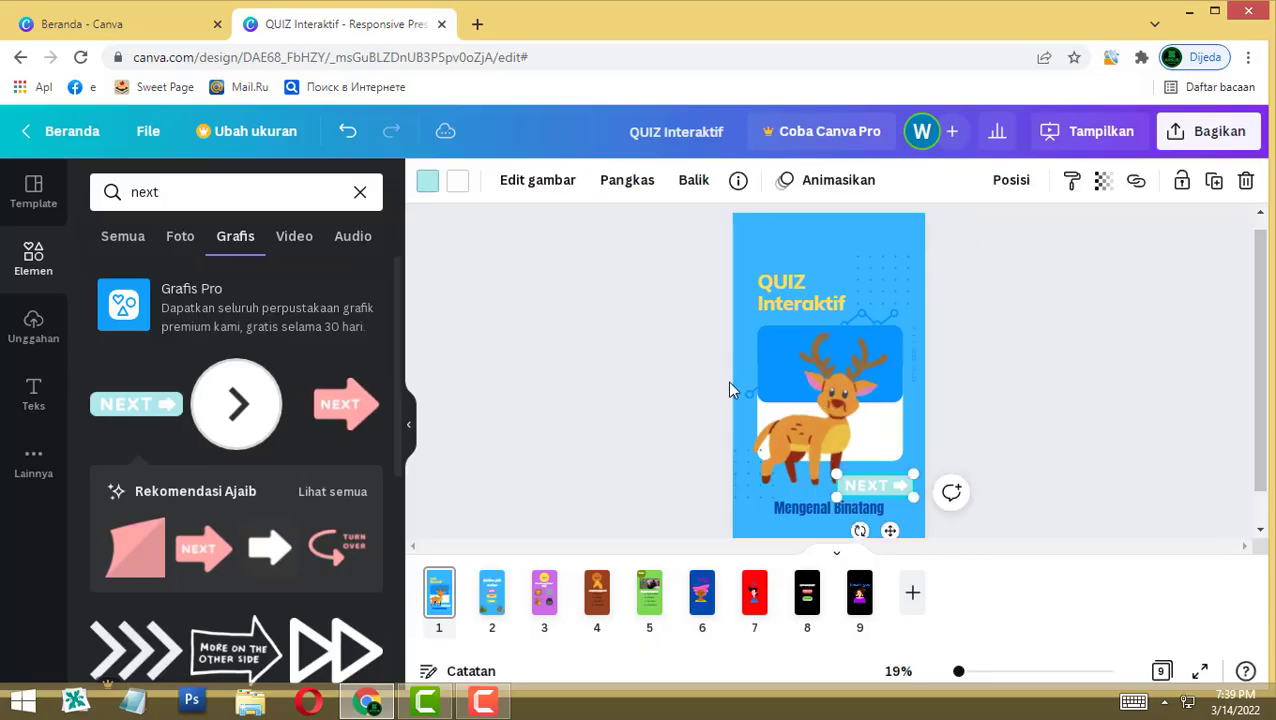
click(427, 180)
click(361, 329)
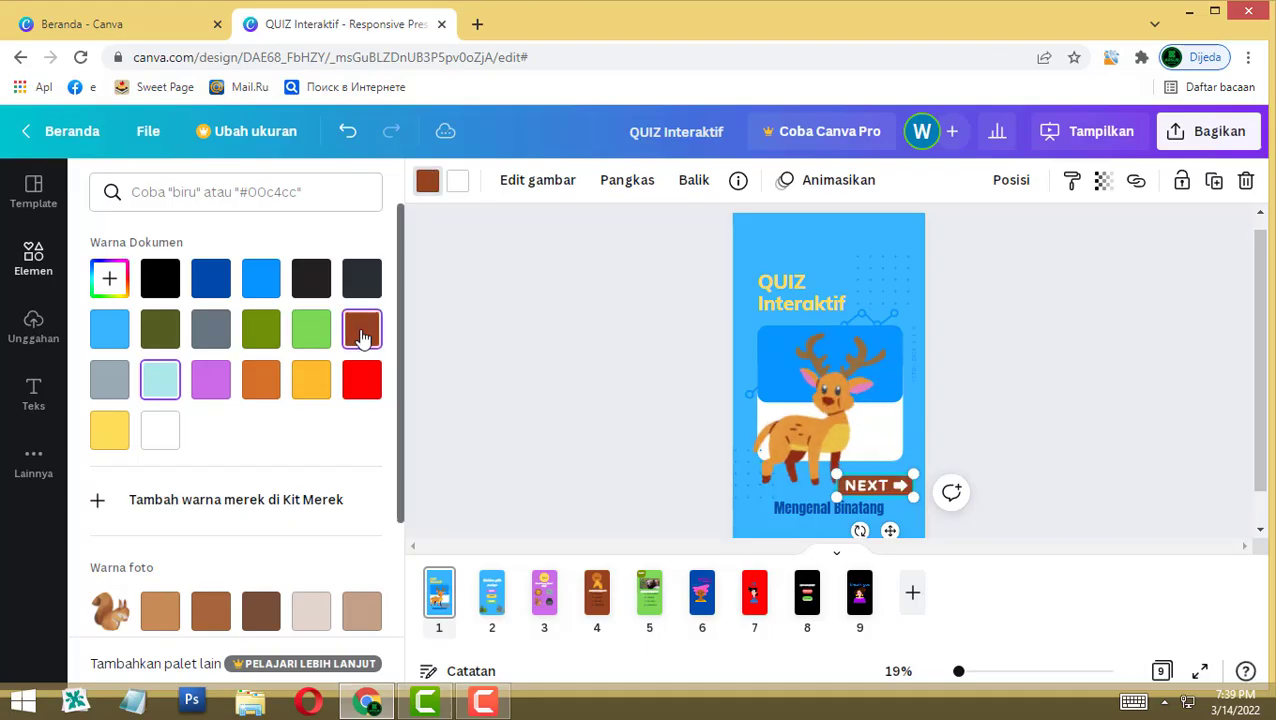
click(960, 390)
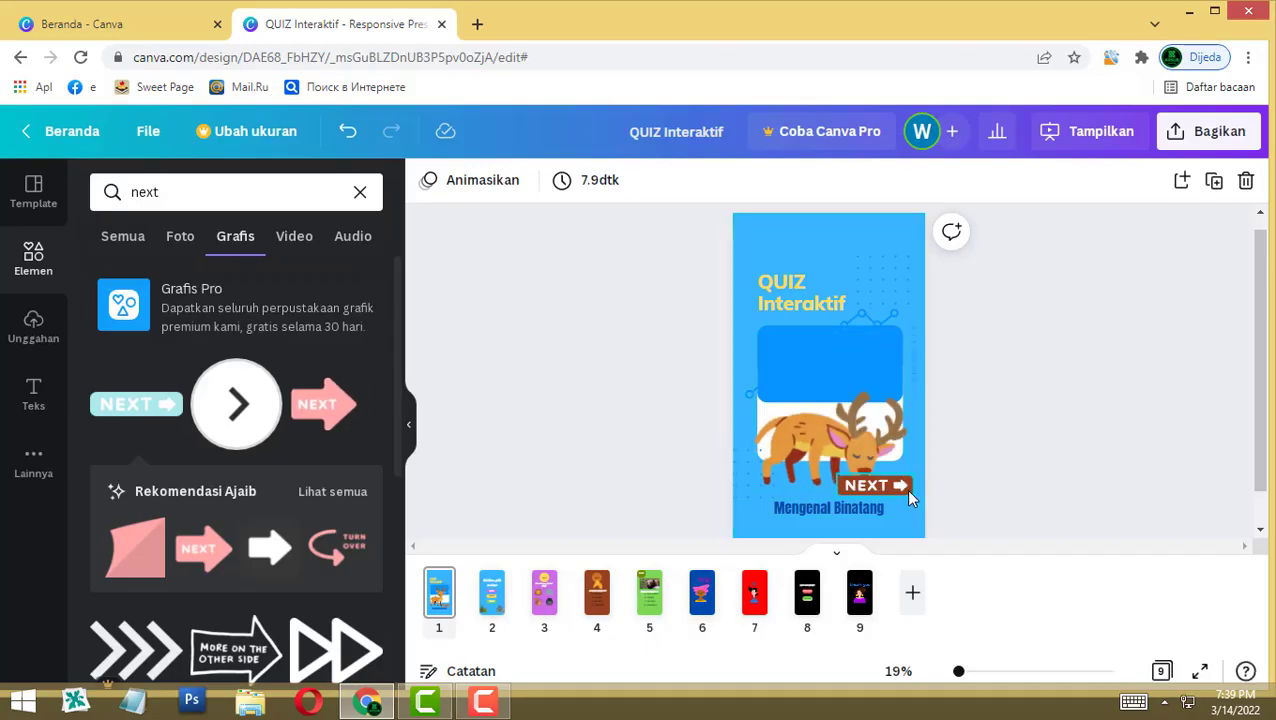
click(858, 482)
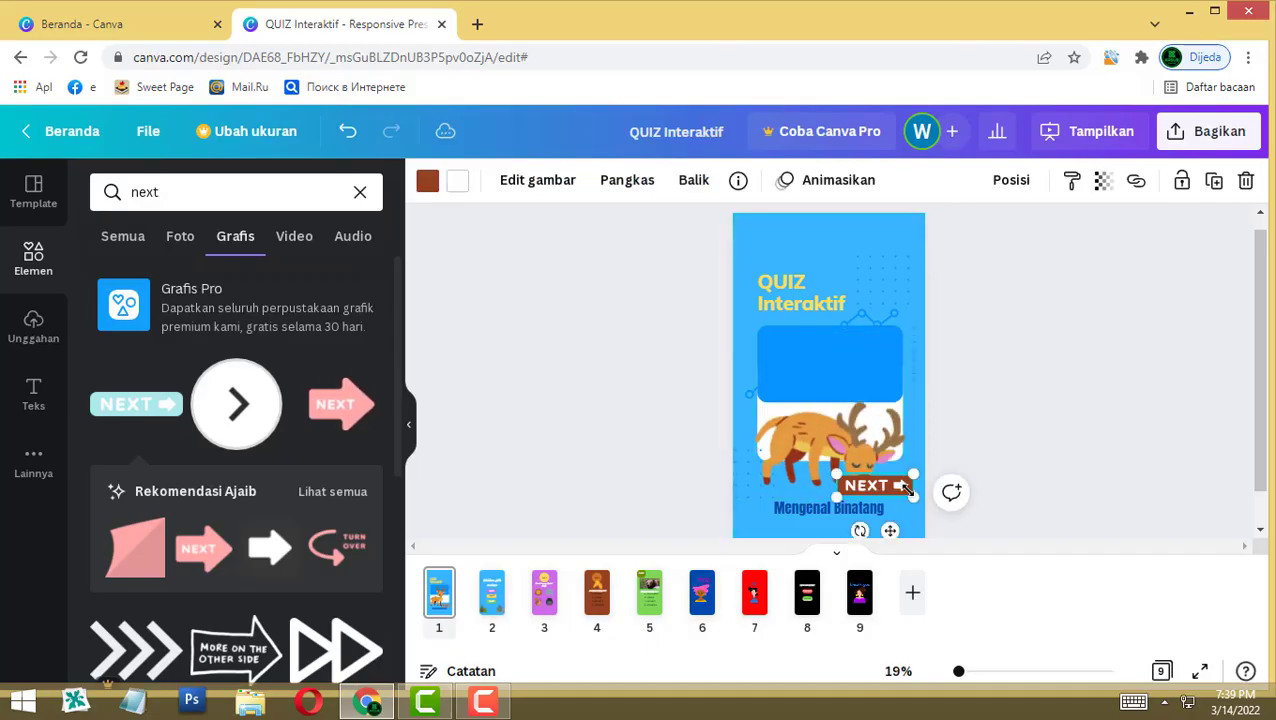
Step: Link the NEXT graphic to page '2 - Tanpa judul' and jump to that page
click(1136, 182)
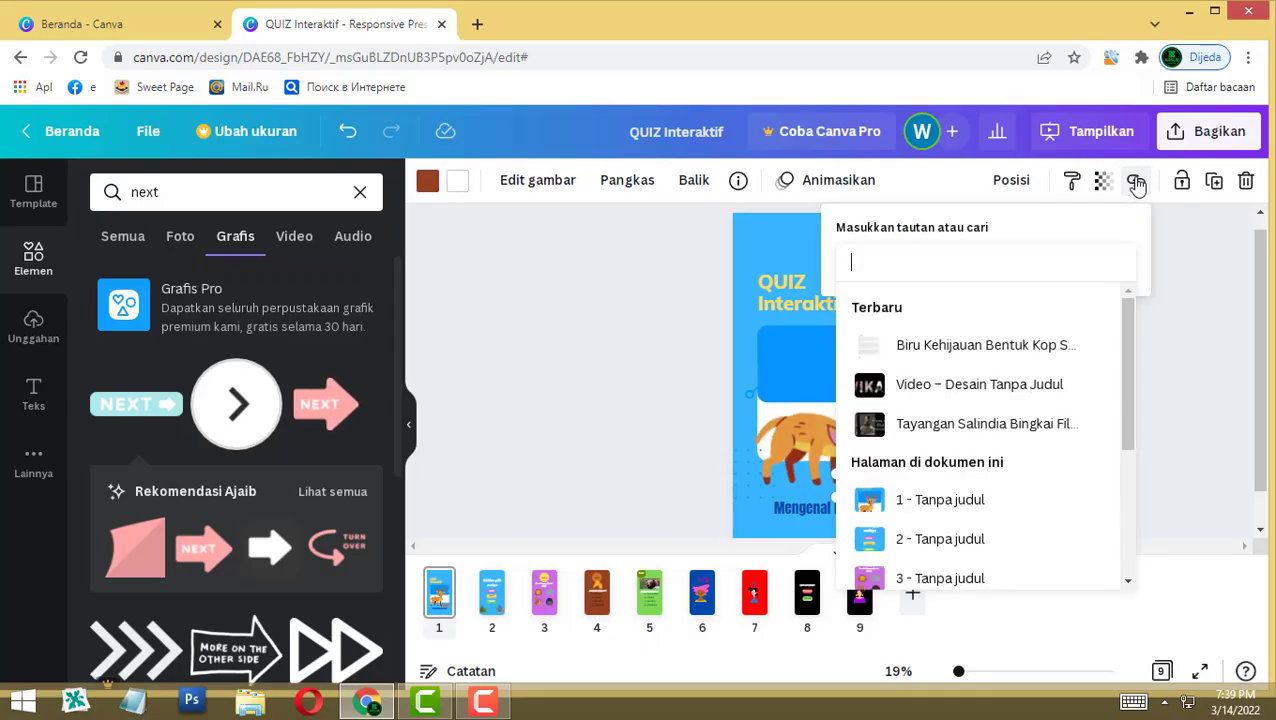
click(900, 548)
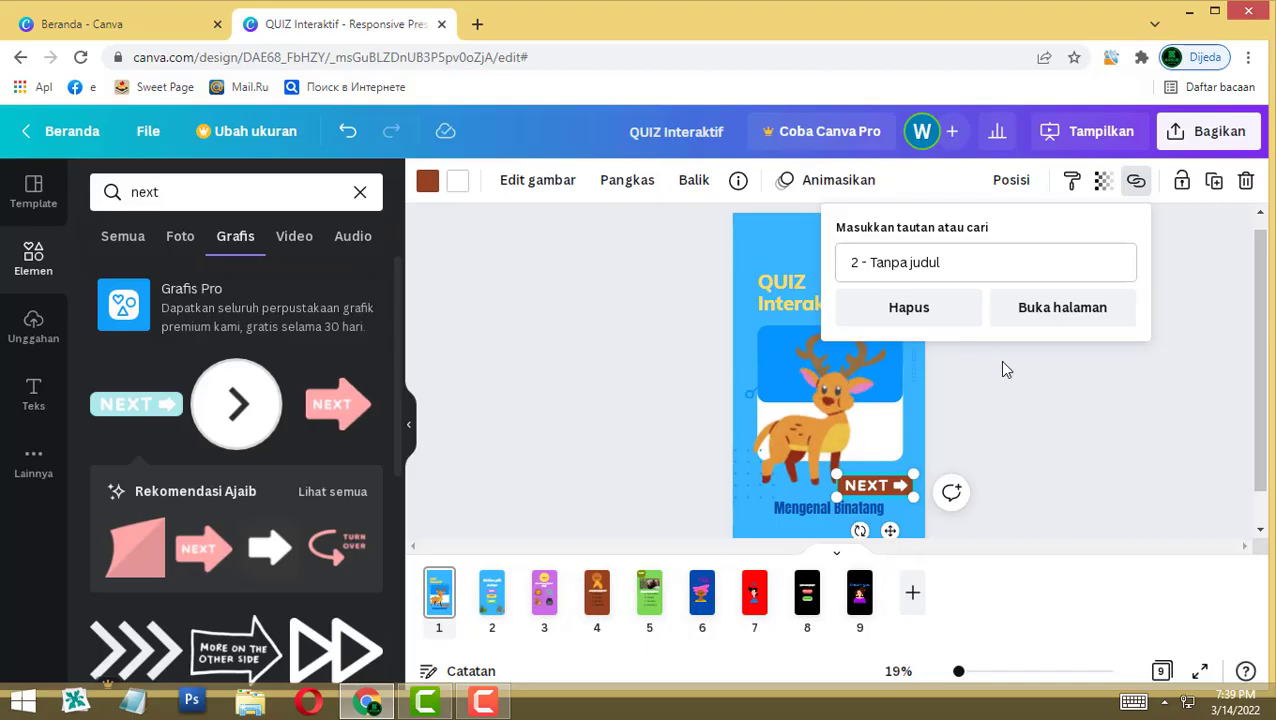
click(1062, 310)
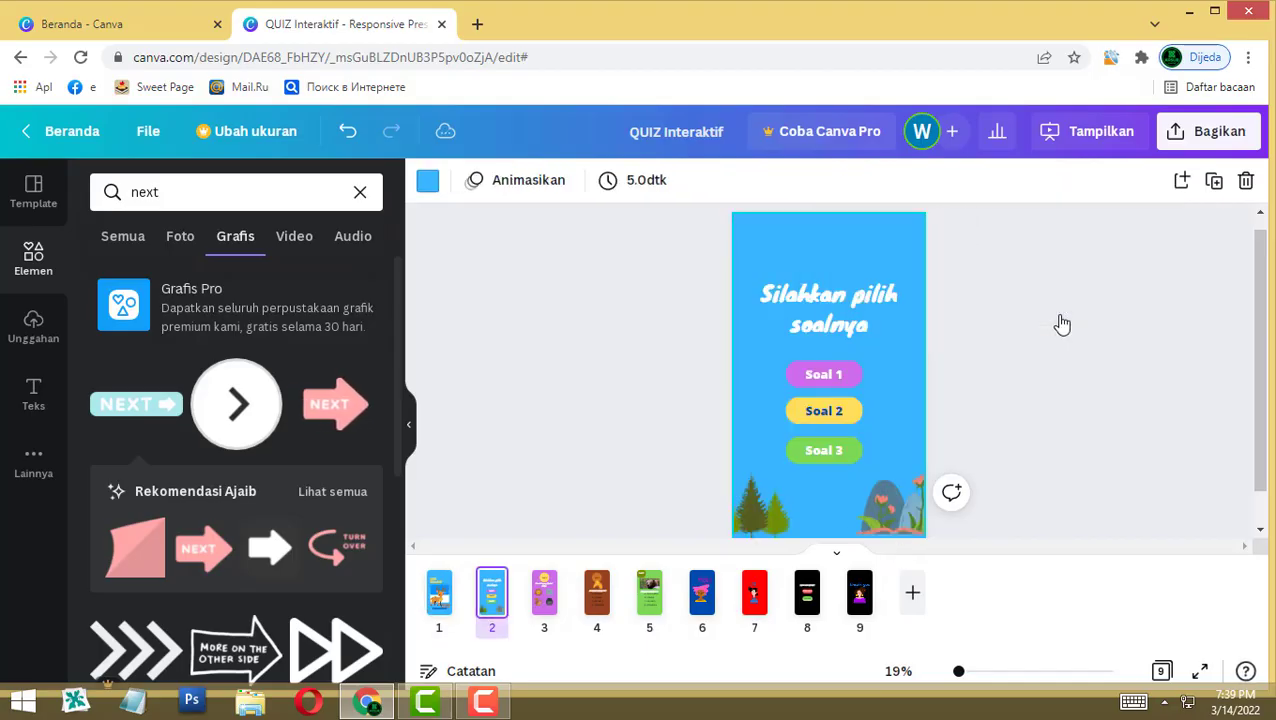
Step: Link the Soal 1 label on page 2 to page 3 ('3 - Tanpa judul') and check the jump
click(439, 593)
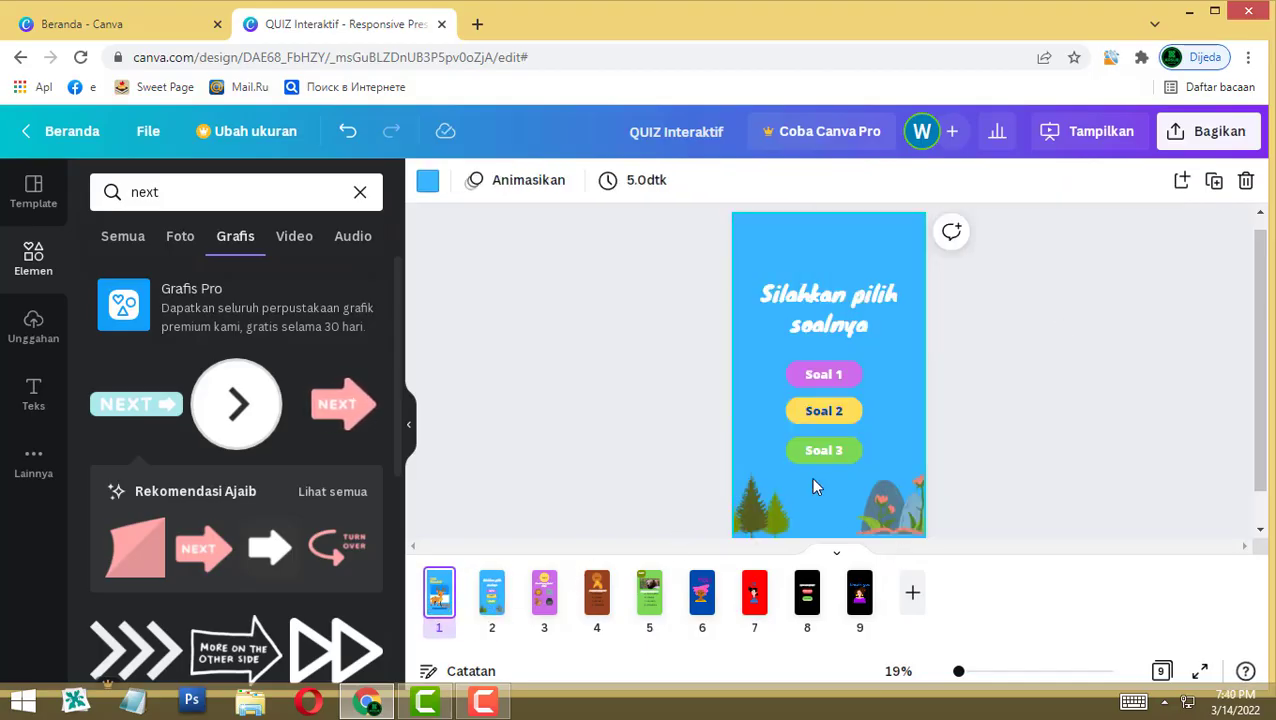
click(496, 600)
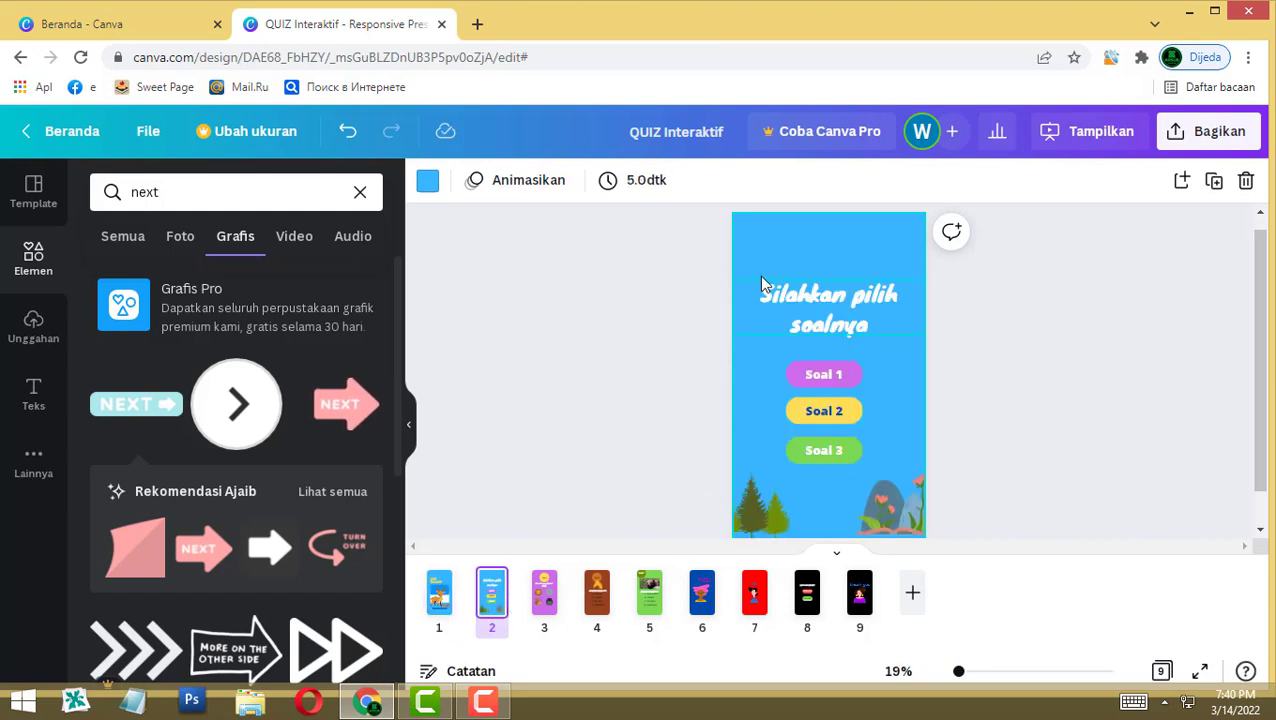
click(822, 376)
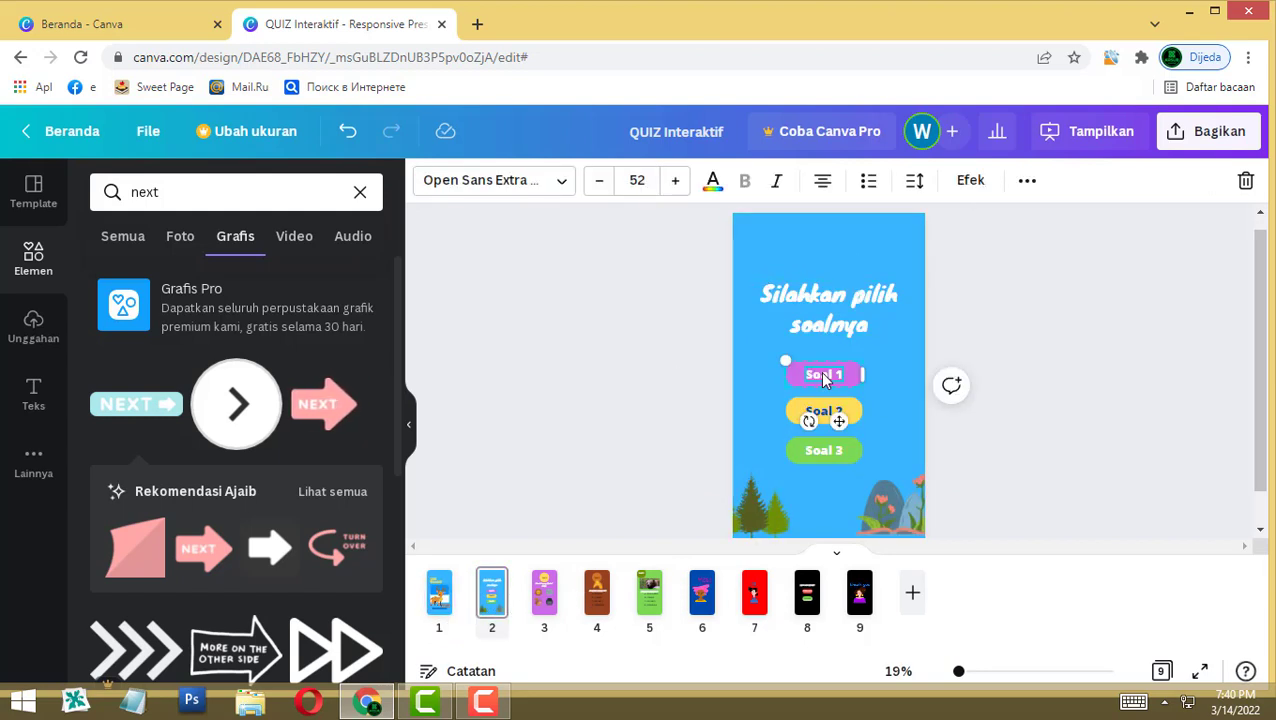
click(545, 603)
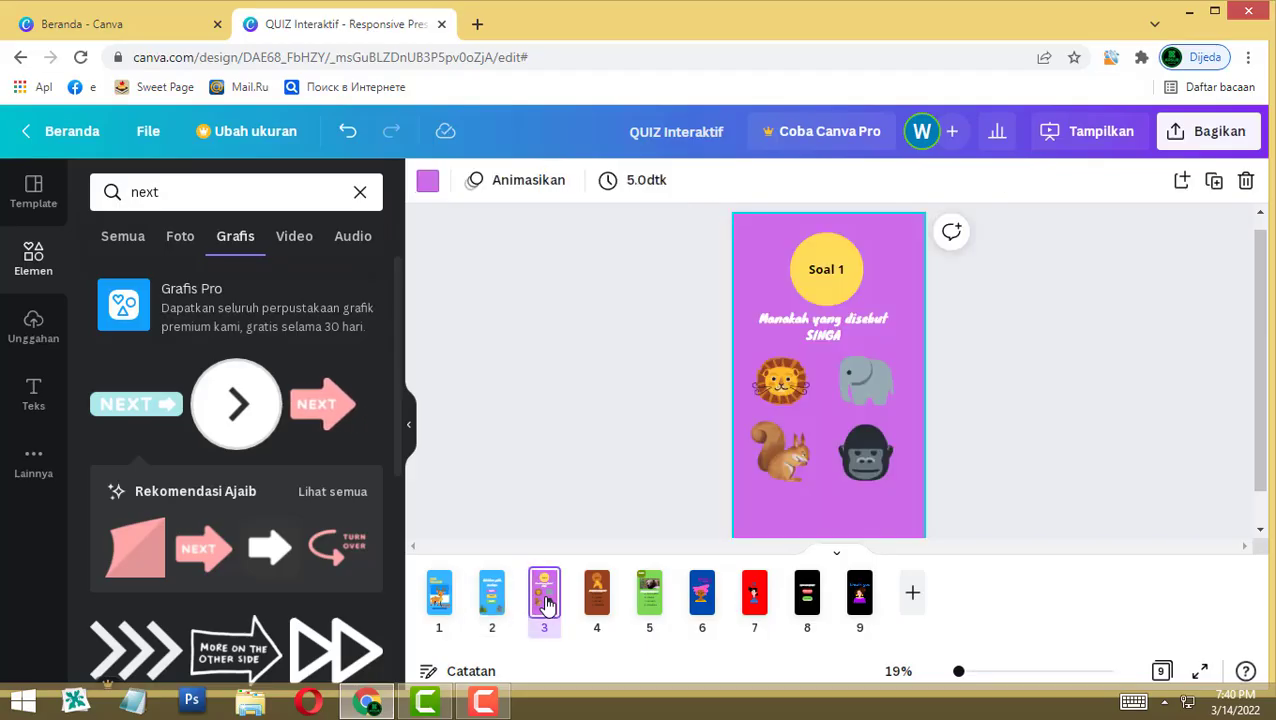
click(491, 600)
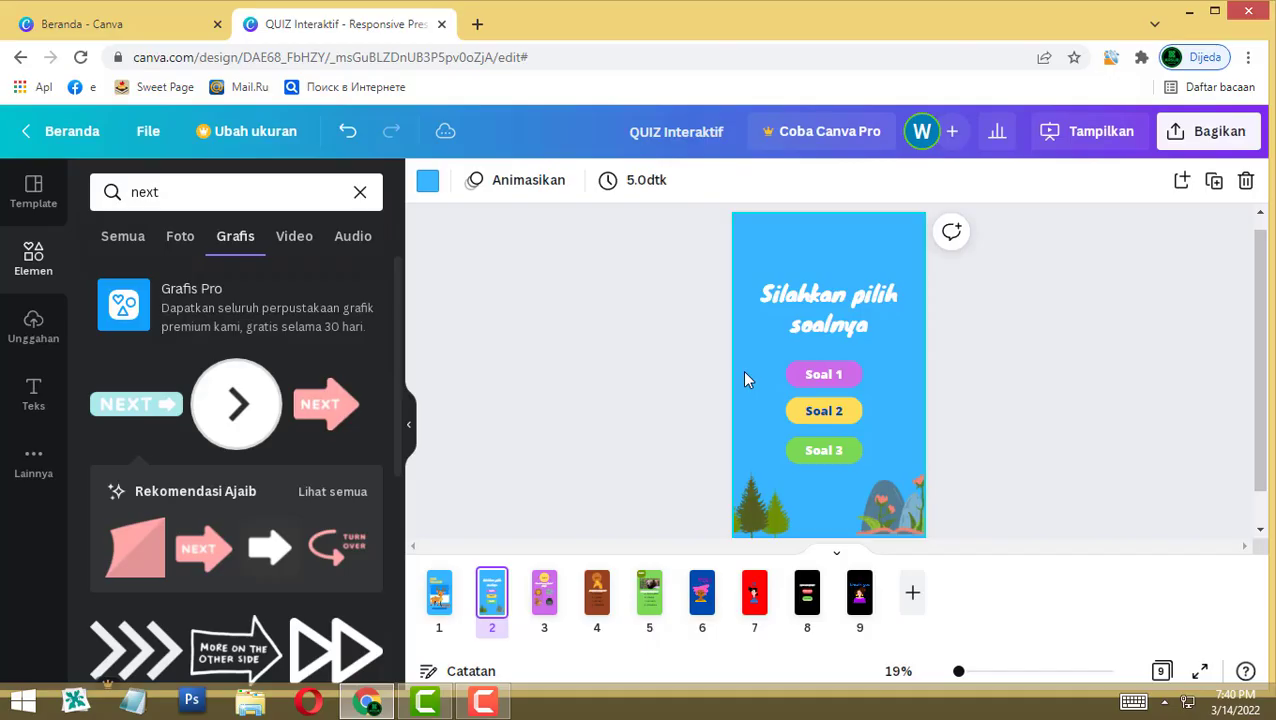
click(838, 382)
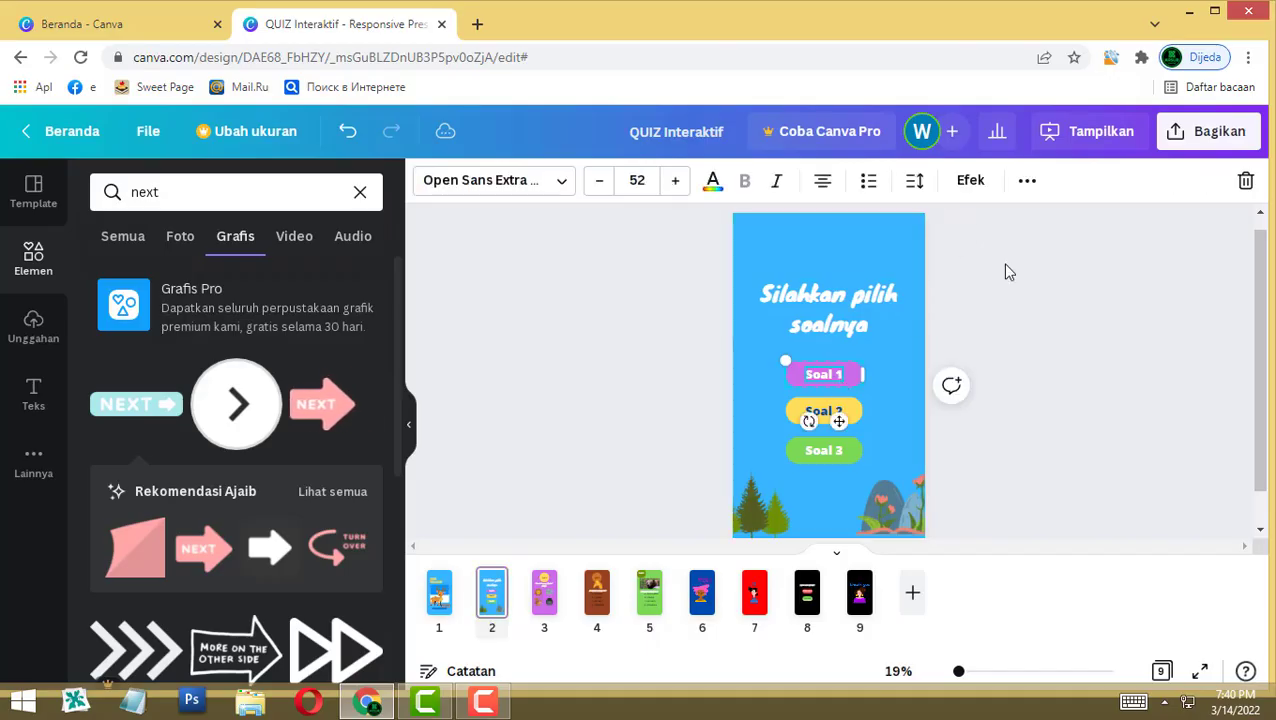
click(1026, 181)
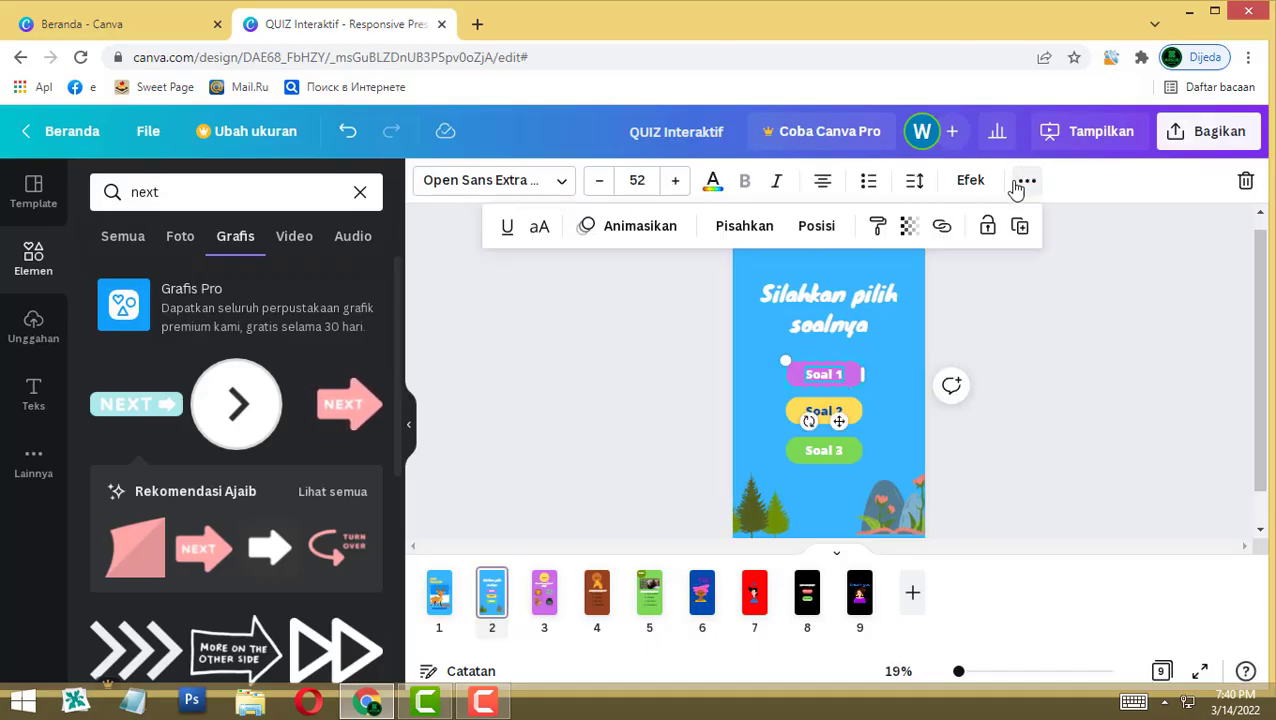
click(941, 228)
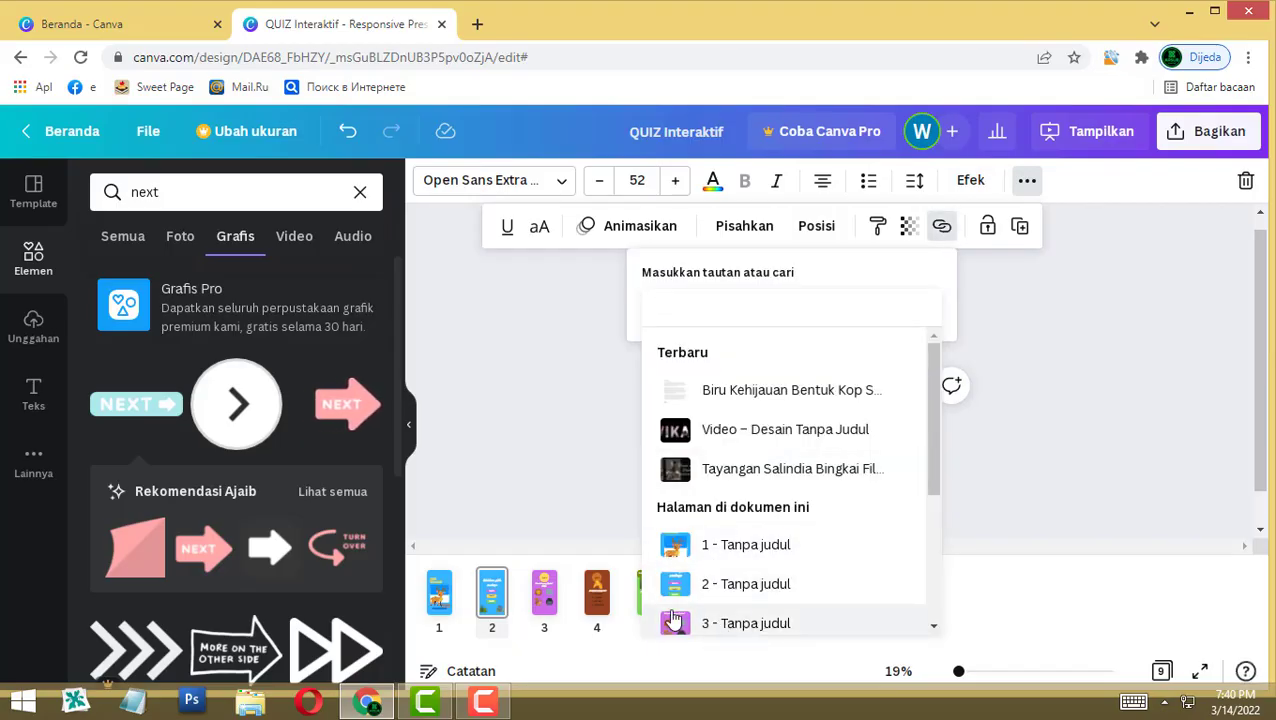
click(745, 623)
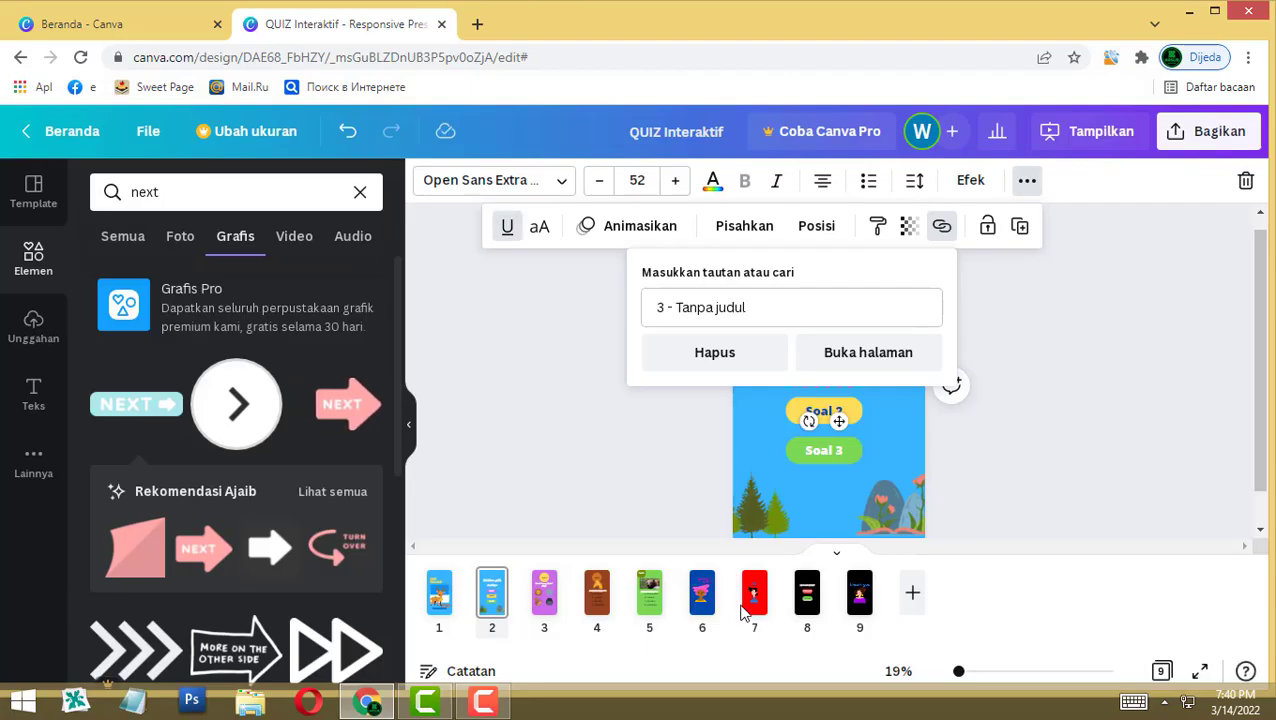
click(880, 354)
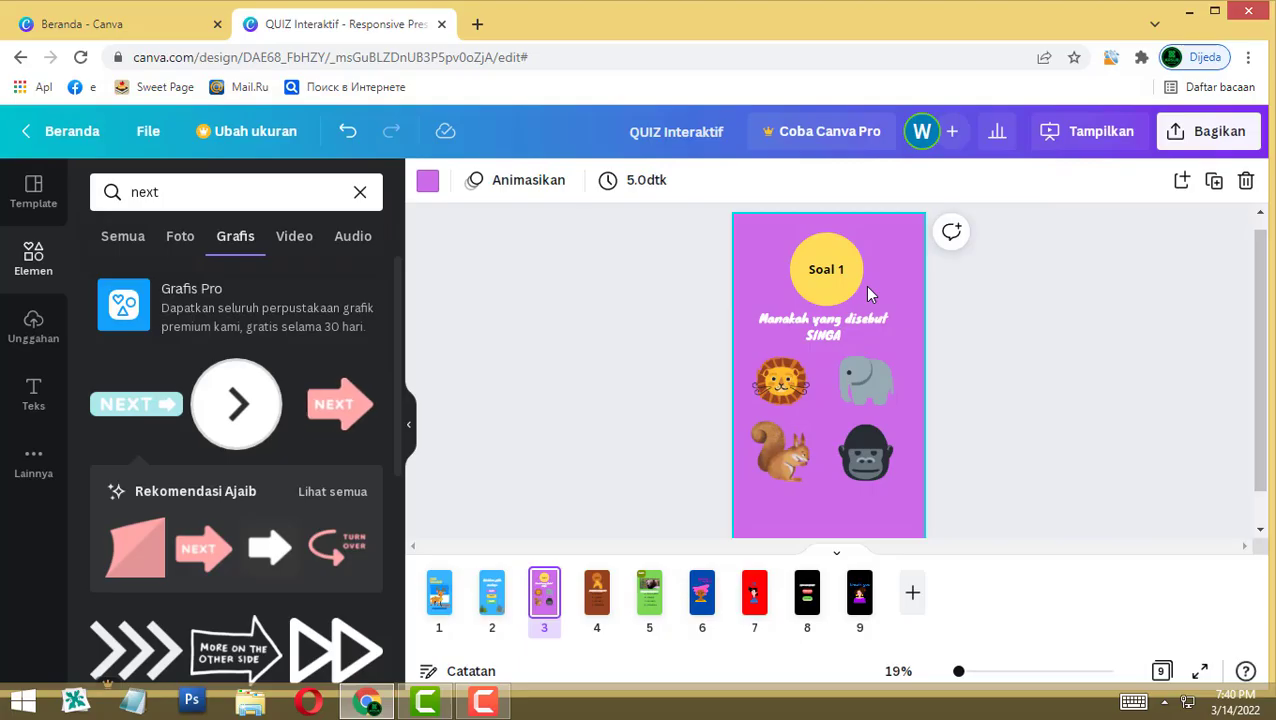
click(492, 595)
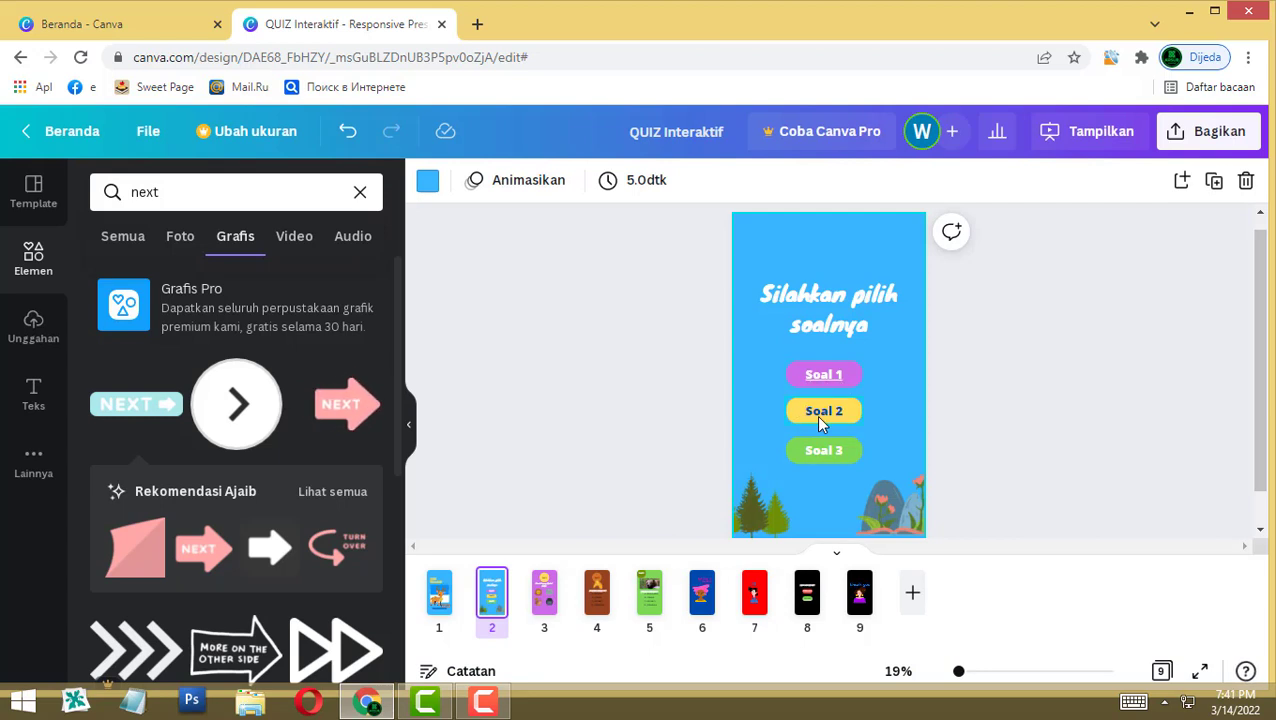
Step: Link the Soal 2 label to page 4 ('4 - Tanpa judul')
double_click(819, 413)
click(1030, 186)
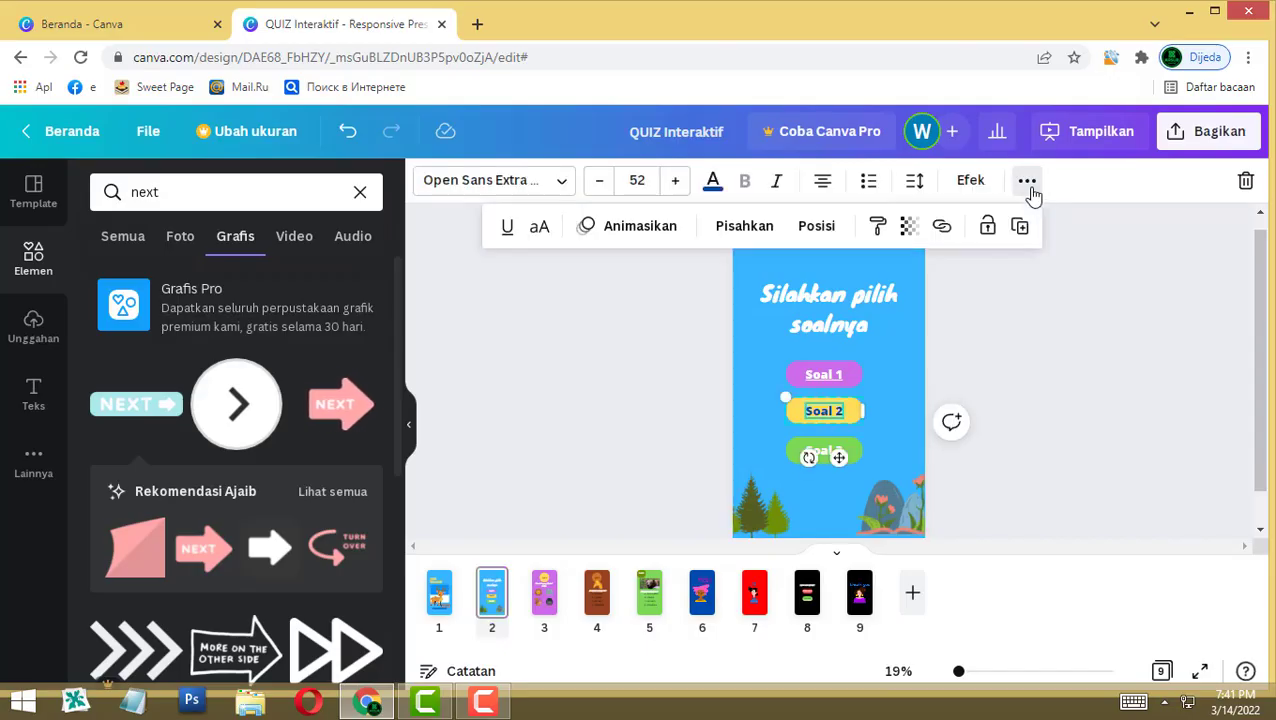
click(941, 226)
scroll(783, 589, down, 2)
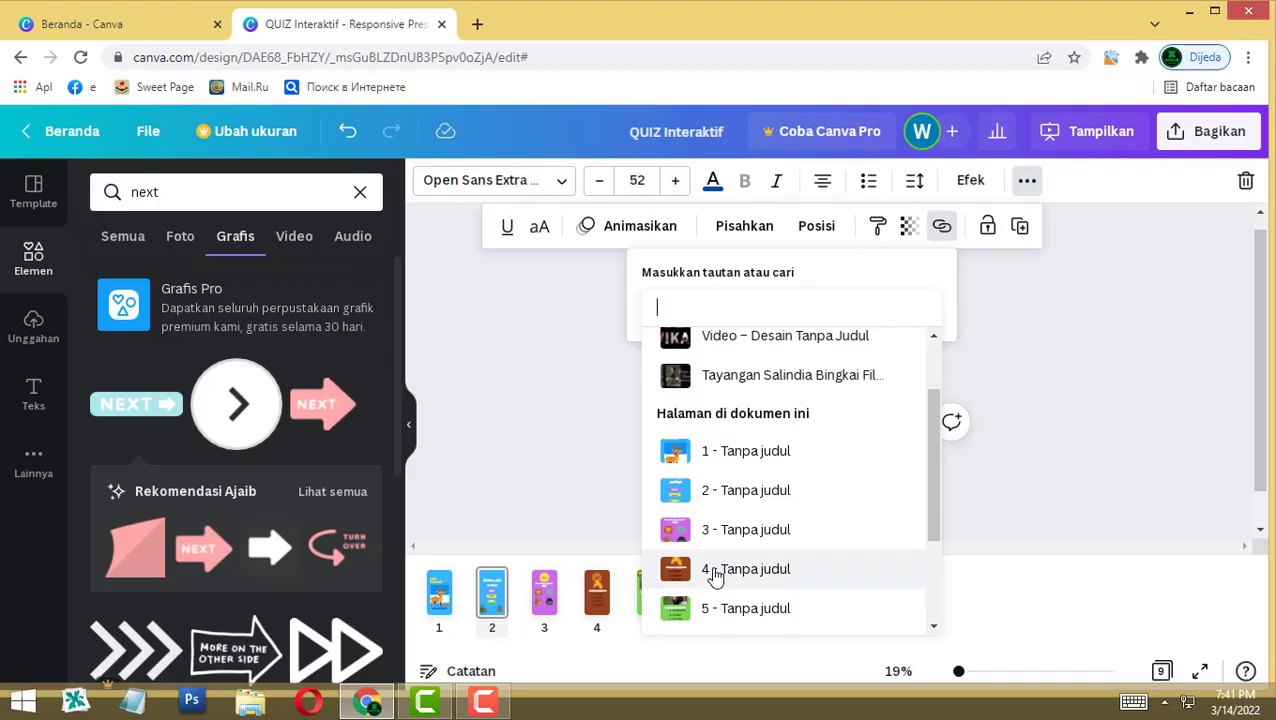
click(715, 570)
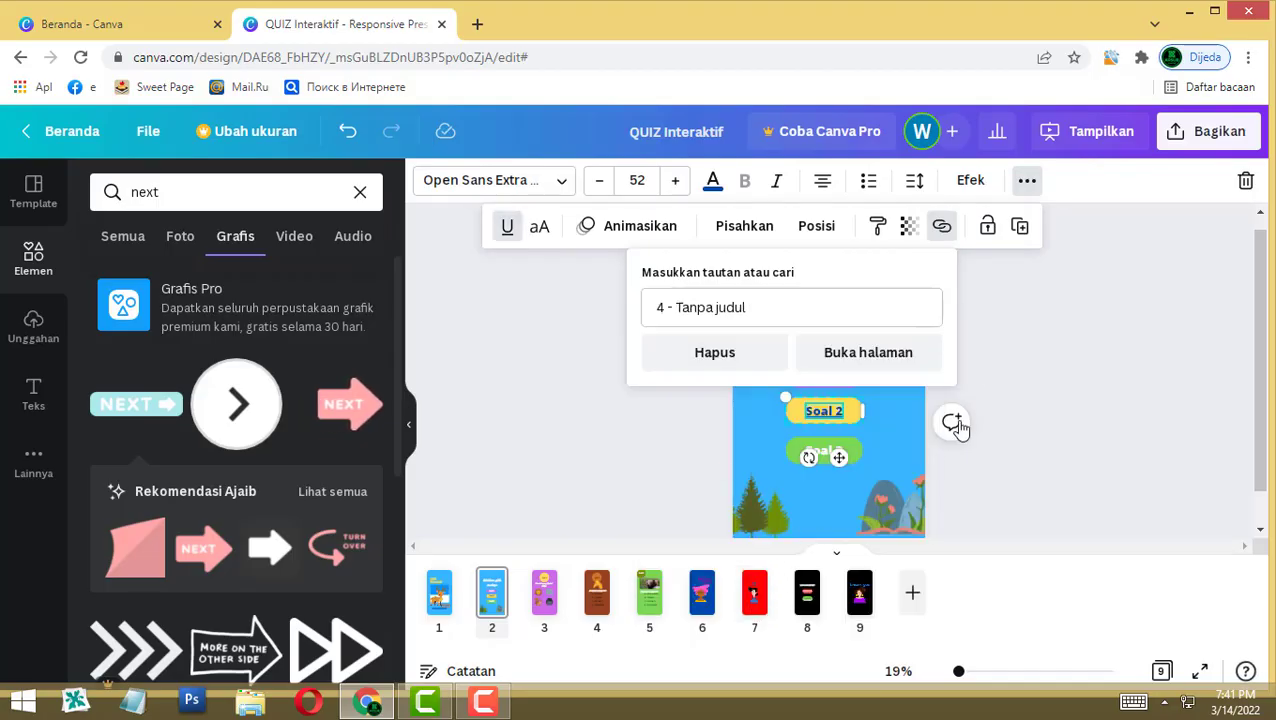
click(999, 359)
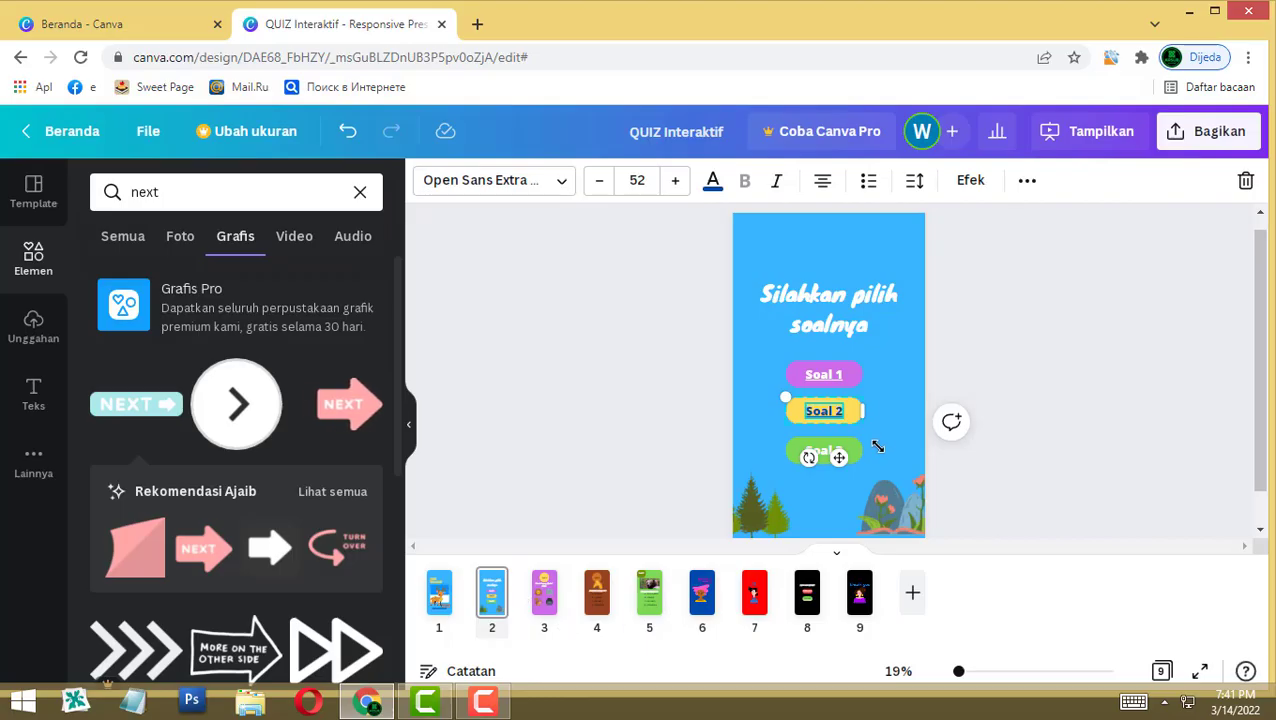
Step: Link the green Soal 3 button to page 5 ('5 - Tanpa judul')
click(850, 452)
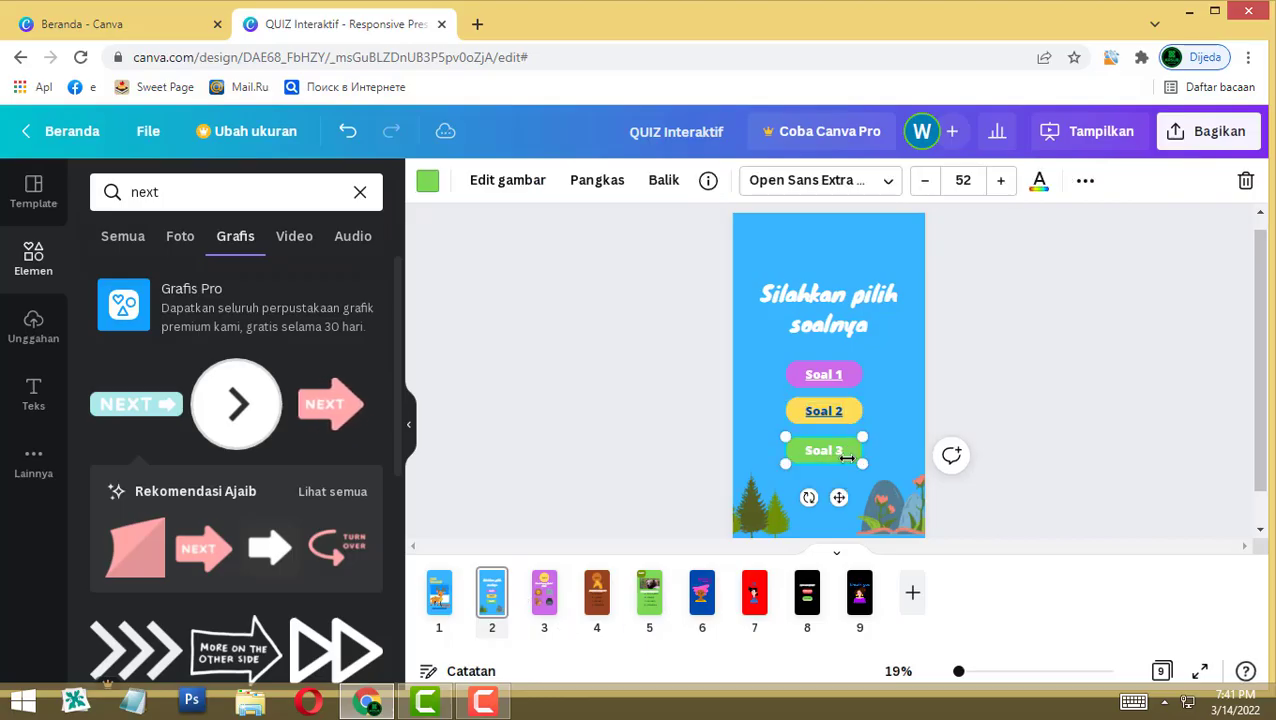
click(1090, 188)
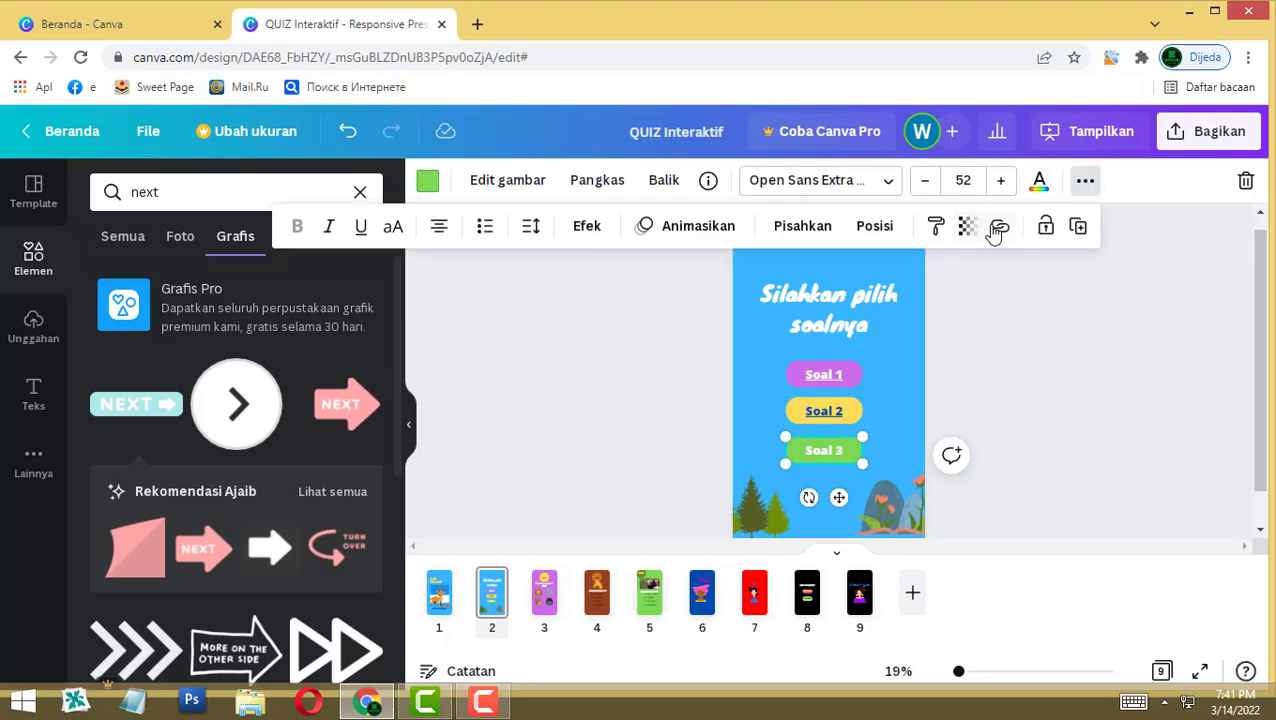
click(999, 227)
scroll(834, 525, down, 3)
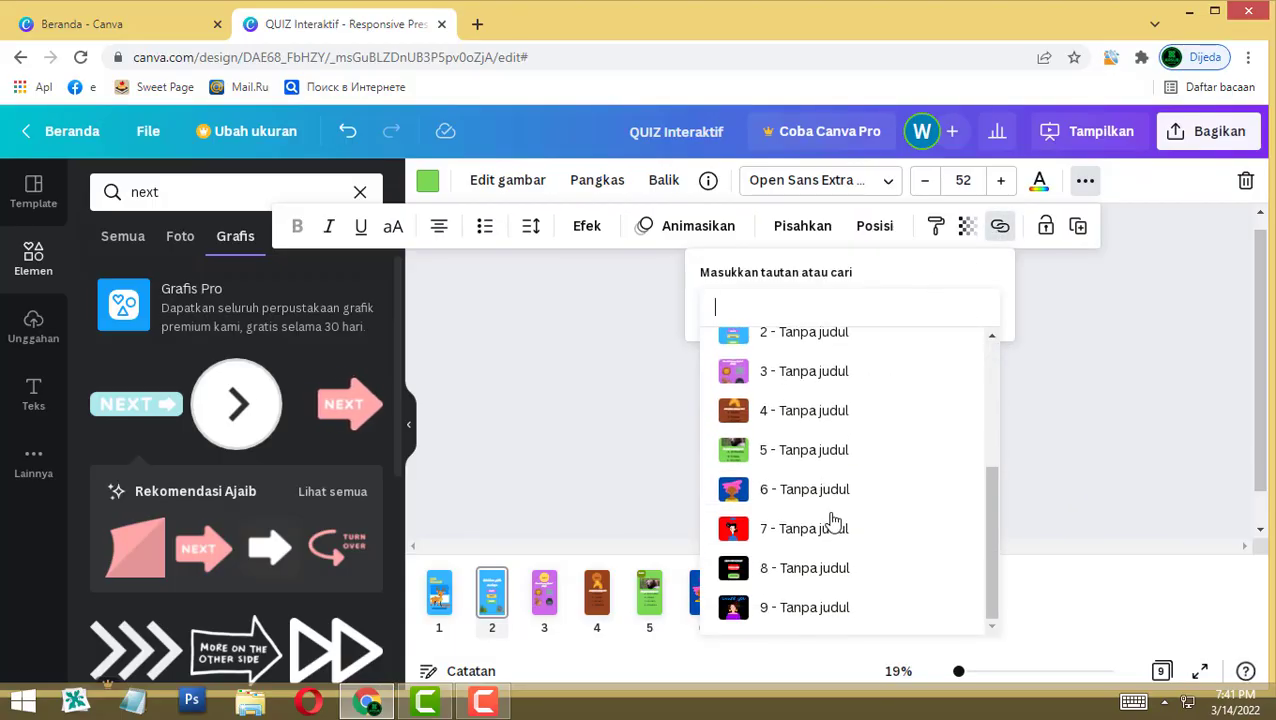
click(818, 451)
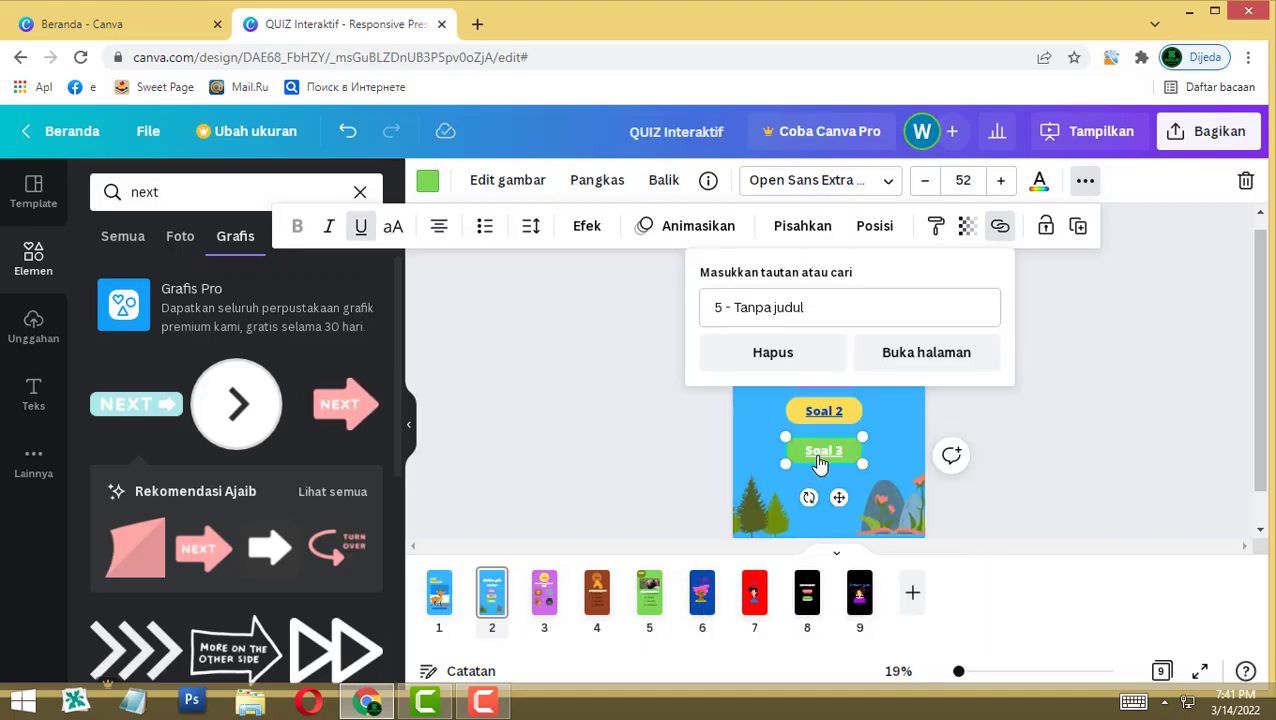
click(1018, 413)
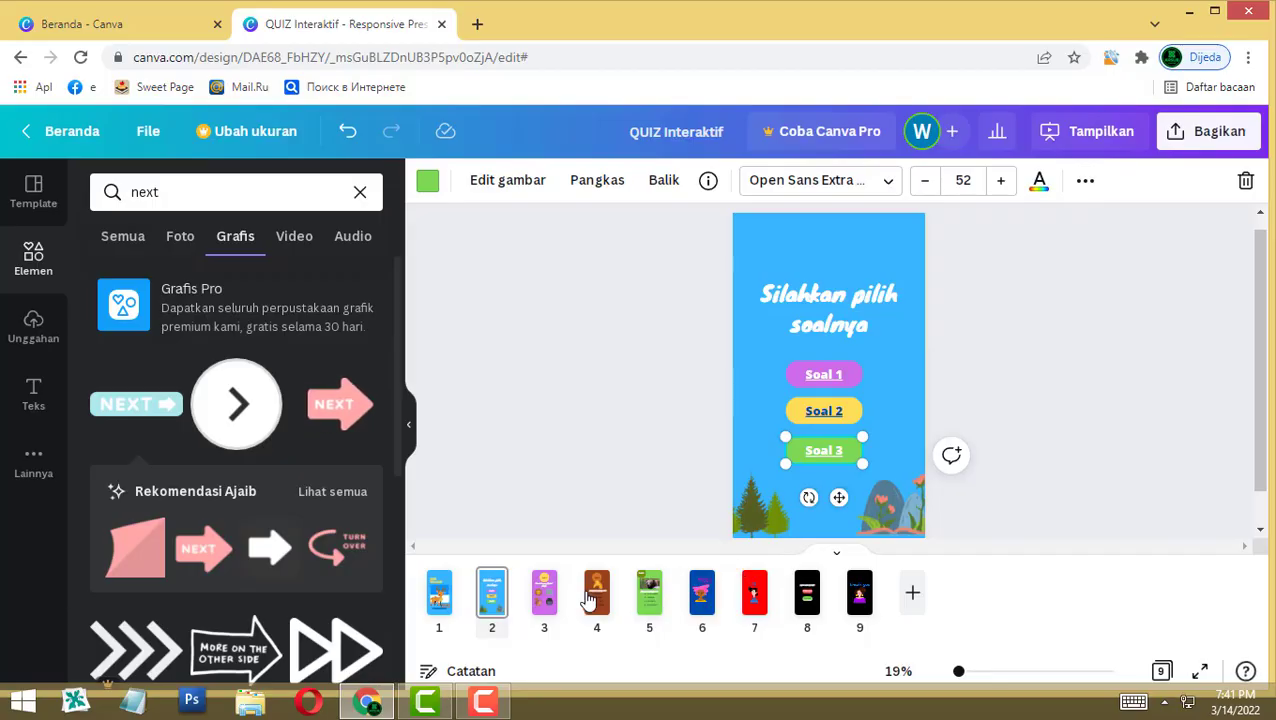
Step: On page 3, link the lion answer image to the YES! page 6
click(546, 592)
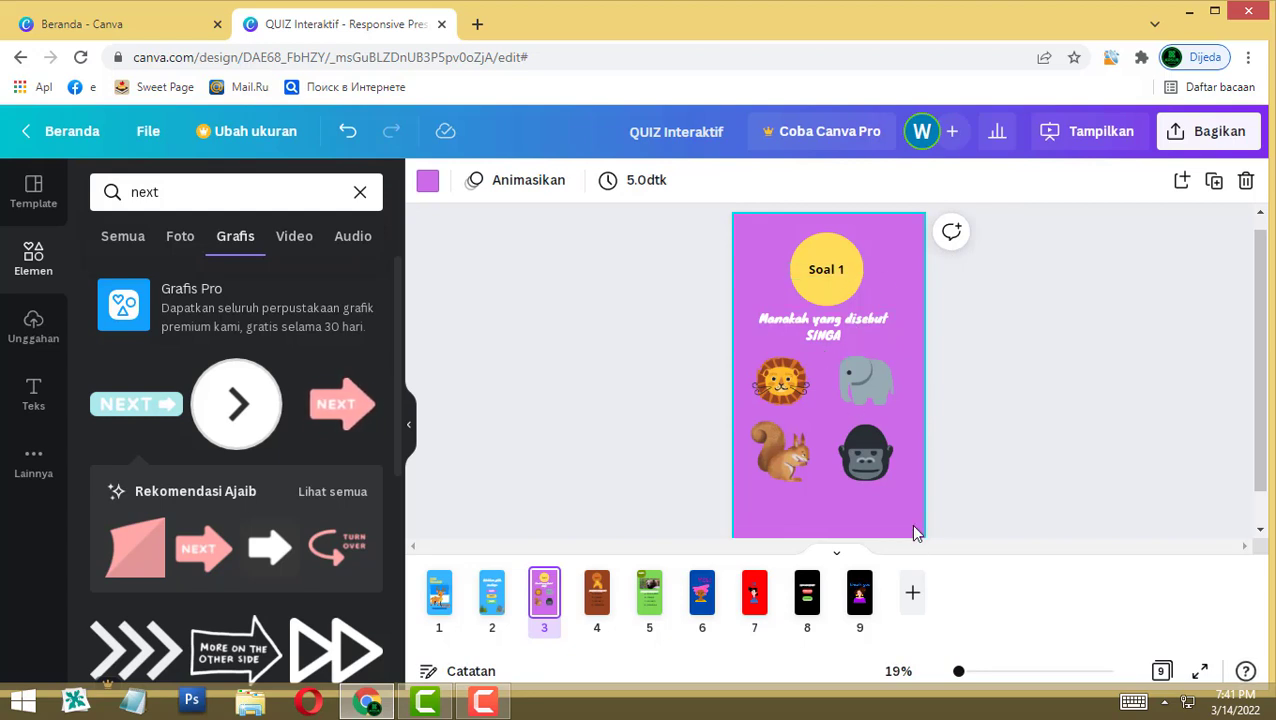
click(779, 390)
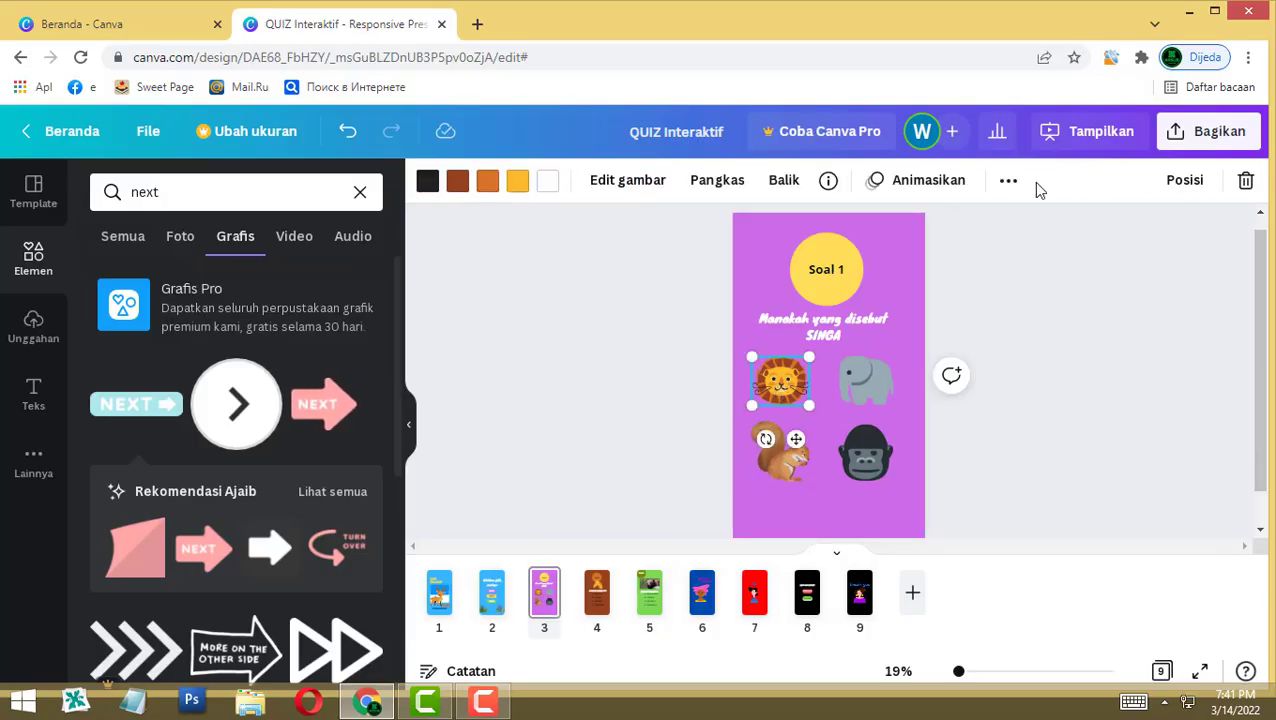
click(1008, 181)
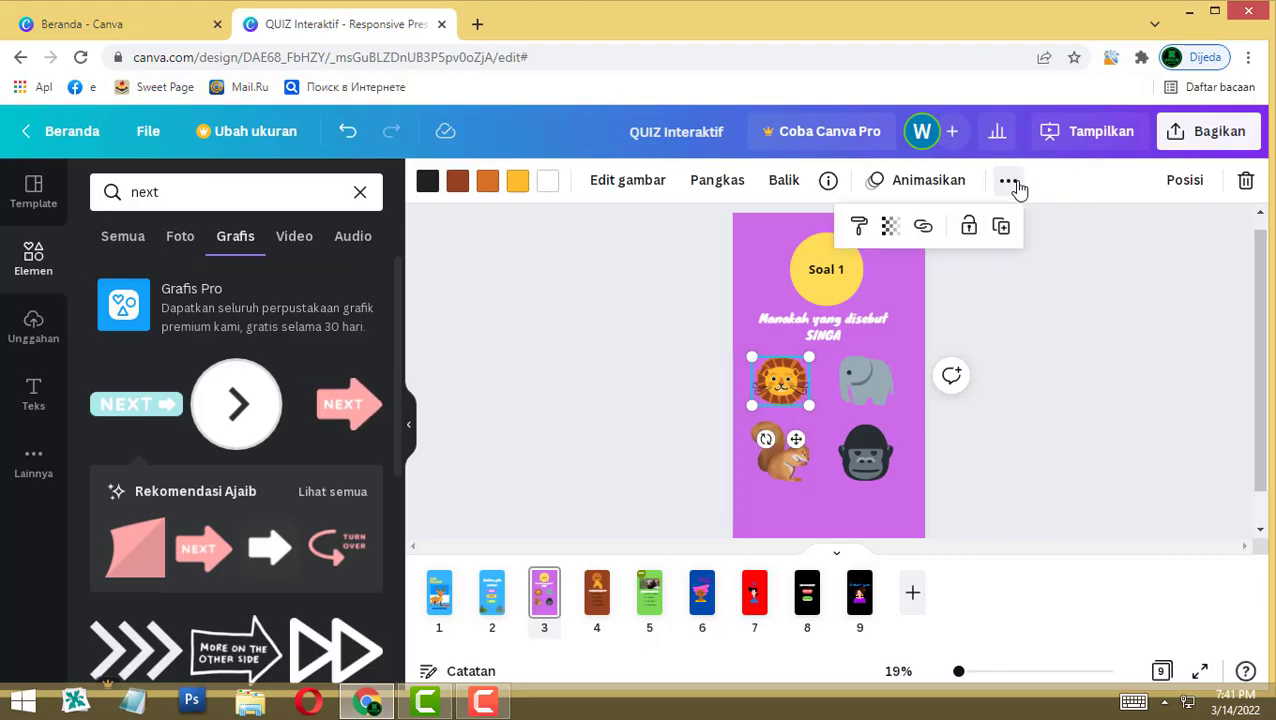
click(923, 230)
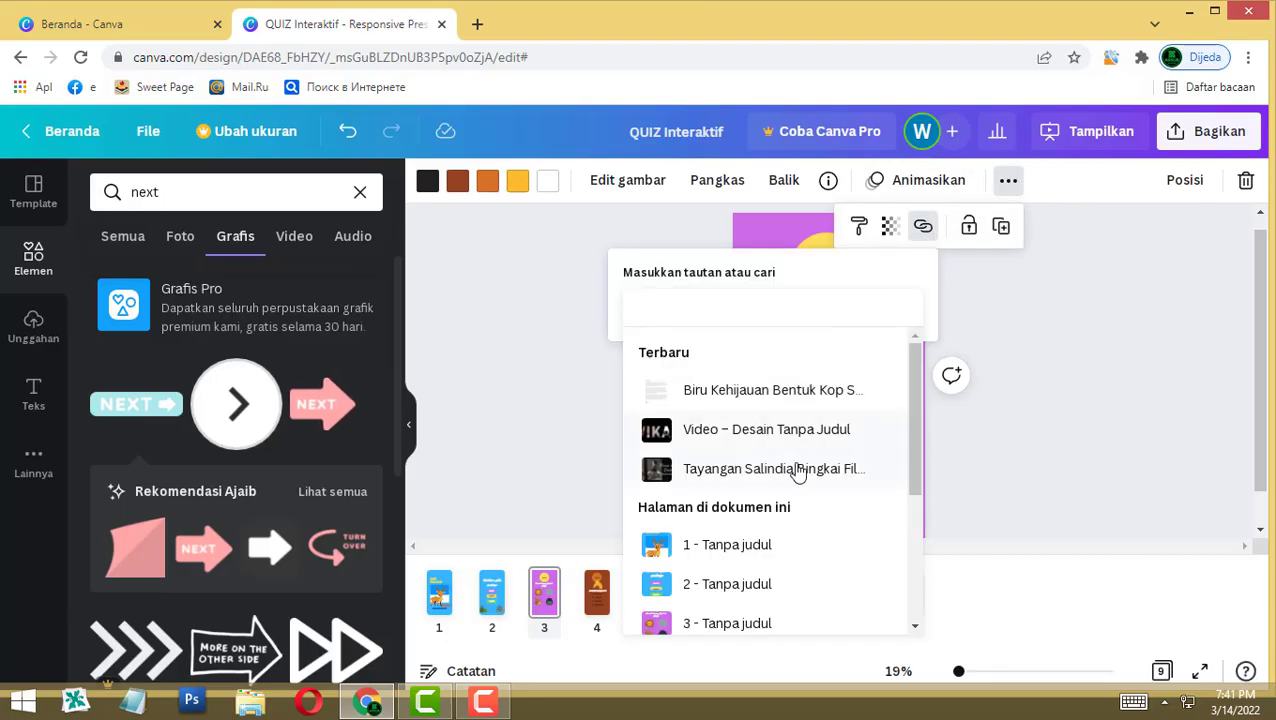
scroll(800, 475, down, 3)
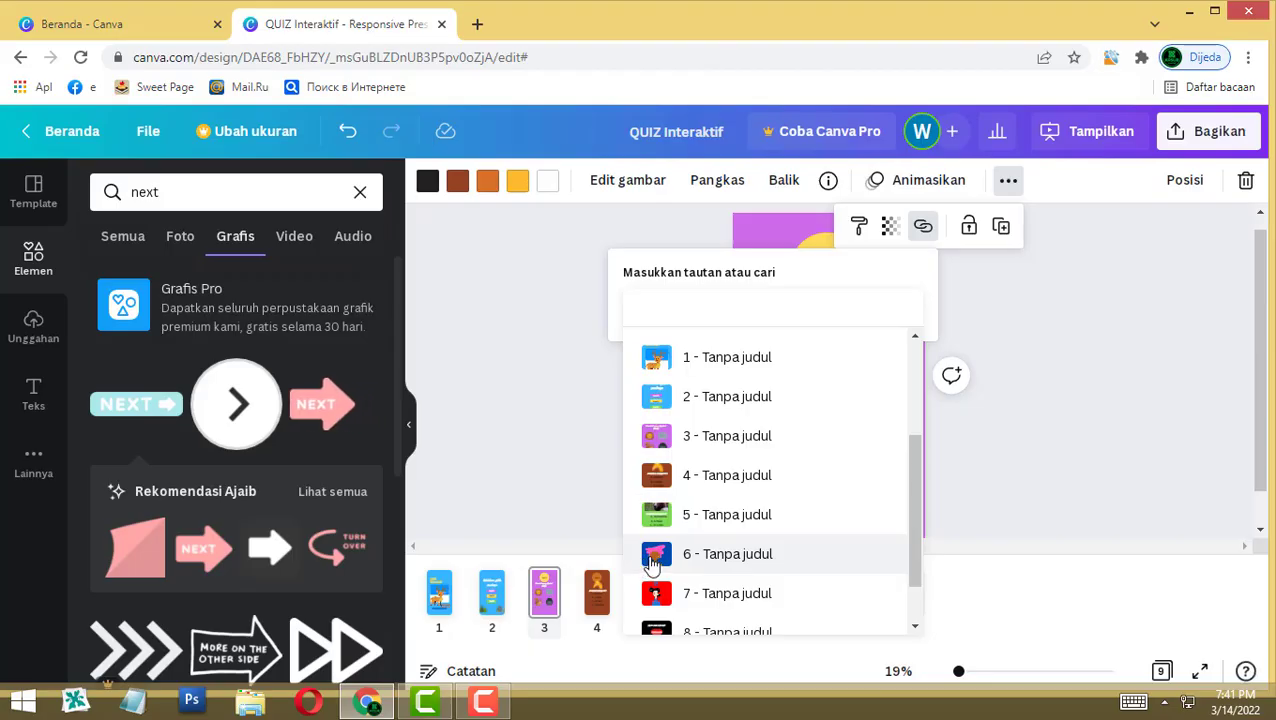
click(651, 556)
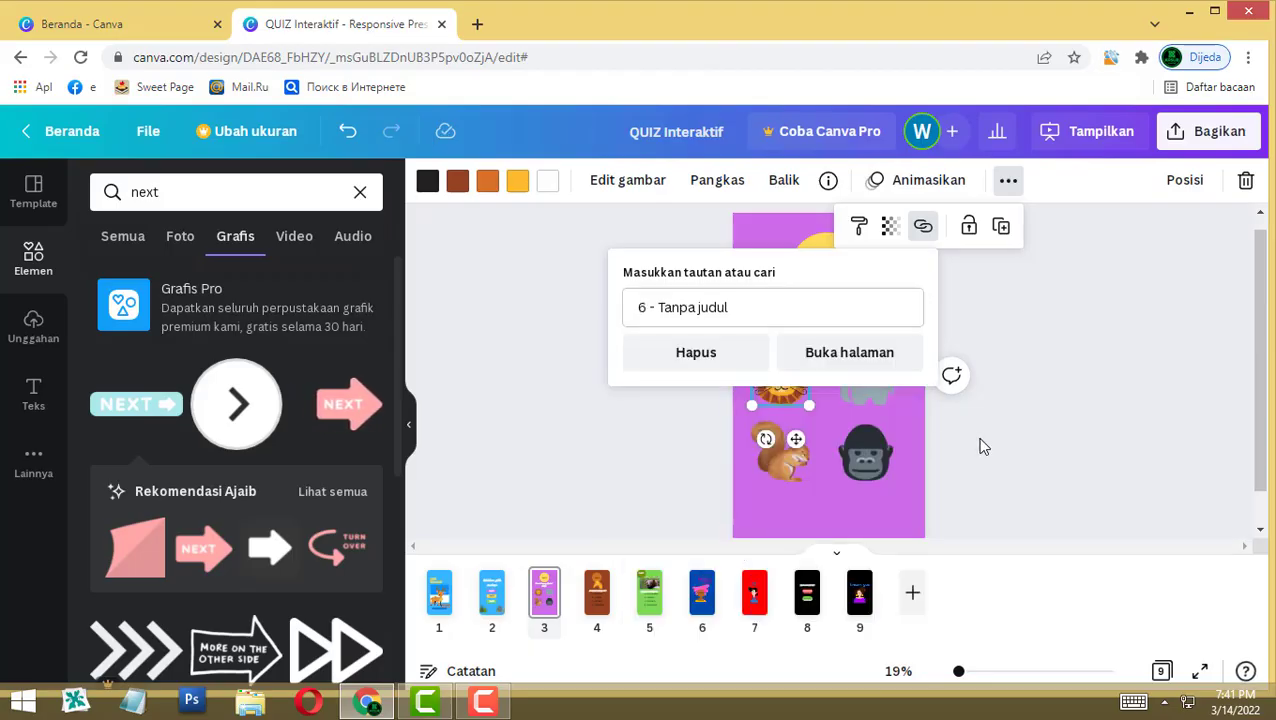
Step: Link the squirrel and gorilla answer pictures to the 'no' page 7
click(780, 455)
click(1136, 180)
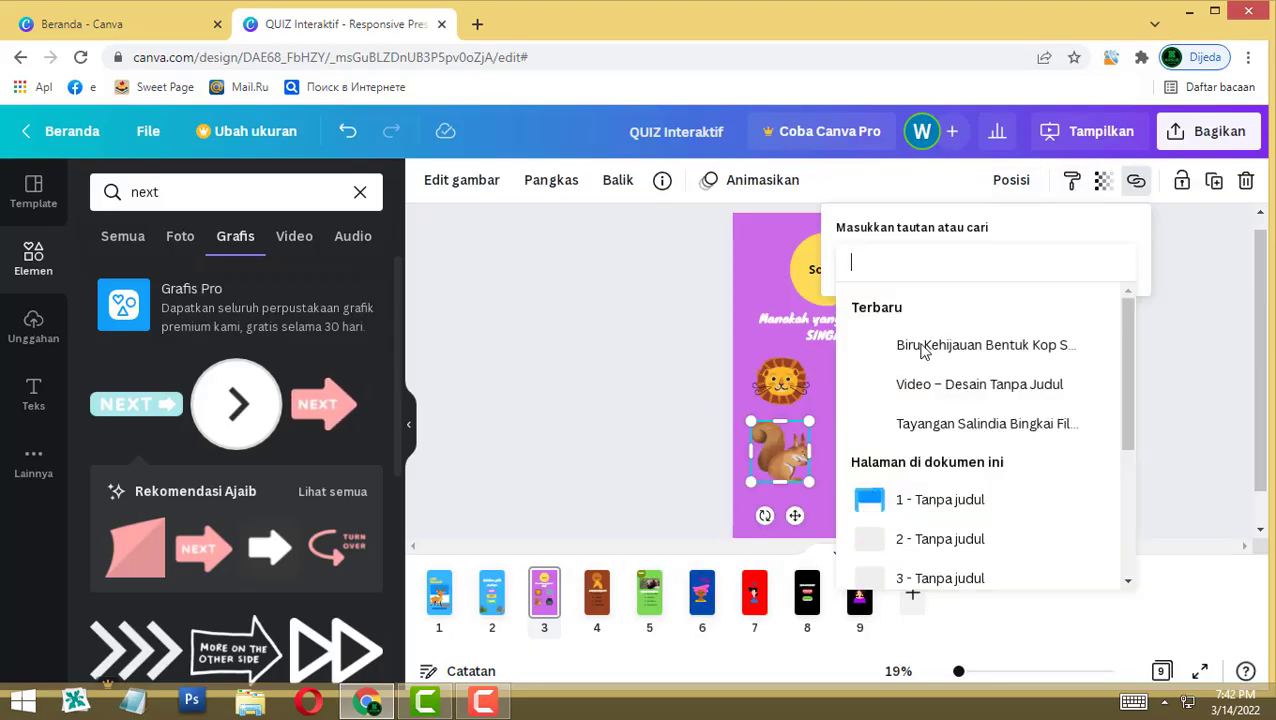
scroll(880, 550, down, 3)
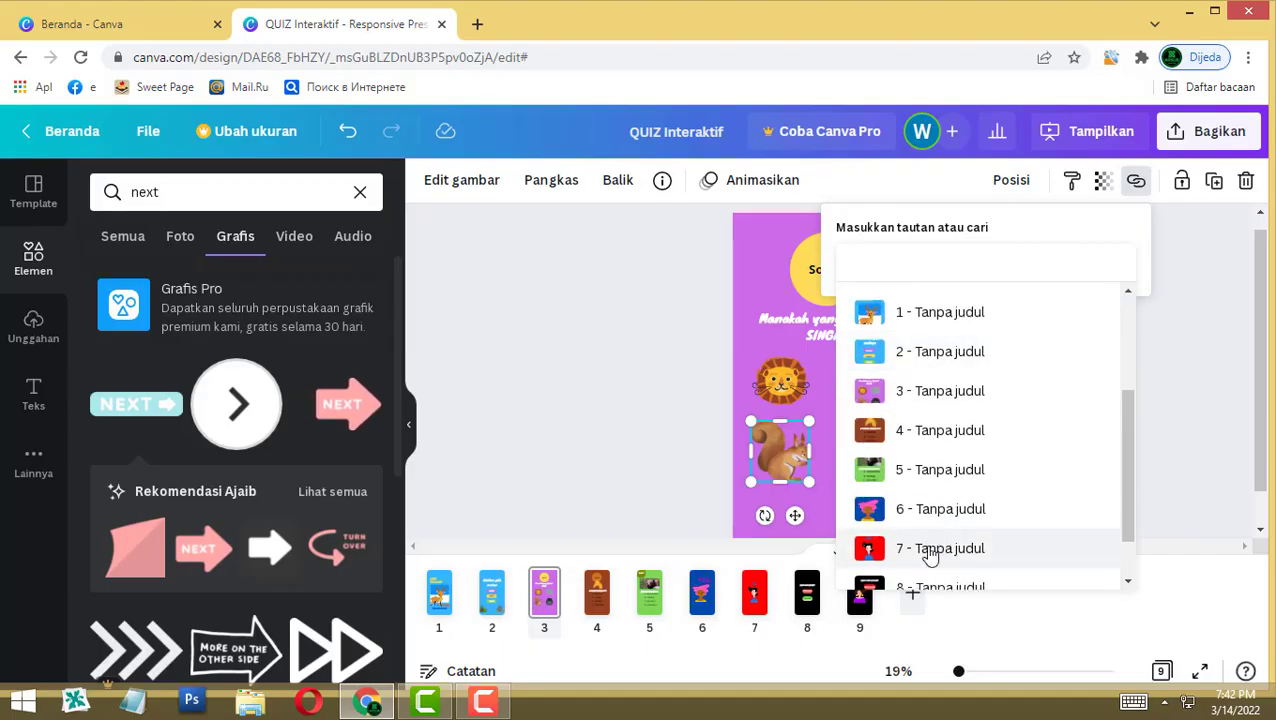
click(930, 552)
click(865, 452)
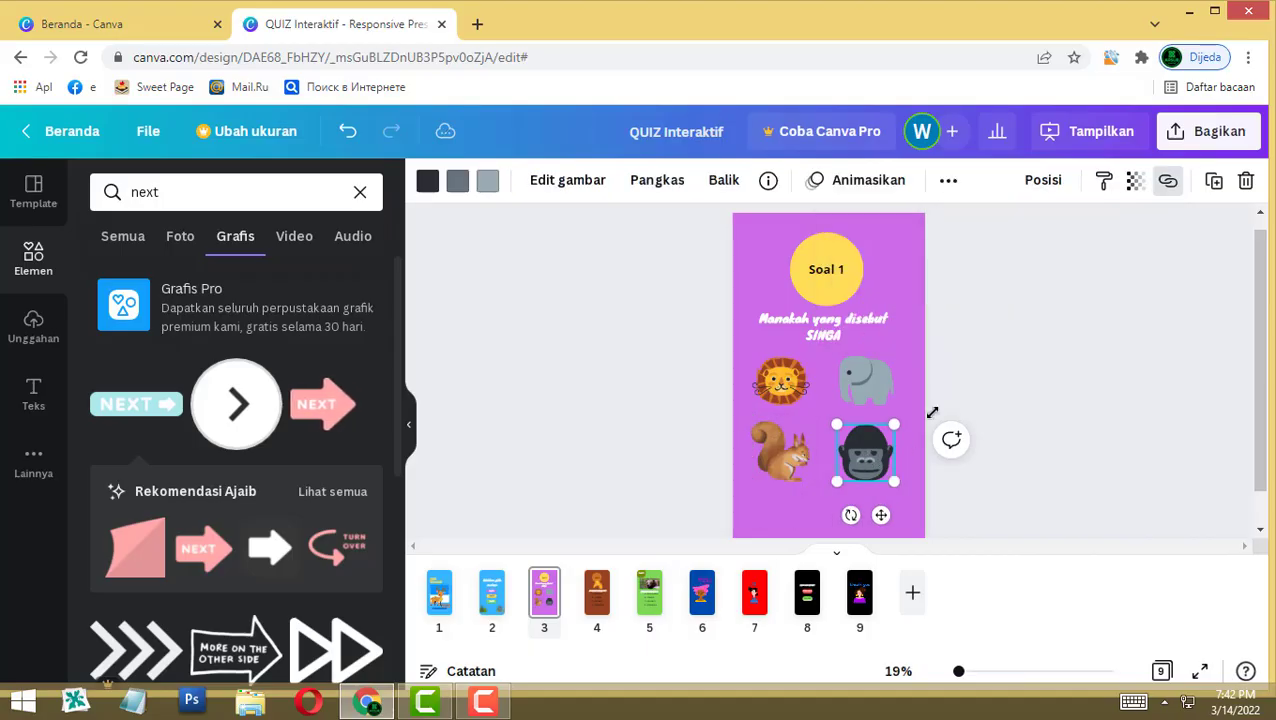
click(947, 180)
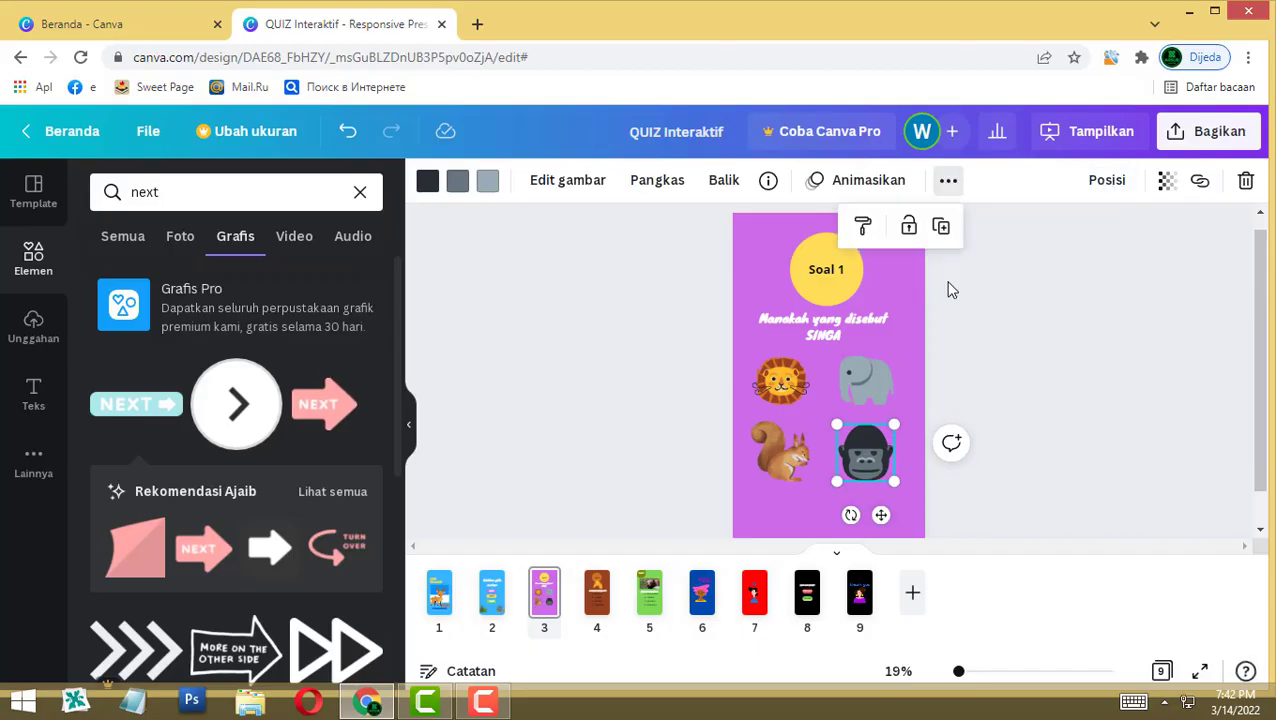
click(1200, 180)
scroll(983, 489, down, 2)
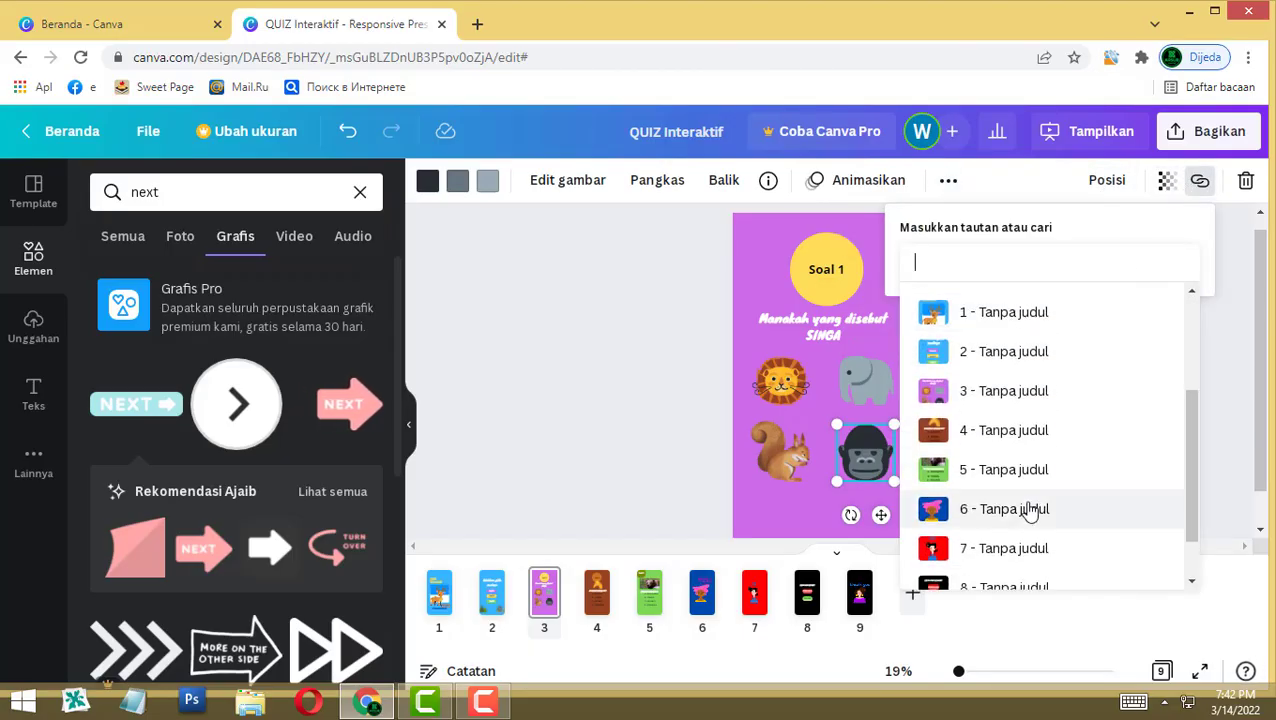
click(1018, 546)
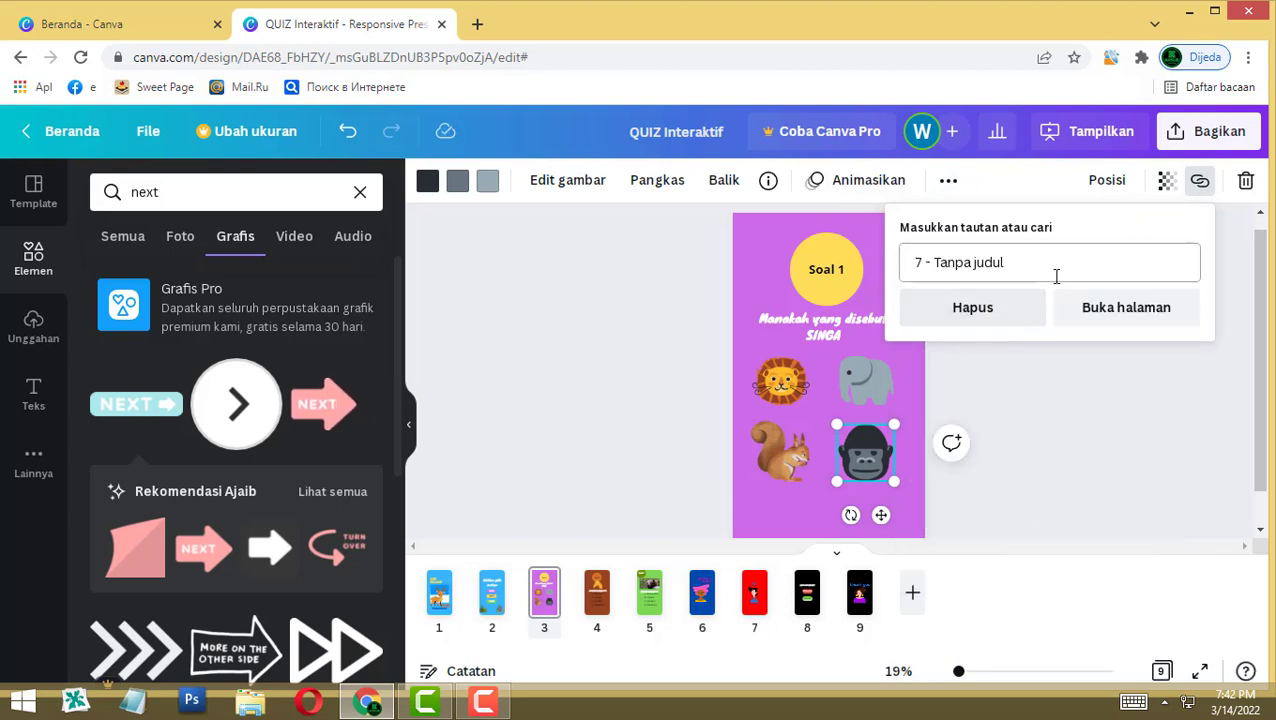
click(1017, 470)
Step: Link the elephant answer picture to page 7, then open the giraffe question page 4
click(893, 380)
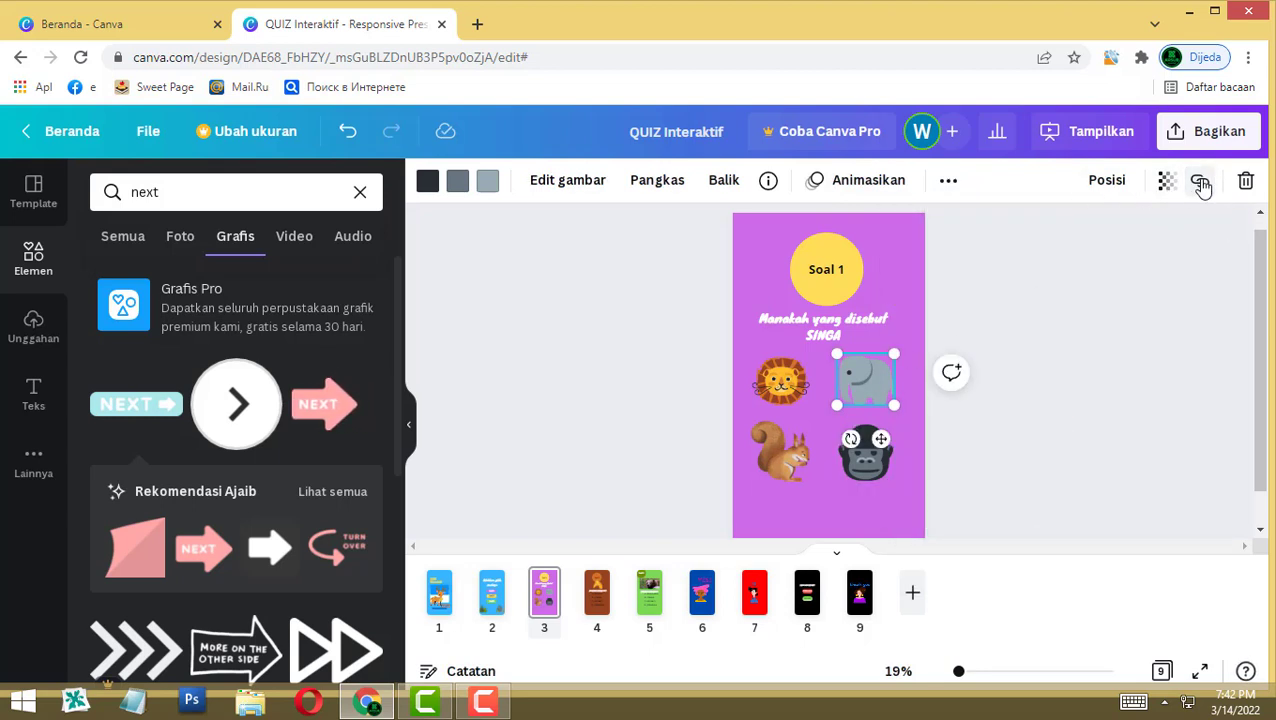
click(1203, 188)
scroll(1000, 545, down, 3)
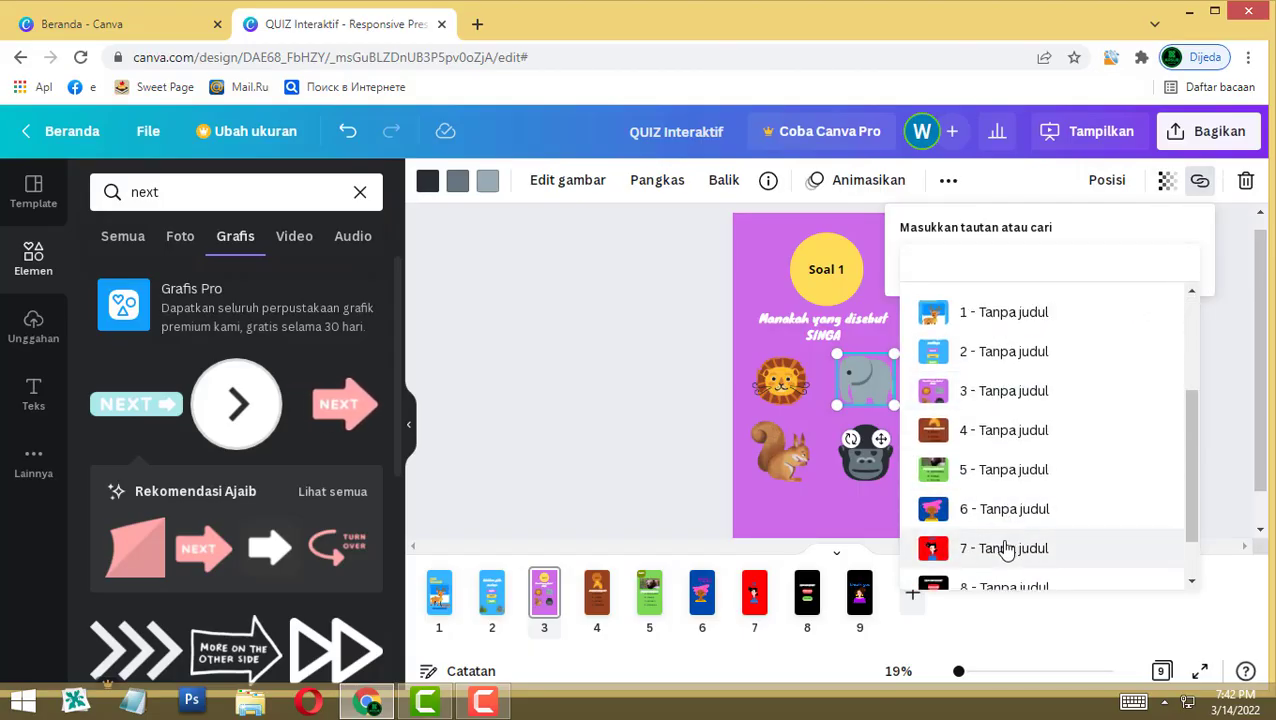
click(1007, 549)
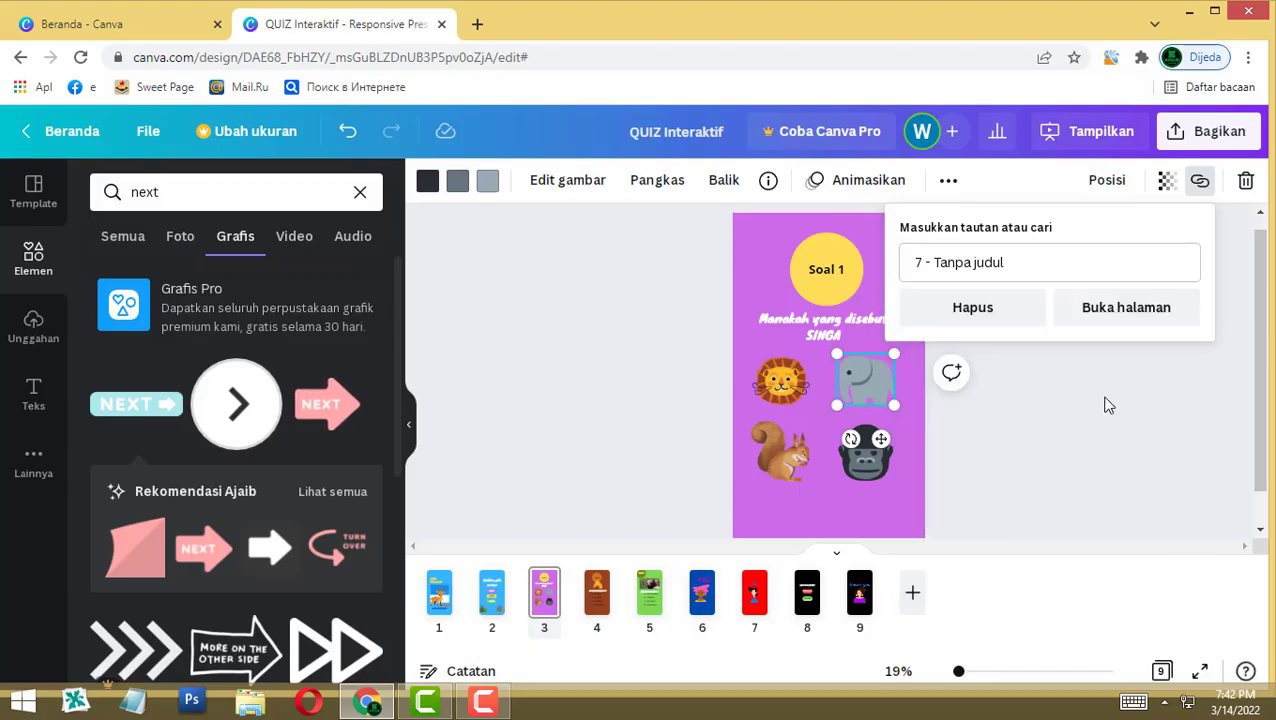
click(1100, 386)
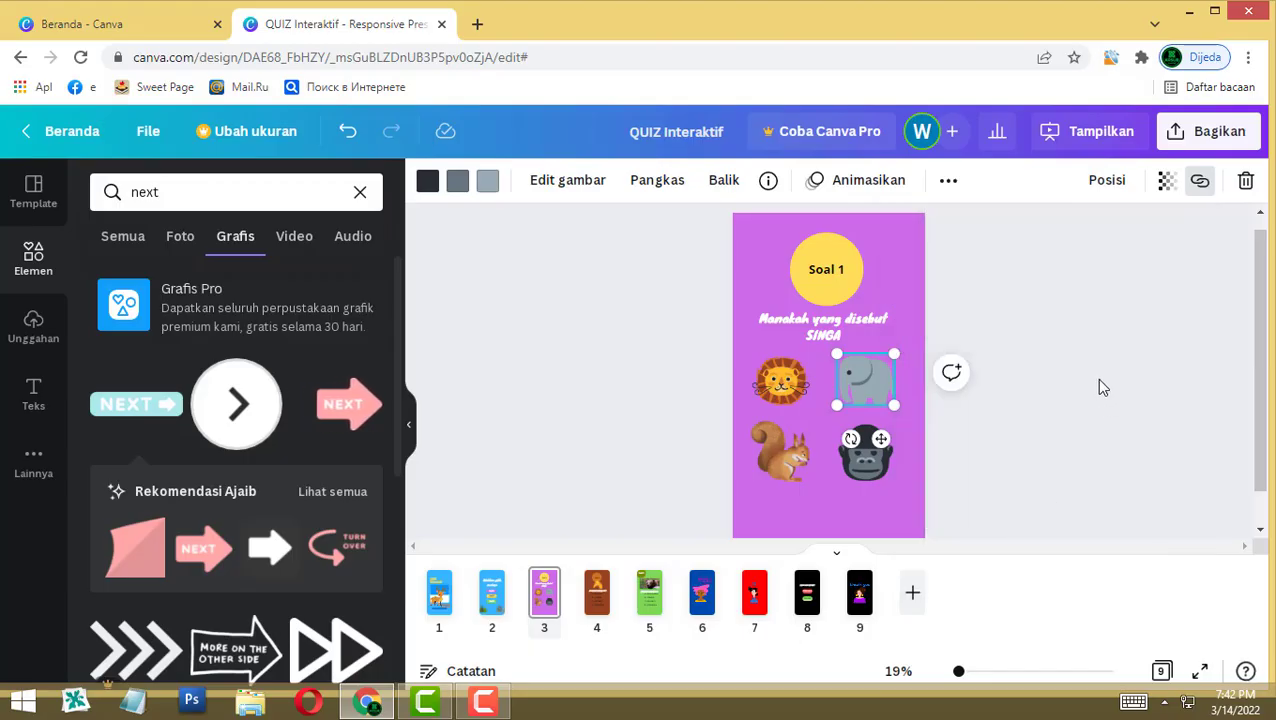
click(701, 606)
click(603, 605)
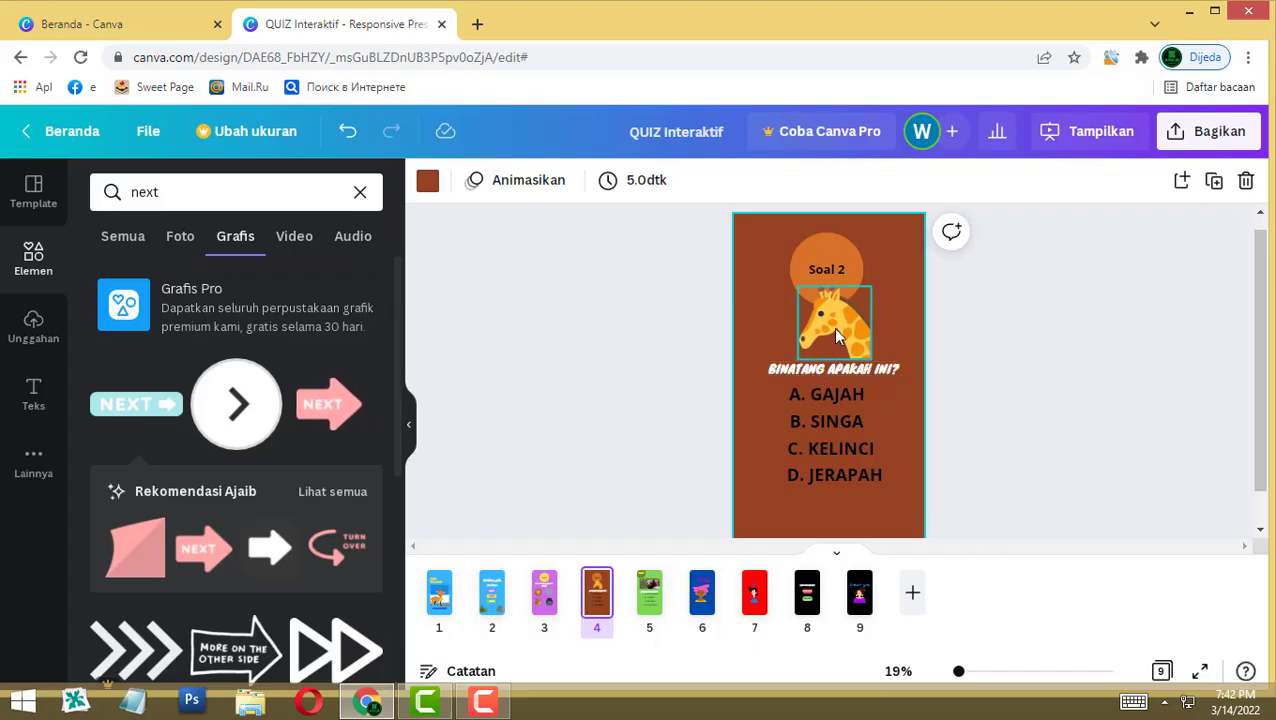
Step: Link the D. JERAPAH answer text to the YES! page 6
click(840, 471)
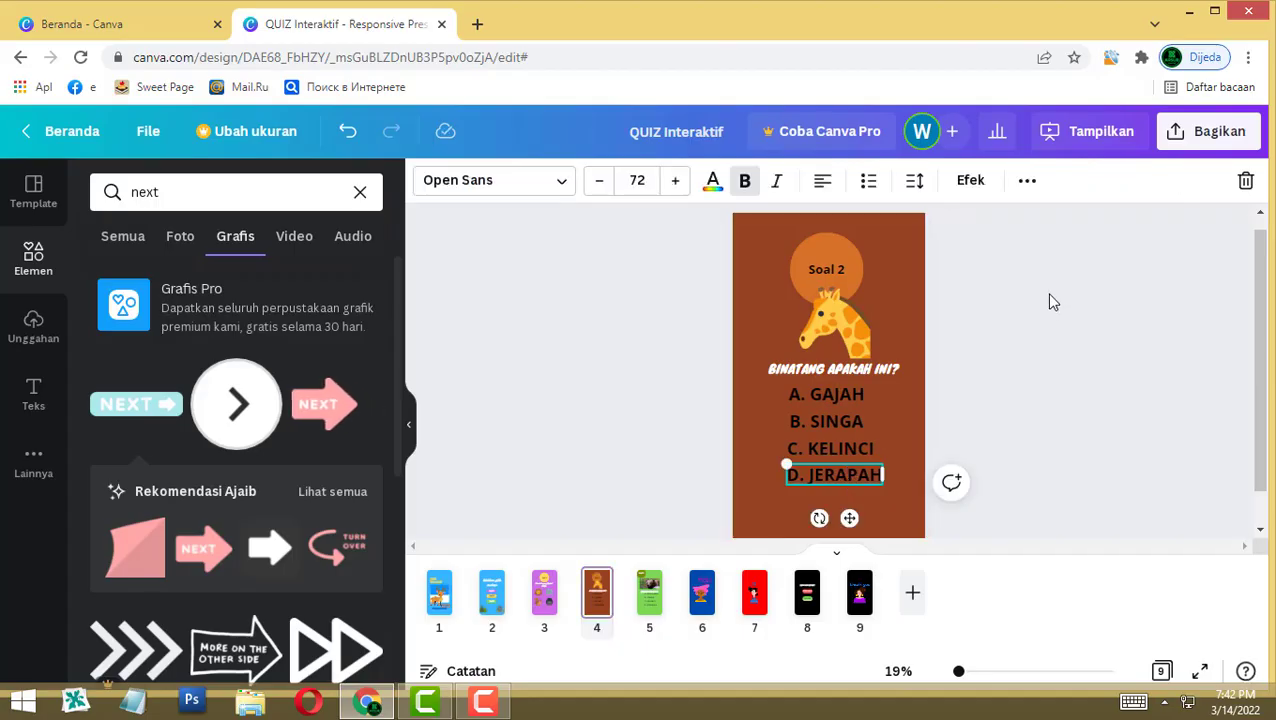
click(1027, 181)
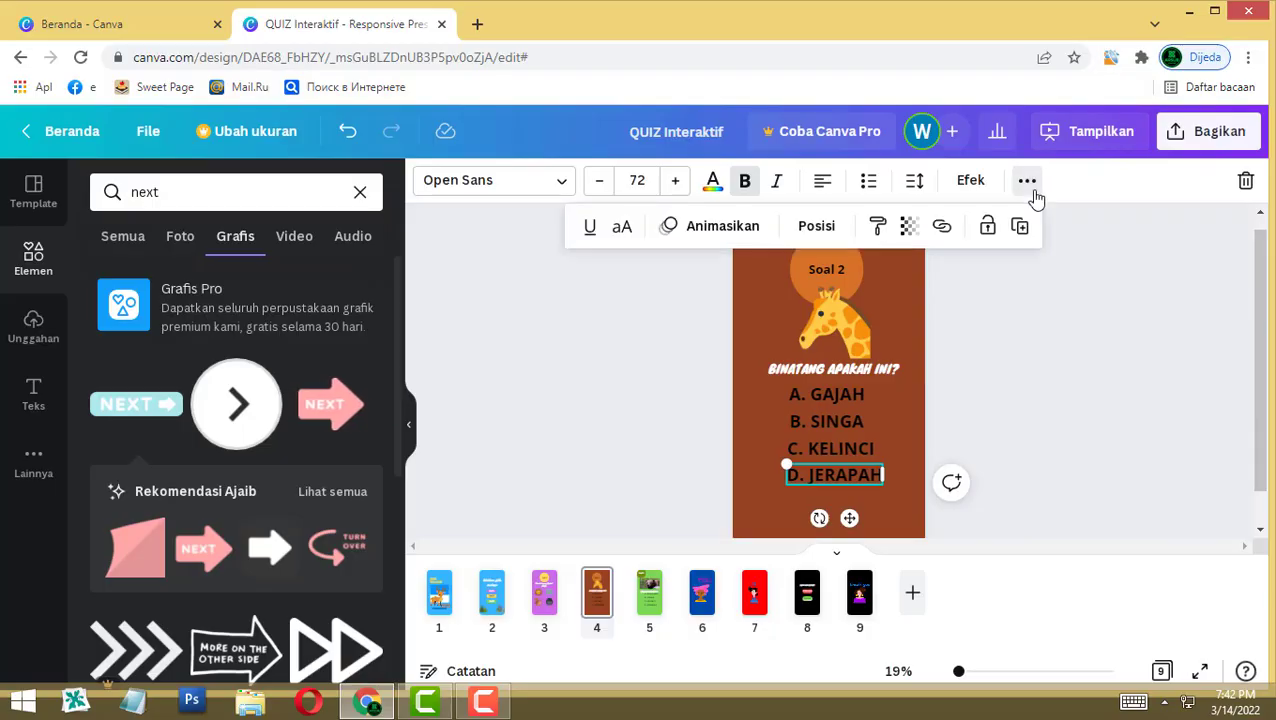
click(942, 228)
scroll(793, 623, down, 5)
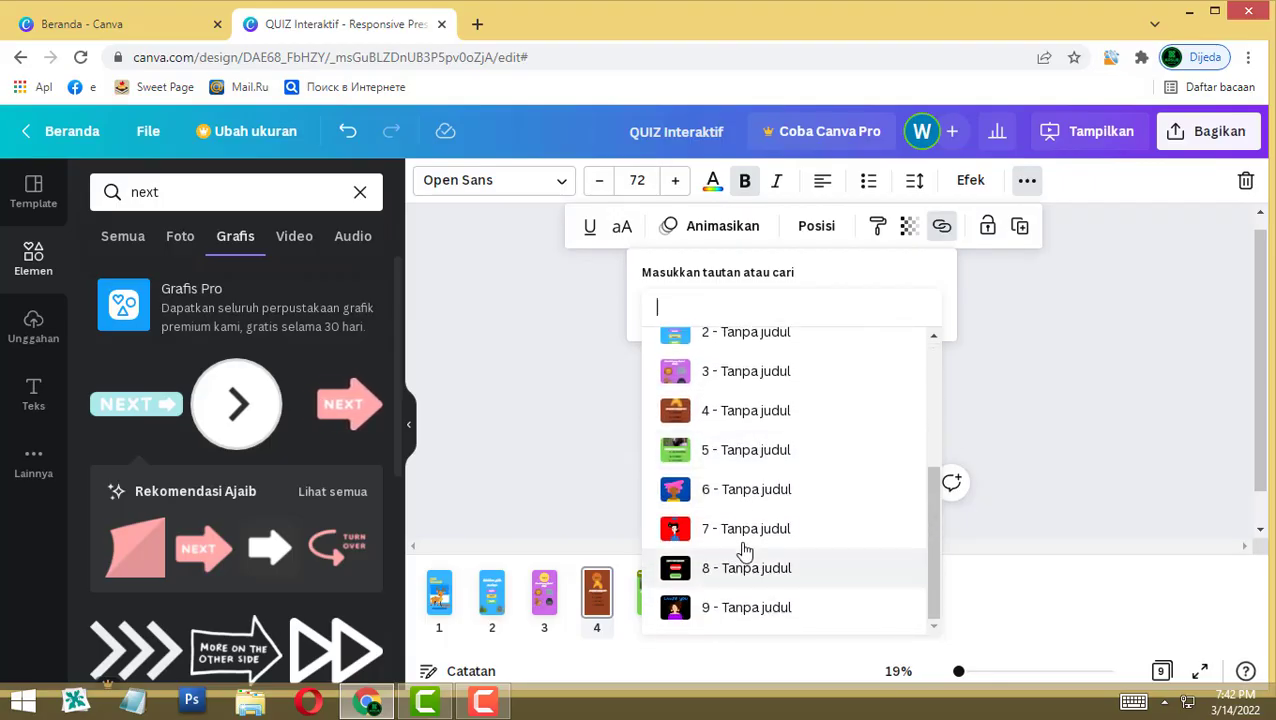
click(741, 505)
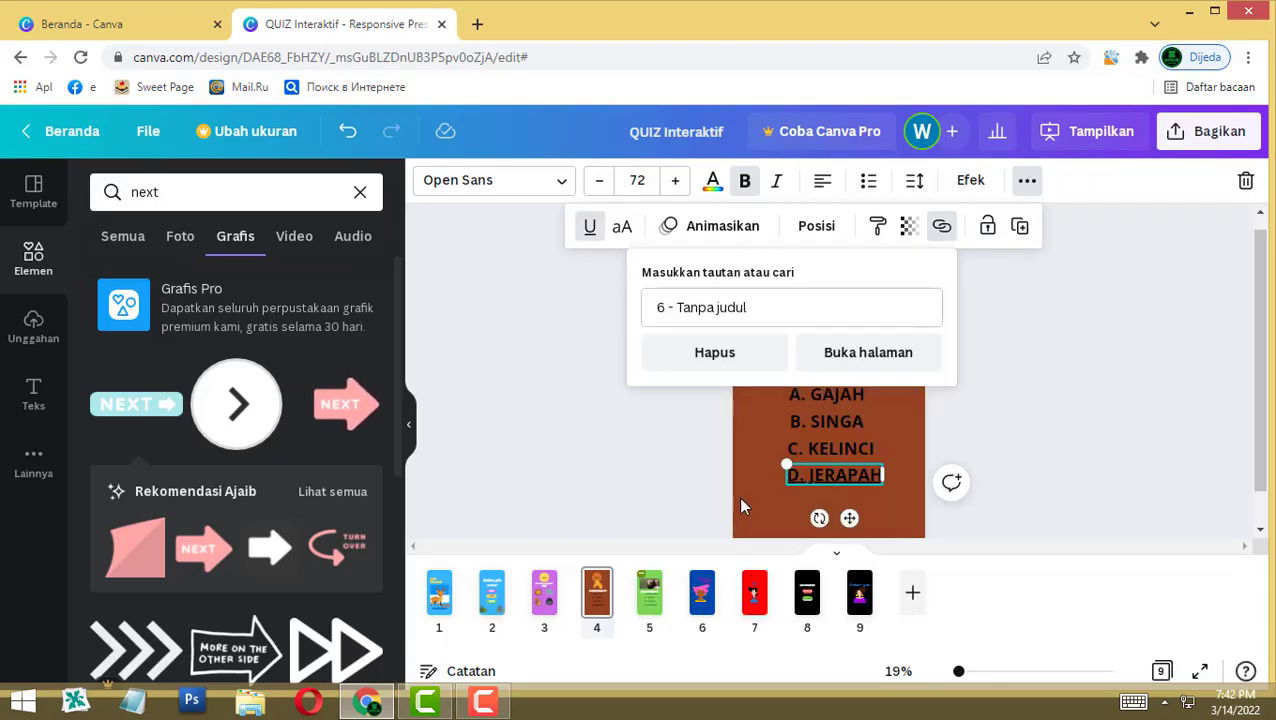
click(996, 411)
Step: Link the C. KELINCI and B. SINGA answers to the 'no' page 7
click(854, 449)
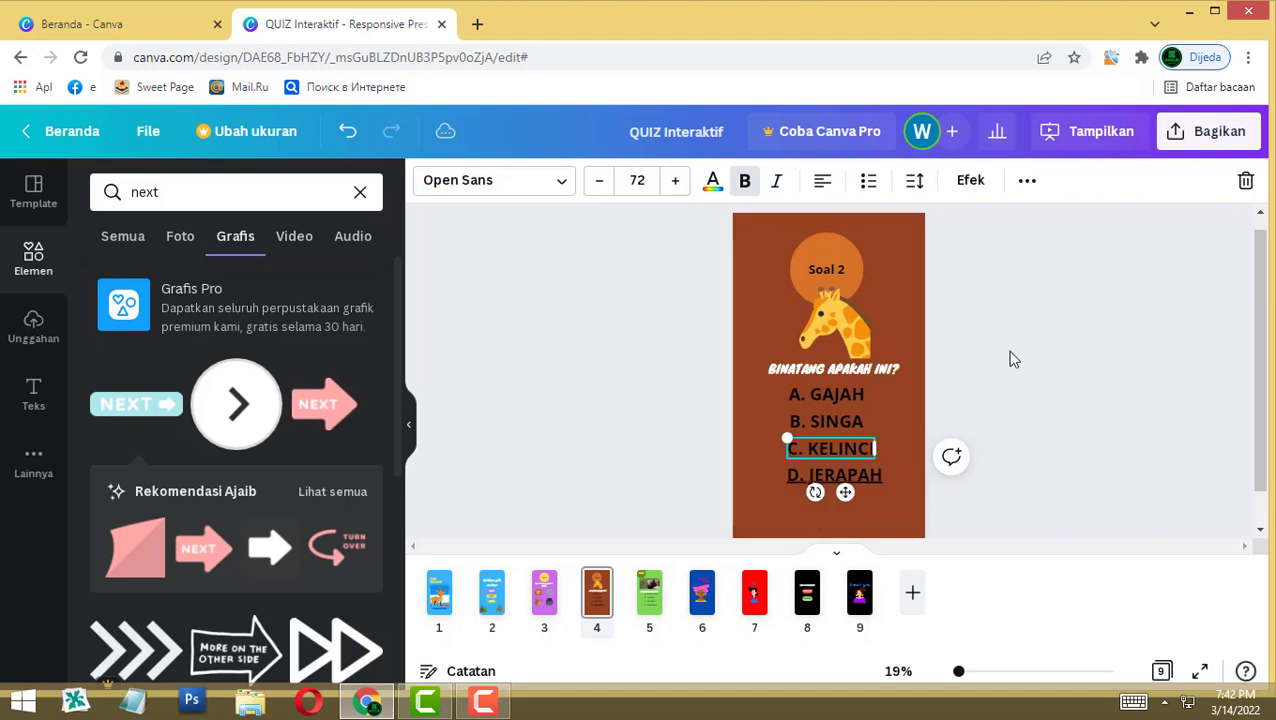
click(1026, 183)
click(942, 226)
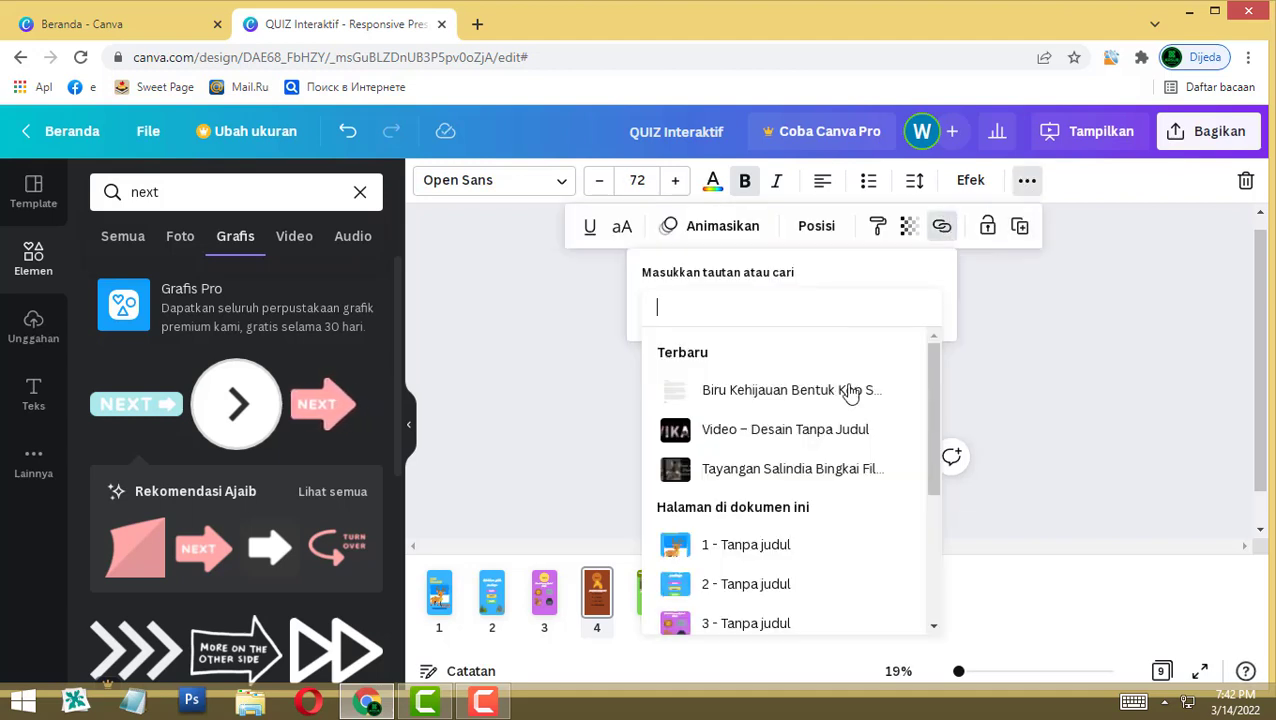
scroll(840, 450, down, 3)
click(781, 530)
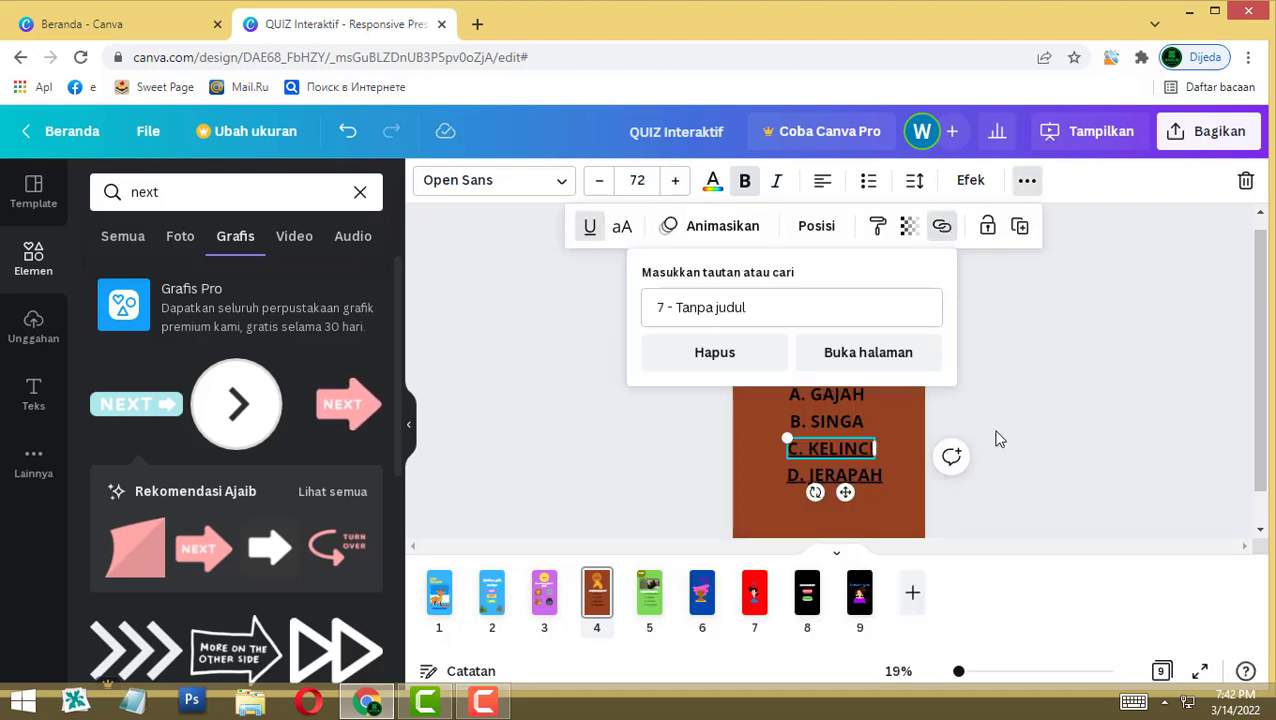
click(1006, 405)
click(830, 422)
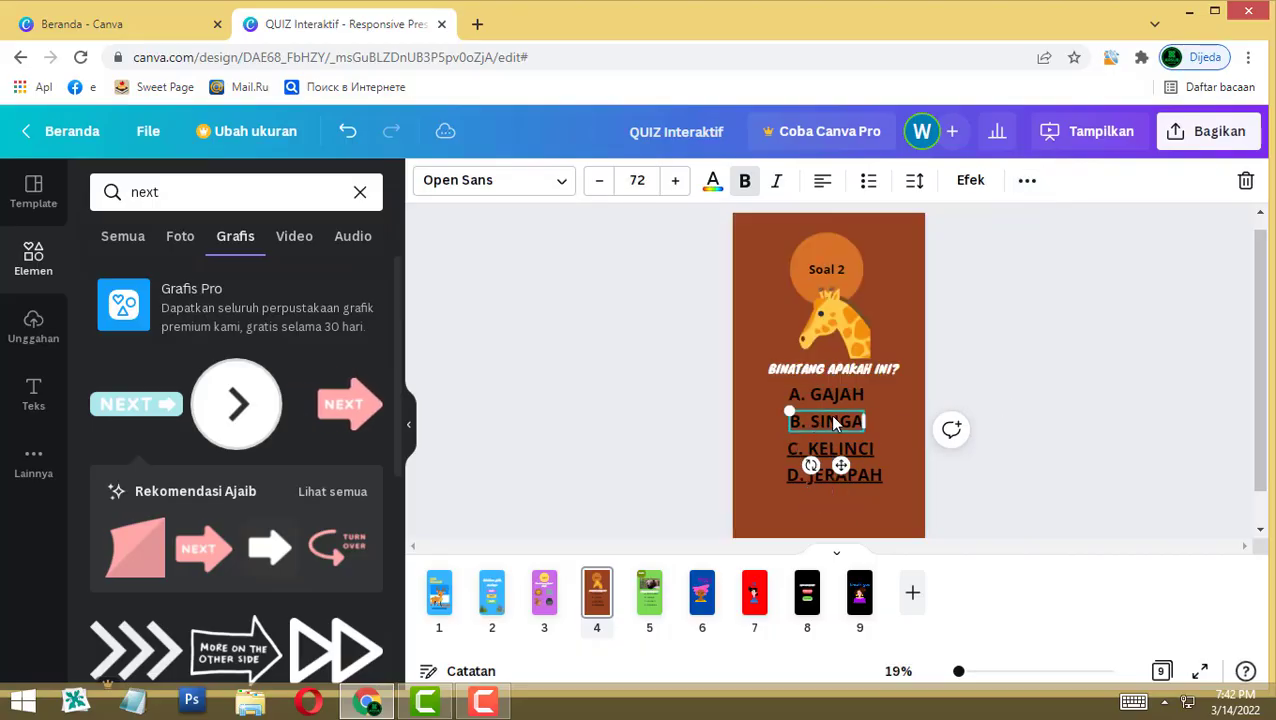
click(1024, 188)
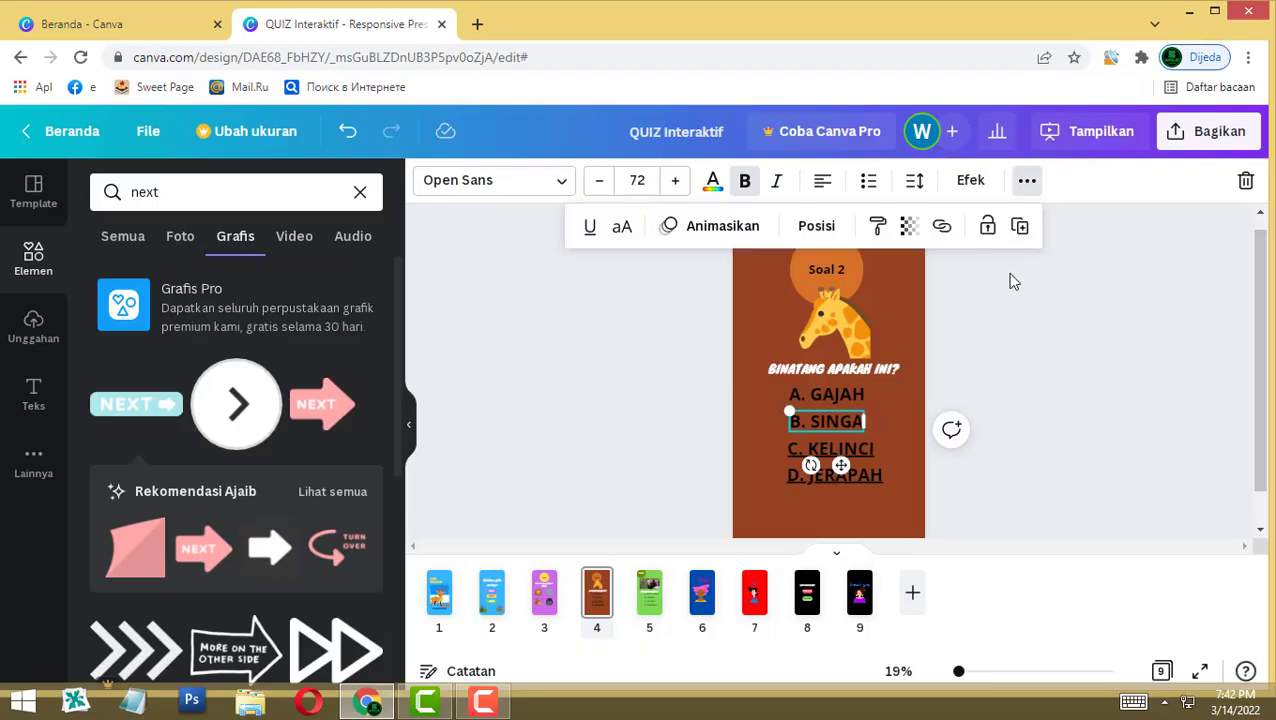
click(942, 230)
scroll(745, 557, down, 3)
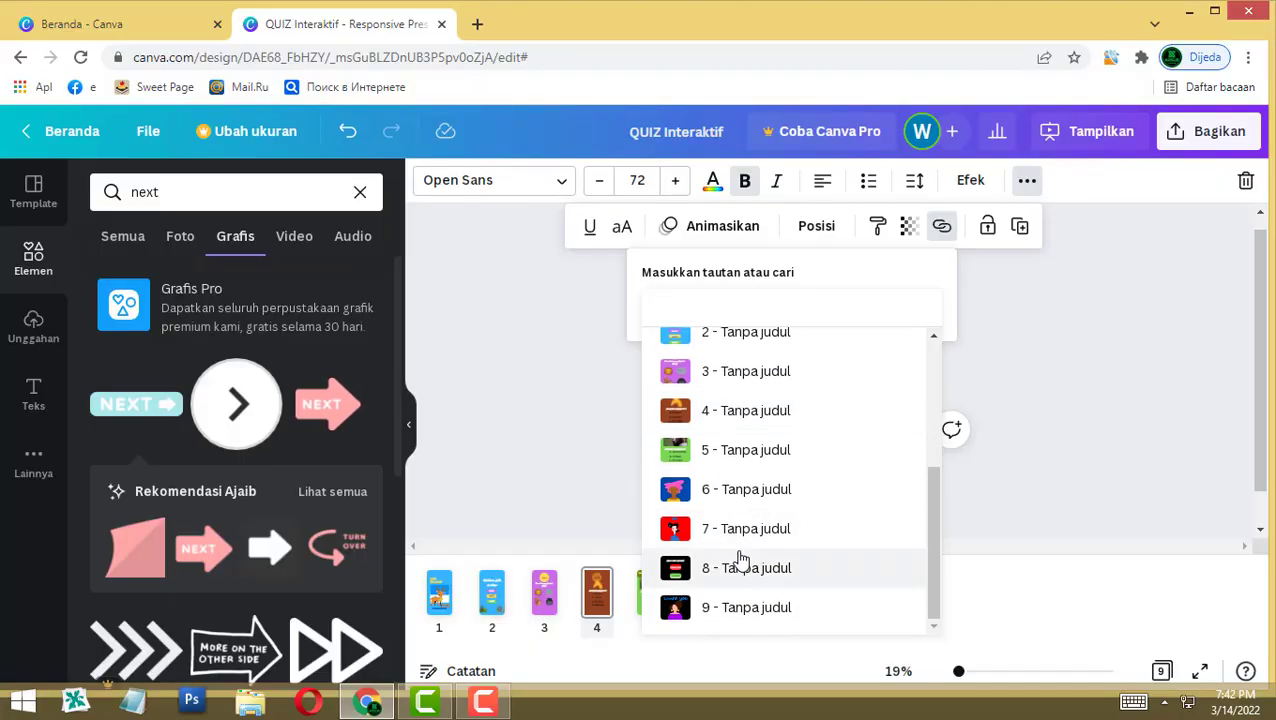
click(745, 530)
click(1013, 431)
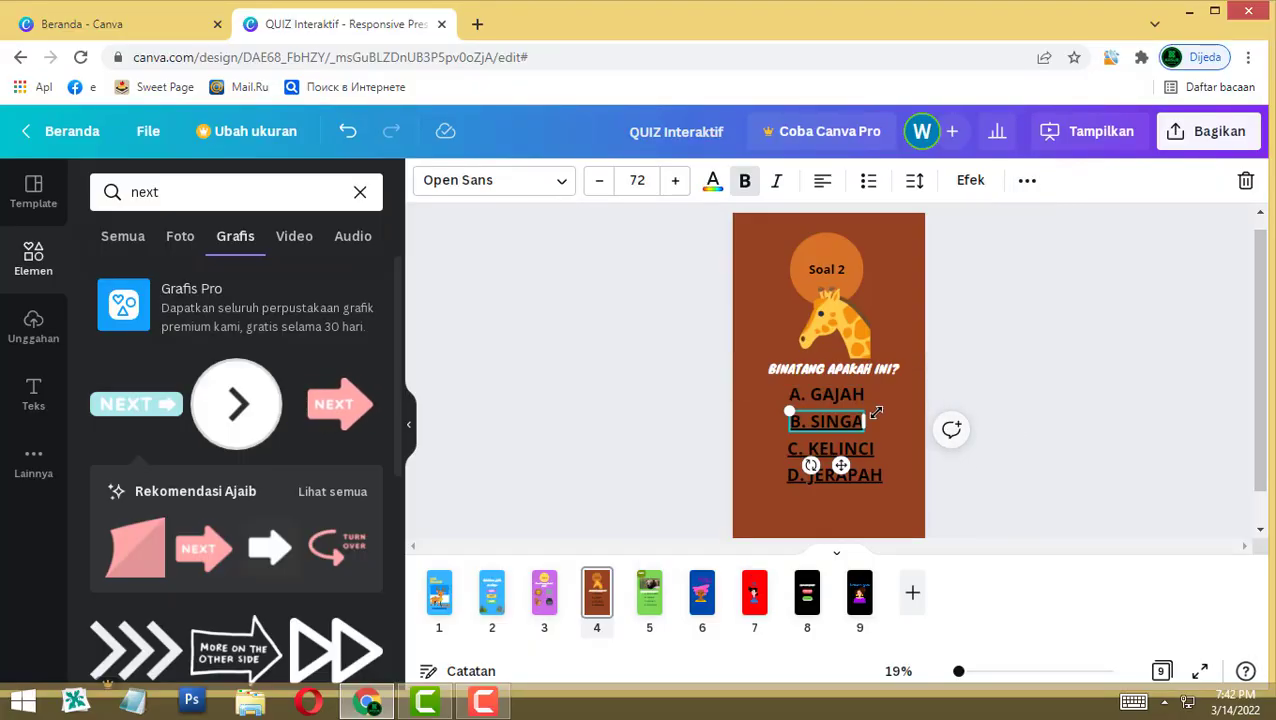
Step: Link A. GAJAH to page 7, then open the Soal 3 bear page 5
click(1027, 180)
click(941, 227)
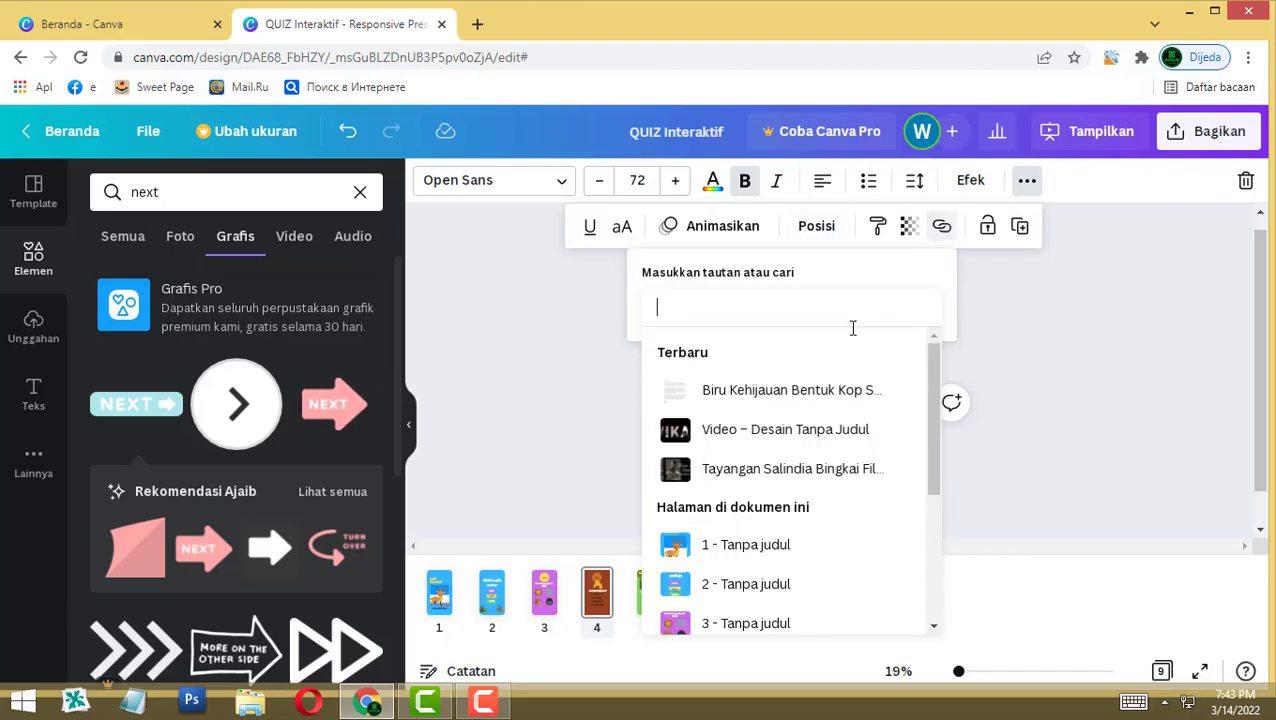
scroll(827, 624, down, 3)
click(738, 539)
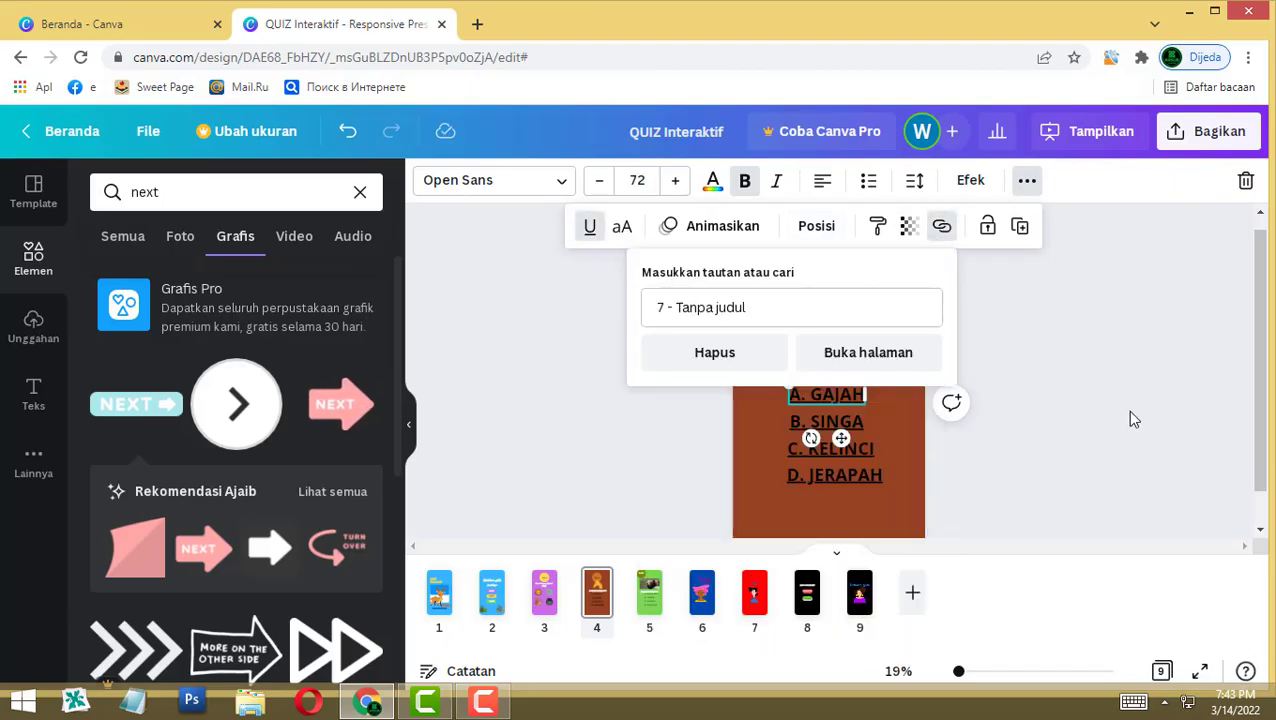
click(1129, 412)
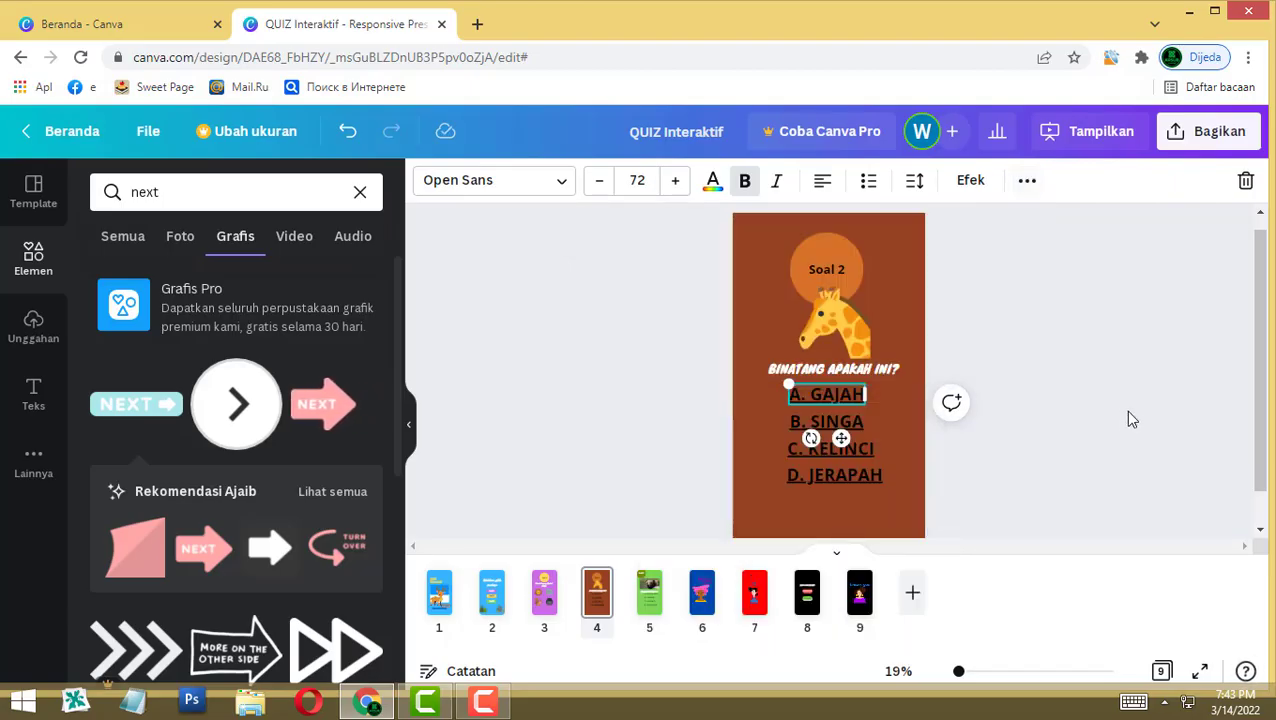
click(650, 594)
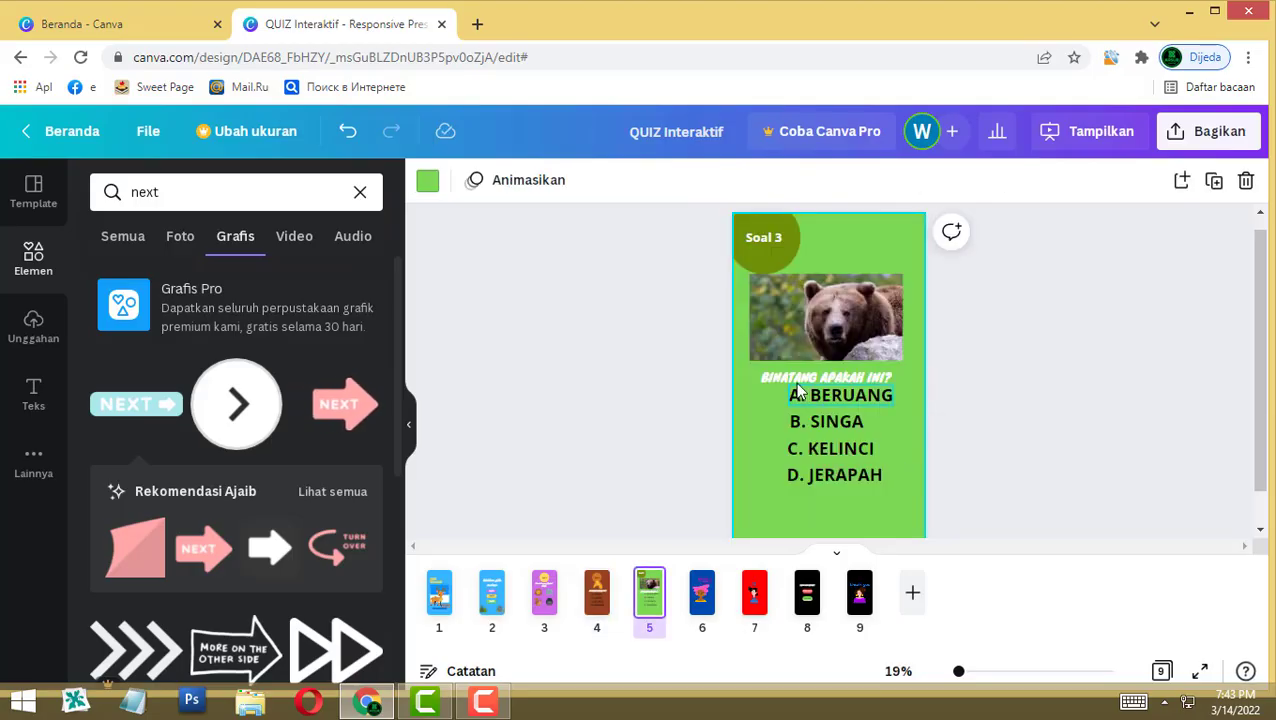
Step: Link the correct A. BERUANG answer on the bear page to the YES! page 6
click(798, 378)
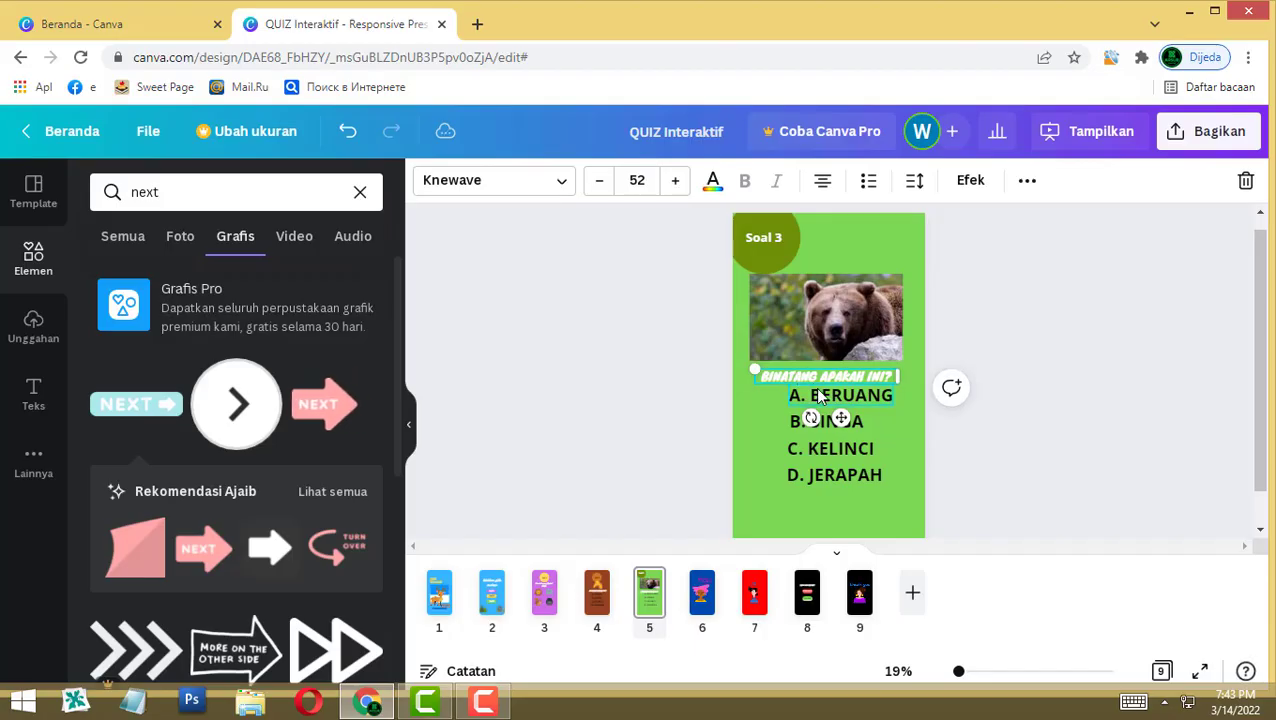
click(870, 396)
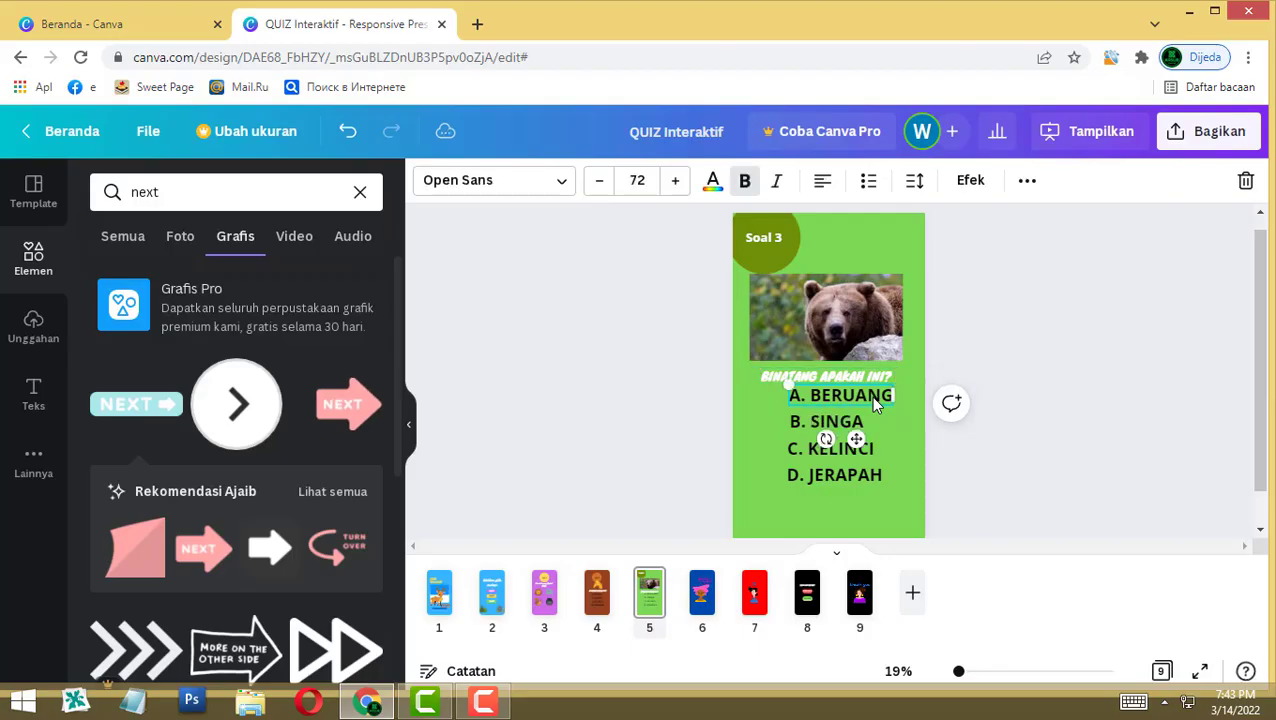
click(1027, 182)
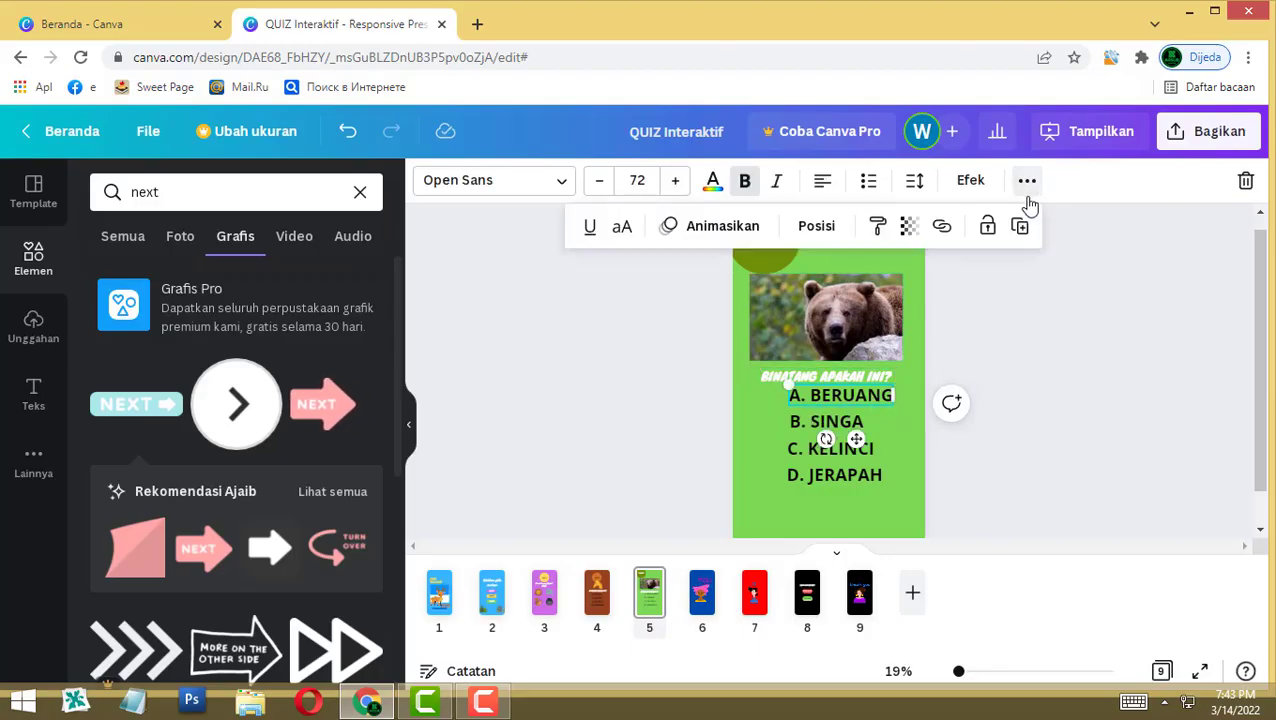
click(940, 227)
scroll(786, 572, down, 2)
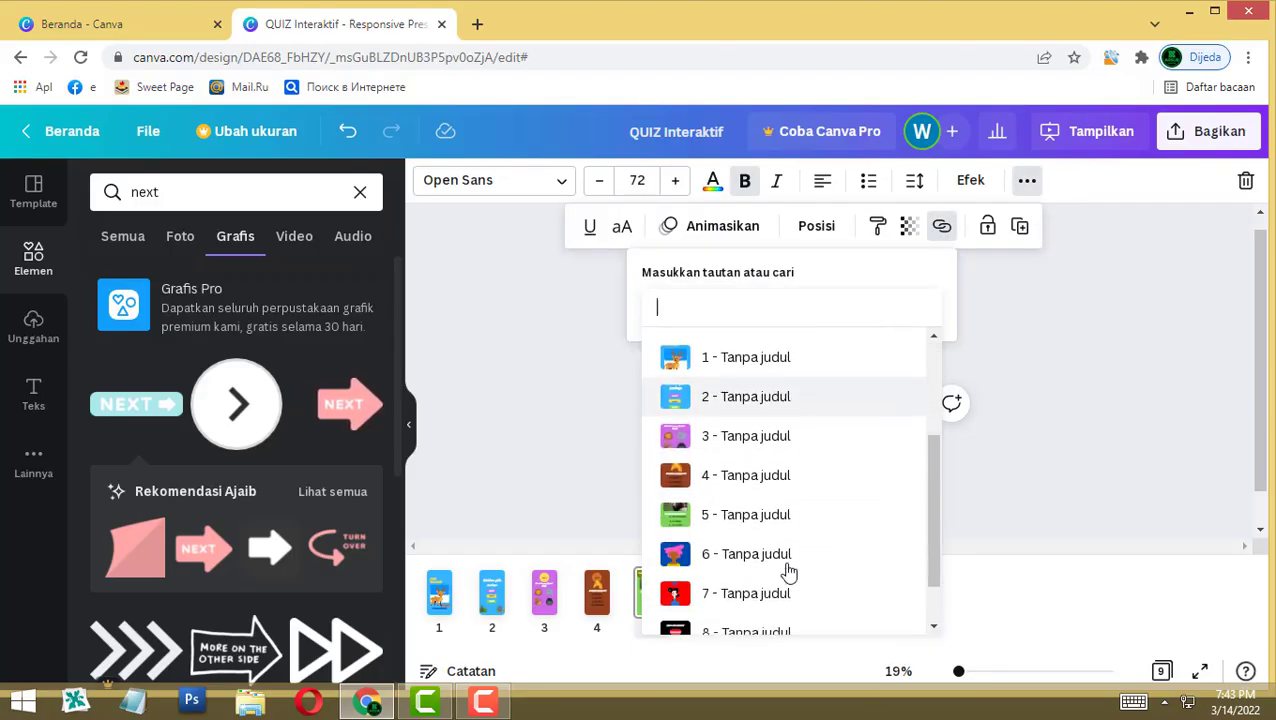
click(727, 557)
click(1035, 309)
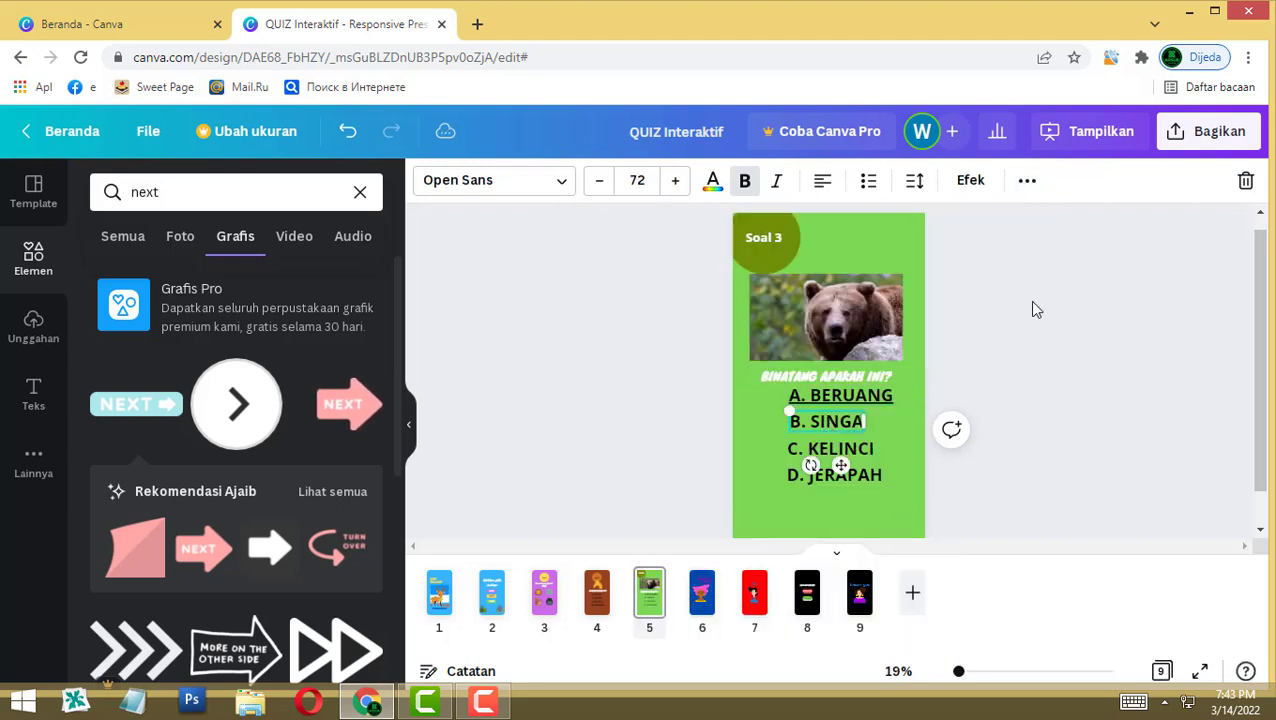
Step: Link the B. SINGA and C. KELINCI answers to page 7 ('7 - Tanpa judul')
click(1027, 180)
click(941, 226)
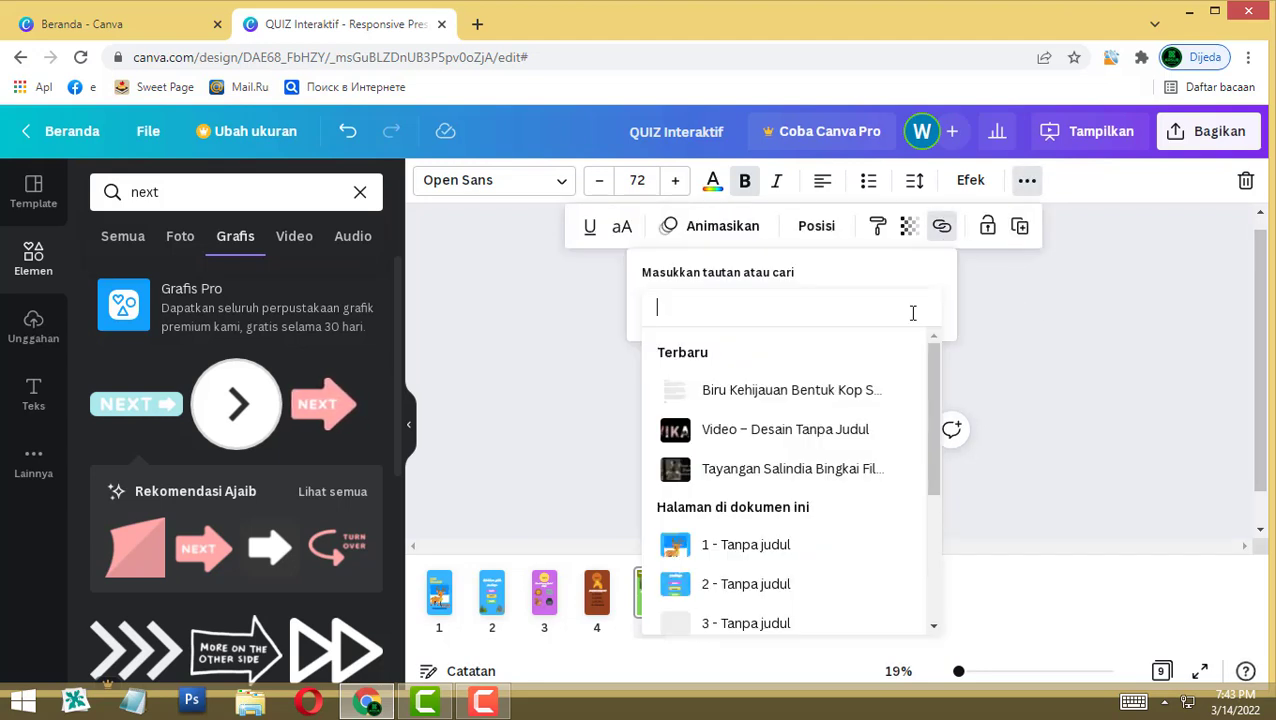
scroll(846, 558, down, 2)
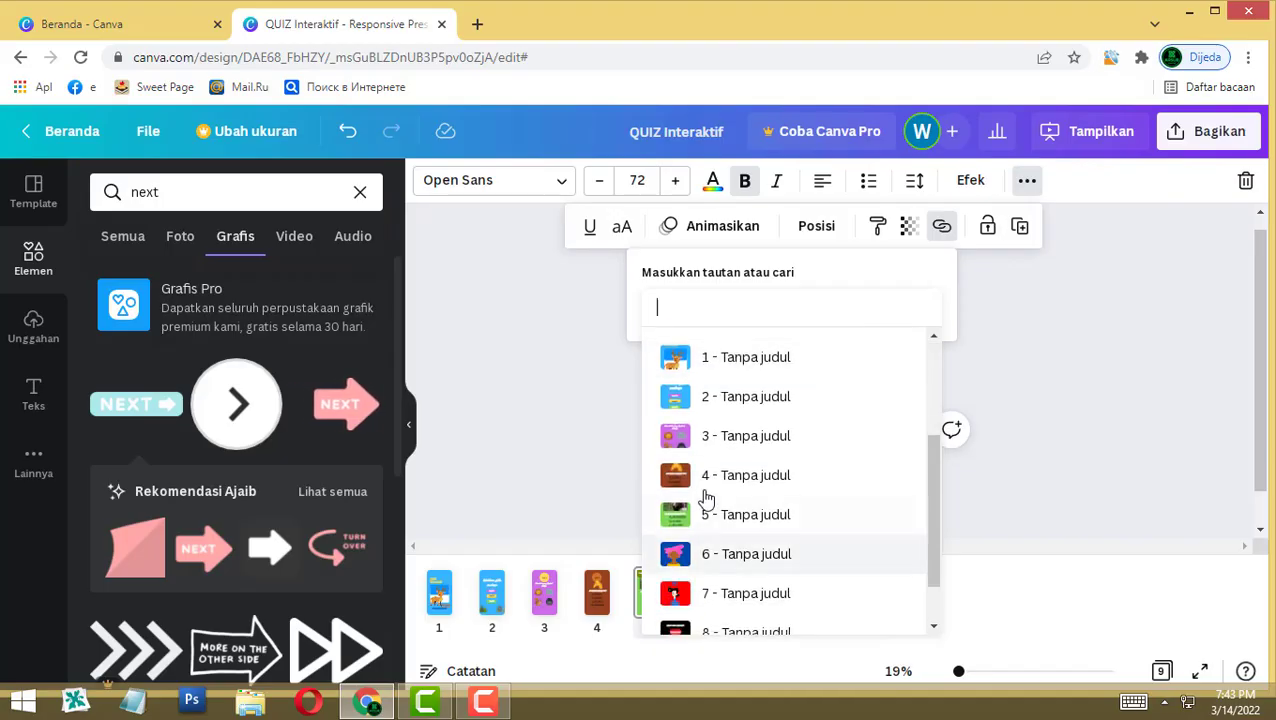
click(740, 592)
click(786, 425)
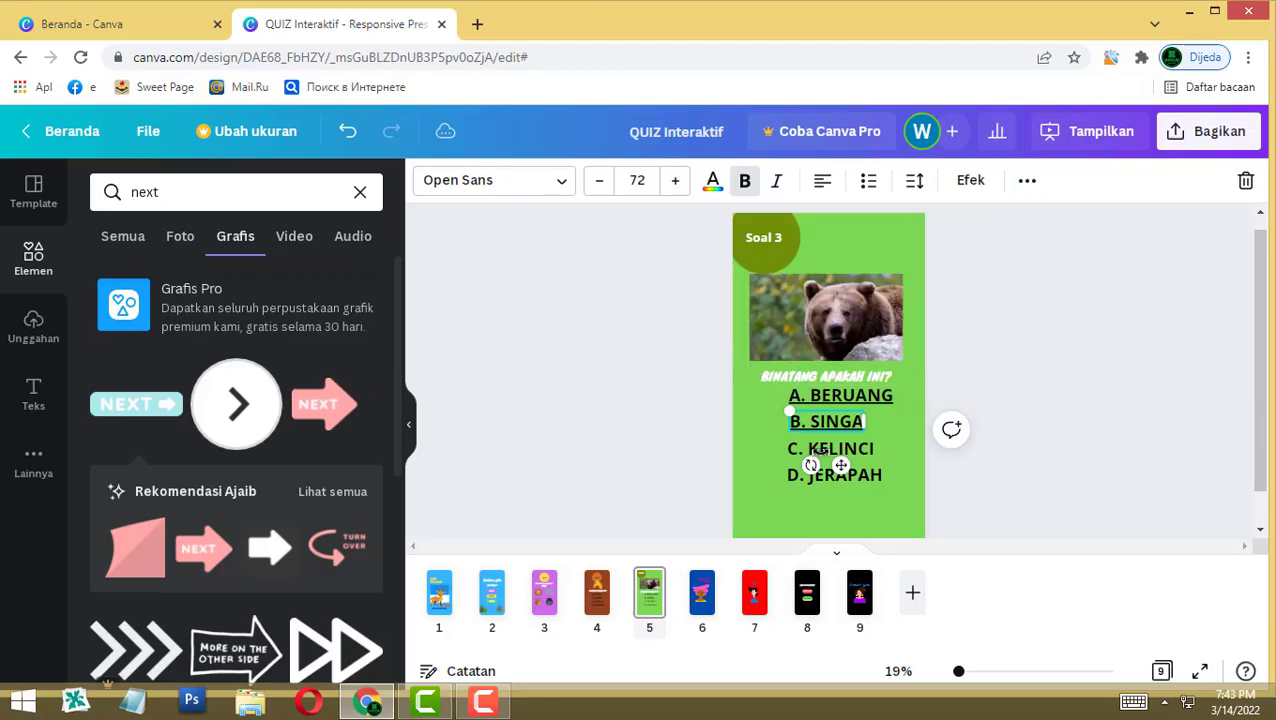
click(818, 450)
click(1027, 182)
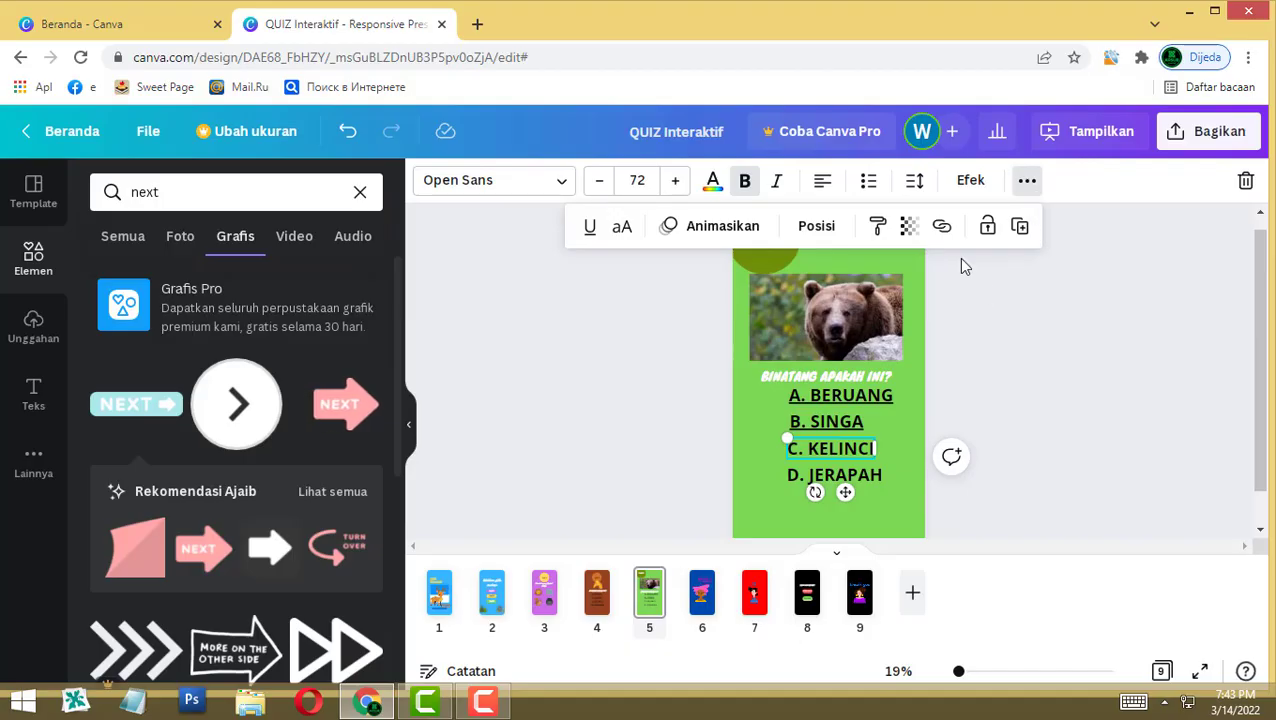
click(942, 227)
scroll(777, 590, down, 4)
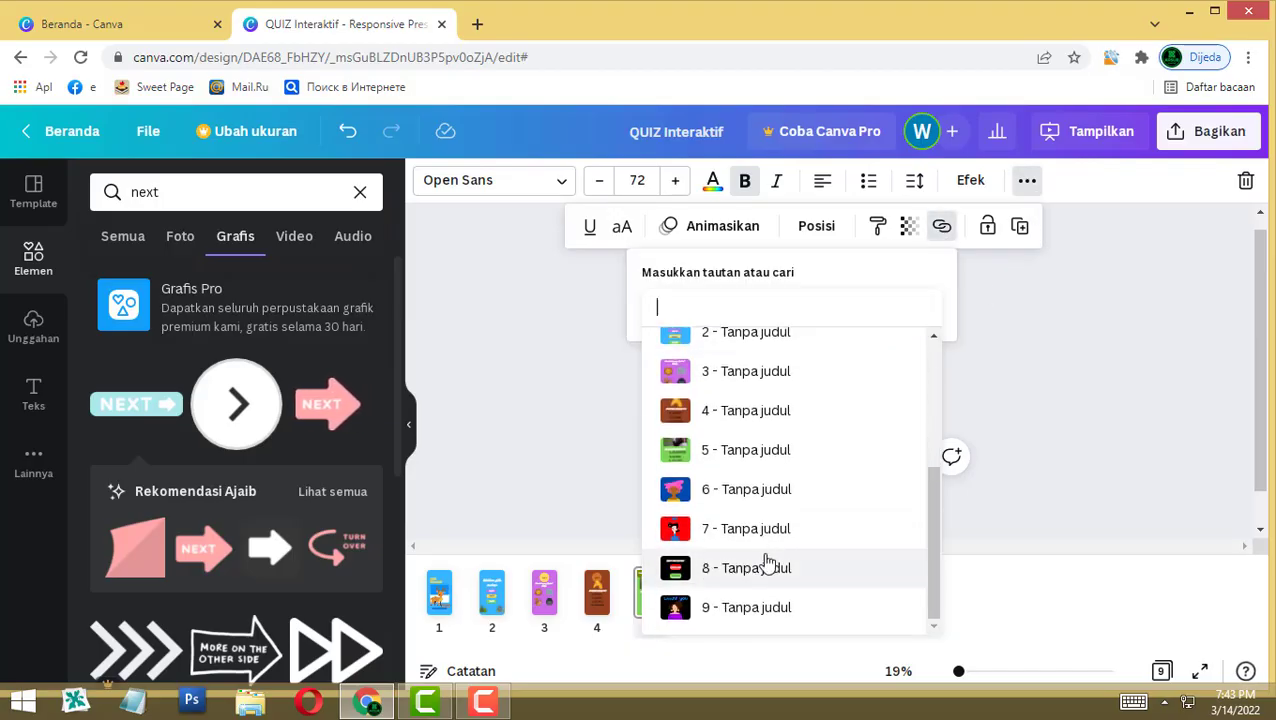
click(690, 527)
click(1008, 413)
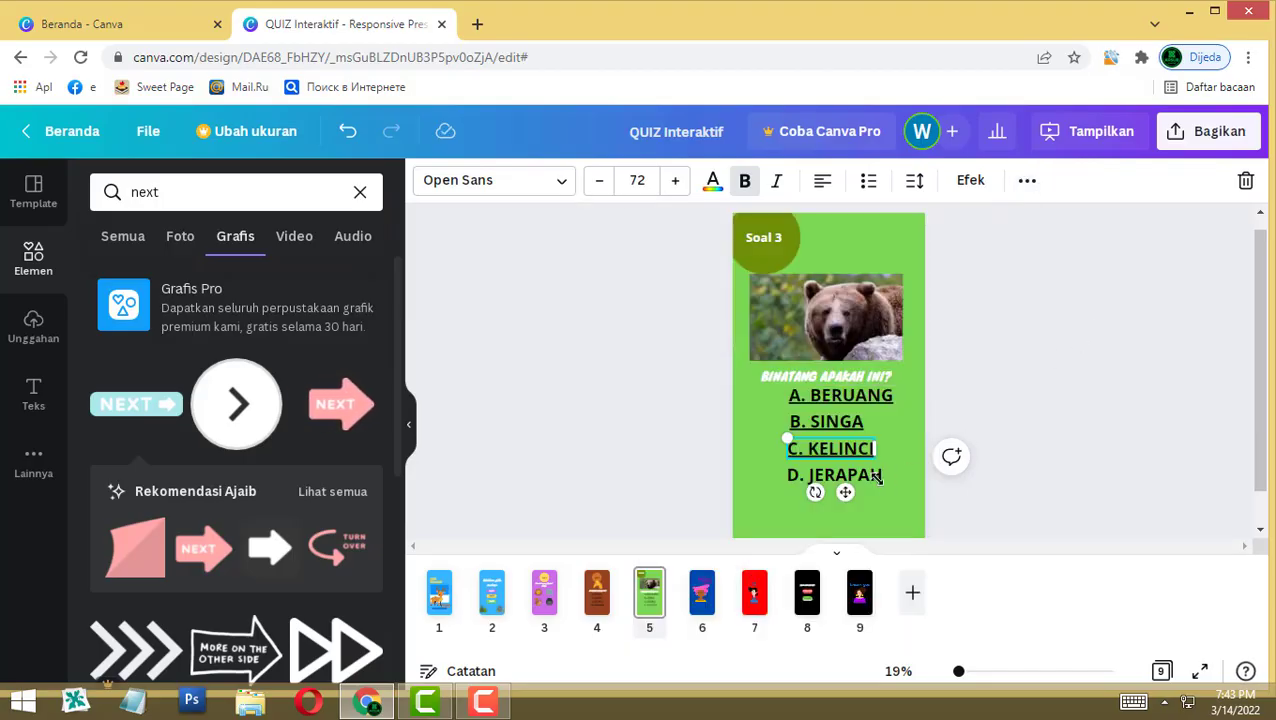
Step: Link the D. JERAPAH answer to page 7 ('7 - Tanpa judul')
click(843, 486)
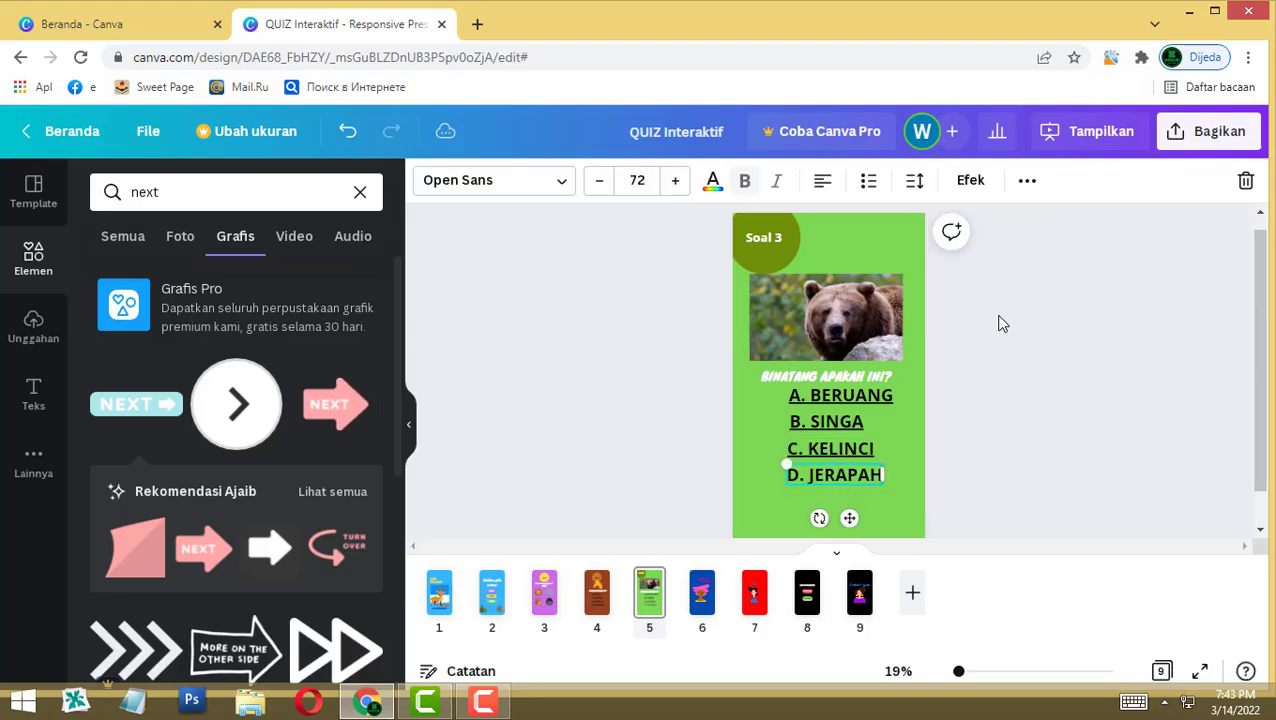
click(1027, 180)
click(945, 233)
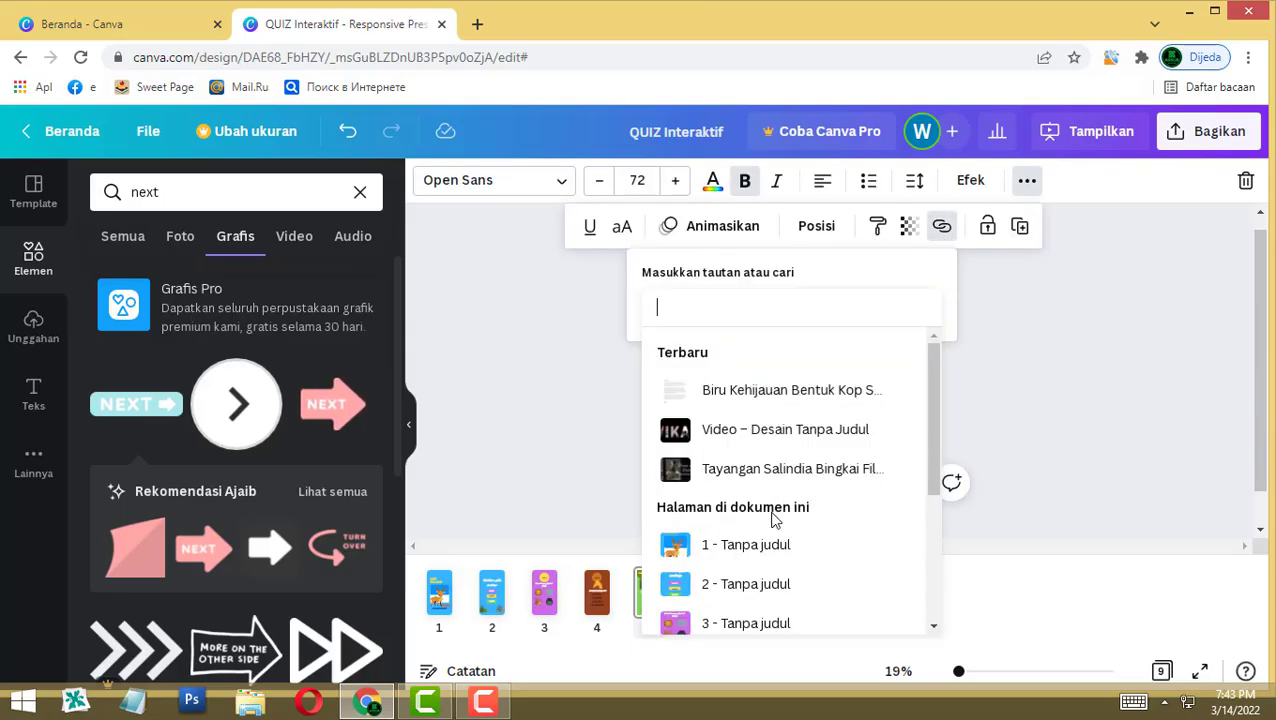
scroll(772, 515, down, 5)
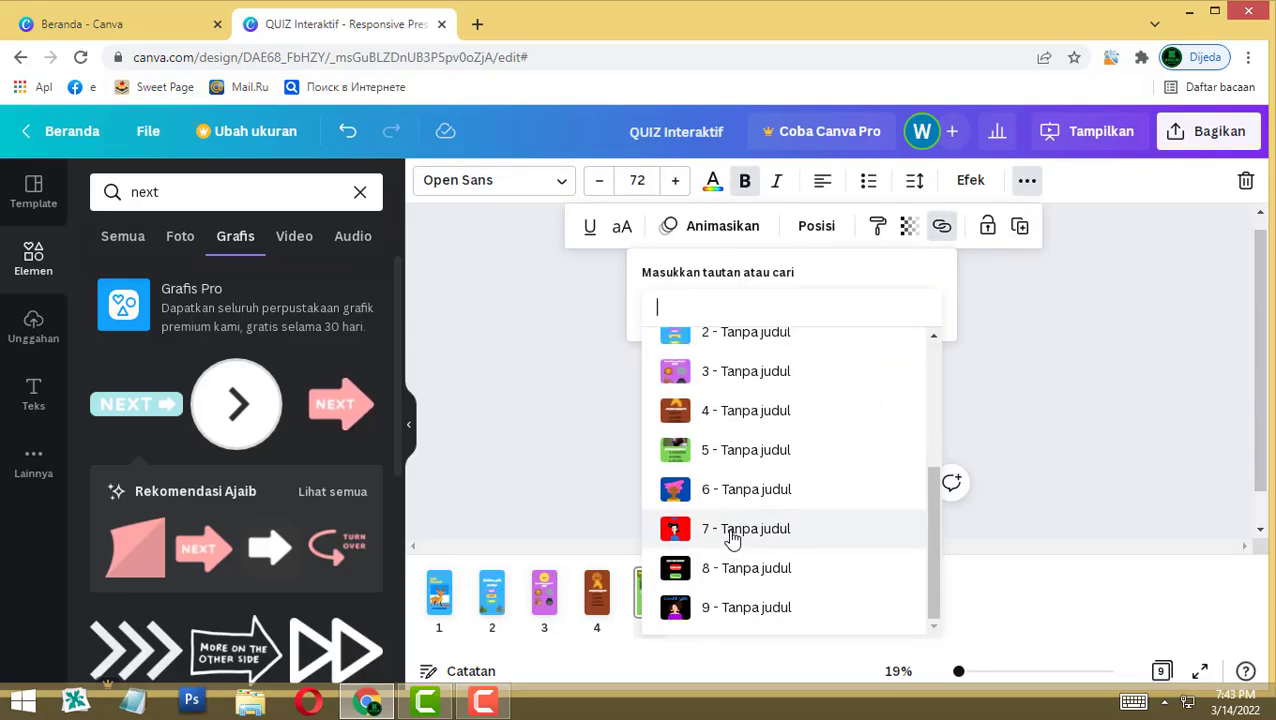
click(733, 530)
click(1032, 423)
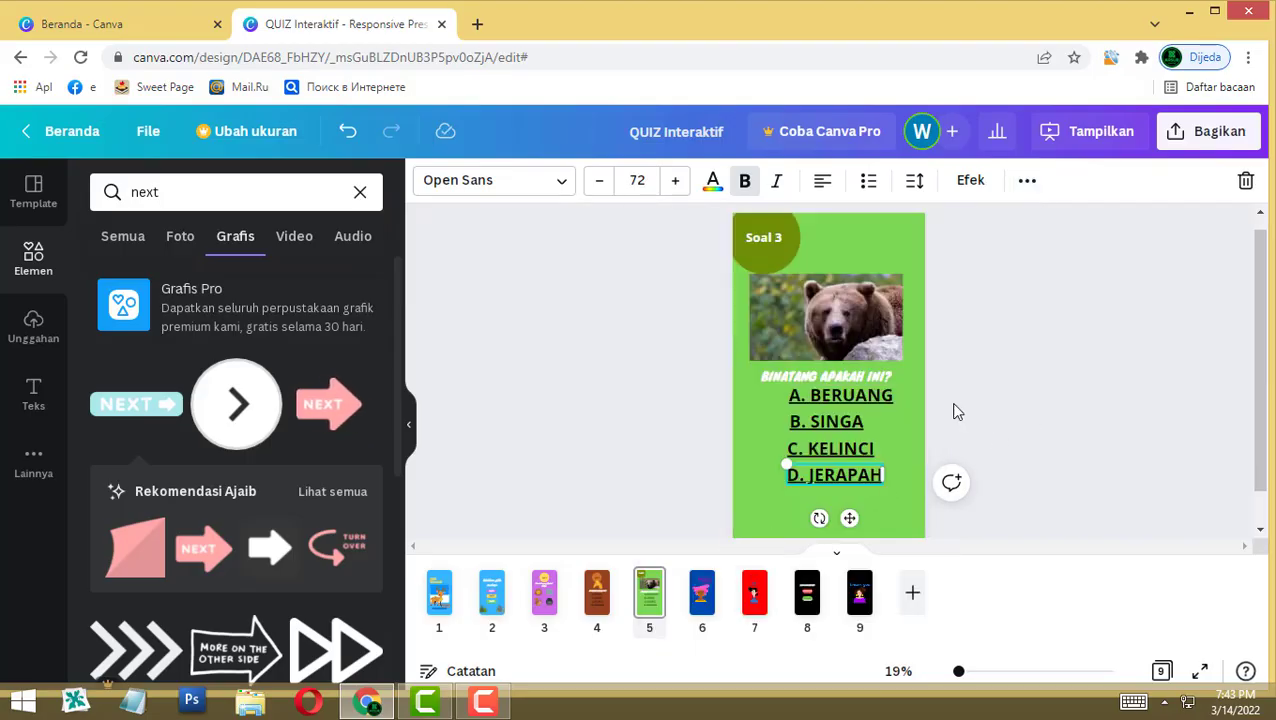
Step: On the YES! page 6, search Elements graphics for 'back'
click(701, 606)
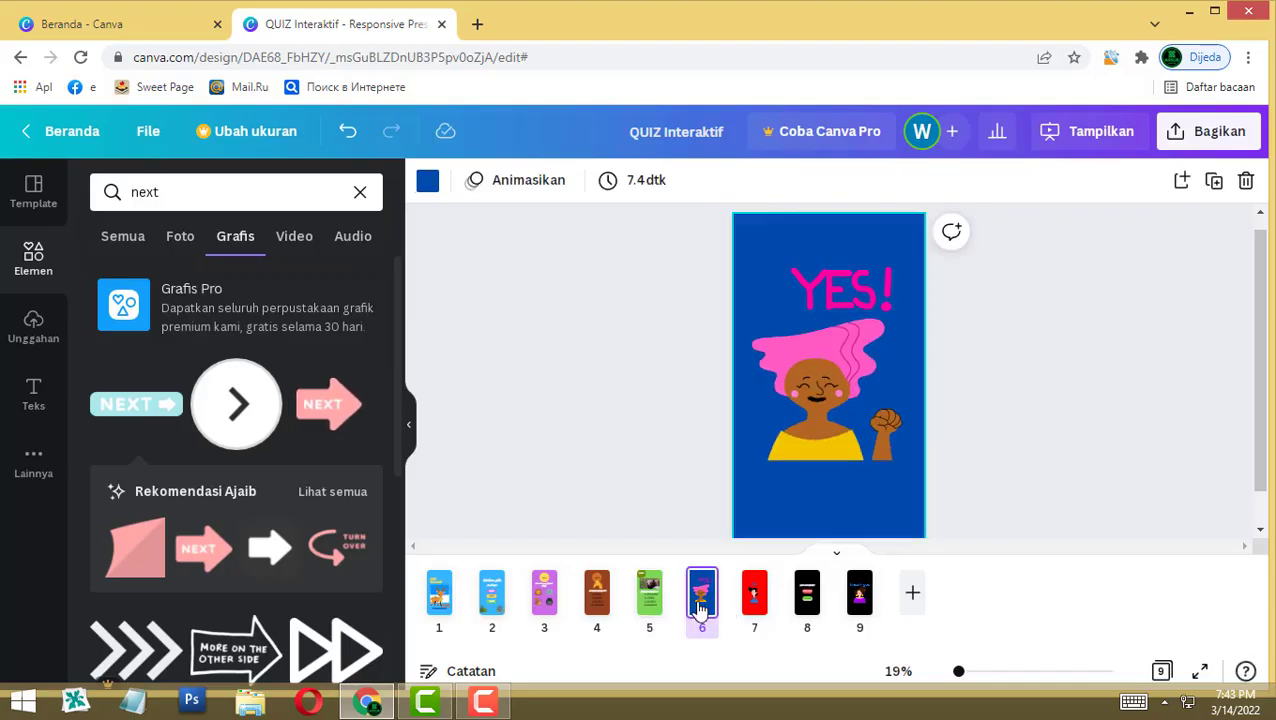
click(752, 600)
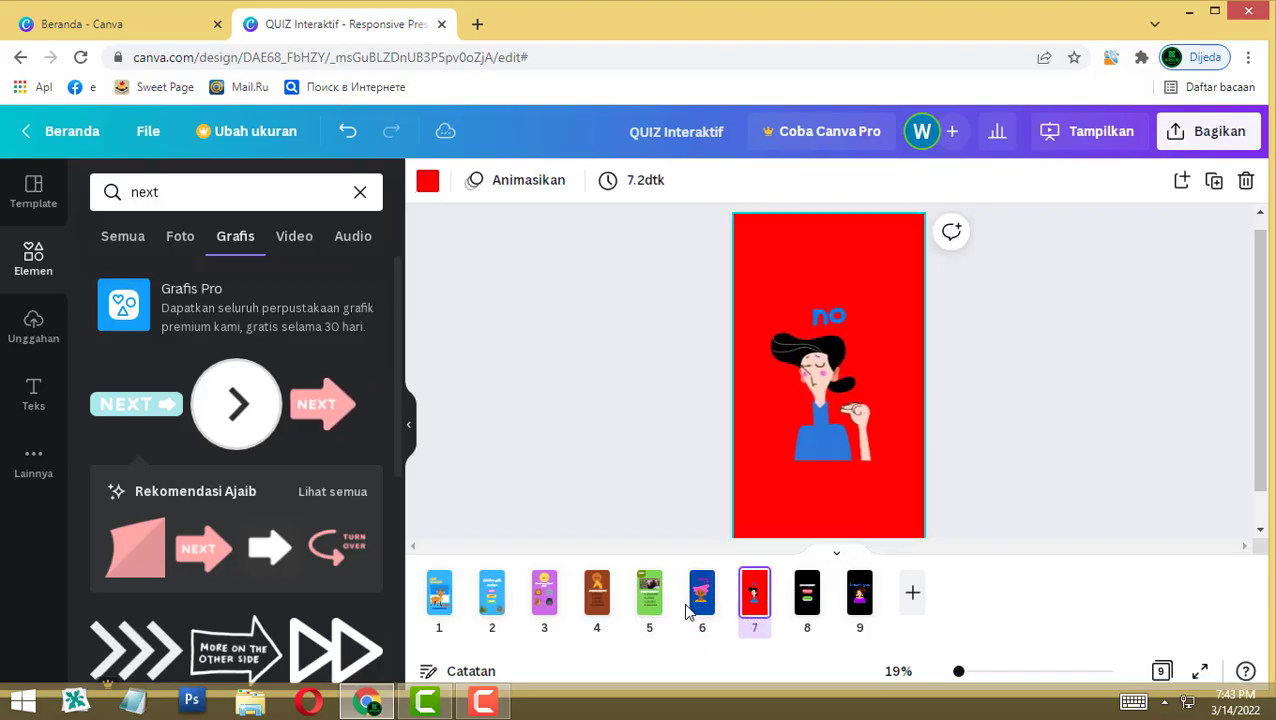
click(701, 598)
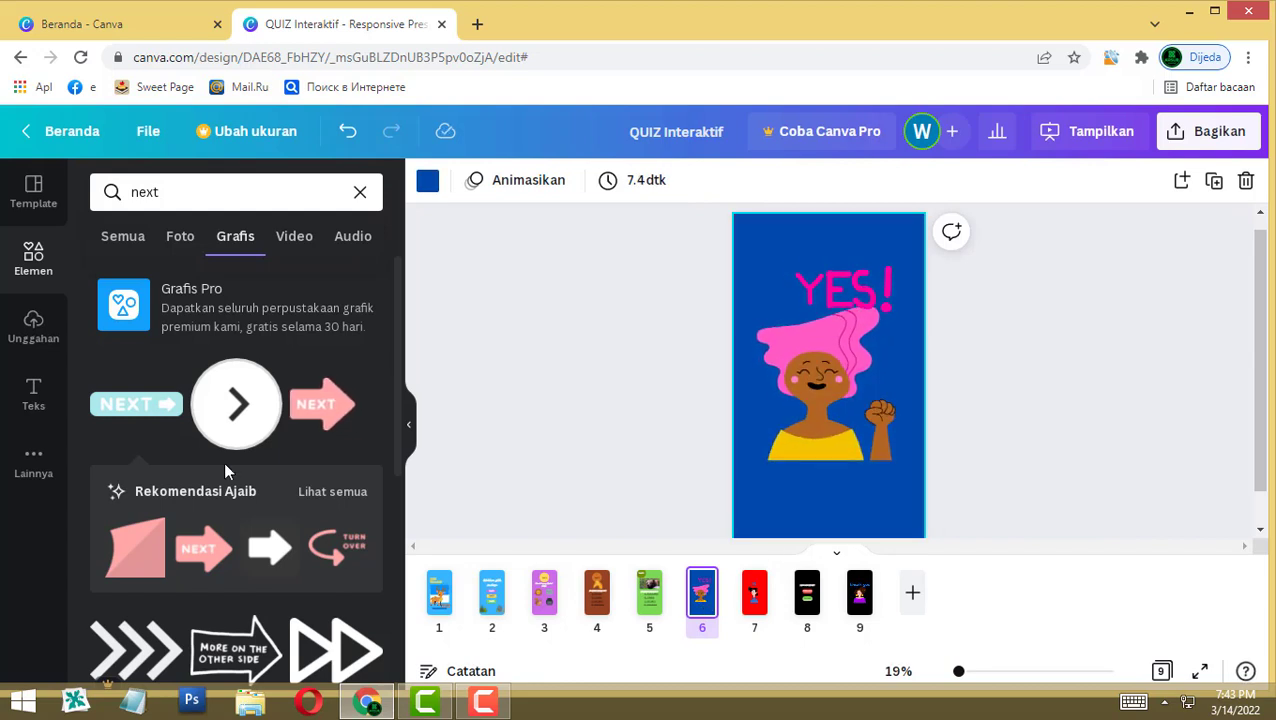
scroll(289, 470, down, 1)
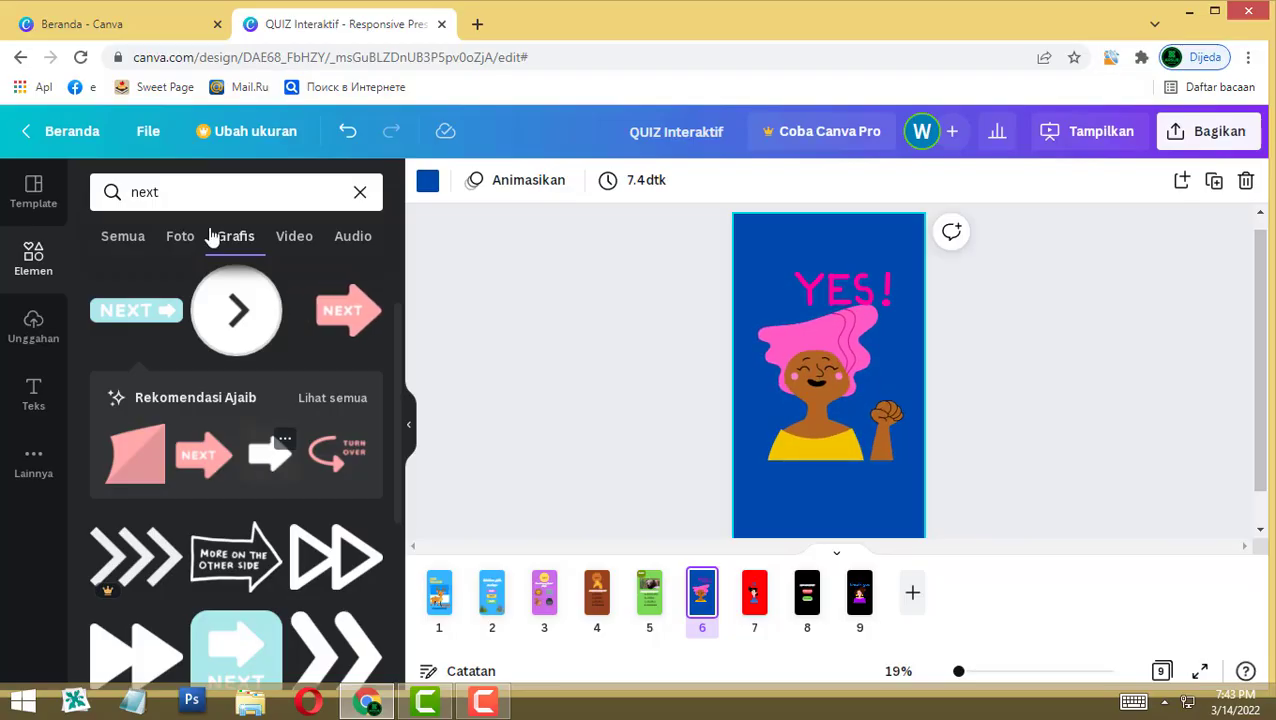
drag(166, 191, 133, 191)
text(back)
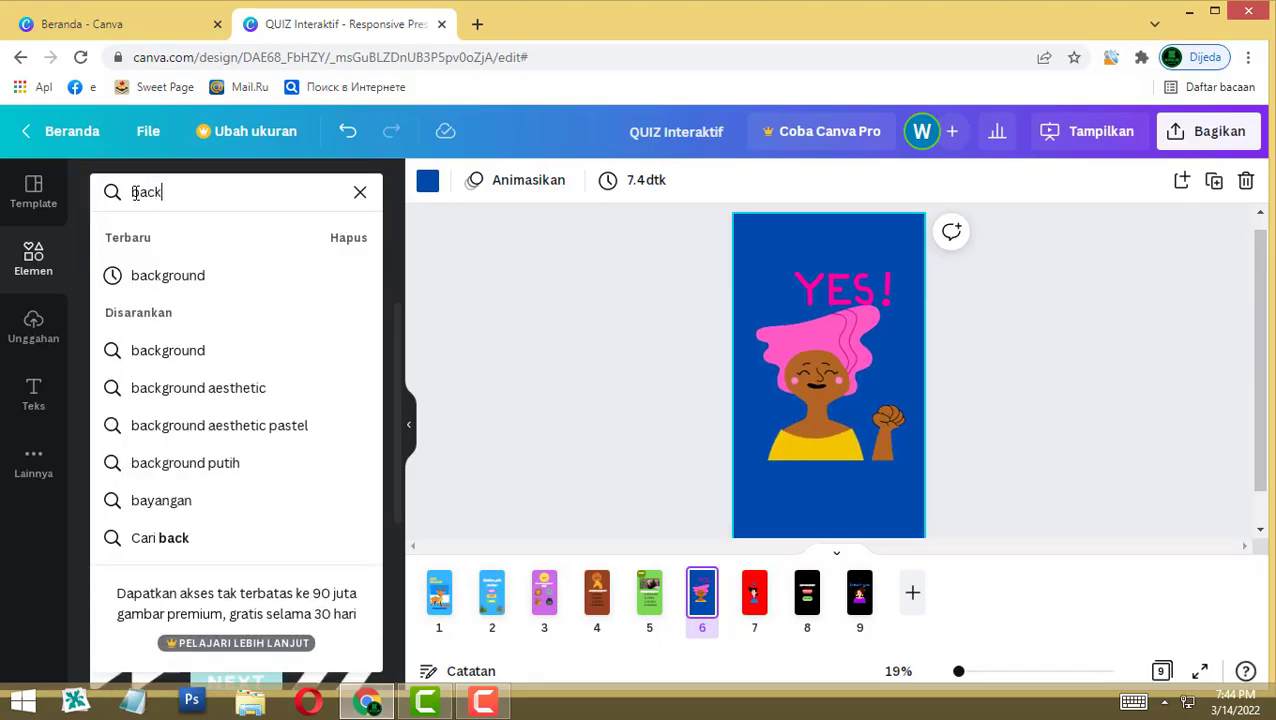
key(Return)
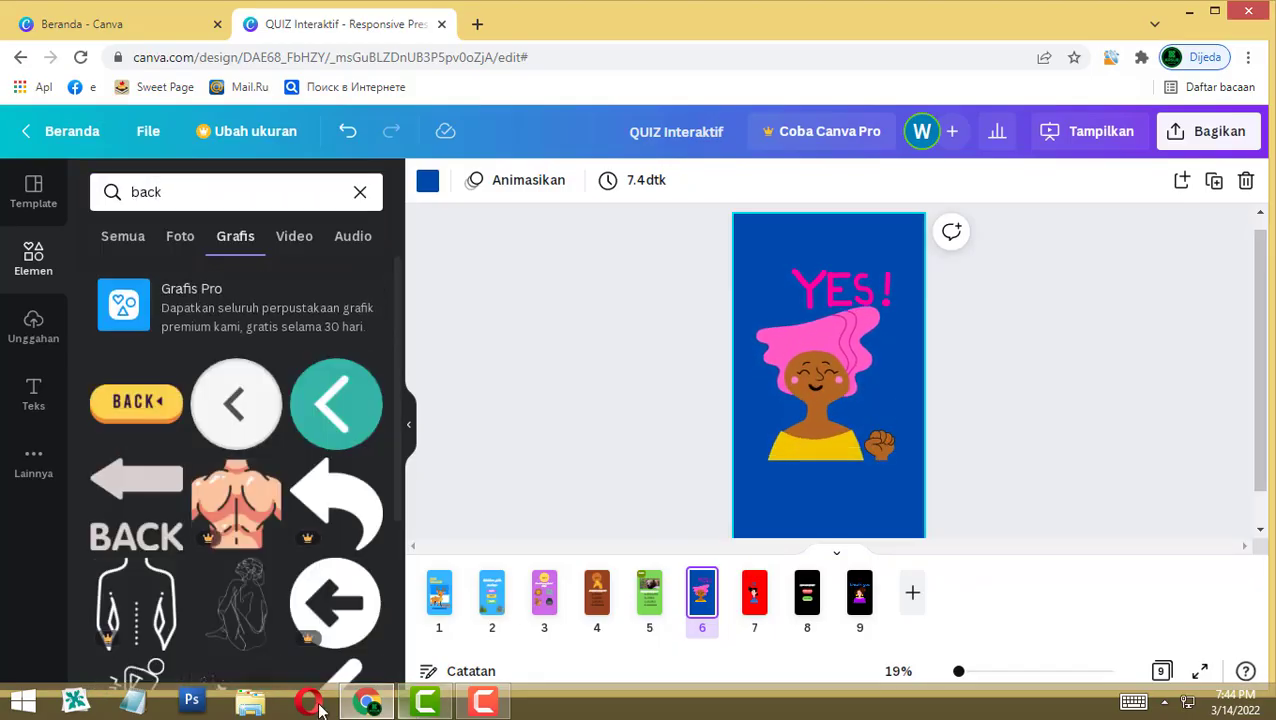
Step: Place the yellow BACK sticker on page 6 and link it to page 2
drag(136, 401, 827, 487)
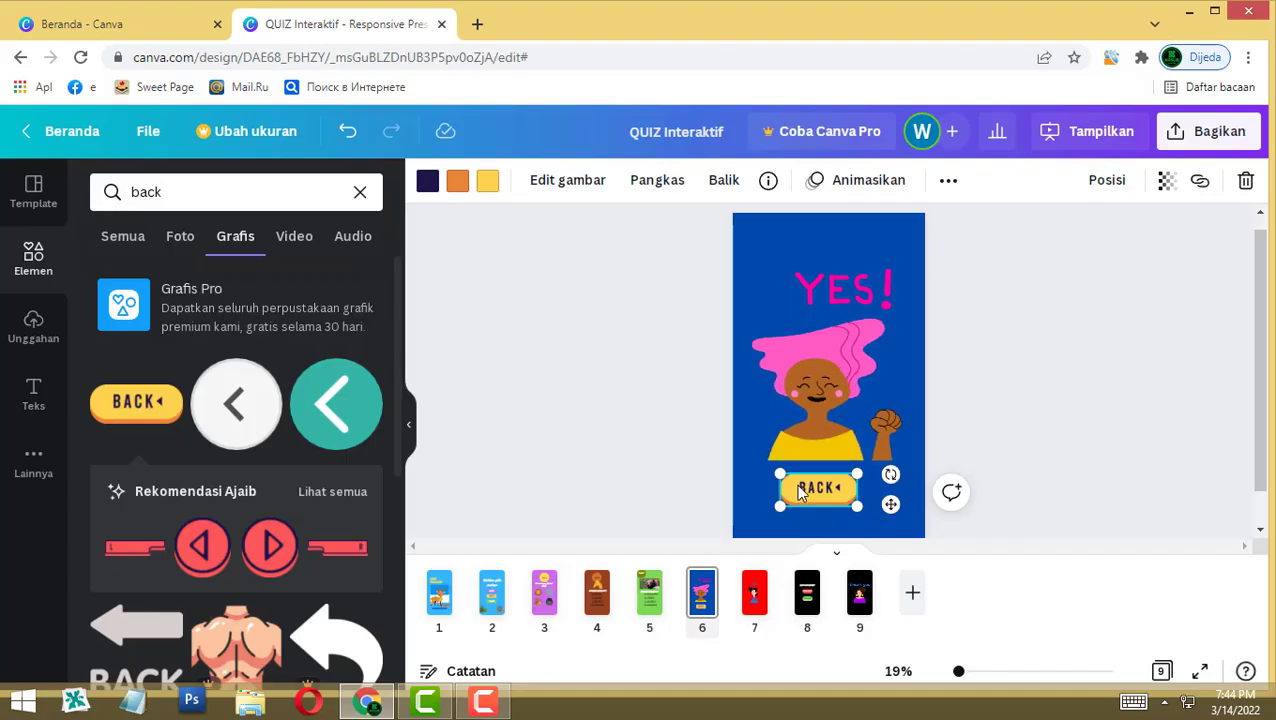
click(1199, 180)
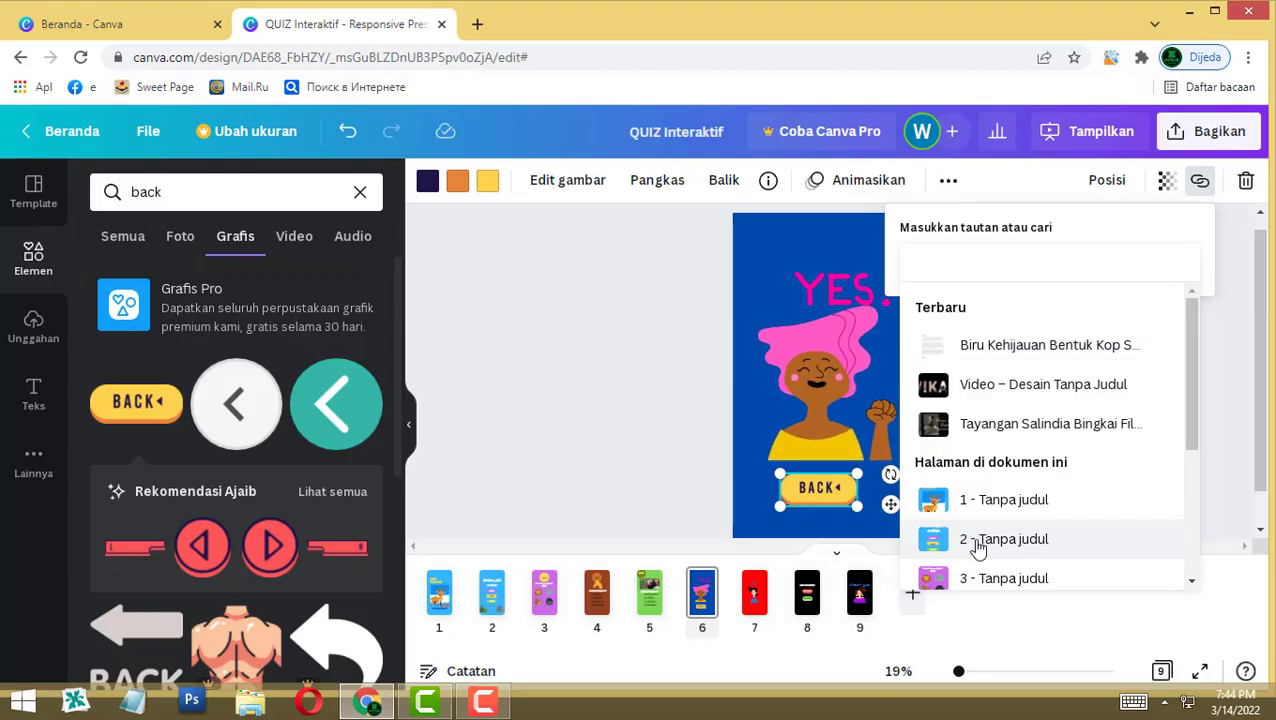
click(978, 545)
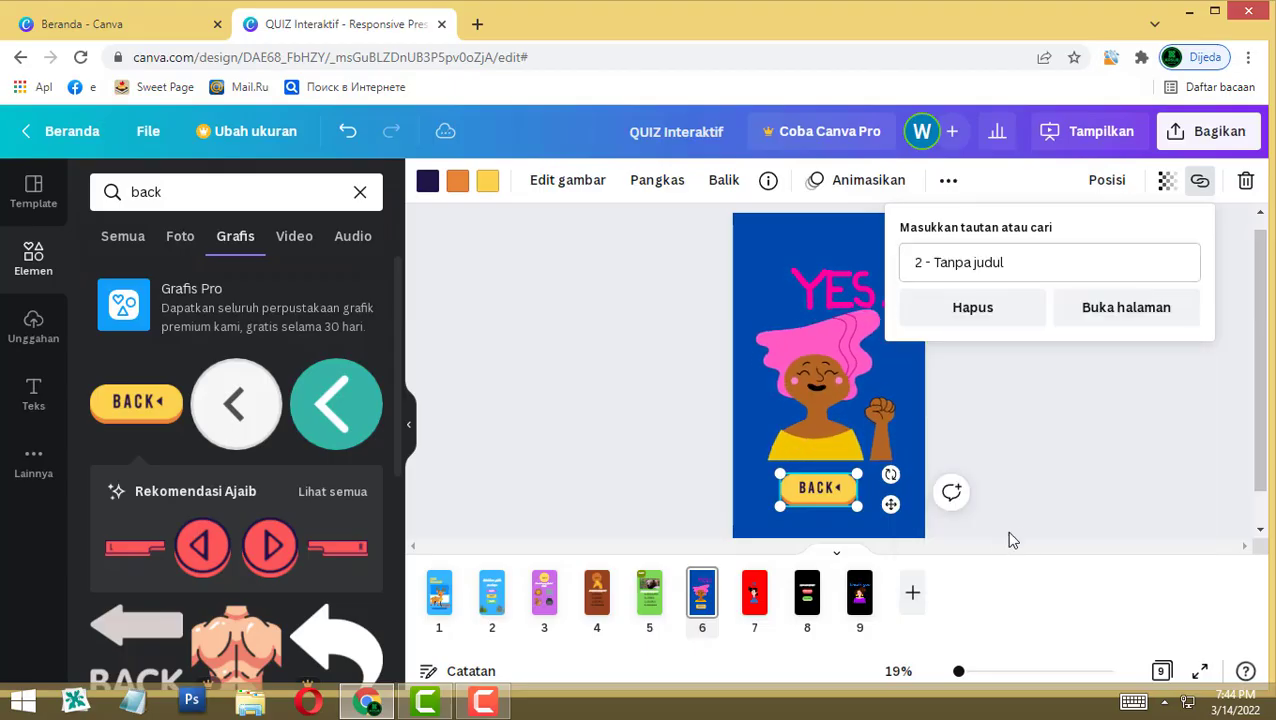
click(1030, 452)
click(1119, 484)
Step: Paste the BACK button onto the red 'no' page 7, confirming it links to page 2
click(805, 504)
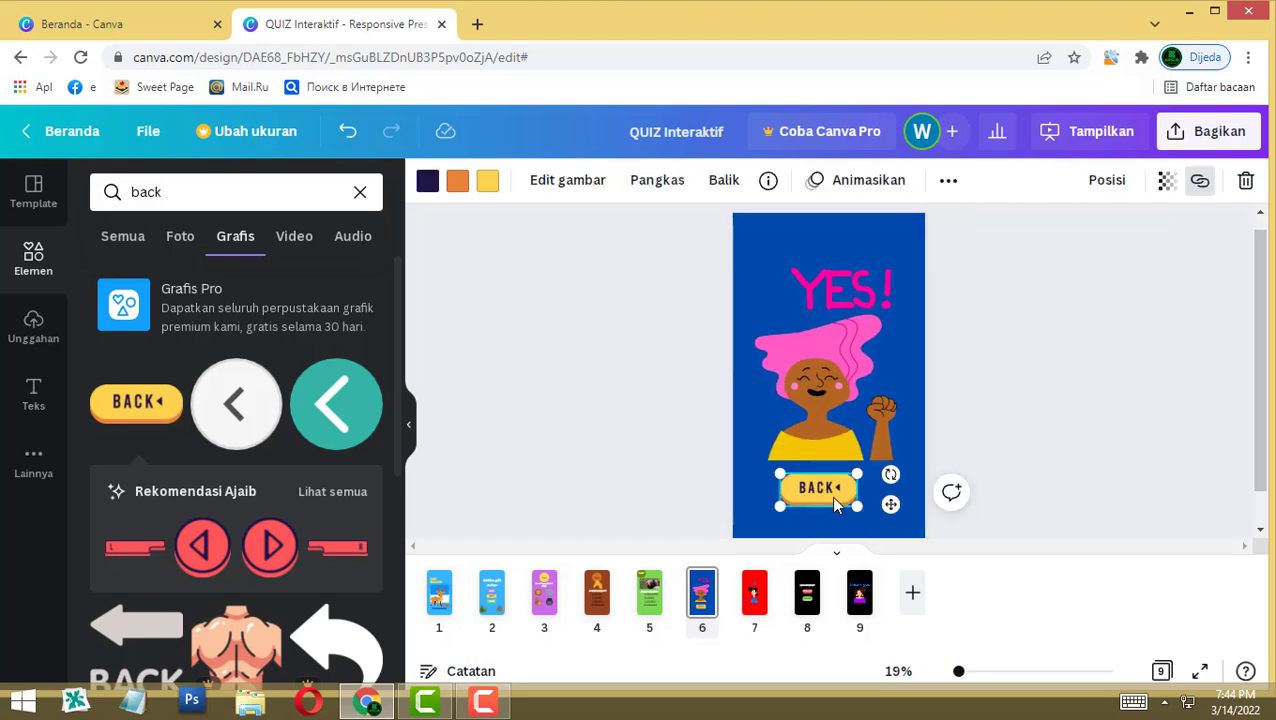
click(754, 592)
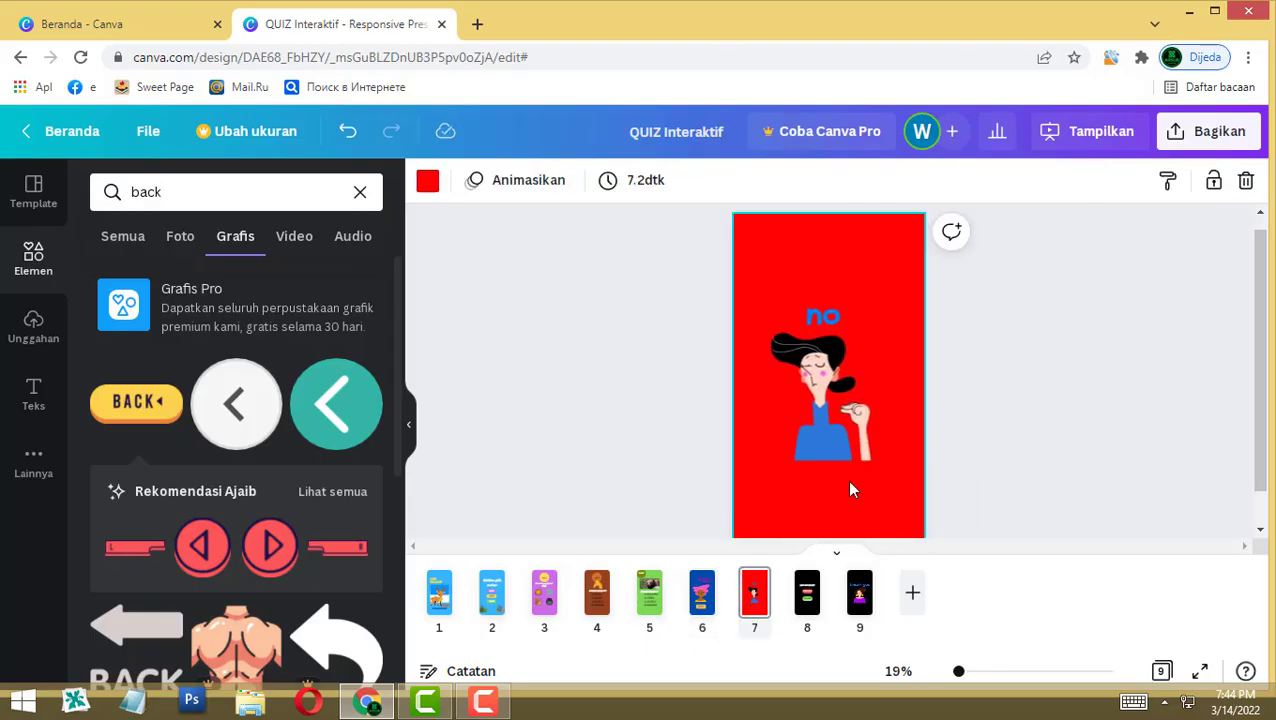
key(ctrl+v)
click(926, 470)
drag(816, 493, 820, 488)
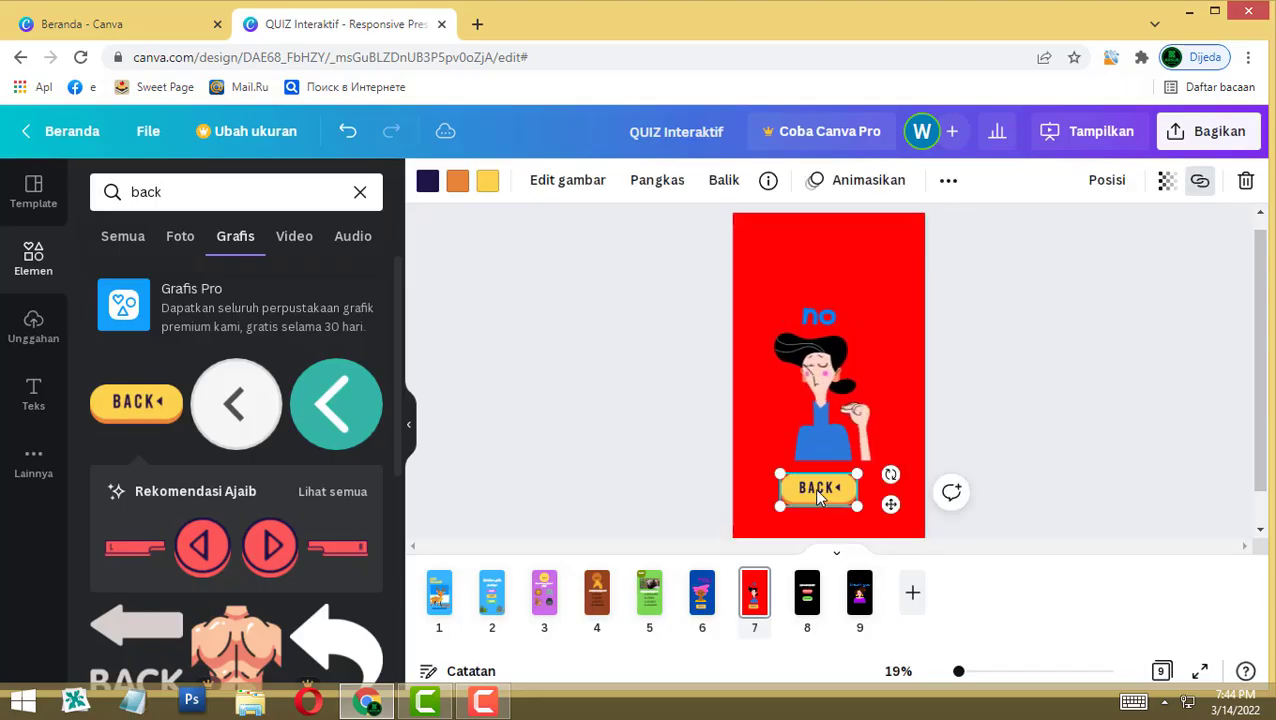
click(1200, 180)
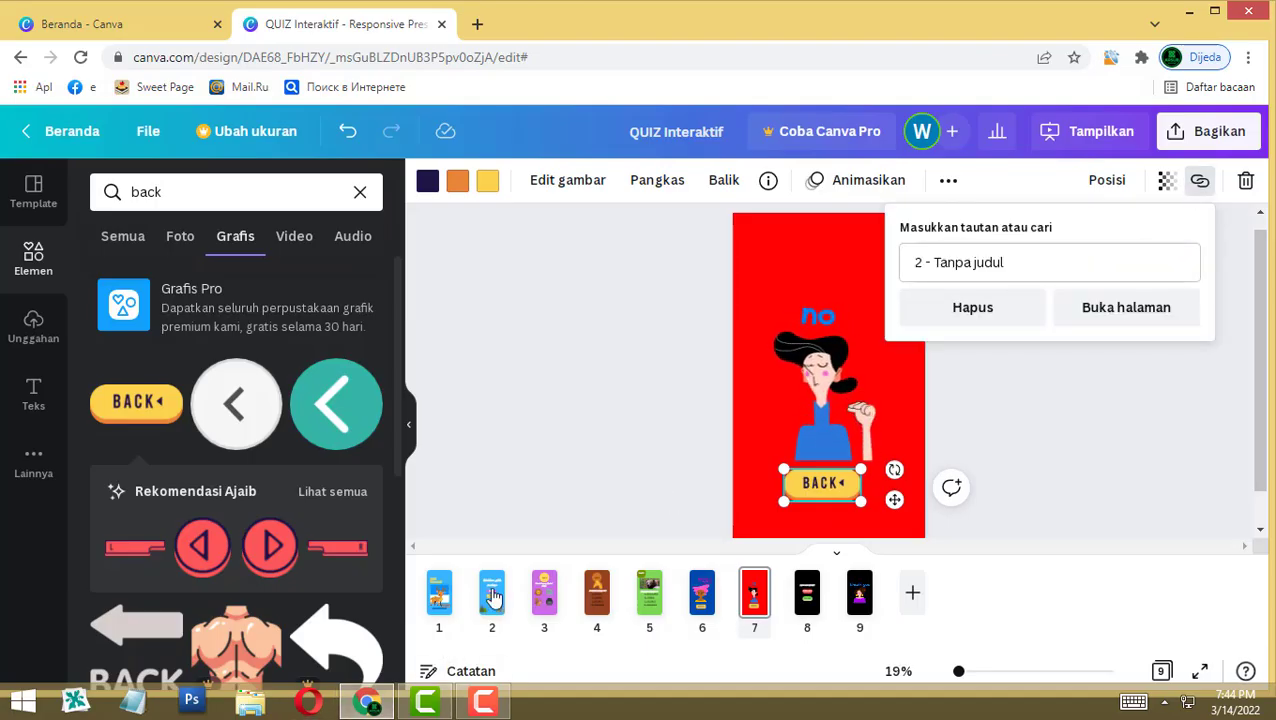
click(1031, 553)
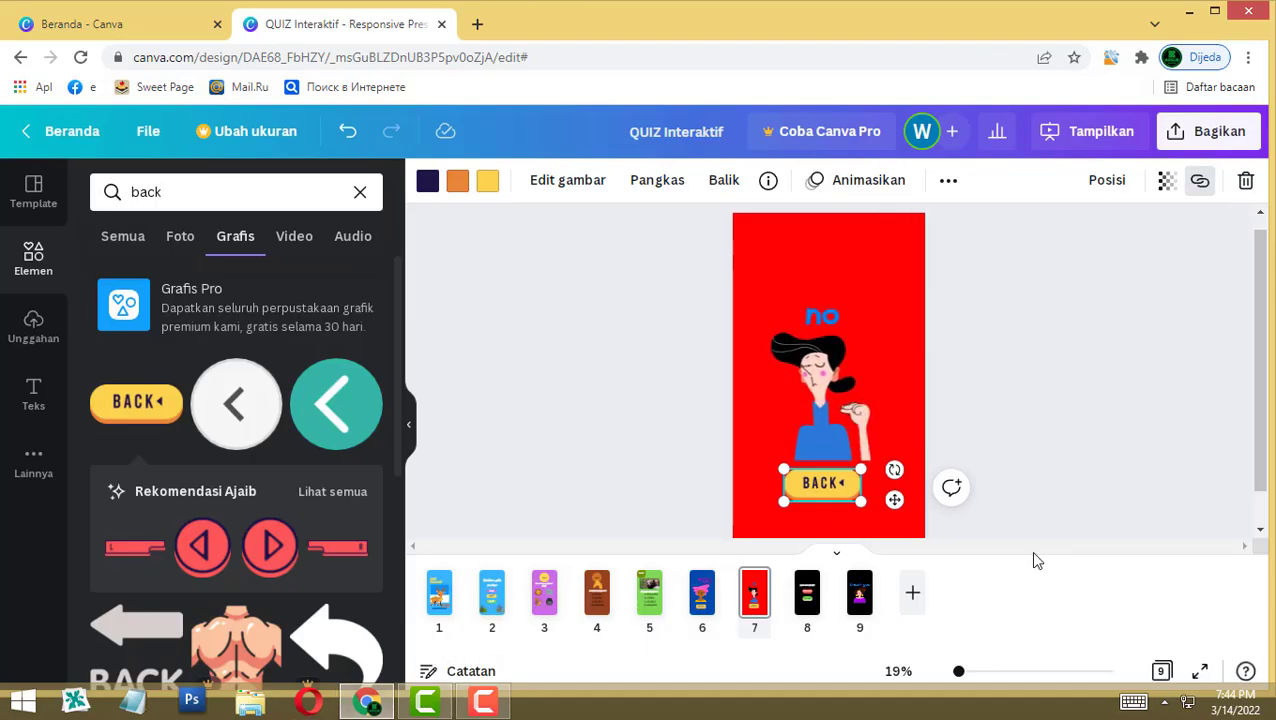
Step: On exit page 8, link the KELUAR button to page 9
click(807, 594)
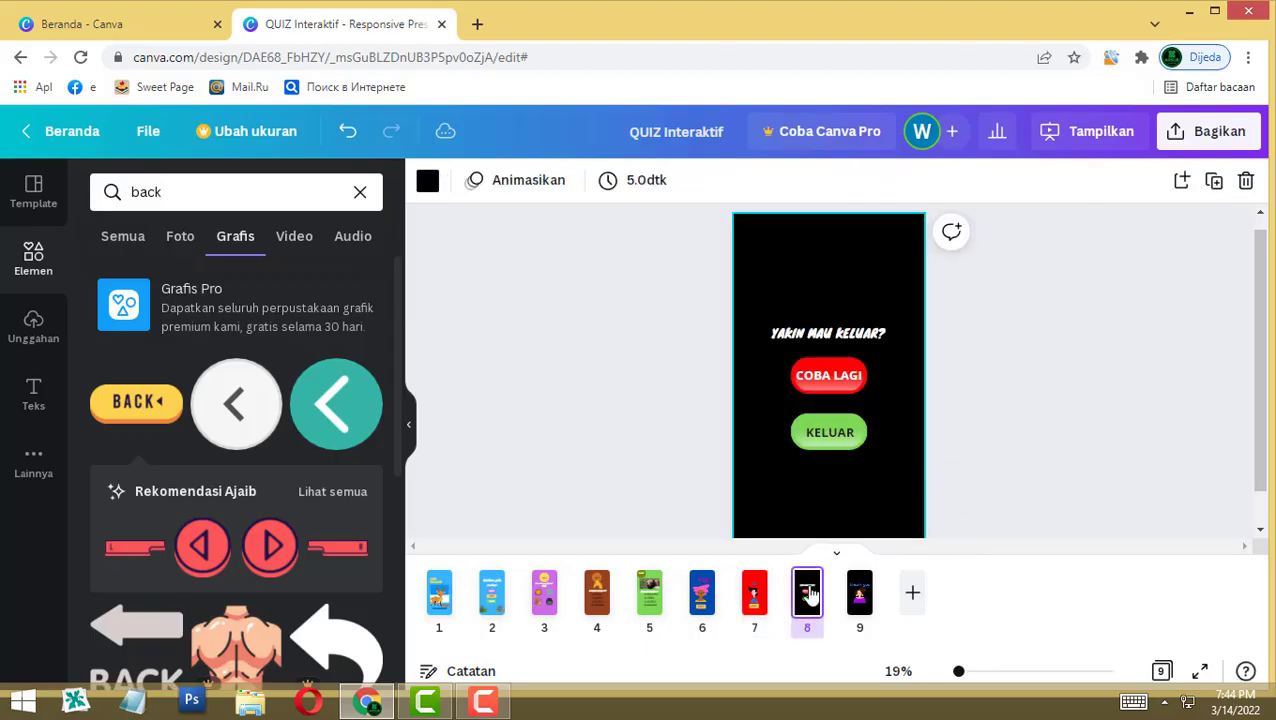
click(820, 430)
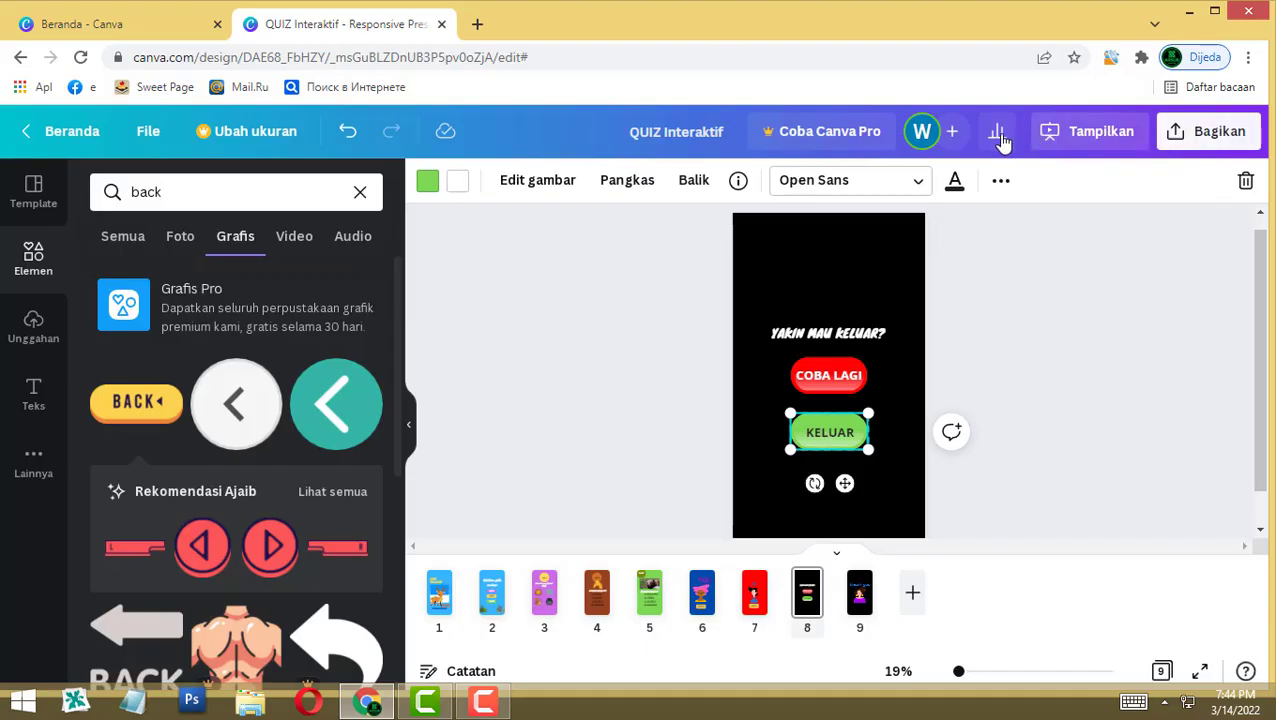
click(1000, 180)
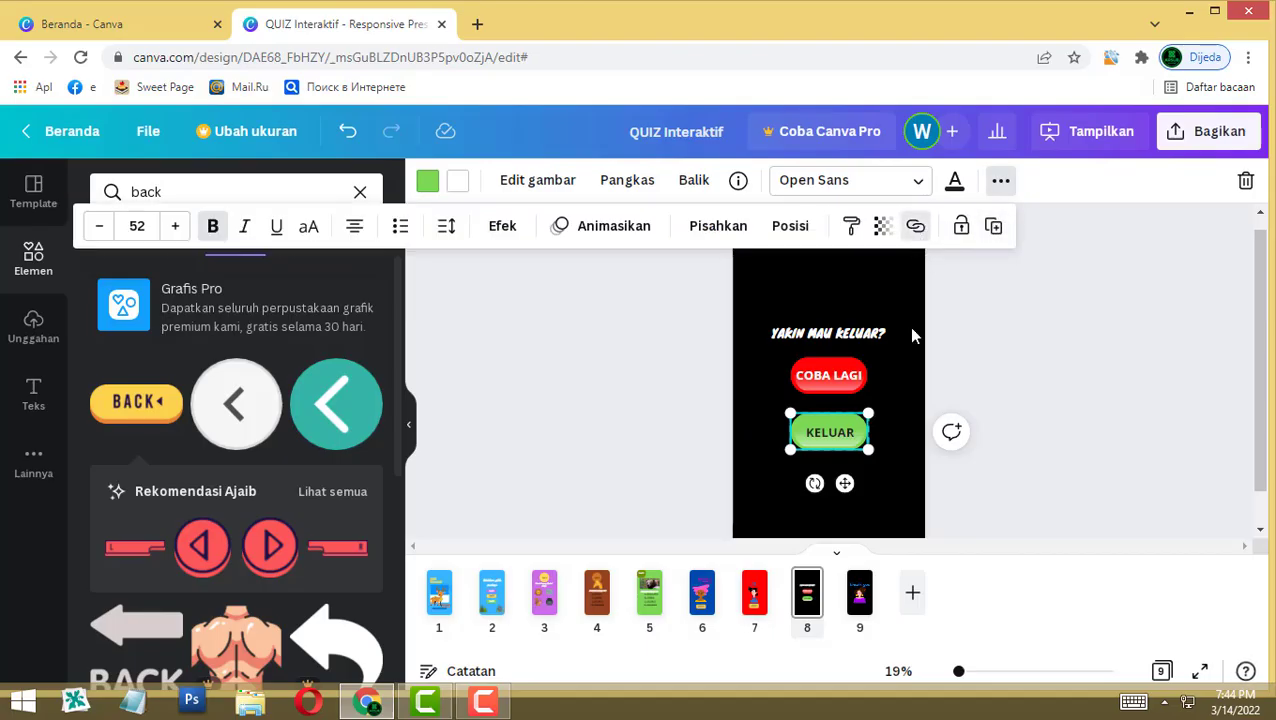
scroll(763, 600, down, 3)
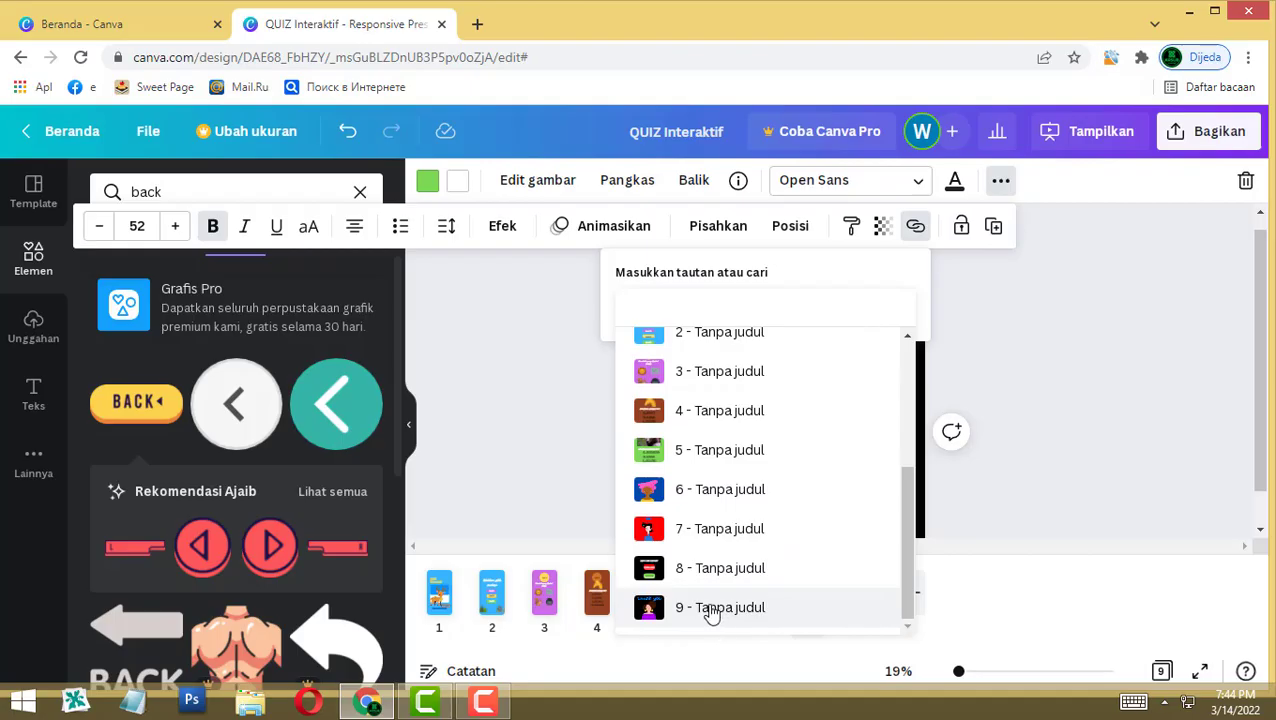
click(720, 607)
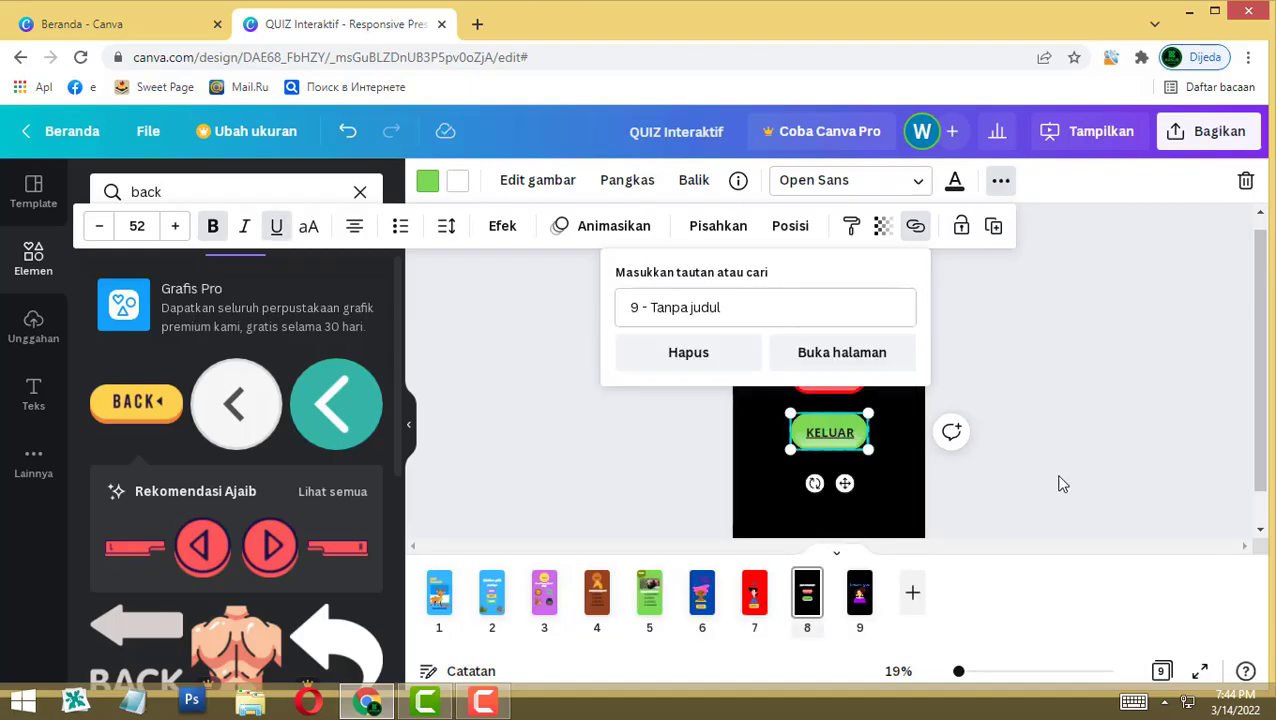
click(1019, 464)
Step: Link the COBA LAGI button to page 1, replacing the mistaken page 2 target
click(821, 388)
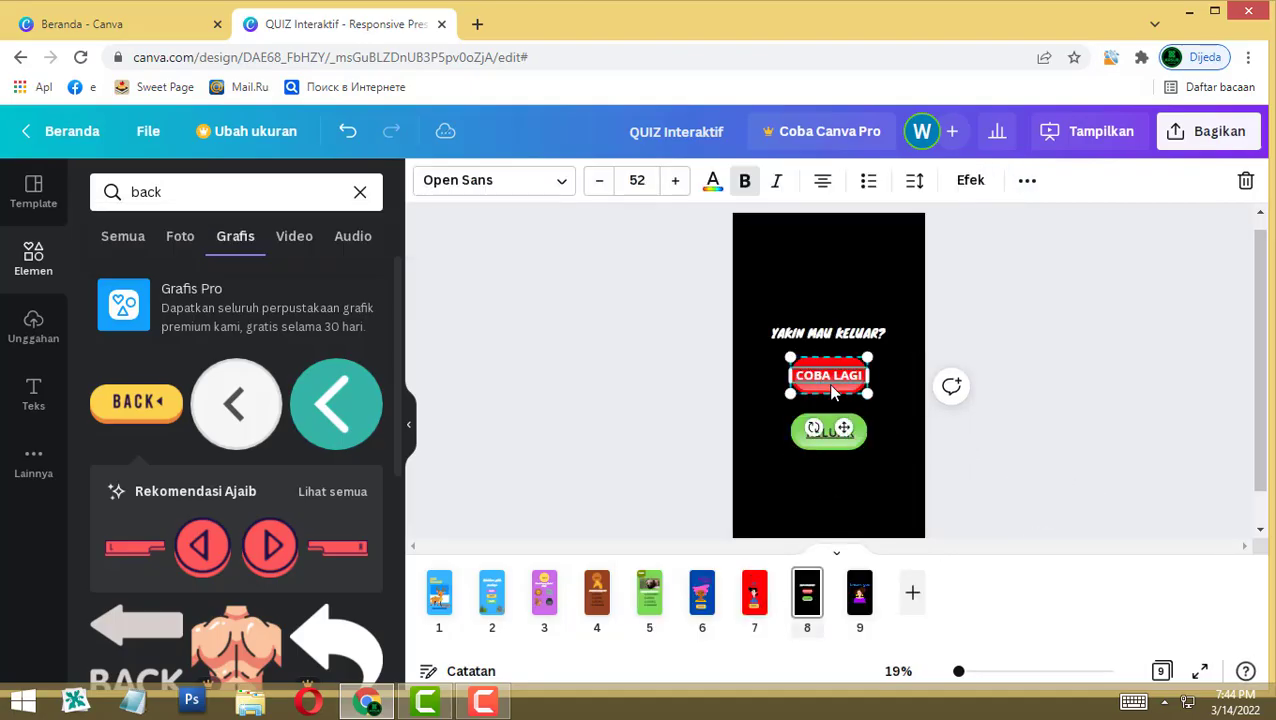
click(1025, 180)
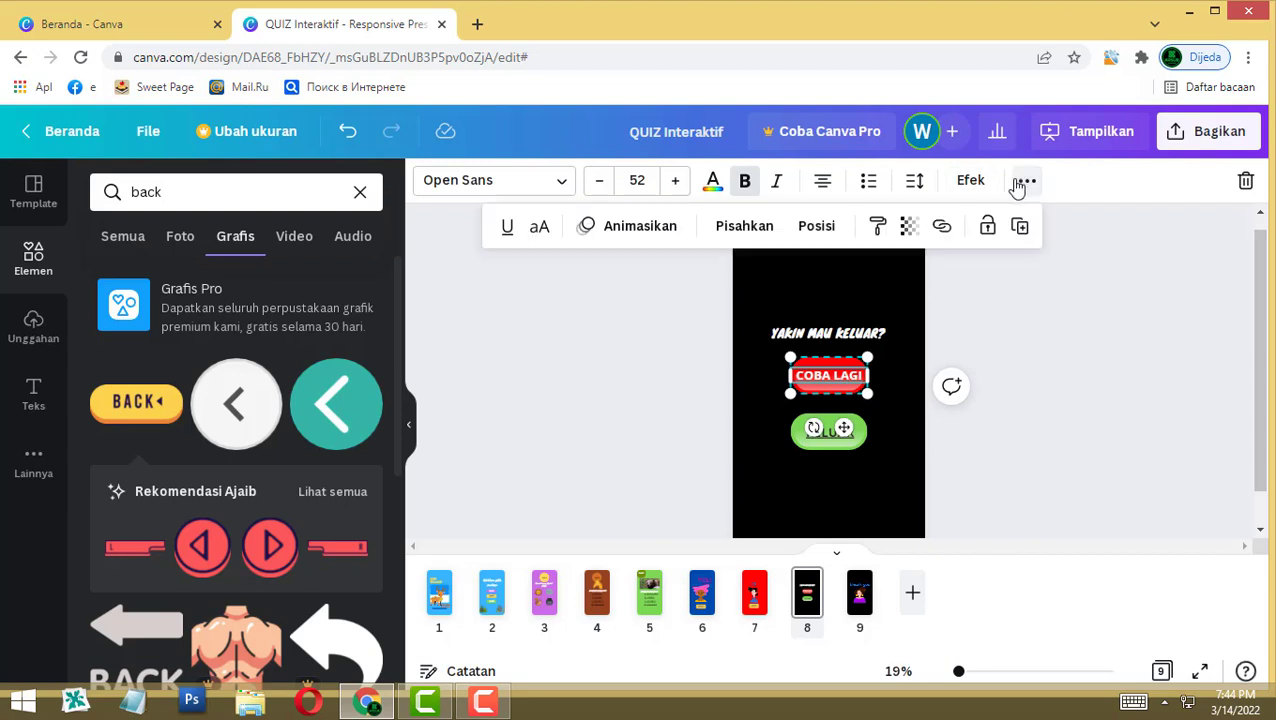
click(941, 227)
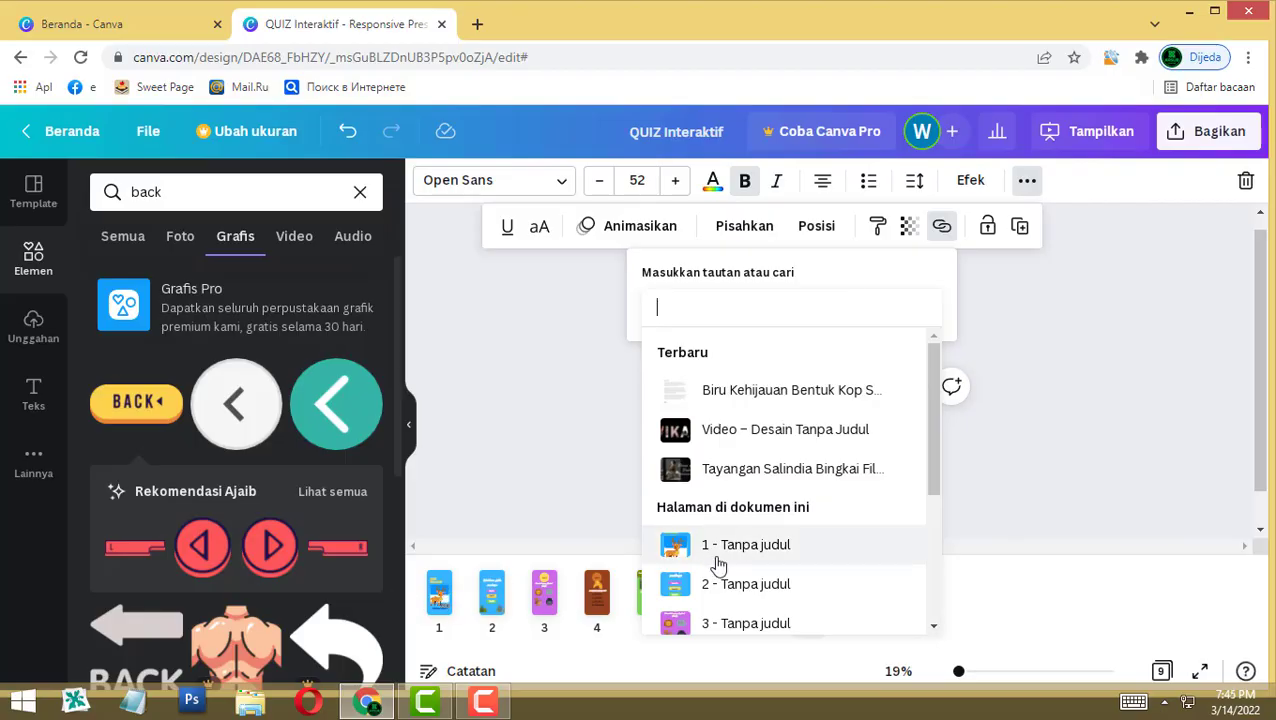
click(727, 586)
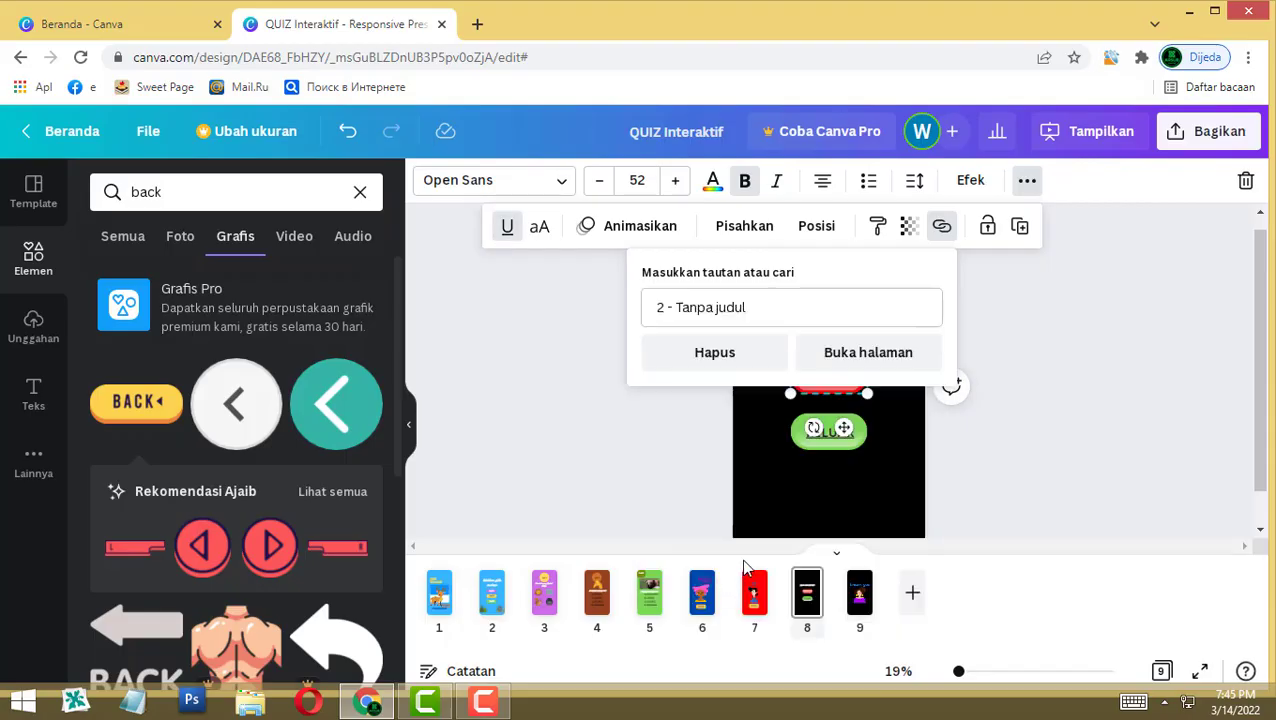
click(700, 307)
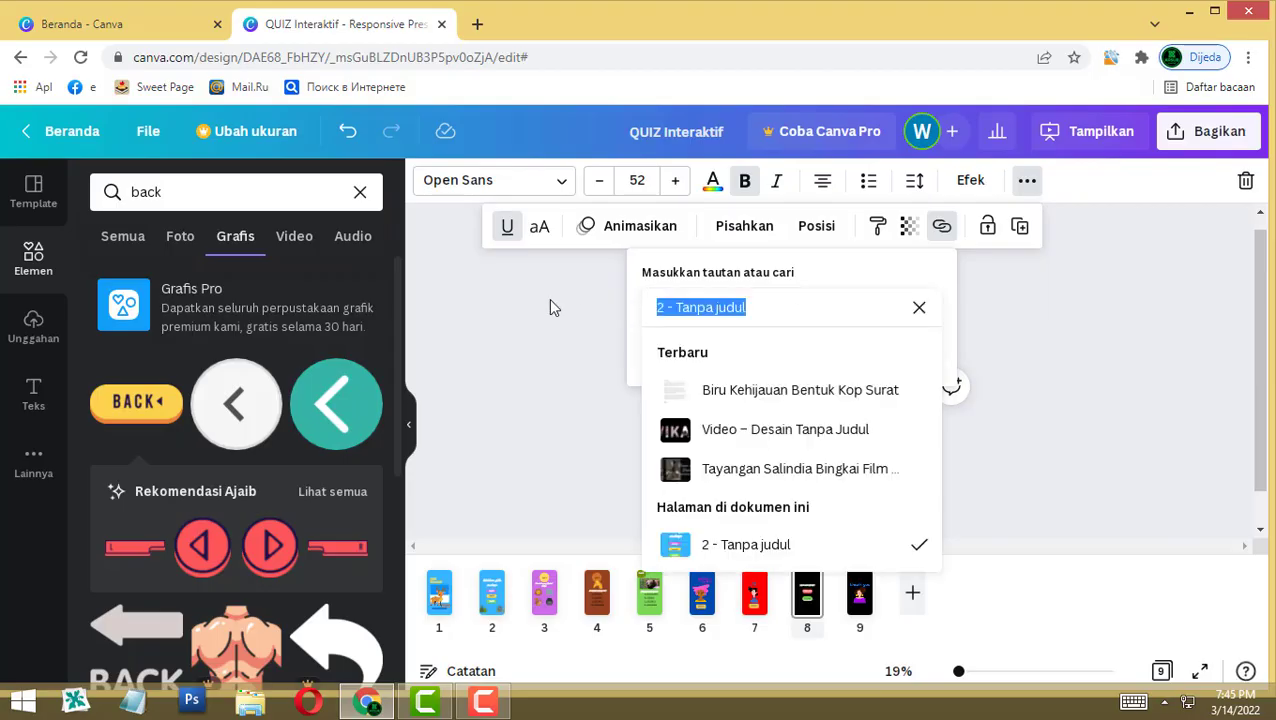
click(917, 314)
click(724, 541)
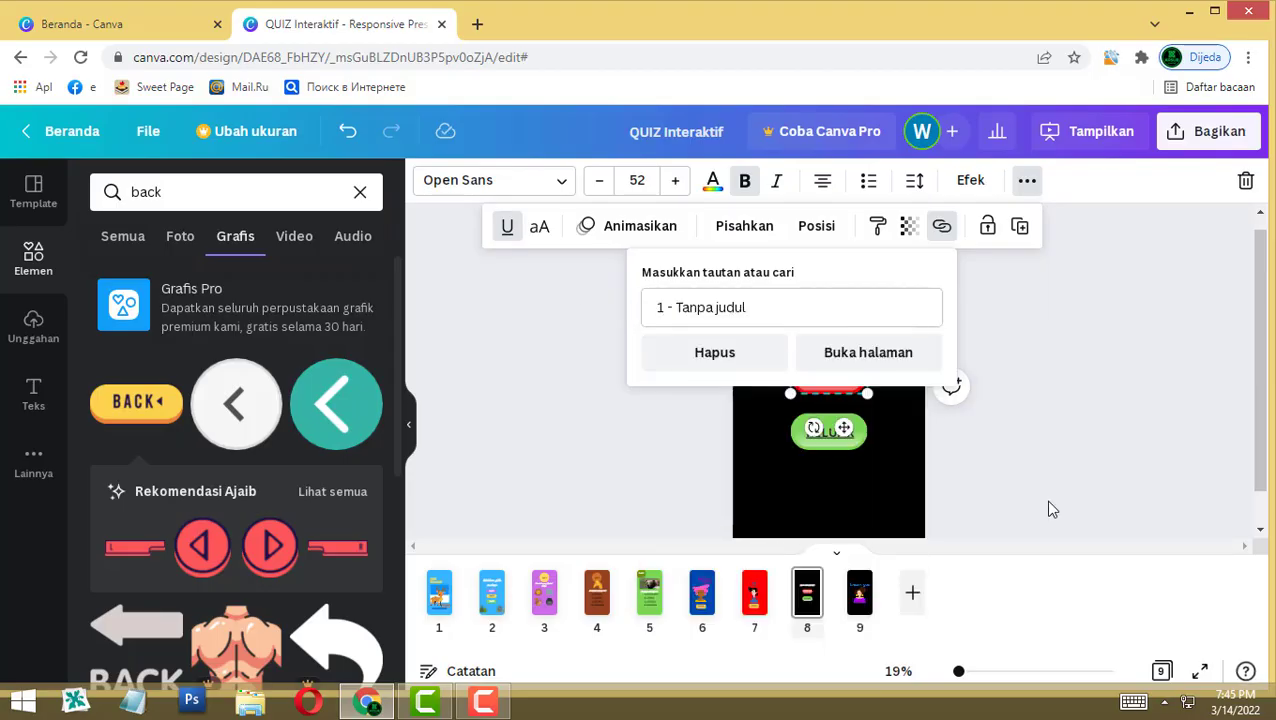
click(1049, 509)
click(1080, 448)
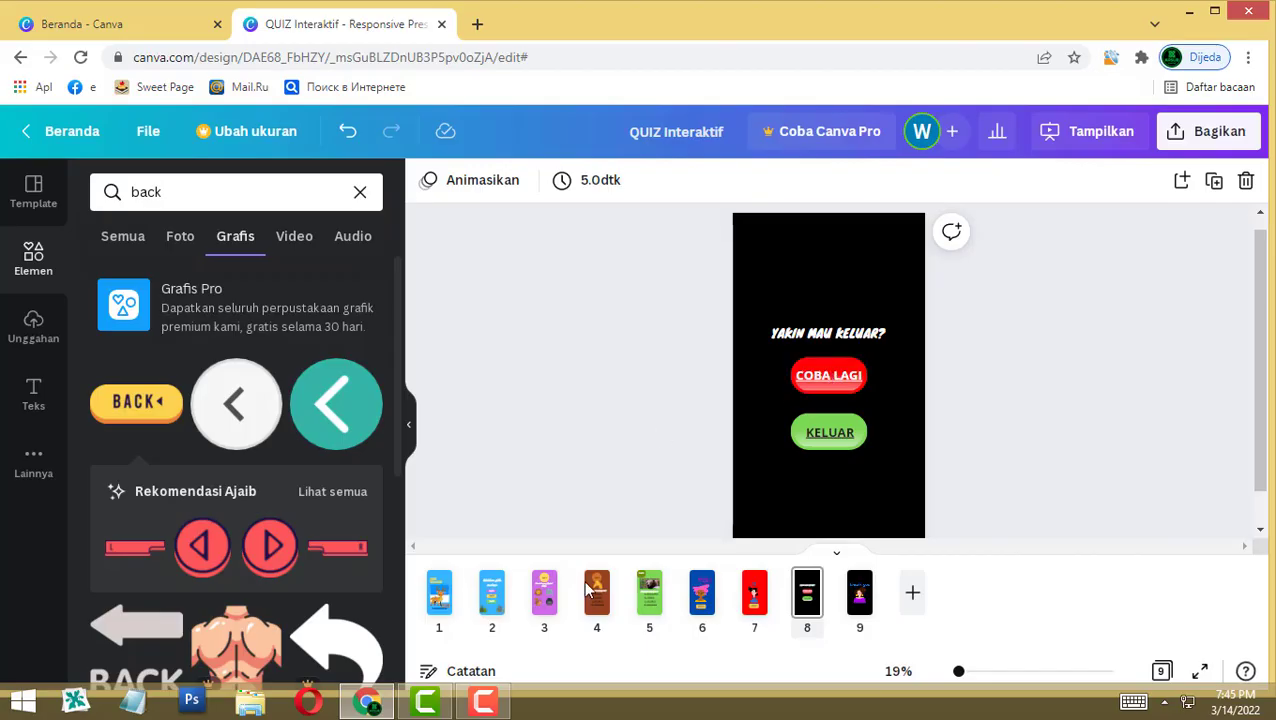
Step: On page 2, search graphics for 'exit' and add the red X graphic
click(493, 593)
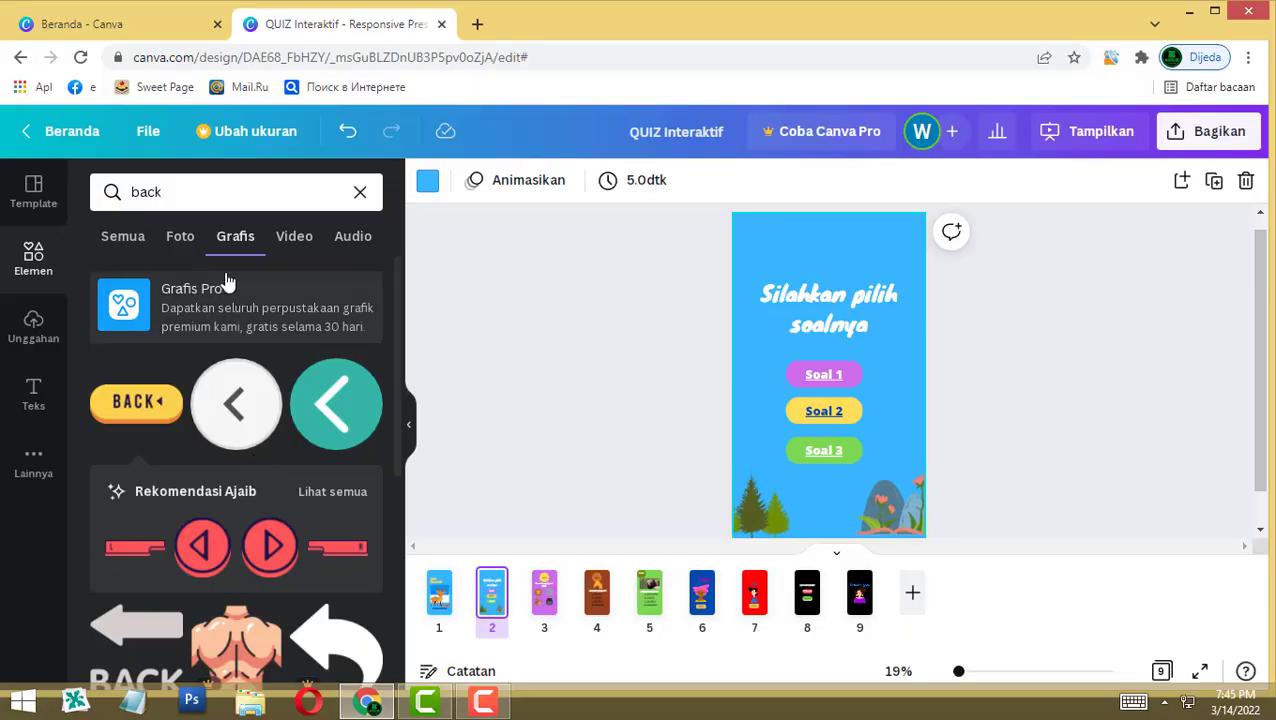
click(198, 183)
key(Return)
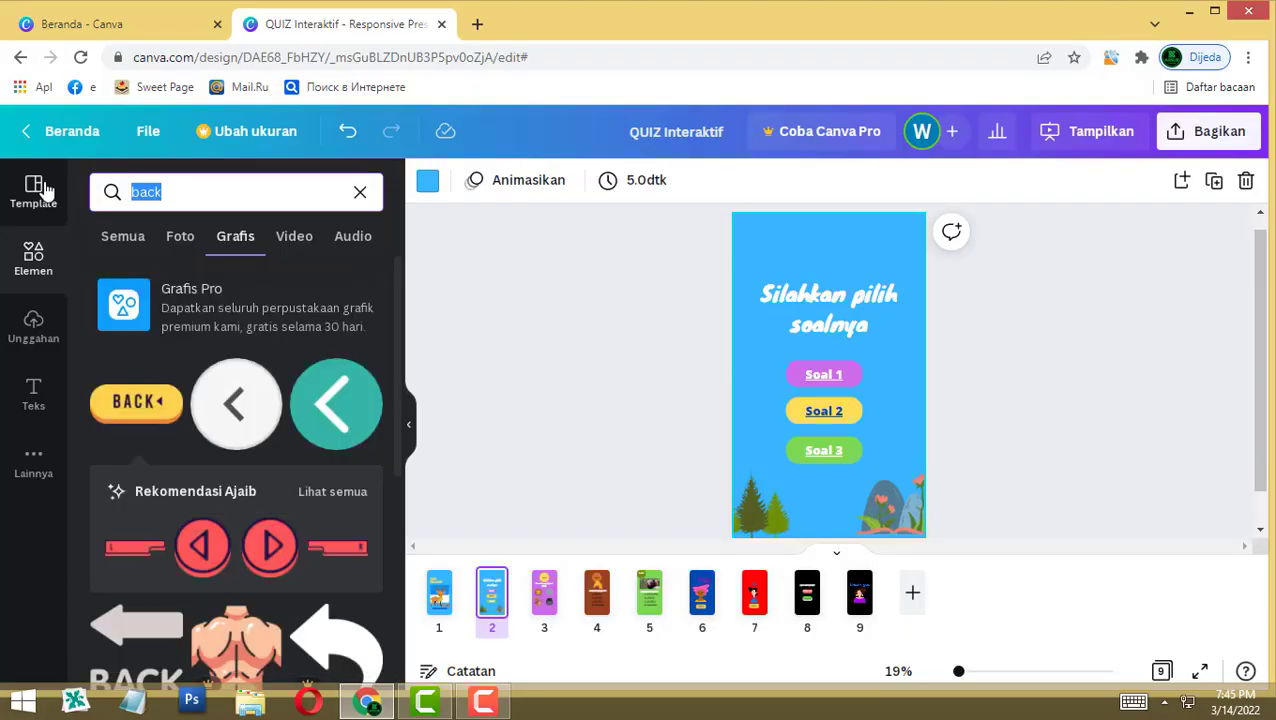
text(exit)
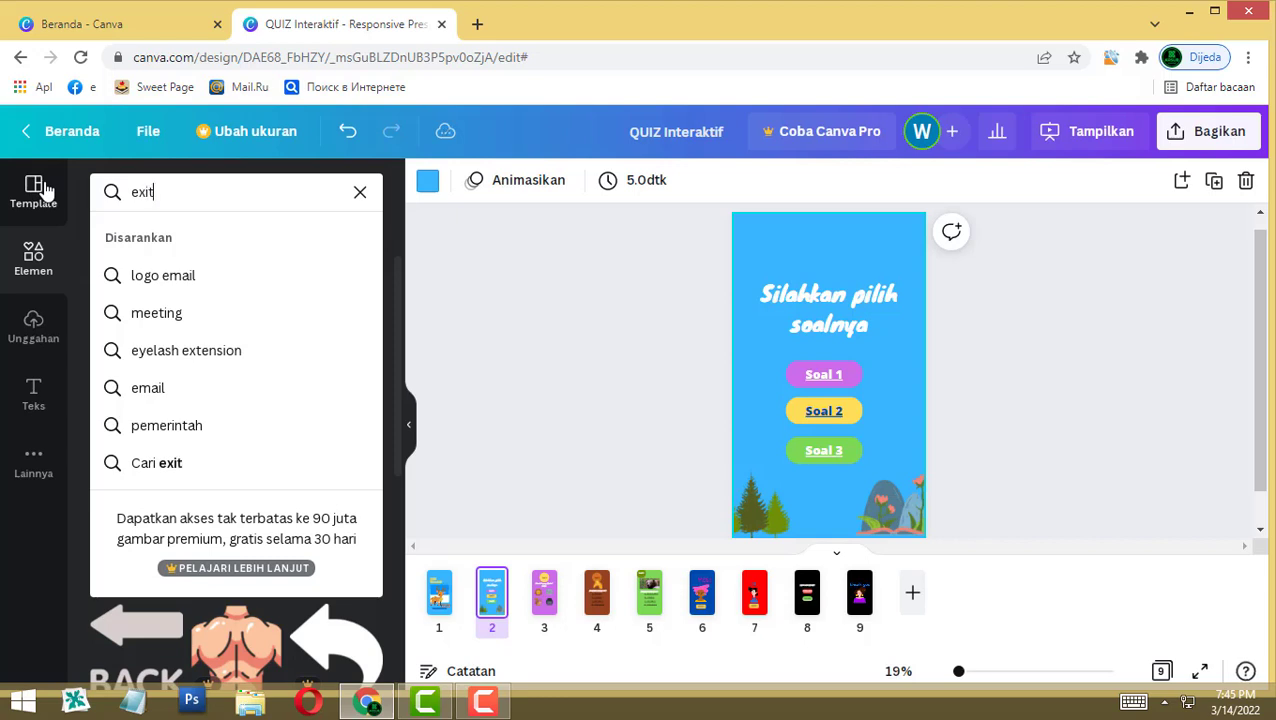
key(Return)
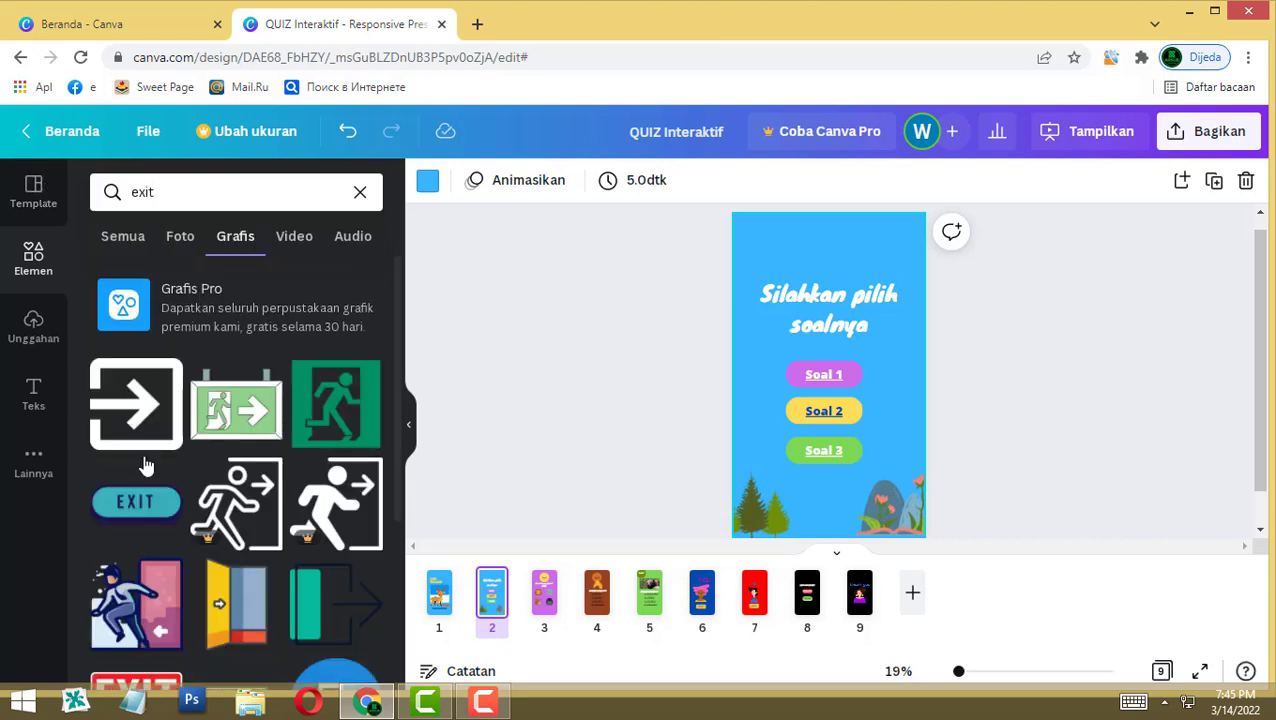
scroll(155, 512, down, 5)
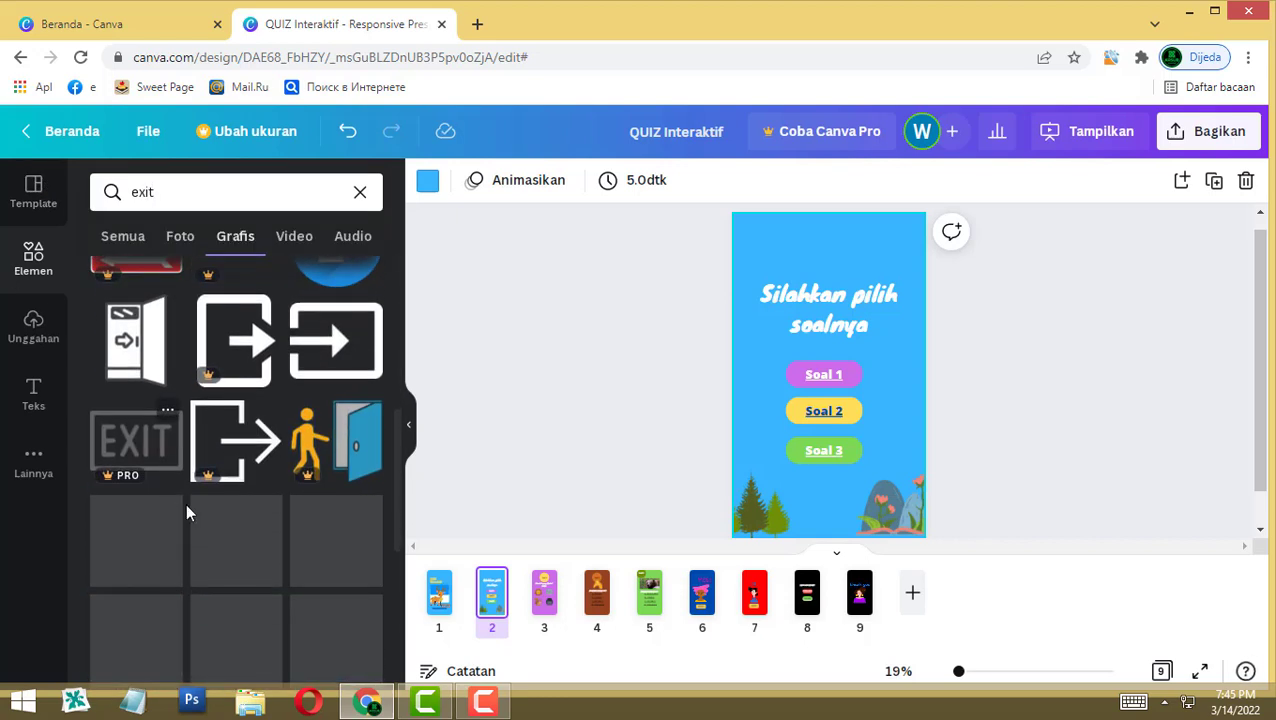
scroll(287, 509, down, 4)
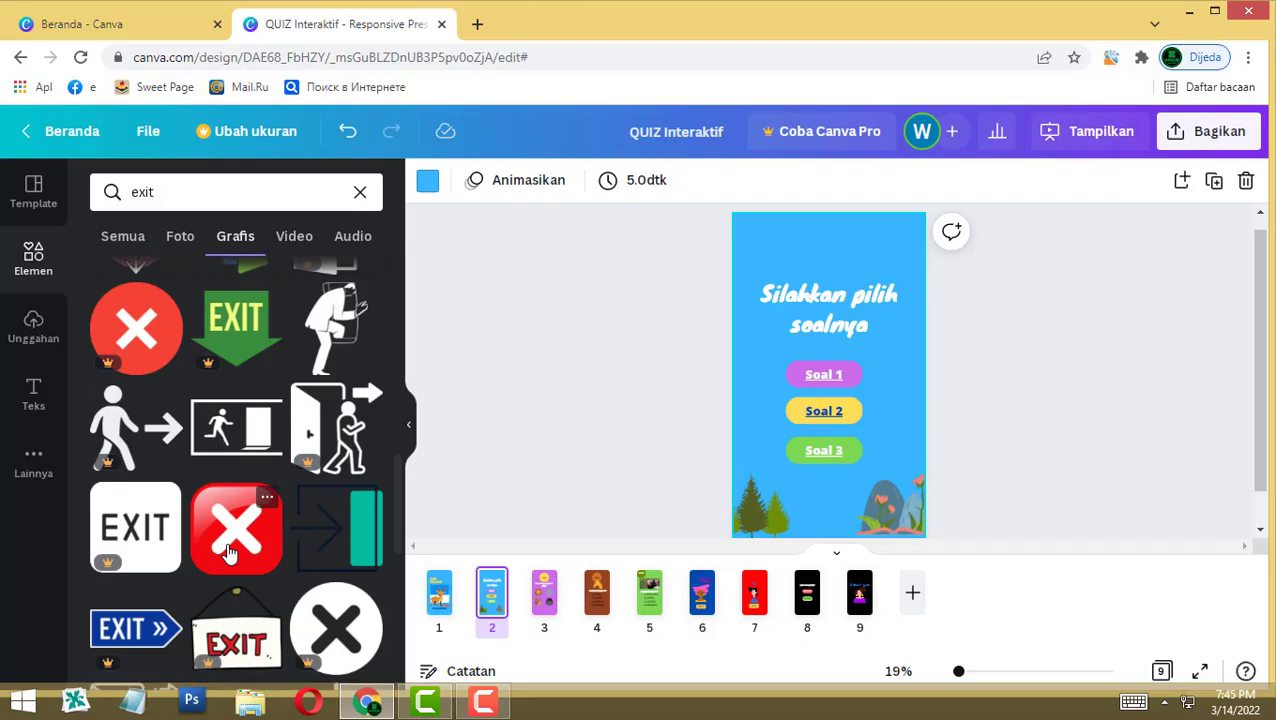
click(229, 551)
Step: Shrink the red X into the top-right corner and link it to page 8
drag(850, 357, 900, 214)
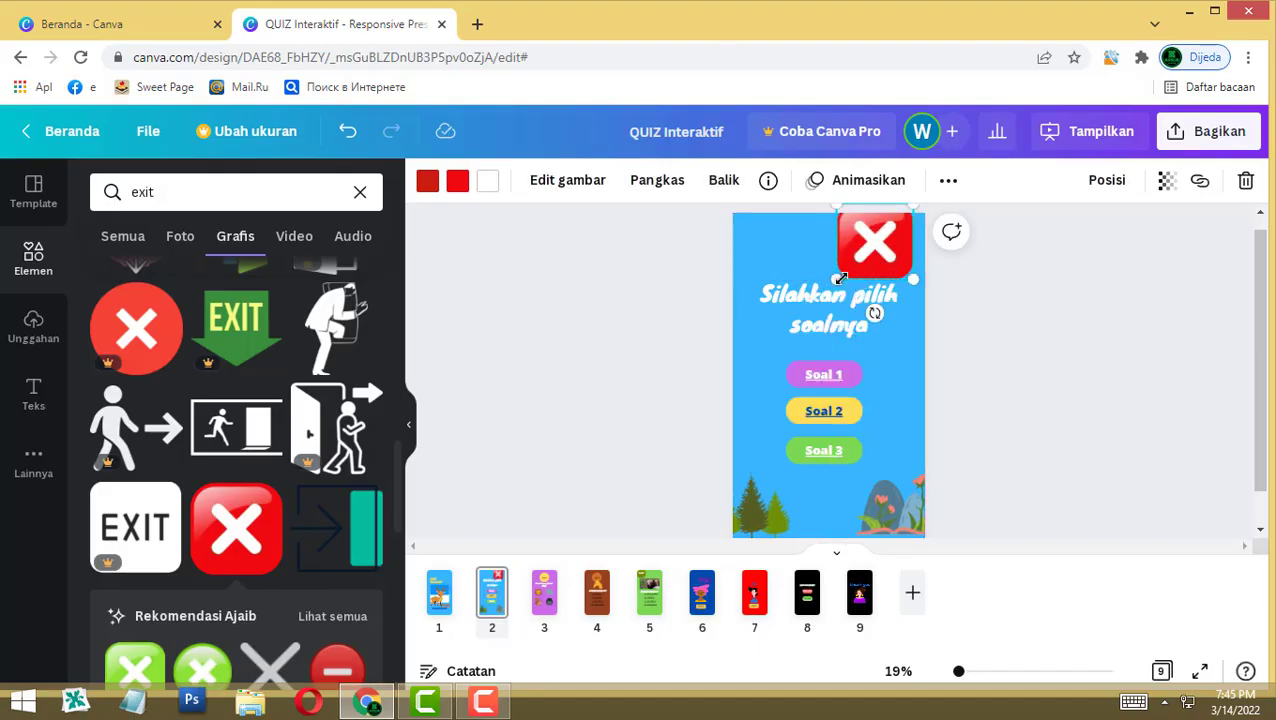
drag(840, 278, 897, 243)
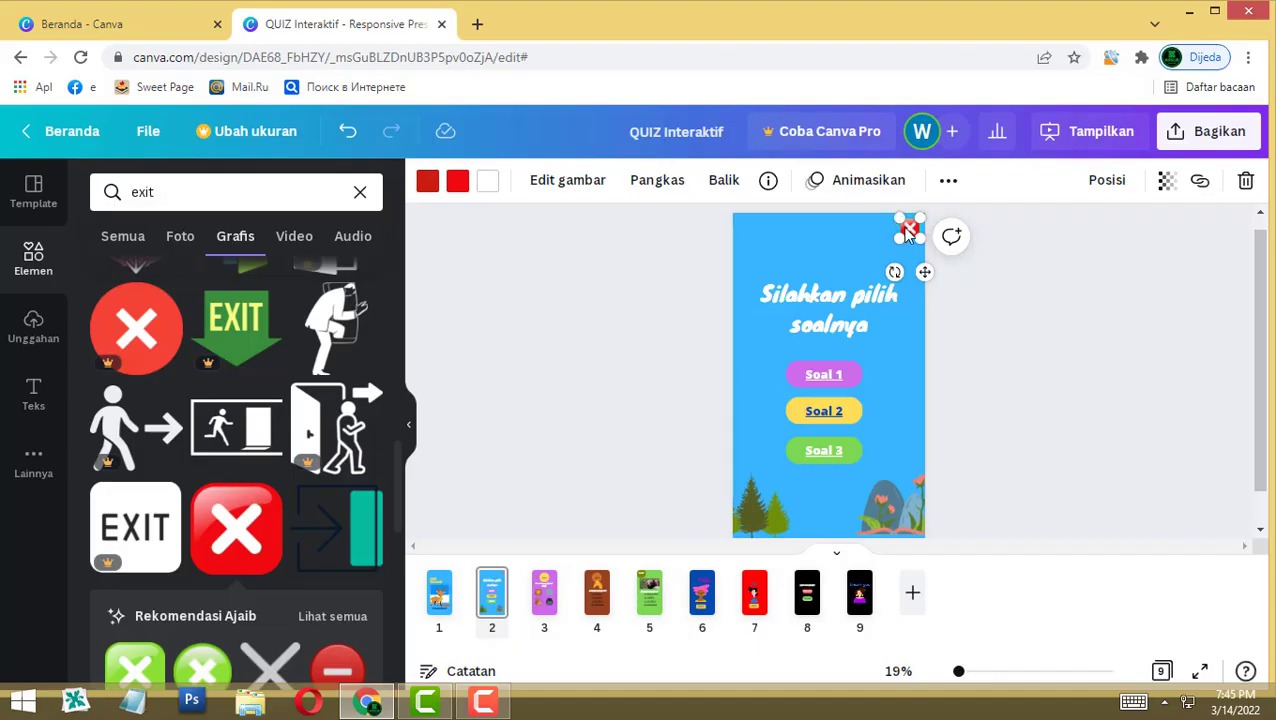
click(1200, 183)
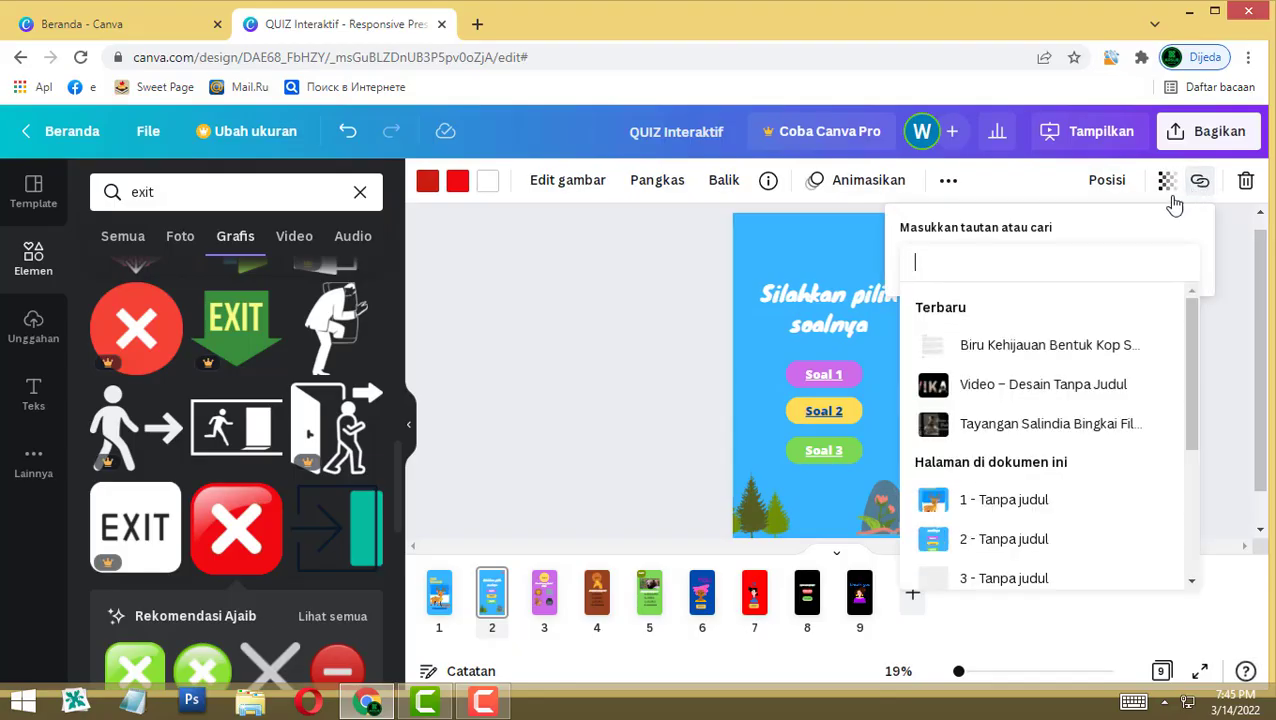
scroll(1028, 425, down, 3)
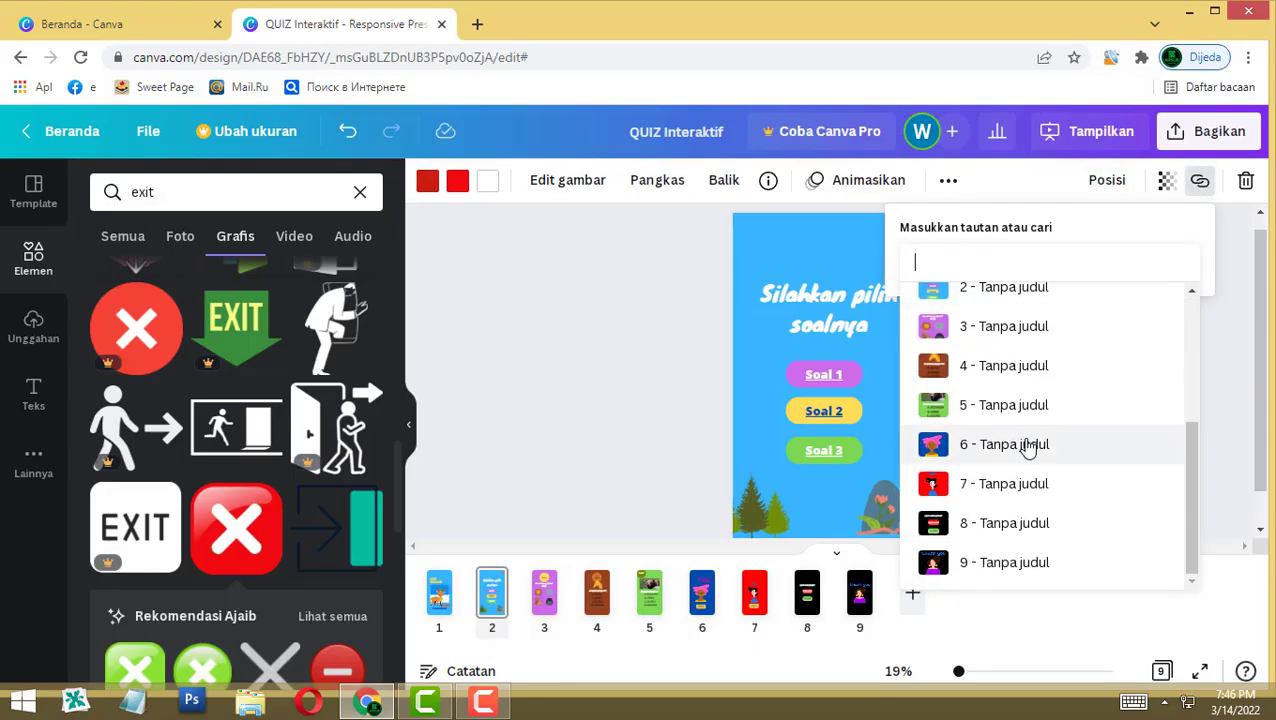
click(1006, 525)
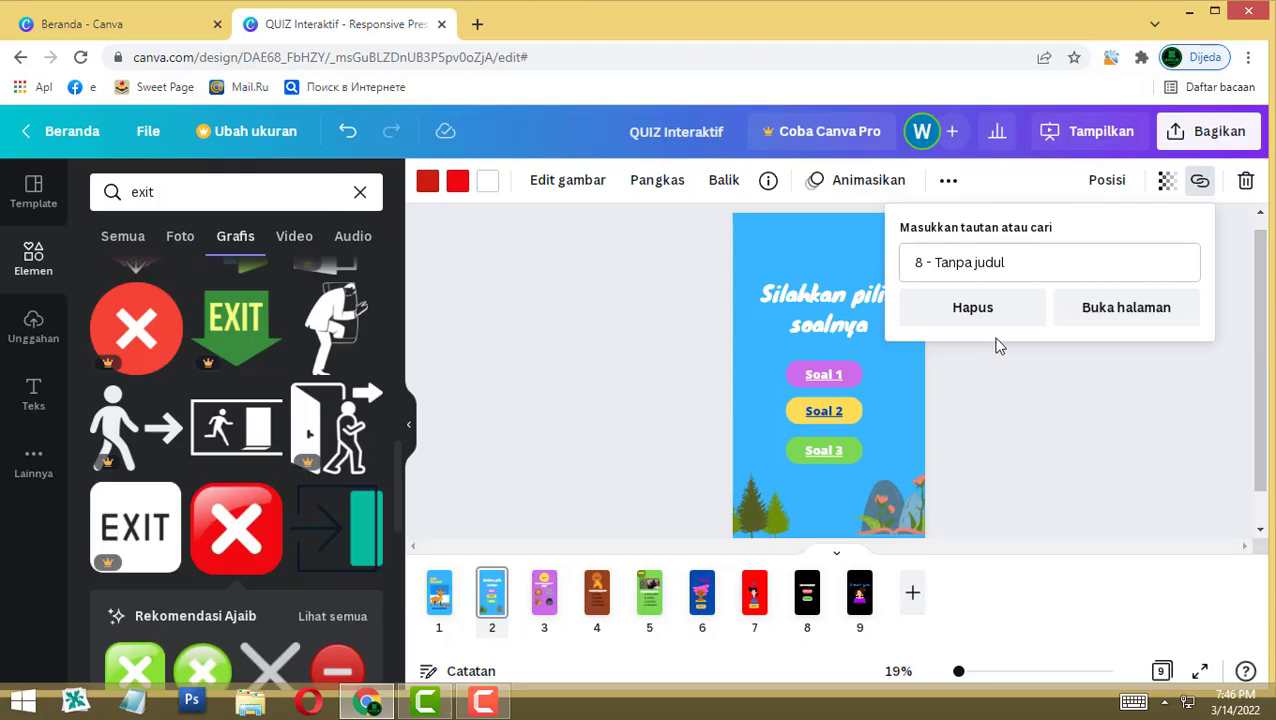
click(1090, 372)
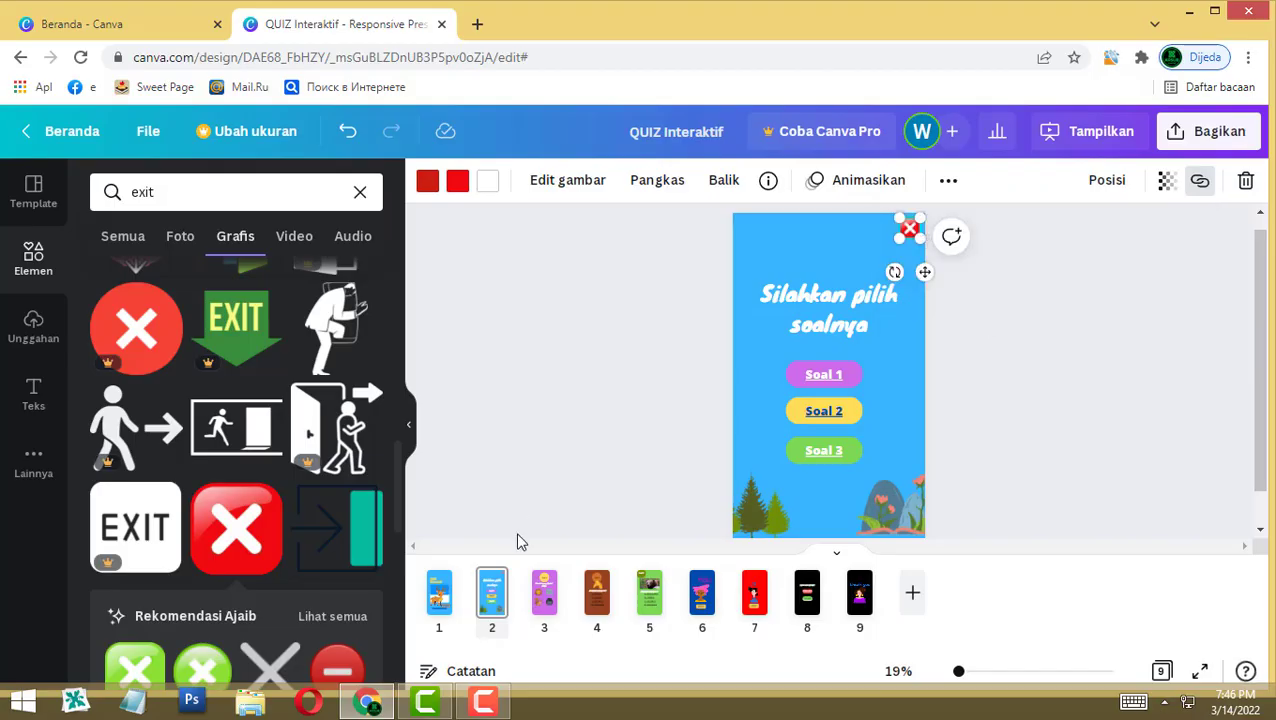
Step: On page 1, check which page the NEXT button links to
click(439, 595)
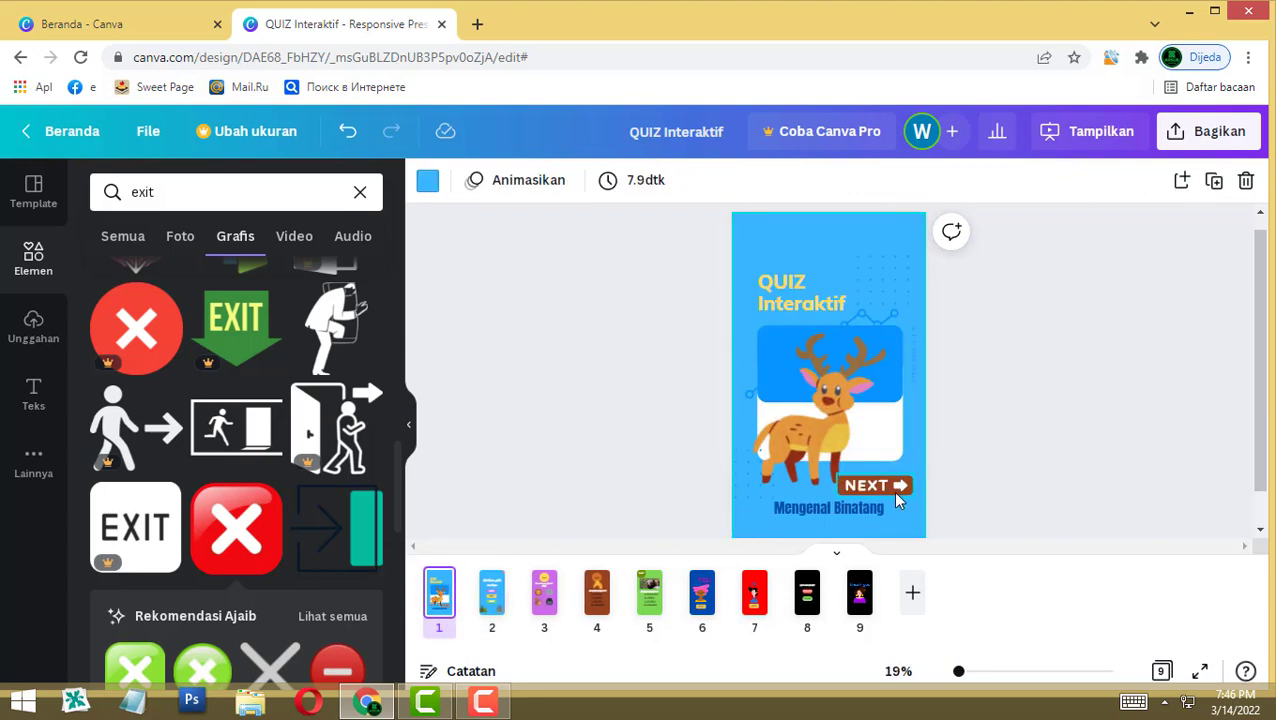
click(894, 493)
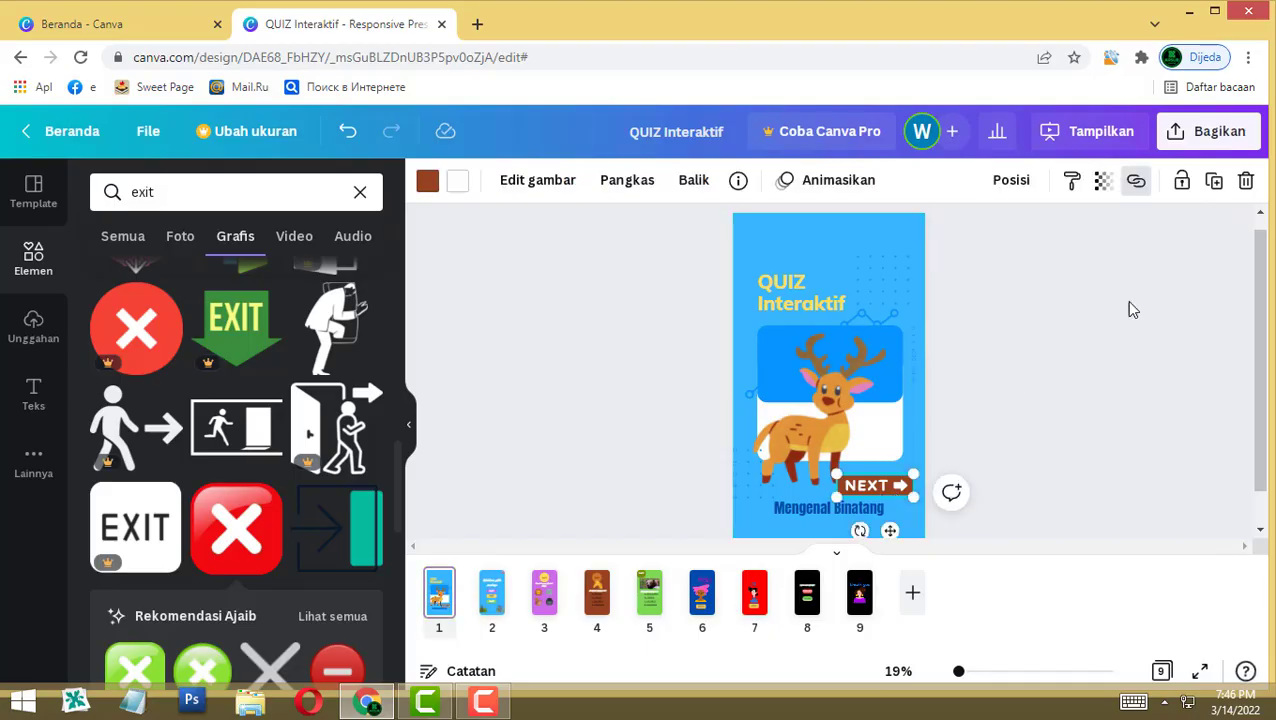
click(1140, 181)
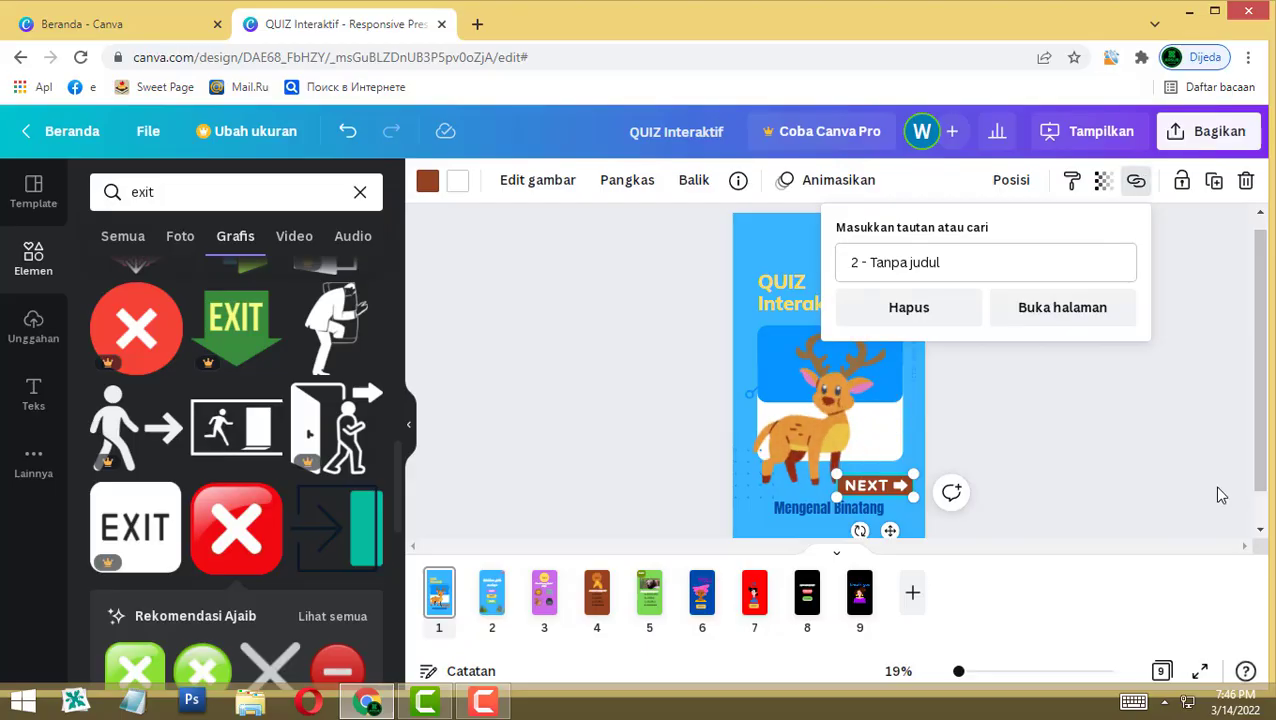
click(1163, 488)
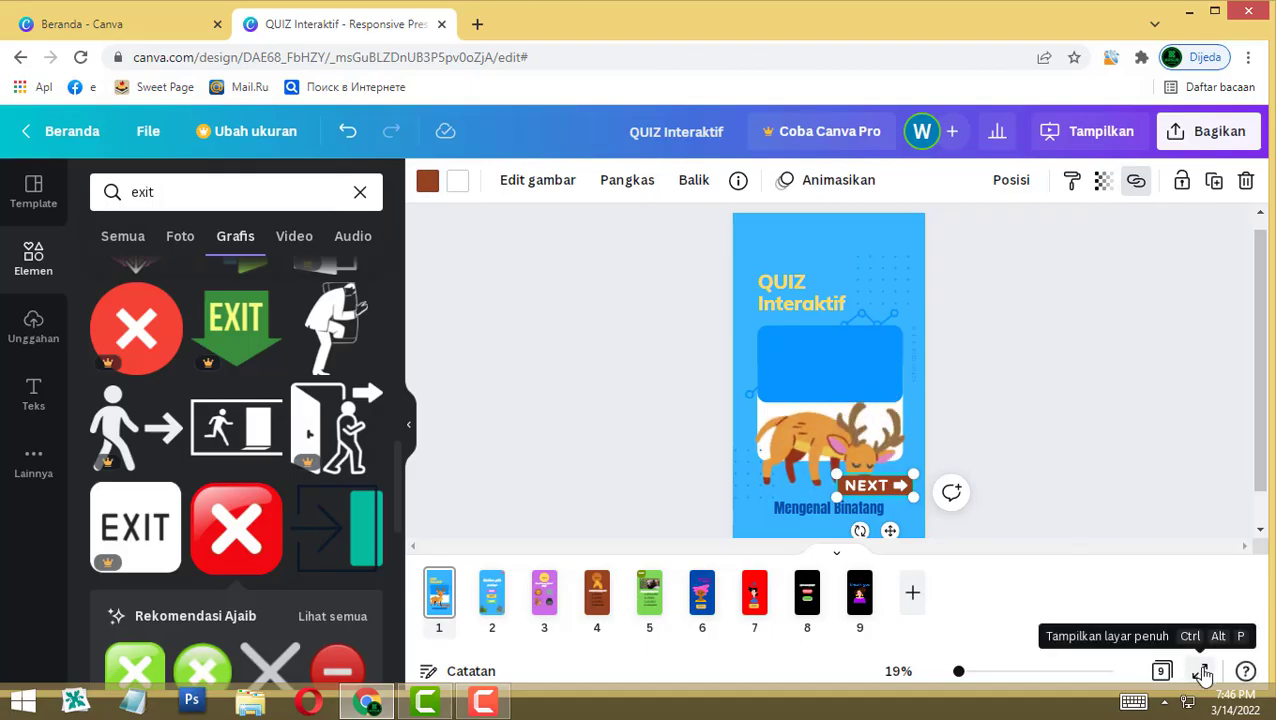
Step: Present fullscreen and follow the NEXT and Soal 1 links to the lion question
click(1203, 673)
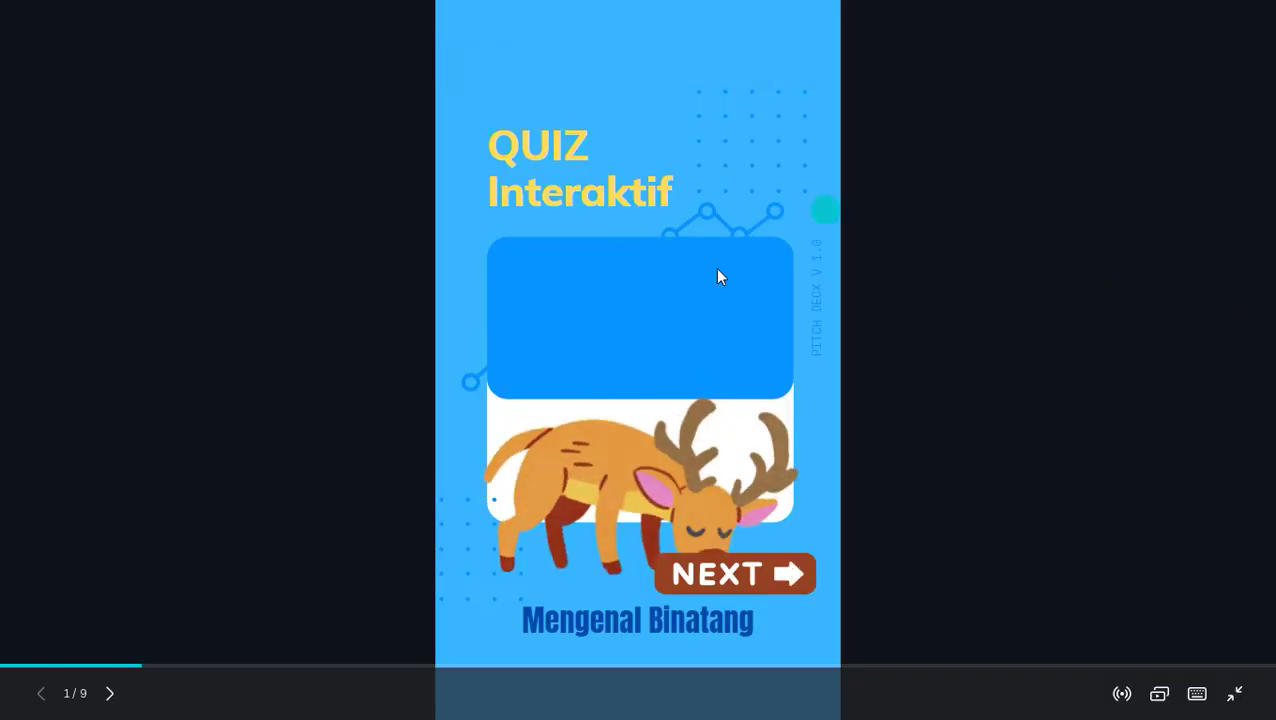
click(785, 584)
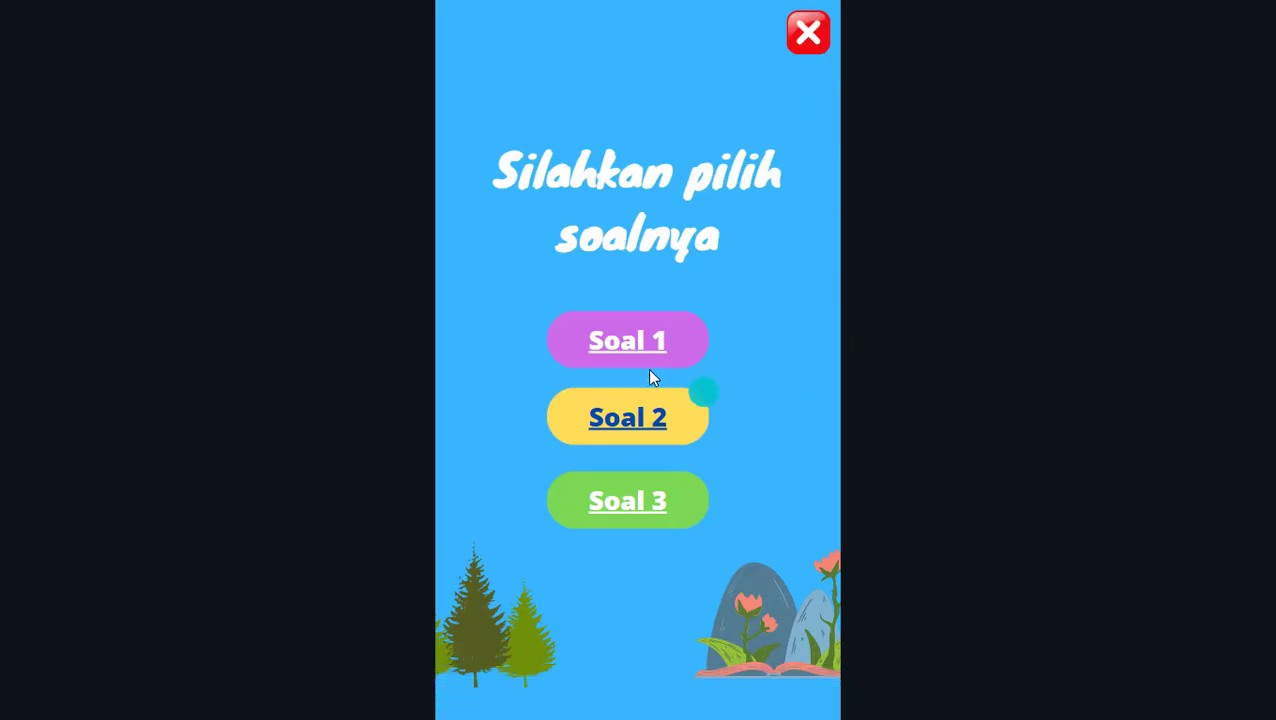
click(628, 347)
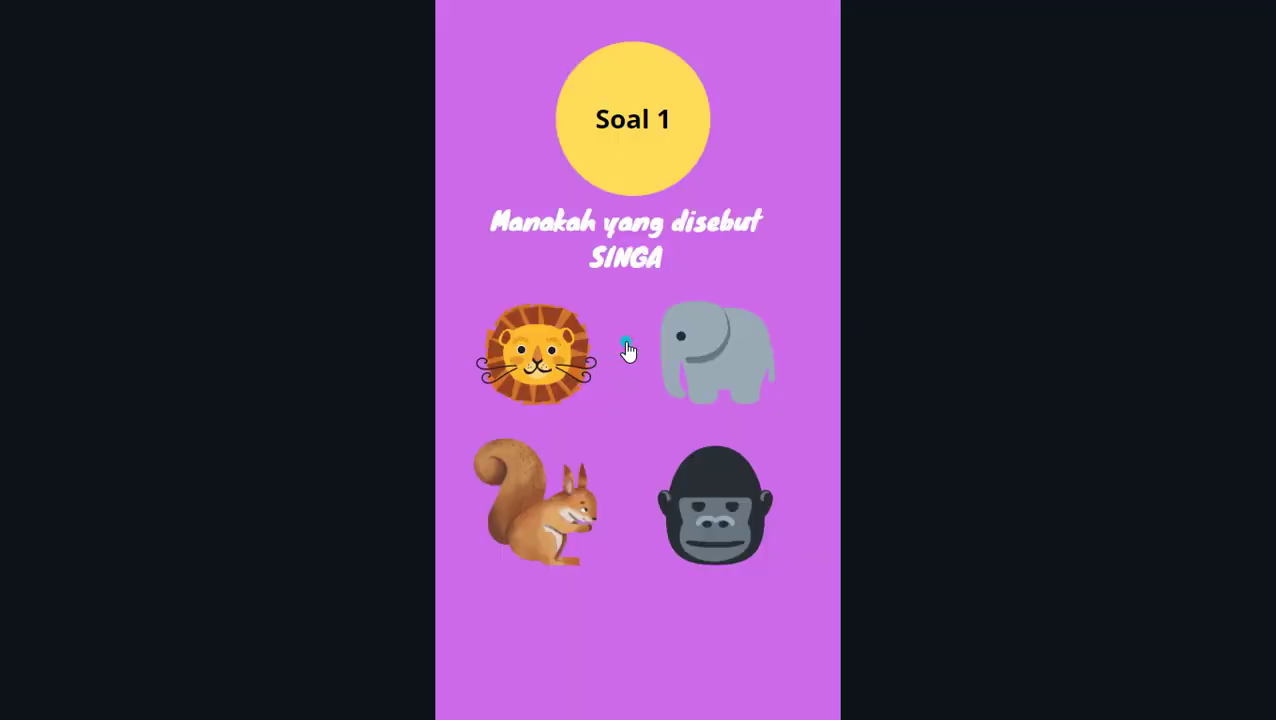
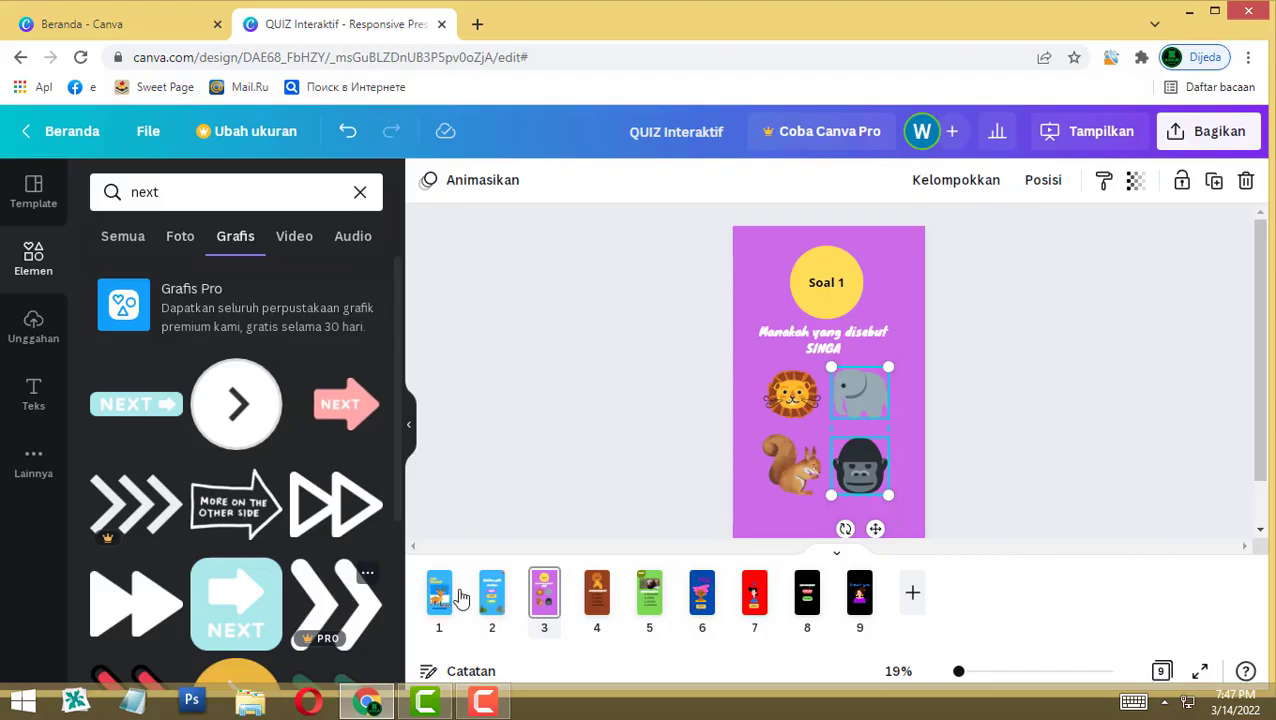
Step: Move the double-chevron arrow to the right edge of the Soal 1 page and shrink it
drag(905, 408, 908, 411)
drag(931, 366, 903, 431)
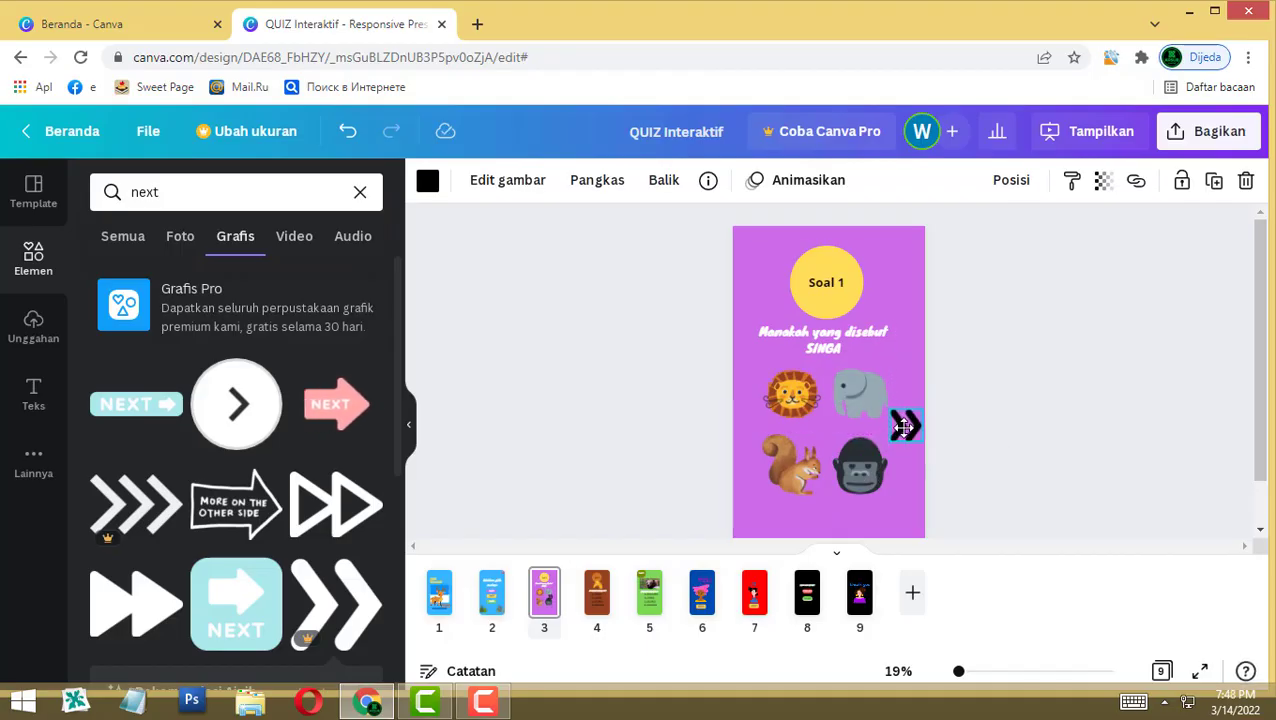
mouse_move(921, 413)
mouse_down()
mouse_move(900, 440)
mouse_move(915, 436)
mouse_move(918, 412)
mouse_up()
click(920, 447)
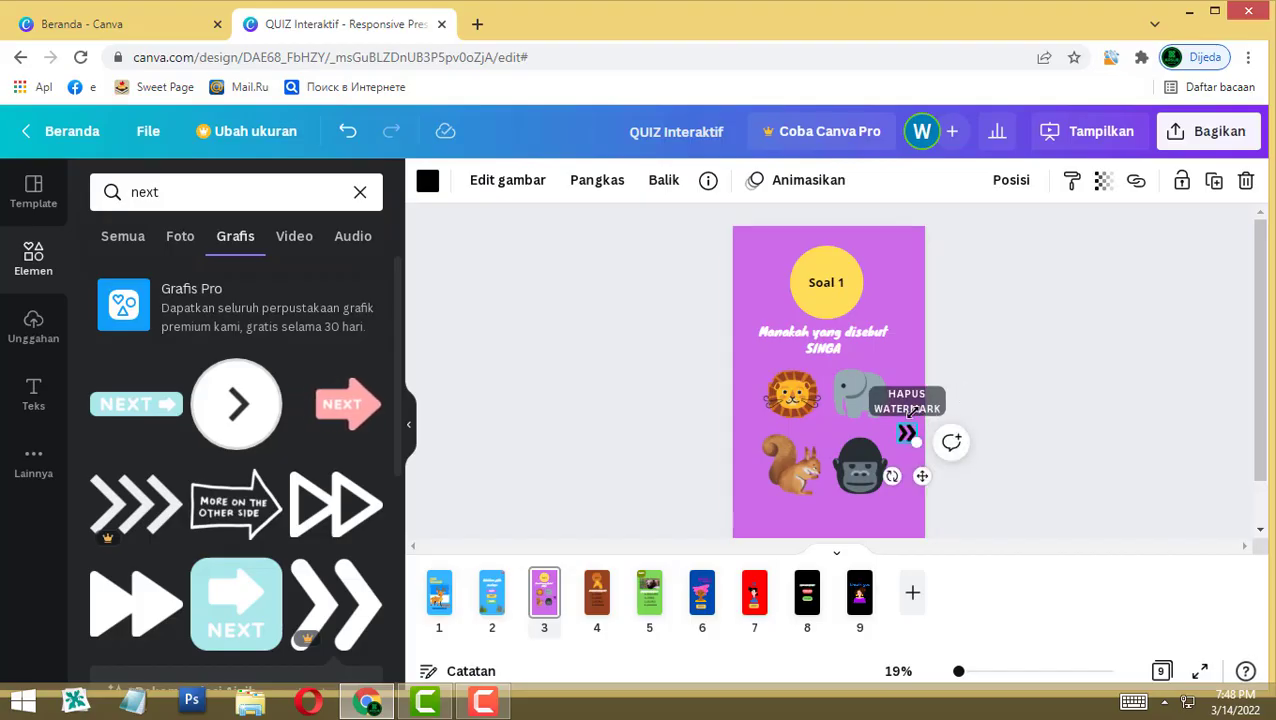
Step: Make the chevron arrow white and copy it, then go to the Soal 2 page
click(427, 182)
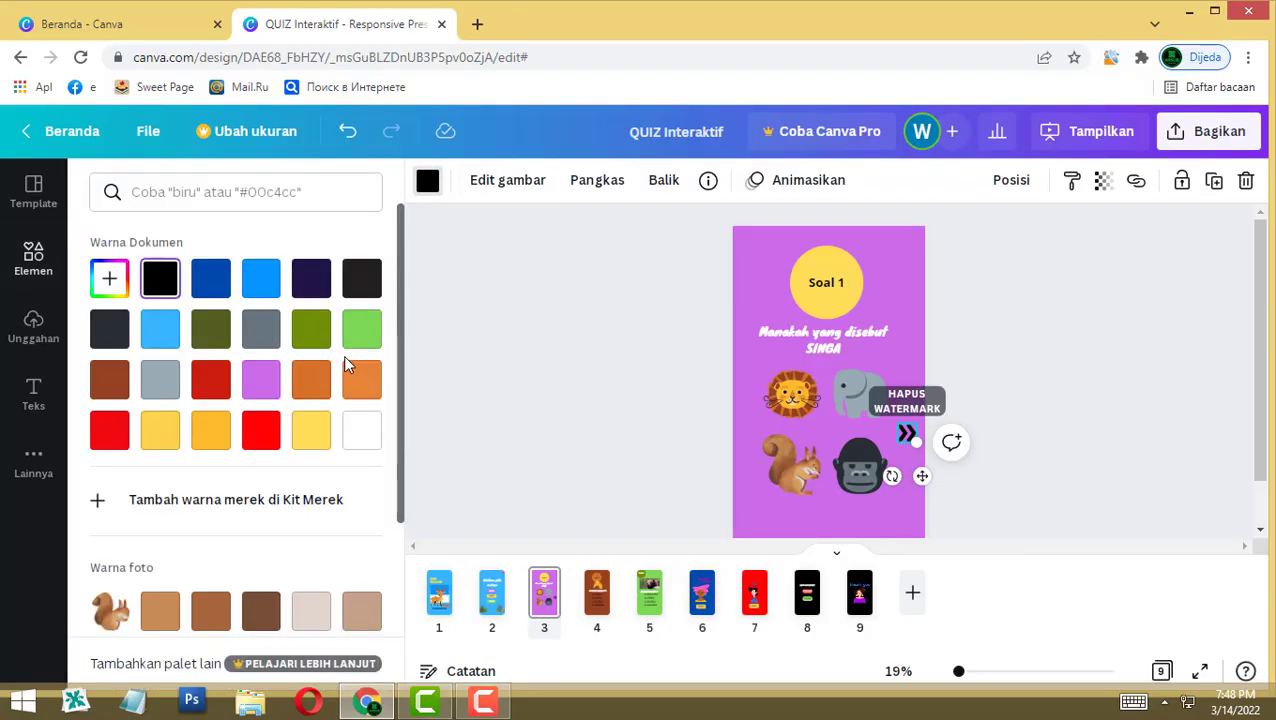
click(362, 431)
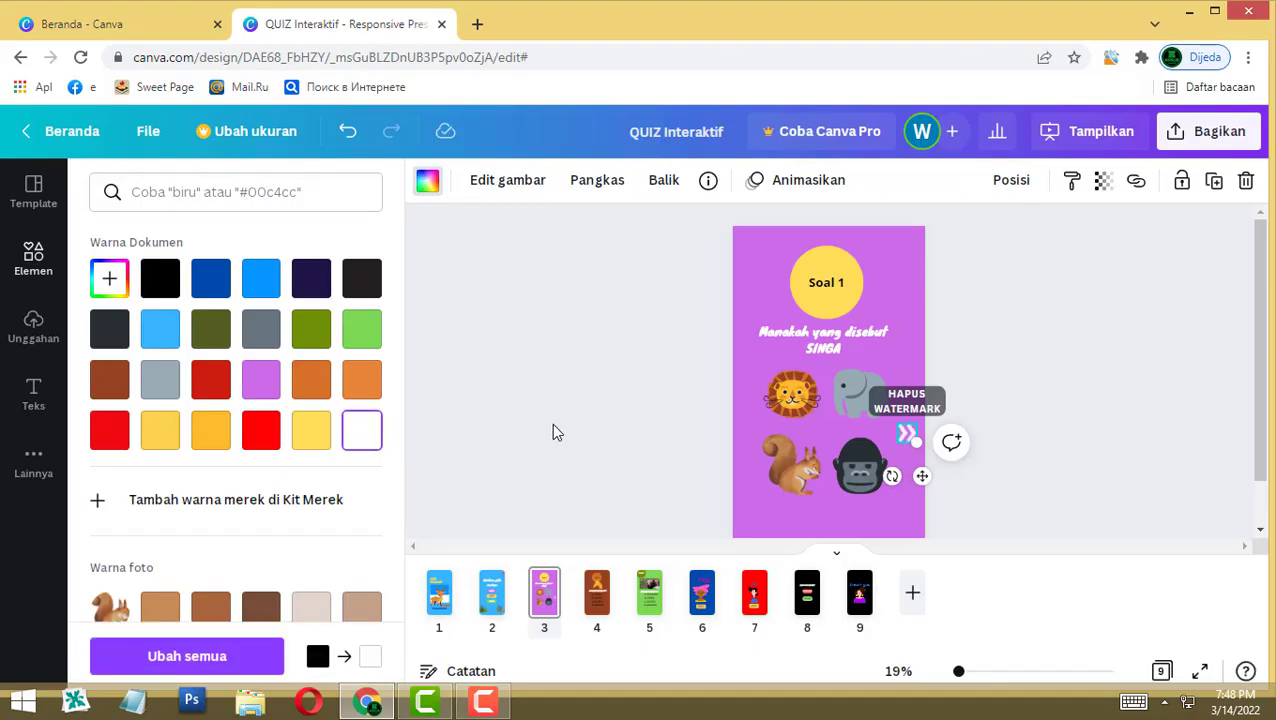
click(551, 423)
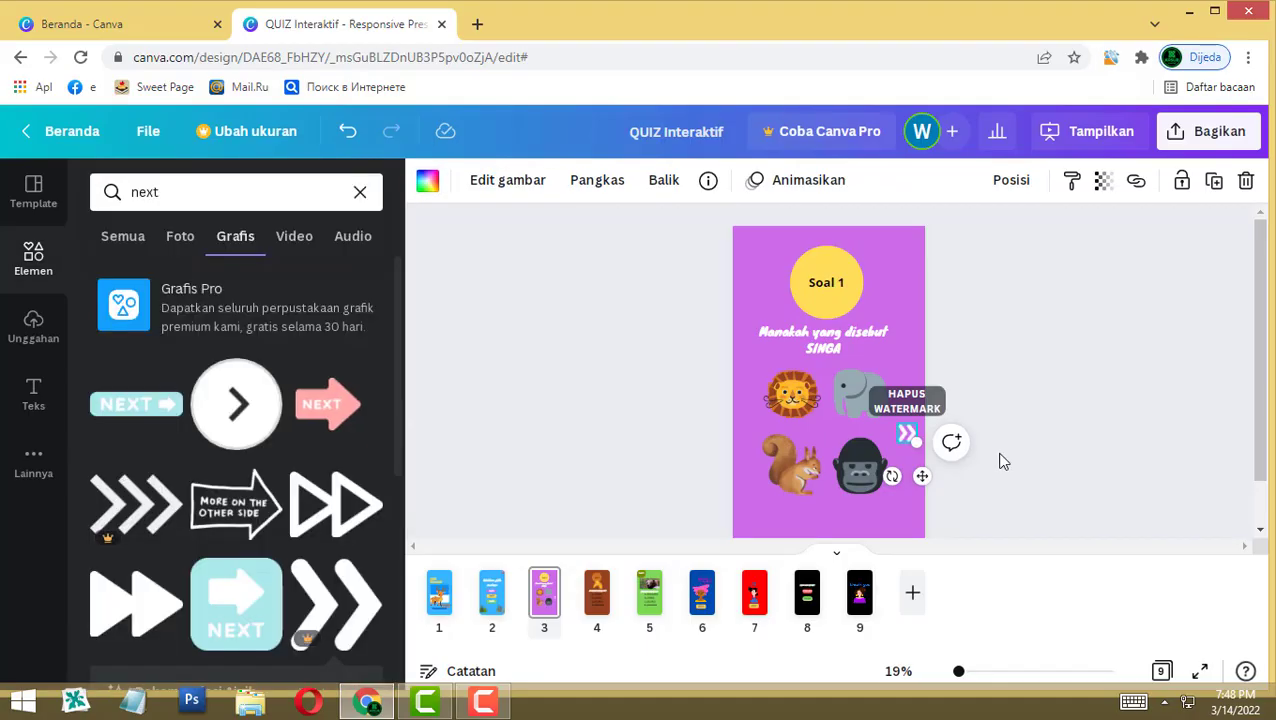
click(908, 432)
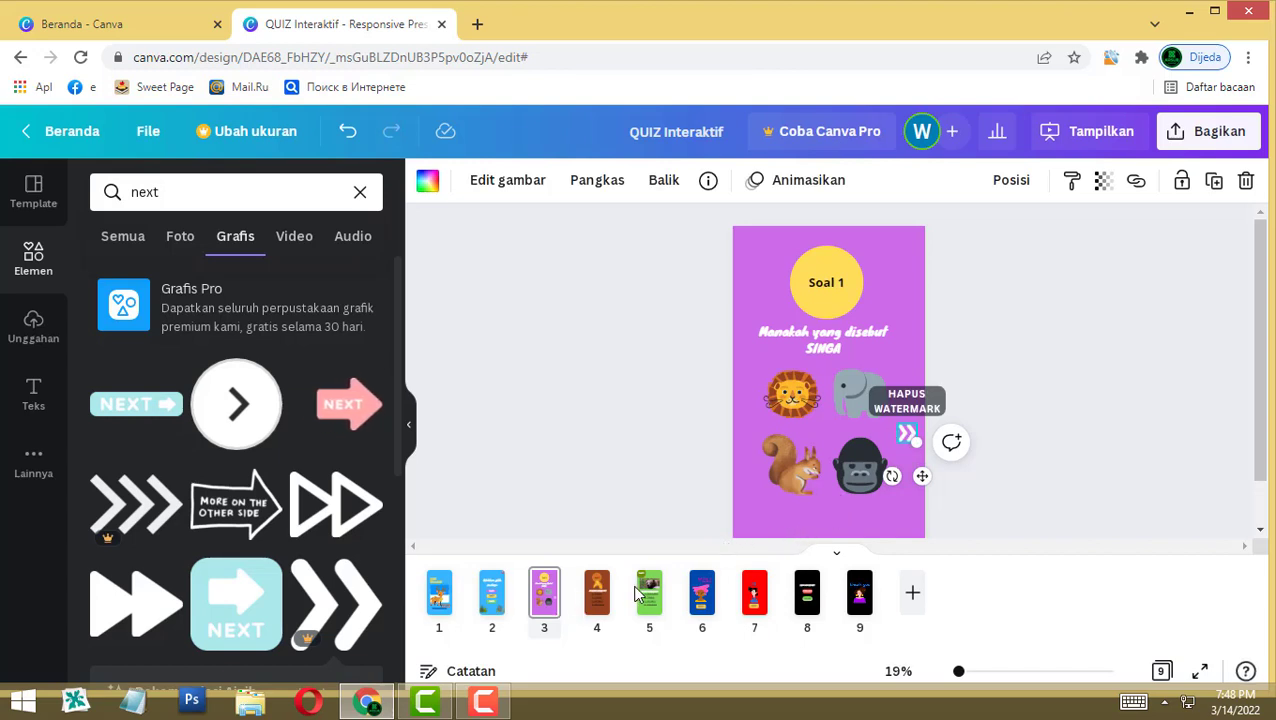
click(596, 600)
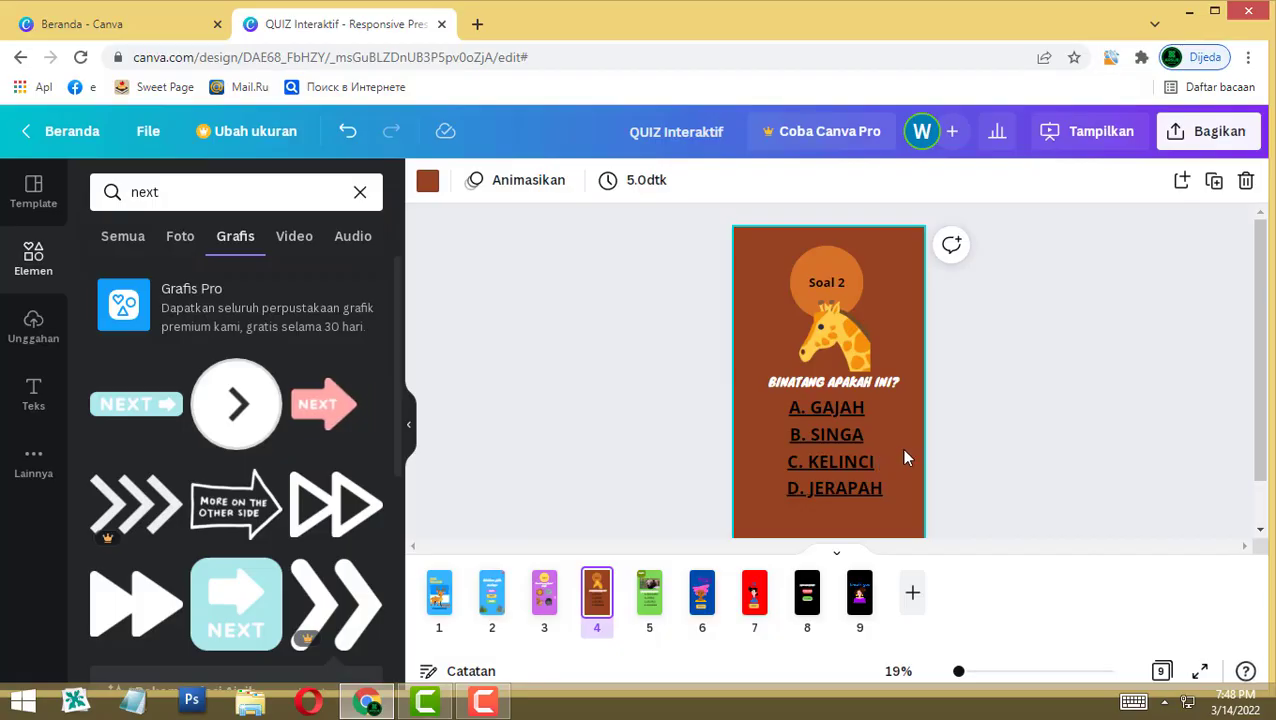
Step: Paste the white arrow onto Soal 2 and Soal 3, flipping the Soal 3 copy horizontally to point back
key(ctrl+v)
click(648, 606)
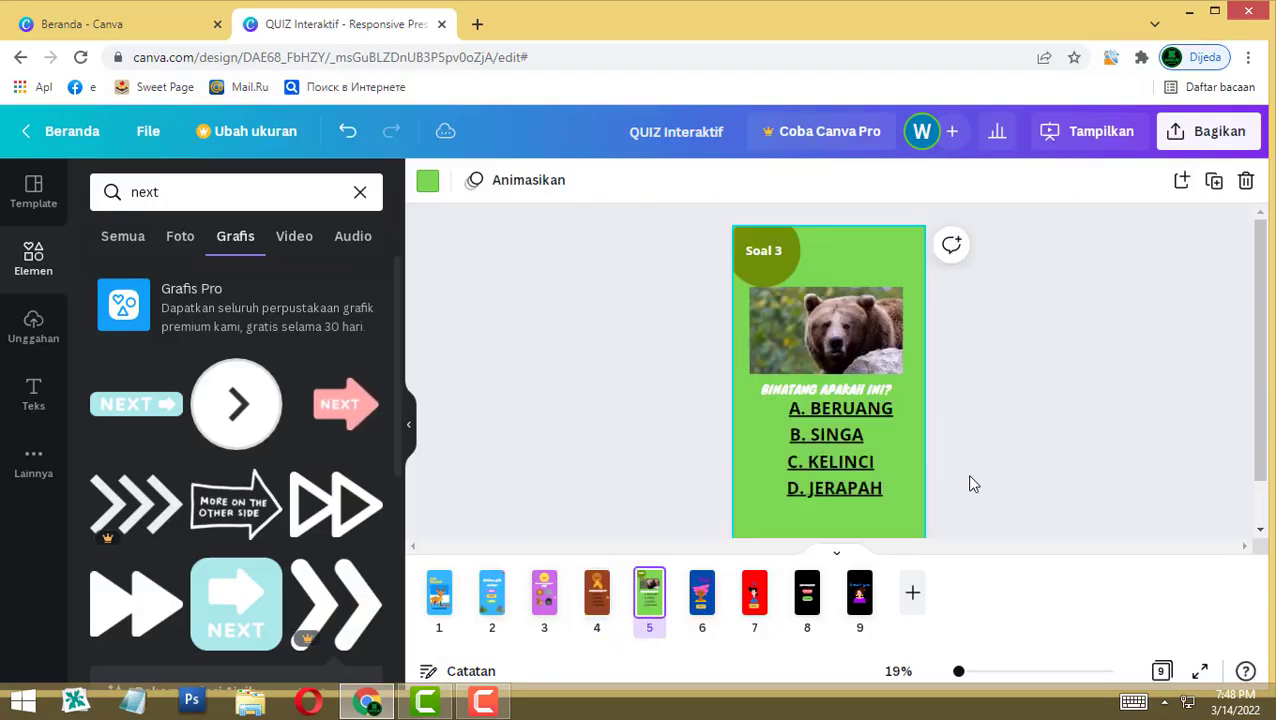
key(ctrl+v)
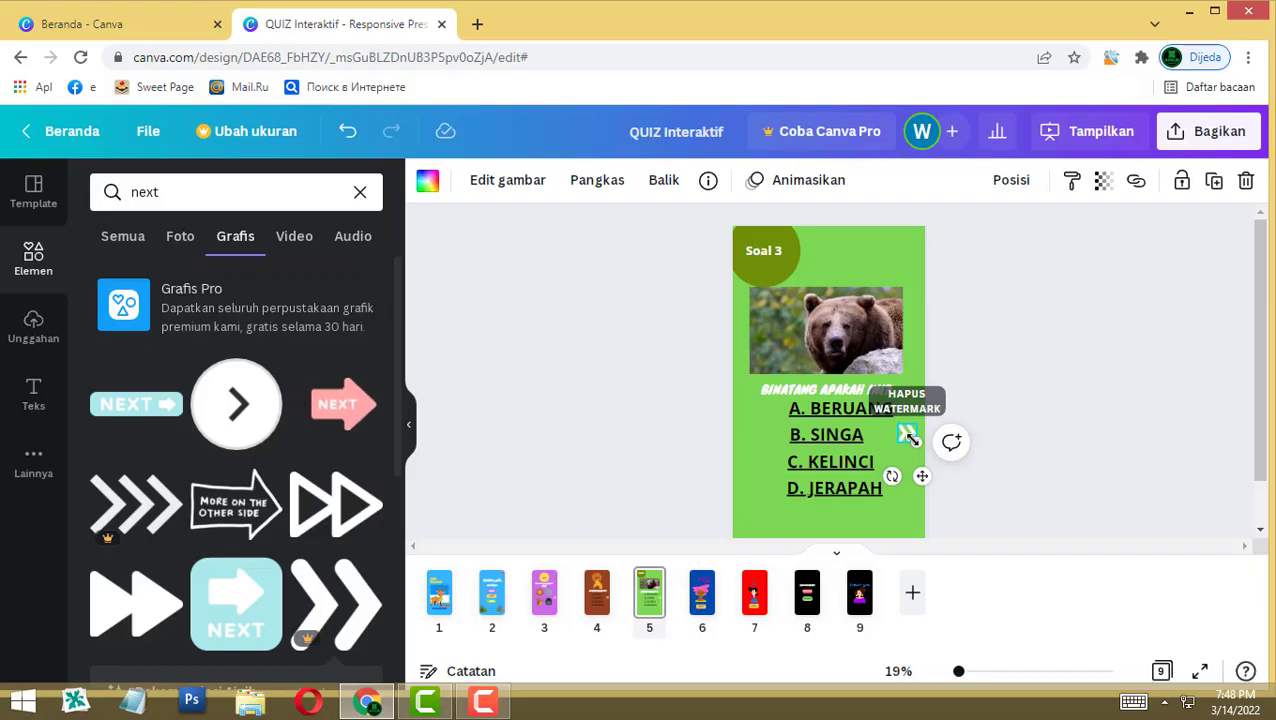
drag(915, 437, 748, 432)
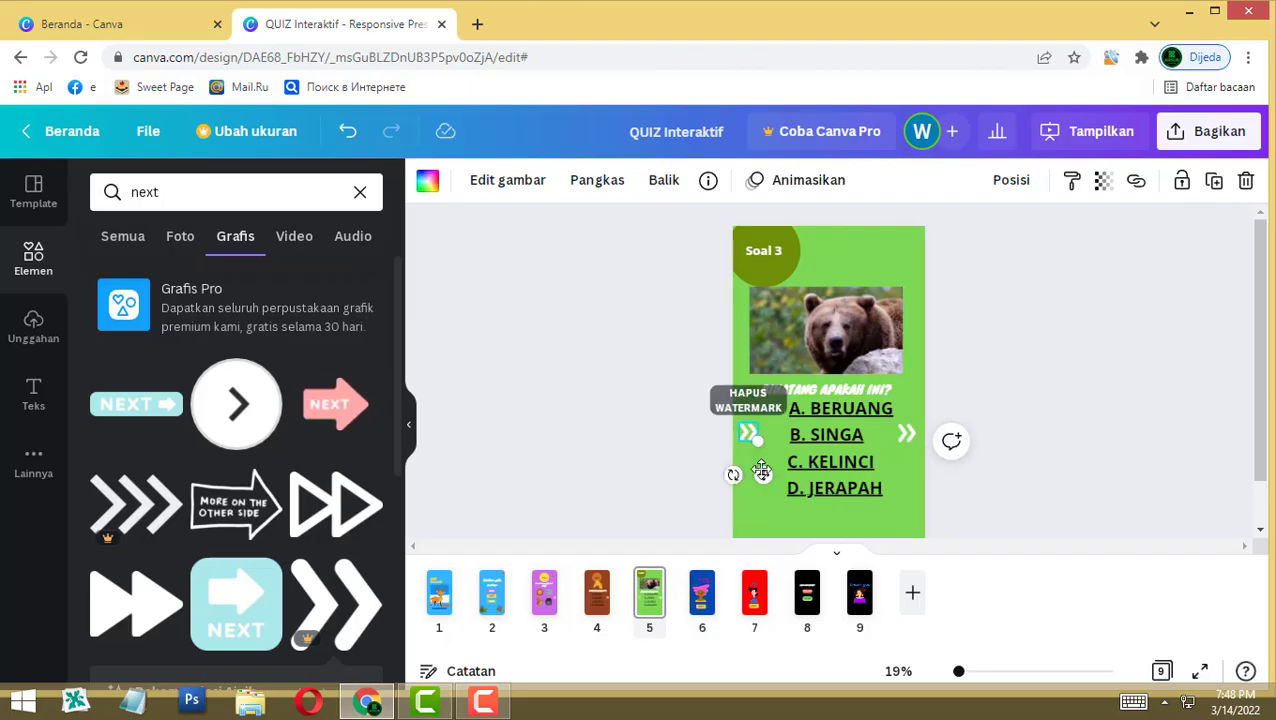
drag(732, 476, 698, 426)
key(ctrl+z)
click(662, 182)
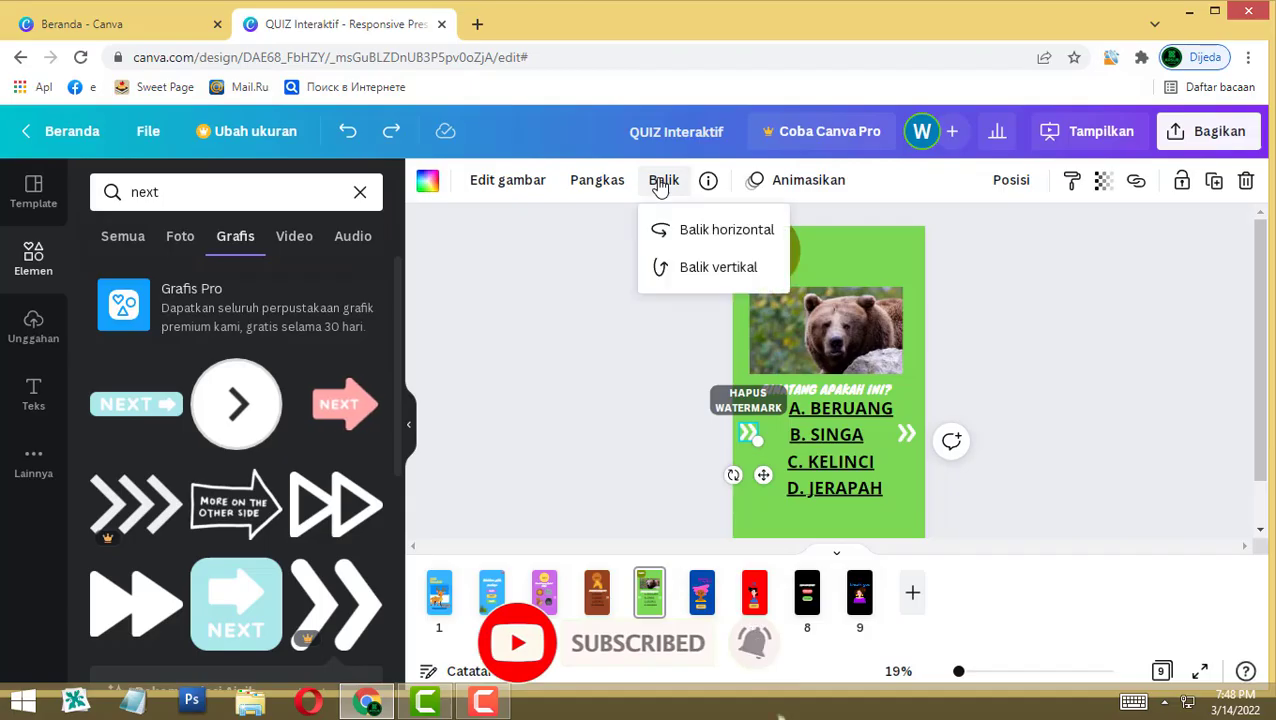
click(689, 229)
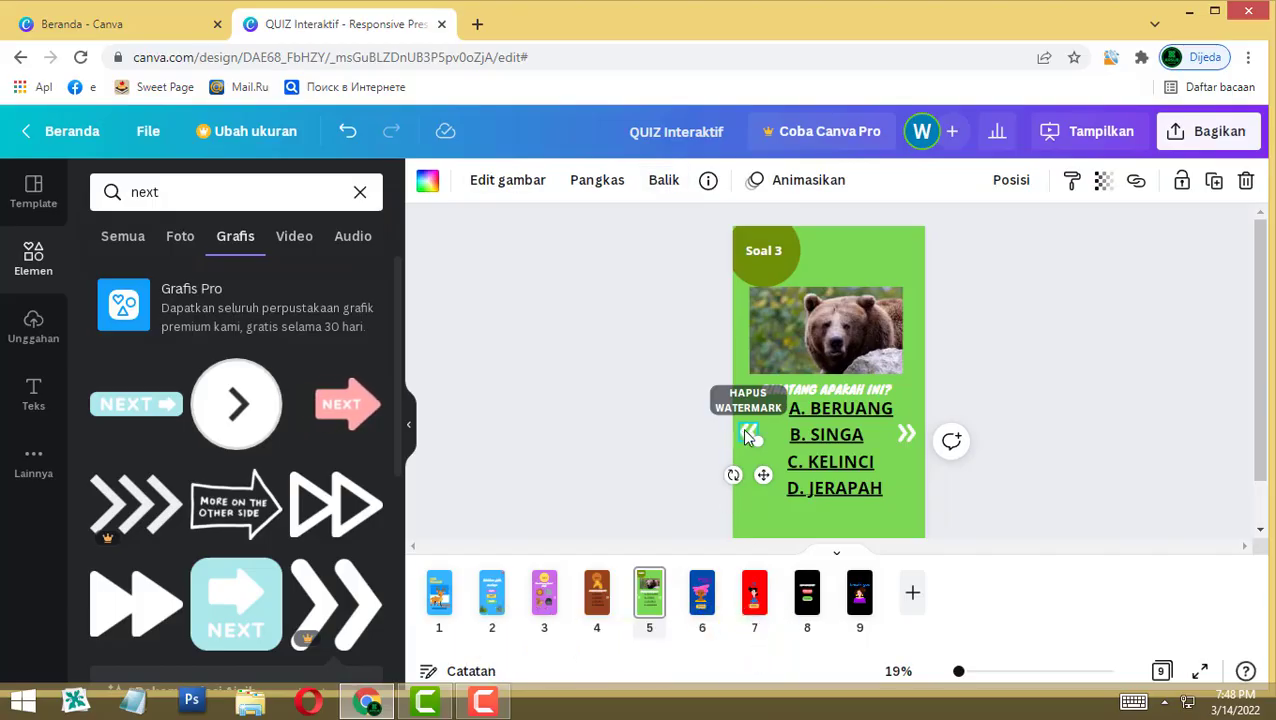
click(655, 598)
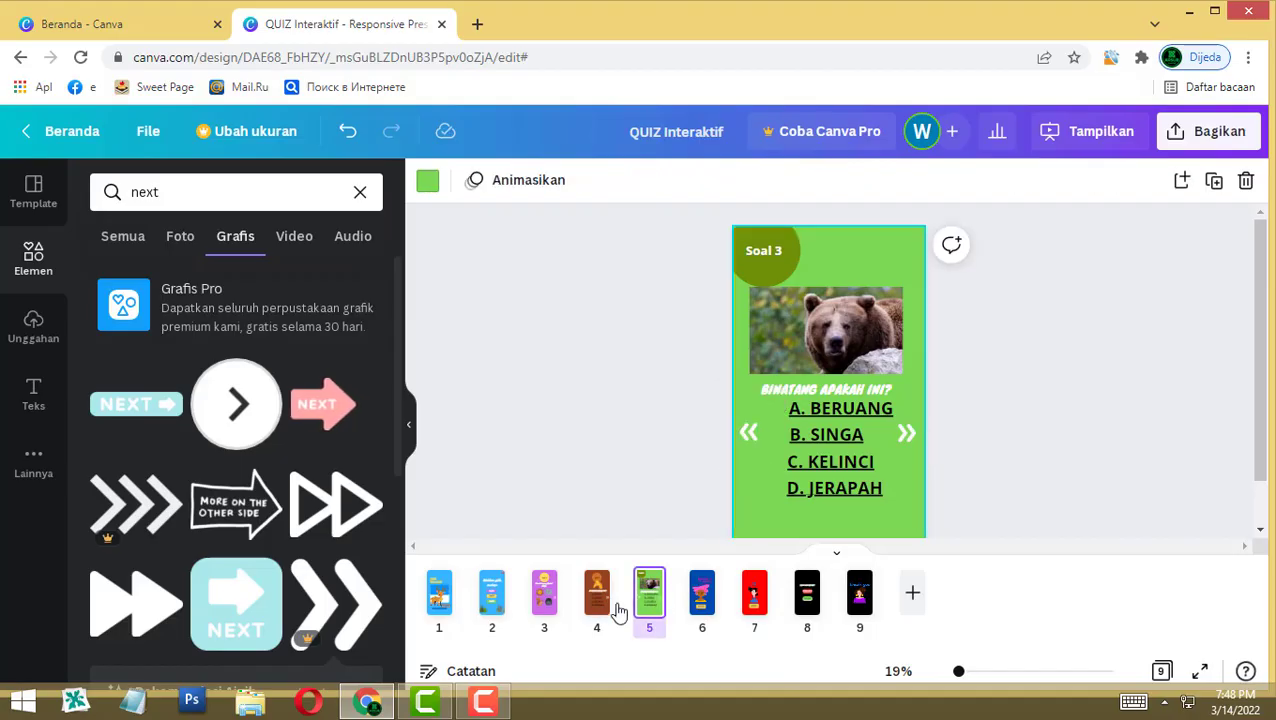
Step: Paste the back arrow onto Soal 1, then delete it since Soal 1 needs none
click(600, 605)
click(540, 598)
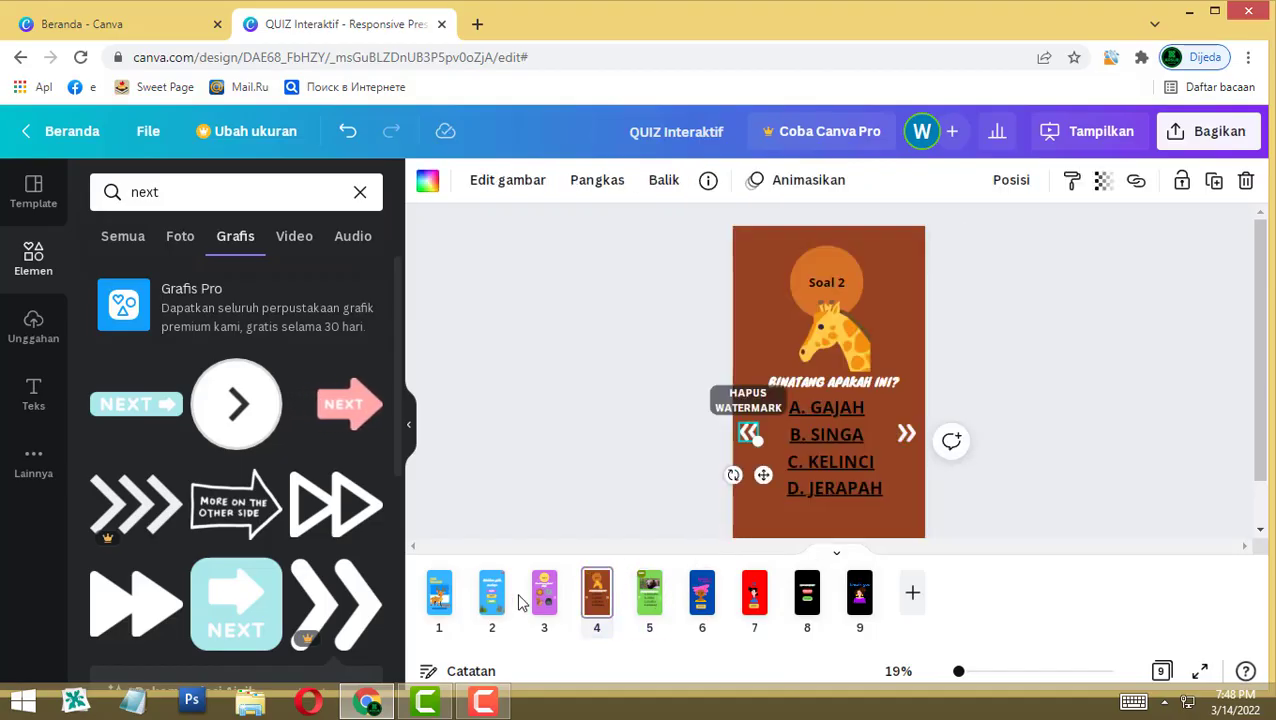
key(ctrl+v)
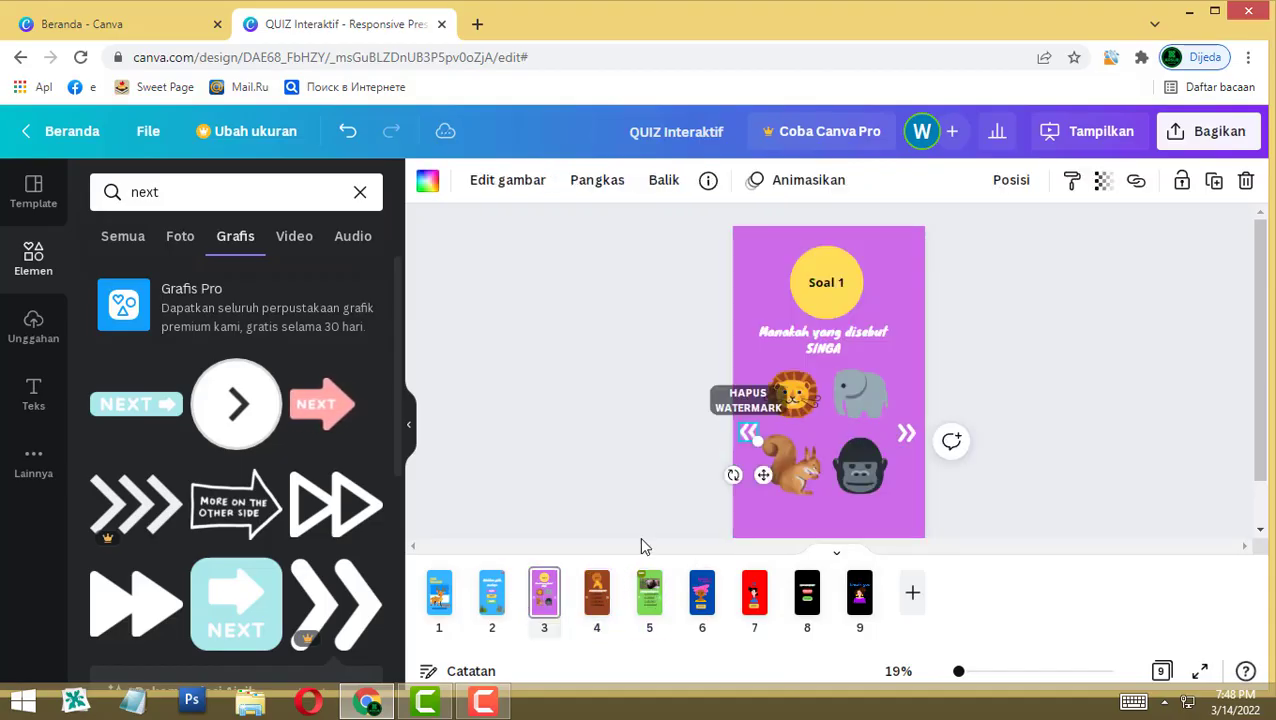
click(590, 463)
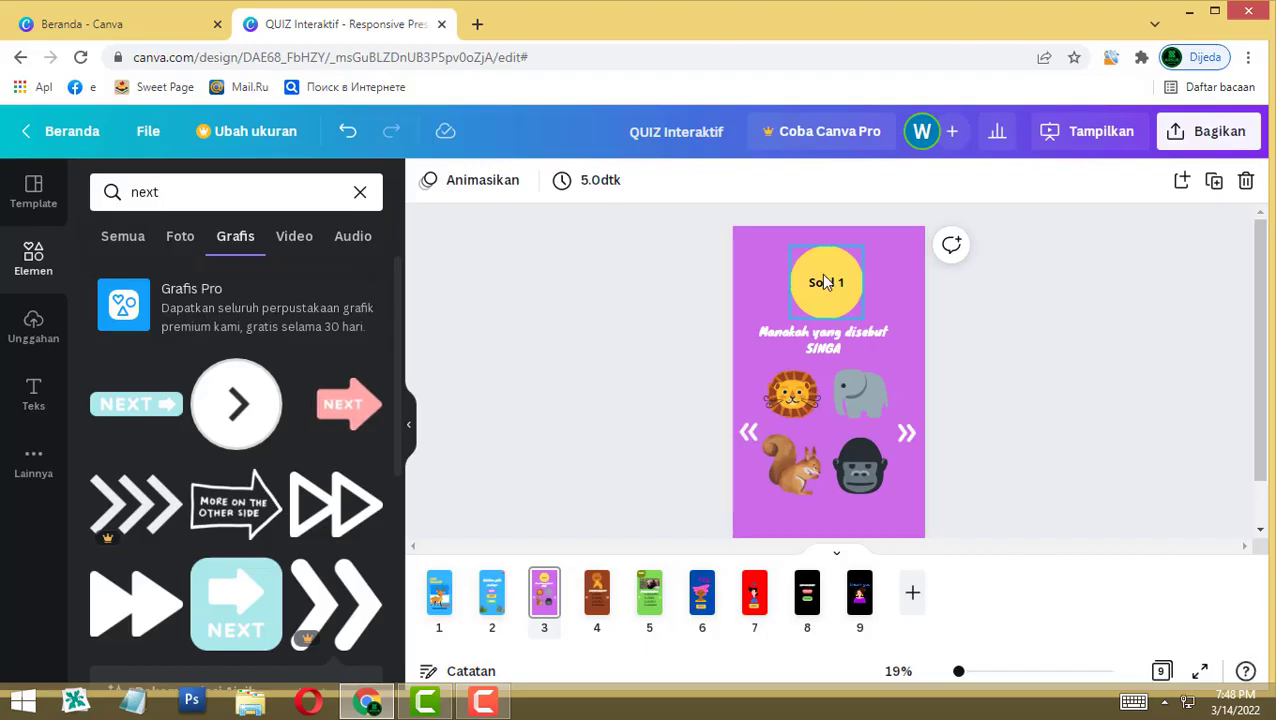
click(748, 436)
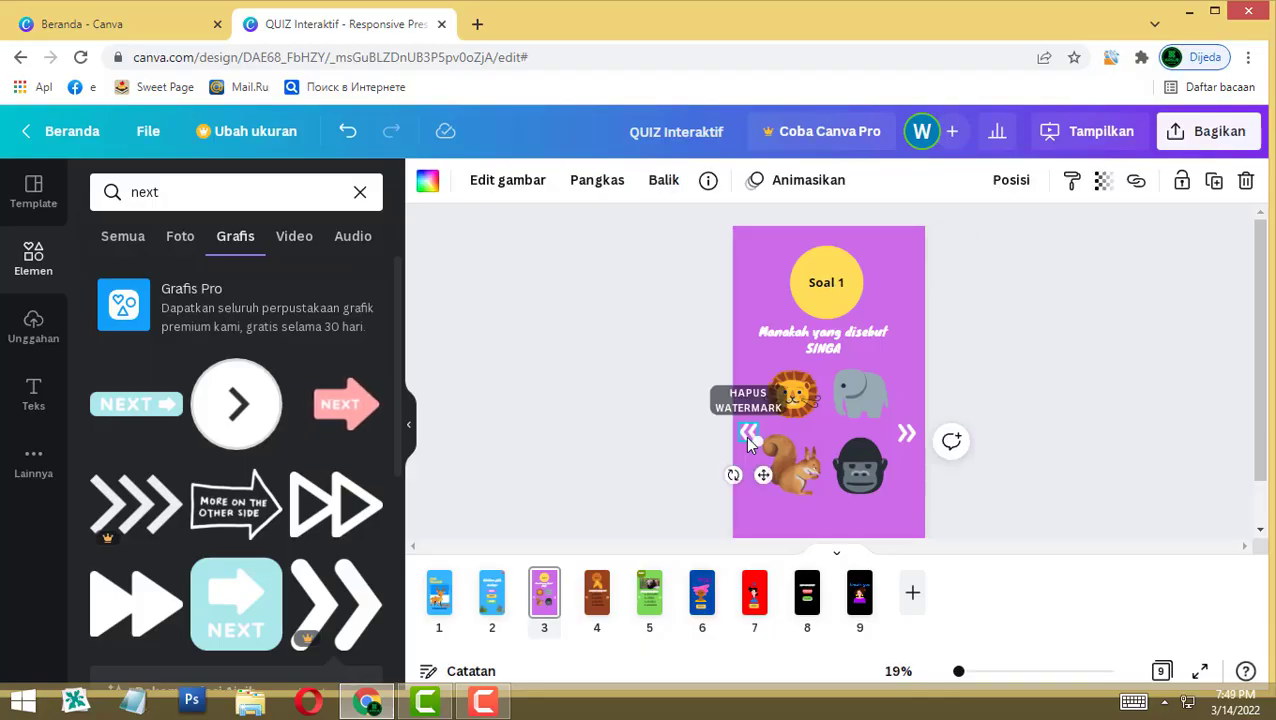
key(Delete)
Step: Delete the next arrow from the Soal 3 bear page
click(651, 596)
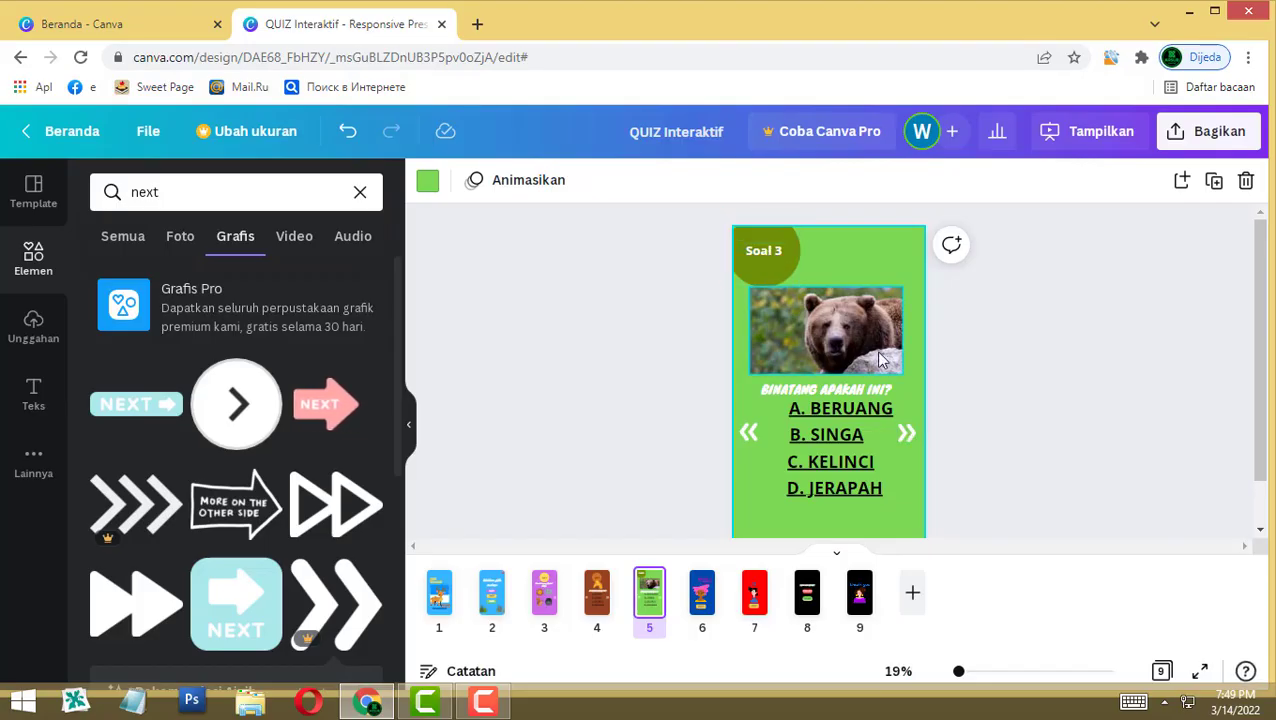
click(982, 421)
click(907, 434)
key(Delete)
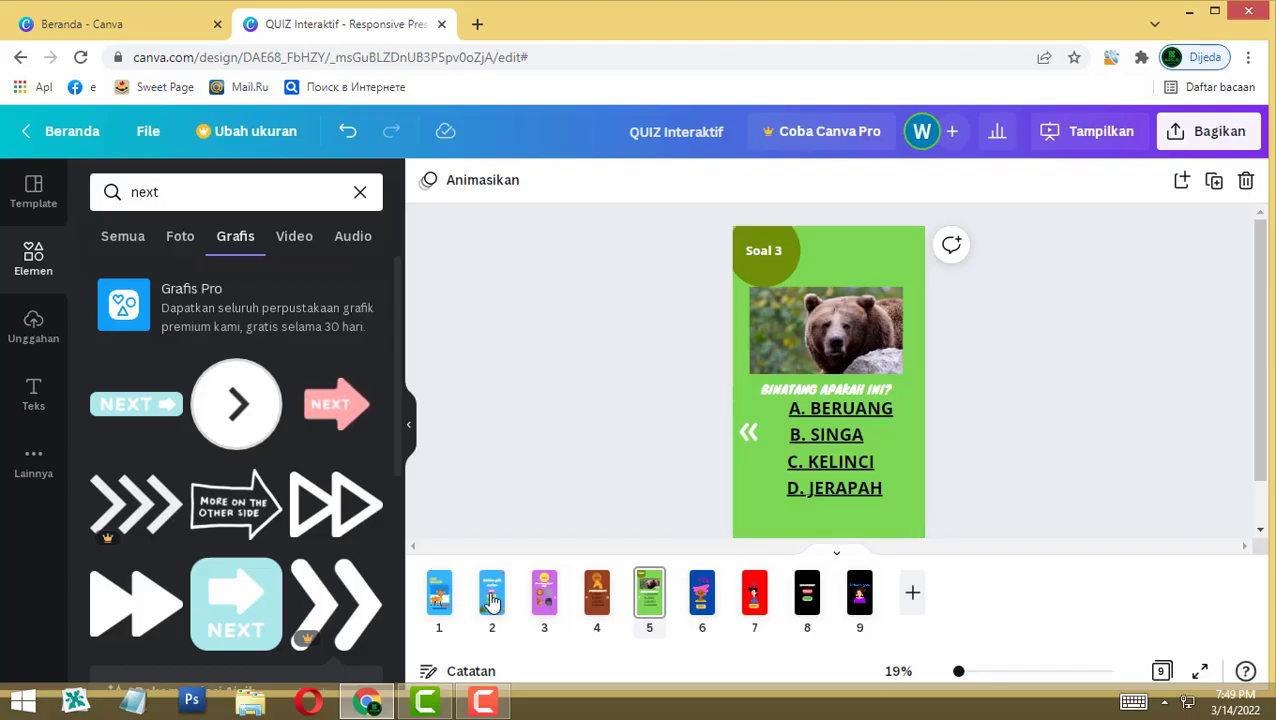
Step: Link the Soal 1 next arrow to page 4
click(544, 594)
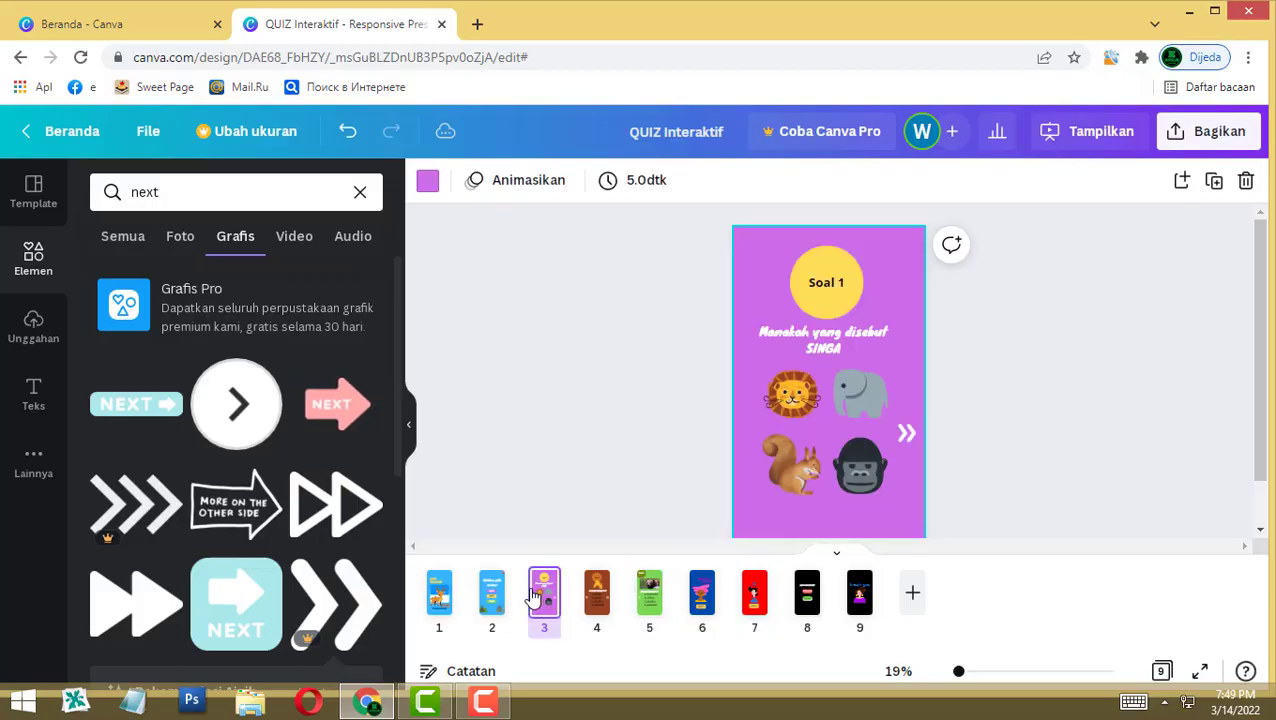
click(905, 430)
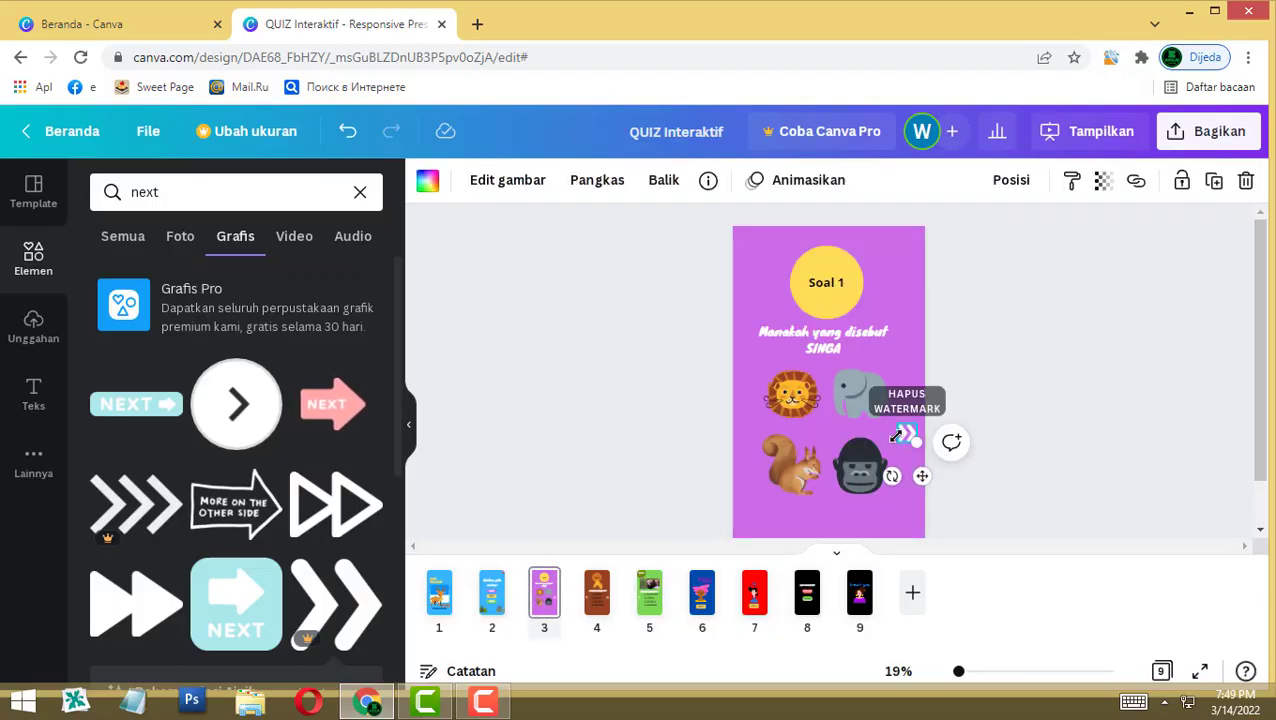
click(1136, 181)
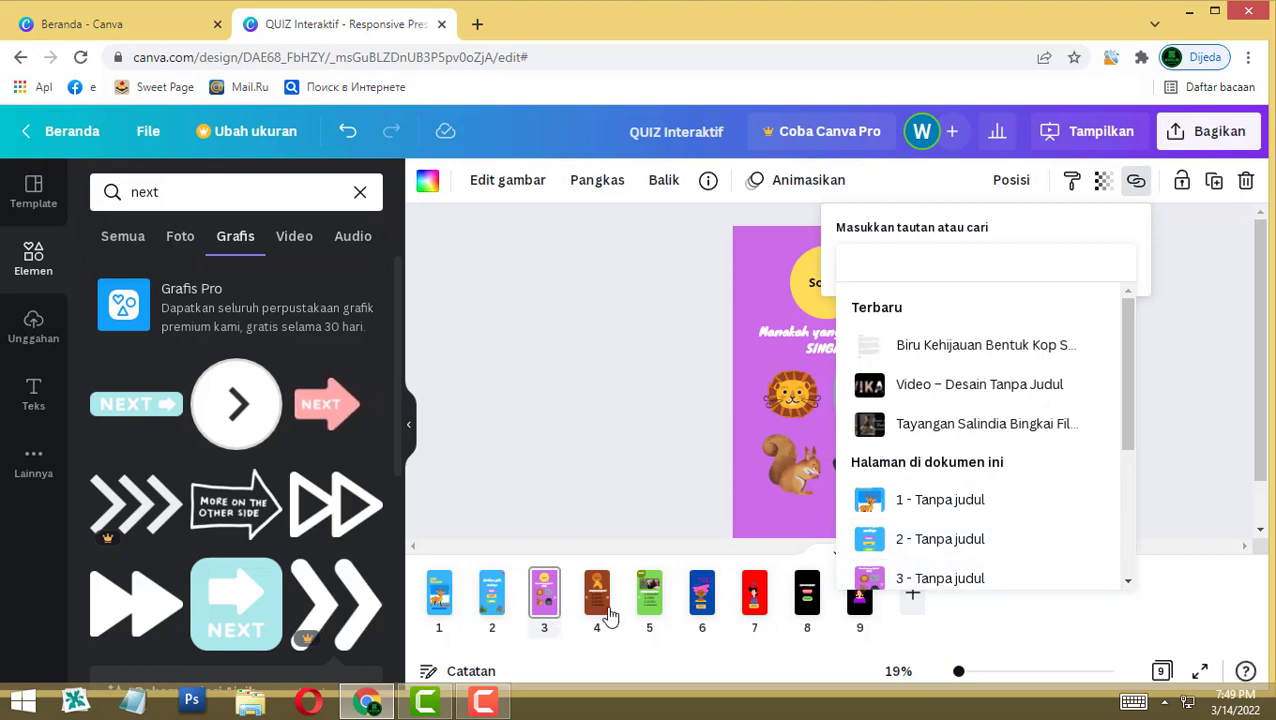
scroll(945, 548, down, 2)
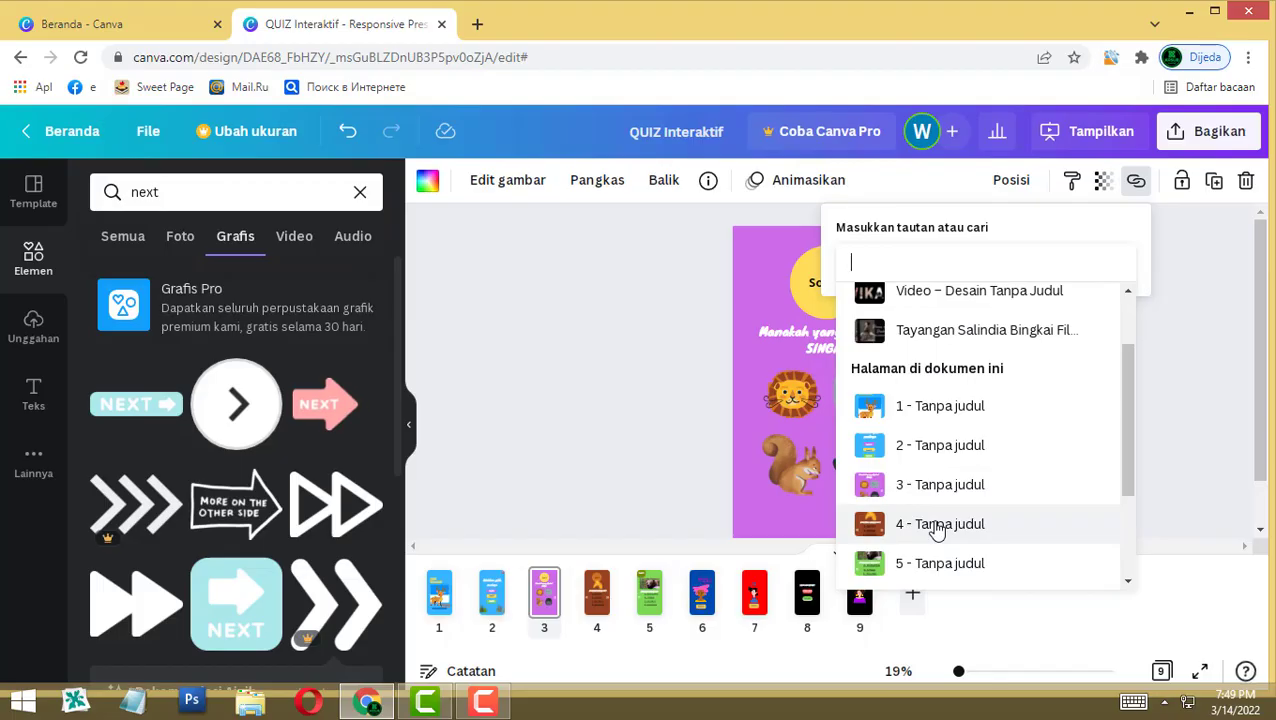
click(937, 524)
click(1085, 418)
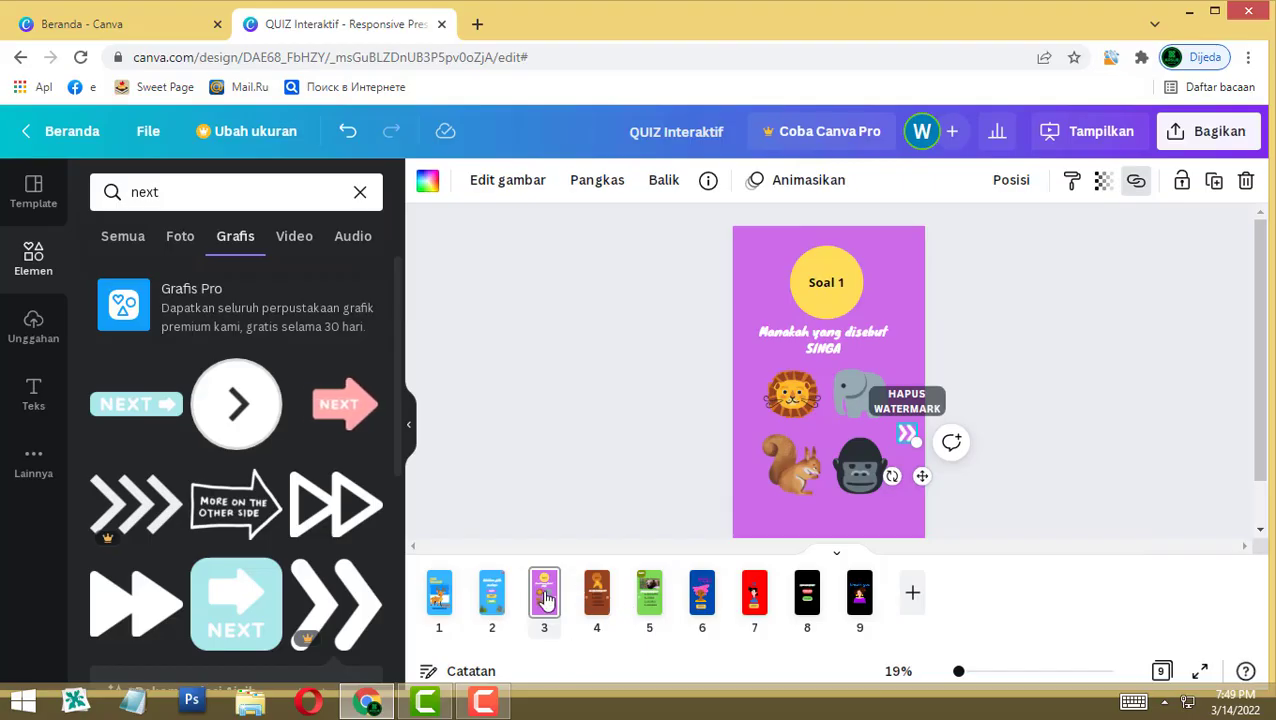
Step: Link Soal 2's next arrow to page 5 and its back arrow to page 3
click(597, 592)
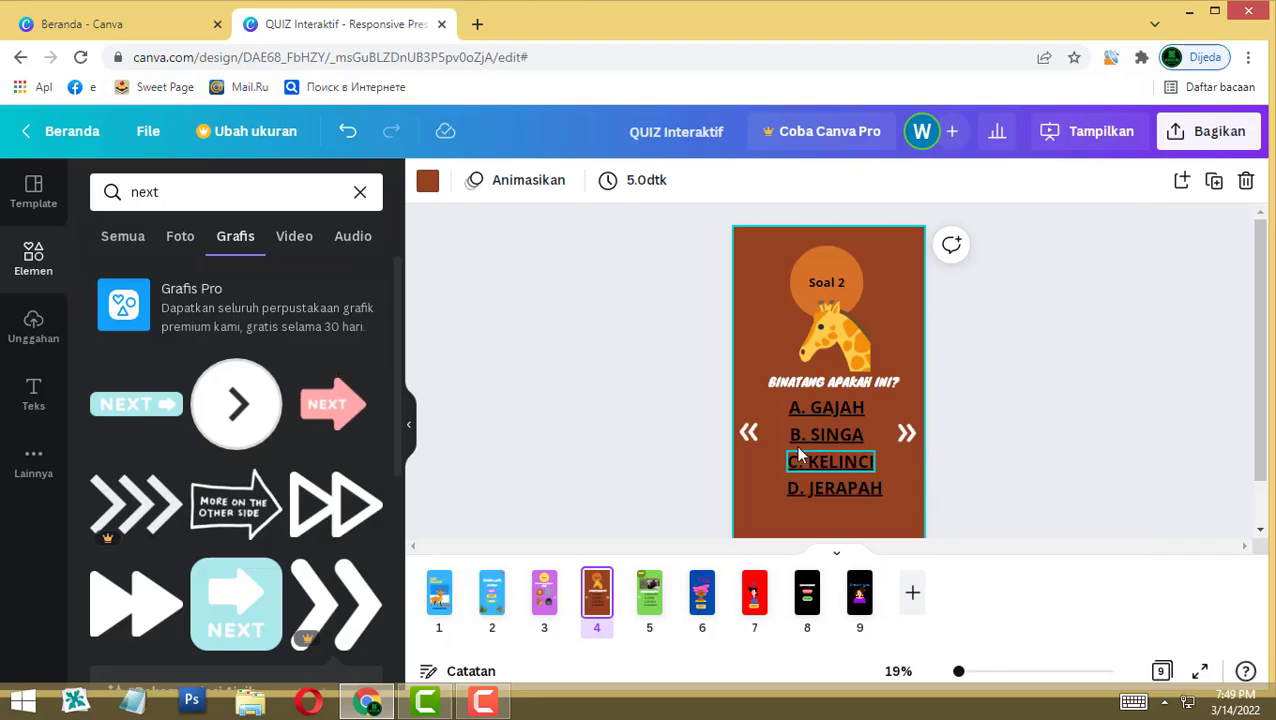
click(911, 435)
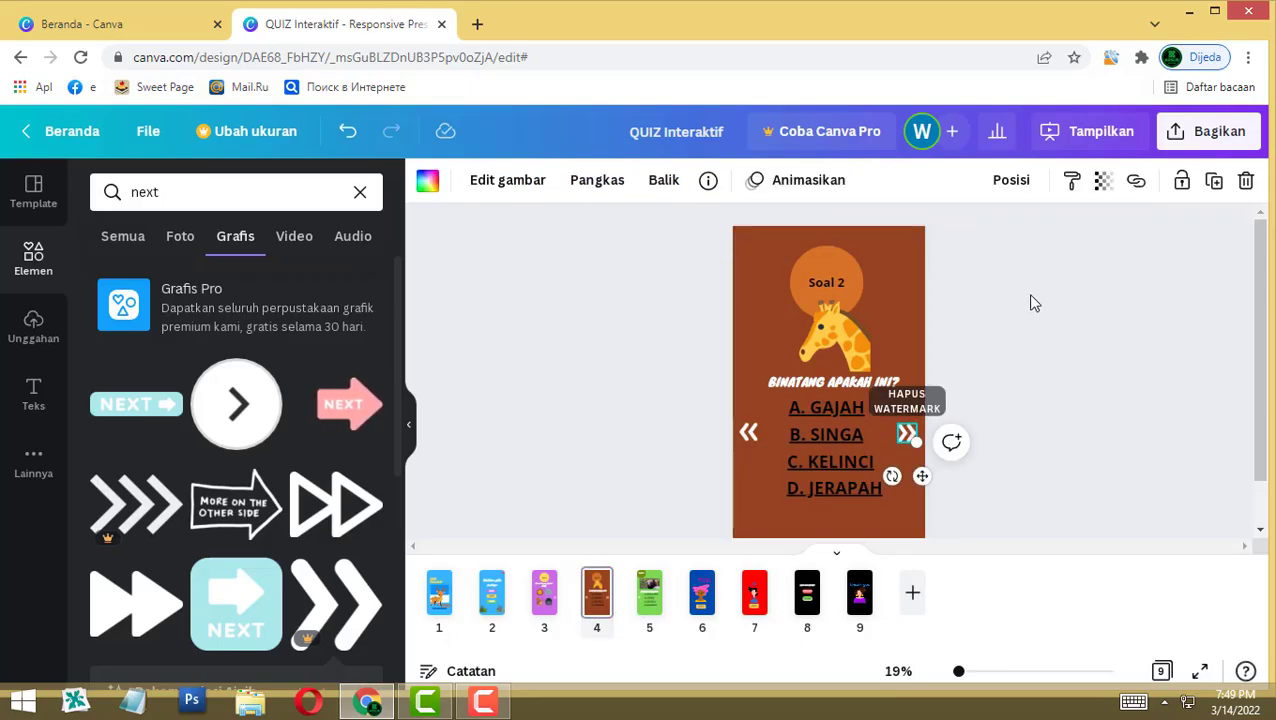
click(1136, 182)
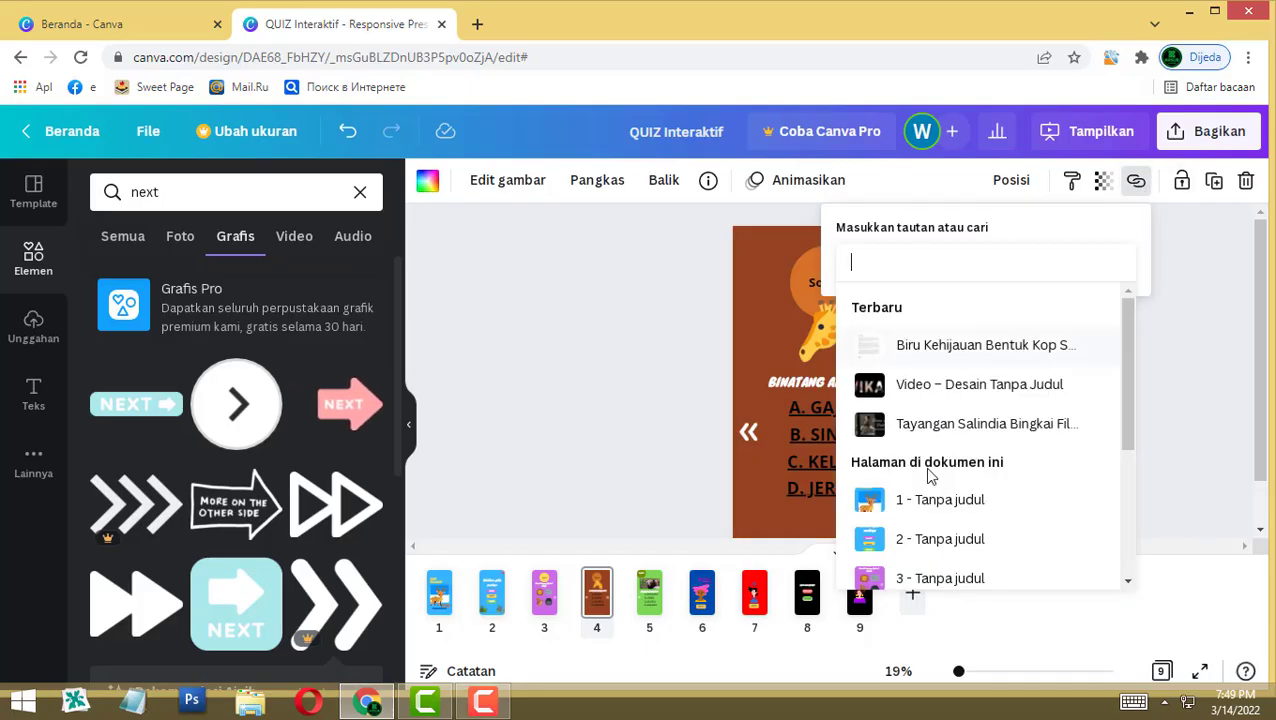
scroll(932, 555, down, 1)
click(928, 563)
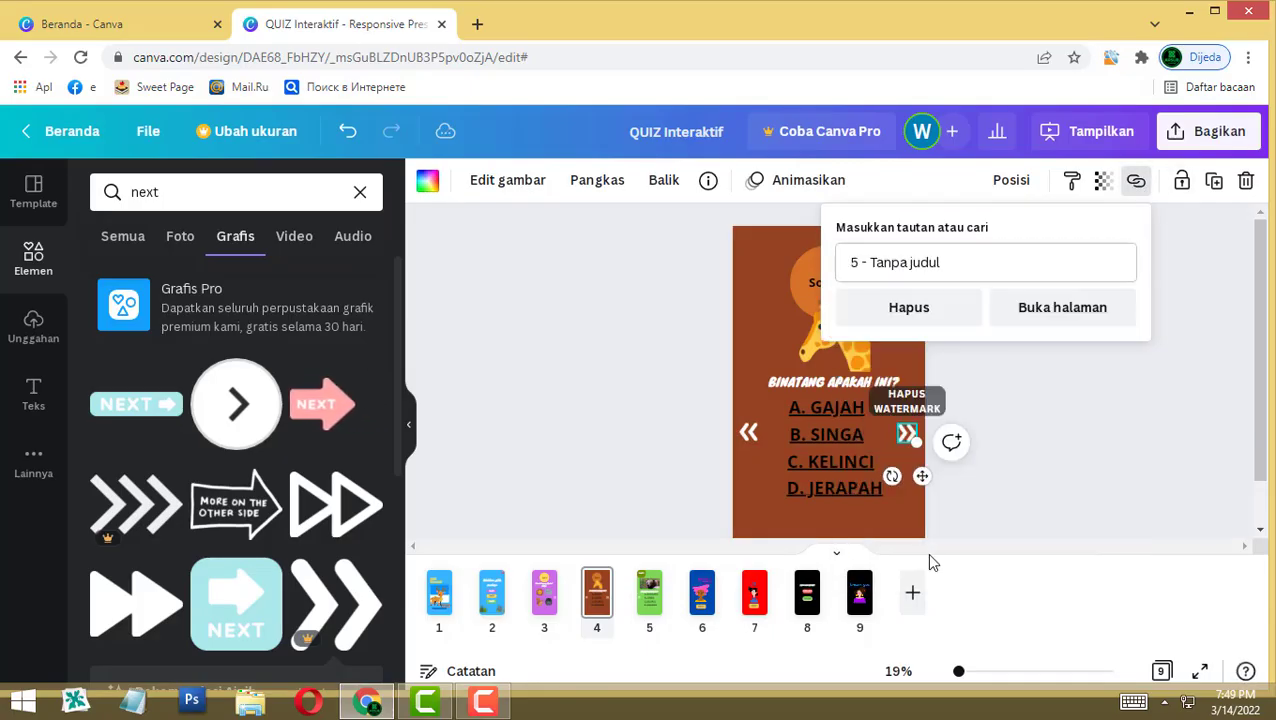
click(1124, 442)
click(750, 439)
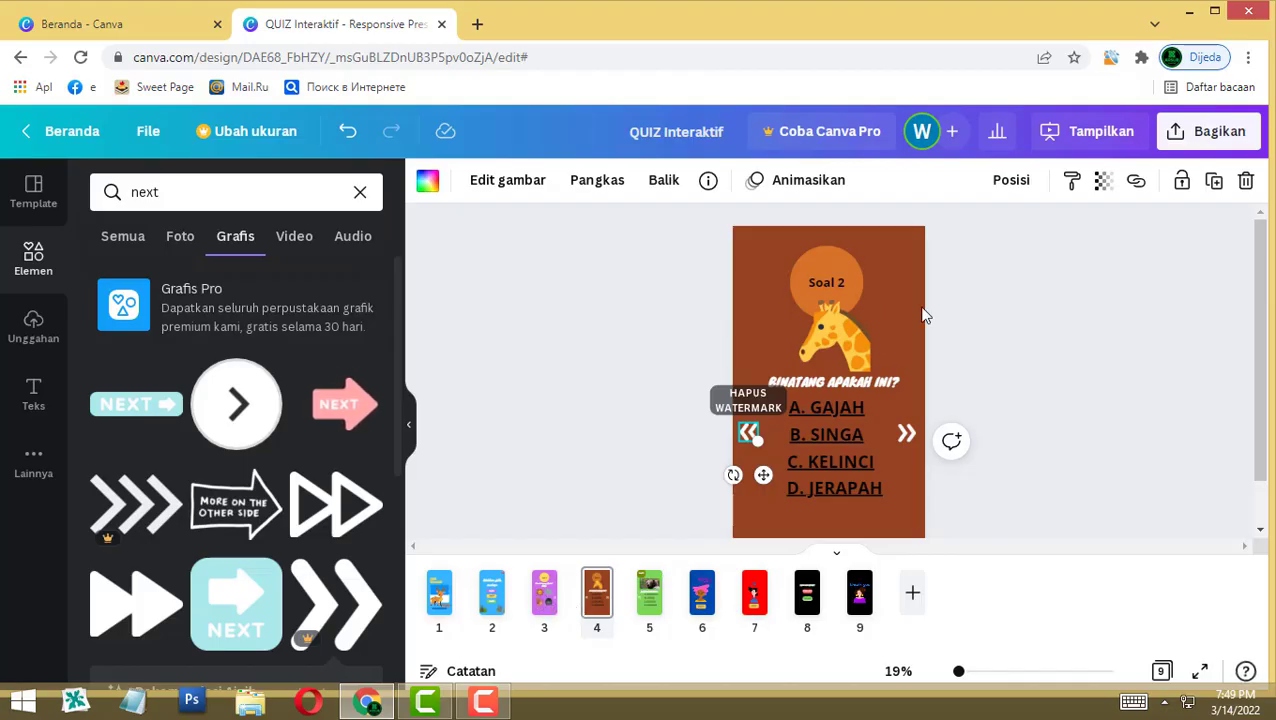
click(1136, 180)
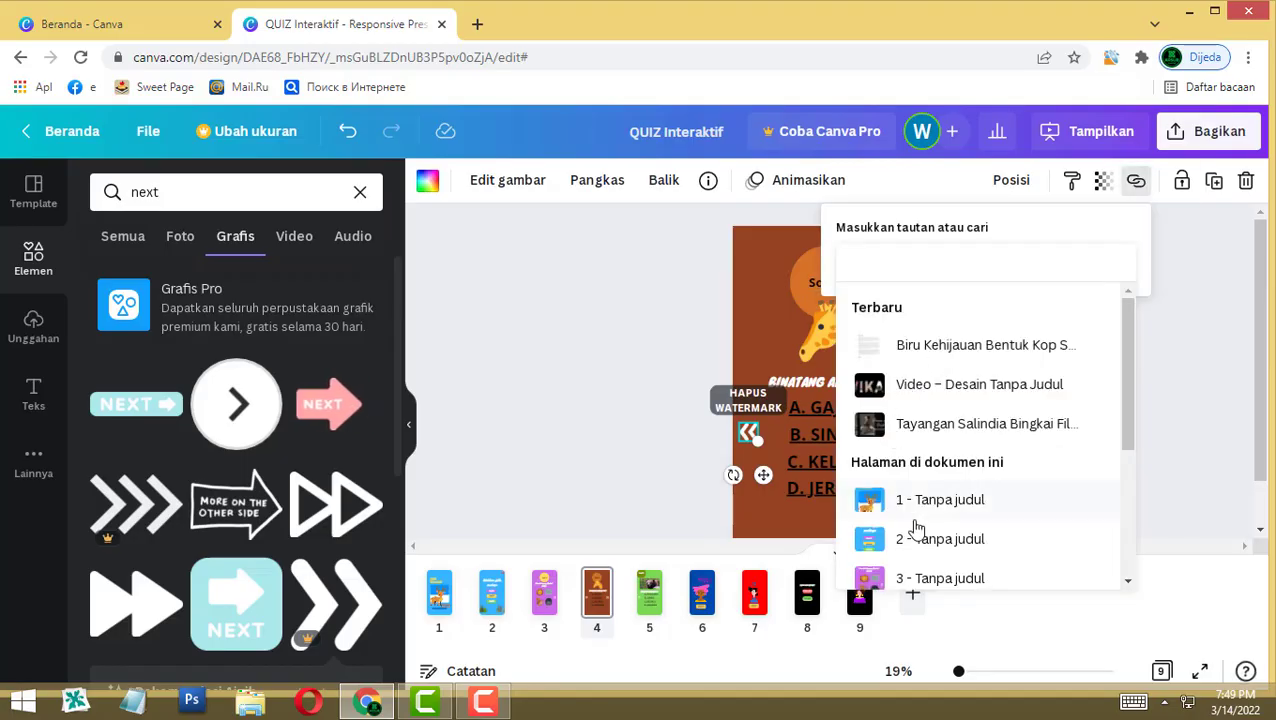
click(928, 574)
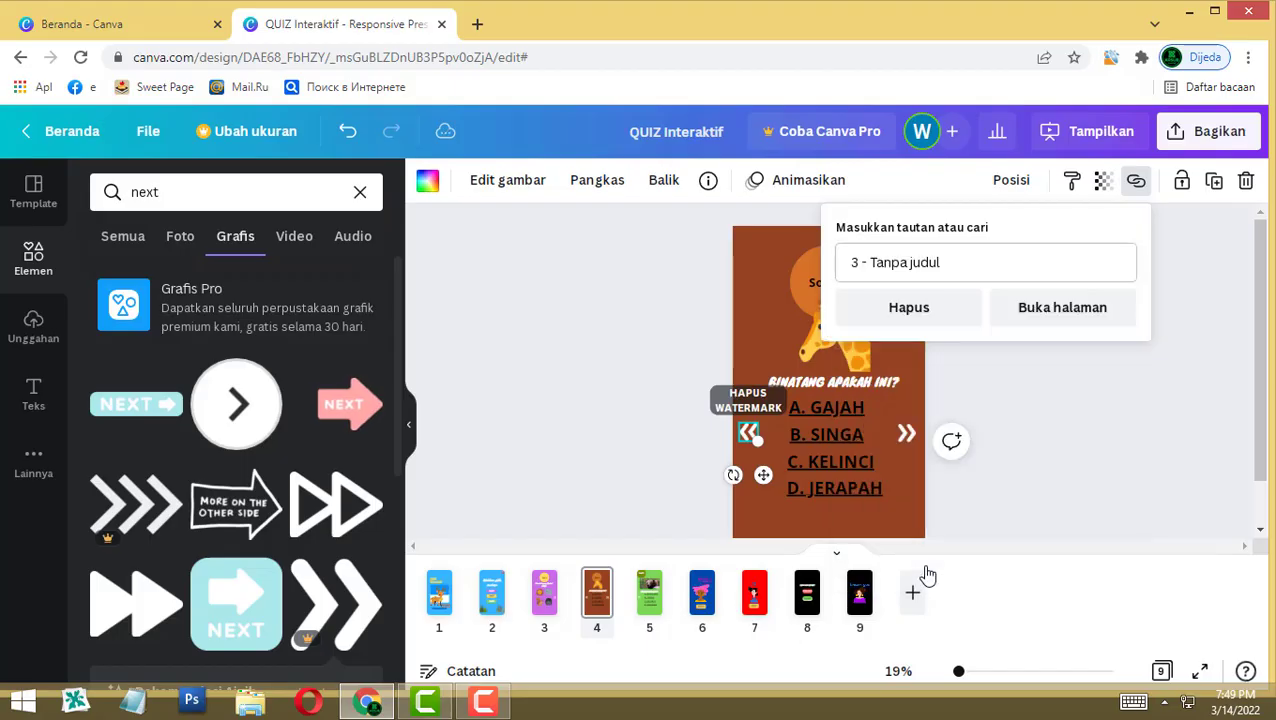
click(1110, 417)
Step: Link the Soal 3 back arrow to page 4, then present full screen from page 1
click(653, 605)
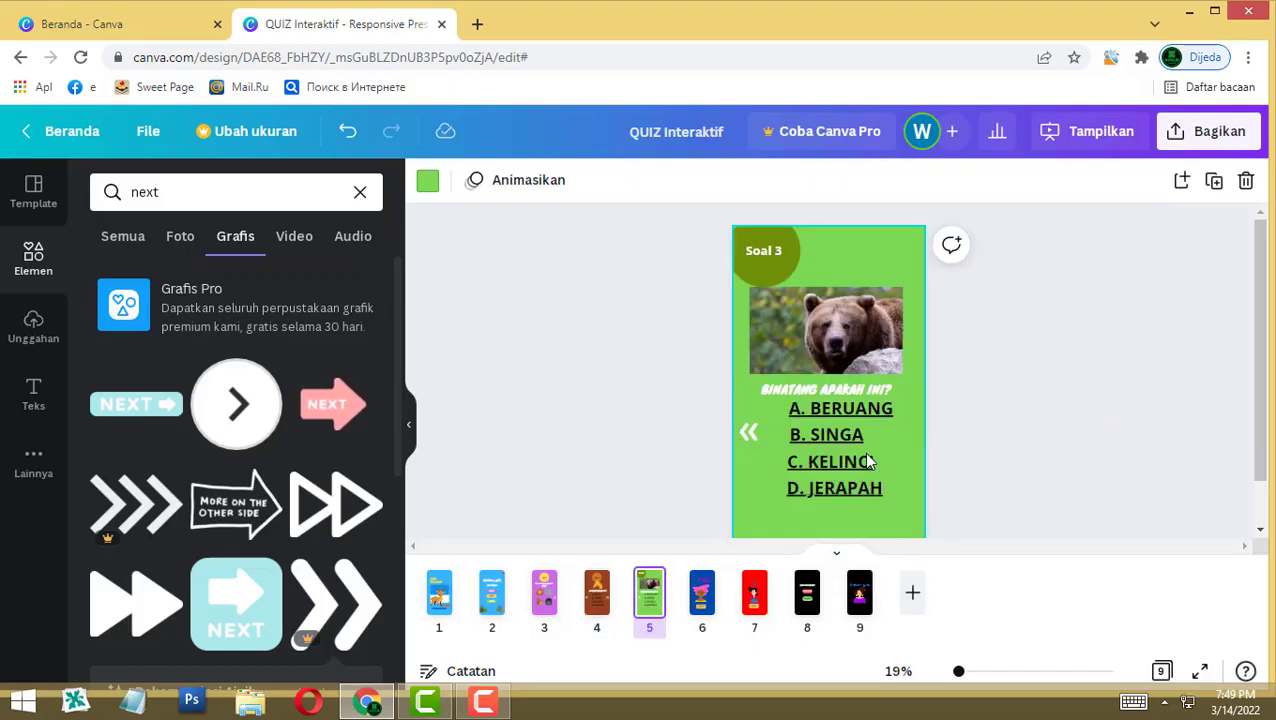
click(748, 432)
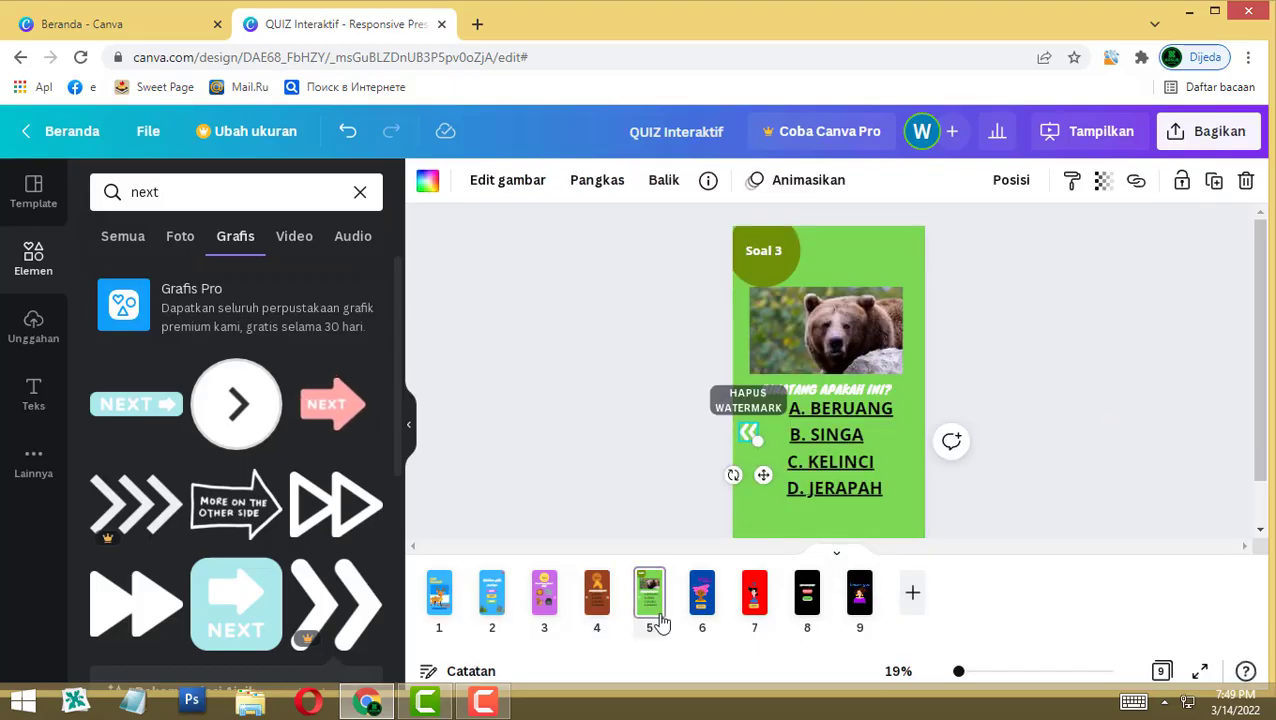
click(1136, 182)
scroll(975, 495, down, 2)
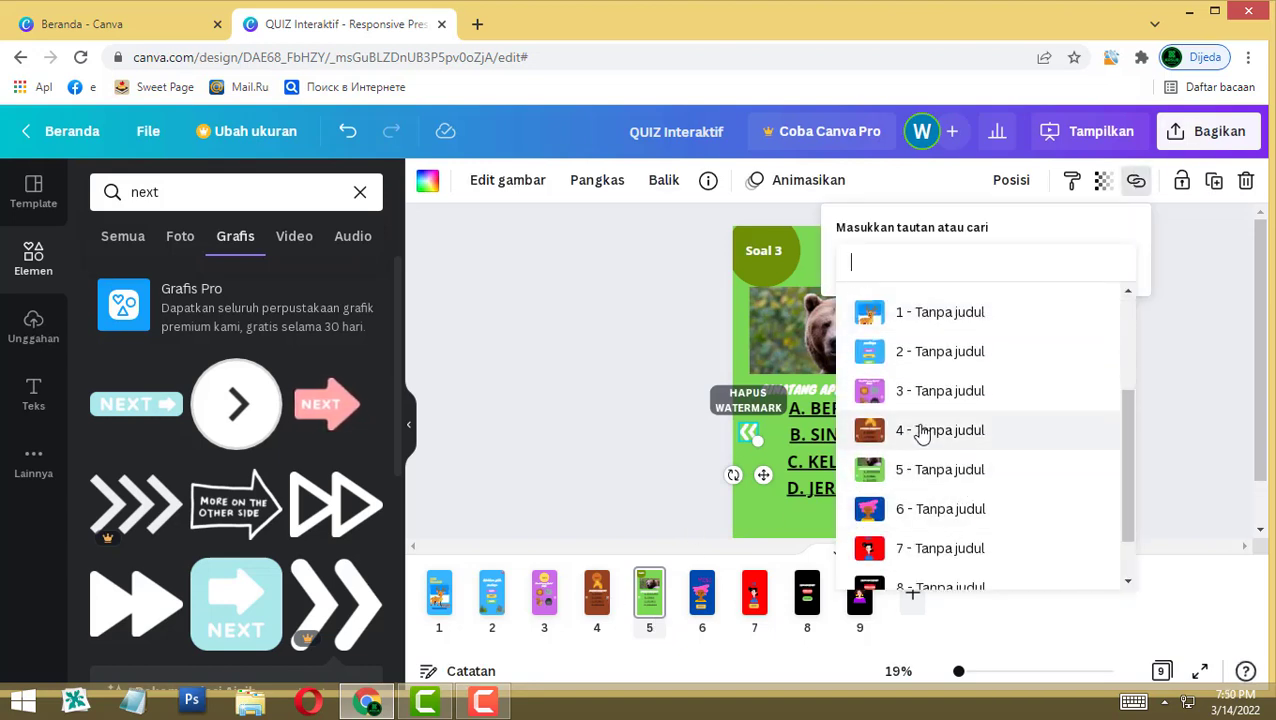
click(922, 435)
click(1050, 441)
click(1048, 434)
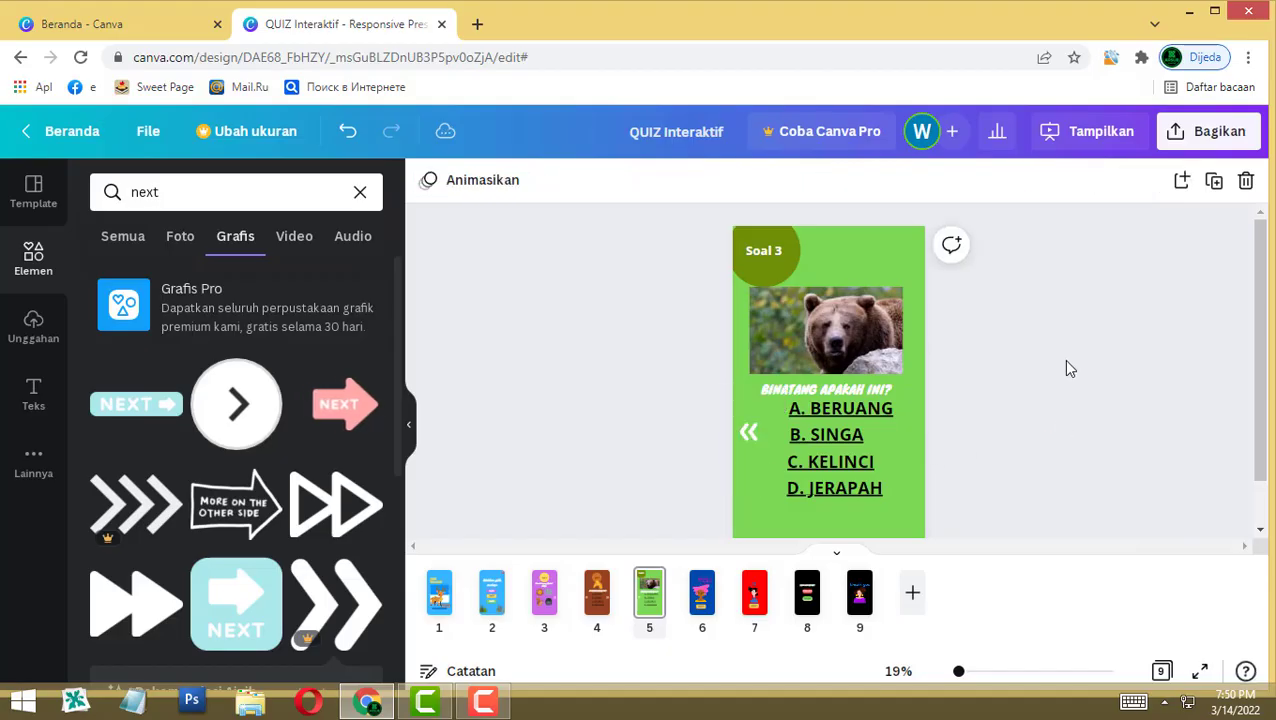
click(438, 594)
click(1200, 671)
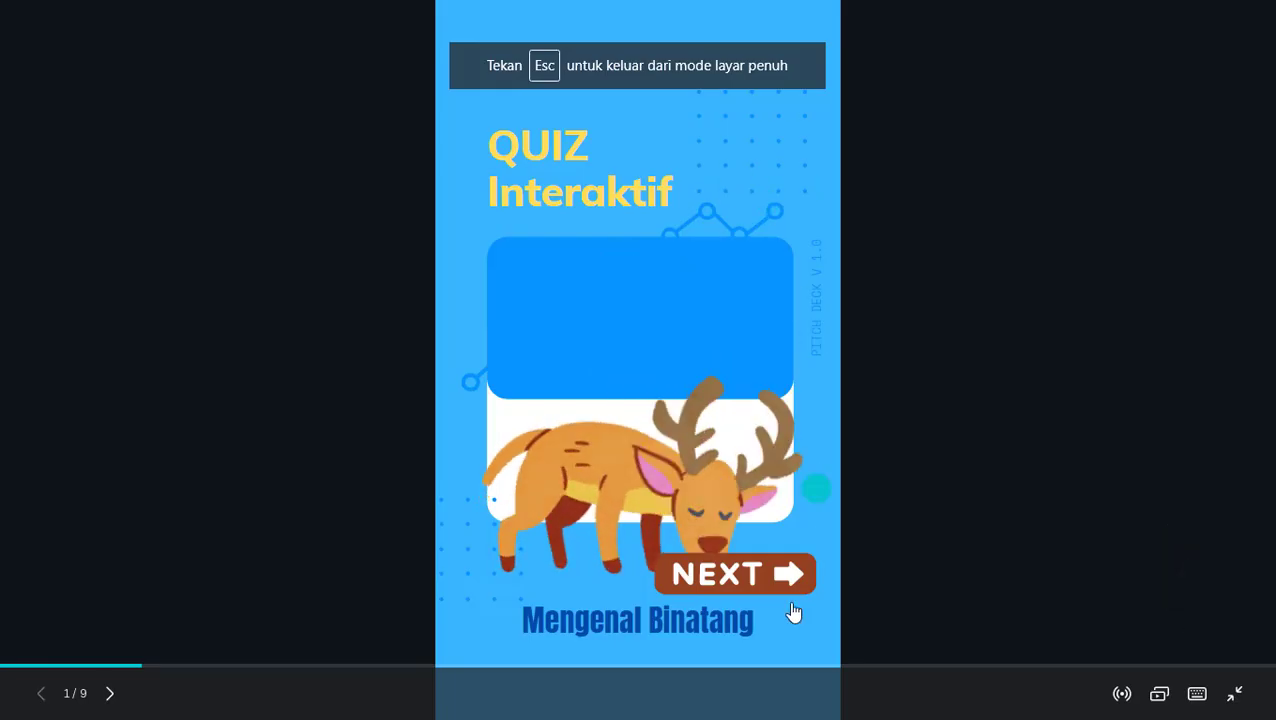
Step: Go from the cover to the menu, answer Soal 1 with the lion, and open Soal 2
click(750, 573)
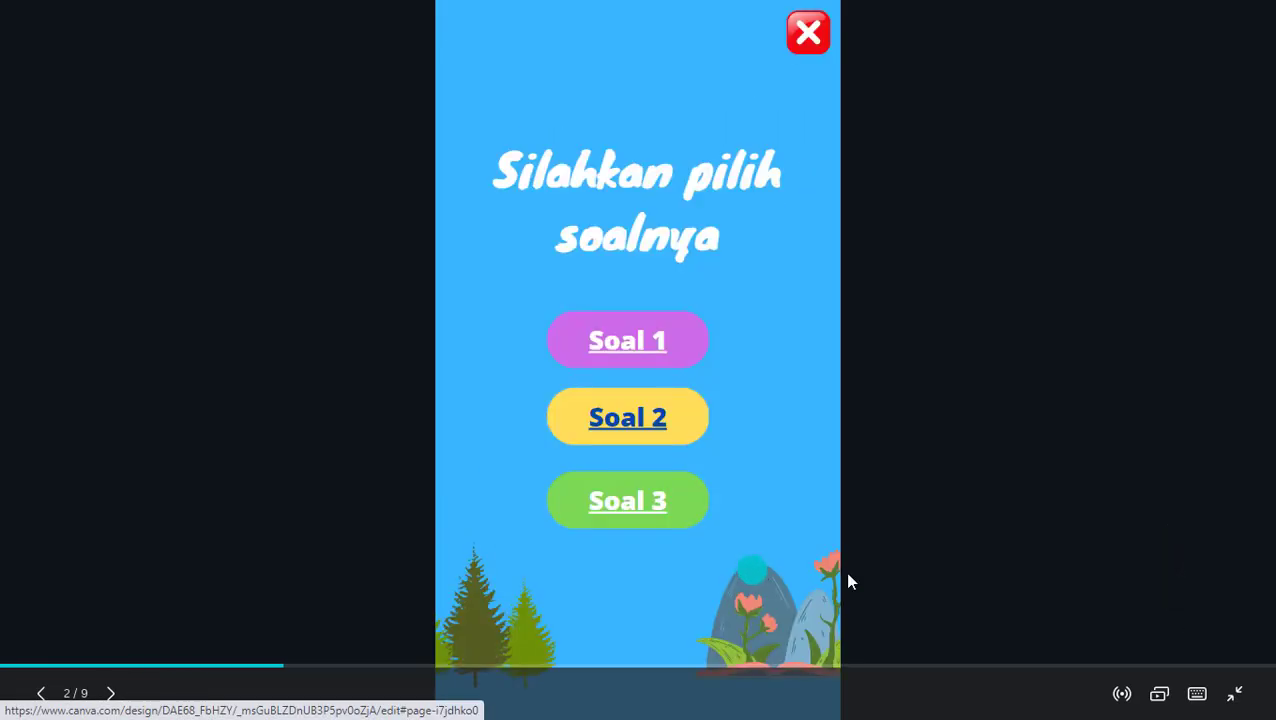
click(614, 346)
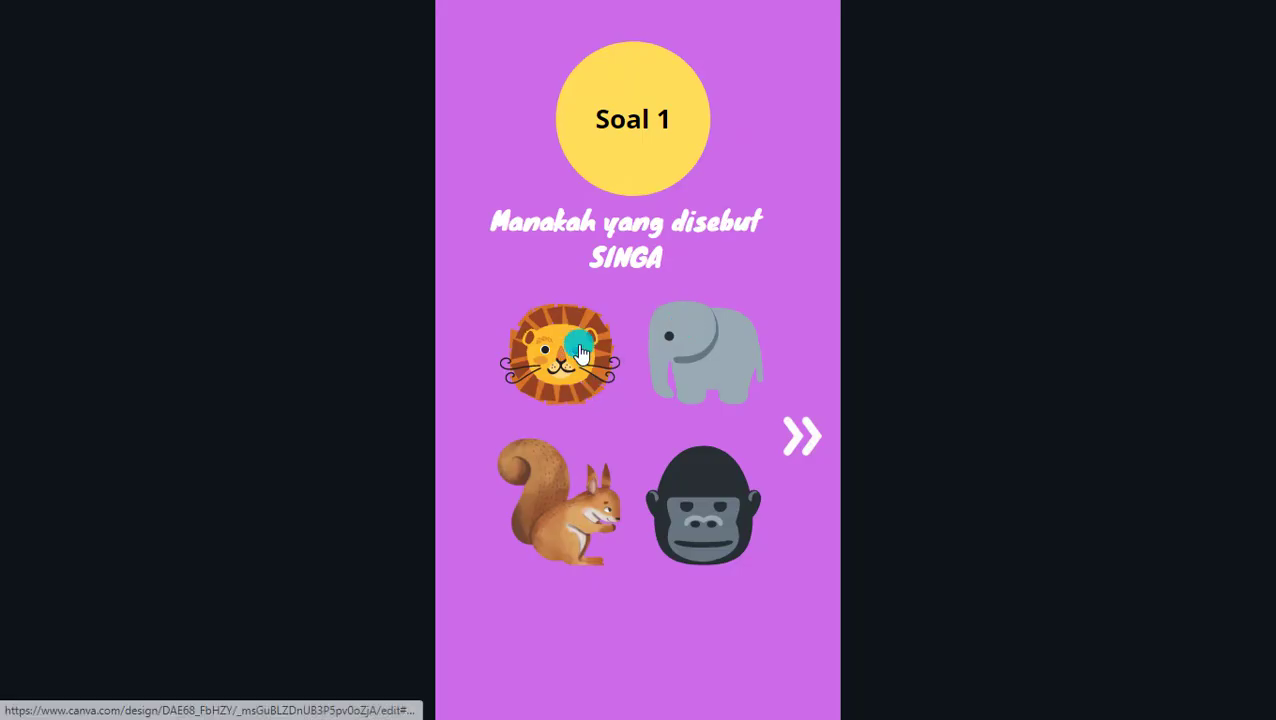
click(578, 360)
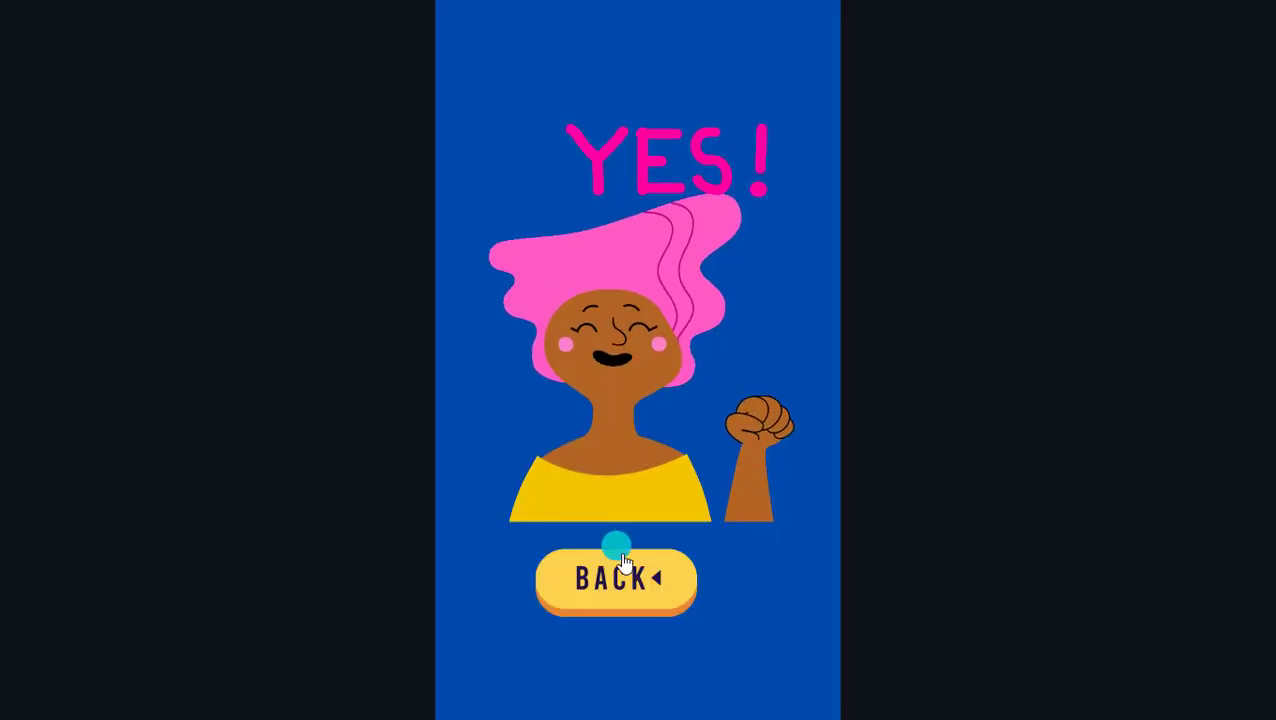
click(617, 588)
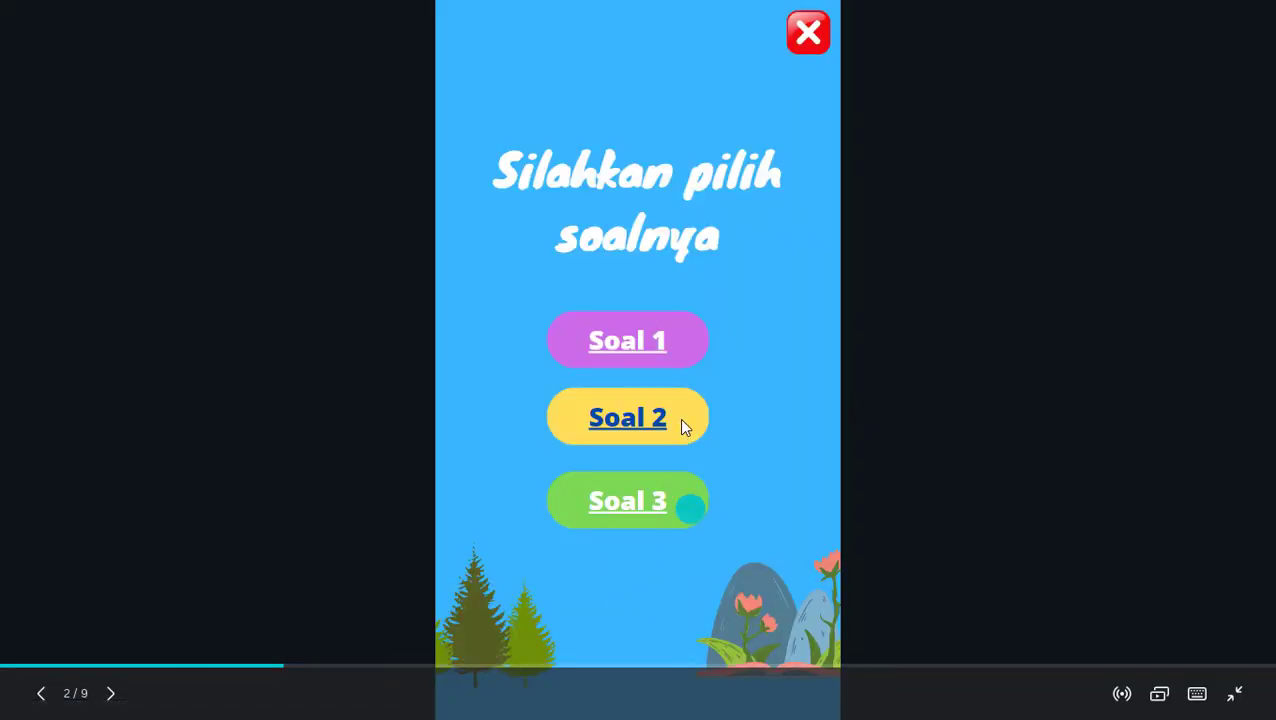
click(632, 430)
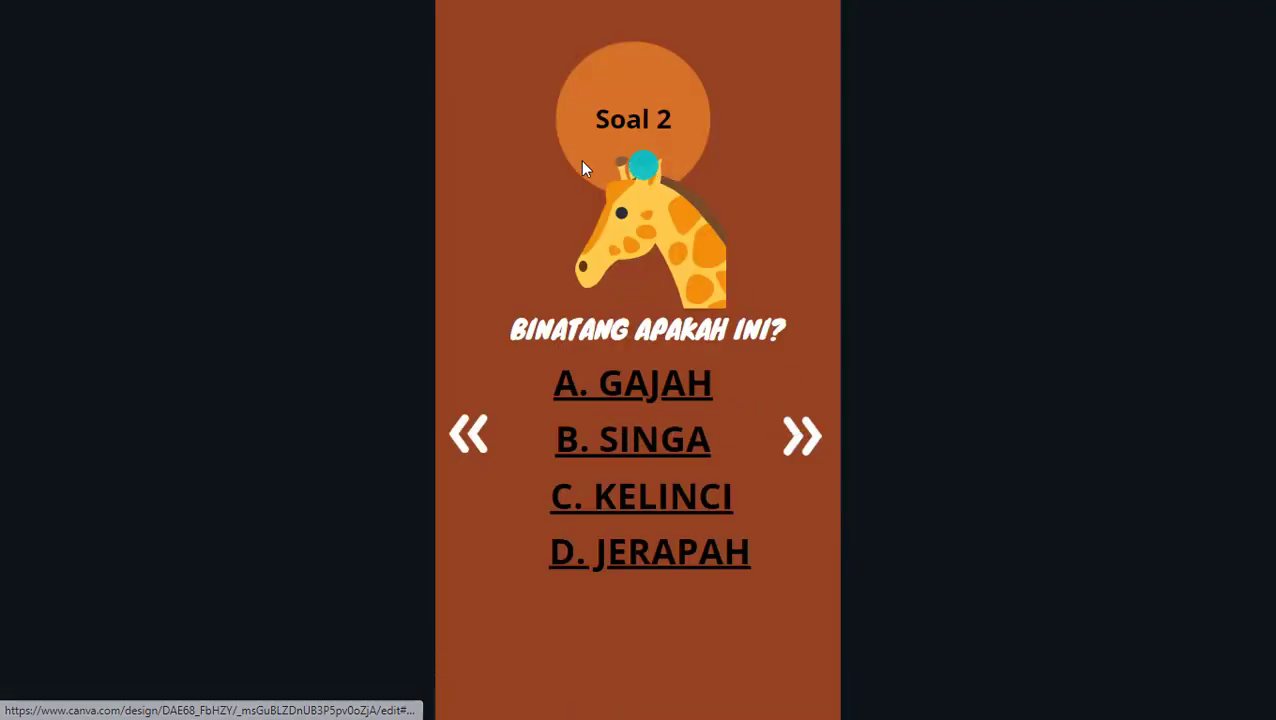
Step: Test the back and next arrows by moving between Soal 1, 2 and 3
click(470, 434)
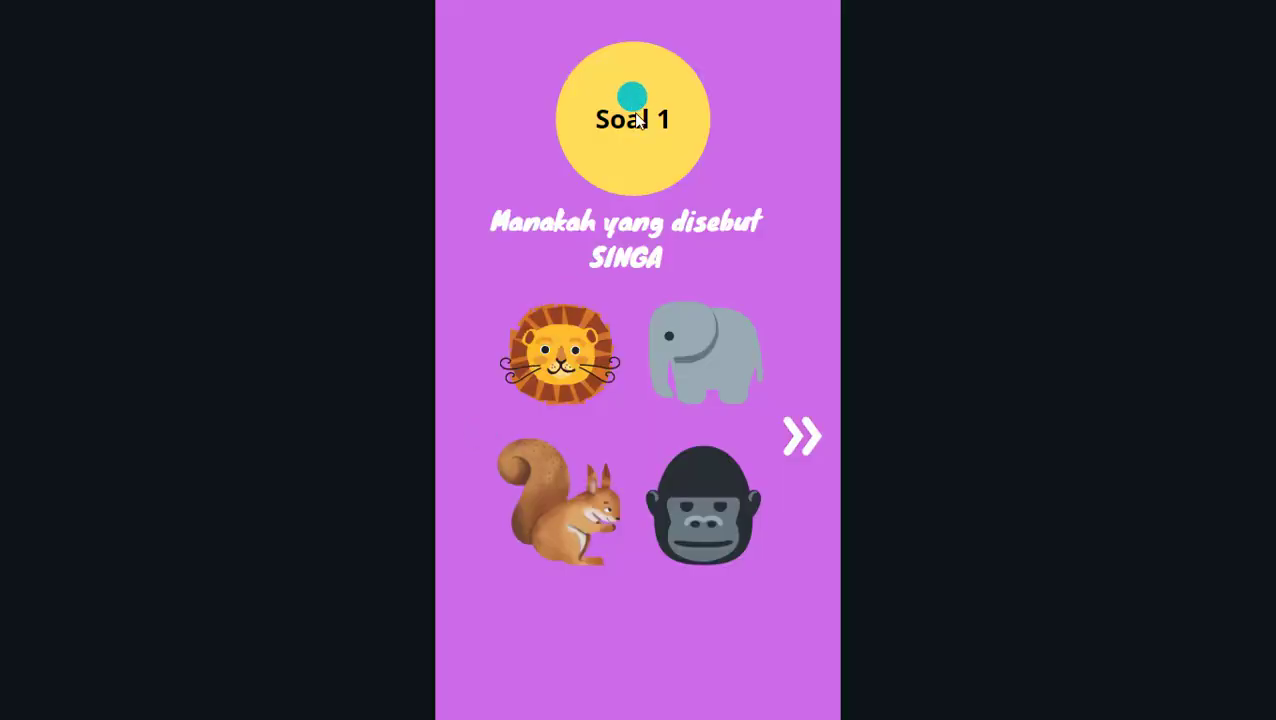
click(803, 438)
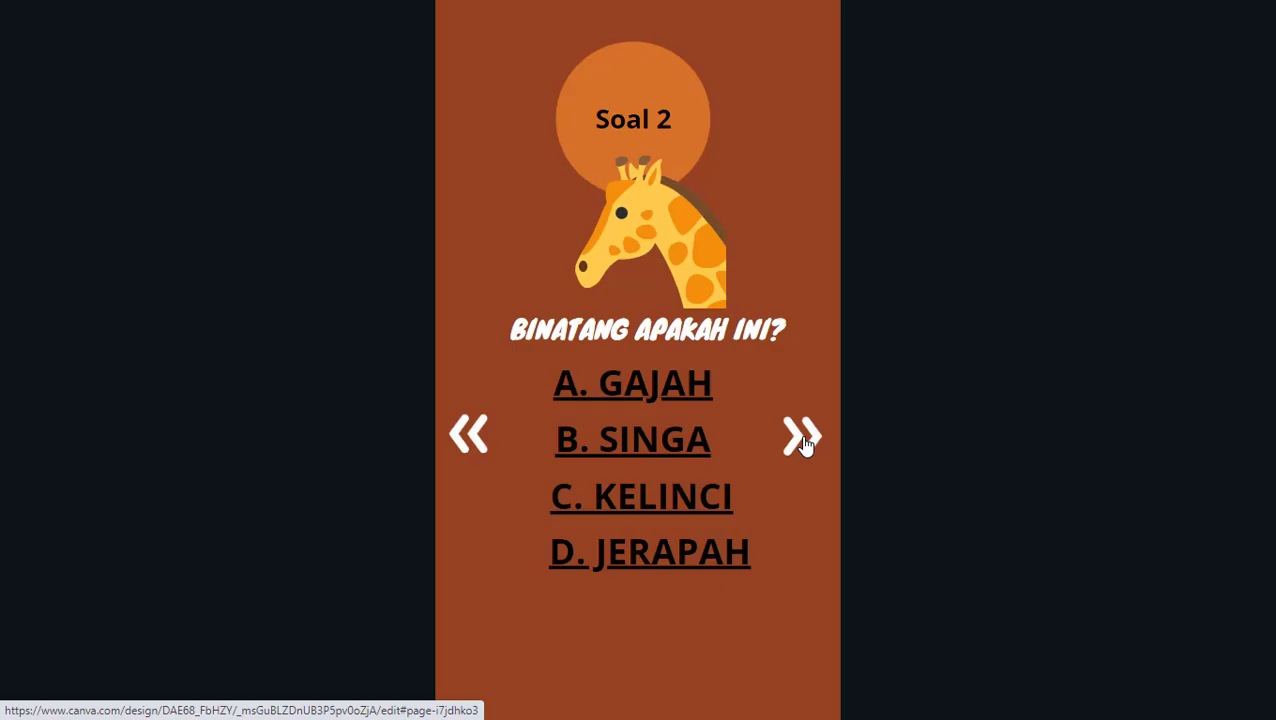
click(805, 440)
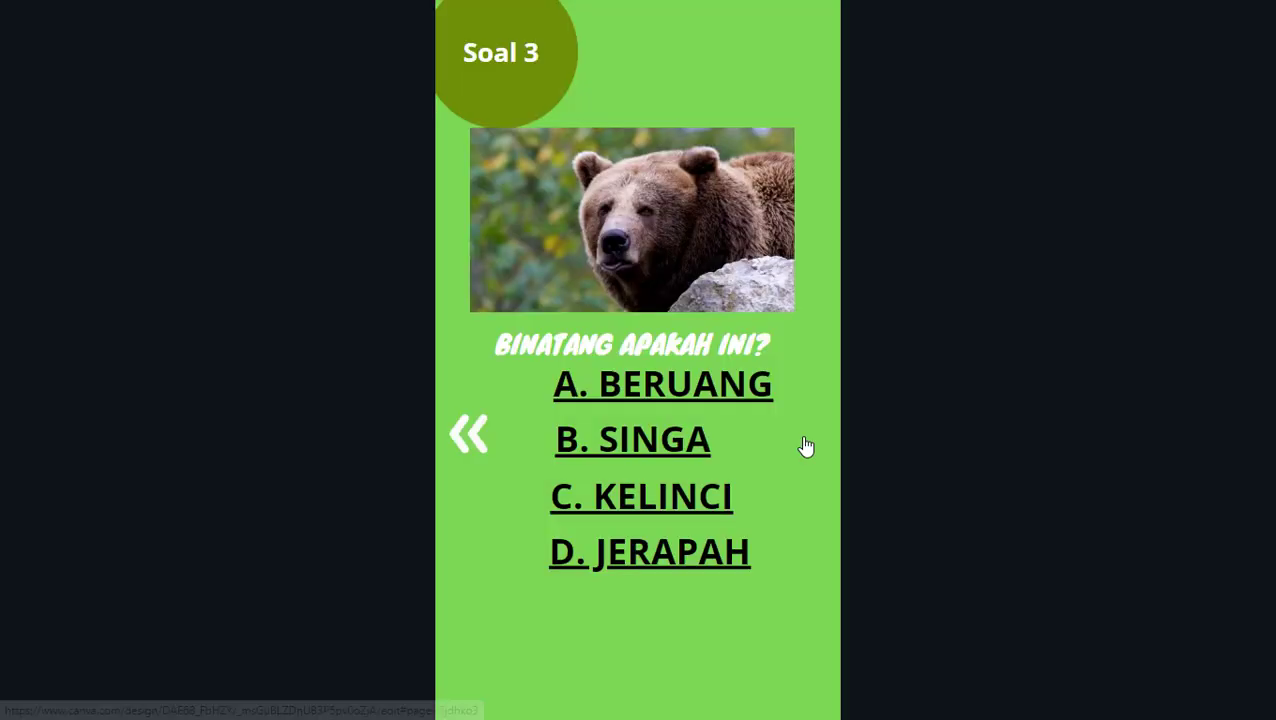
click(469, 437)
click(469, 437)
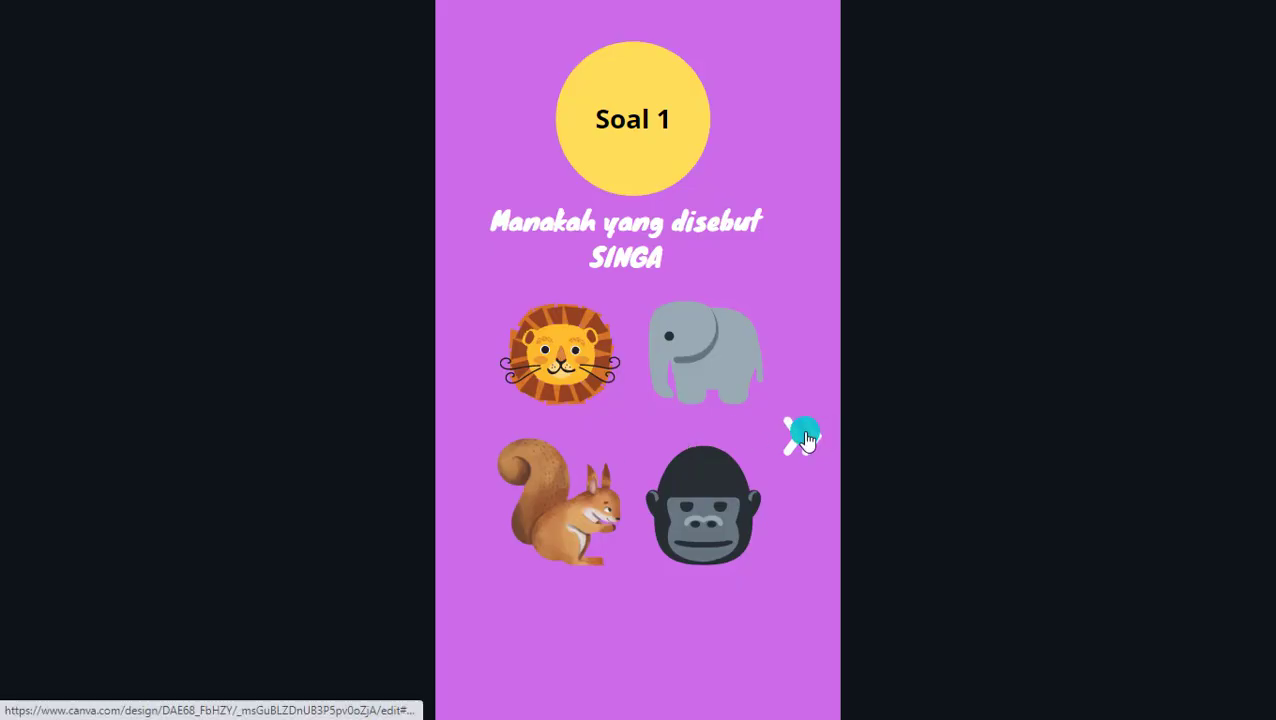
click(805, 440)
click(805, 440)
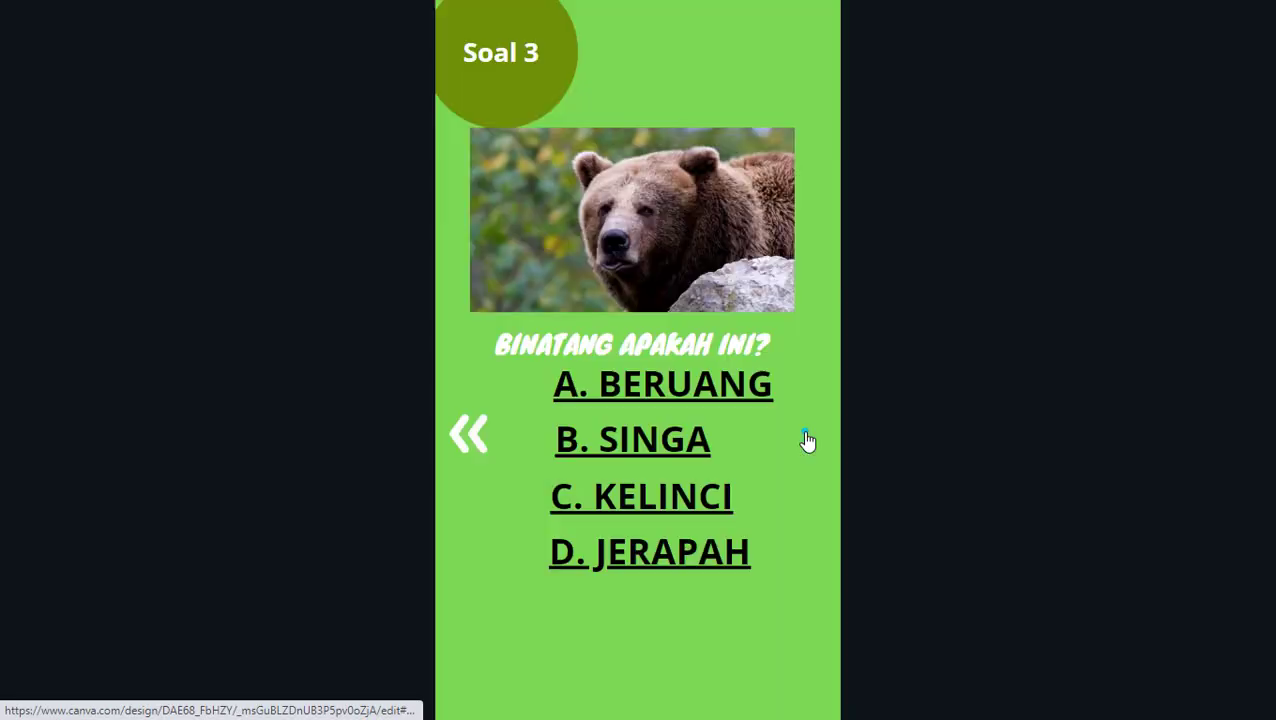
click(465, 440)
click(465, 440)
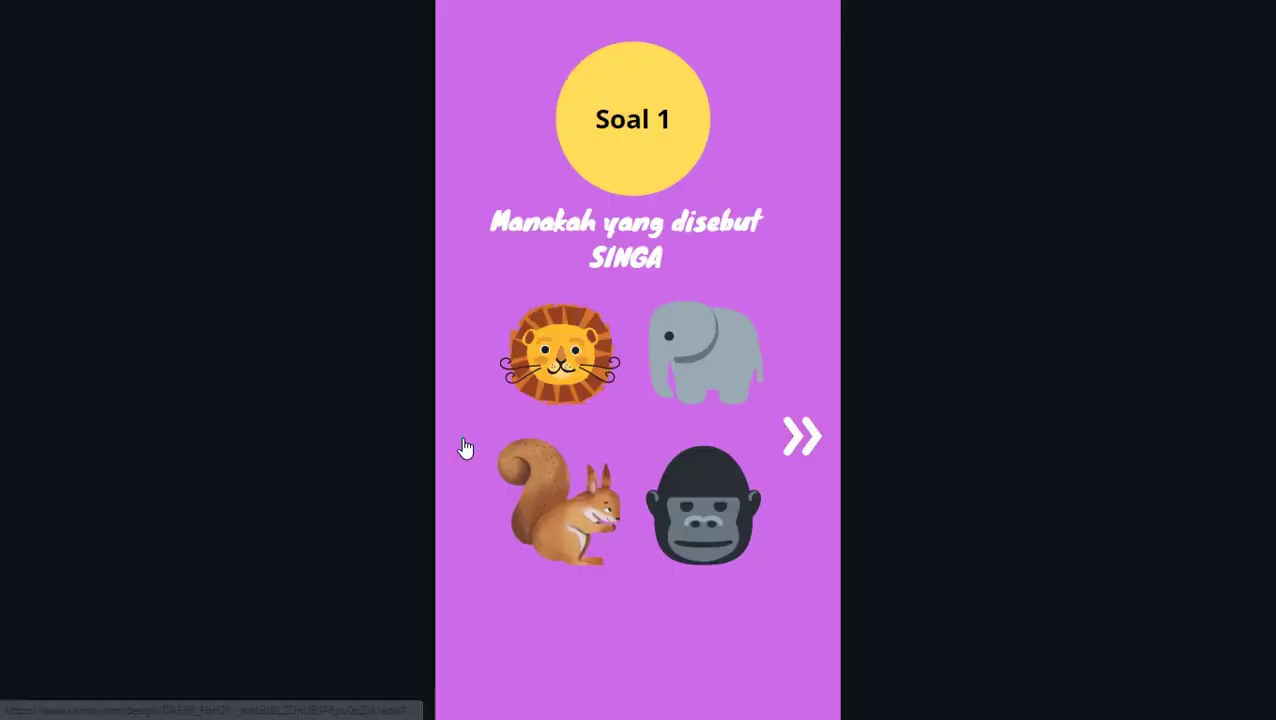
click(548, 448)
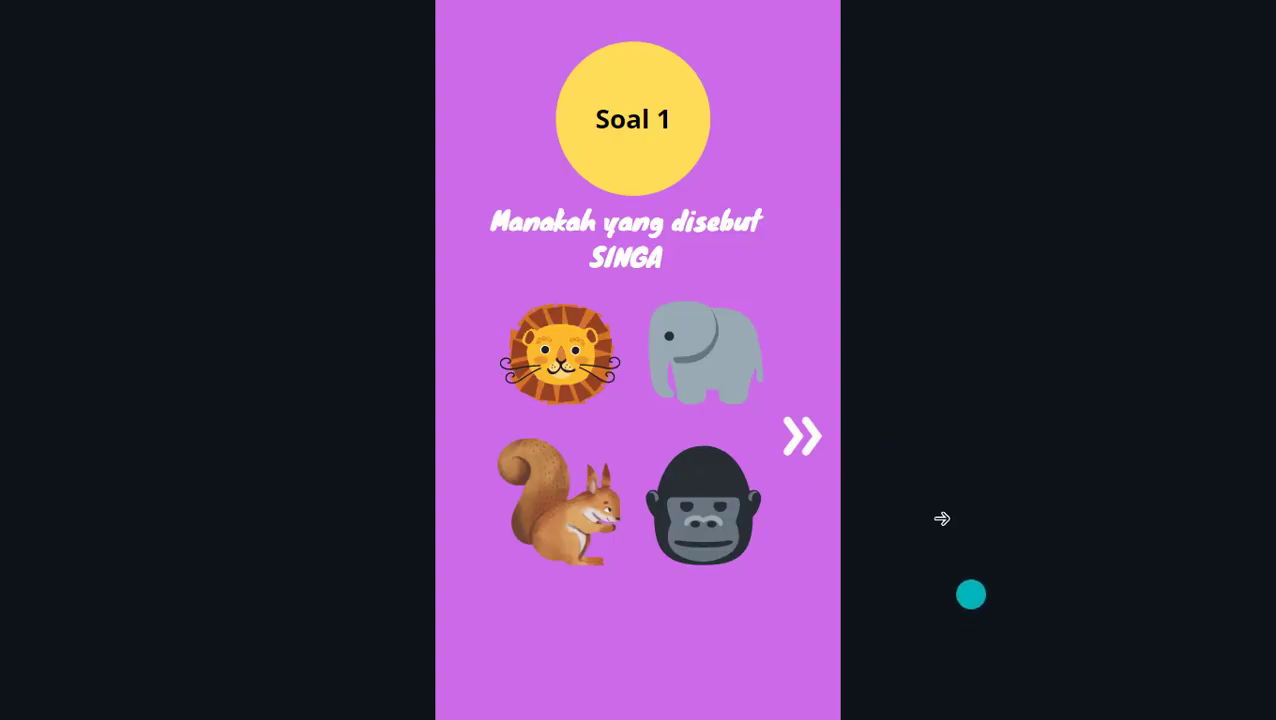
Step: Exit the presentation and copy the red close mark from the Soal 1 page
click(1239, 692)
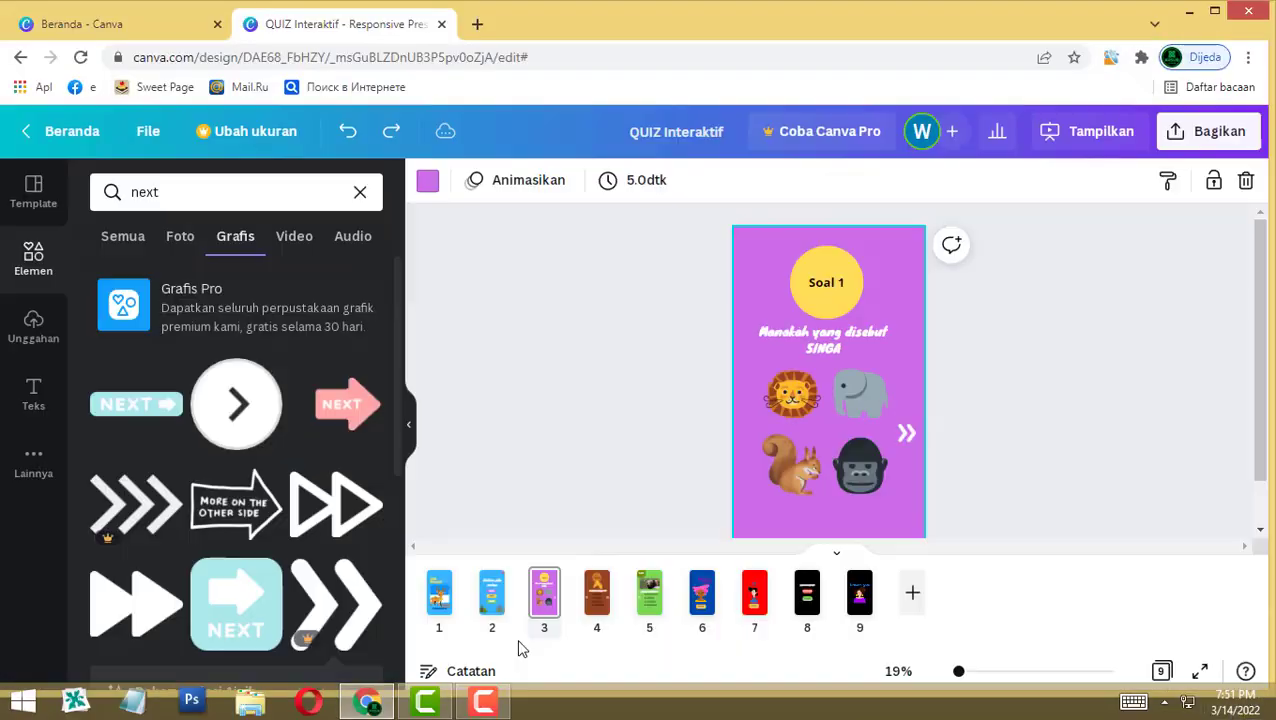
click(503, 594)
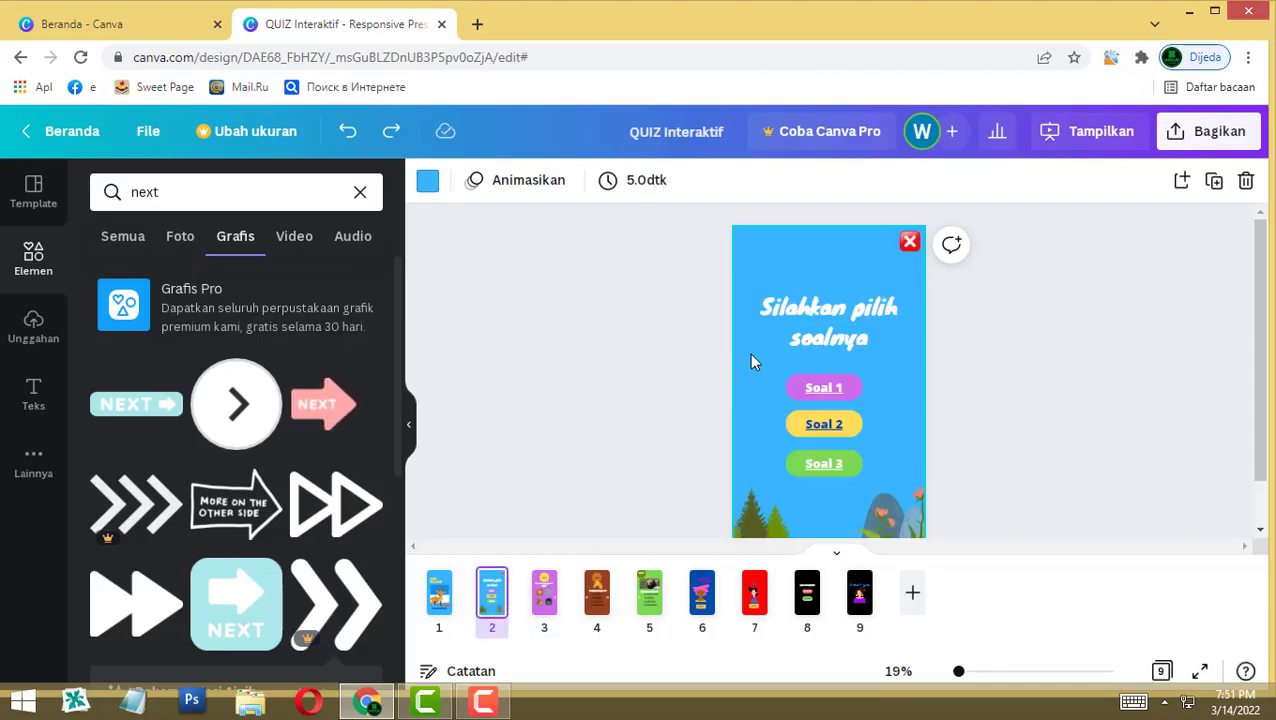
click(909, 244)
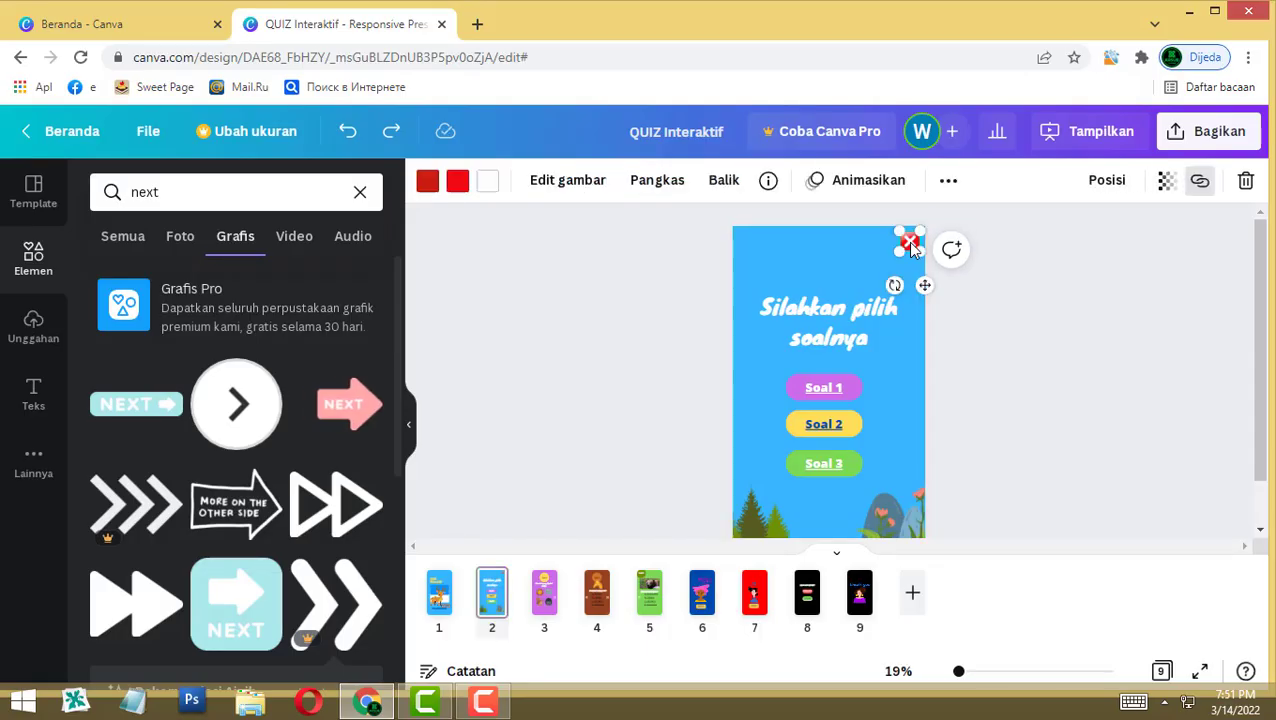
click(544, 594)
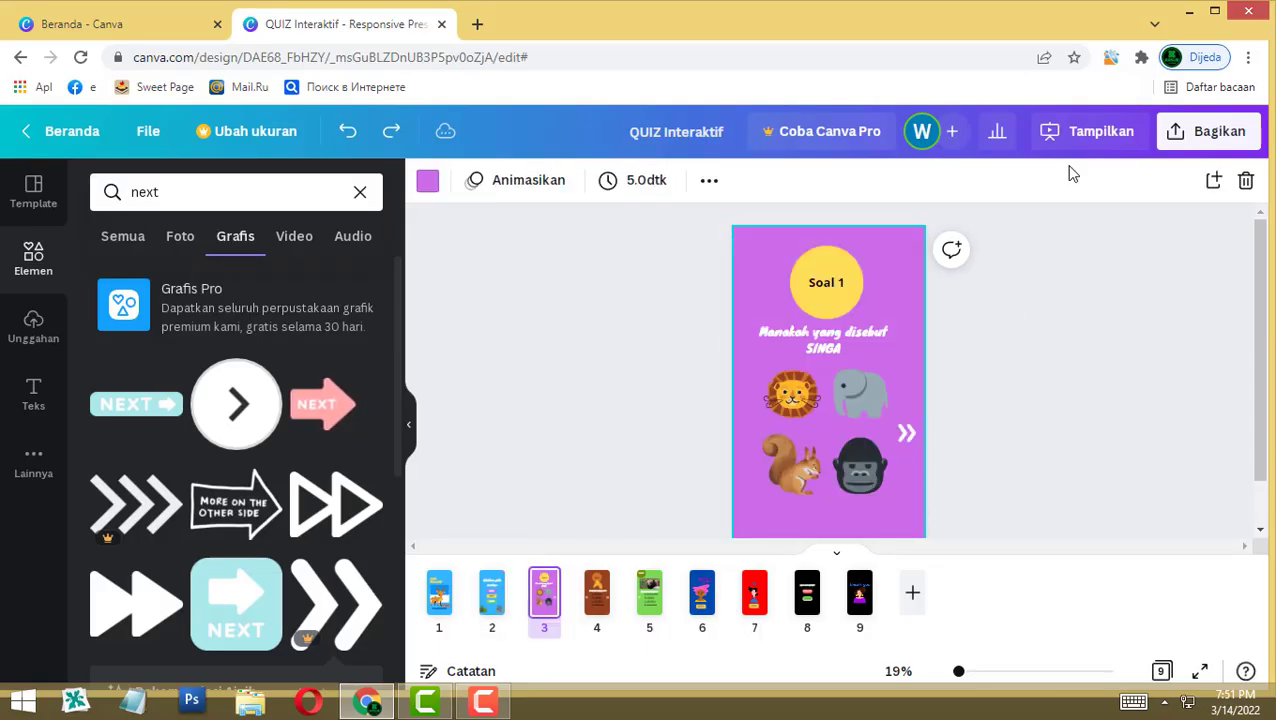
click(910, 239)
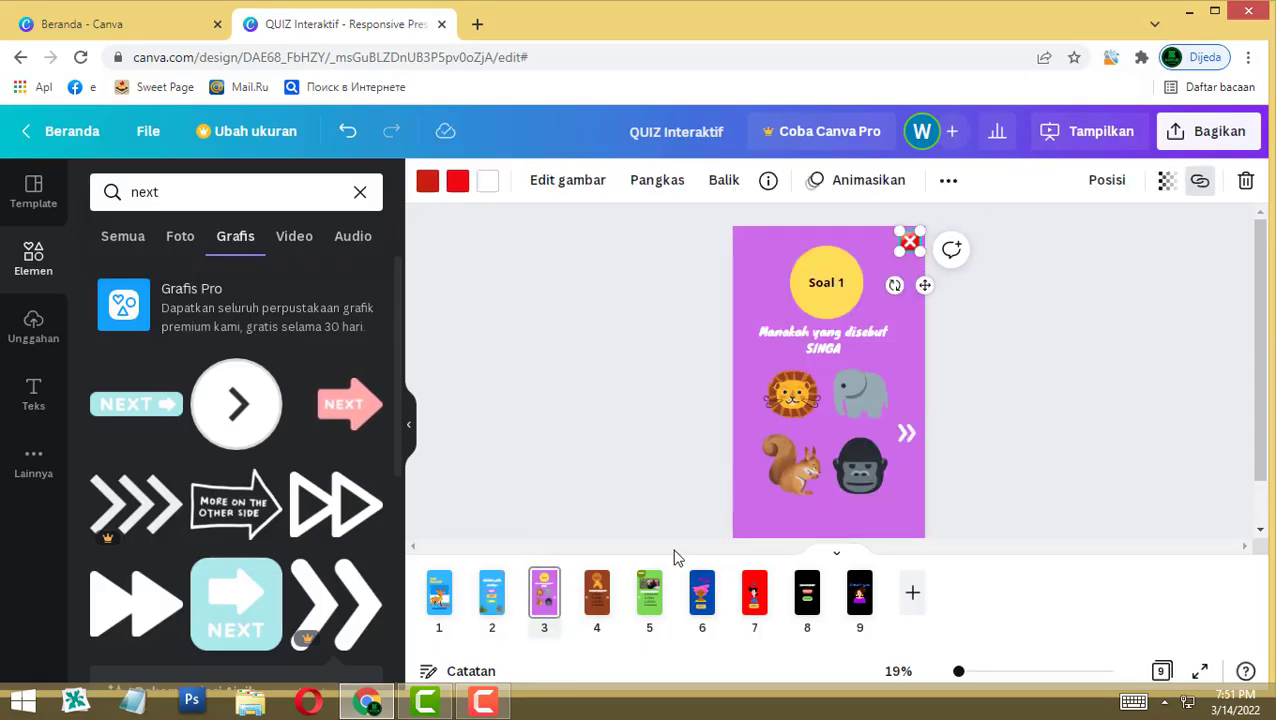
Step: Paste the red close mark onto pages 4, 5, 6 and 7
click(600, 594)
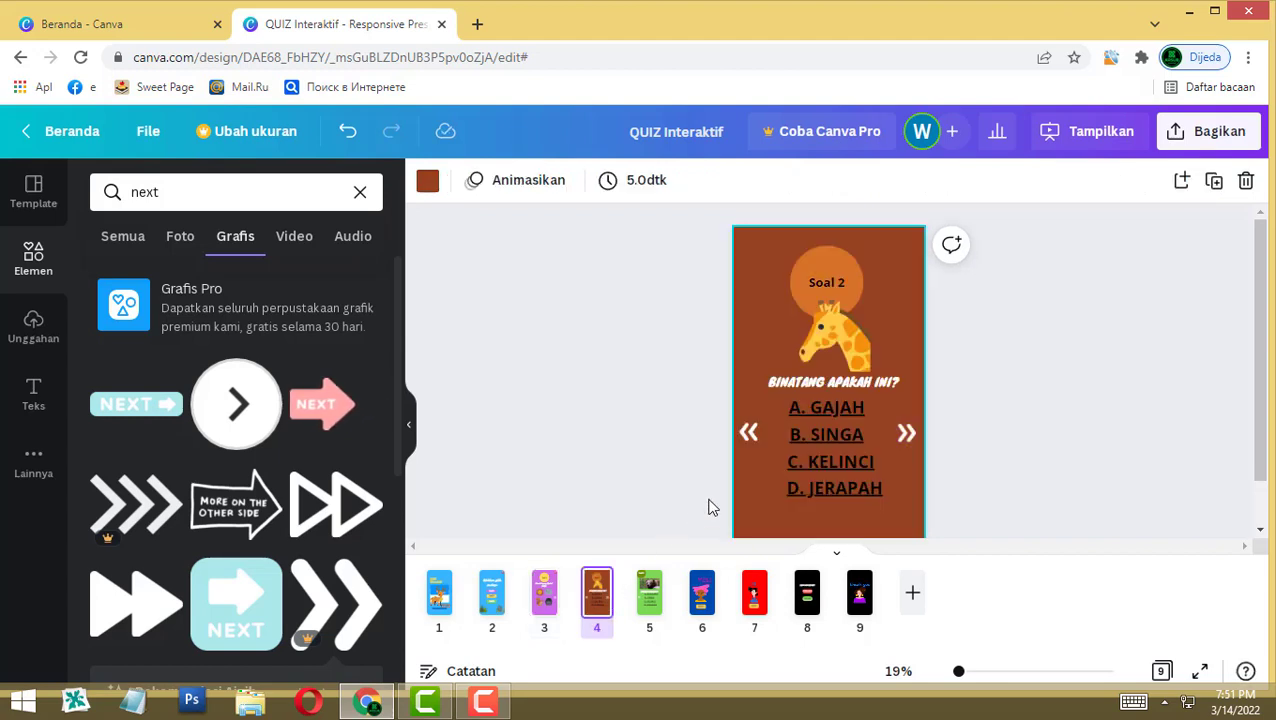
key(ctrl+v)
click(650, 600)
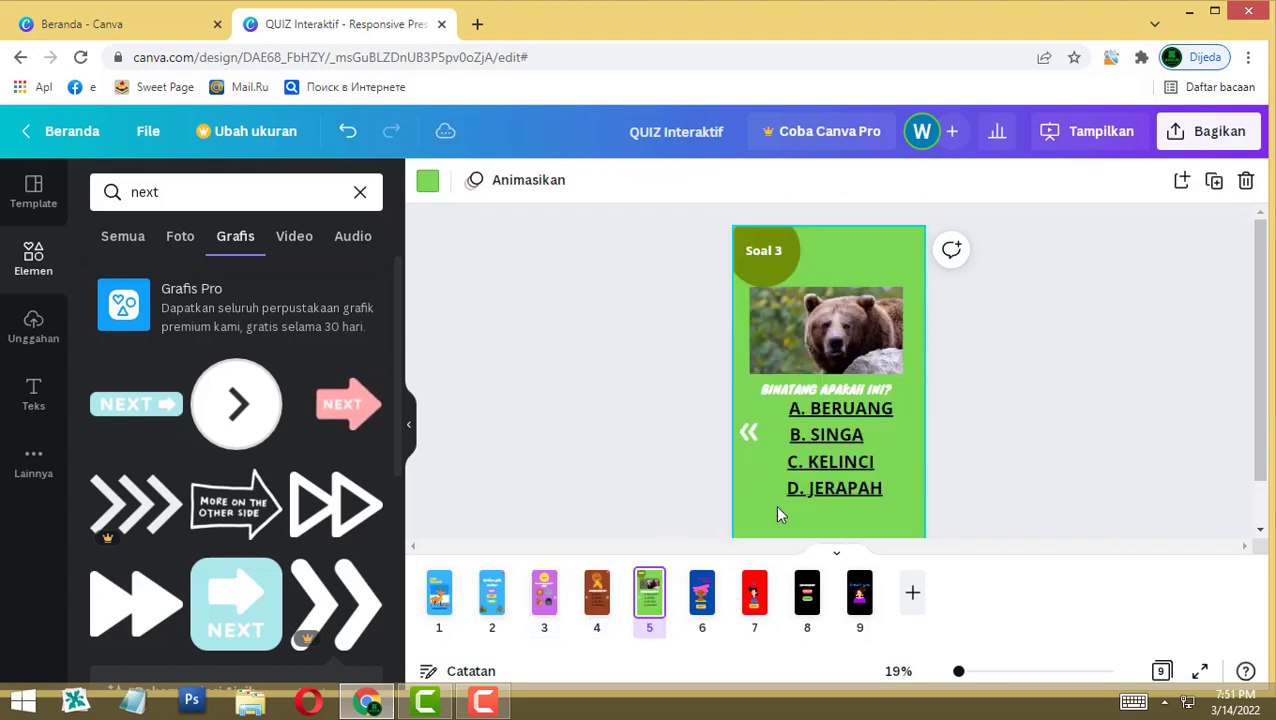
key(ctrl+v)
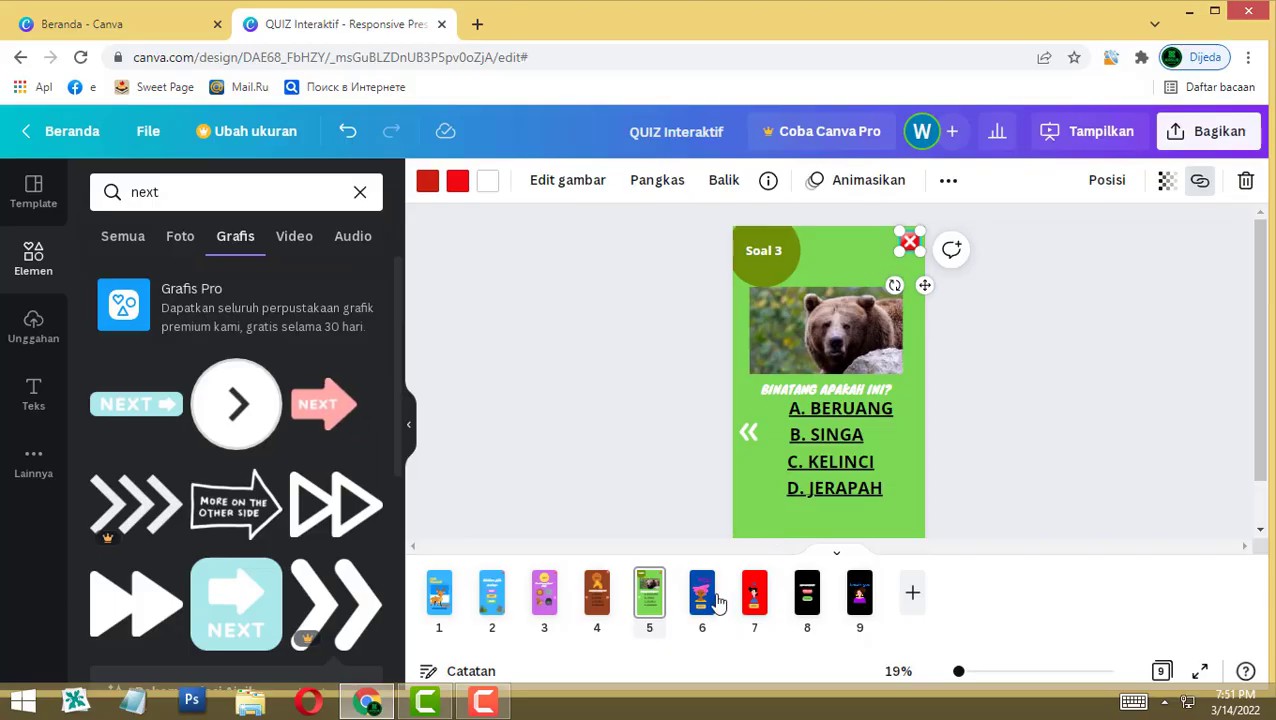
click(712, 608)
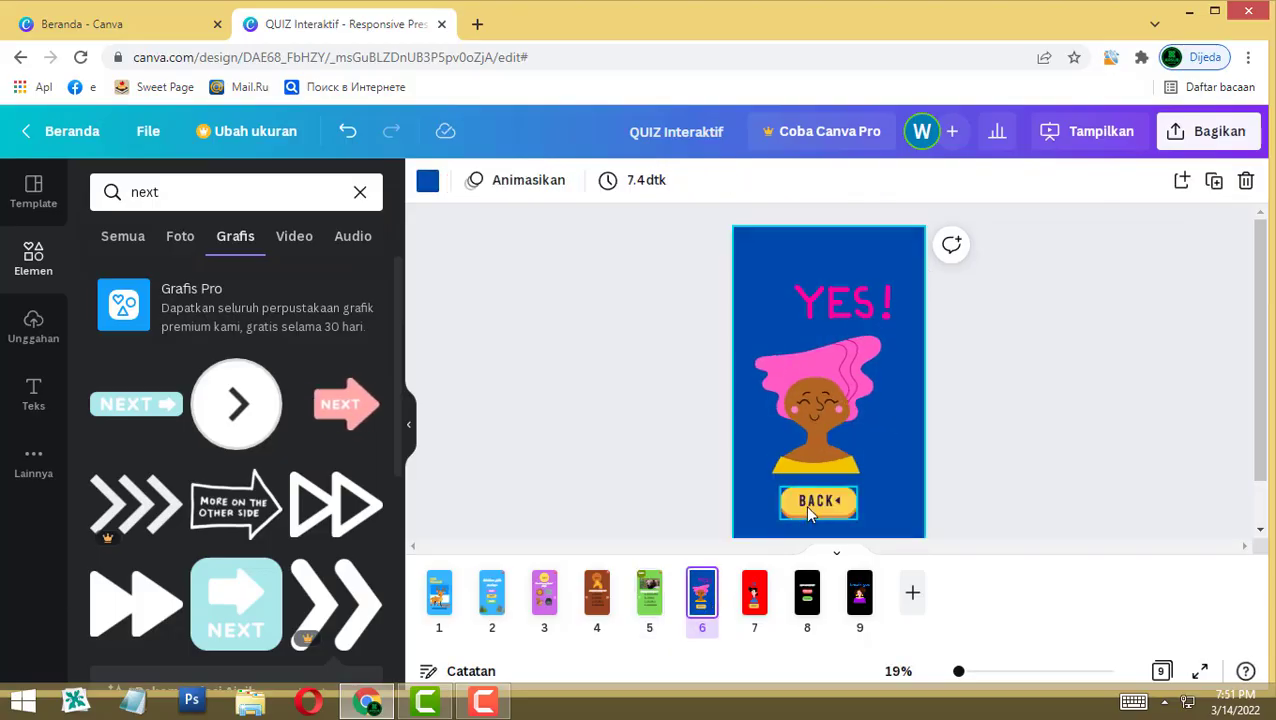
key(ctrl+v)
click(755, 590)
key(ctrl+v)
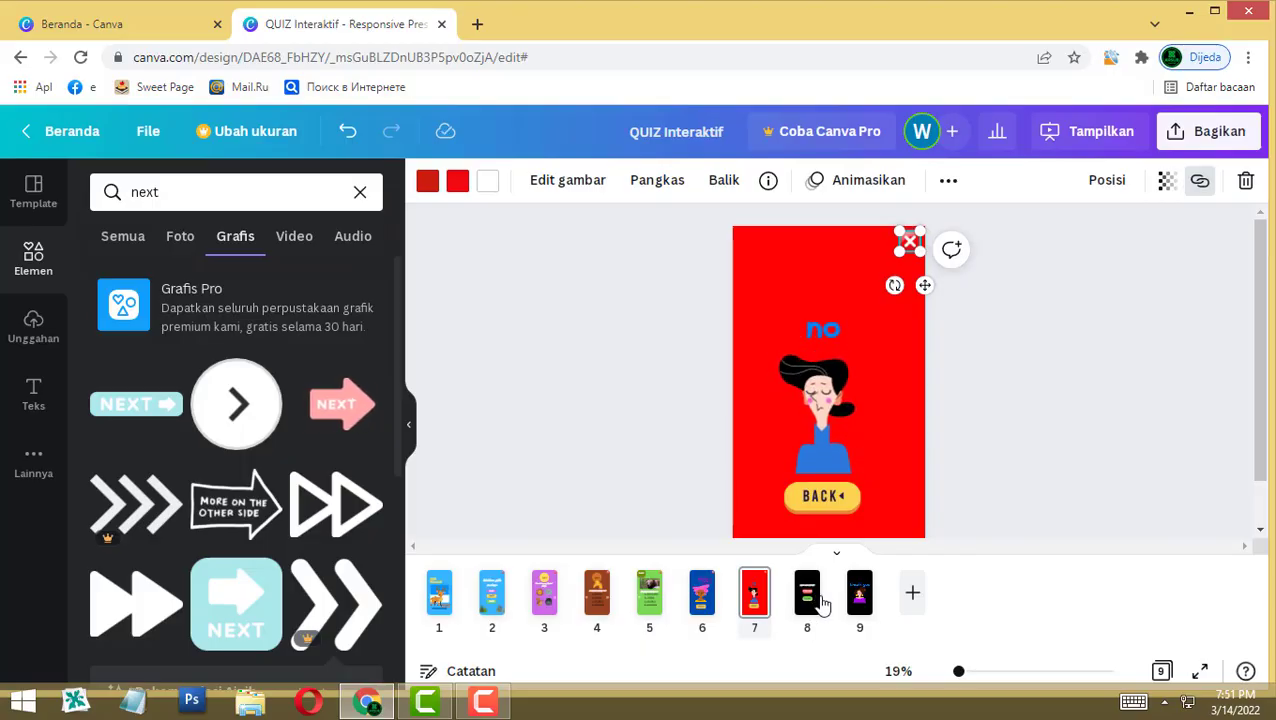
Step: Review pages 8 and 1, then open page 6, the YES! answer page
click(812, 600)
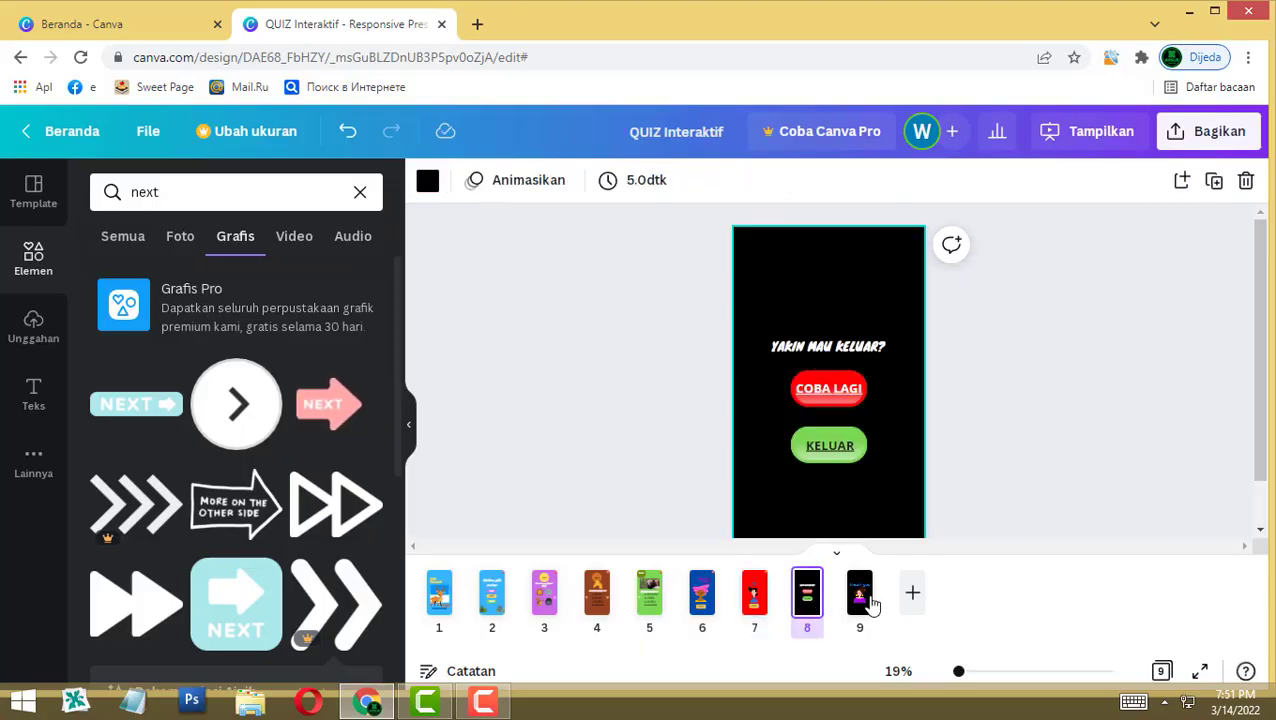
click(440, 595)
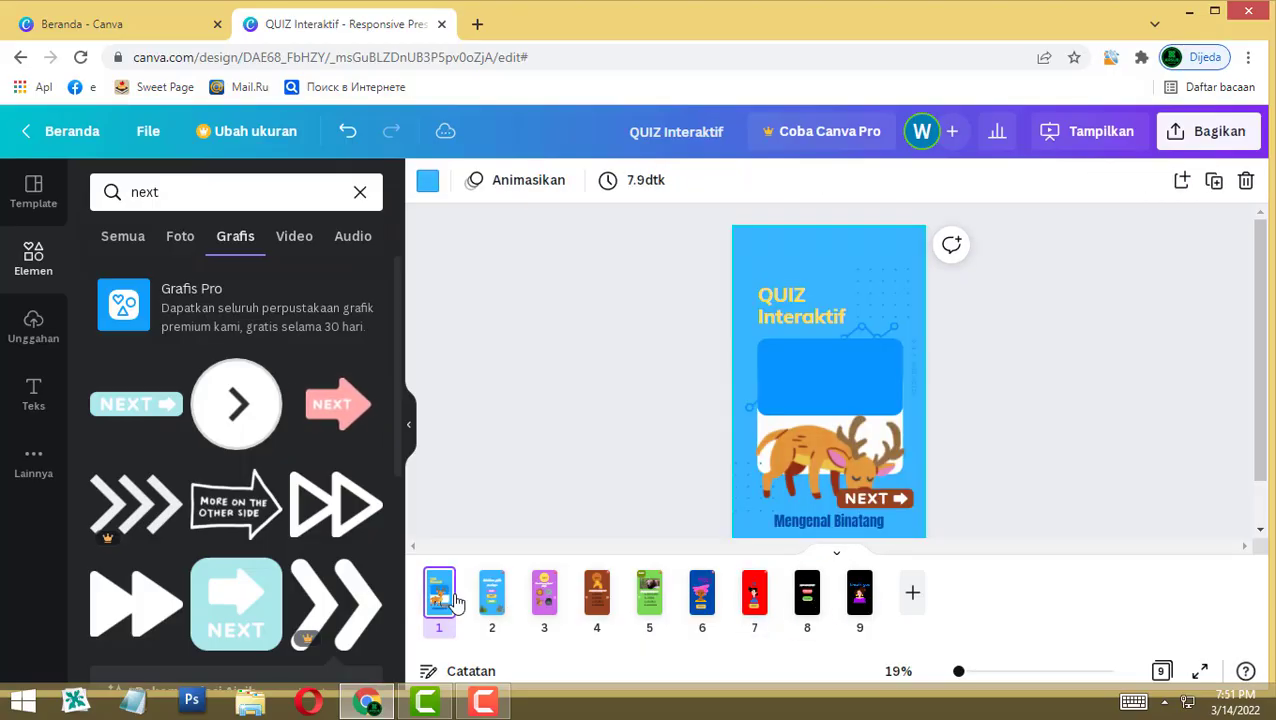
click(748, 298)
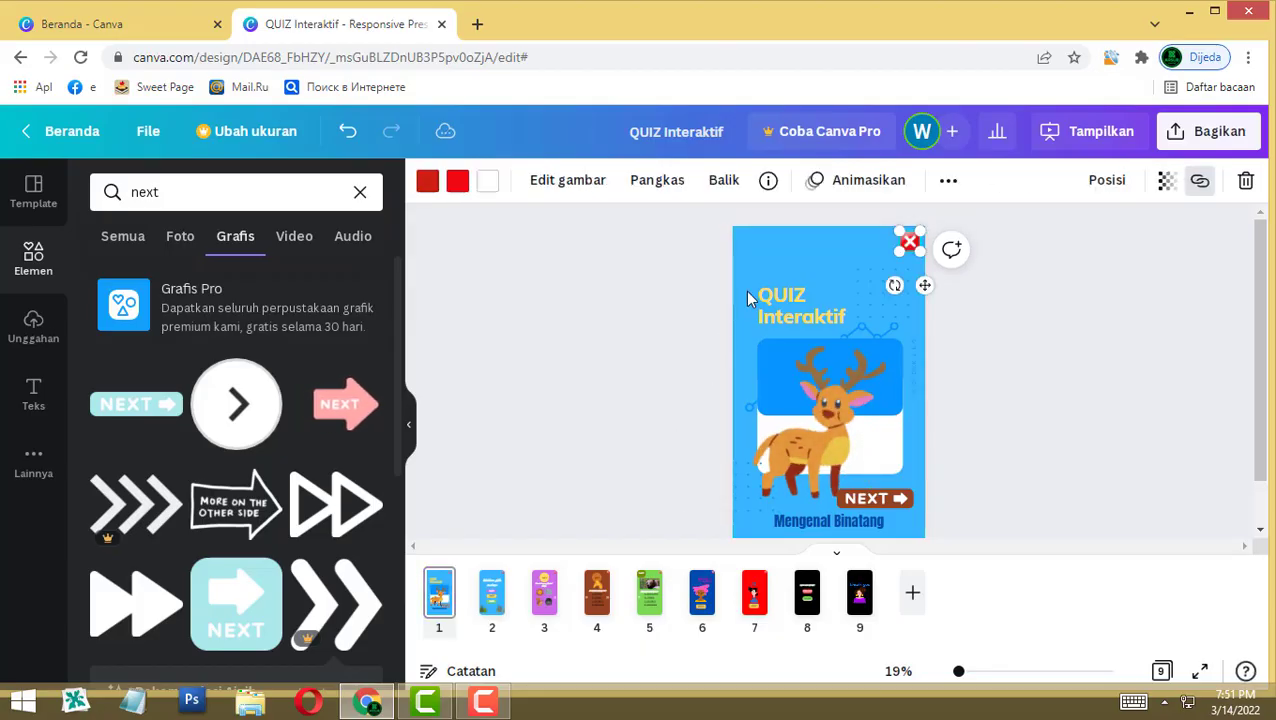
click(1105, 359)
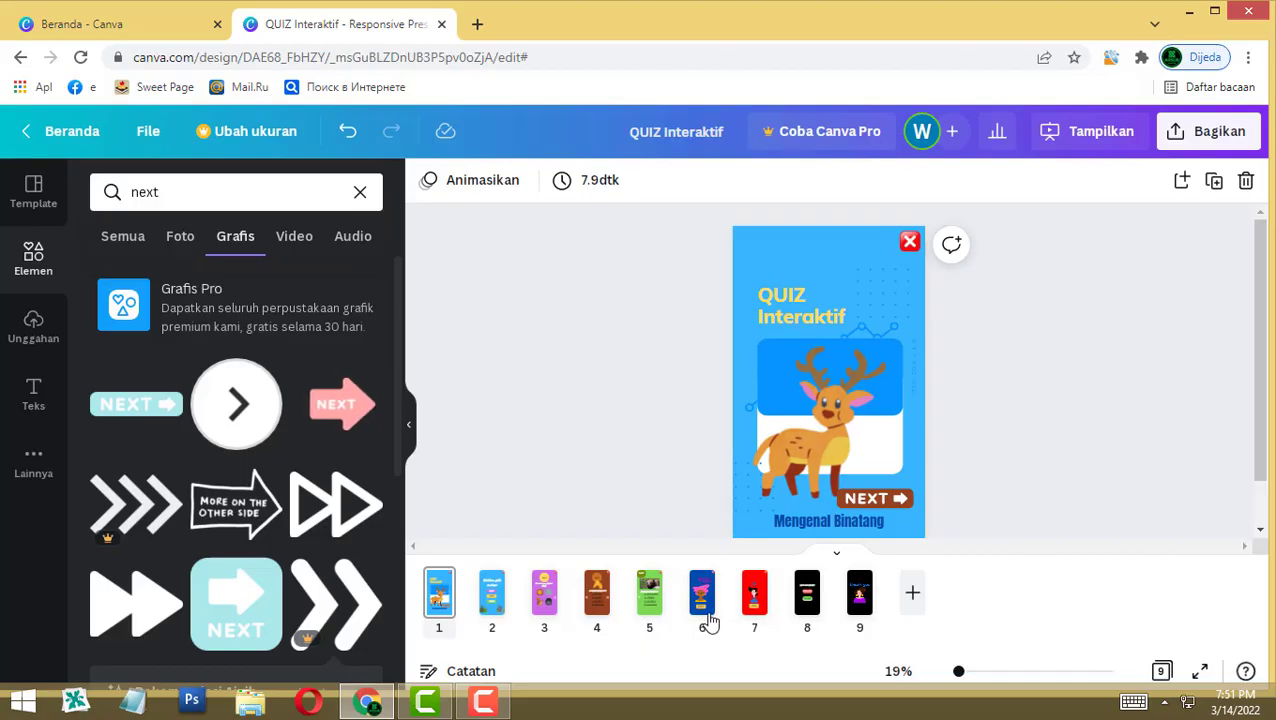
click(703, 600)
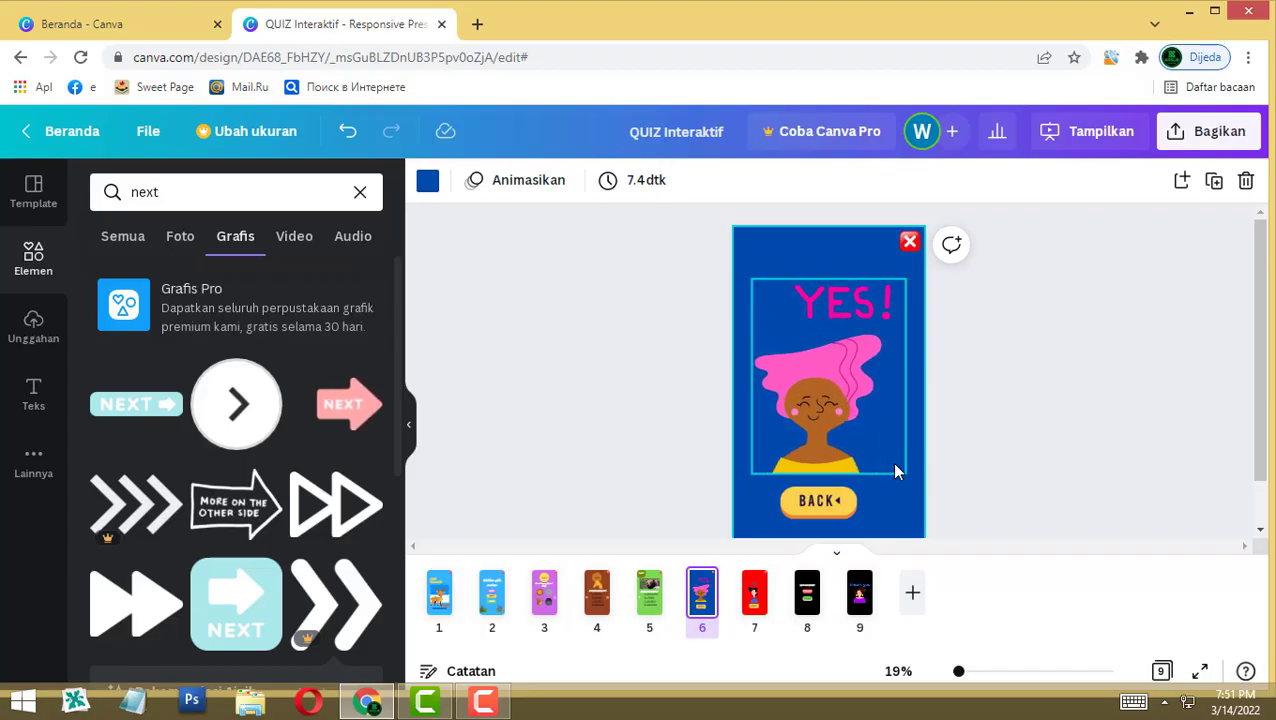
click(278, 197)
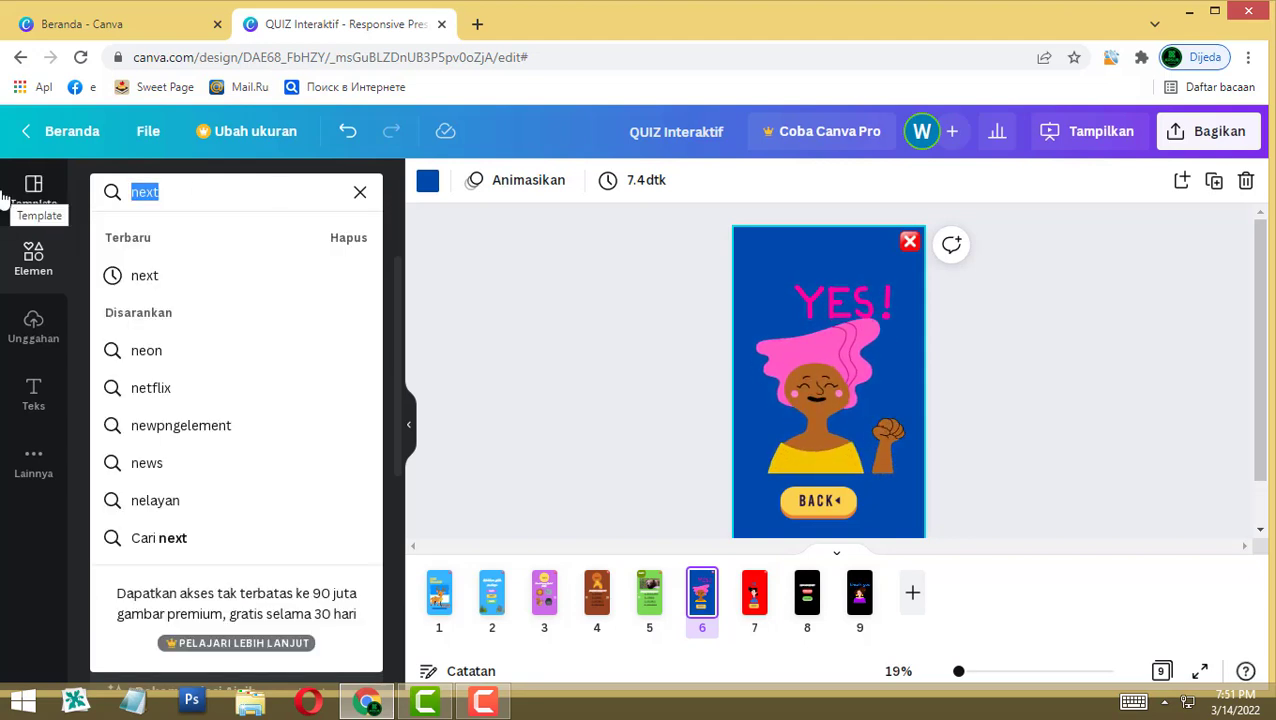
Step: Search audio for 'yes', preview the Soldiers Voices 2 clip, then open Uploads
text(yes)
key(Return)
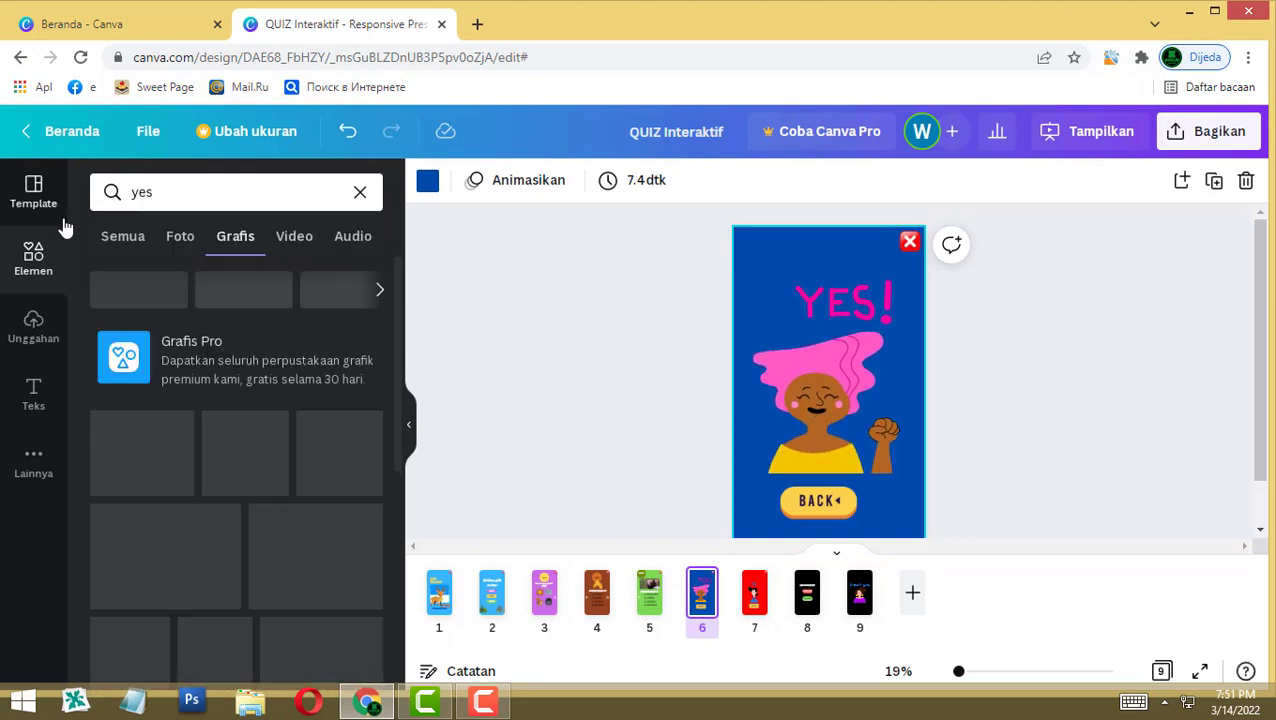
click(350, 236)
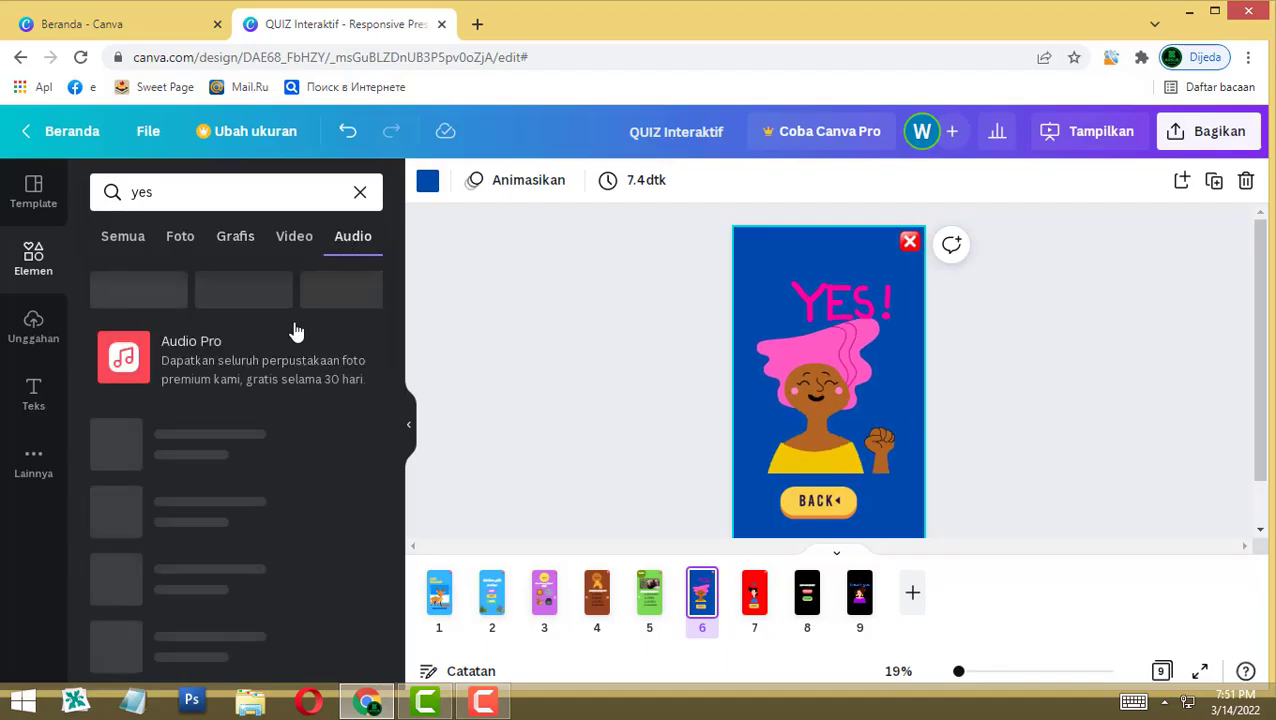
click(116, 396)
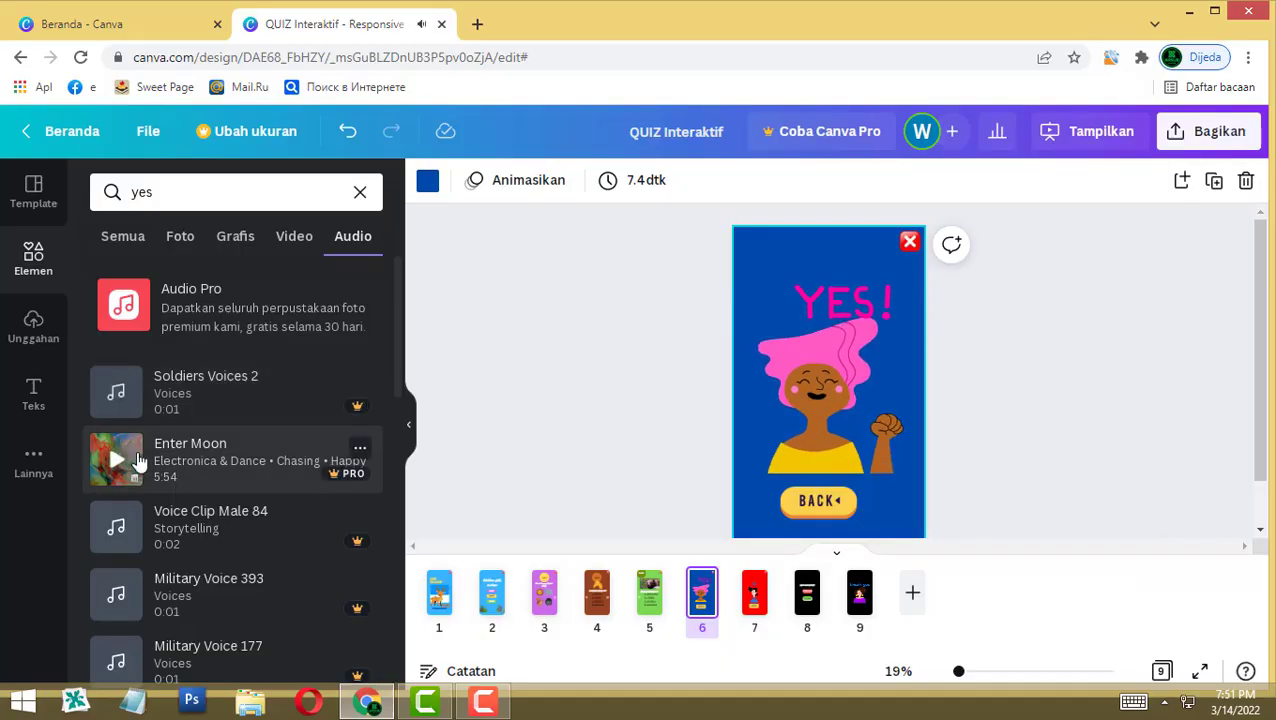
scroll(137, 458, down, 5)
scroll(140, 458, down, 6)
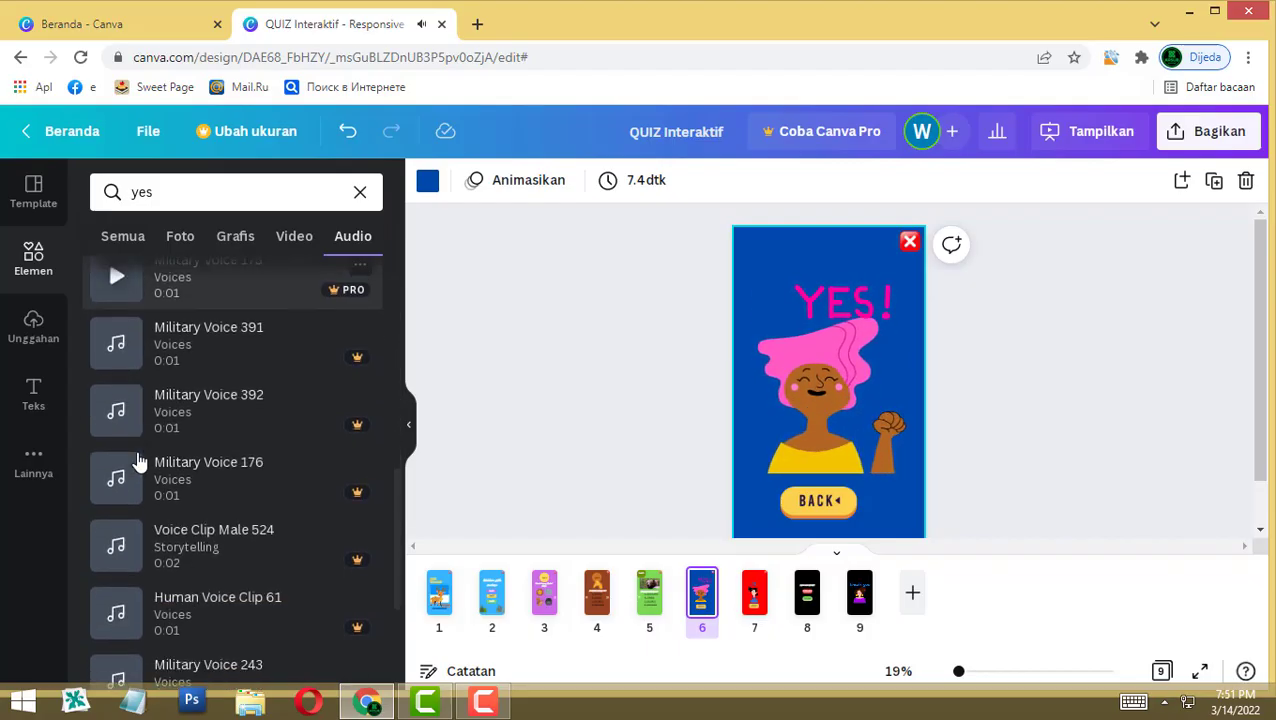
scroll(155, 458, down, 2)
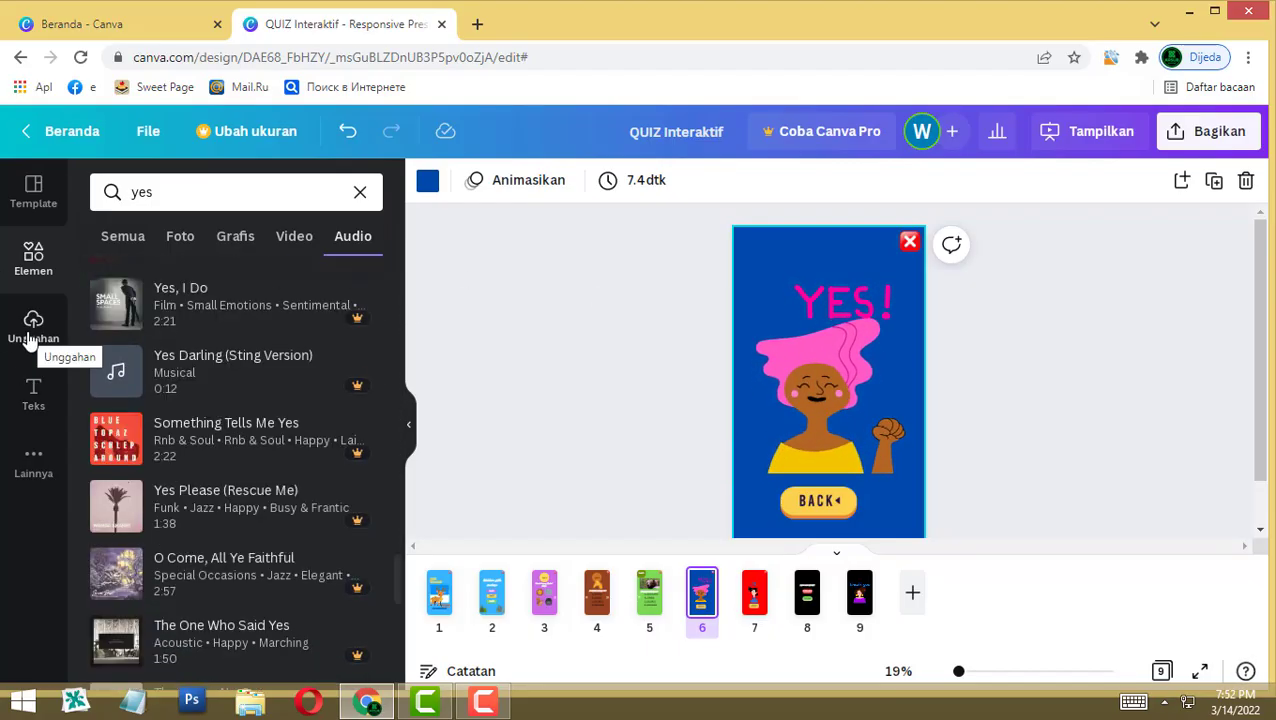
click(32, 332)
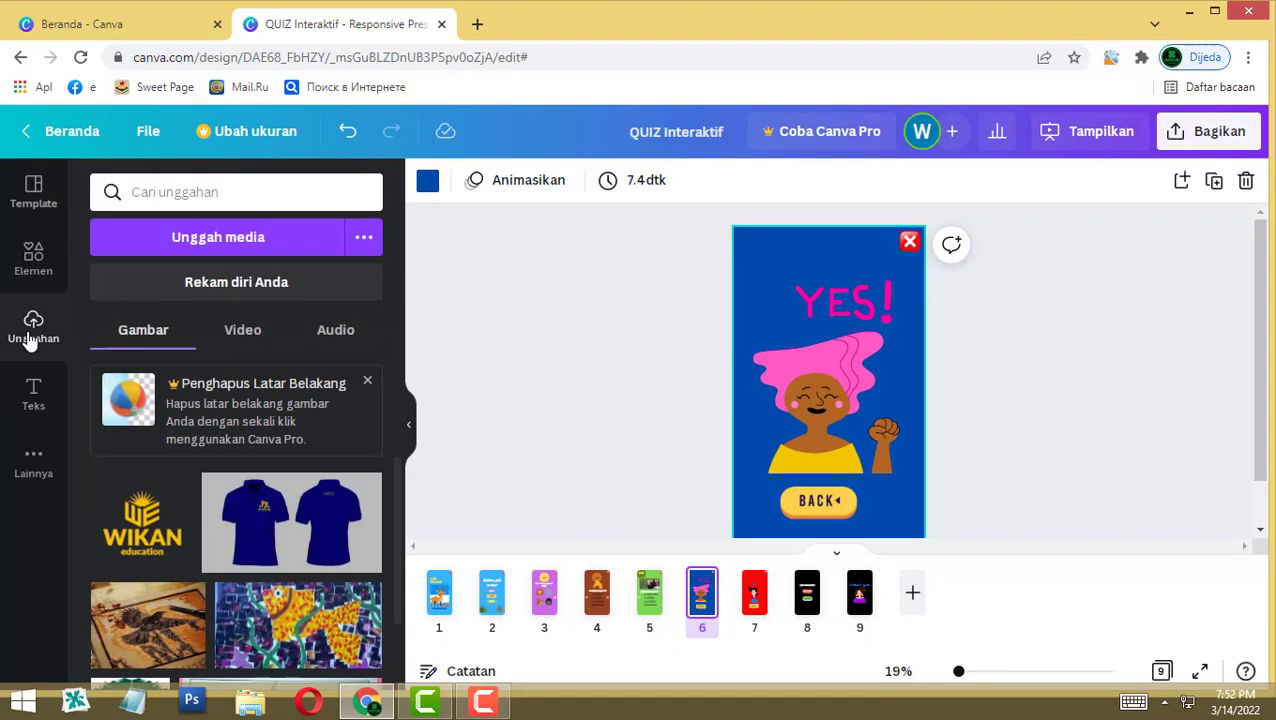
Step: Record a self-video with 'Rekam diri Anda' and save it onto the YES! page
click(222, 292)
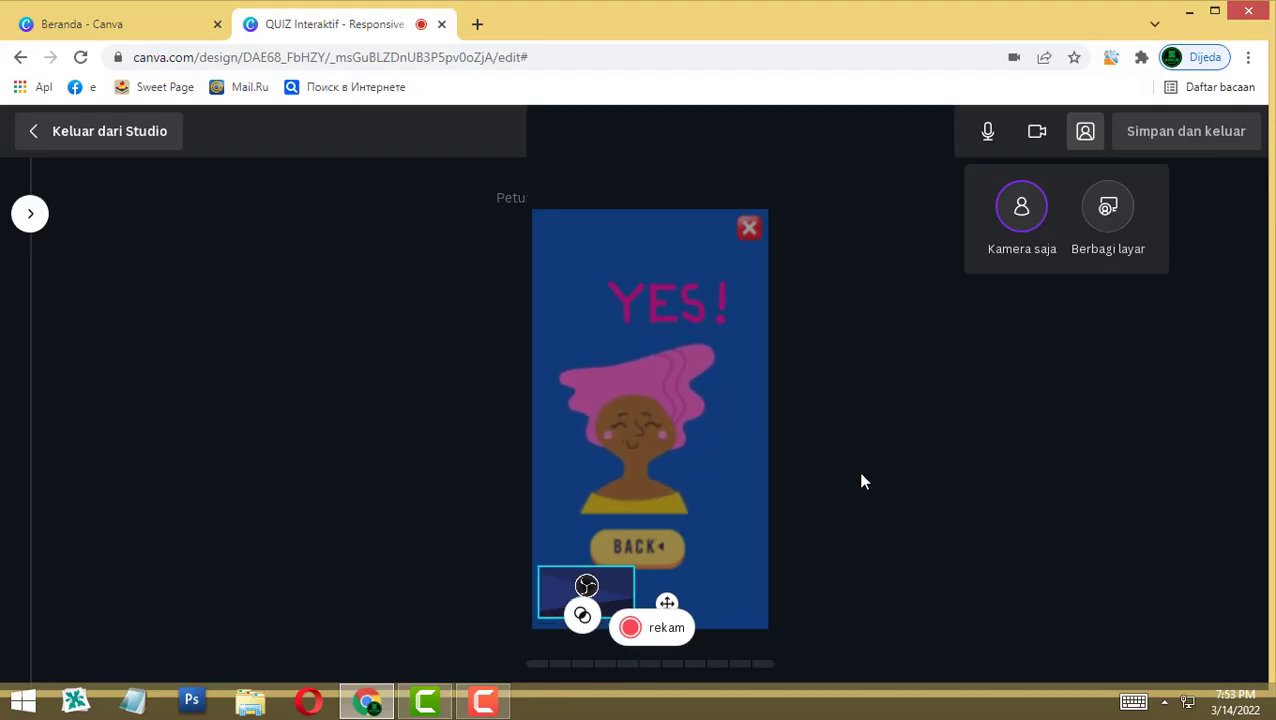
click(661, 630)
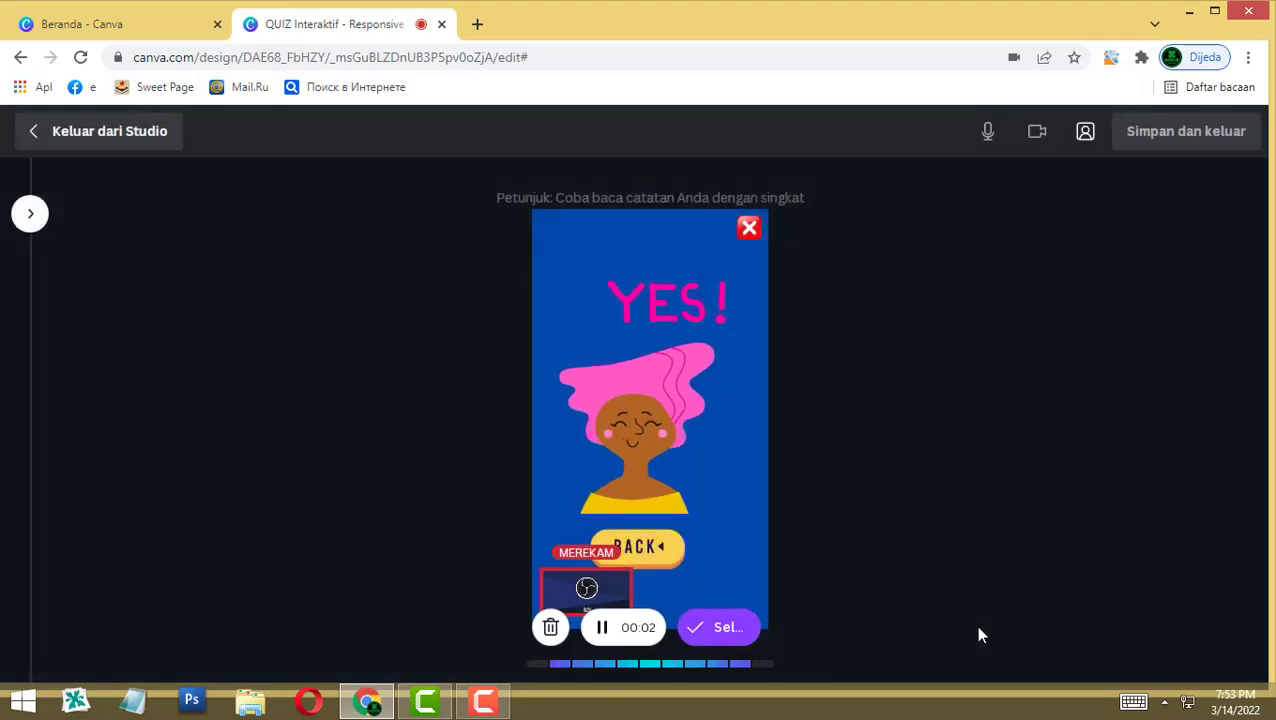
click(714, 630)
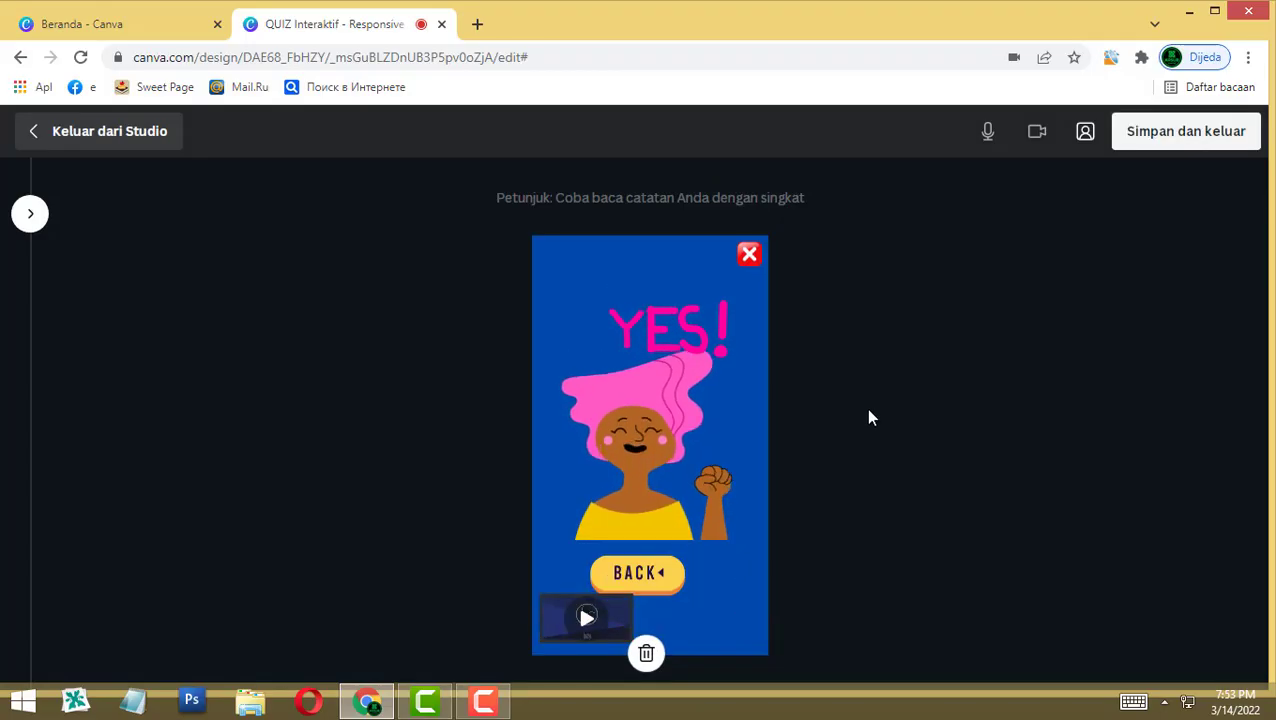
click(1192, 136)
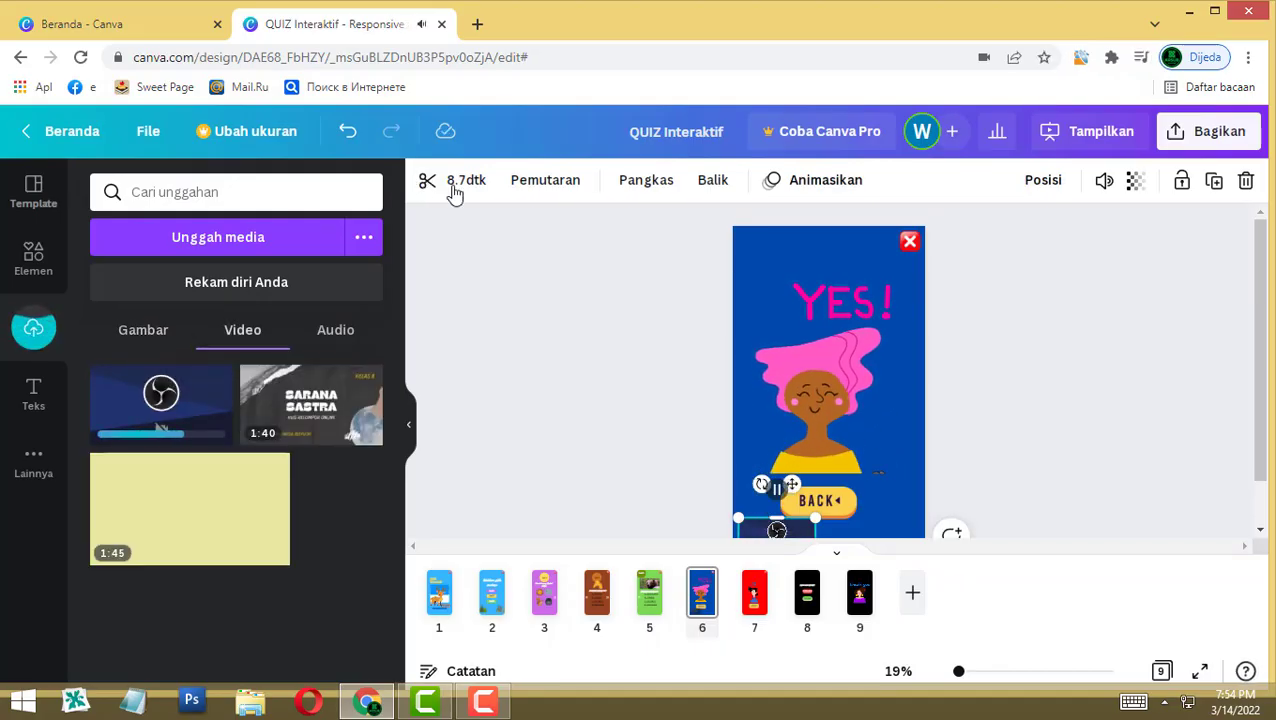
Step: Trim the start off the YES! page clip so it runs 2.7 seconds
click(461, 178)
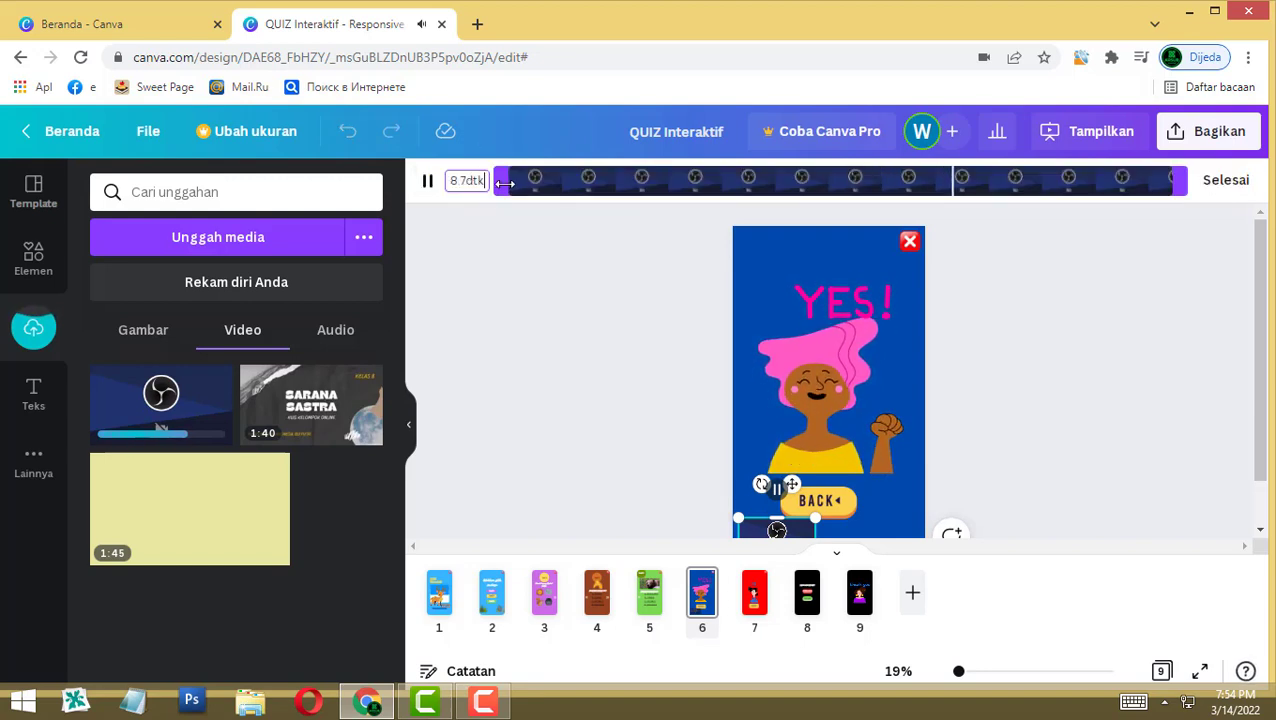
key(Return)
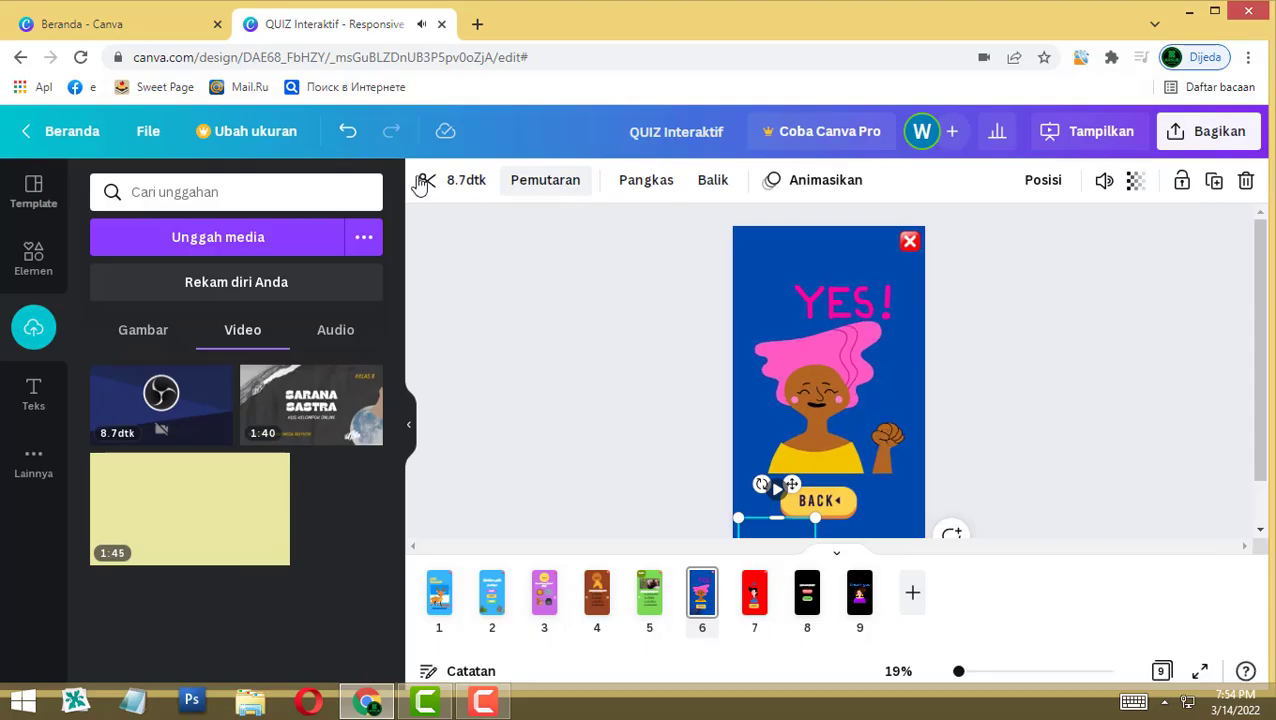
click(462, 183)
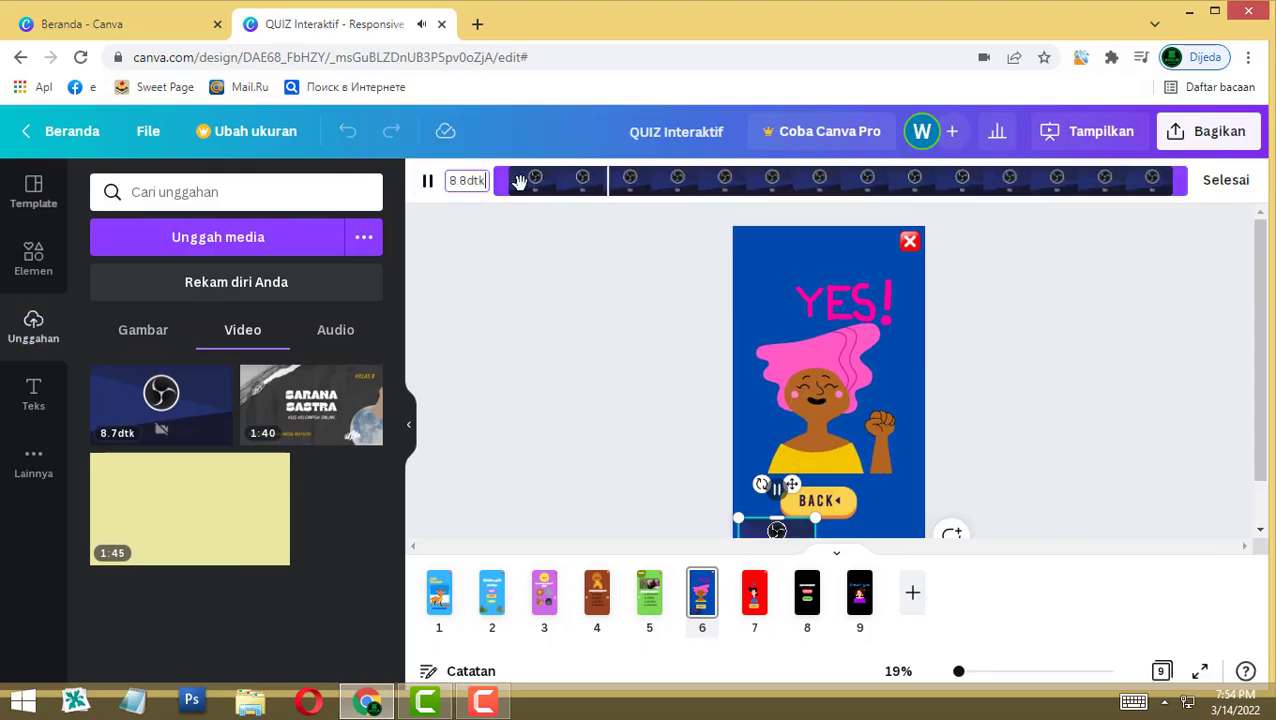
drag(503, 187, 984, 192)
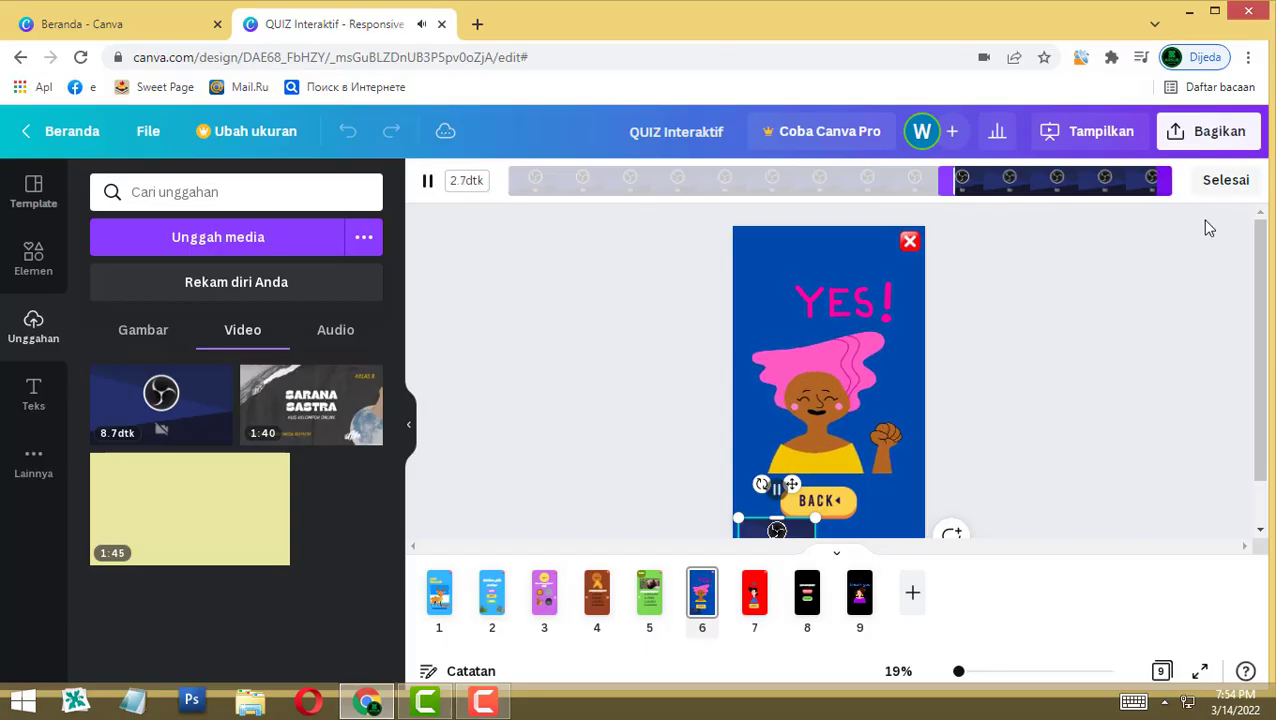
click(1225, 180)
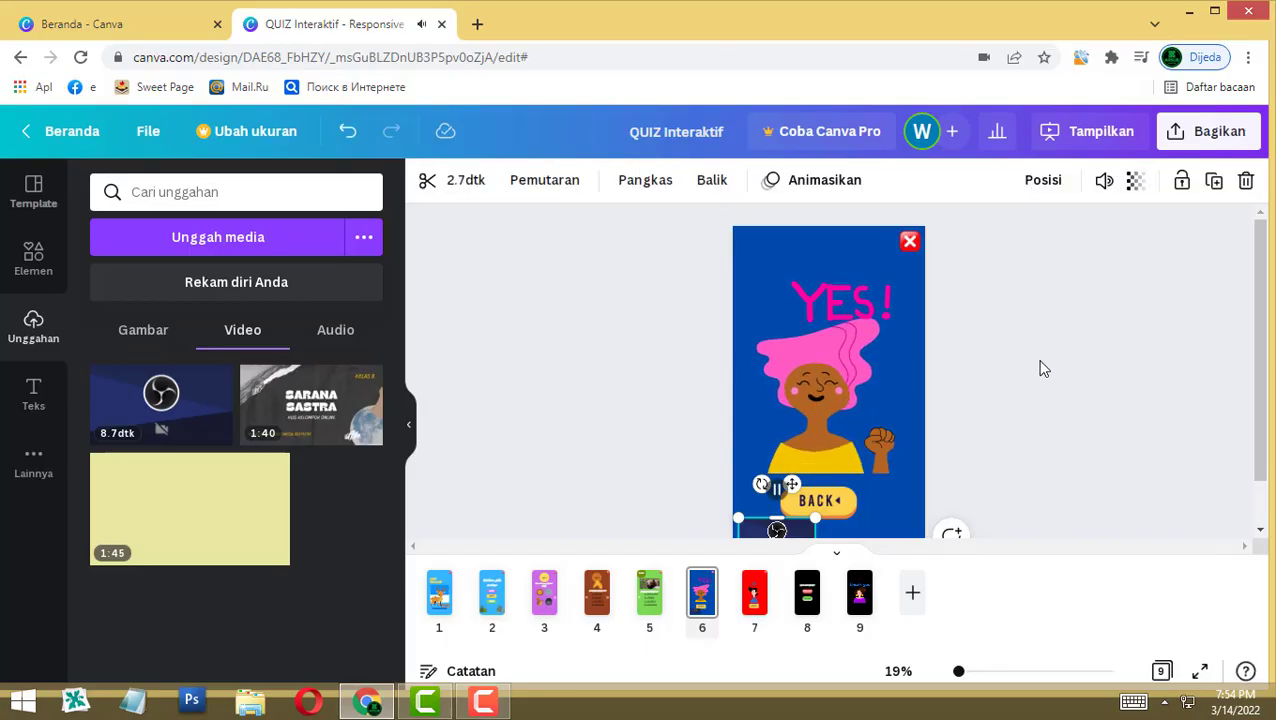
click(752, 600)
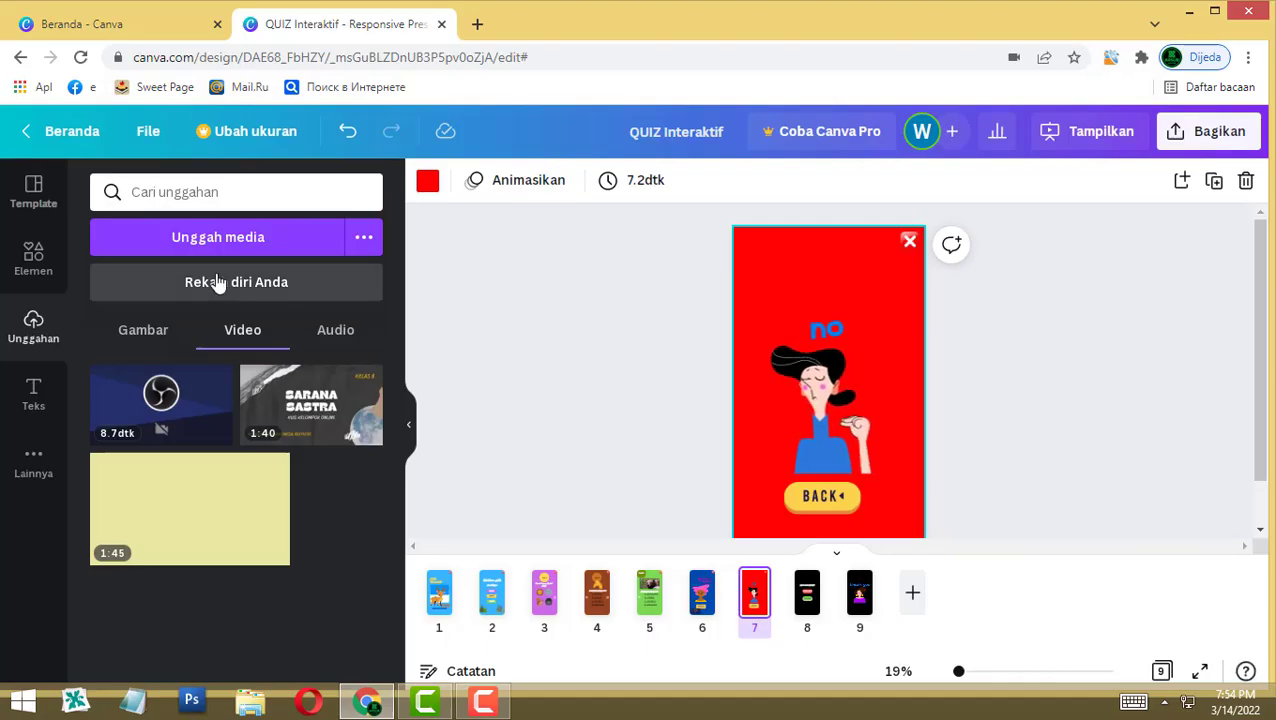
Step: Record a 4.9-second self-video and save it onto page 7, the red NO page
click(218, 283)
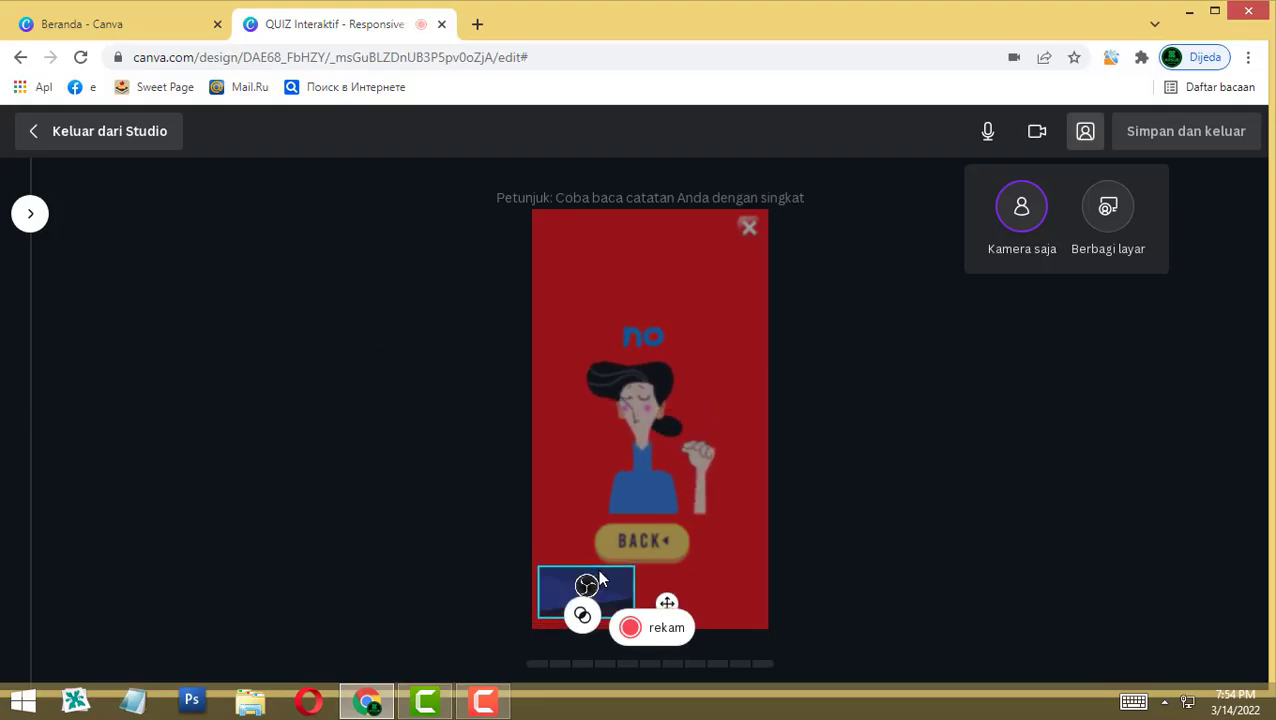
click(658, 628)
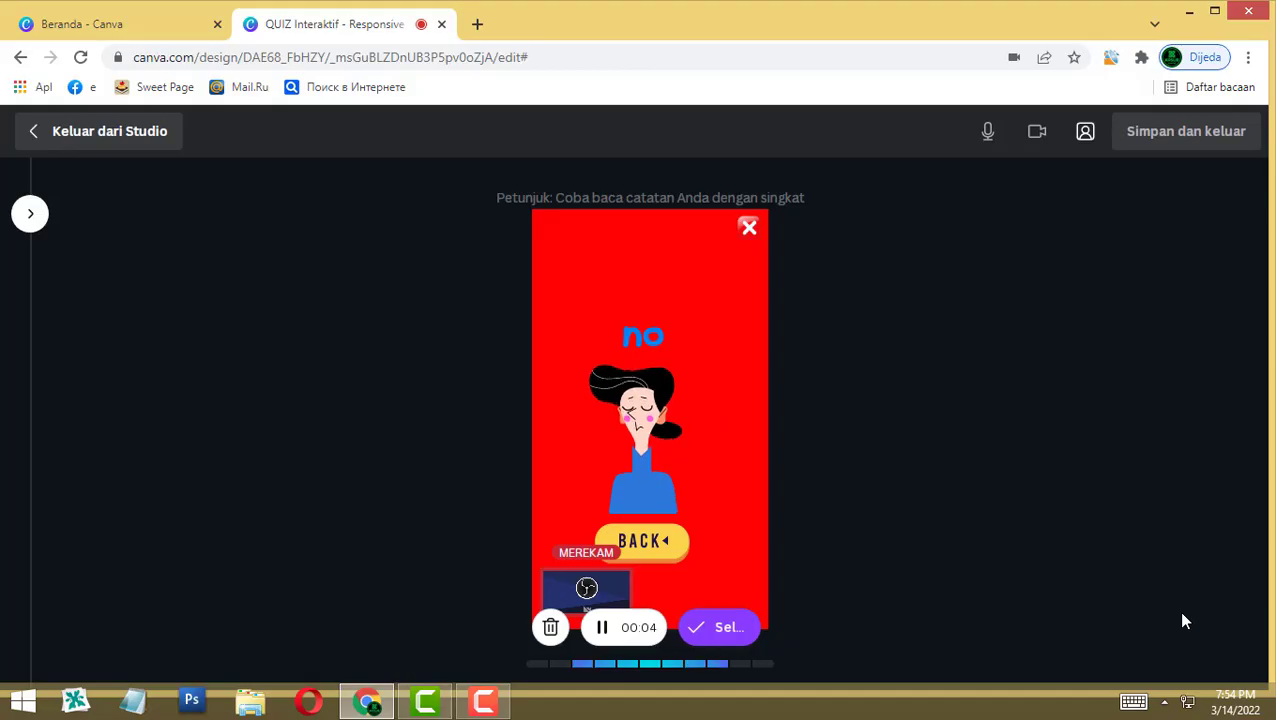
click(724, 628)
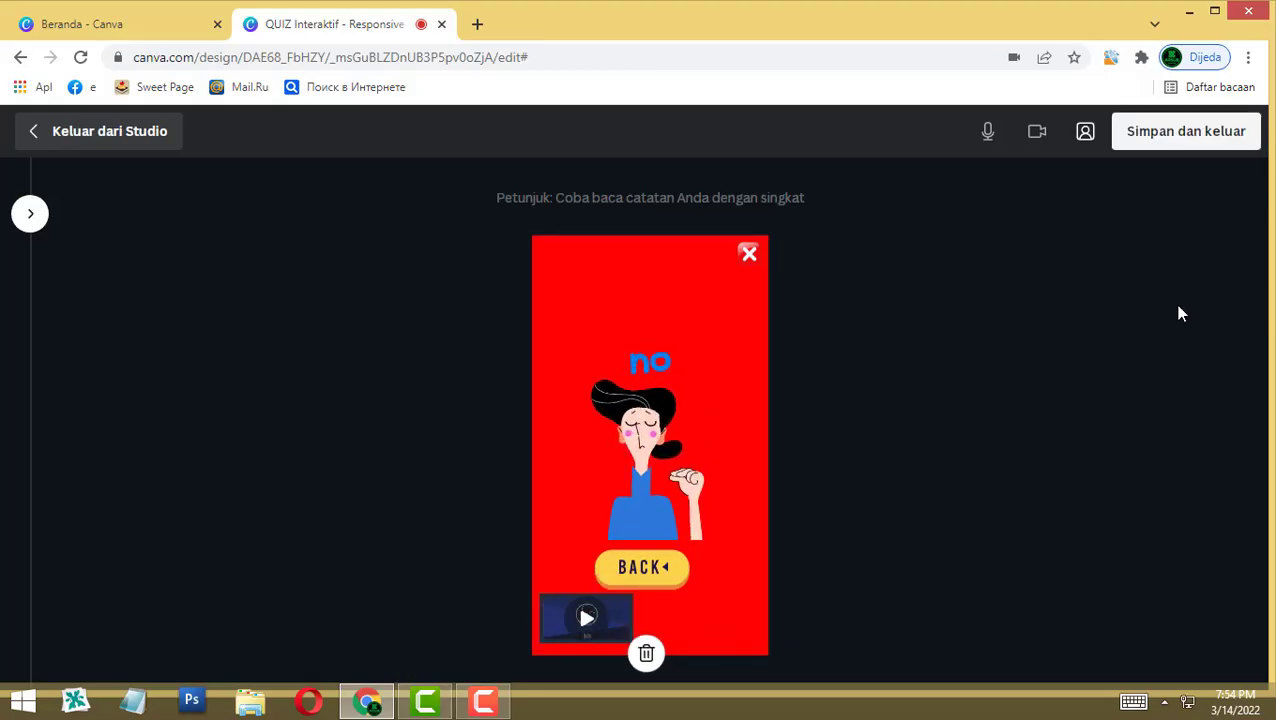
click(1188, 142)
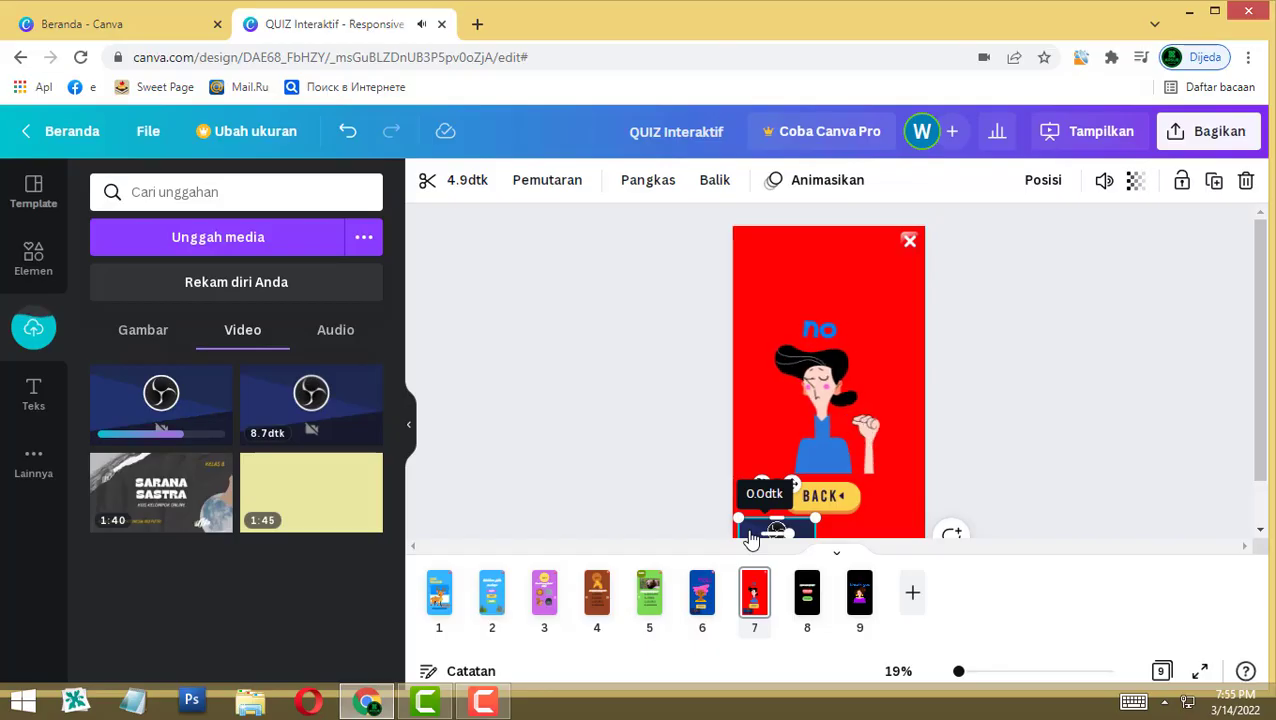
Step: Set transparency 0 on the page 7 and YES! clips, lowering the YES clip's volume to 84
click(1137, 187)
drag(1117, 258, 840, 273)
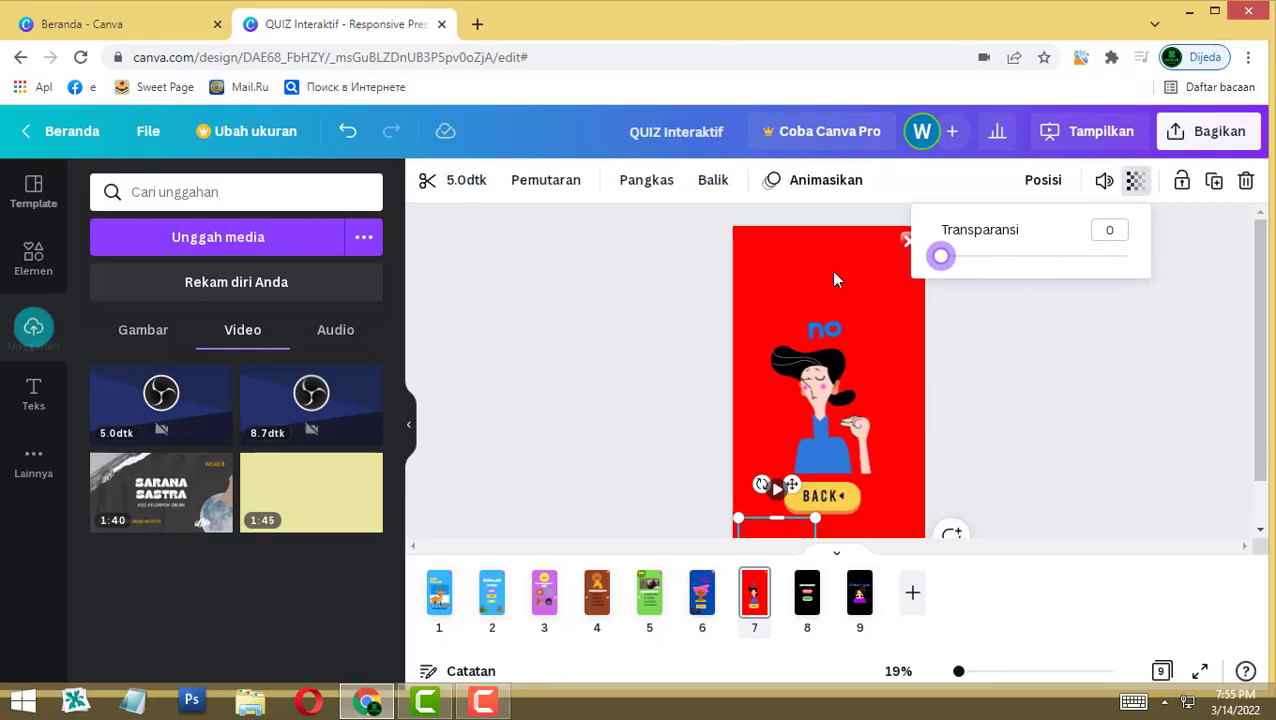
click(702, 596)
click(752, 532)
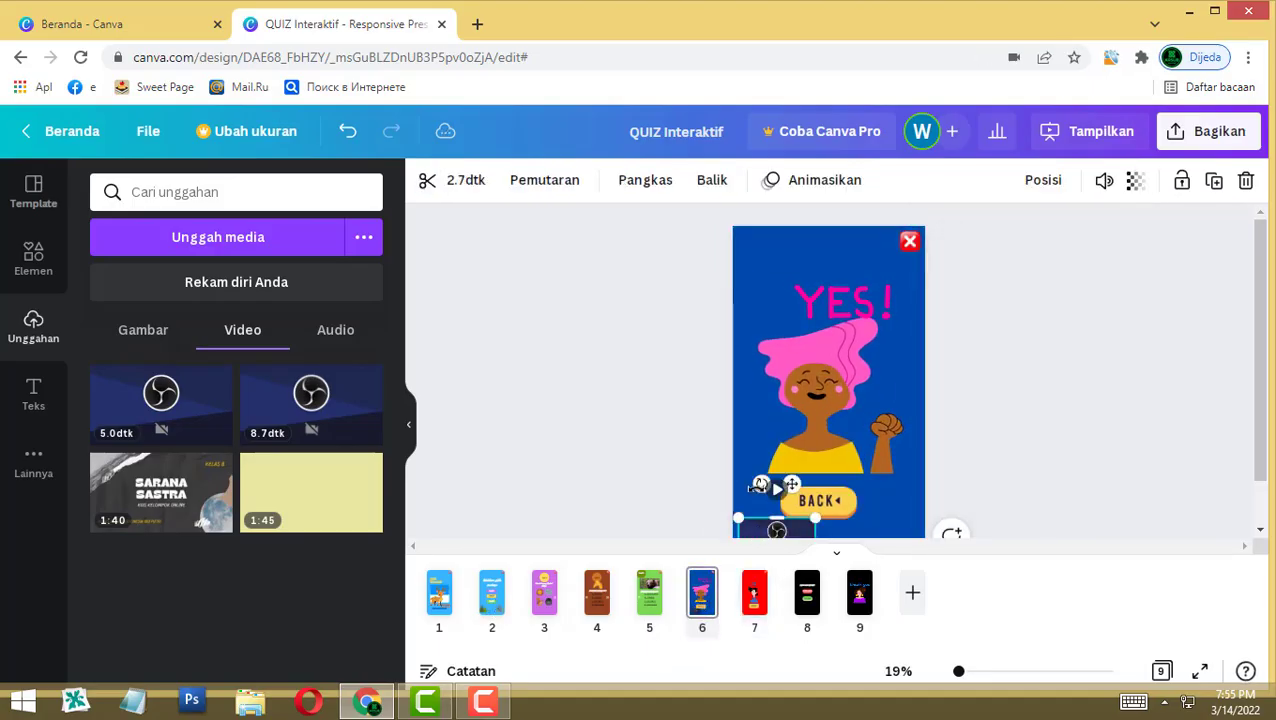
click(1103, 181)
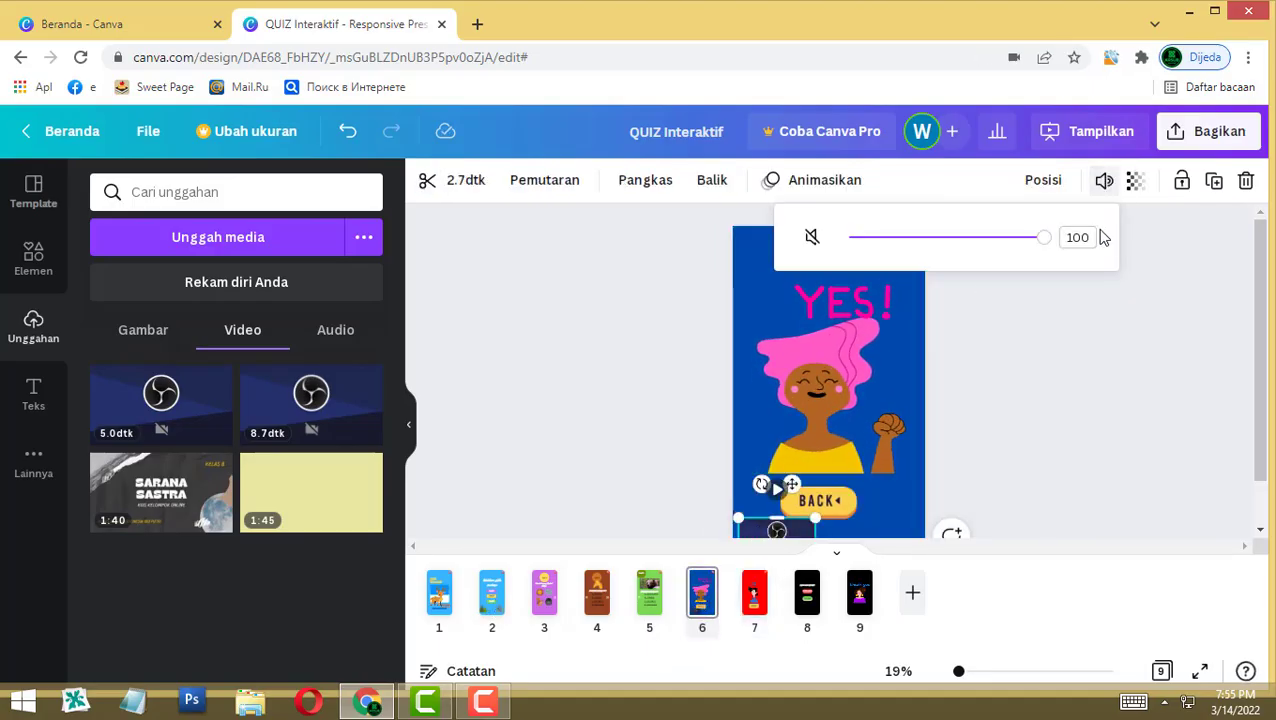
drag(1052, 243, 940, 254)
click(1136, 184)
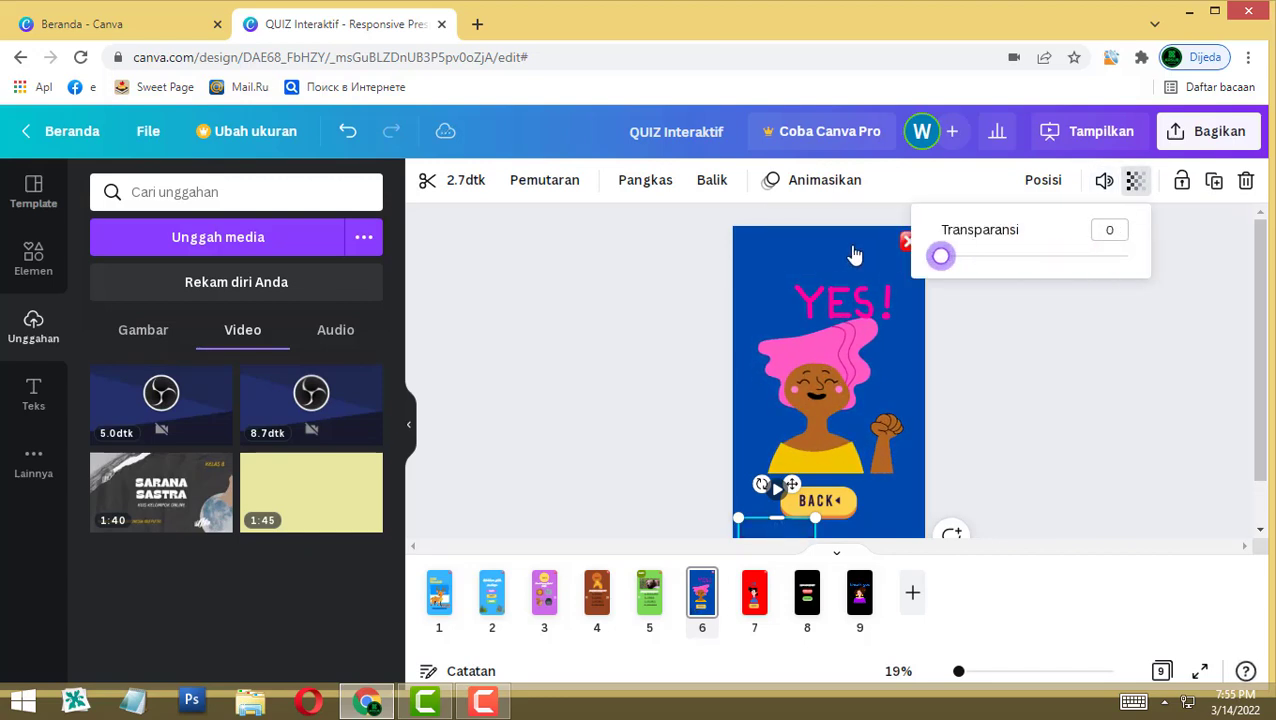
click(1045, 460)
click(1014, 450)
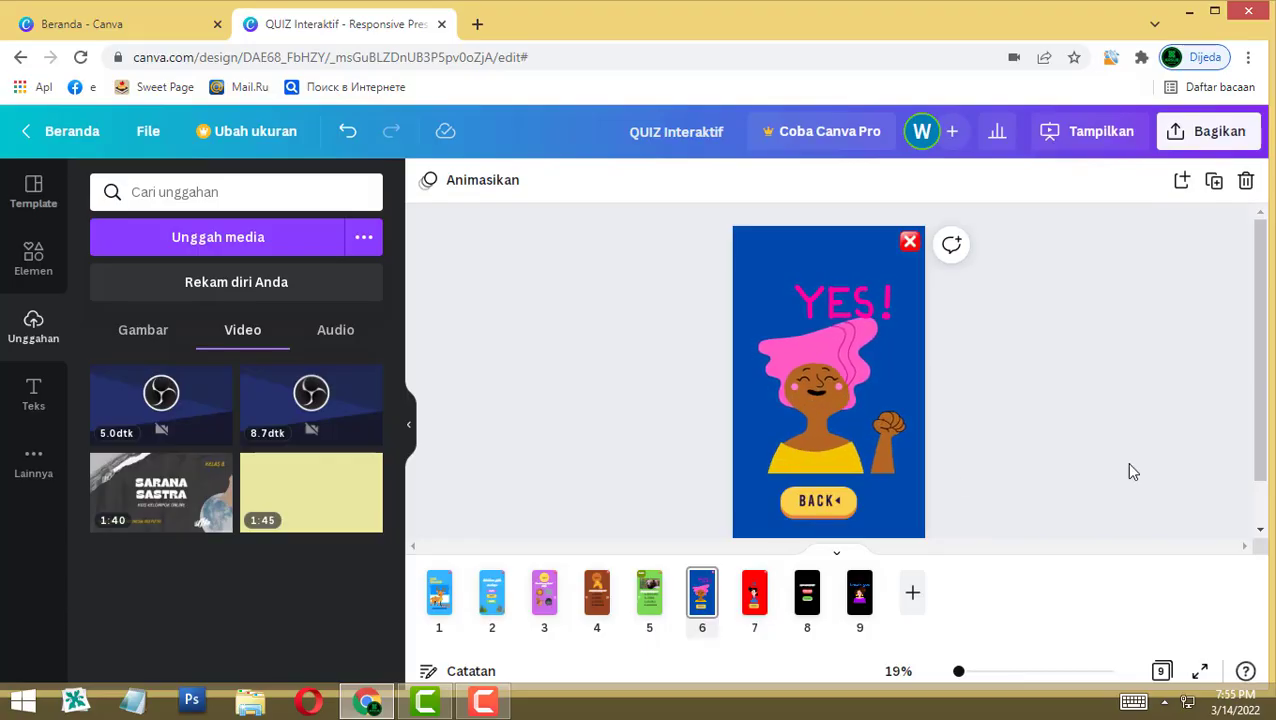
click(437, 595)
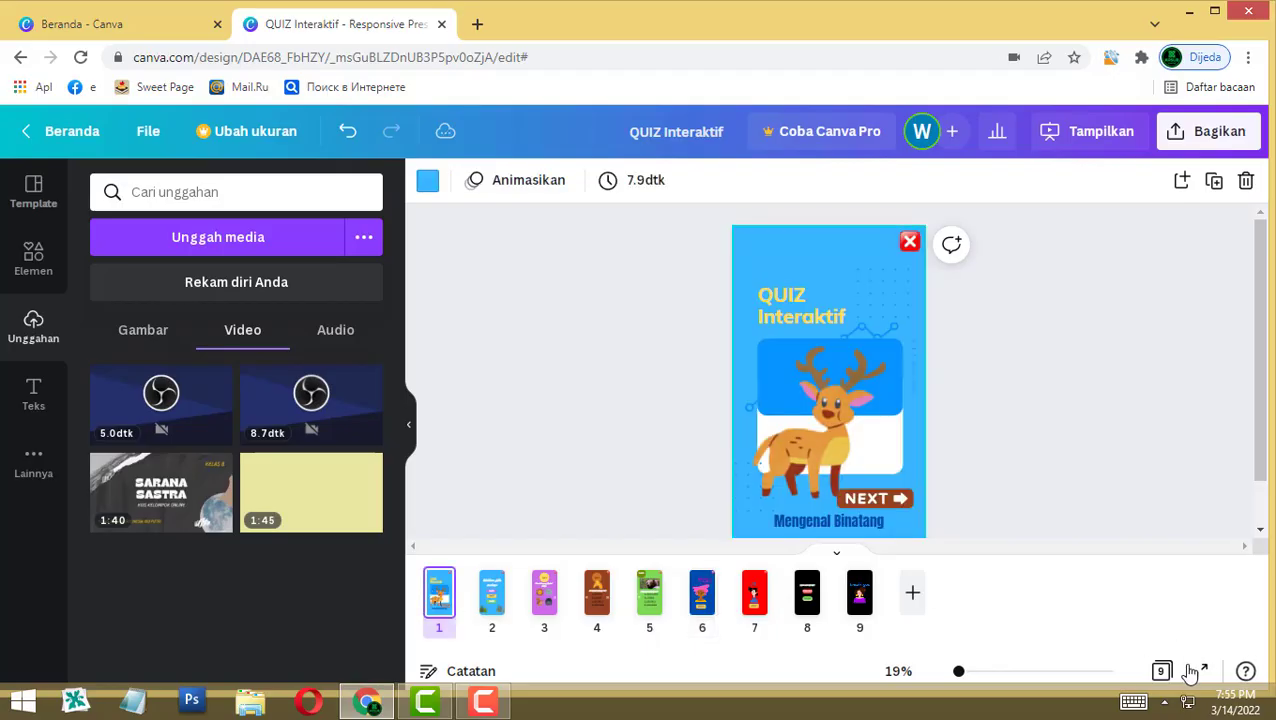
Step: Animate the QUIZ Interaktif title with Mesin tik and Mengenal Binatang with Naik
click(781, 306)
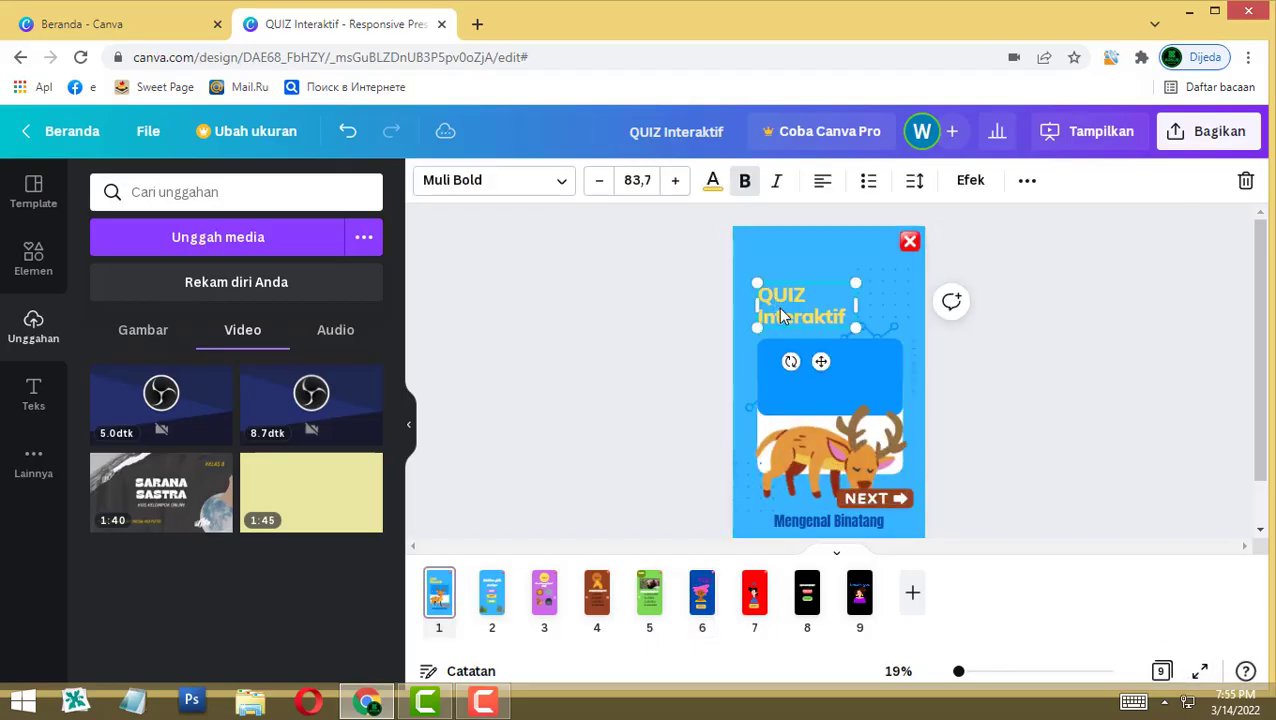
click(1024, 182)
click(760, 230)
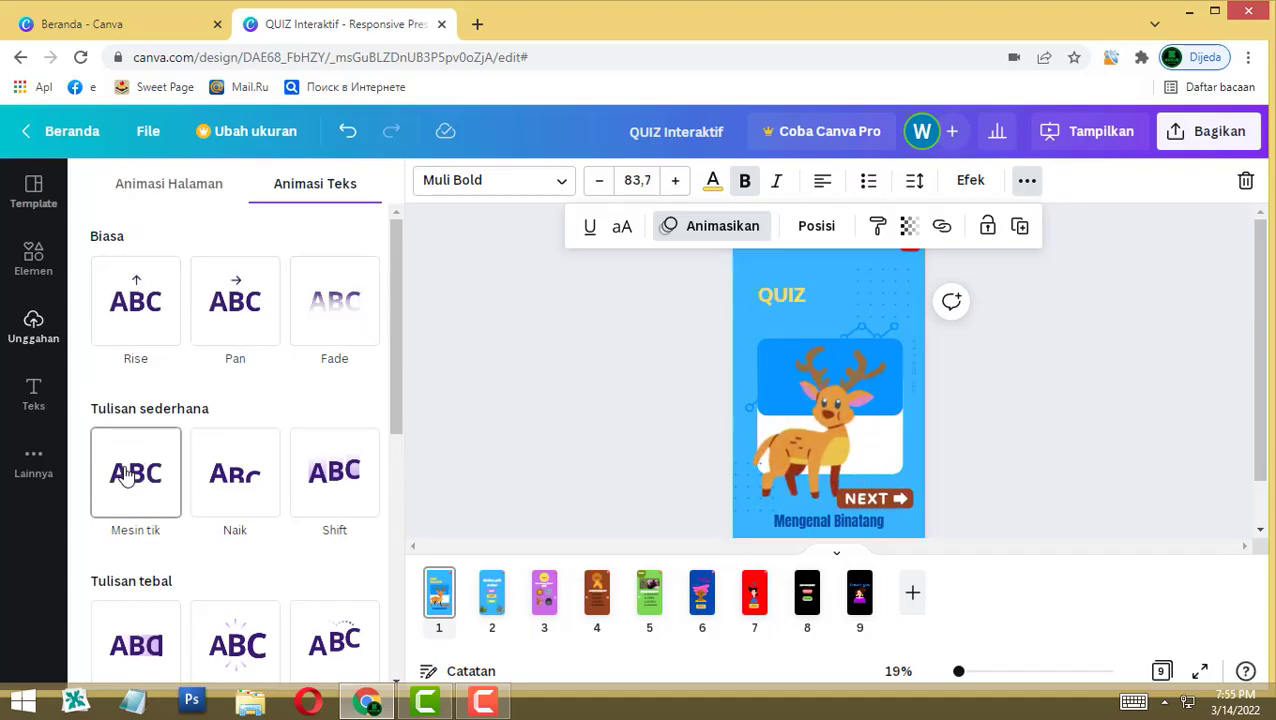
click(127, 476)
click(805, 520)
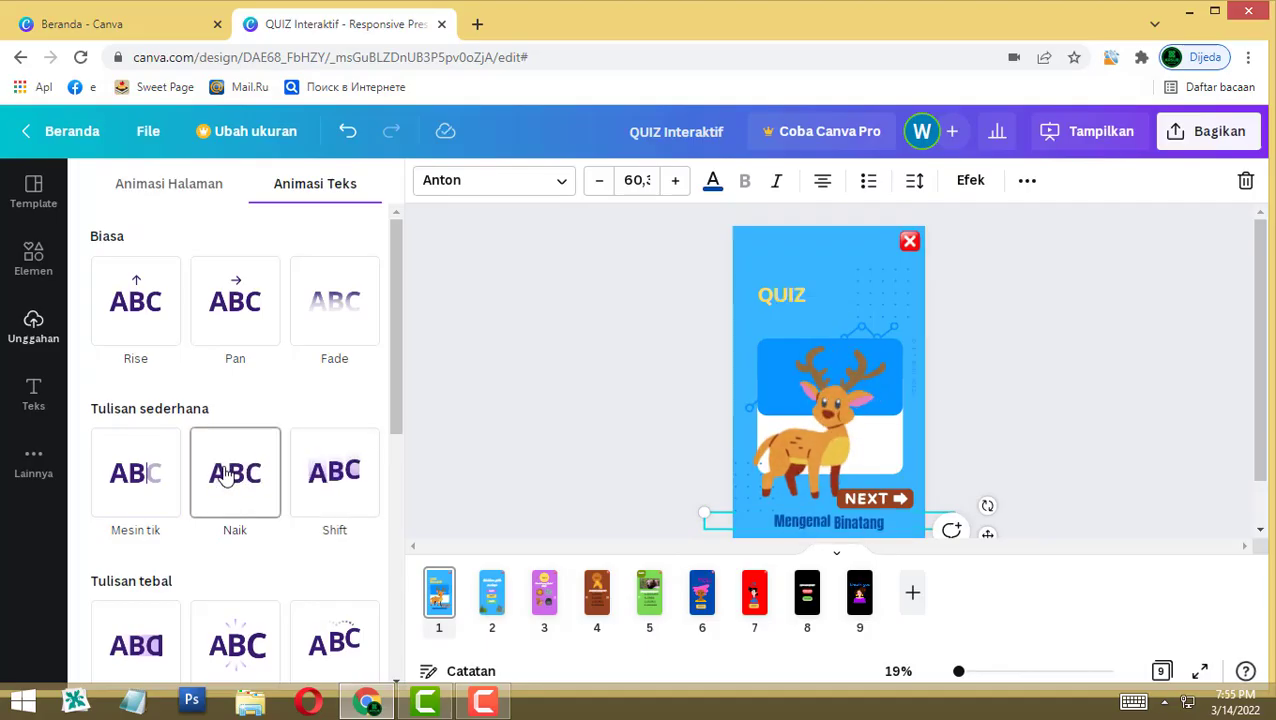
click(878, 500)
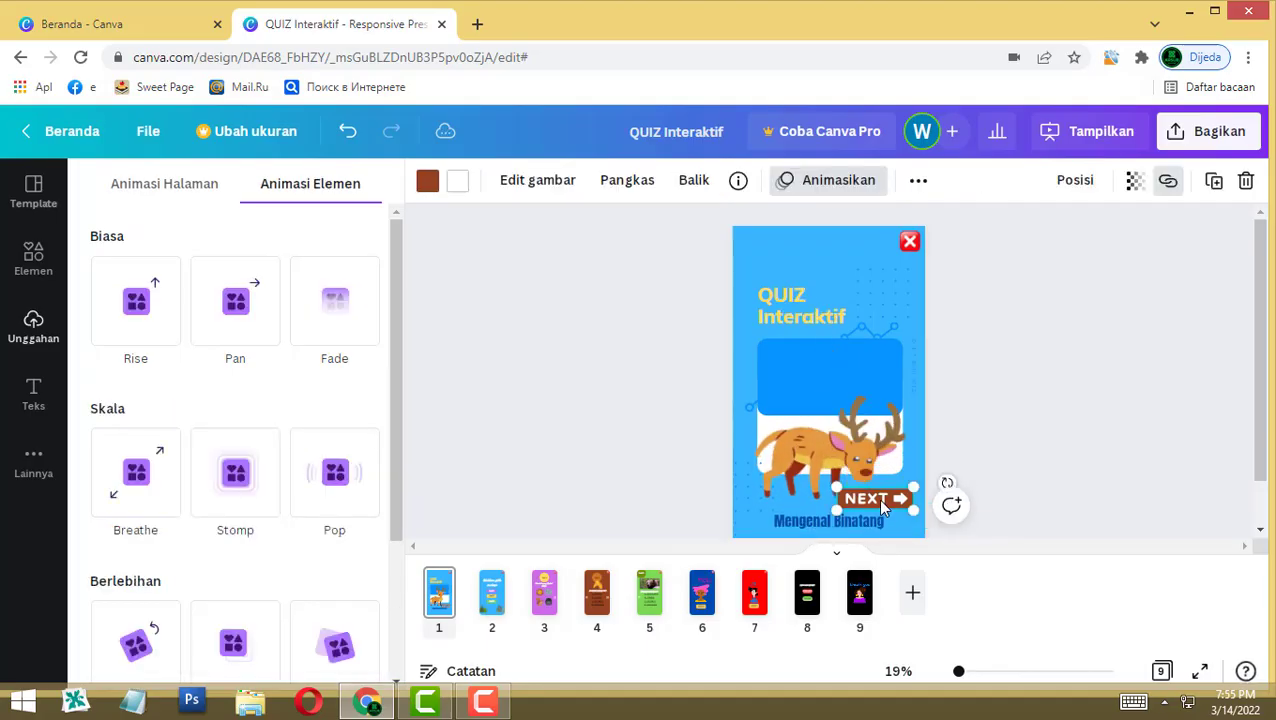
Step: Give the NEXT button Pop, the deer Breathe, and the red X Fade
click(342, 497)
click(795, 463)
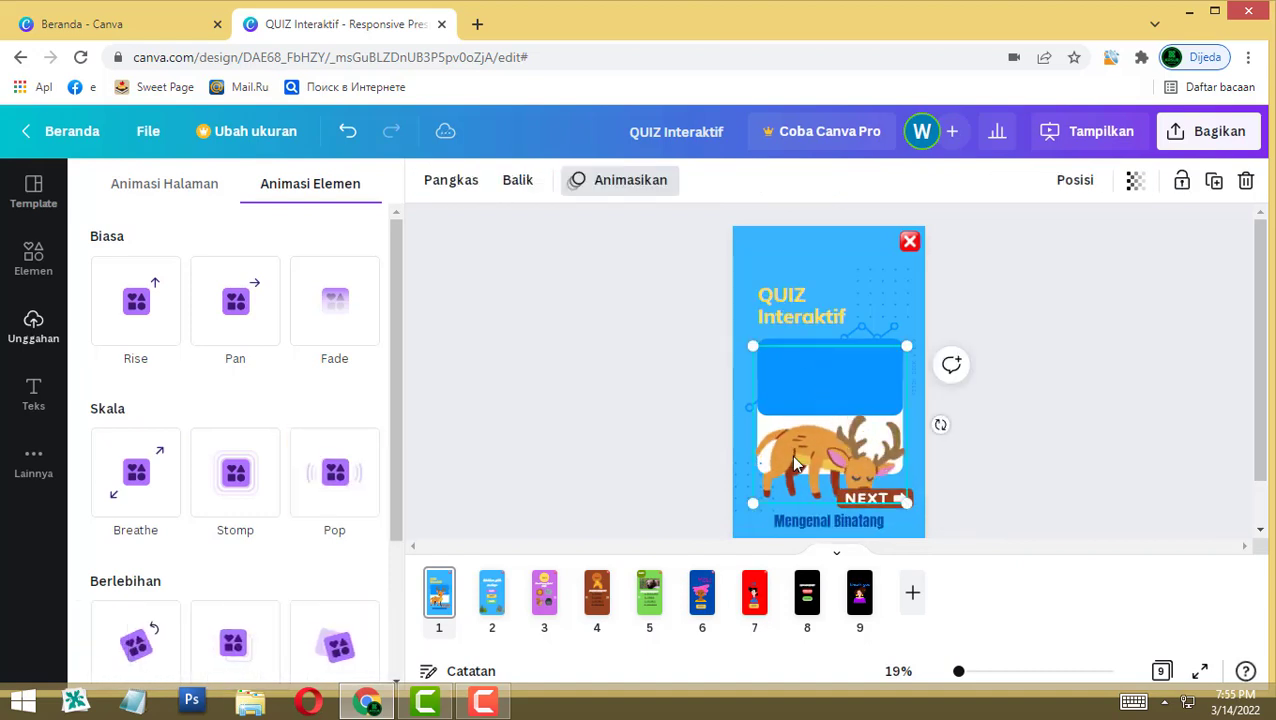
click(148, 495)
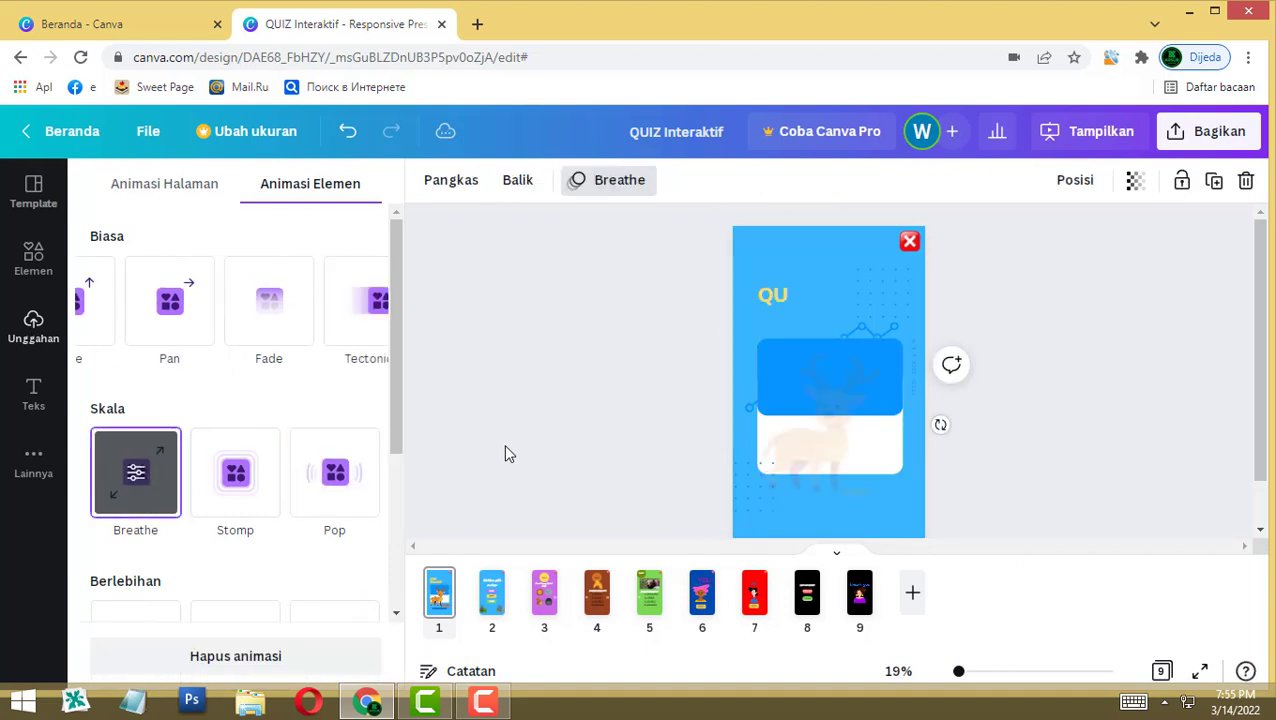
click(903, 240)
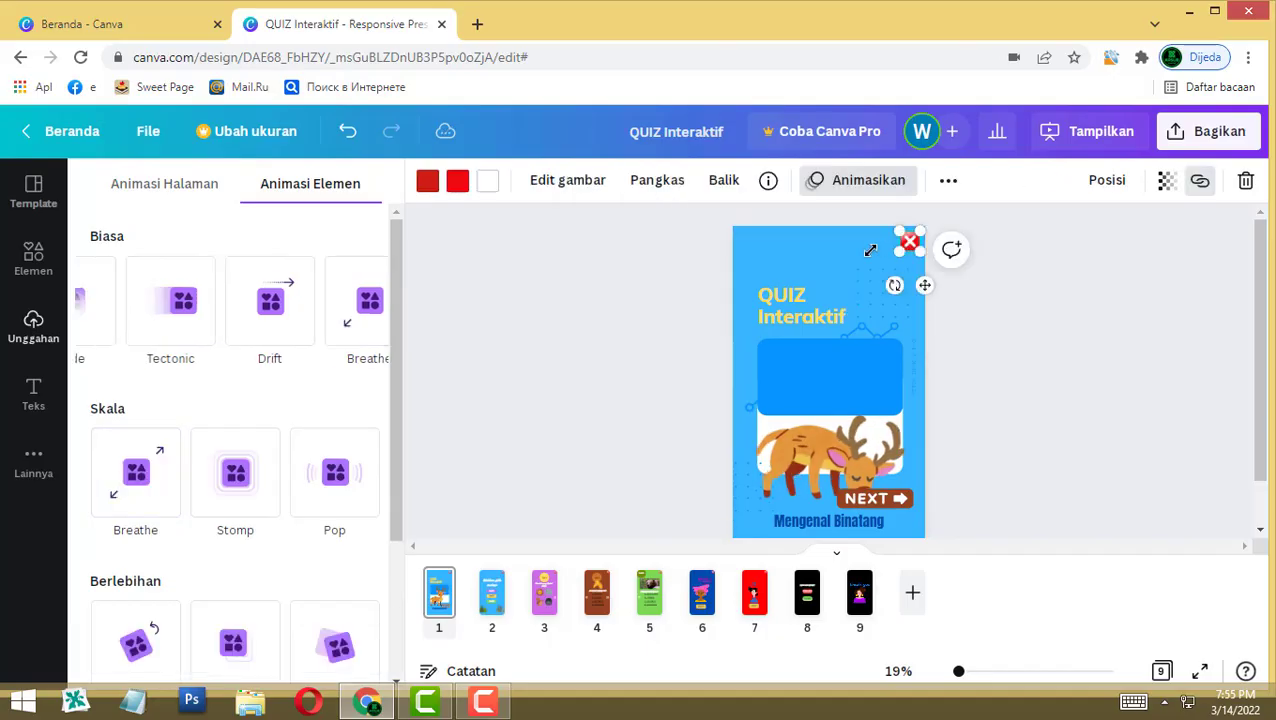
click(305, 292)
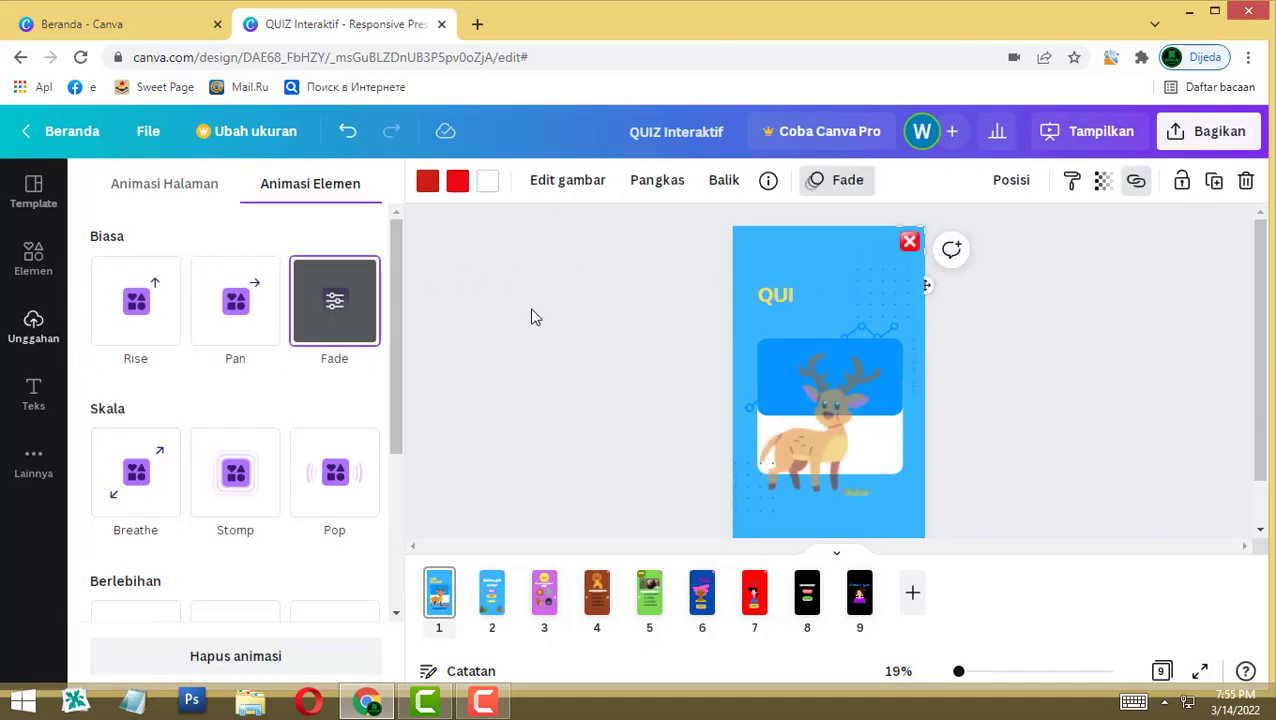
click(491, 593)
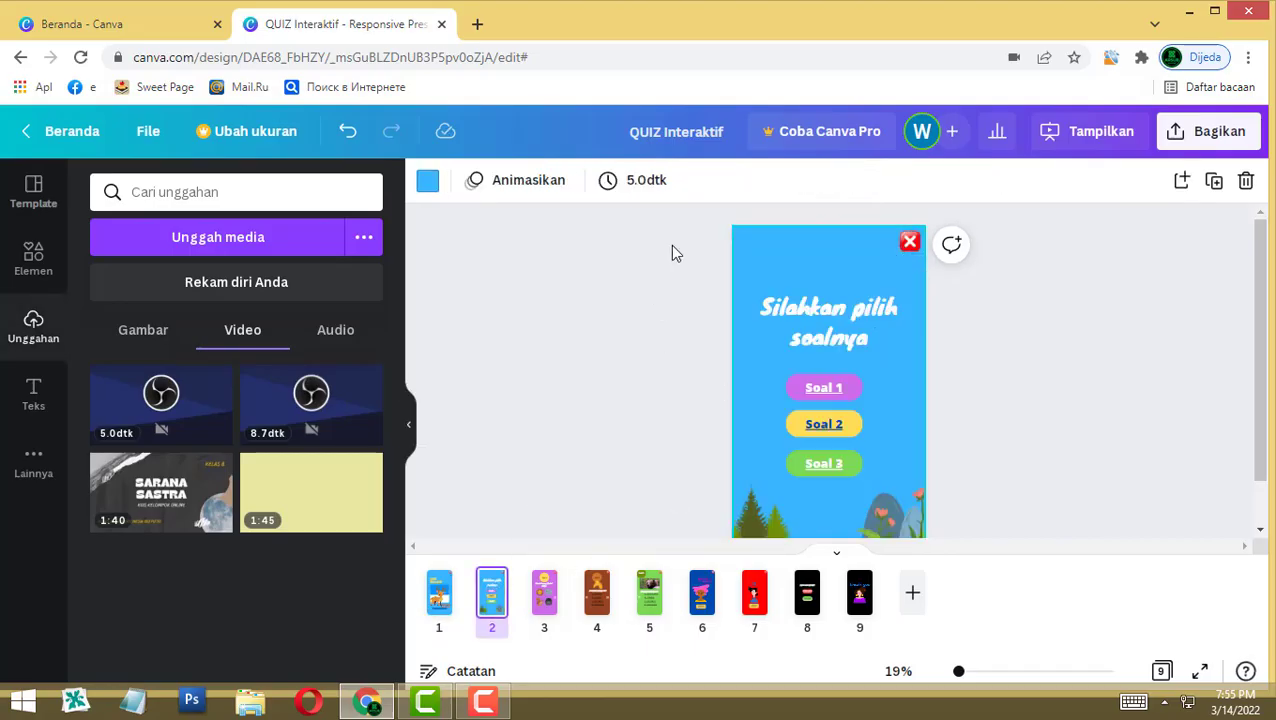
Step: Animate page 2's title and Soal buttons with Rise and page 4's giraffe quiz elements with Breathe
click(855, 460)
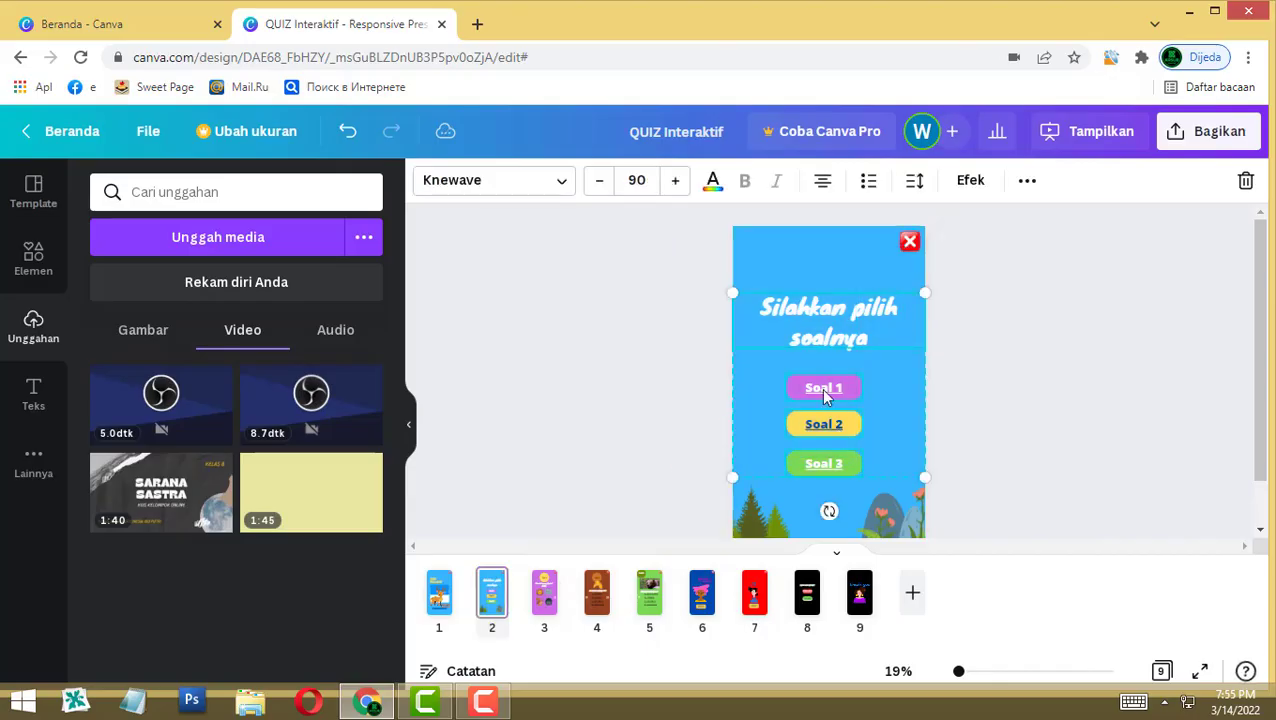
click(1027, 182)
click(643, 226)
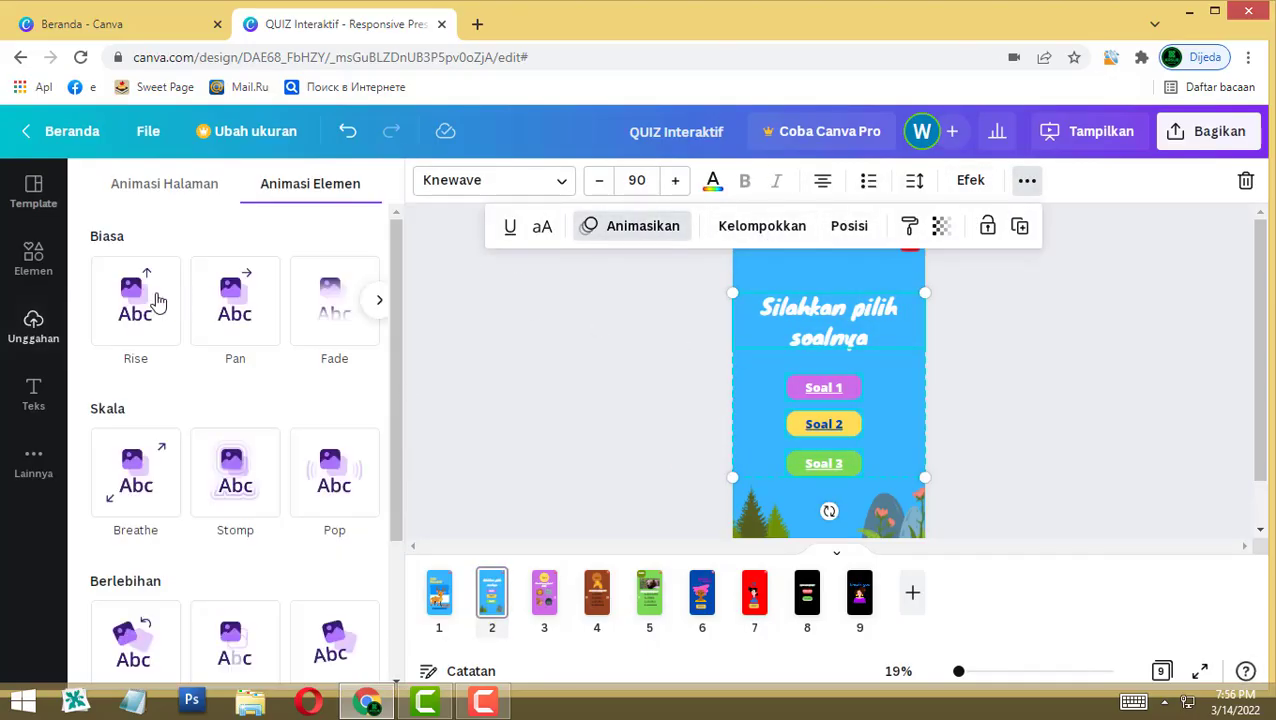
click(133, 302)
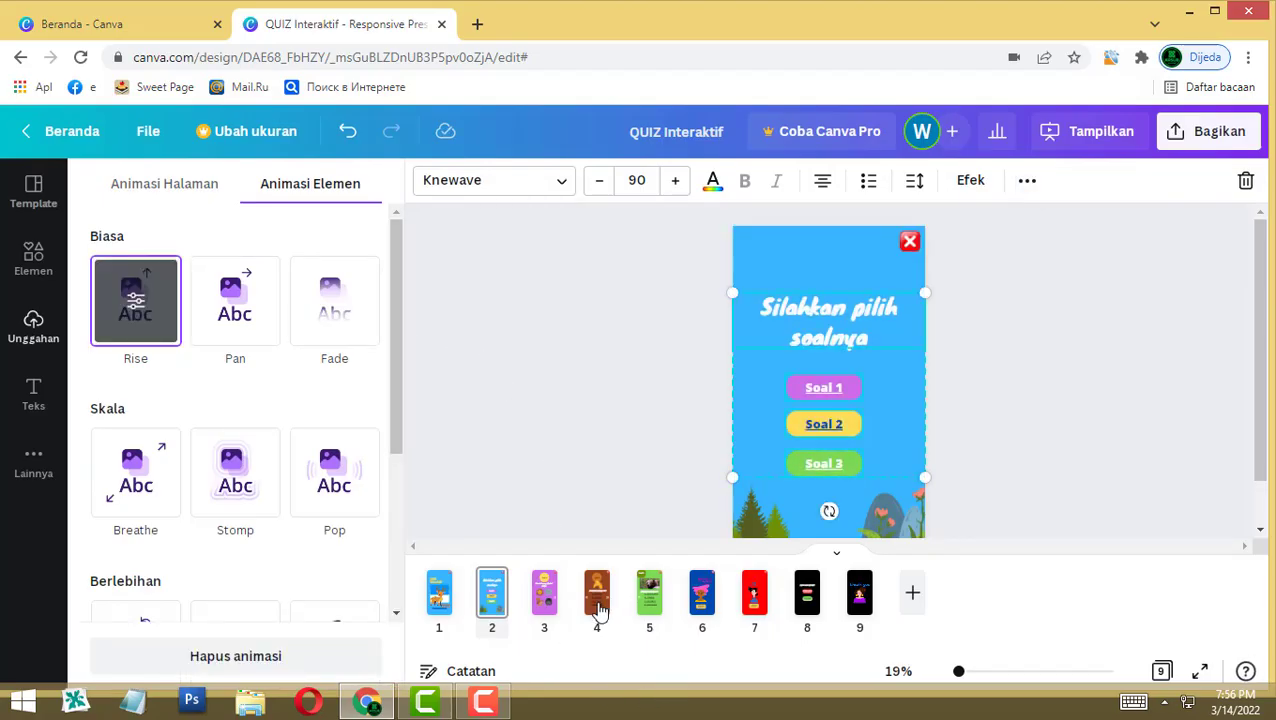
click(597, 600)
drag(762, 515, 873, 304)
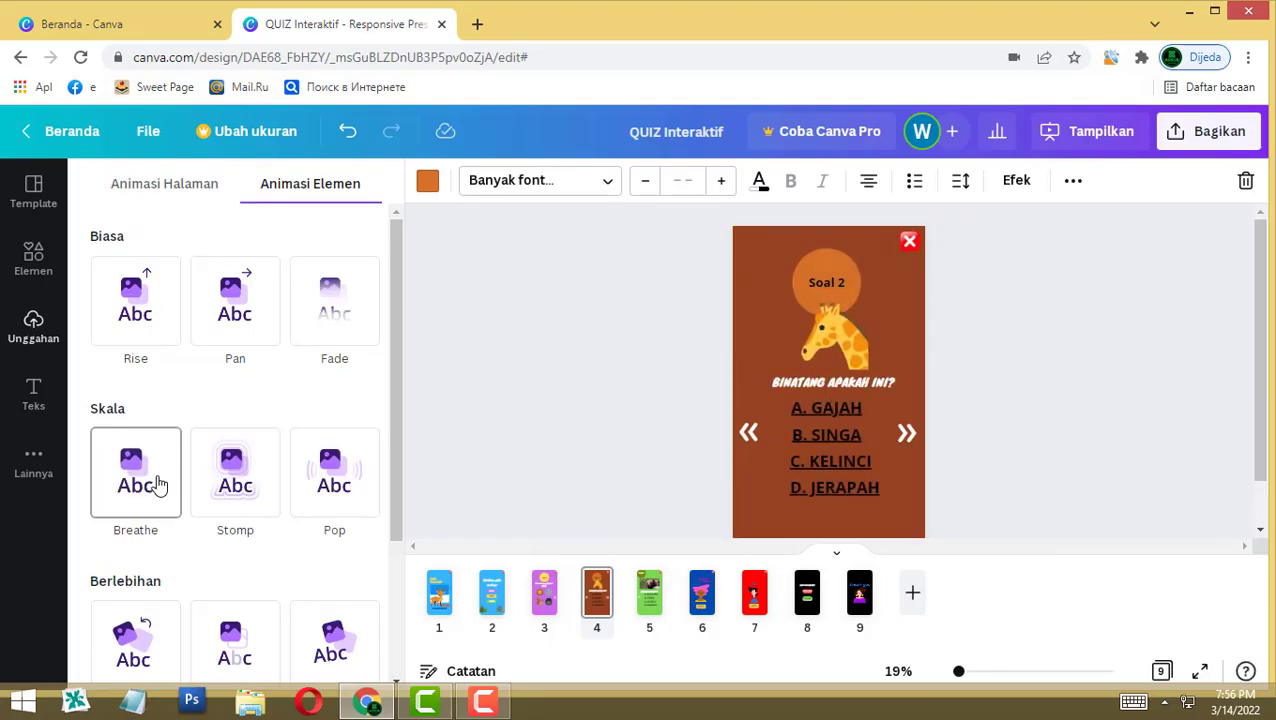
click(175, 485)
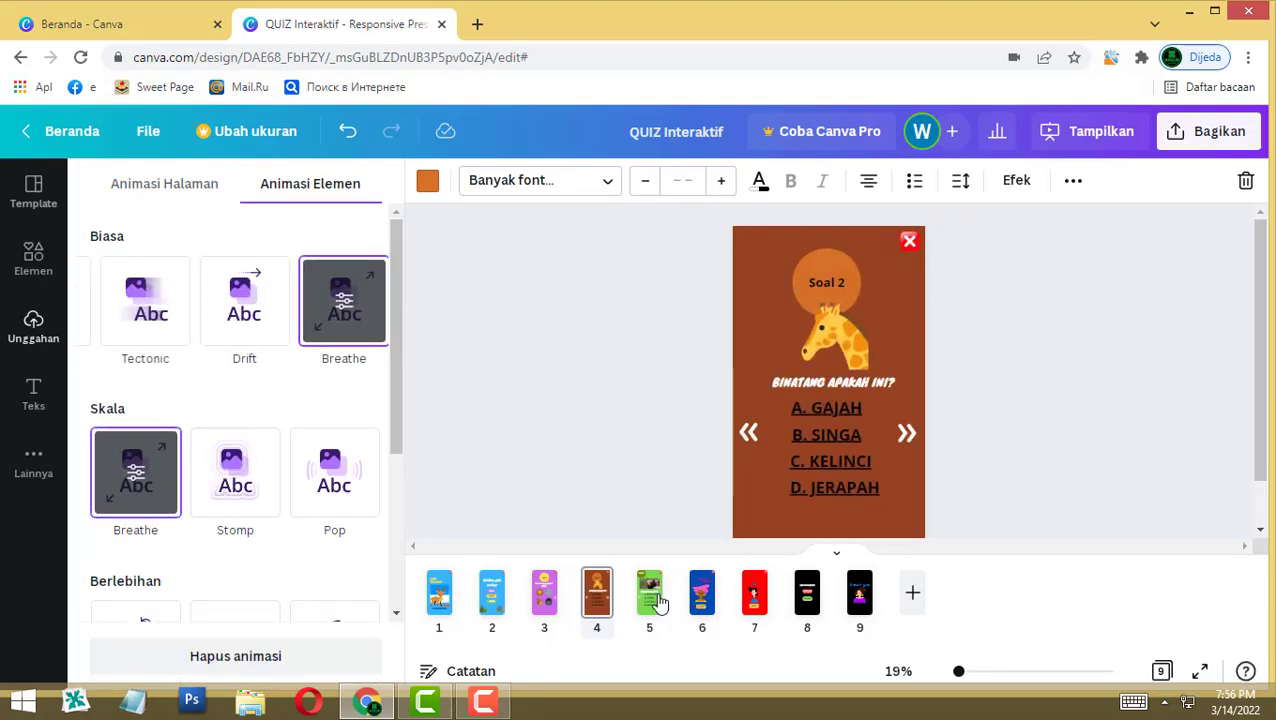
Step: Give page 5's bear question Pop and page 8's Yakin mau keluar? prompt Breathe
click(757, 505)
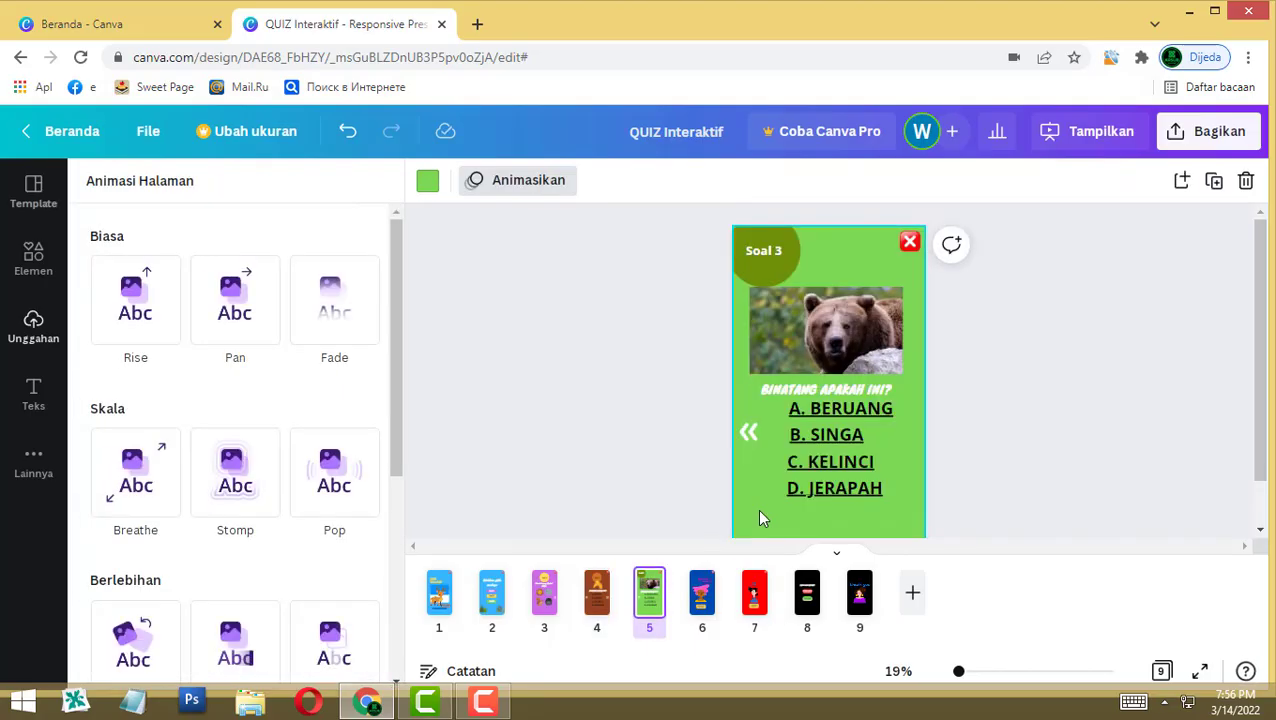
click(840, 383)
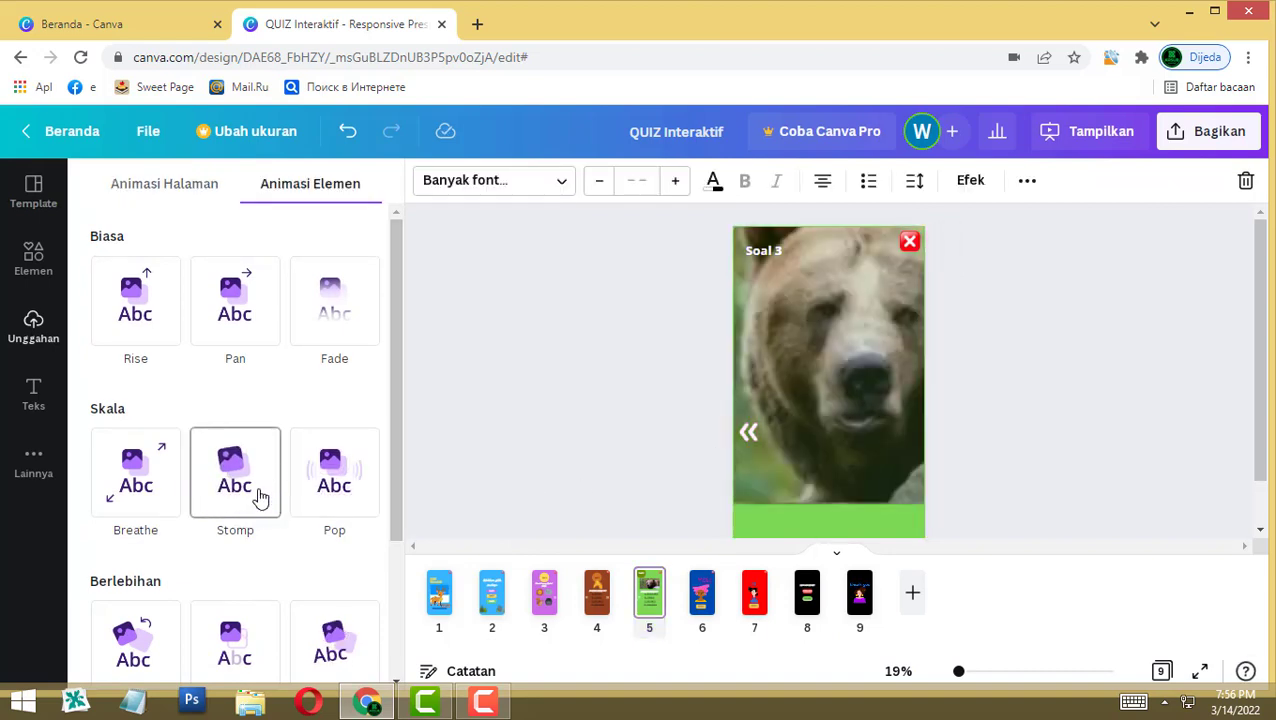
click(320, 489)
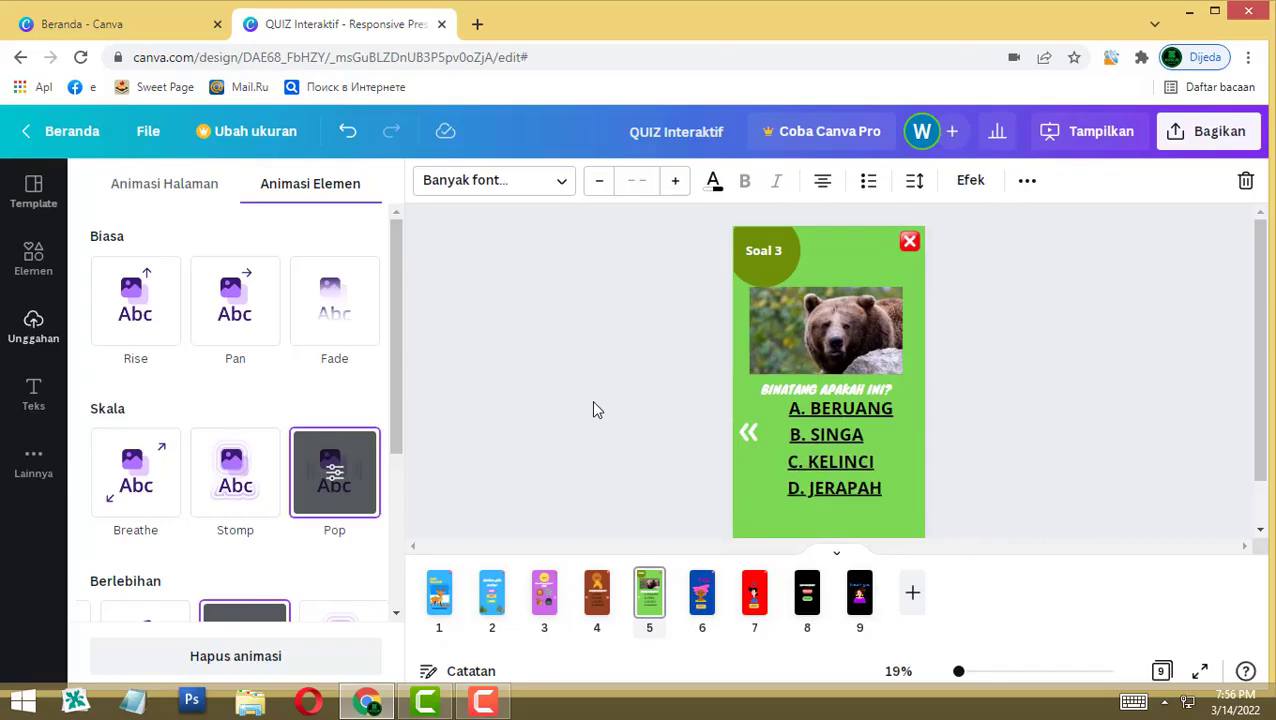
click(808, 593)
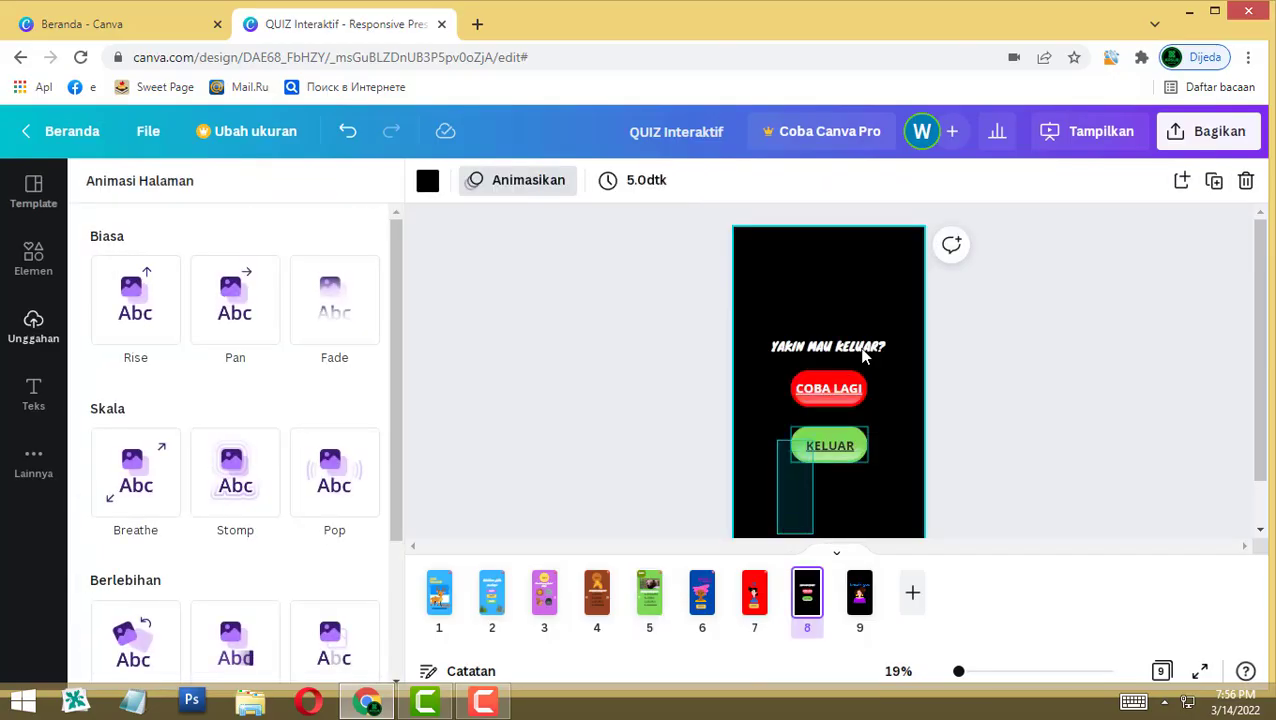
click(124, 486)
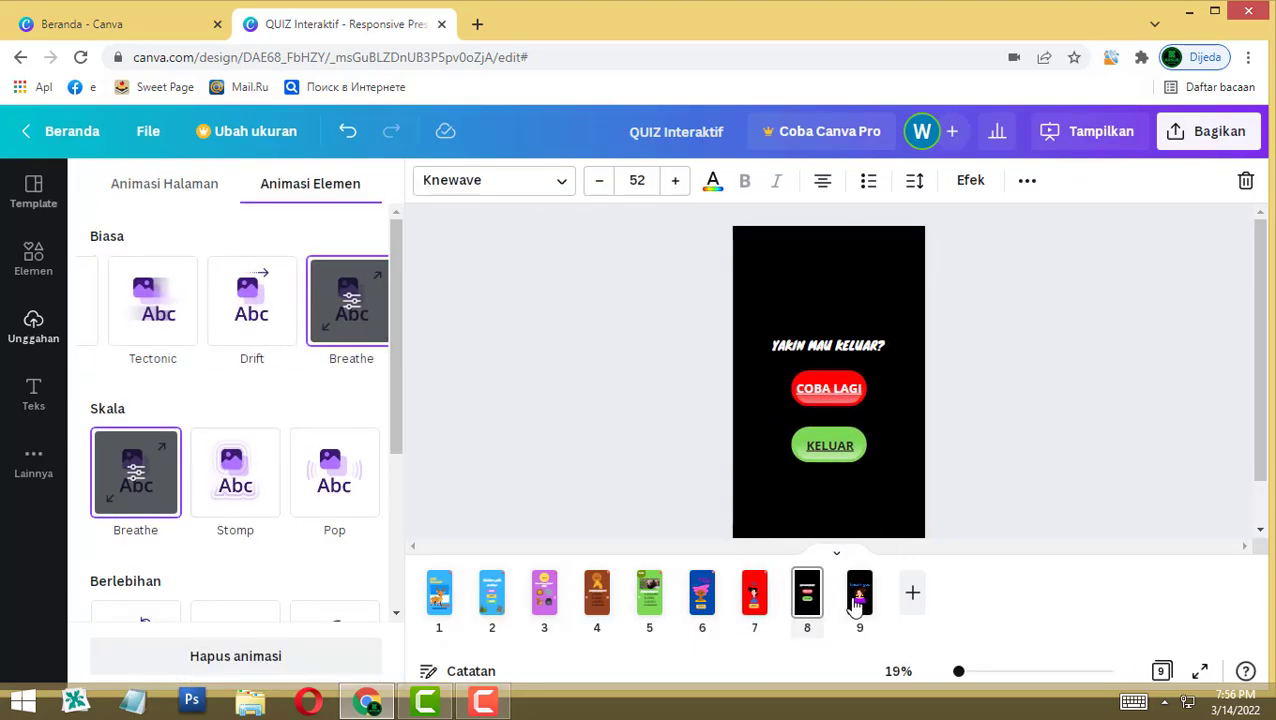
Step: After previewing Stomp, give page 9's thank-you illustration the Pop animation
click(858, 598)
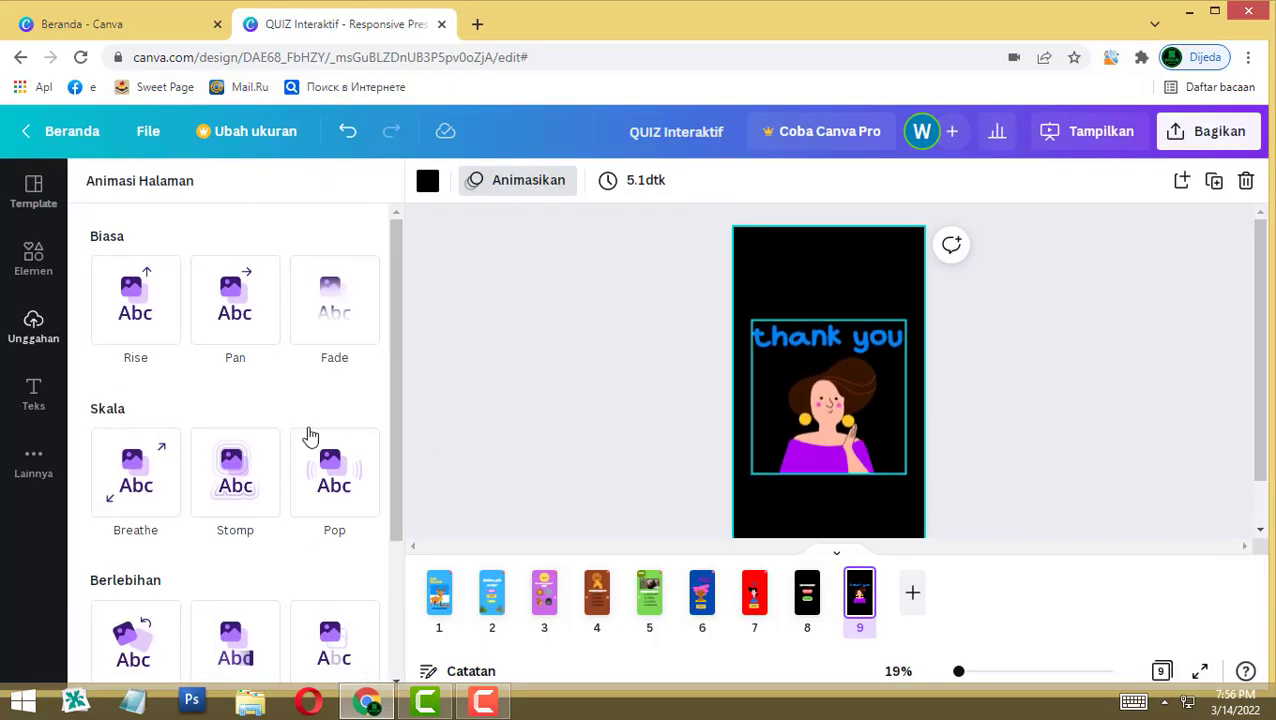
click(137, 478)
click(238, 490)
click(325, 481)
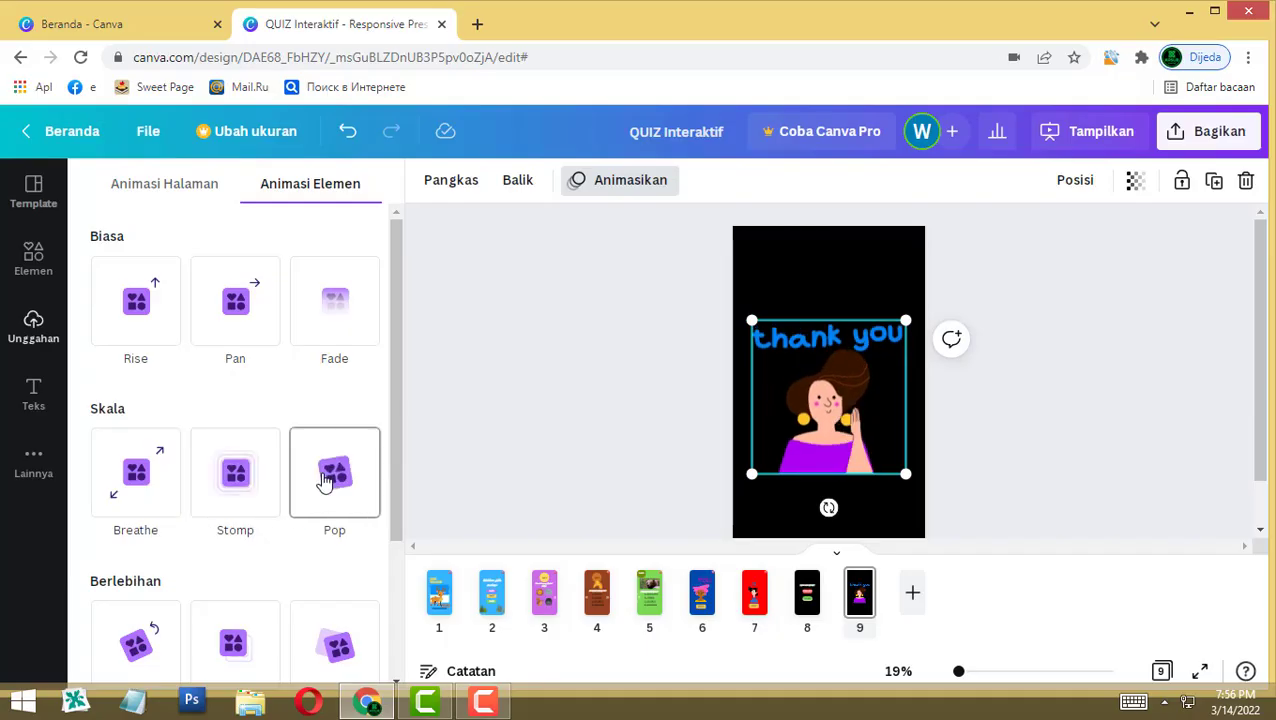
click(310, 478)
click(775, 430)
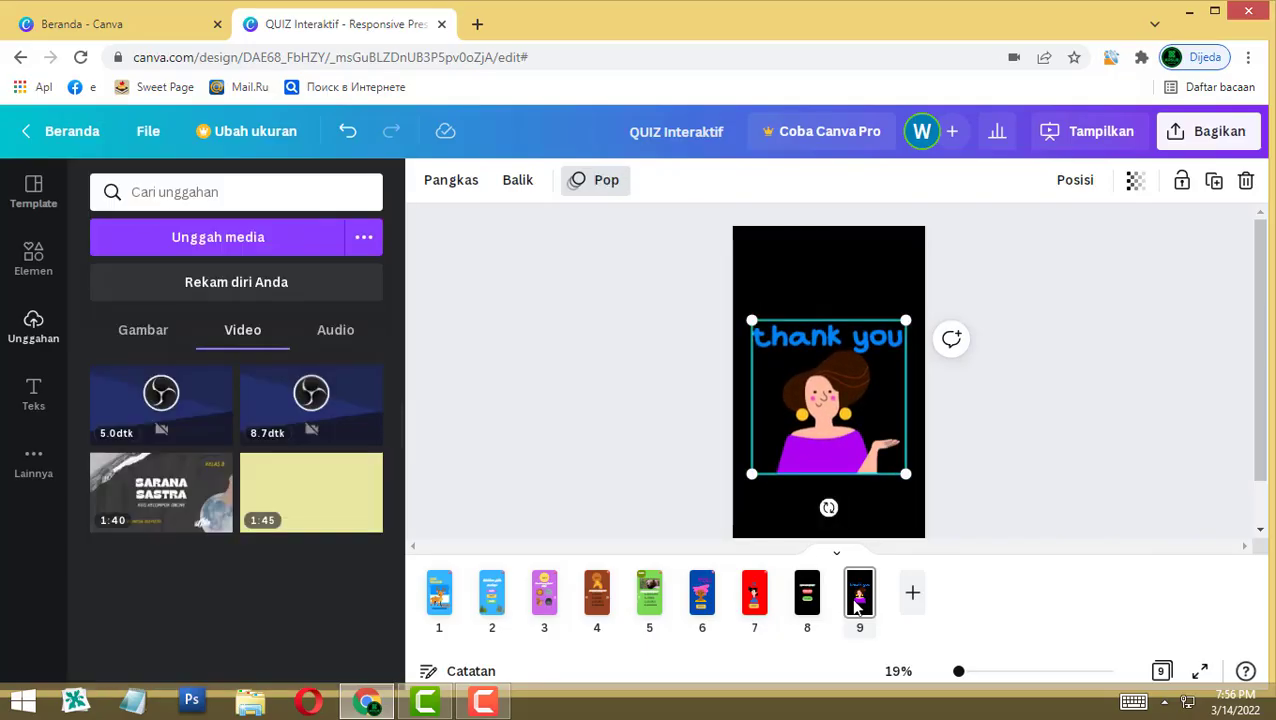
Step: Review the animated cover page and page 2's question menu
click(448, 607)
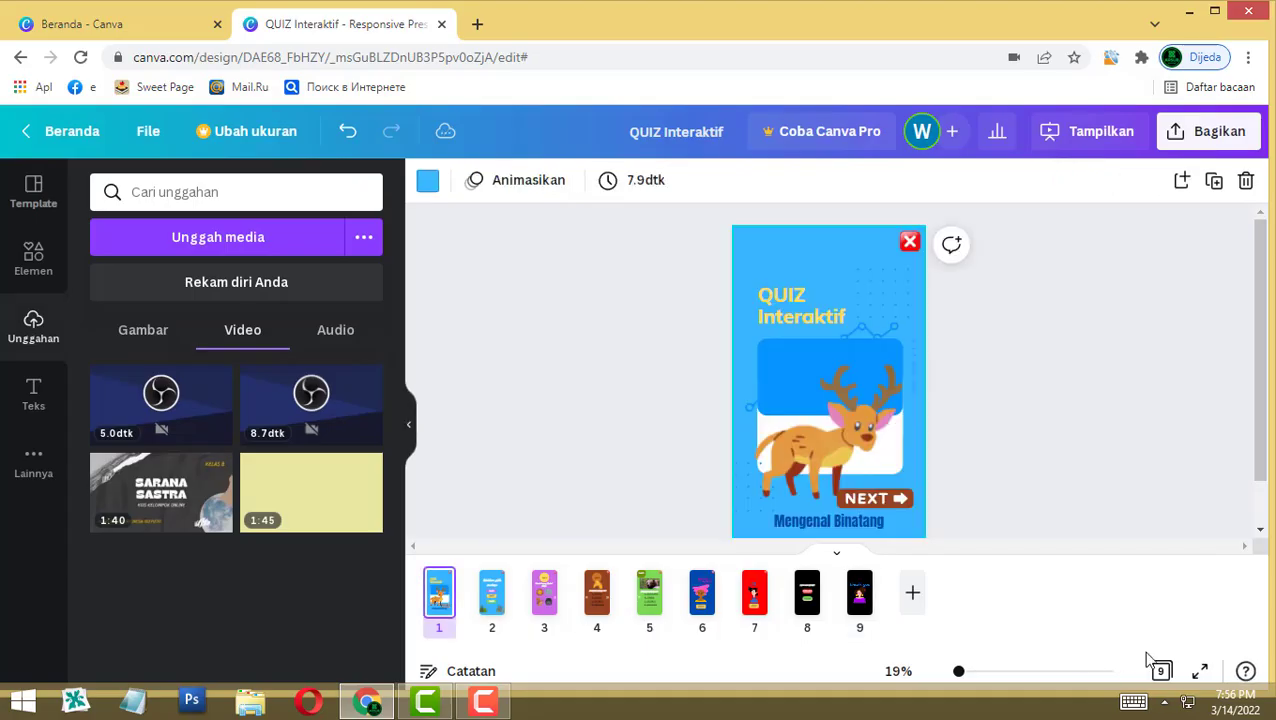
scroll(905, 385, down, 1)
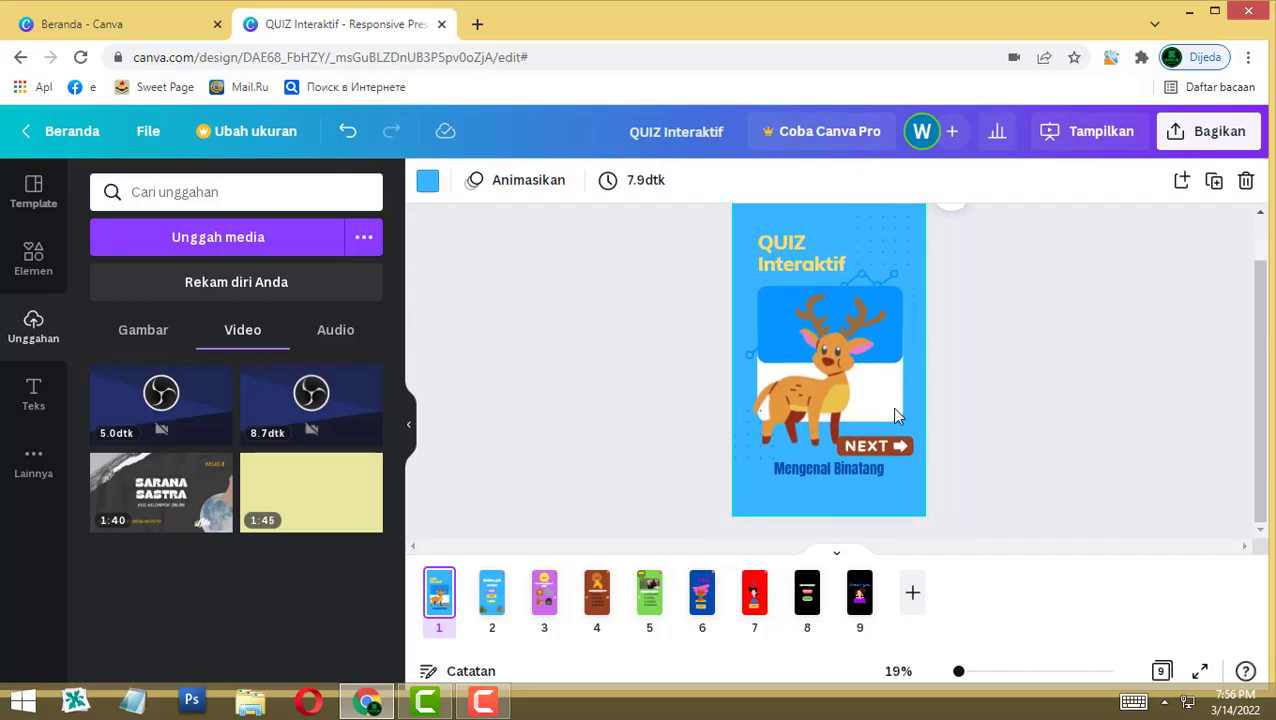
click(490, 600)
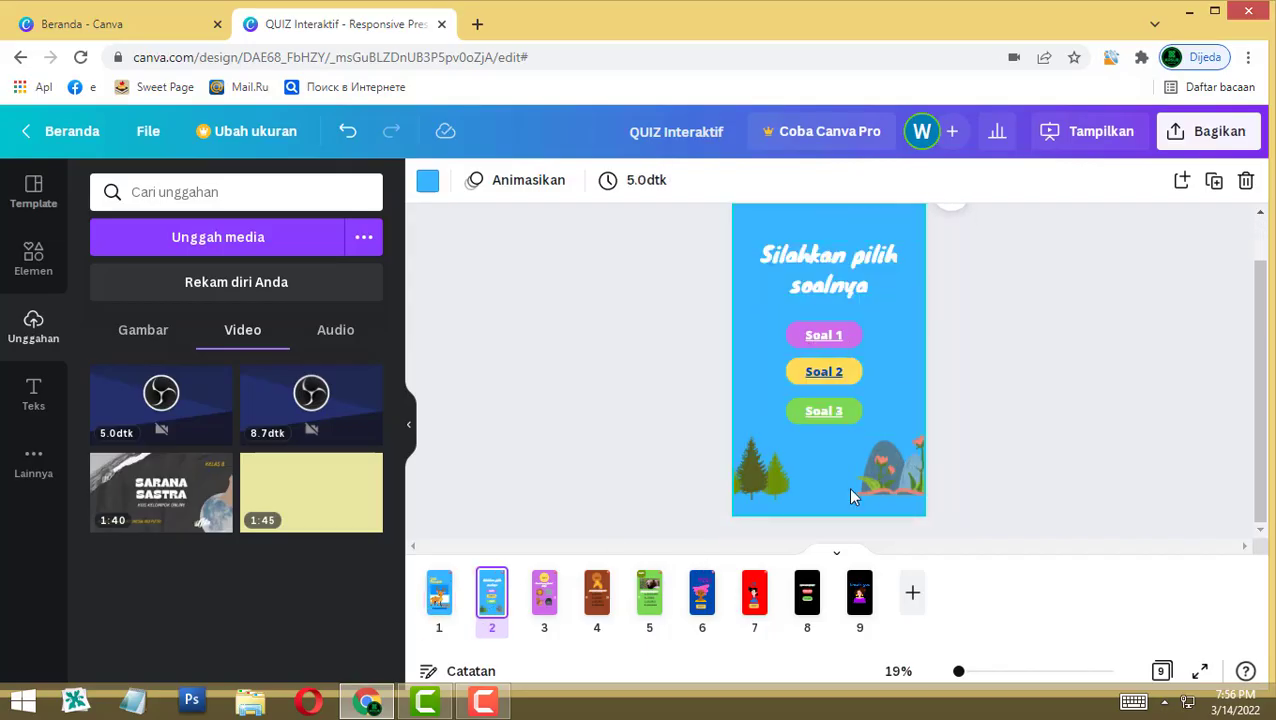
Step: Move page 2's trees and flower-and-rock graphic down to the page bottom, then return to the deer cover
drag(770, 487, 771, 502)
drag(917, 484, 917, 515)
click(1019, 631)
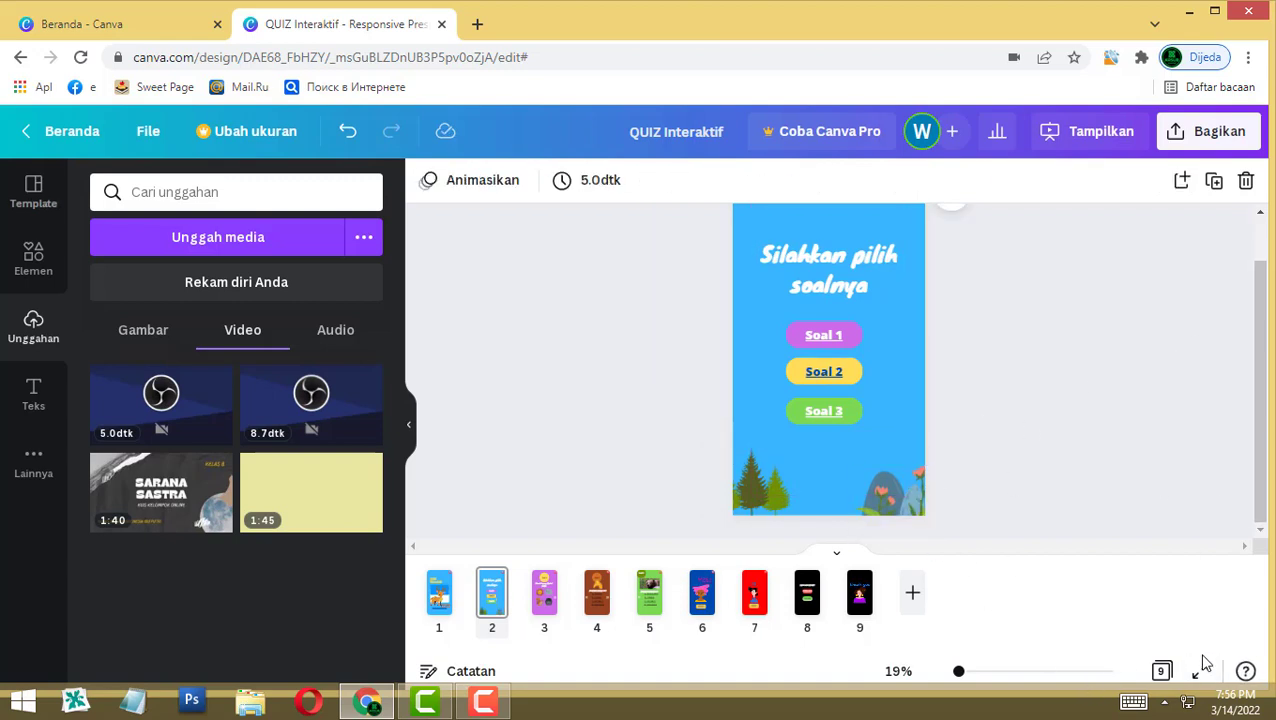
click(438, 595)
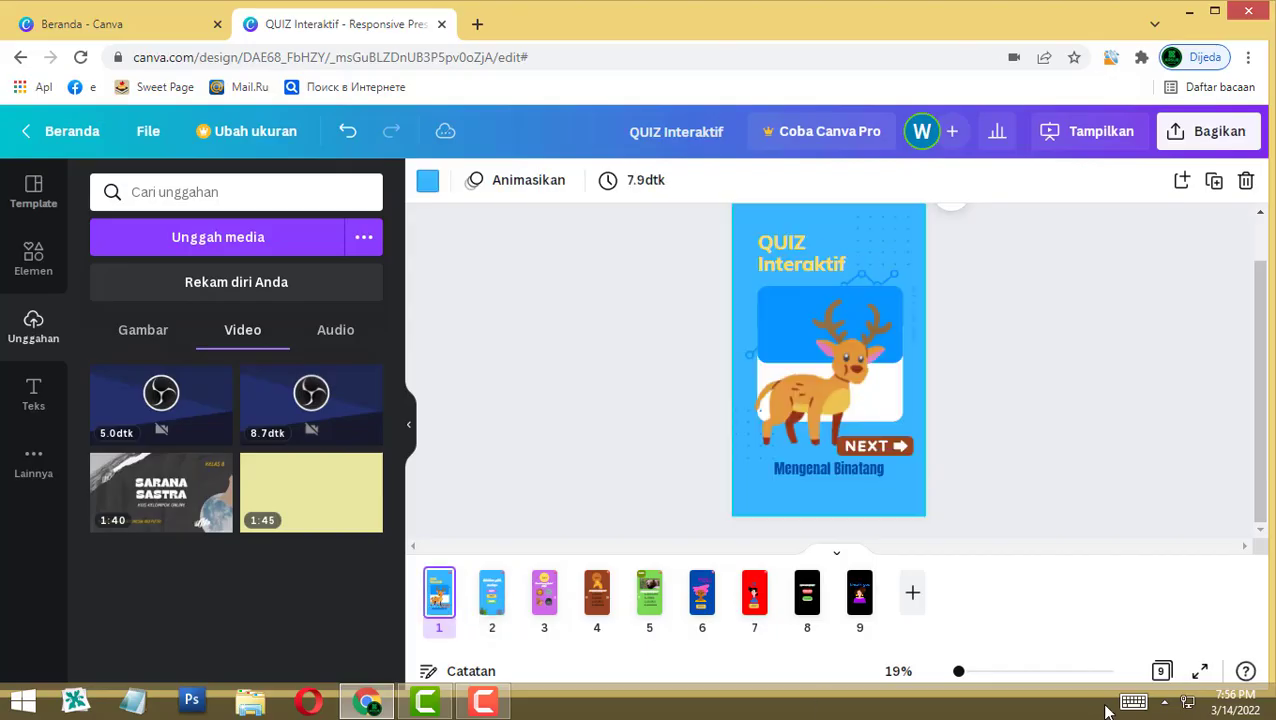
Step: In full-screen presentation, go NEXT, answer Soal 1 with the lion, and go BACK
click(1199, 671)
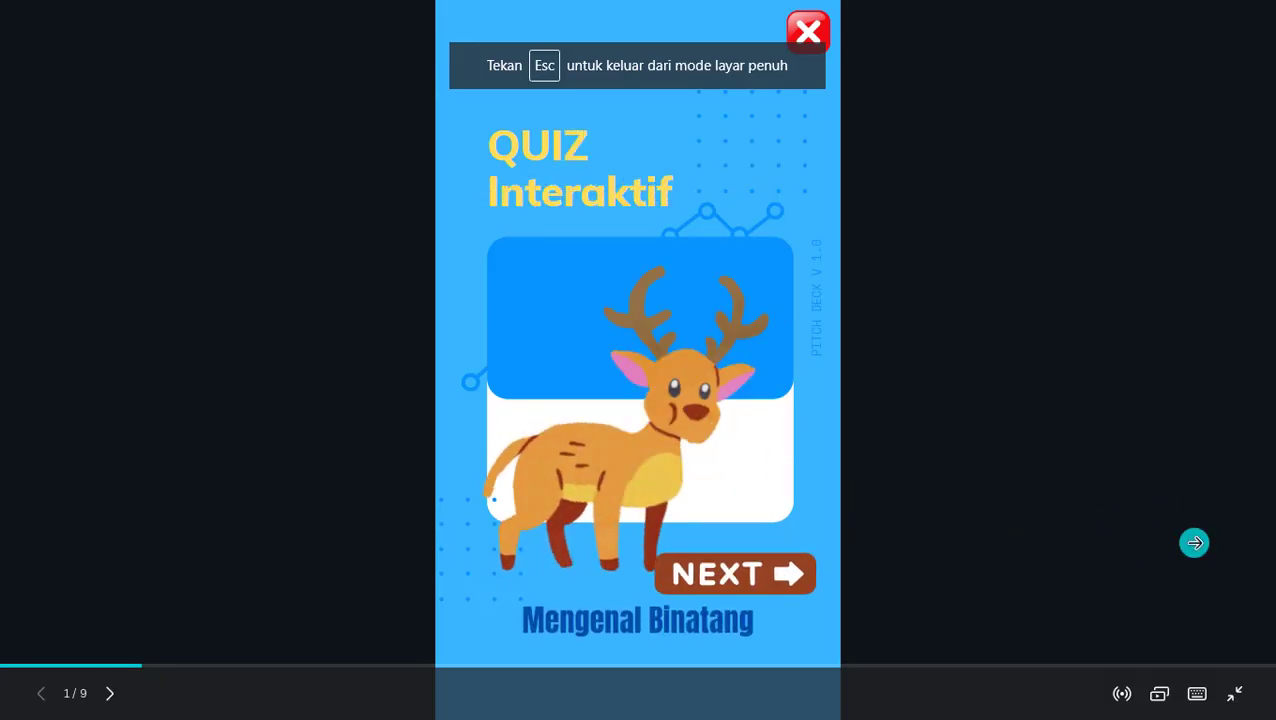
click(727, 587)
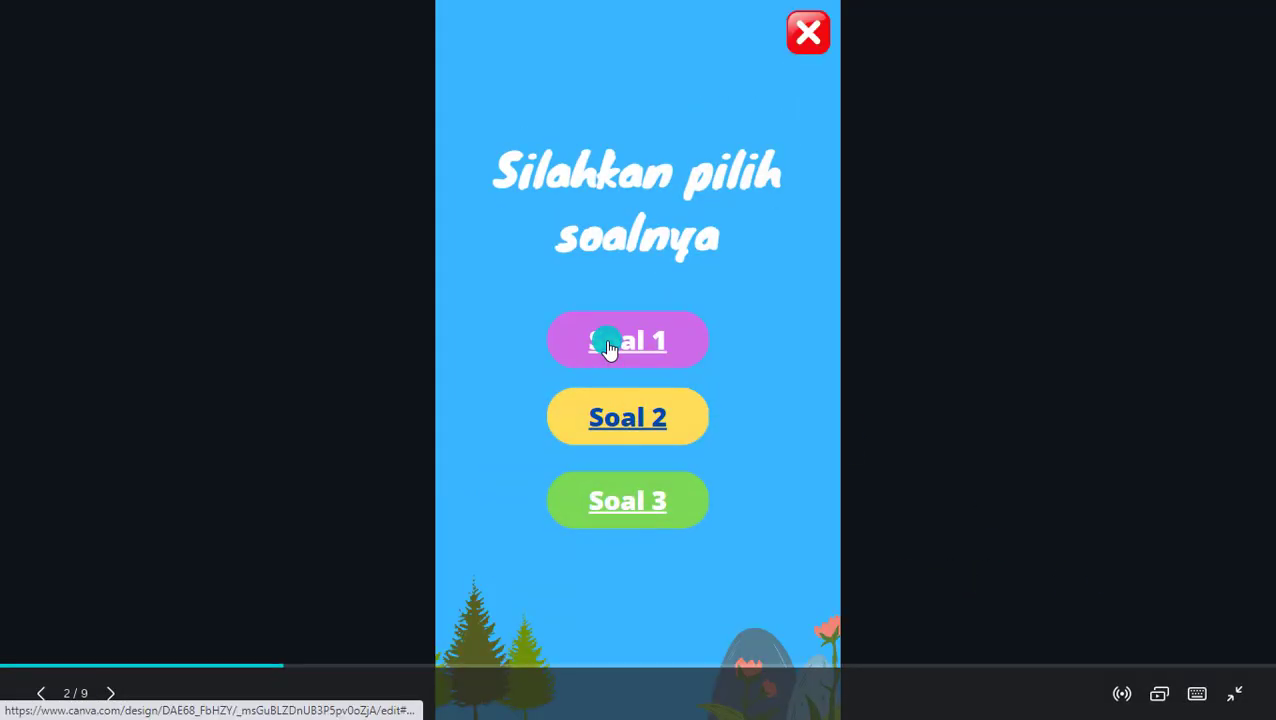
click(608, 346)
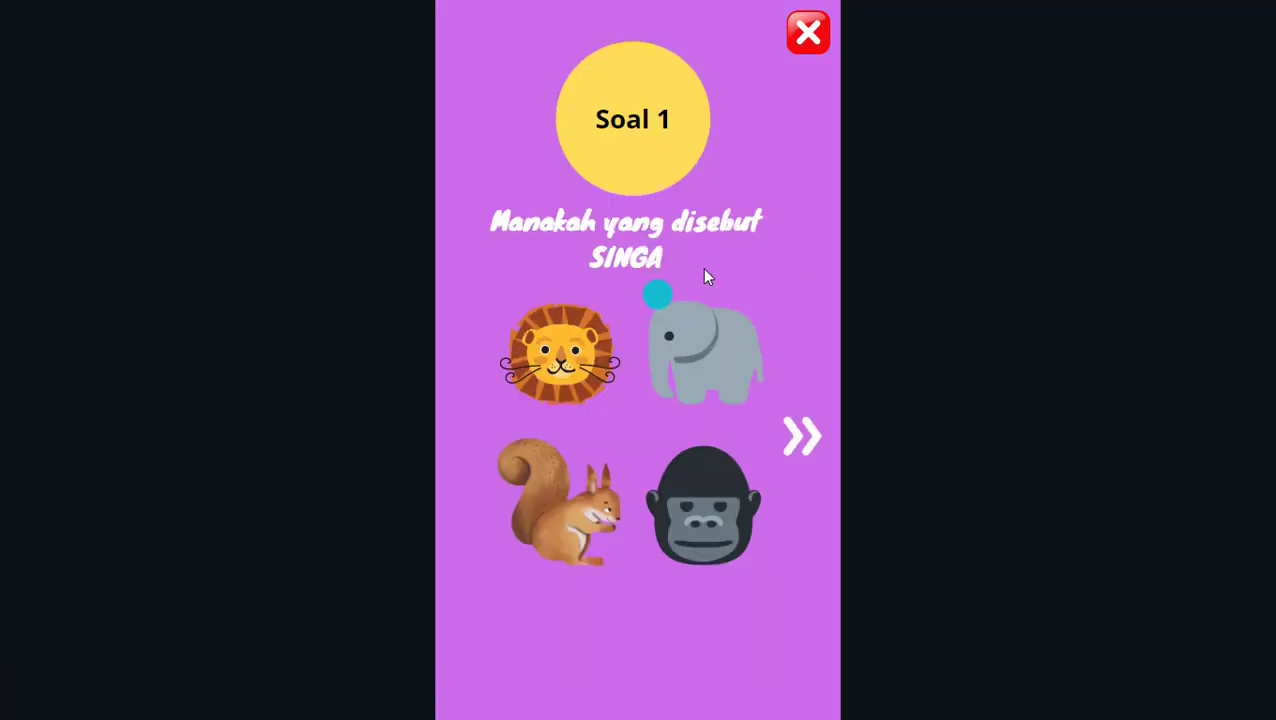
click(575, 352)
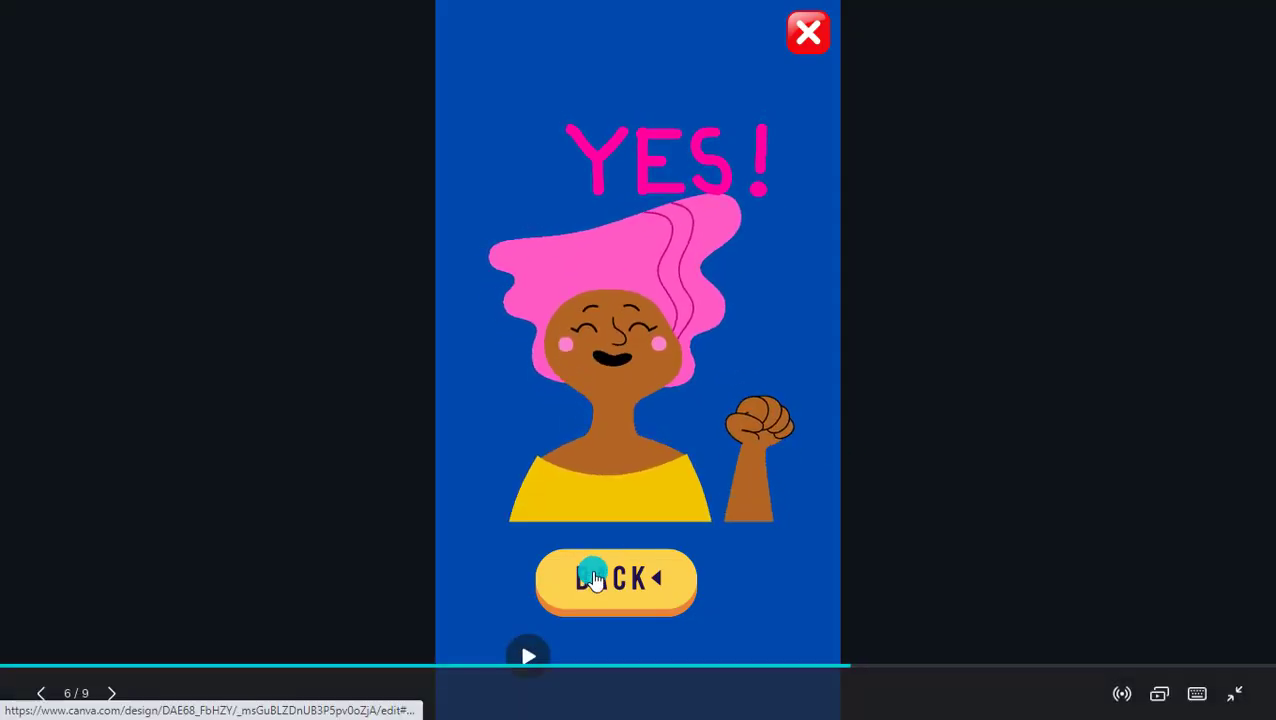
click(673, 580)
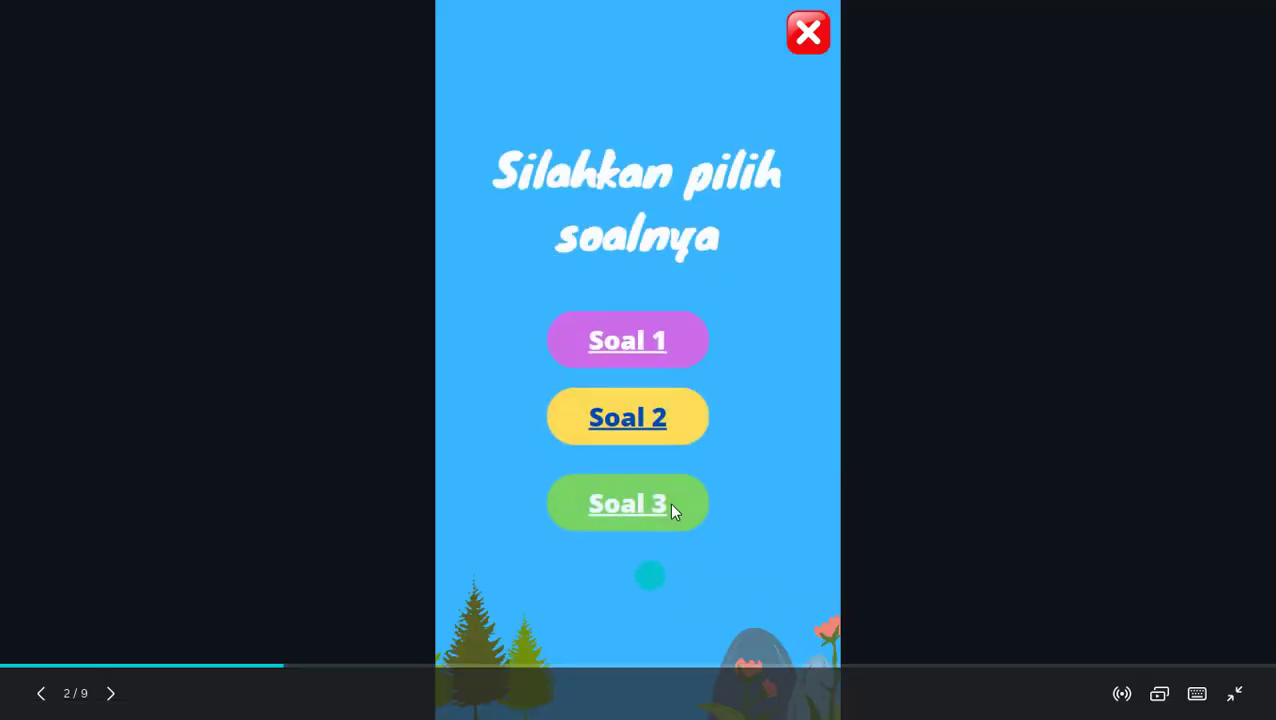
Step: Answer Soal 2 wrongly with C. KELINCI and return from the NO page
click(603, 418)
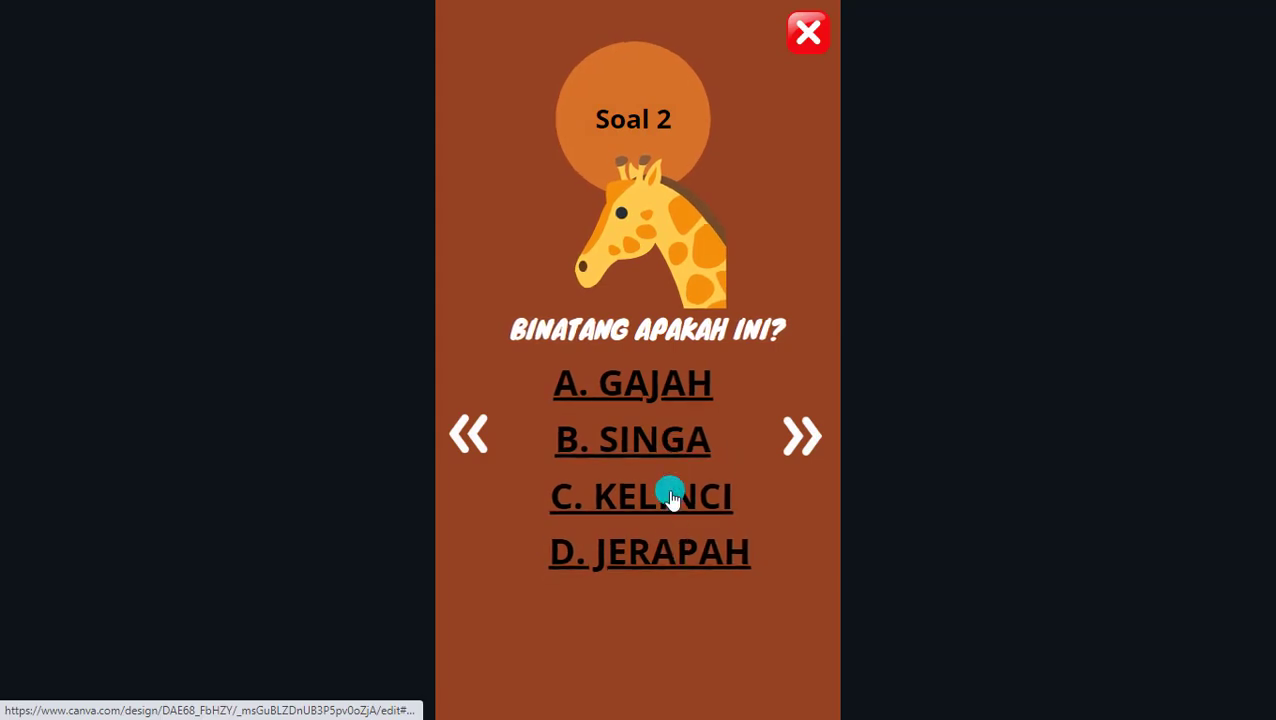
click(670, 496)
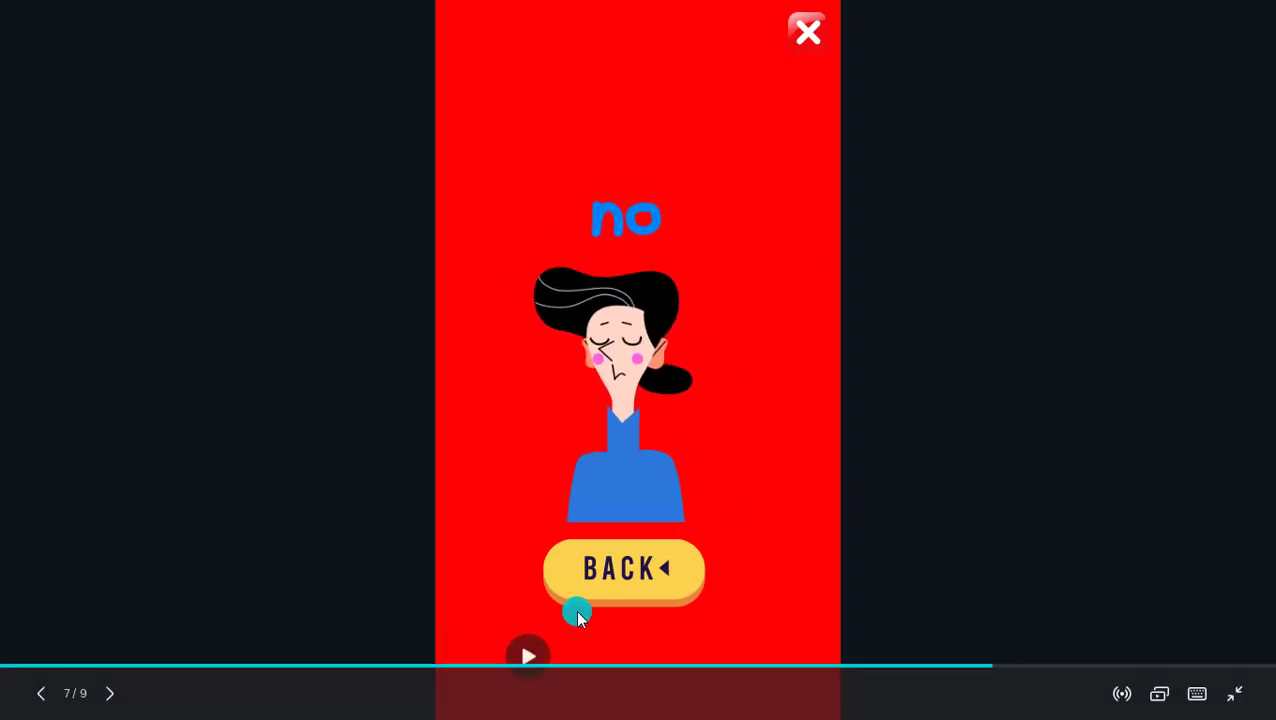
click(607, 569)
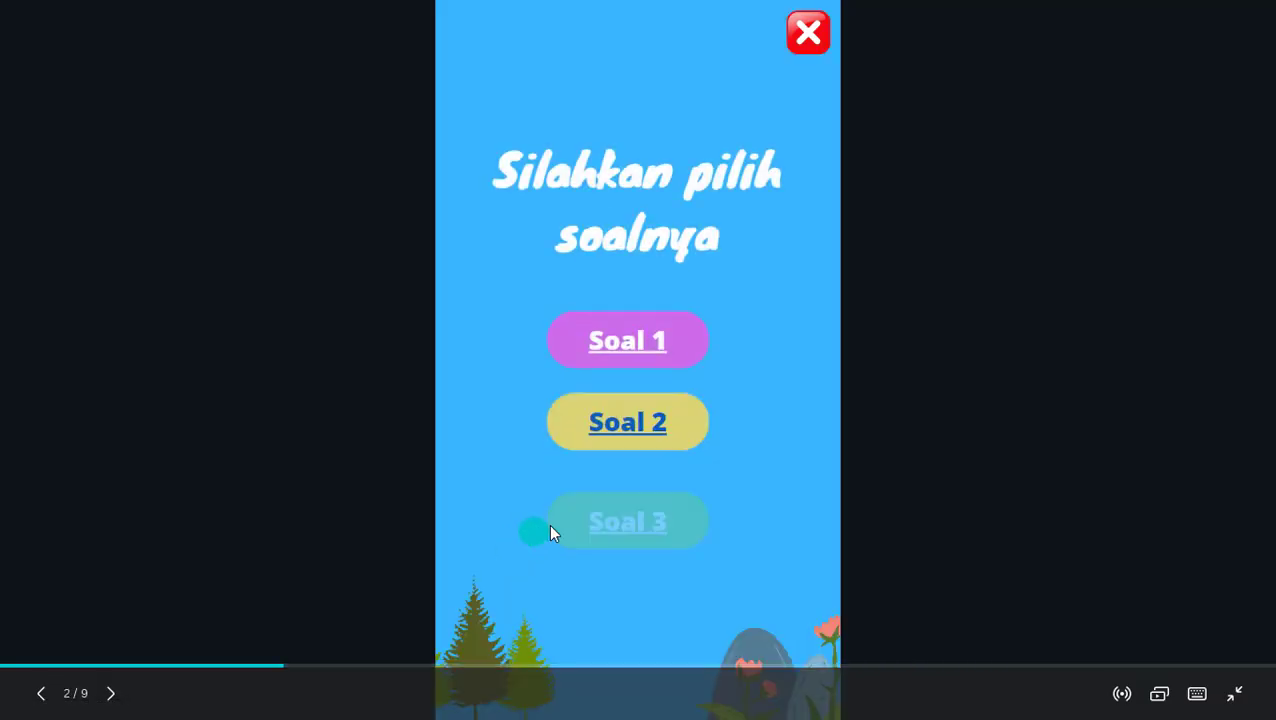
Step: Answer Soal 3 with A. BERUANG, then test the X and COBA LAGI restart via NEXT
click(630, 515)
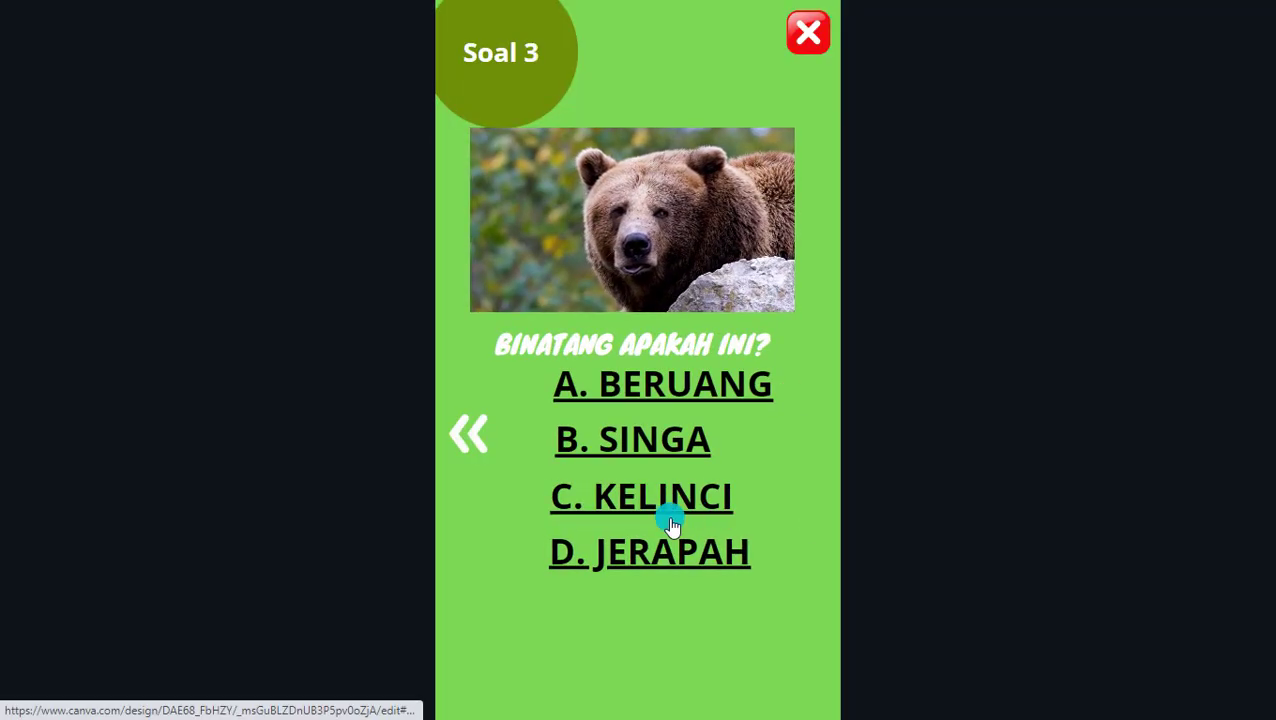
click(657, 401)
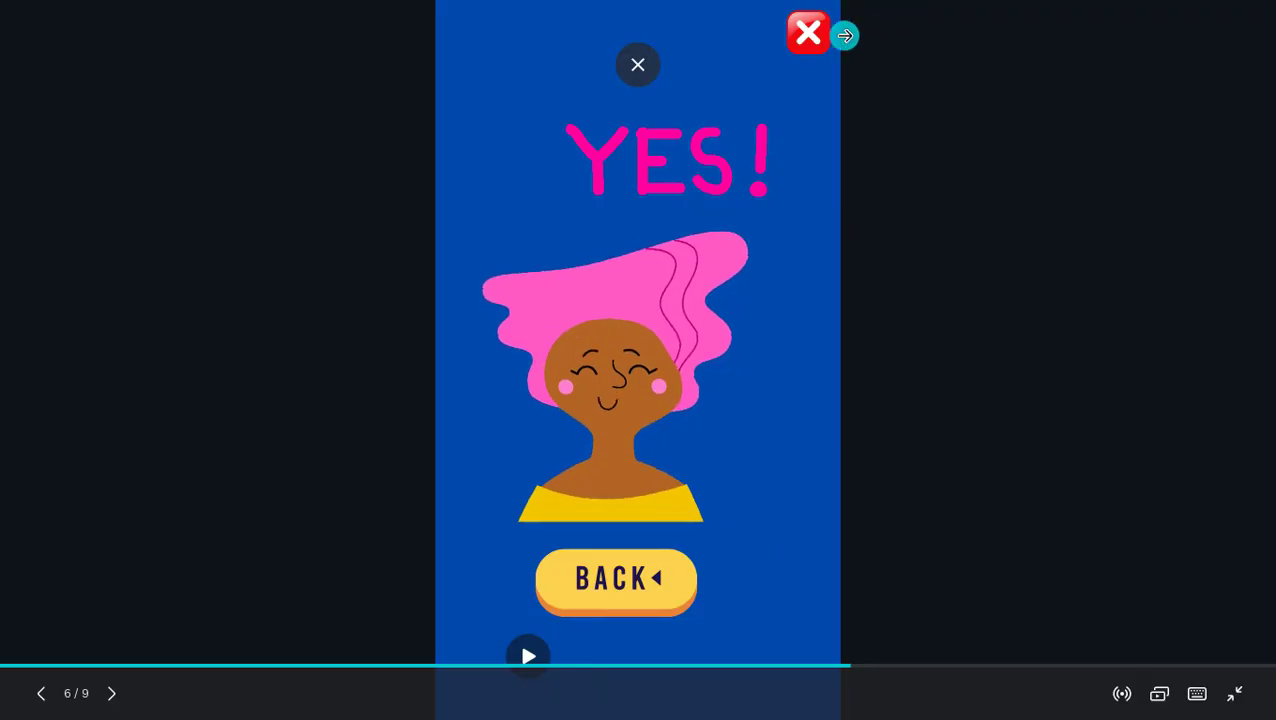
click(808, 38)
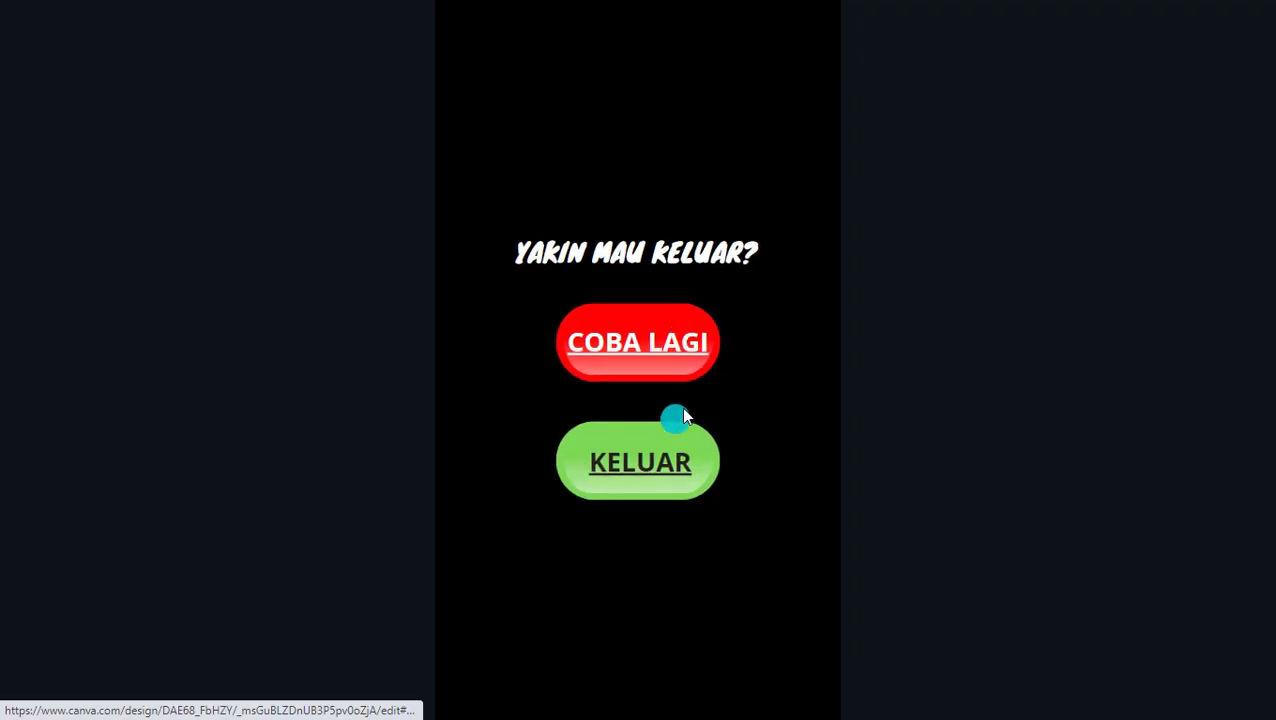
click(653, 349)
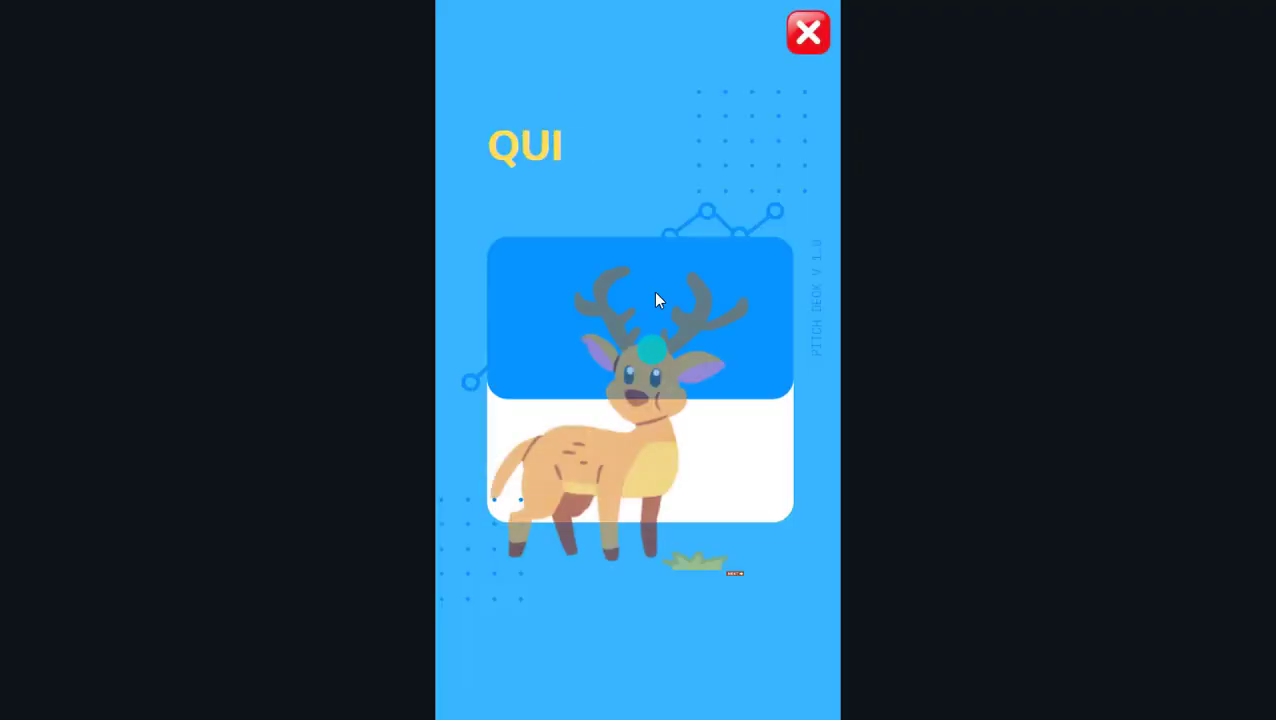
click(786, 572)
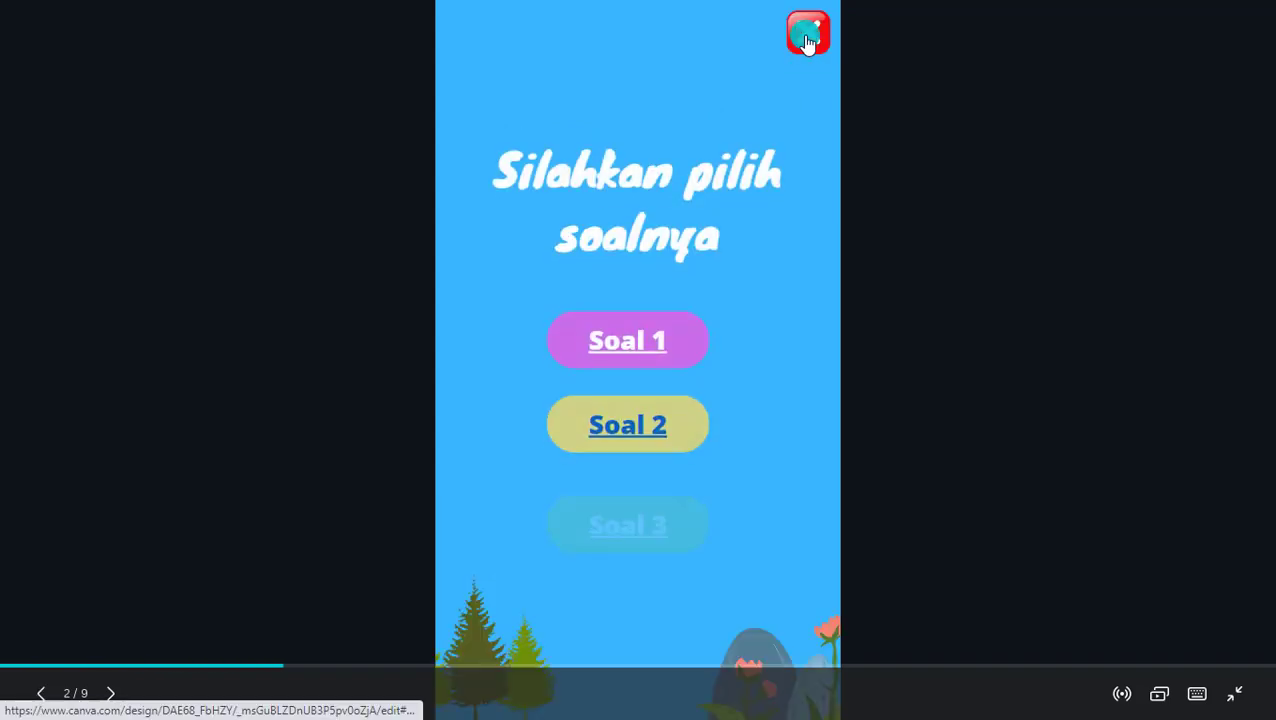
Step: Exit via the X and KELUAR to the thank-you page, then leave full screen with Esc
click(808, 38)
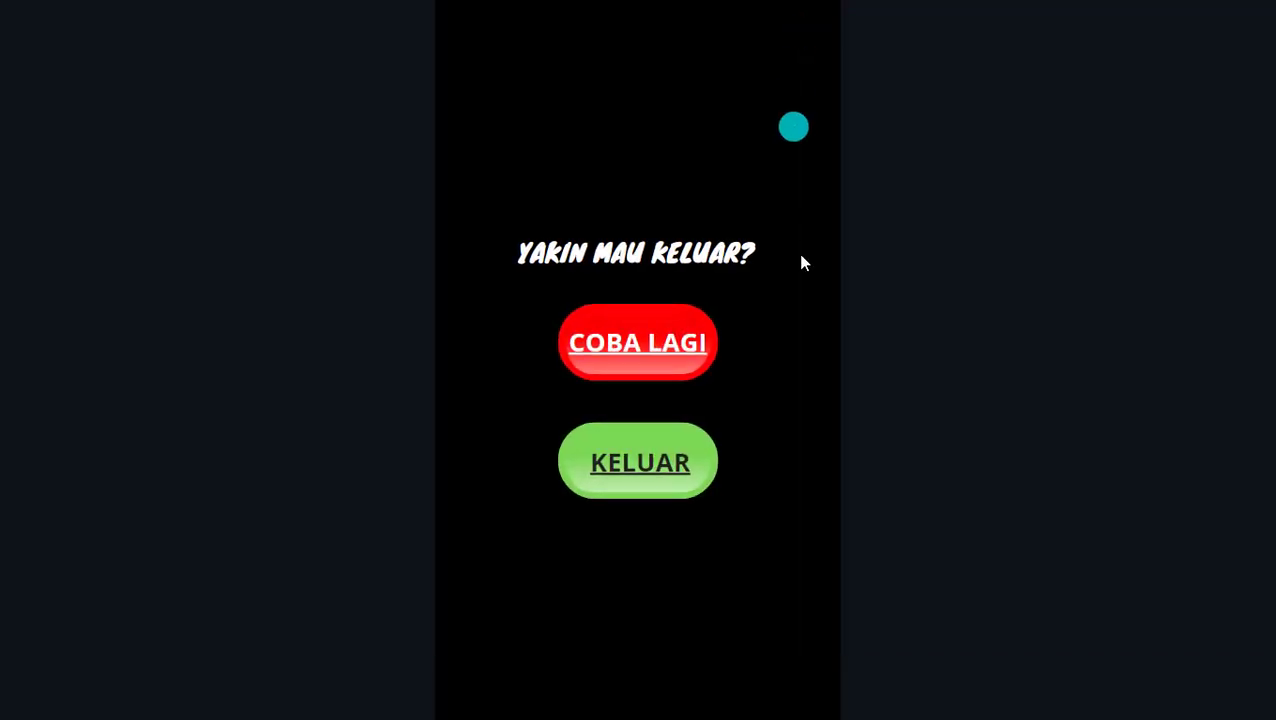
click(640, 470)
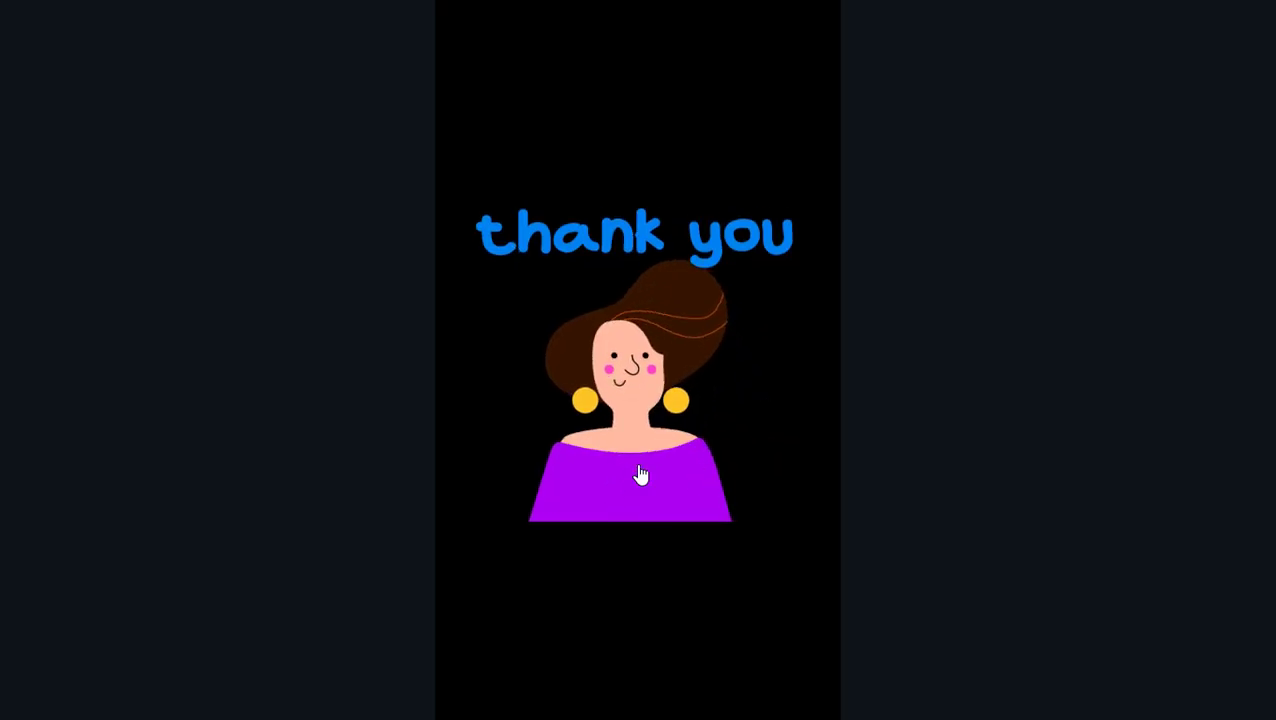
key(Escape)
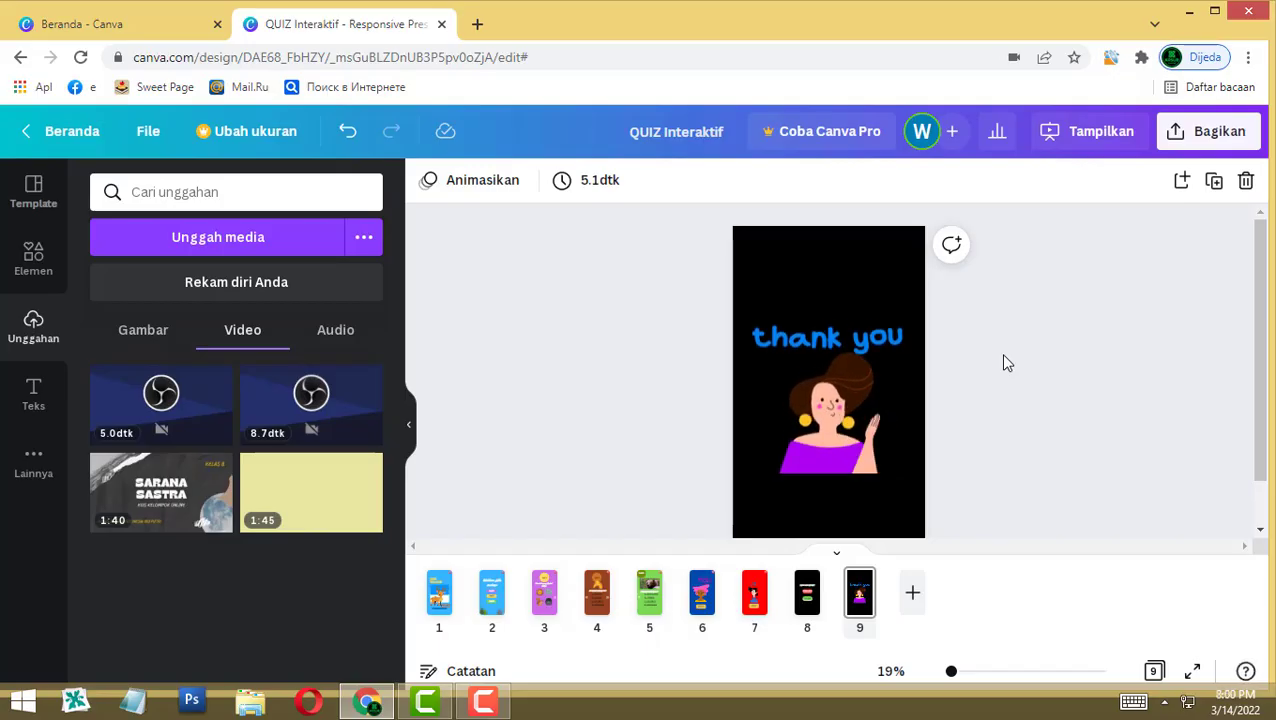
Step: Under Bagikan, create a 'Tautan hanya lihat' link and copy it with Salin
click(1203, 139)
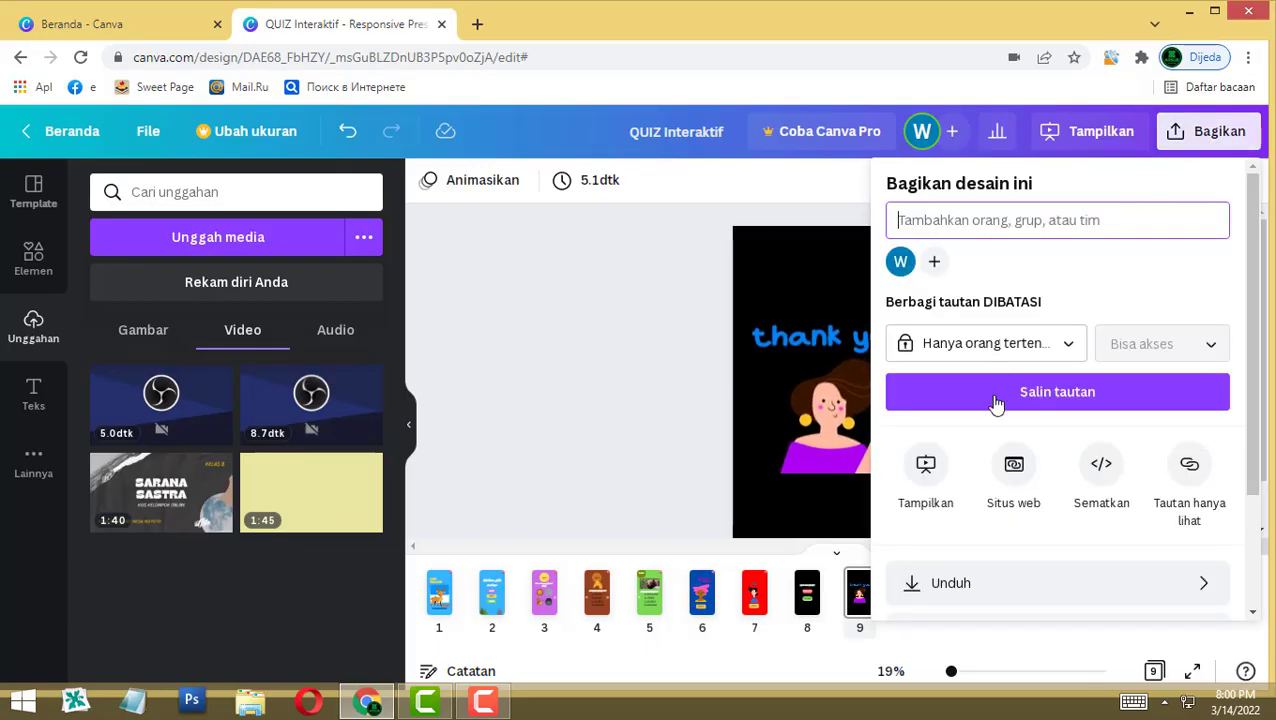
scroll(1091, 408, down, 3)
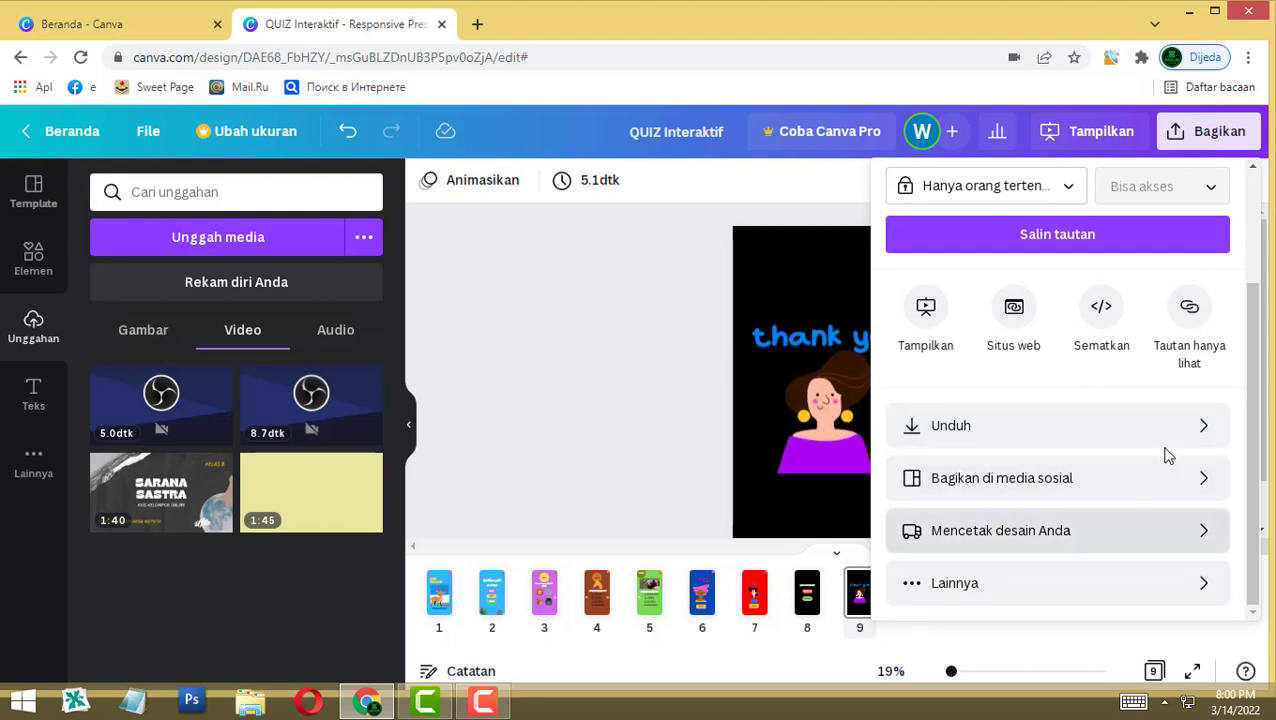
click(1189, 313)
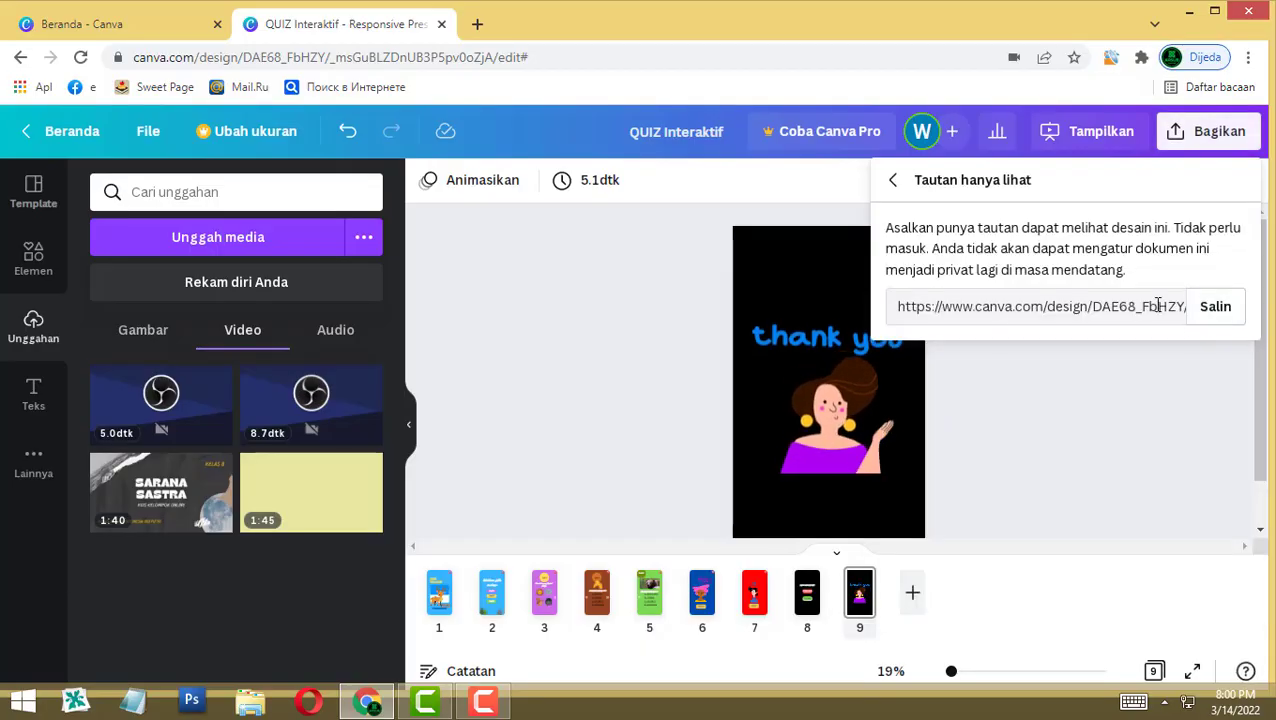
click(1222, 309)
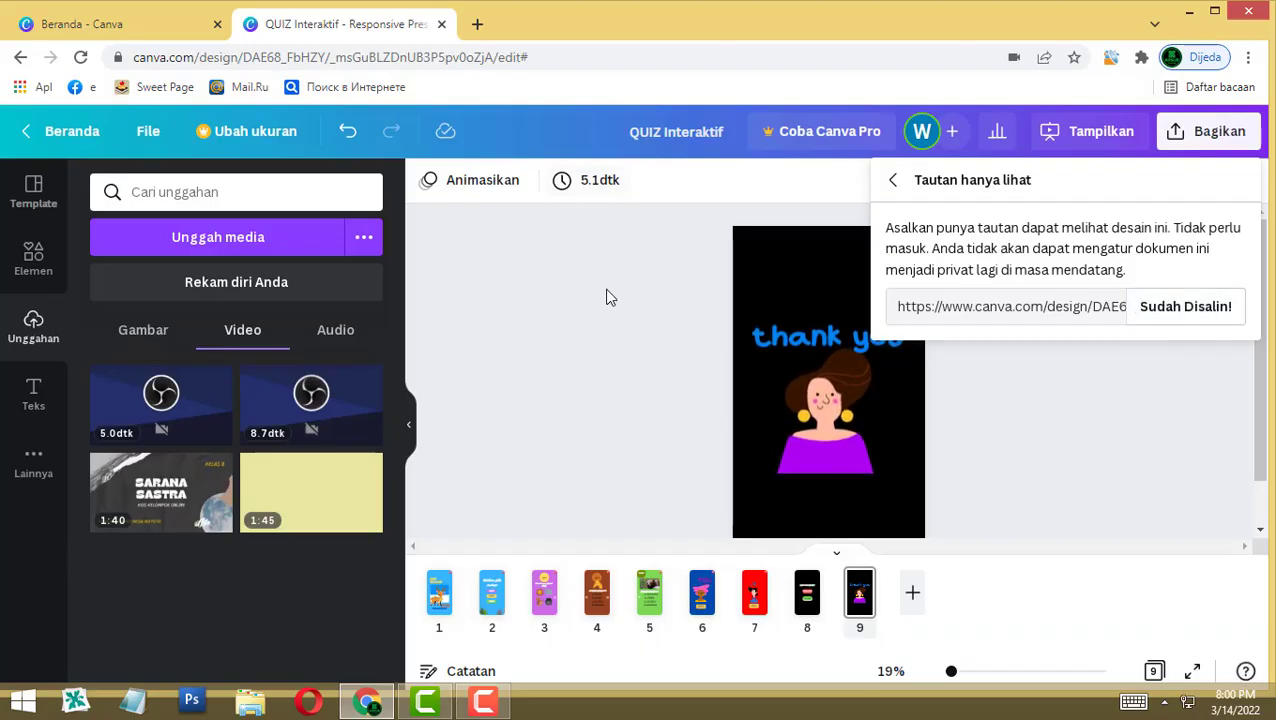
Step: Load the pasted view-only link in a new tab and open Soal 2 in the shared quiz
click(478, 24)
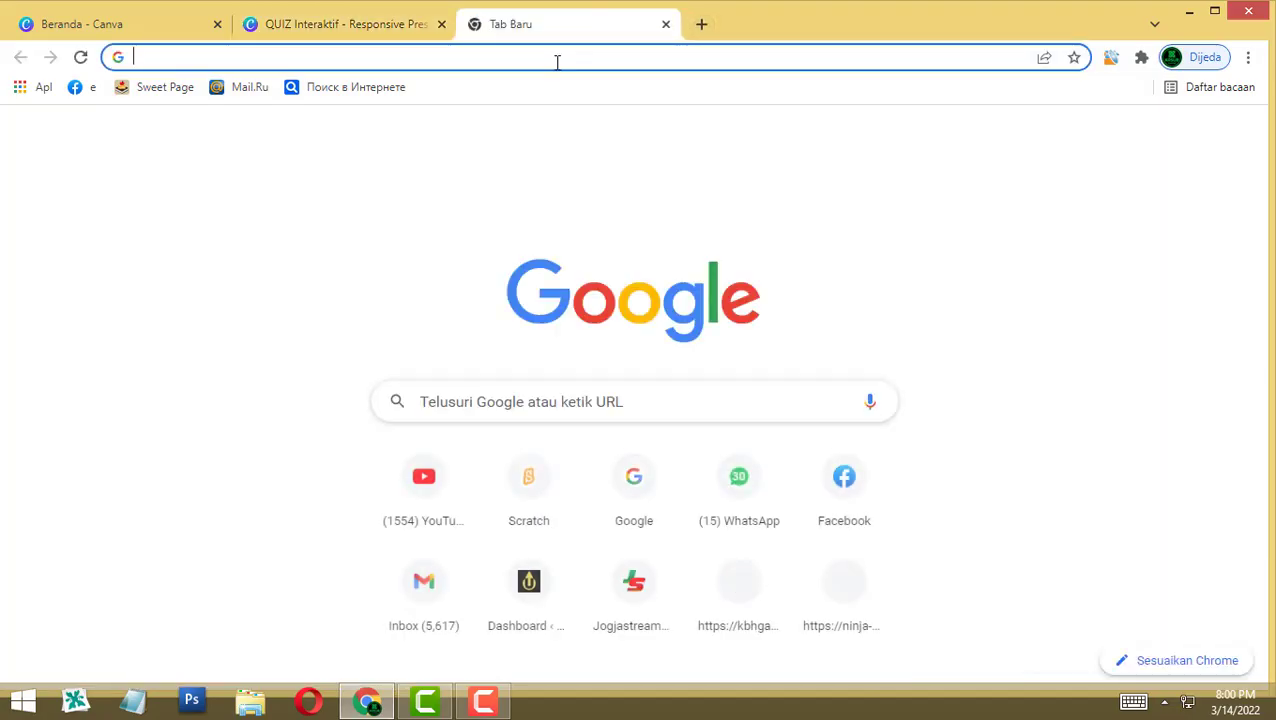
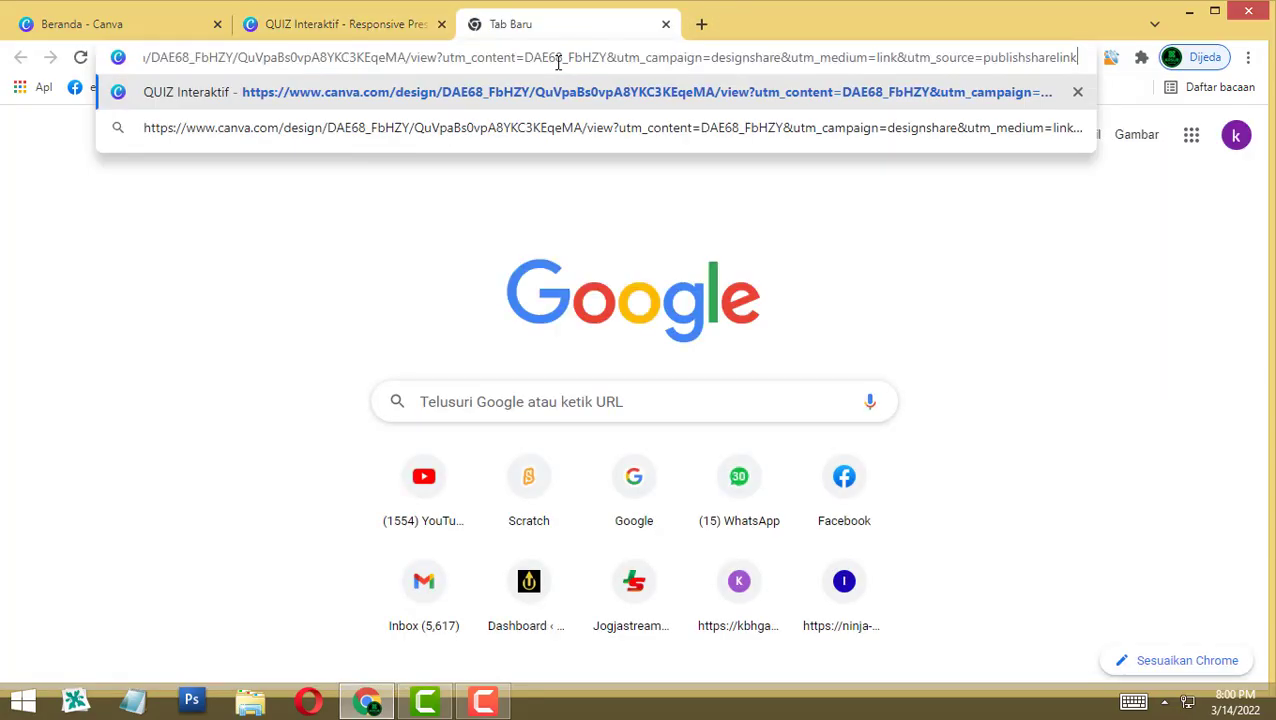
key(Return)
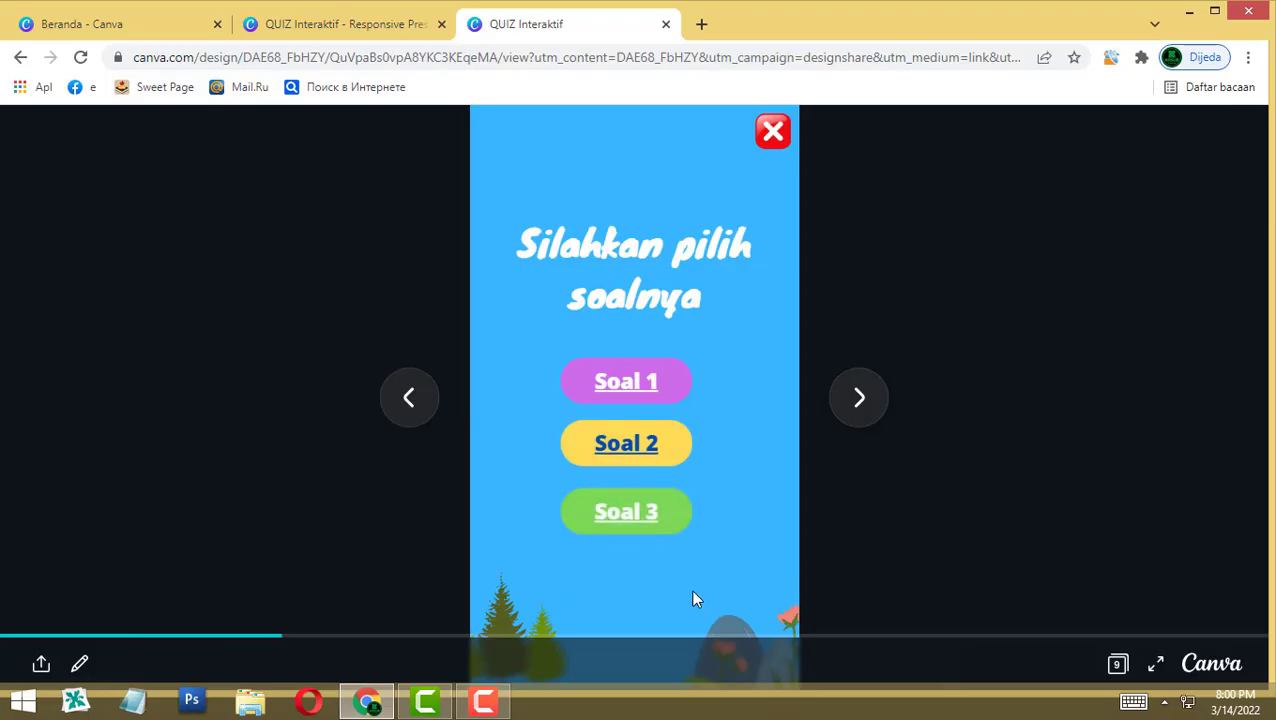
click(629, 446)
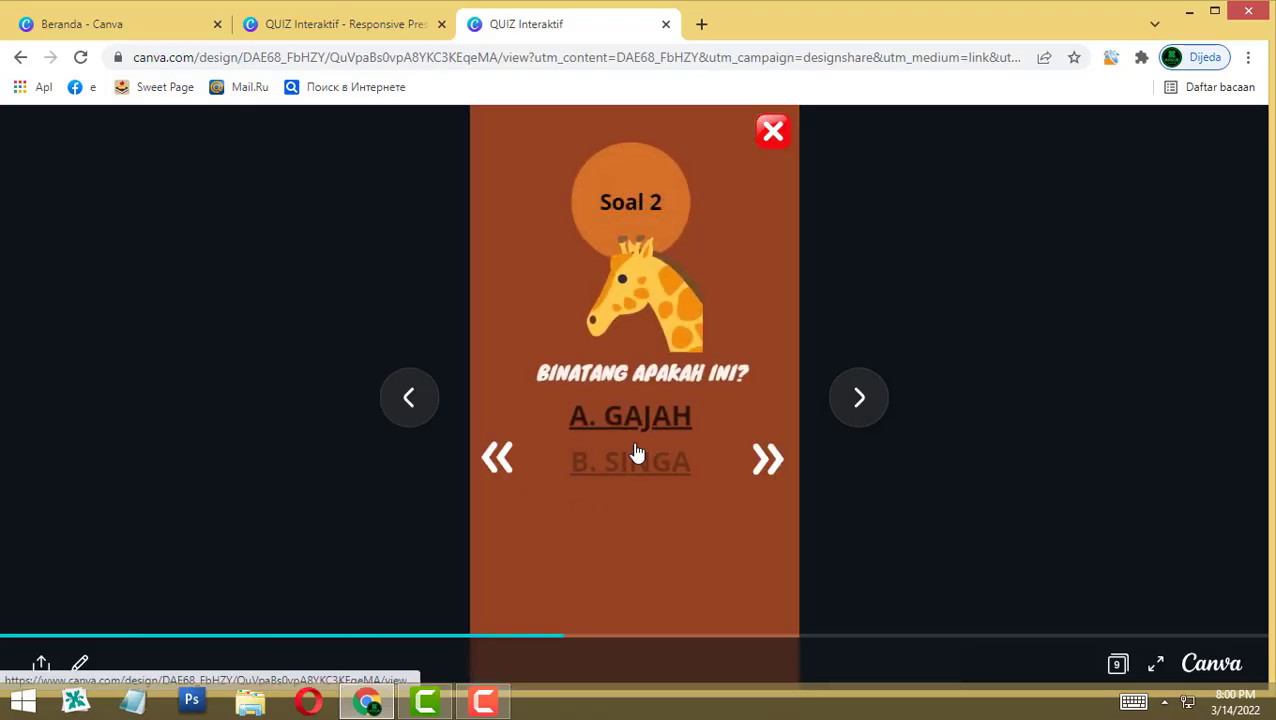
key(super+c)
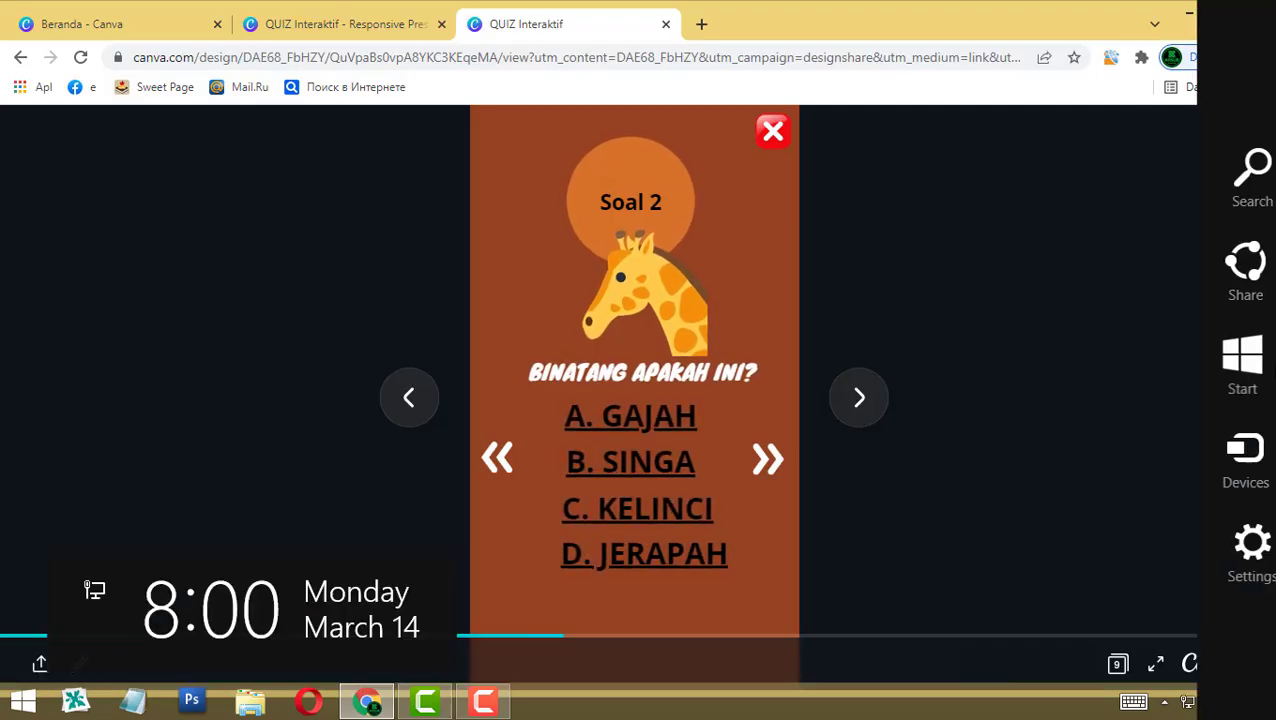